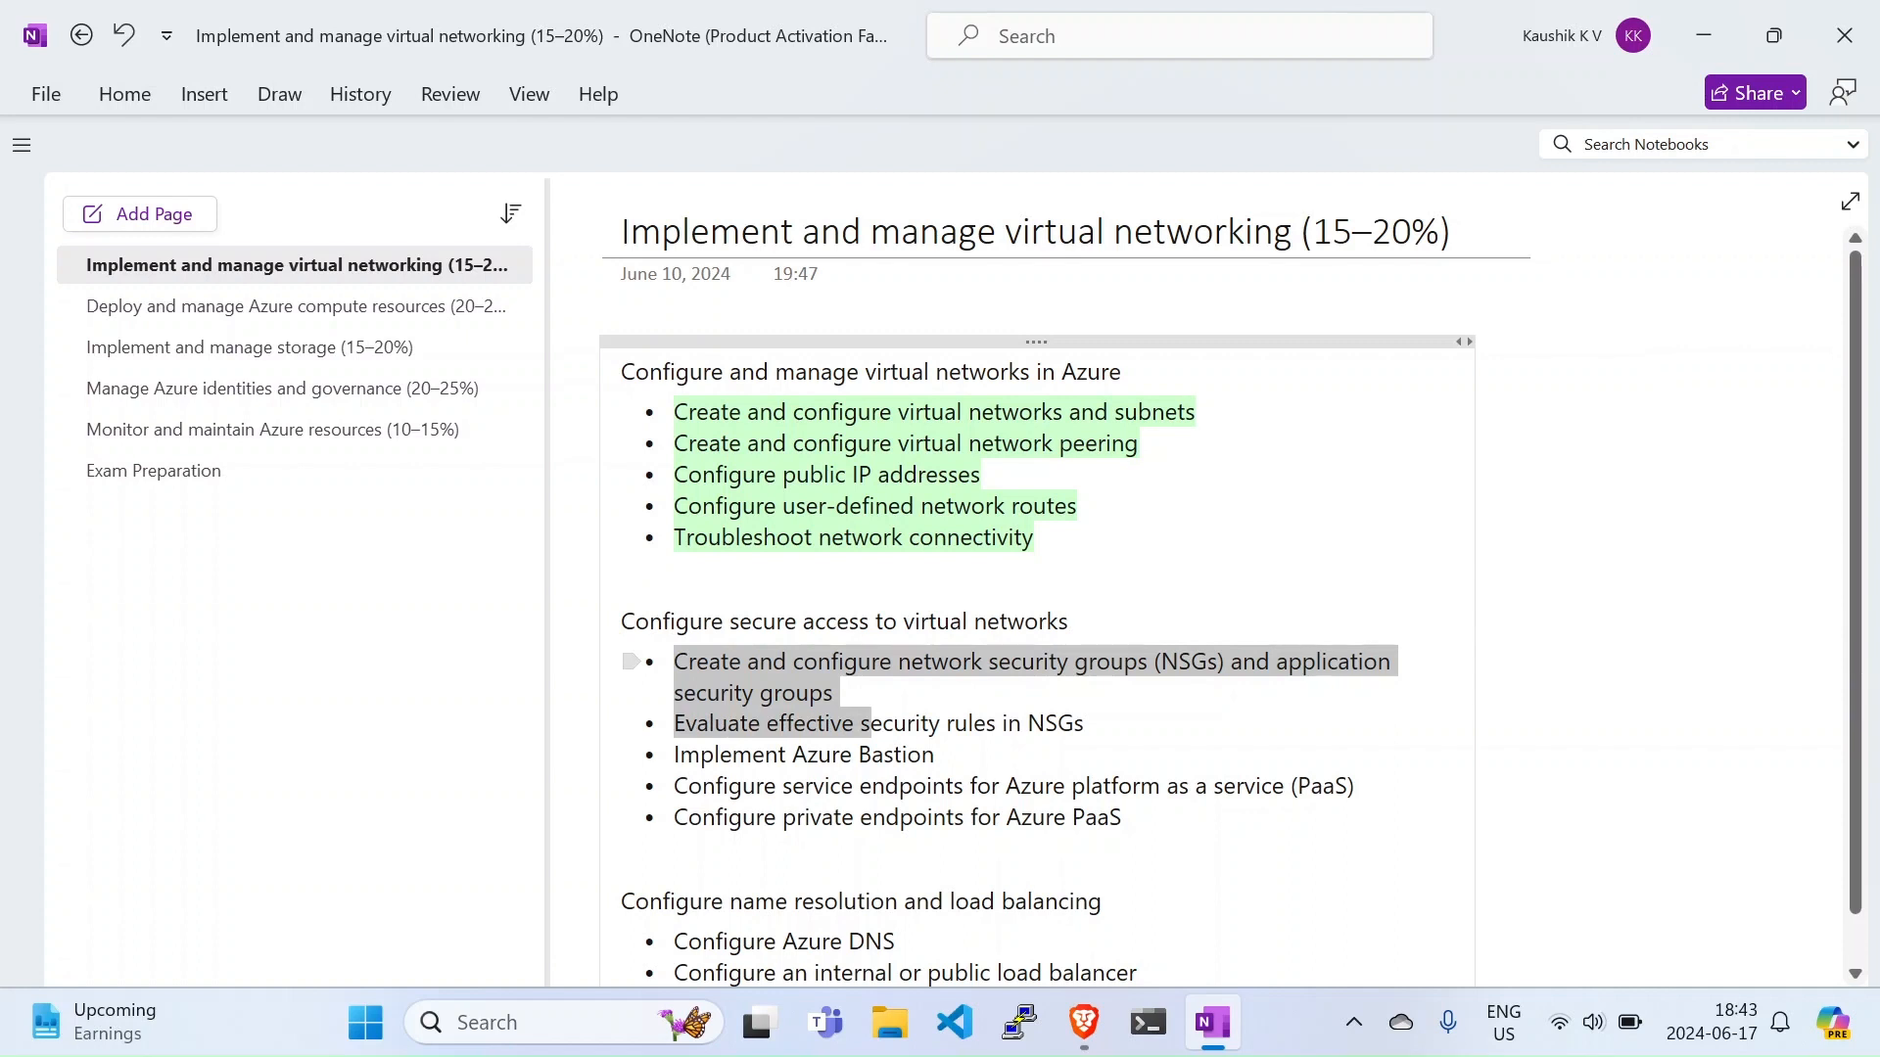
Step: Review the secure access exam topics in the notes, focusing on NSGs, application security groups and effective security rules
left_click_drag(869, 723, 1087, 732)
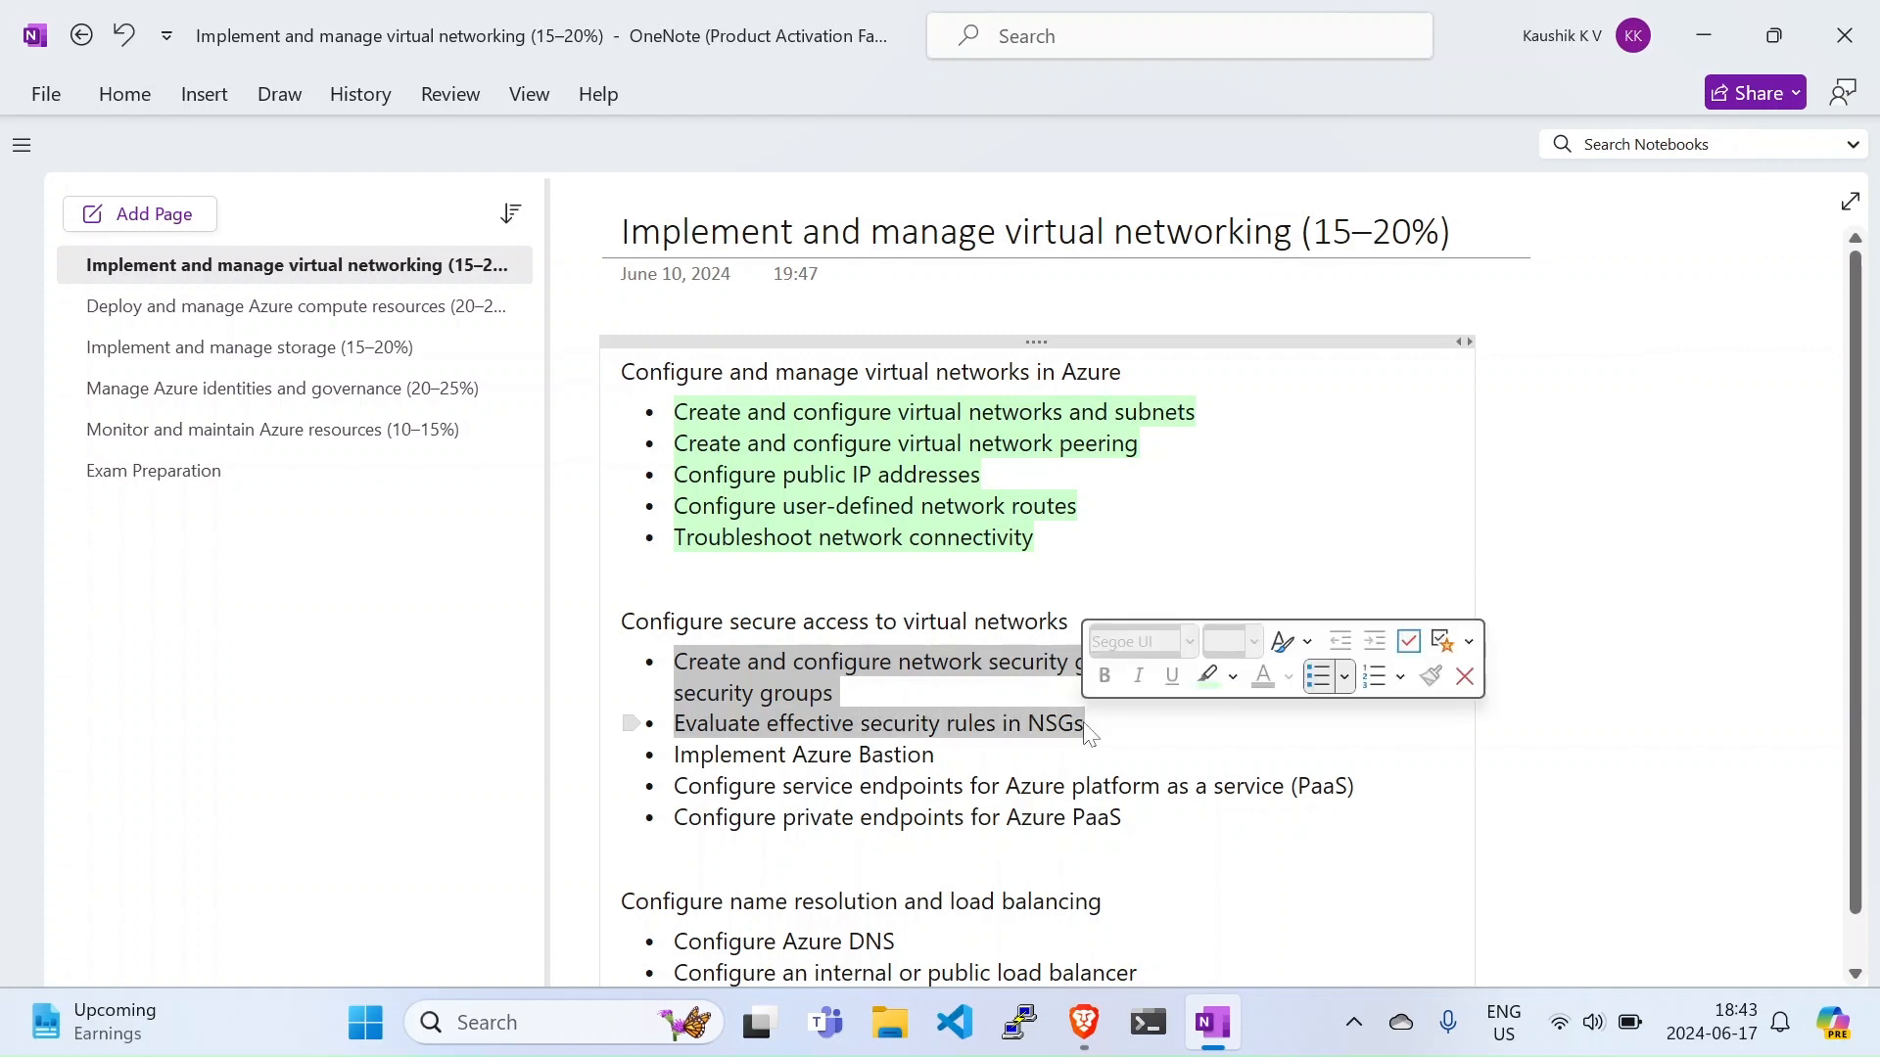
left_click(881, 668)
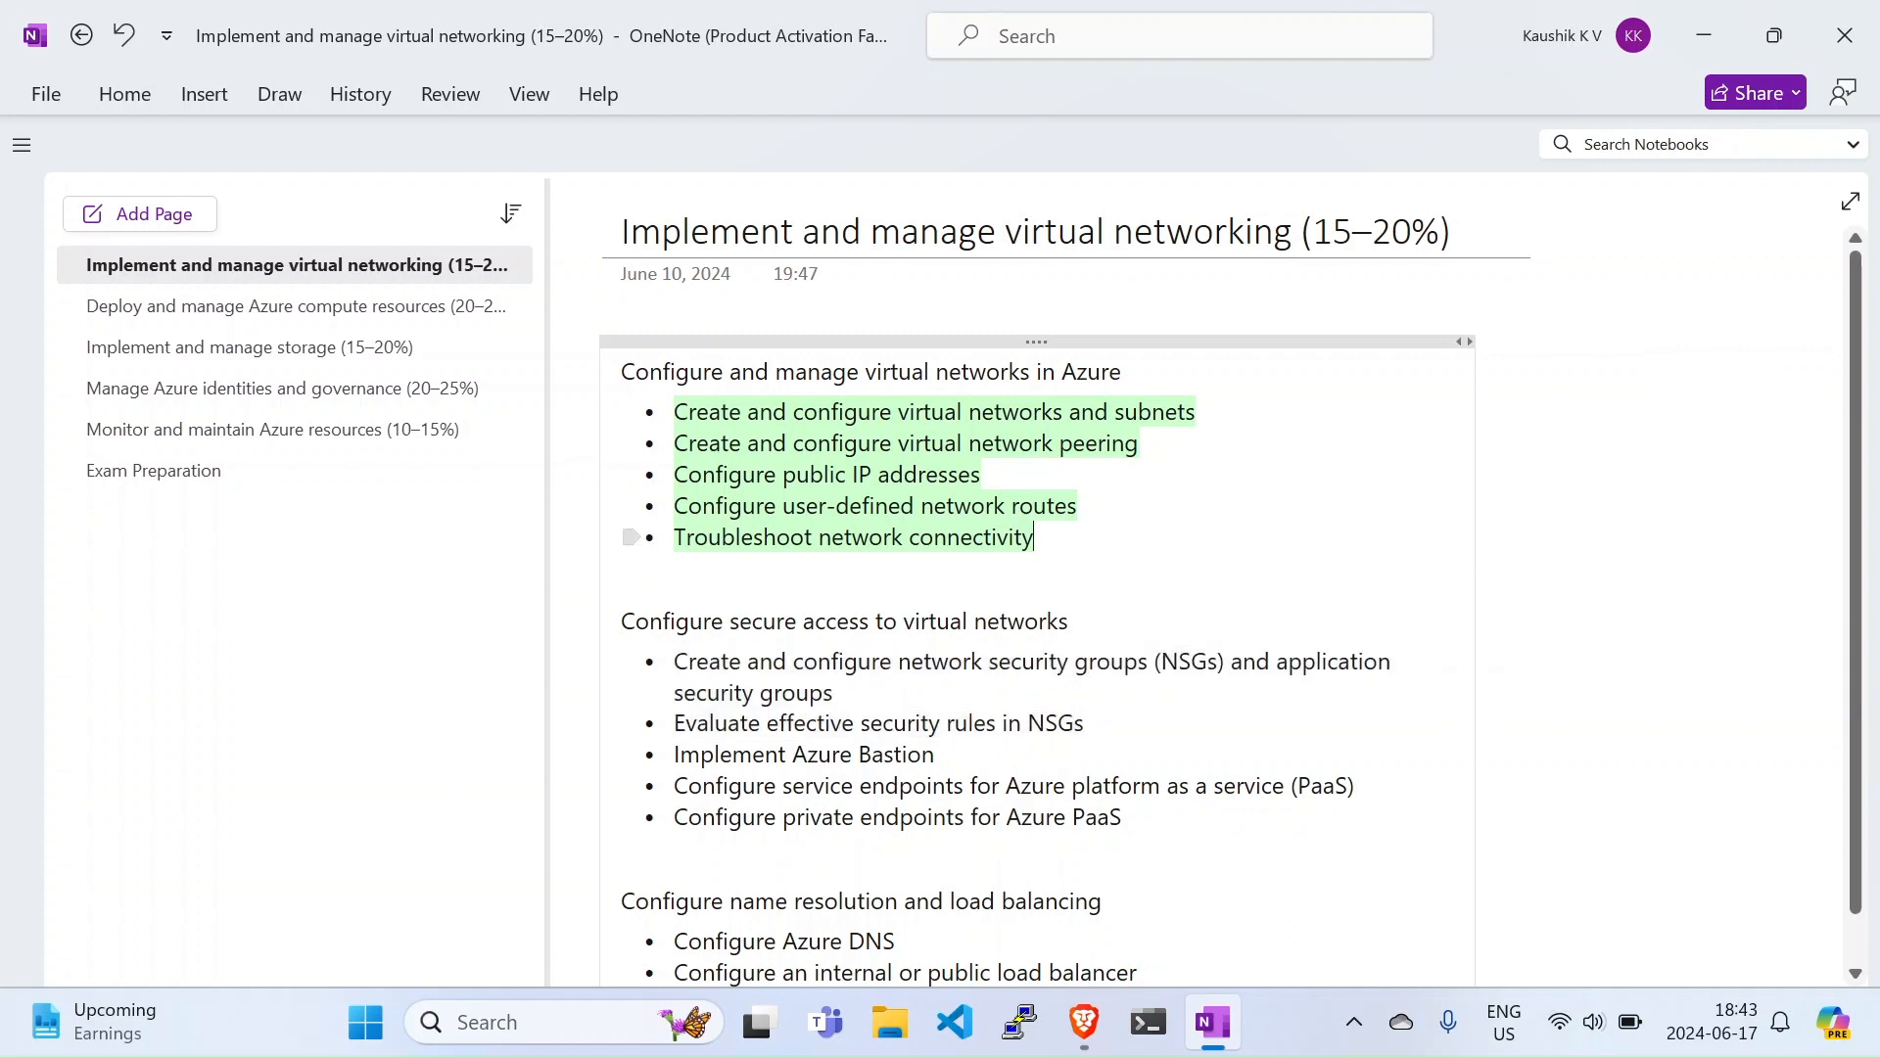
left_click_drag(1034, 538, 649, 372)
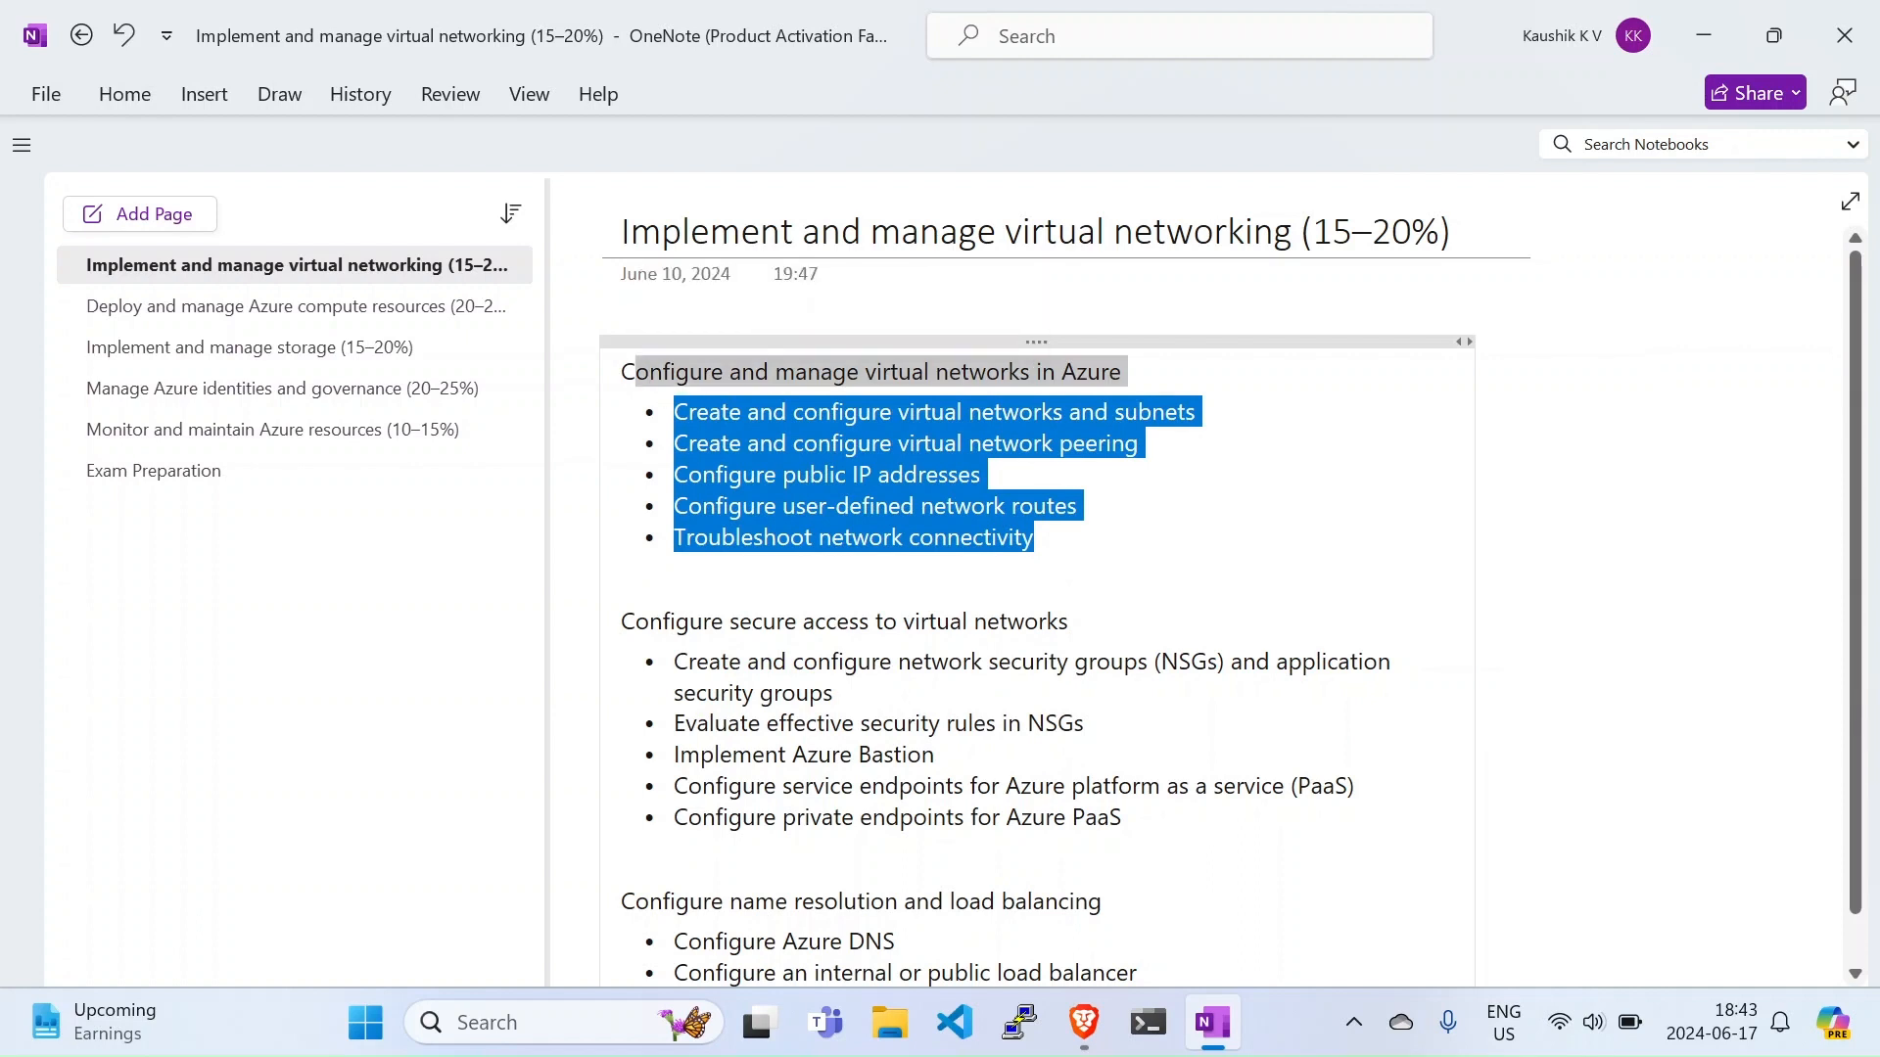
left_click_drag(674, 662, 1128, 822)
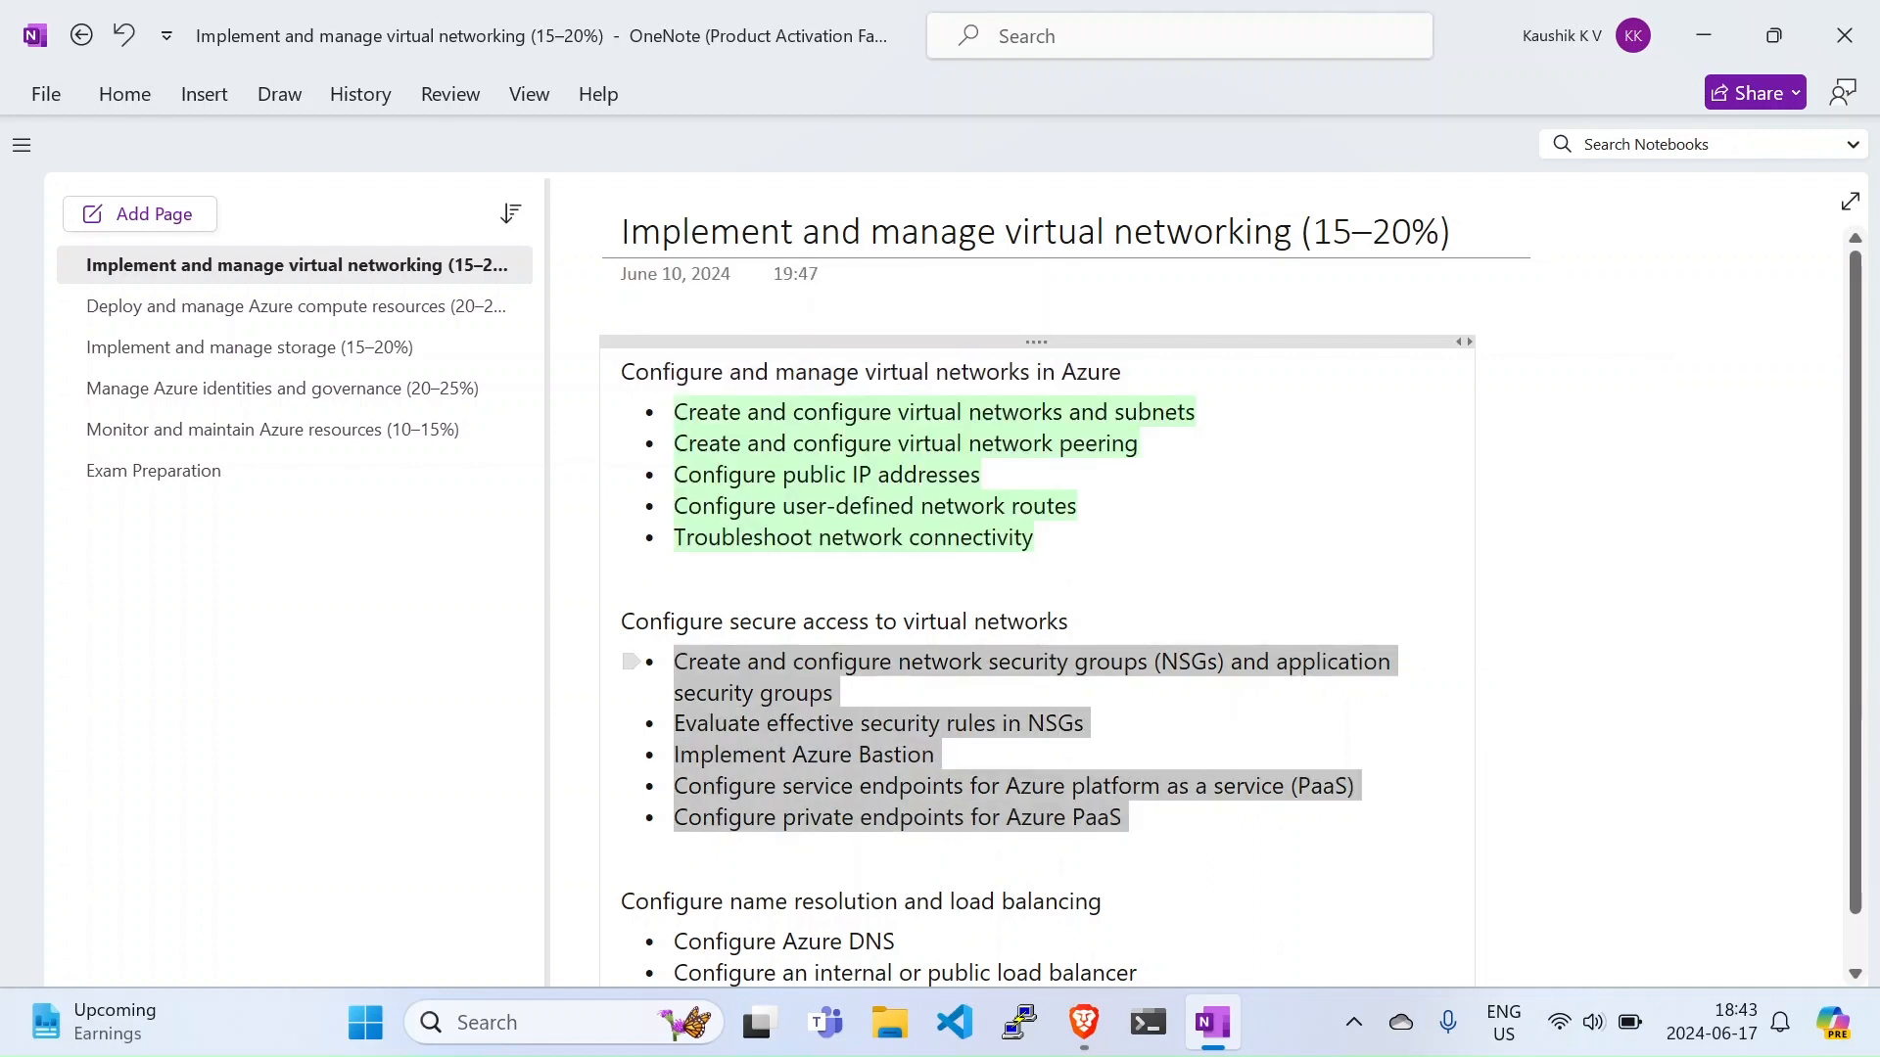
left_click(1101, 791)
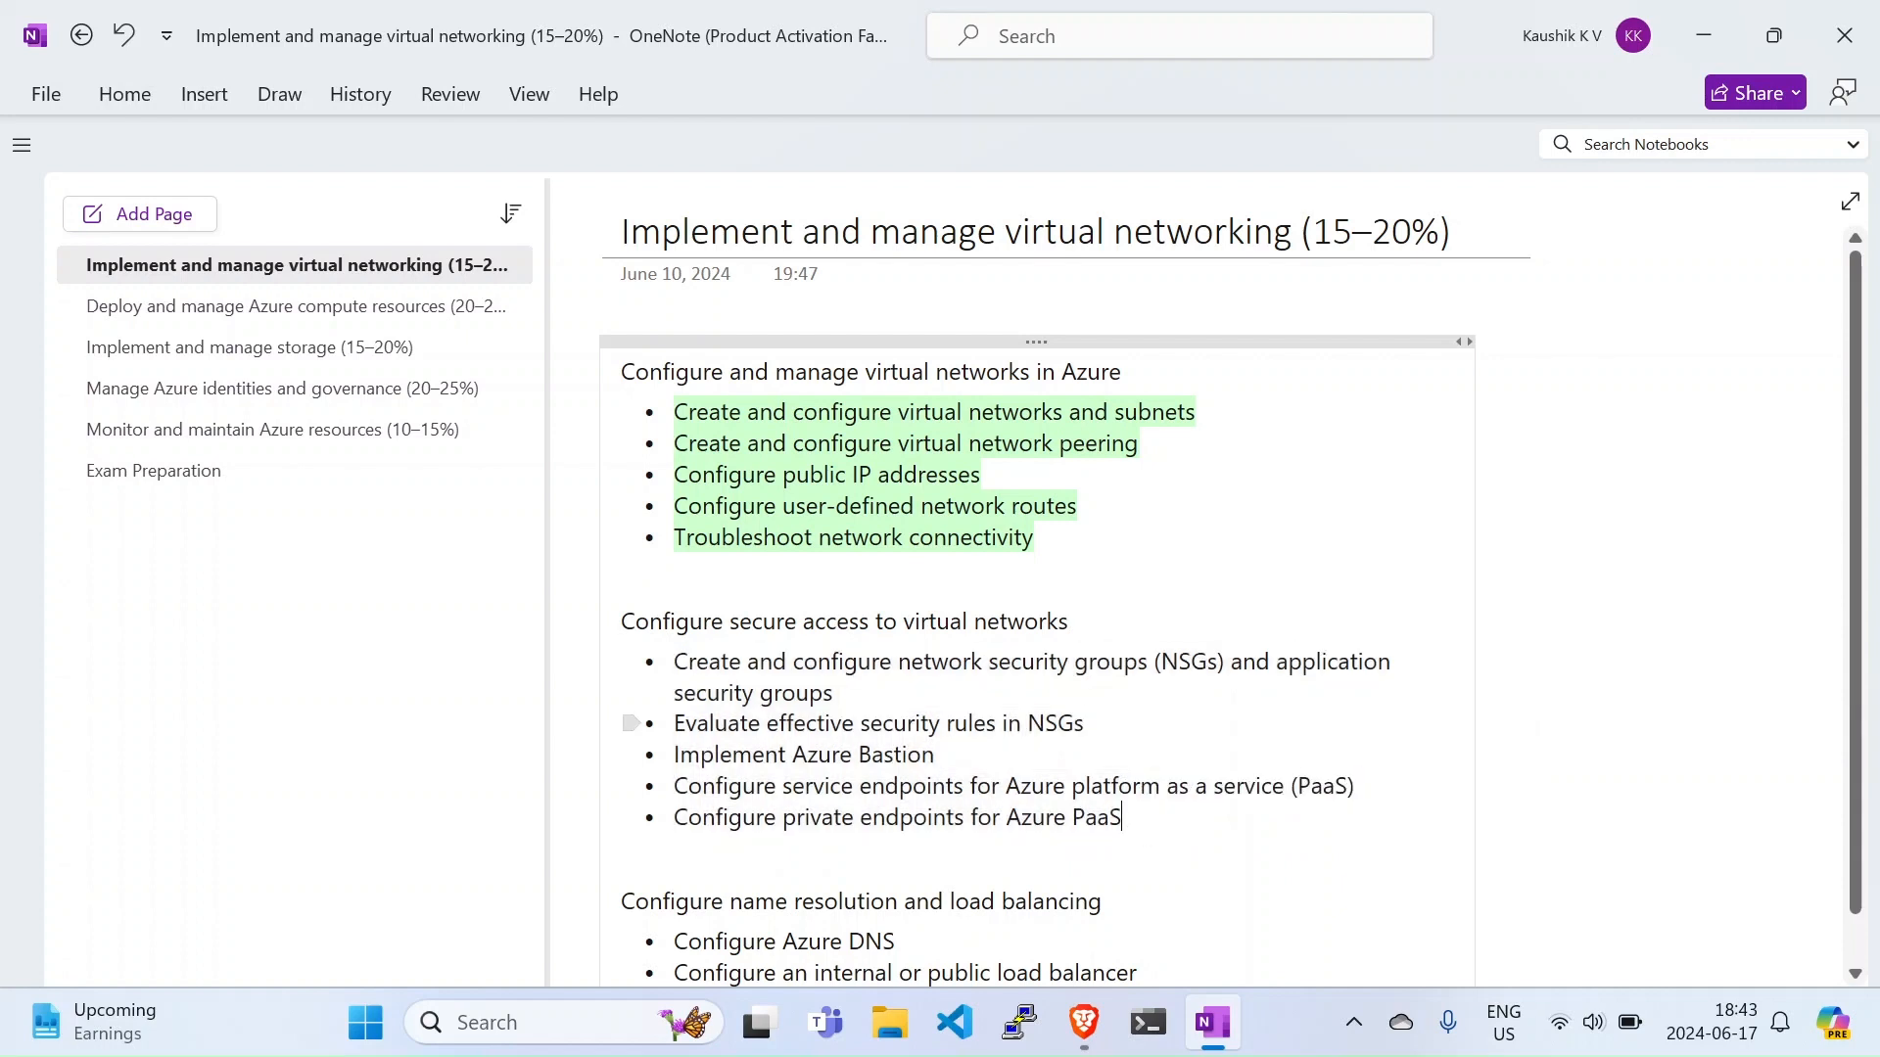
left_click_drag(1084, 725, 687, 662)
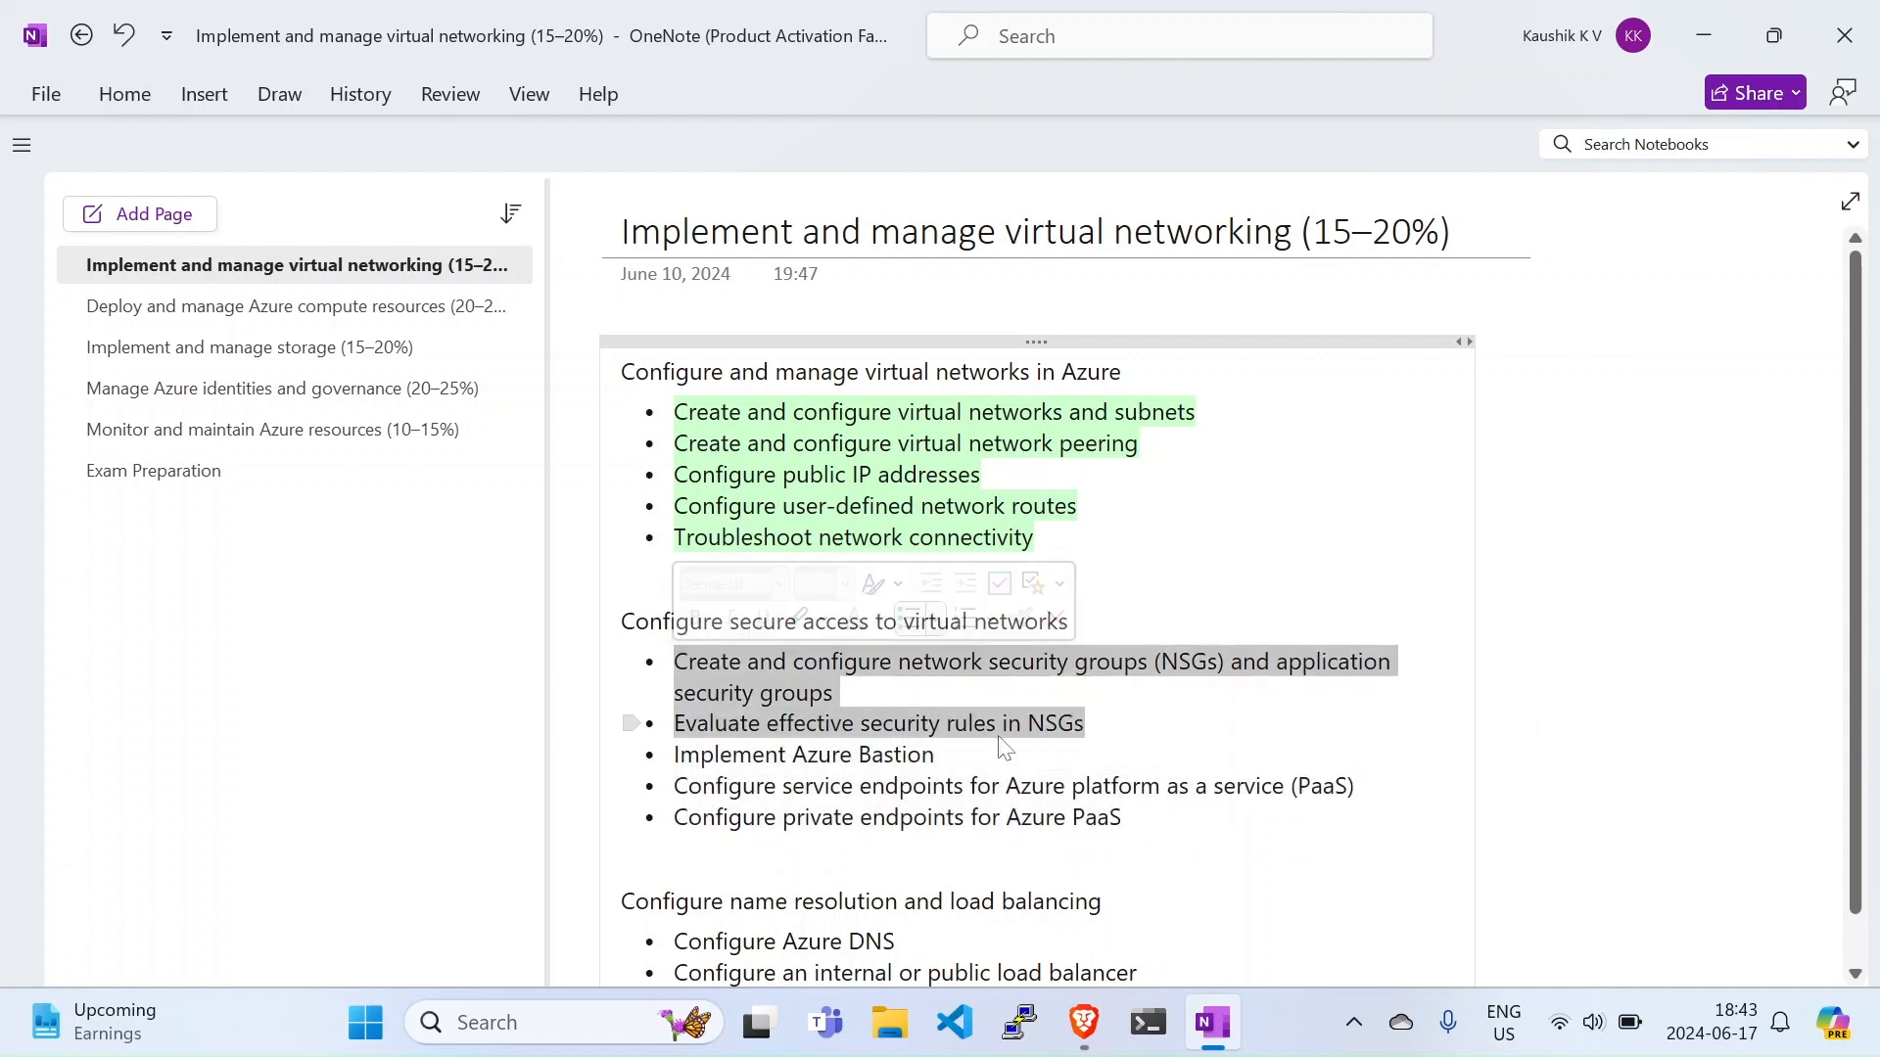
Step: Switch to the Azure portal in Brave, find Network security group in the marketplace, and start creating one
left_click(1705, 37)
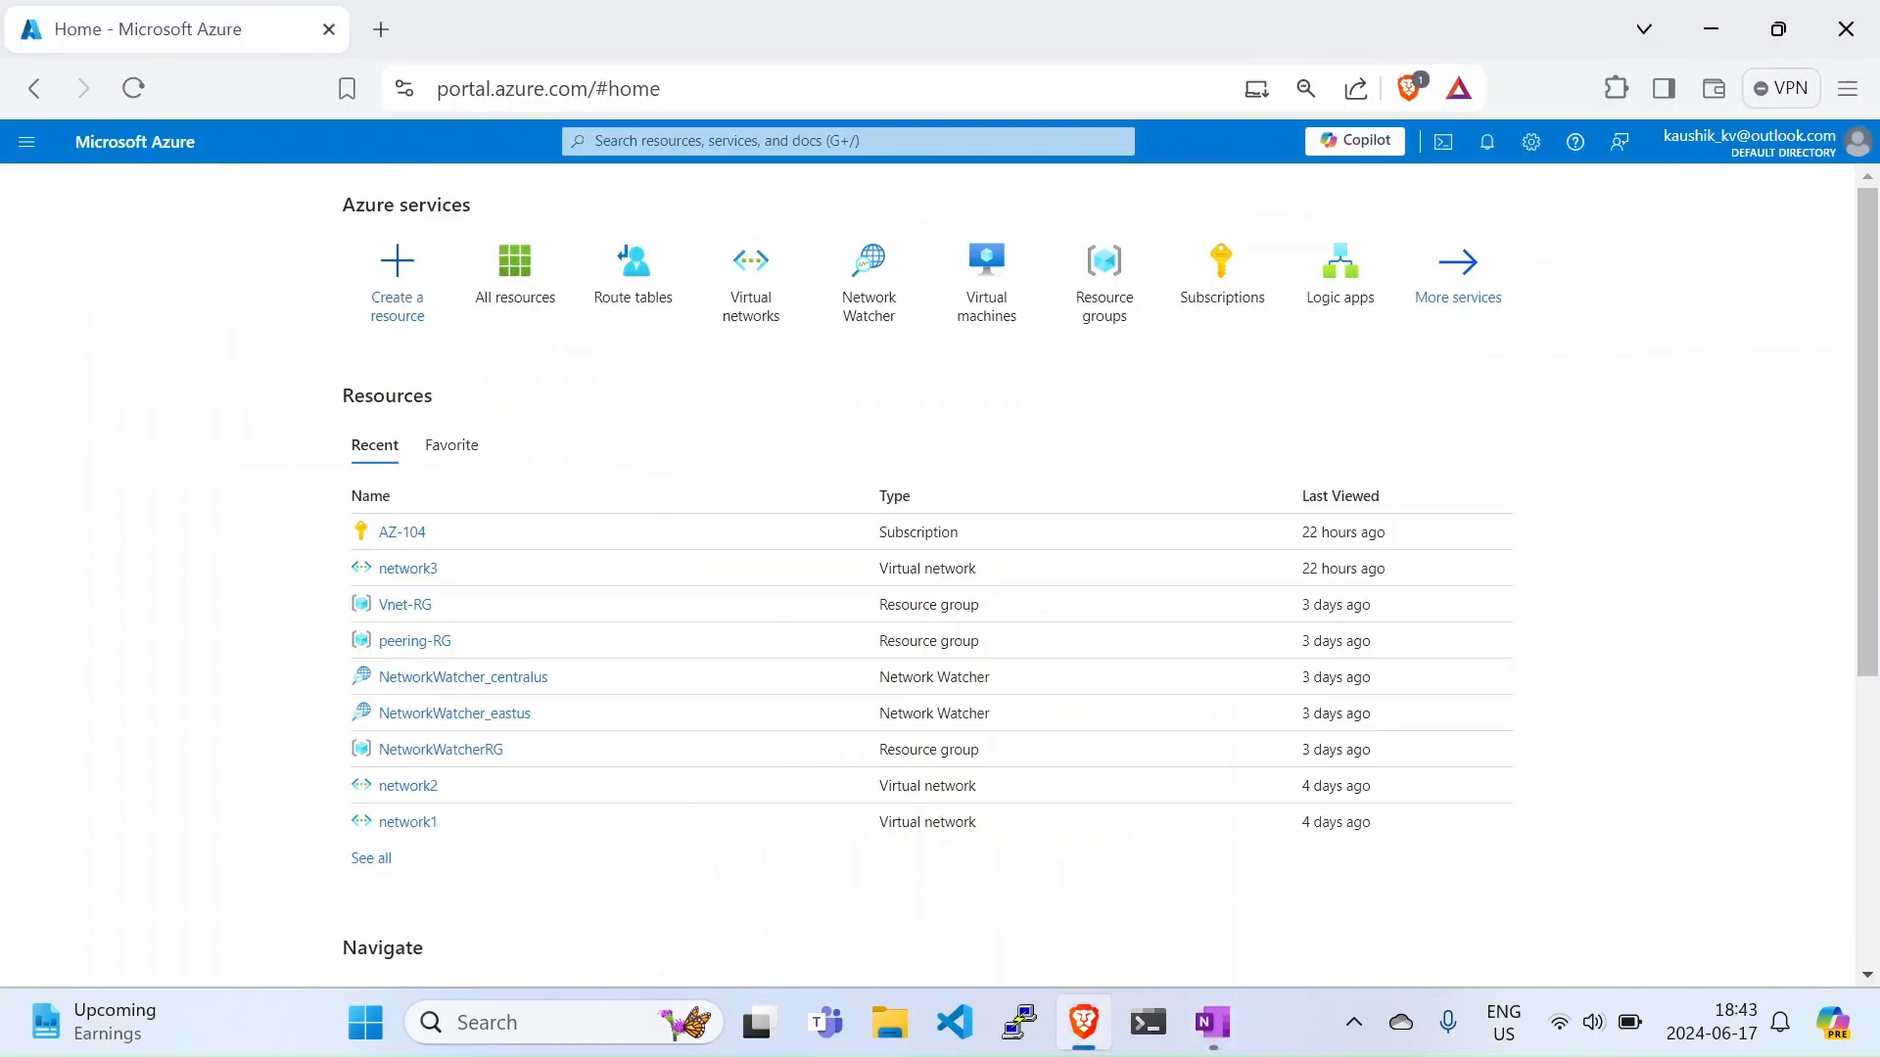
left_click(431, 263)
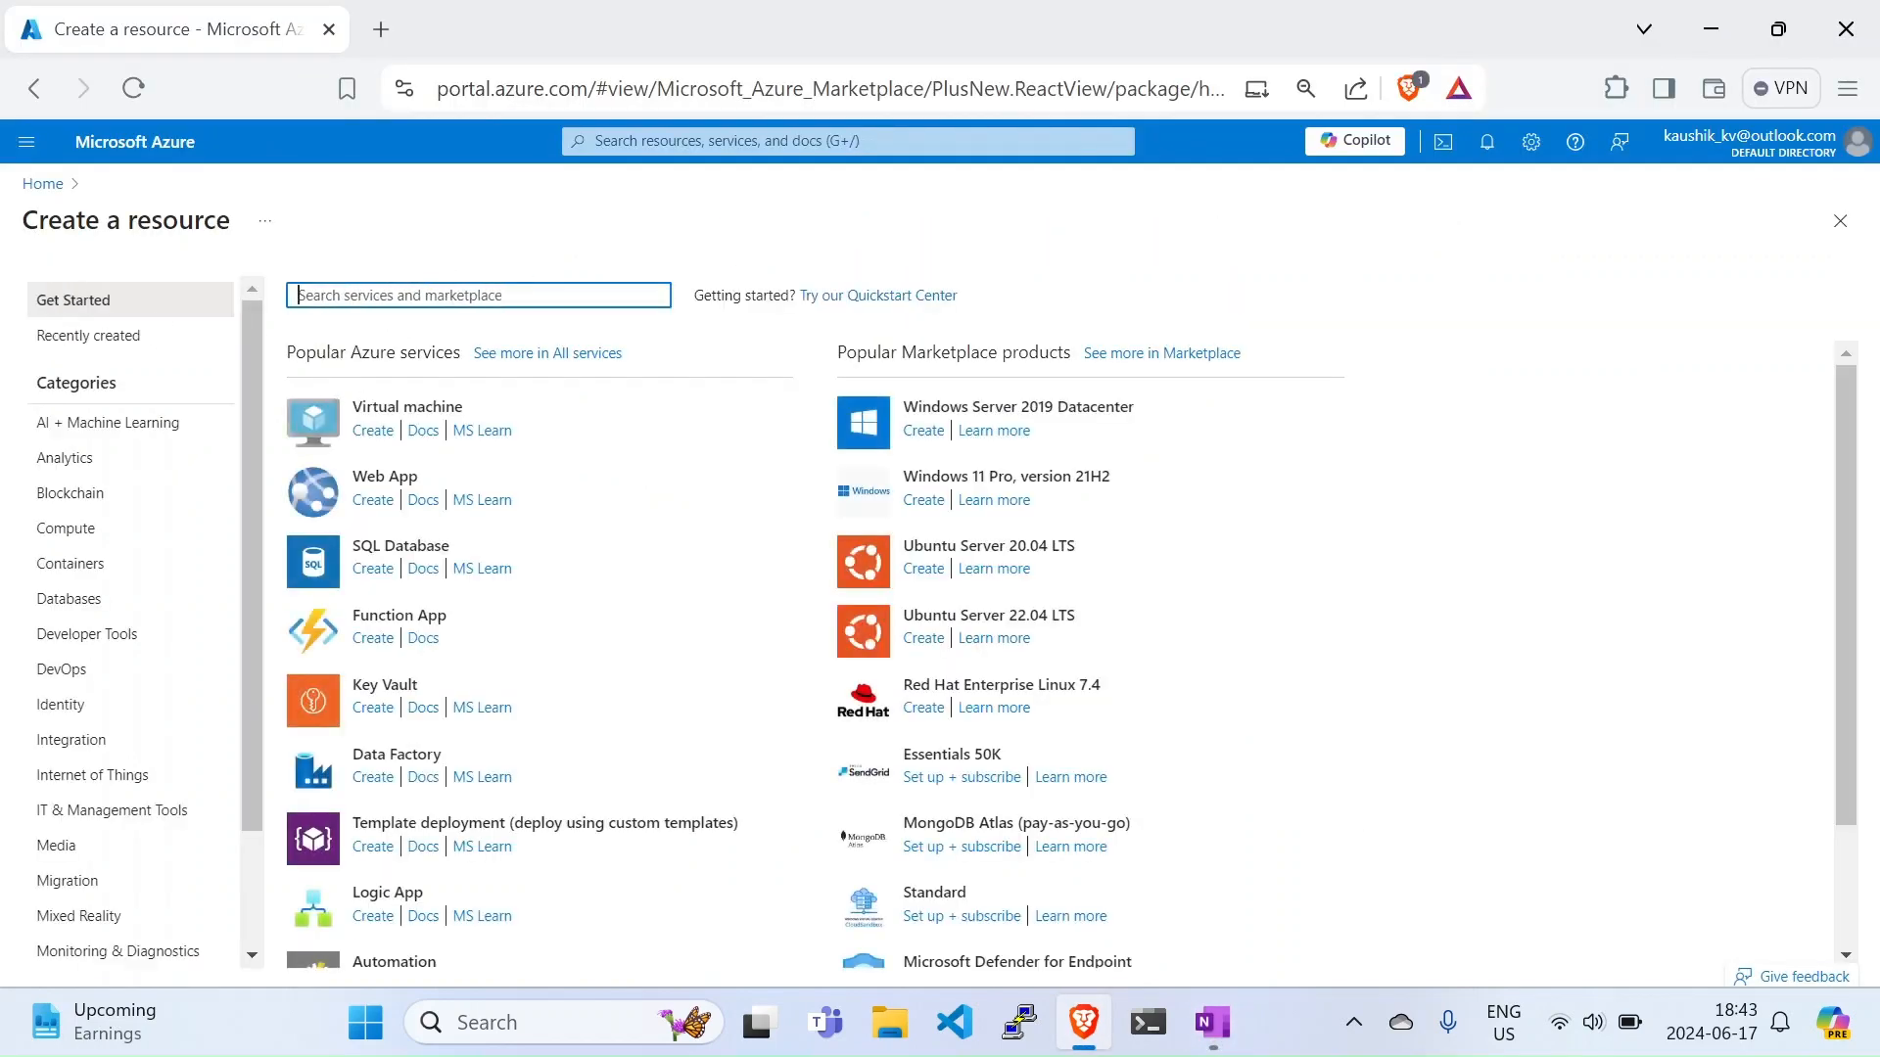
type("network")
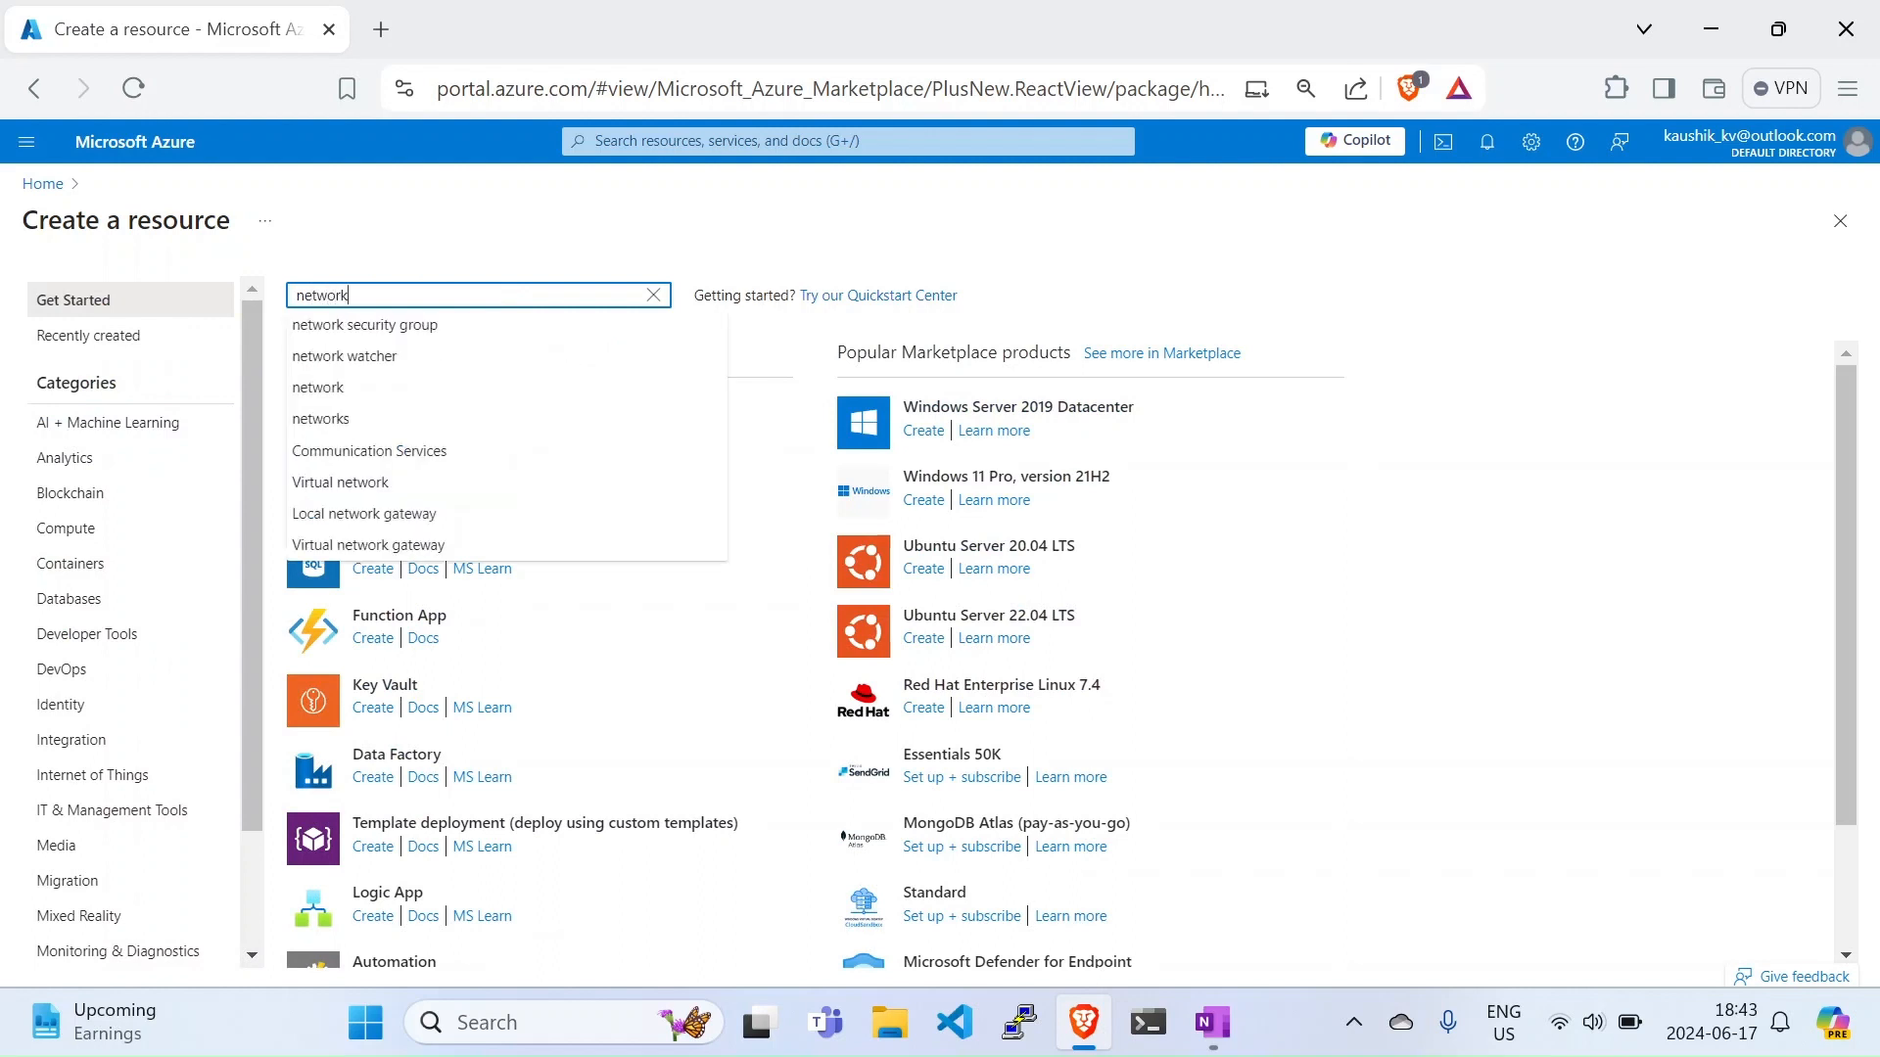
key("Return")
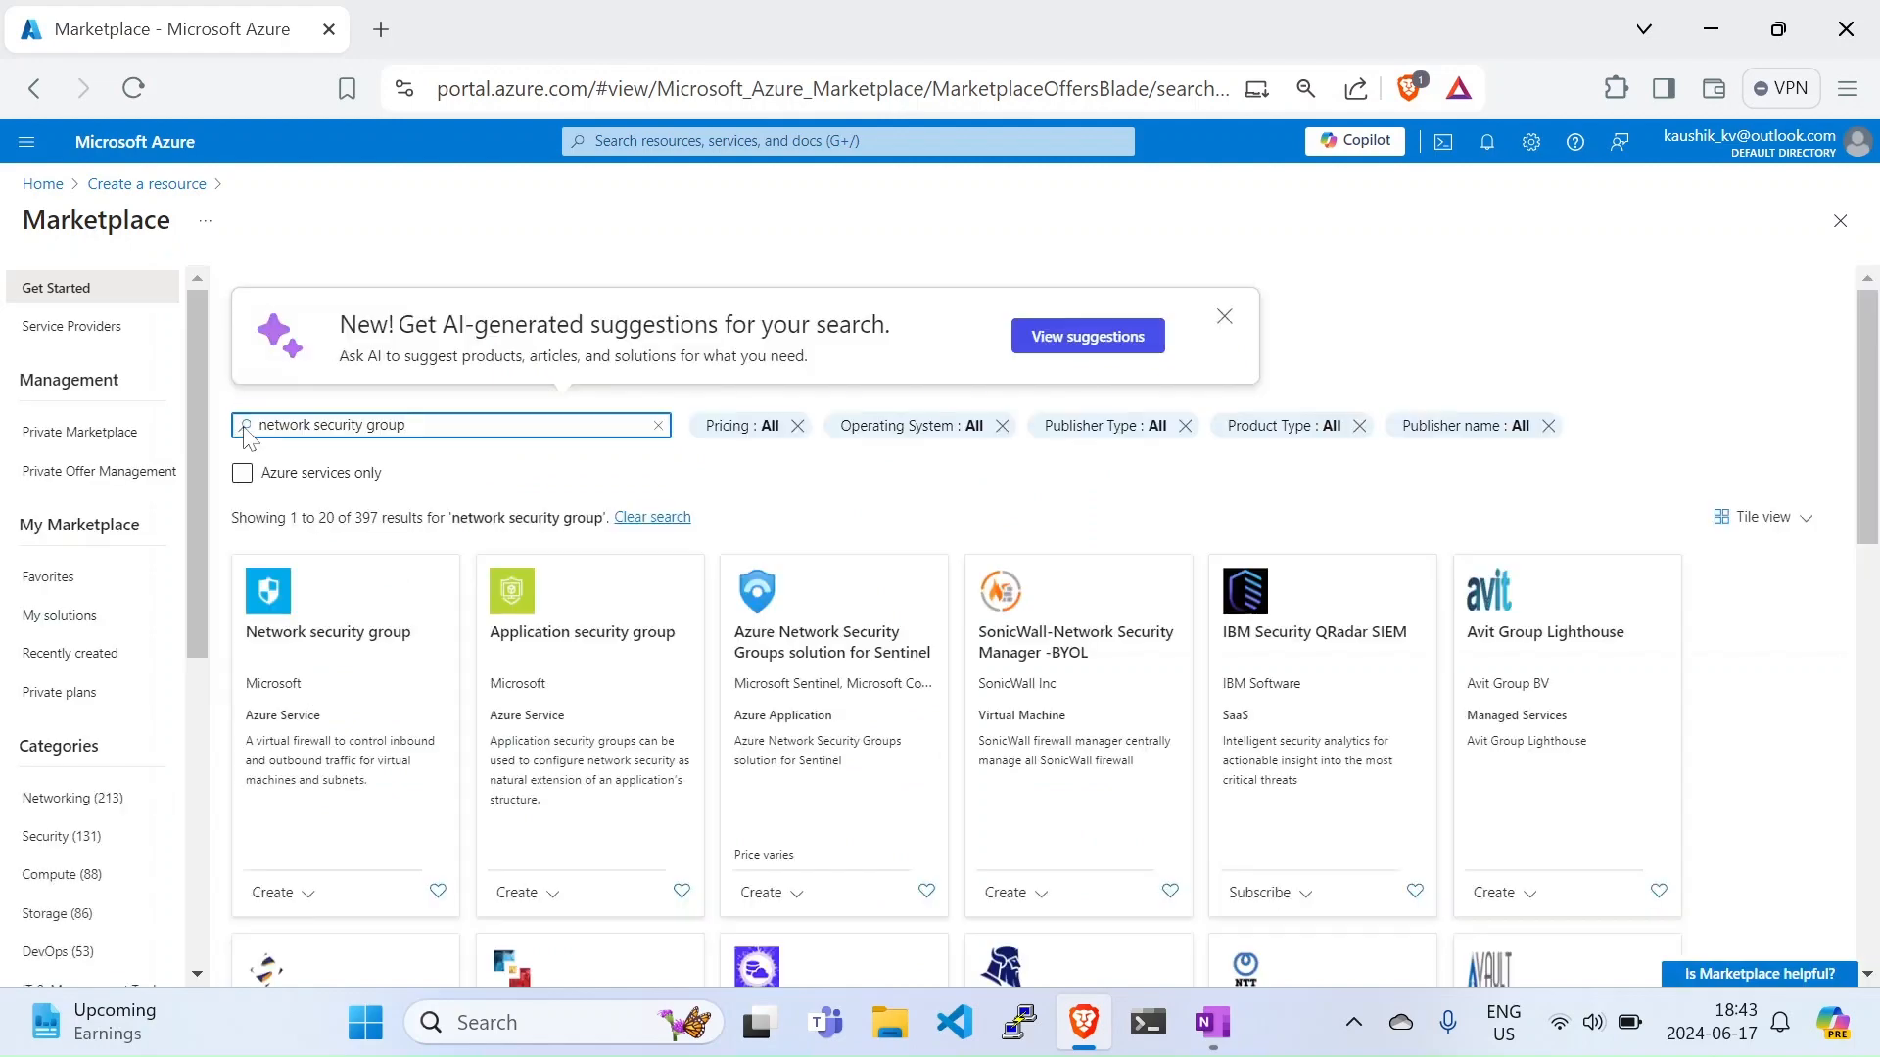
left_click(332, 632)
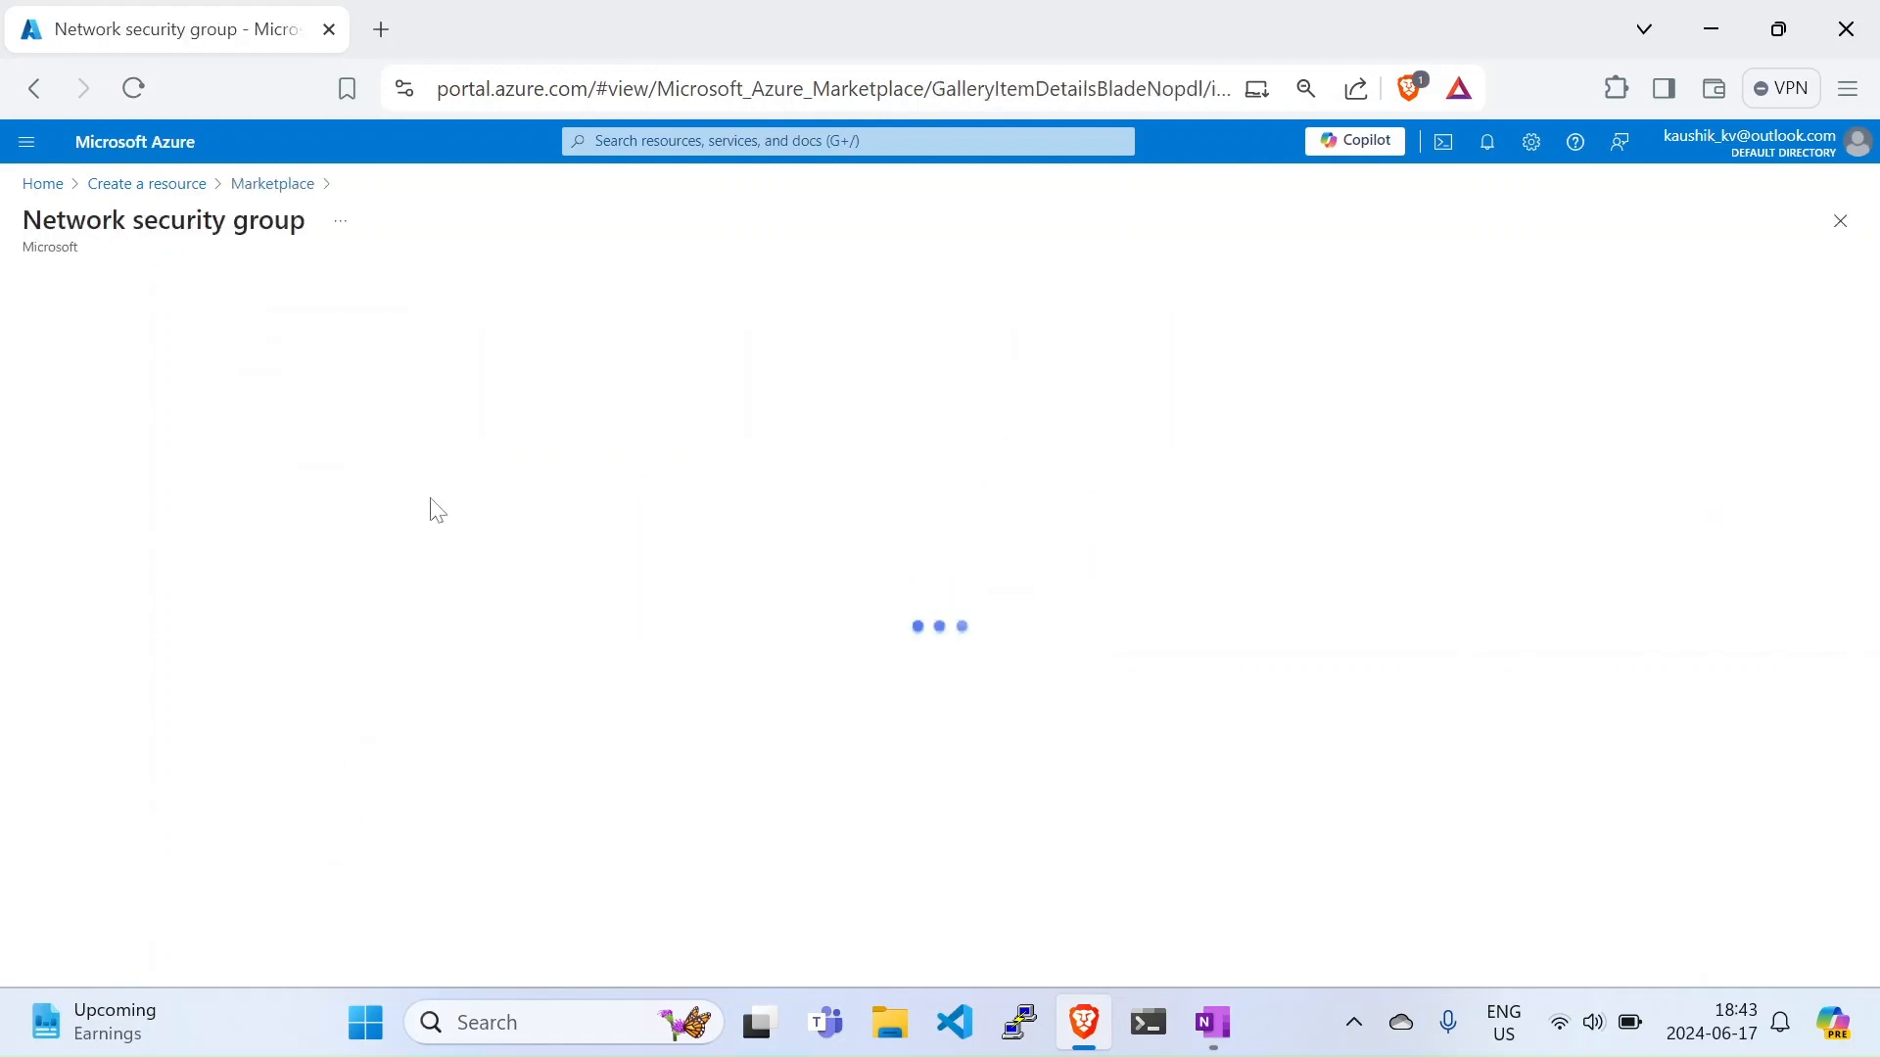
left_click(482, 451)
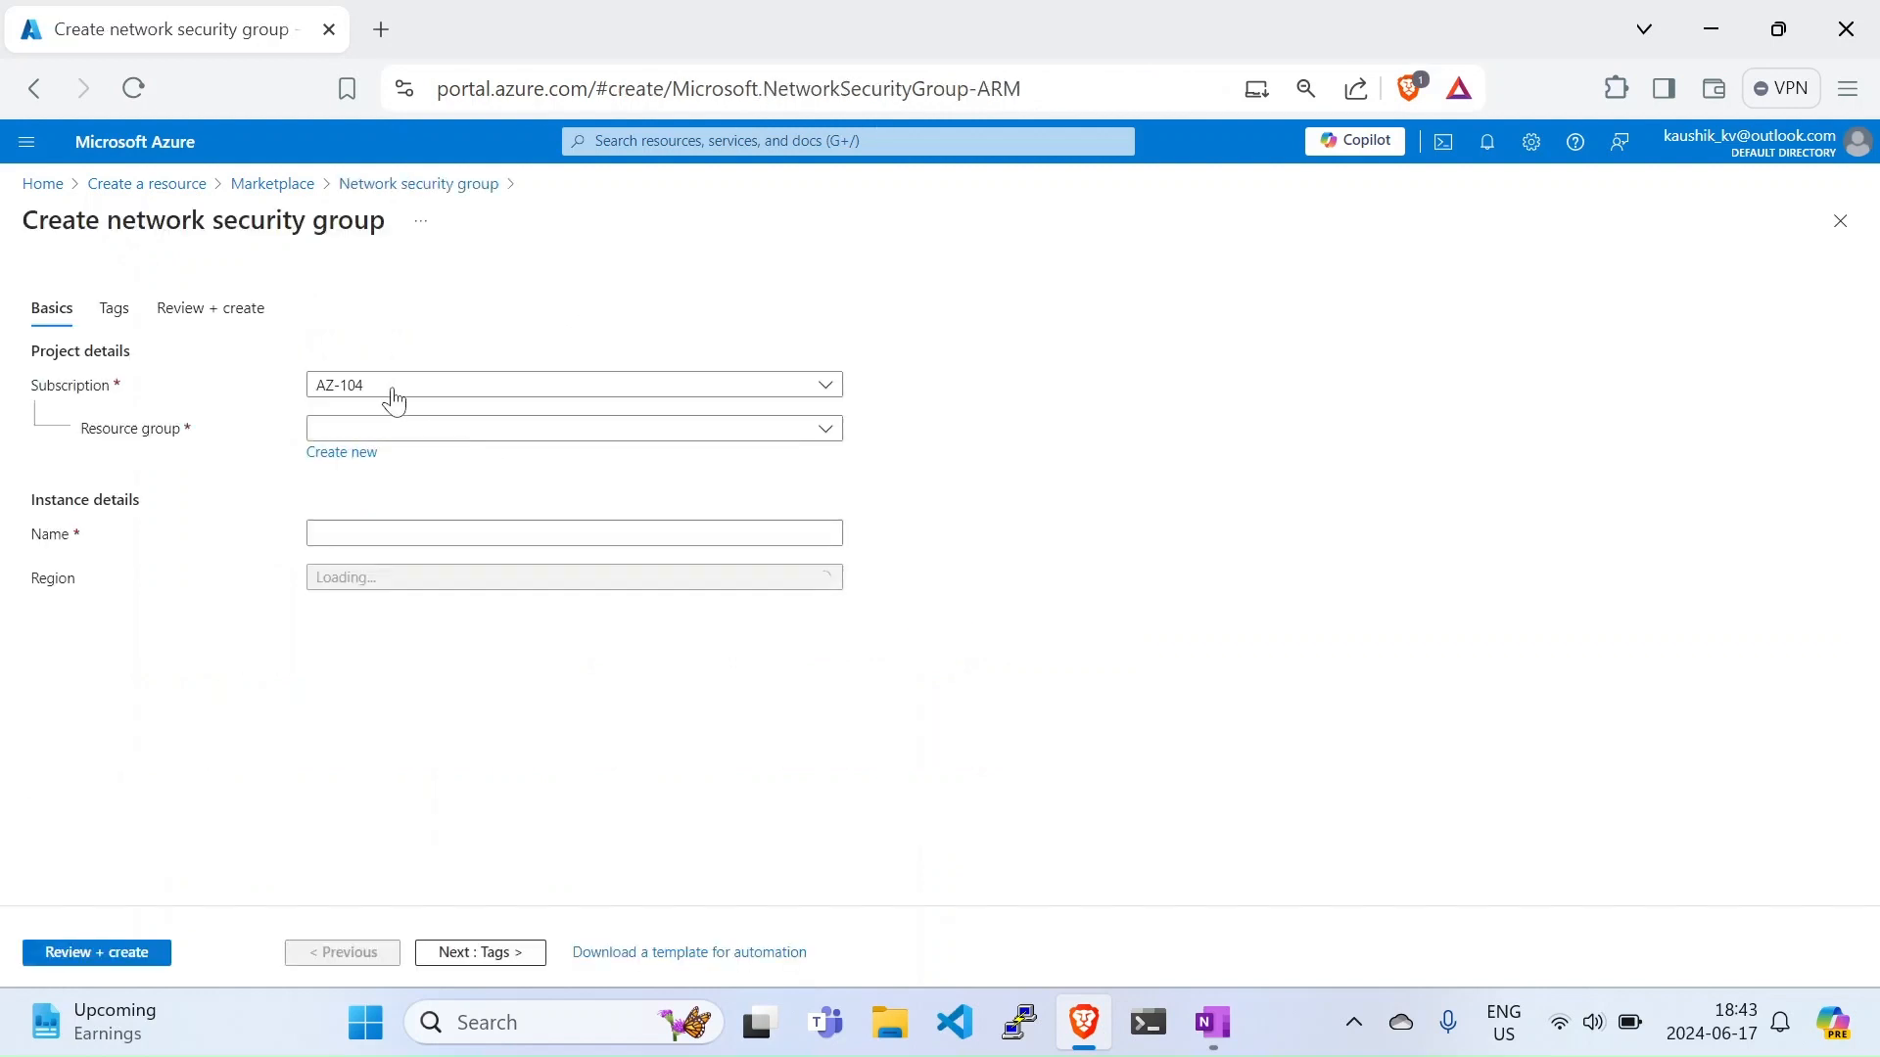
Step: Create the network security group nsg-subnet in resource group Vnet-RG and return to the portal home page
left_click(366, 431)
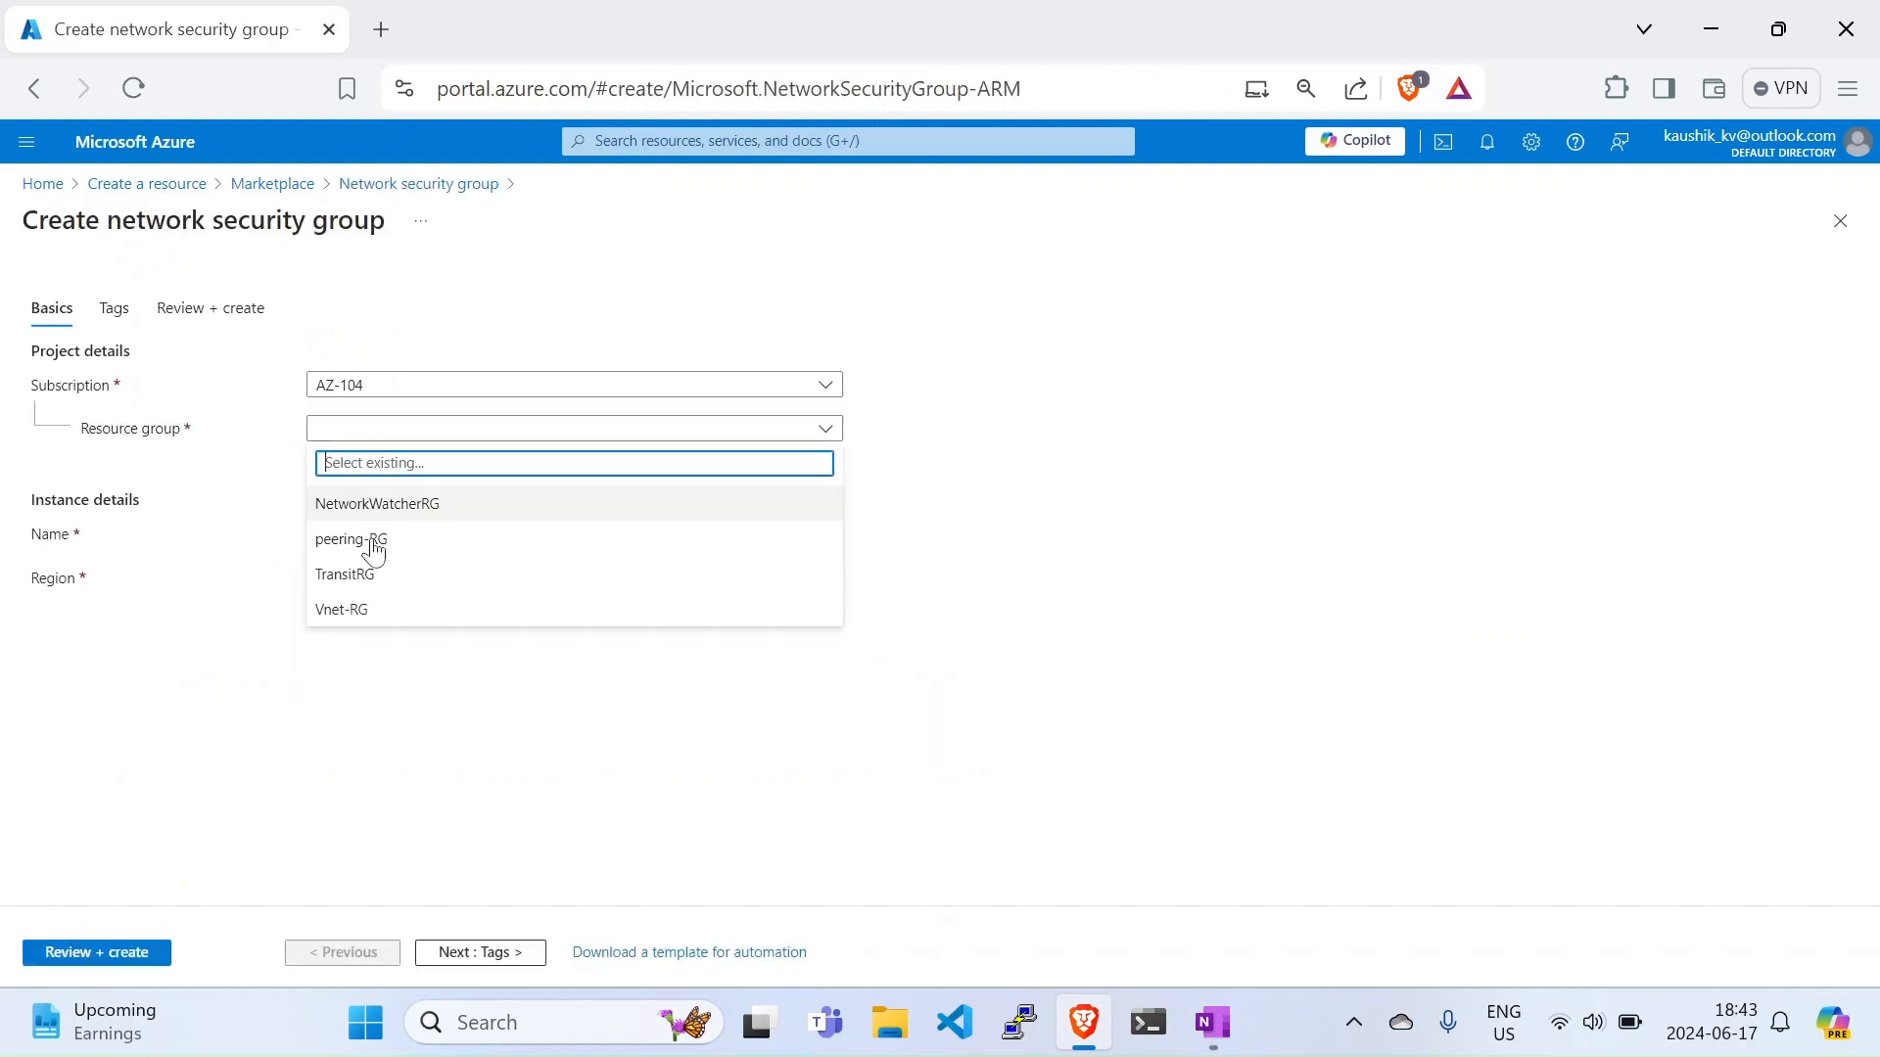
left_click(365, 617)
left_click(388, 537)
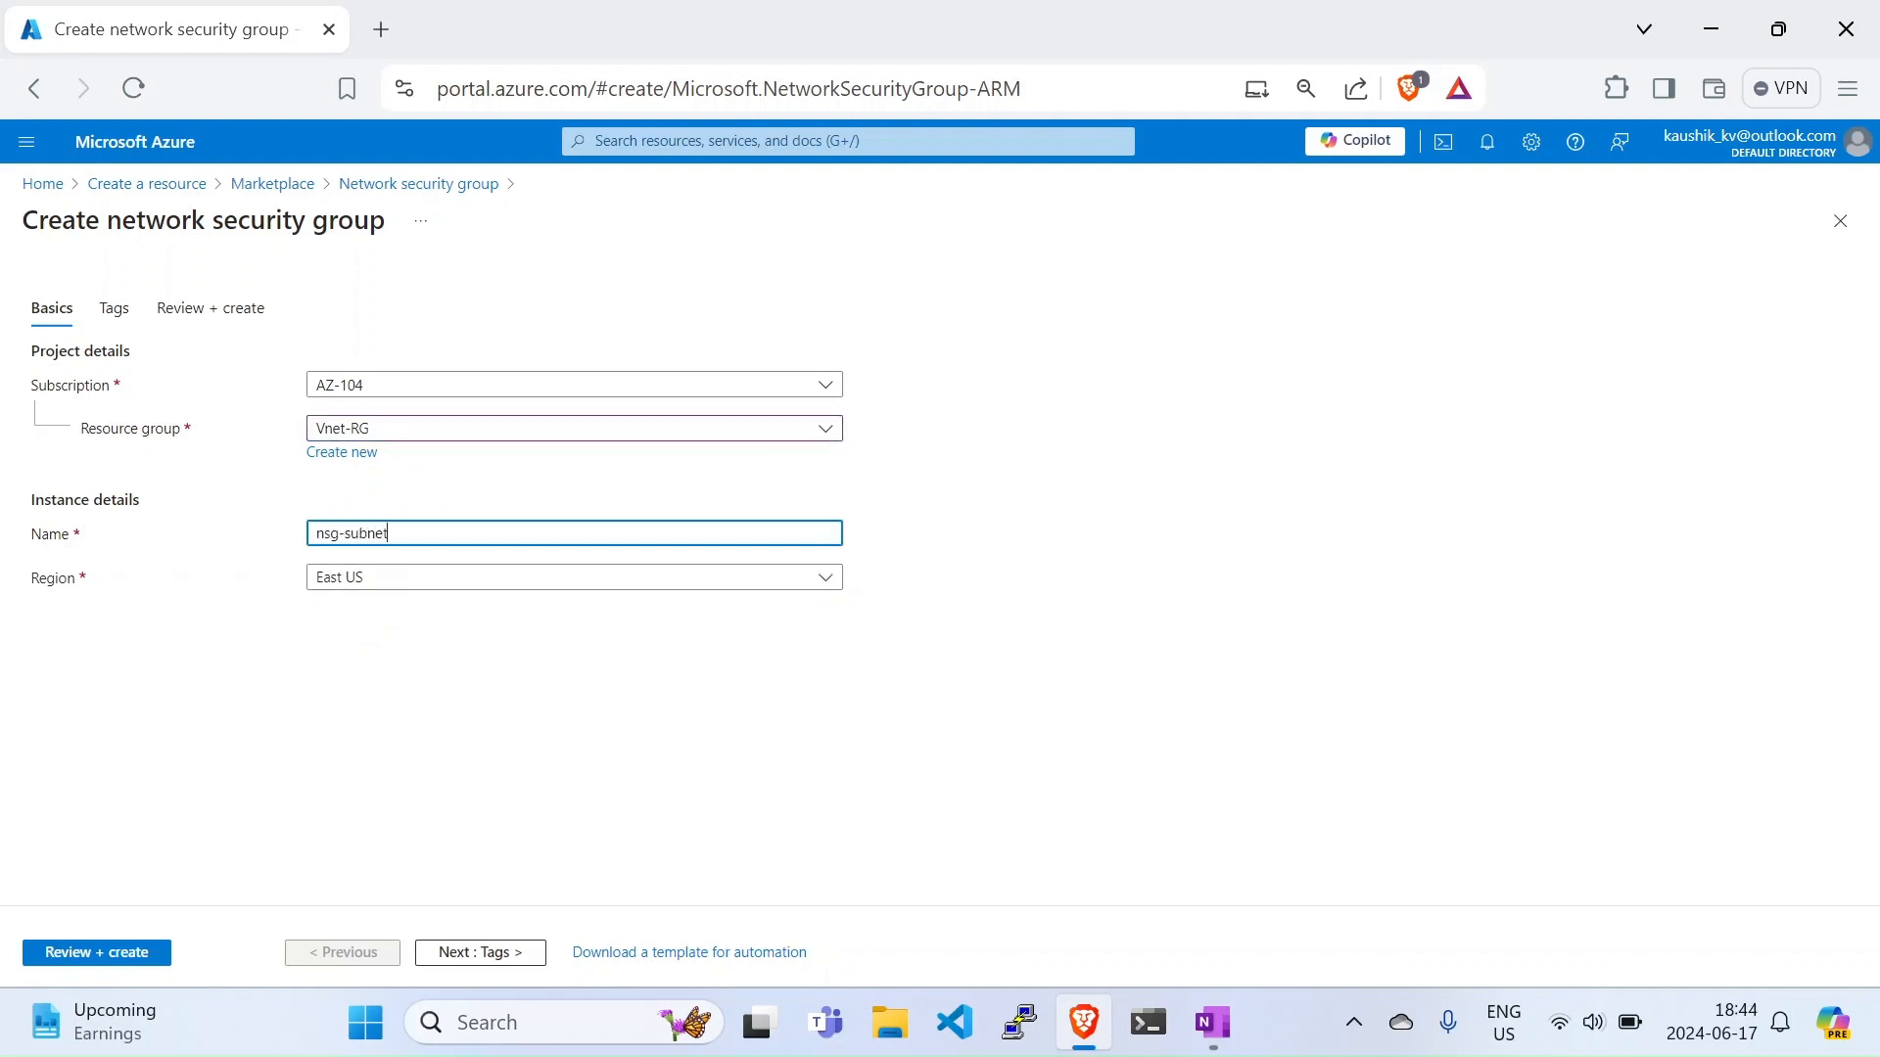
left_click(372, 697)
left_click(109, 960)
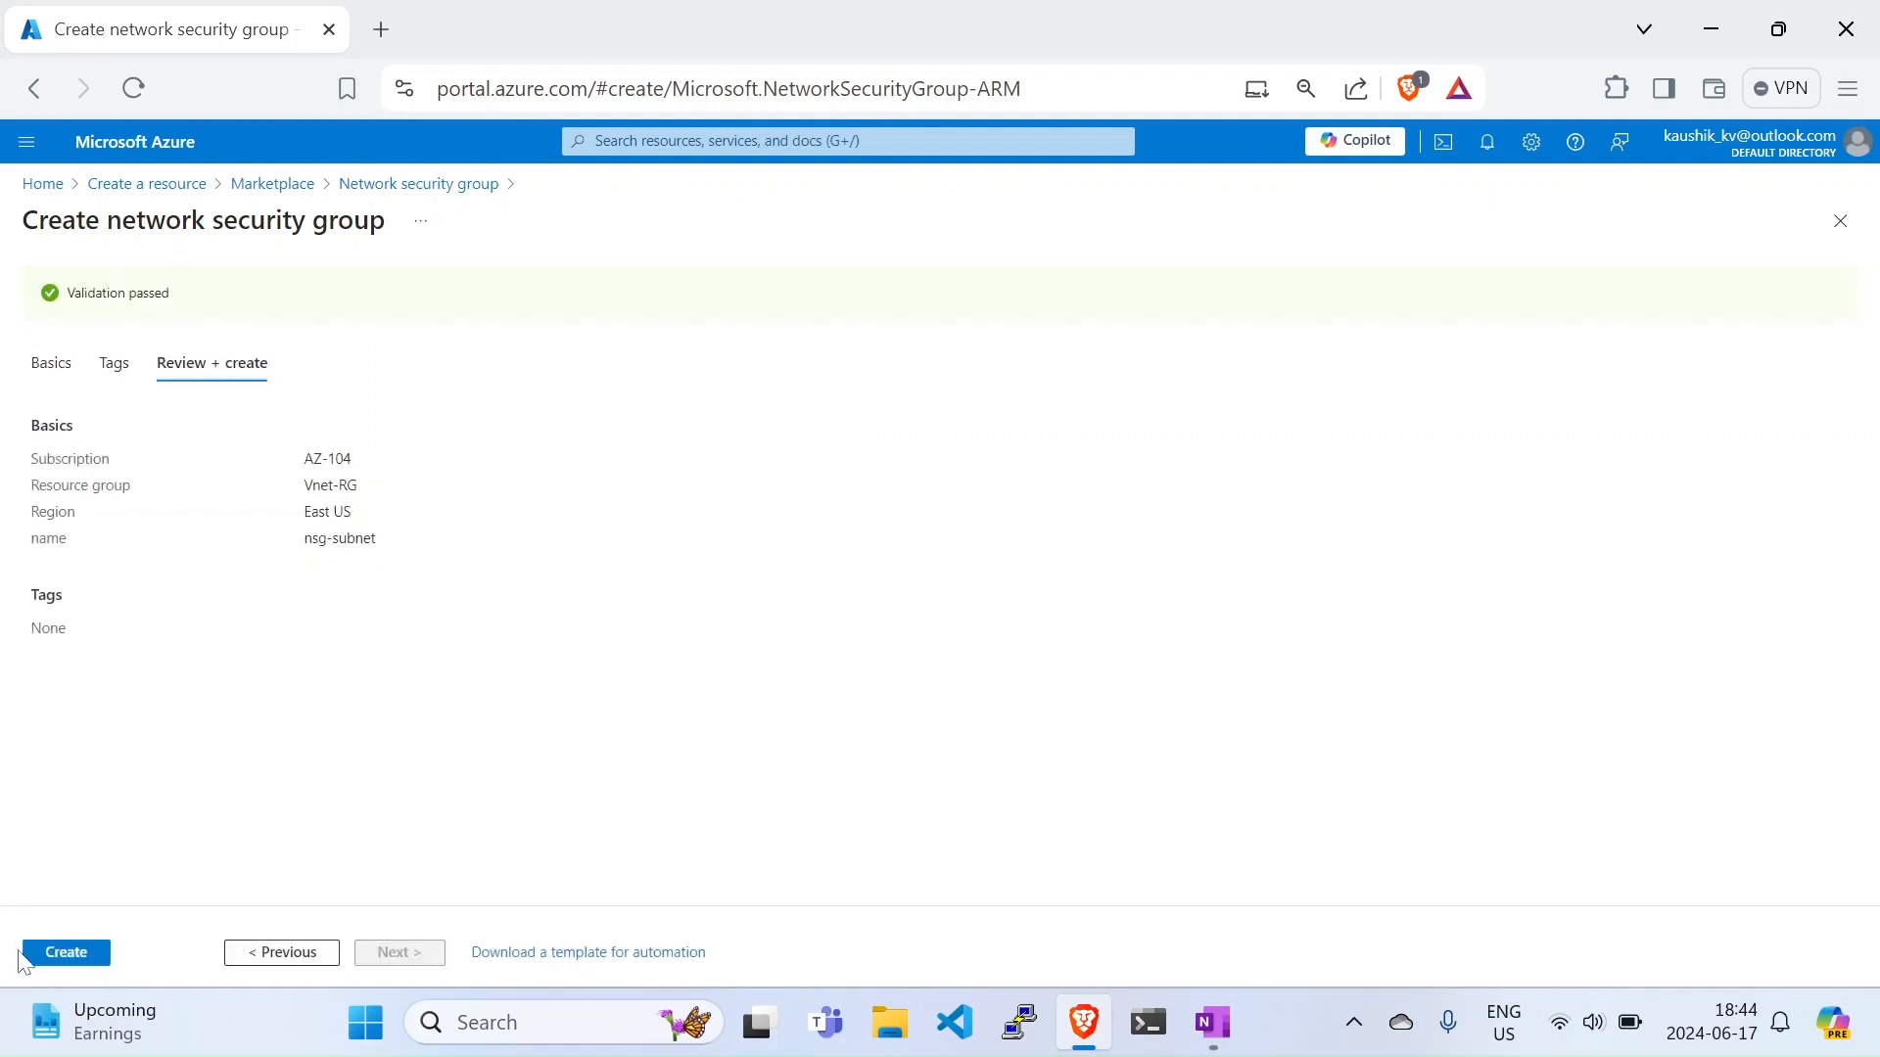
left_click(66, 959)
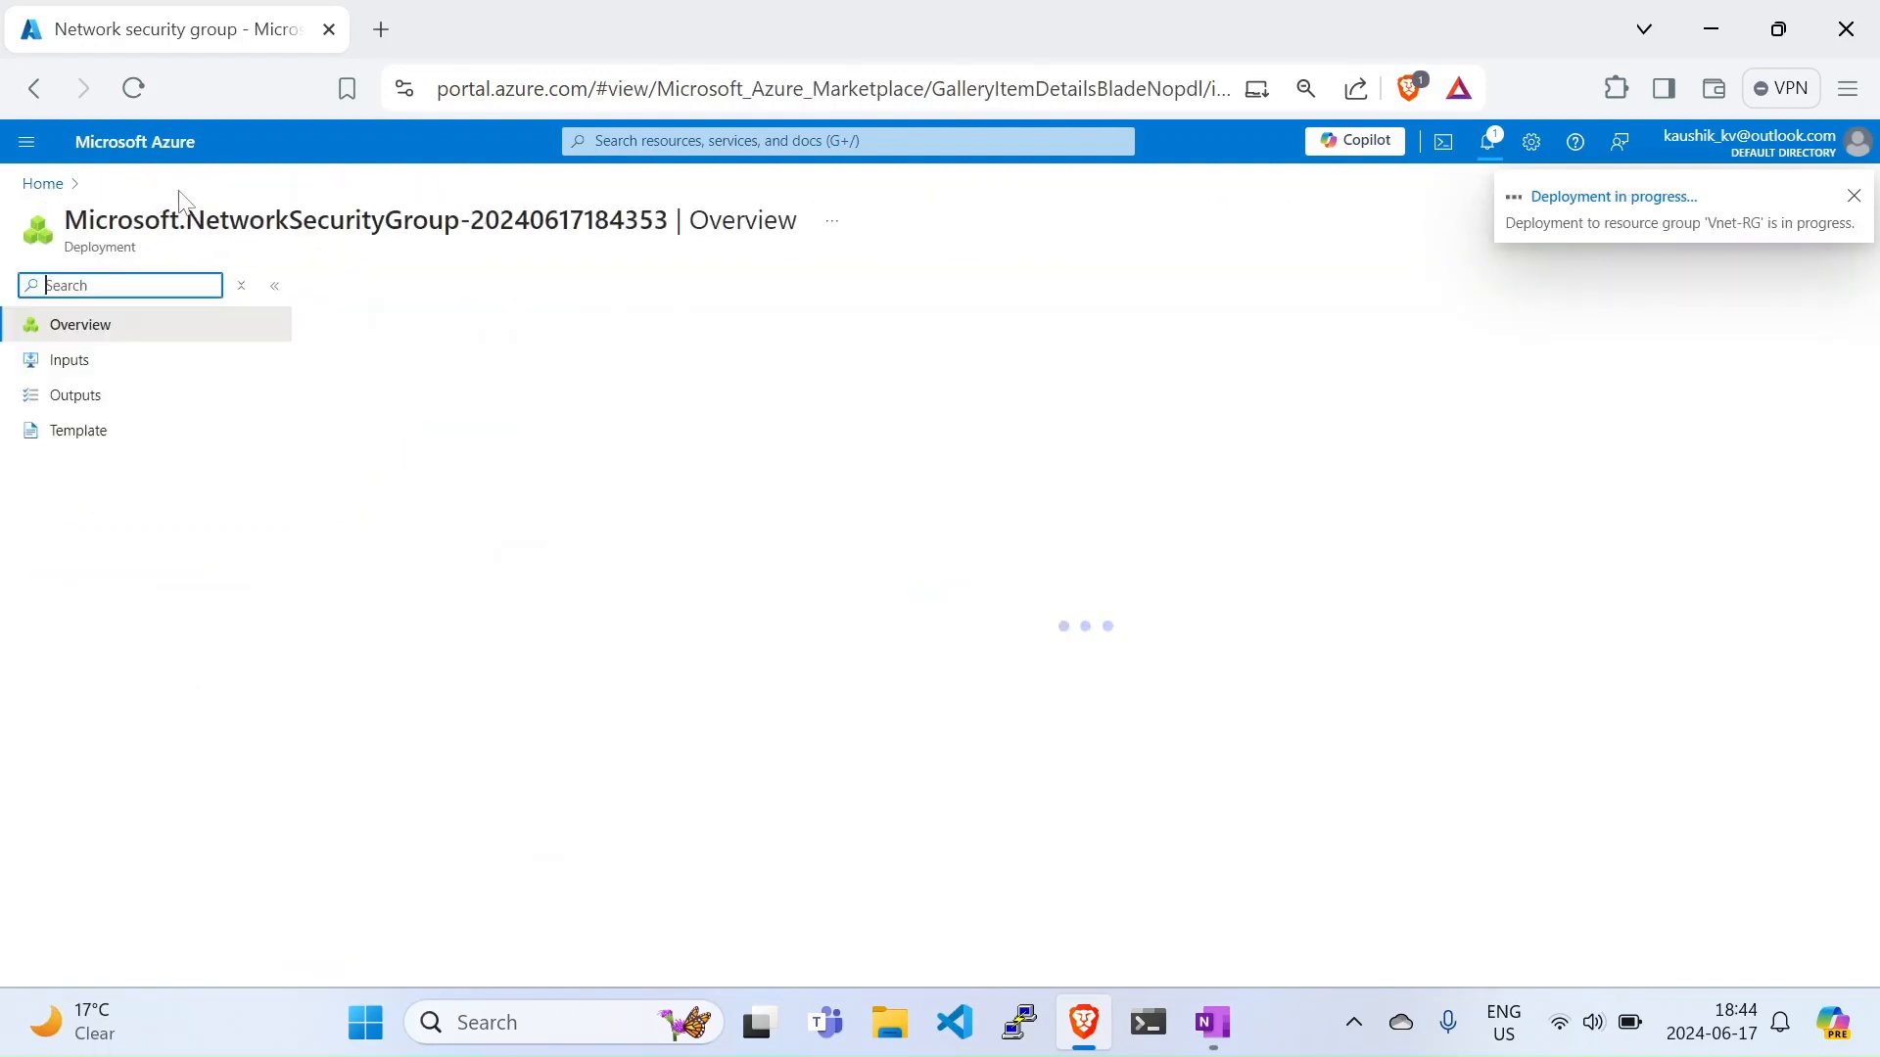
left_click(42, 184)
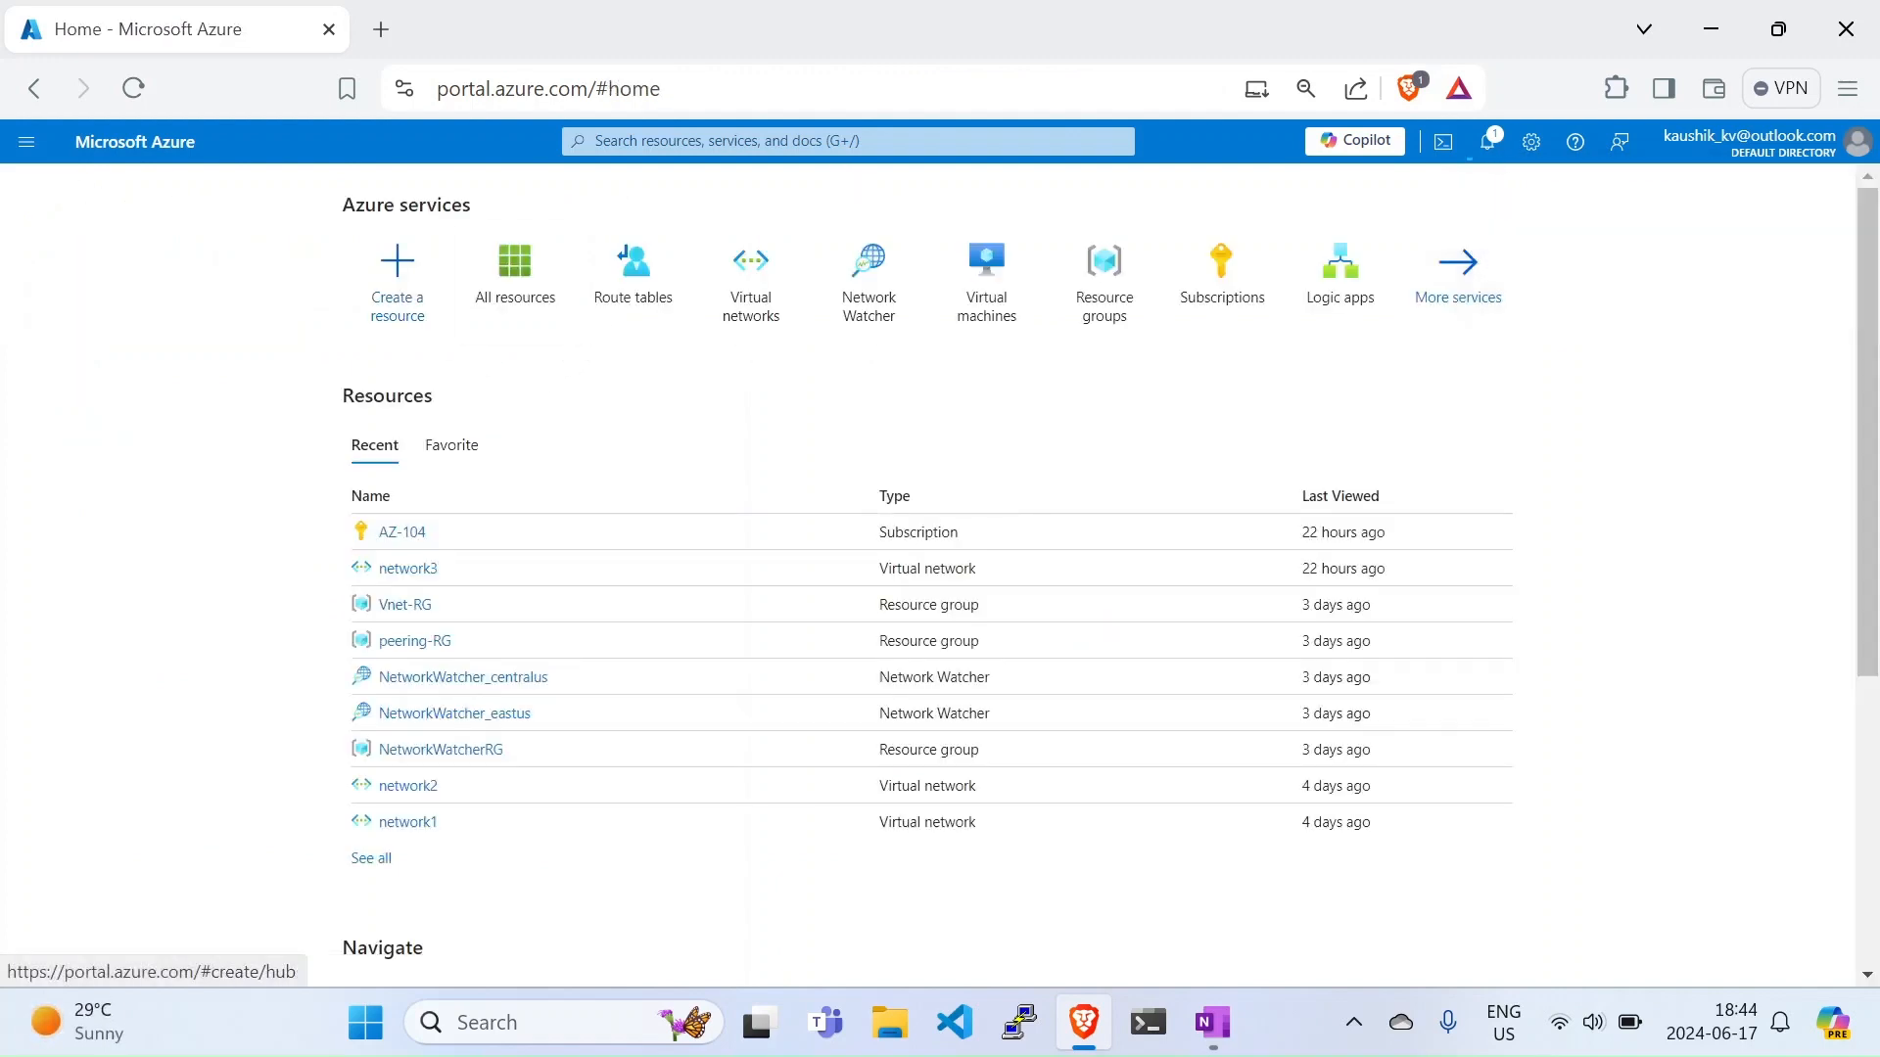
left_click(783, 141)
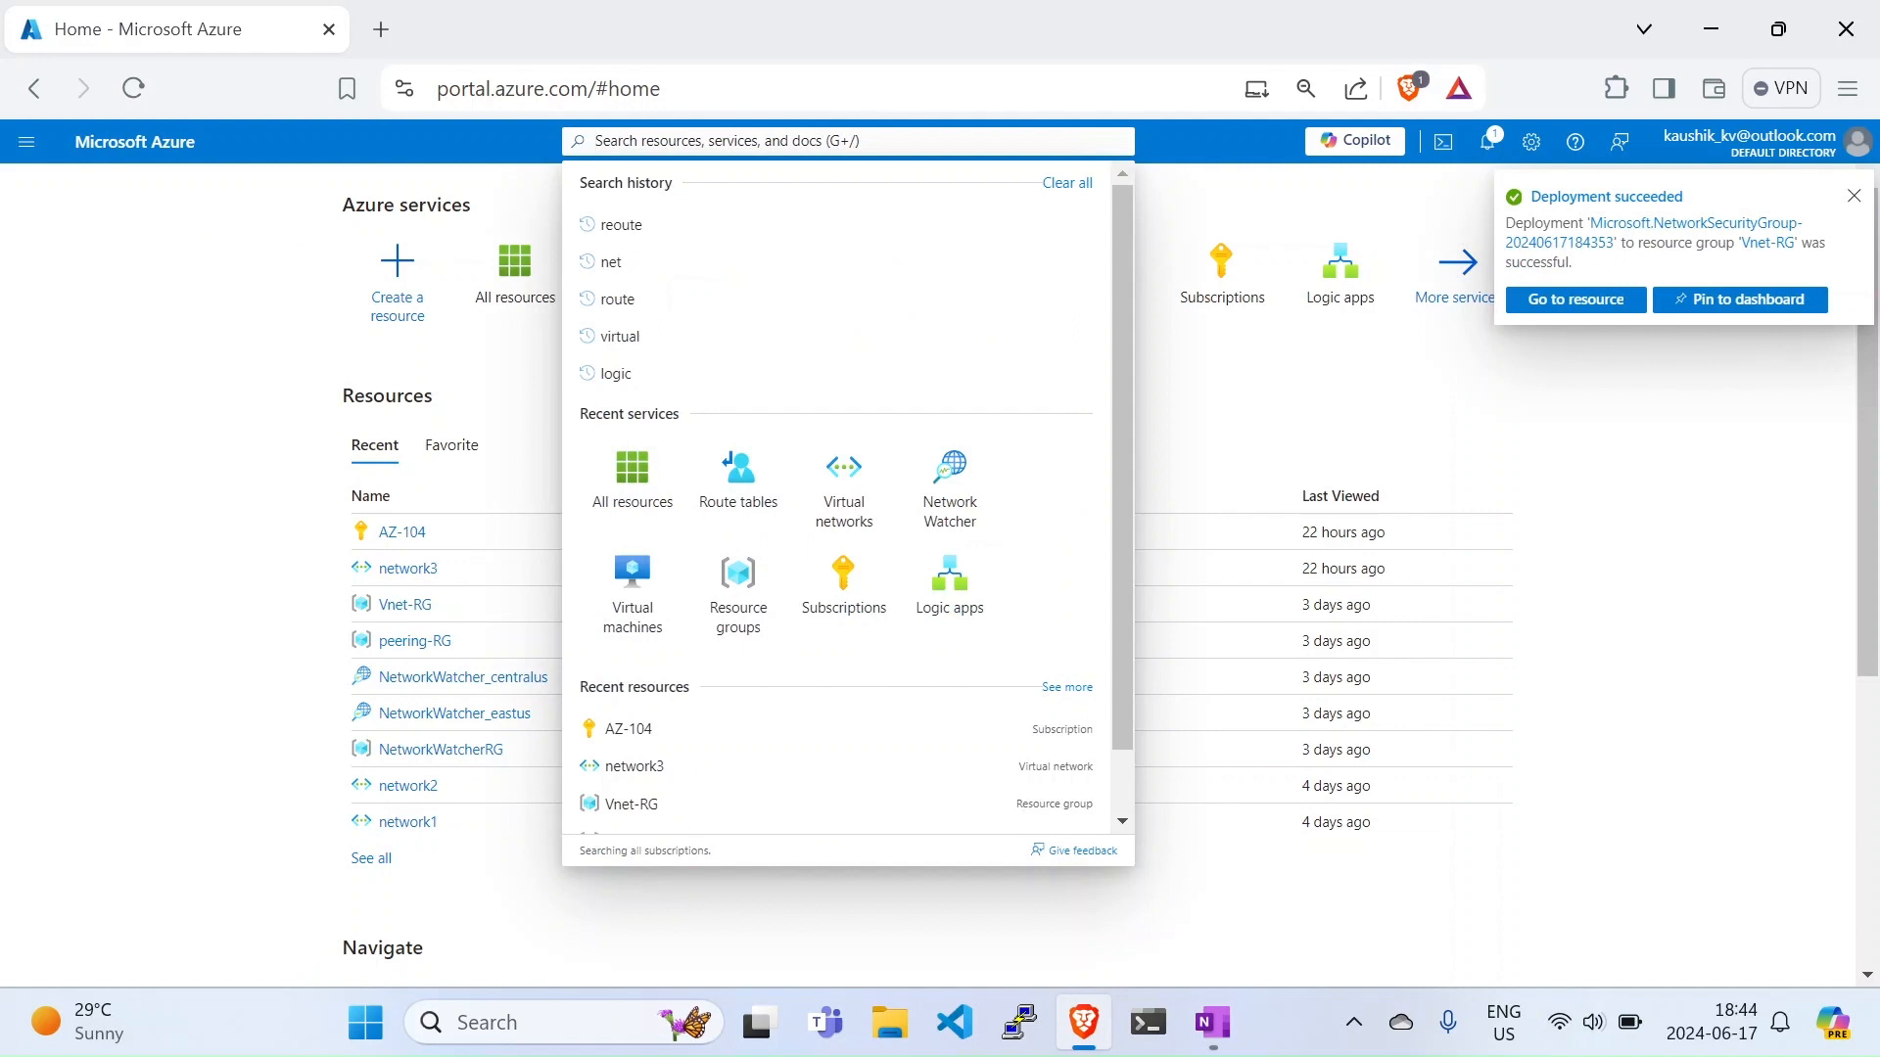
type("network")
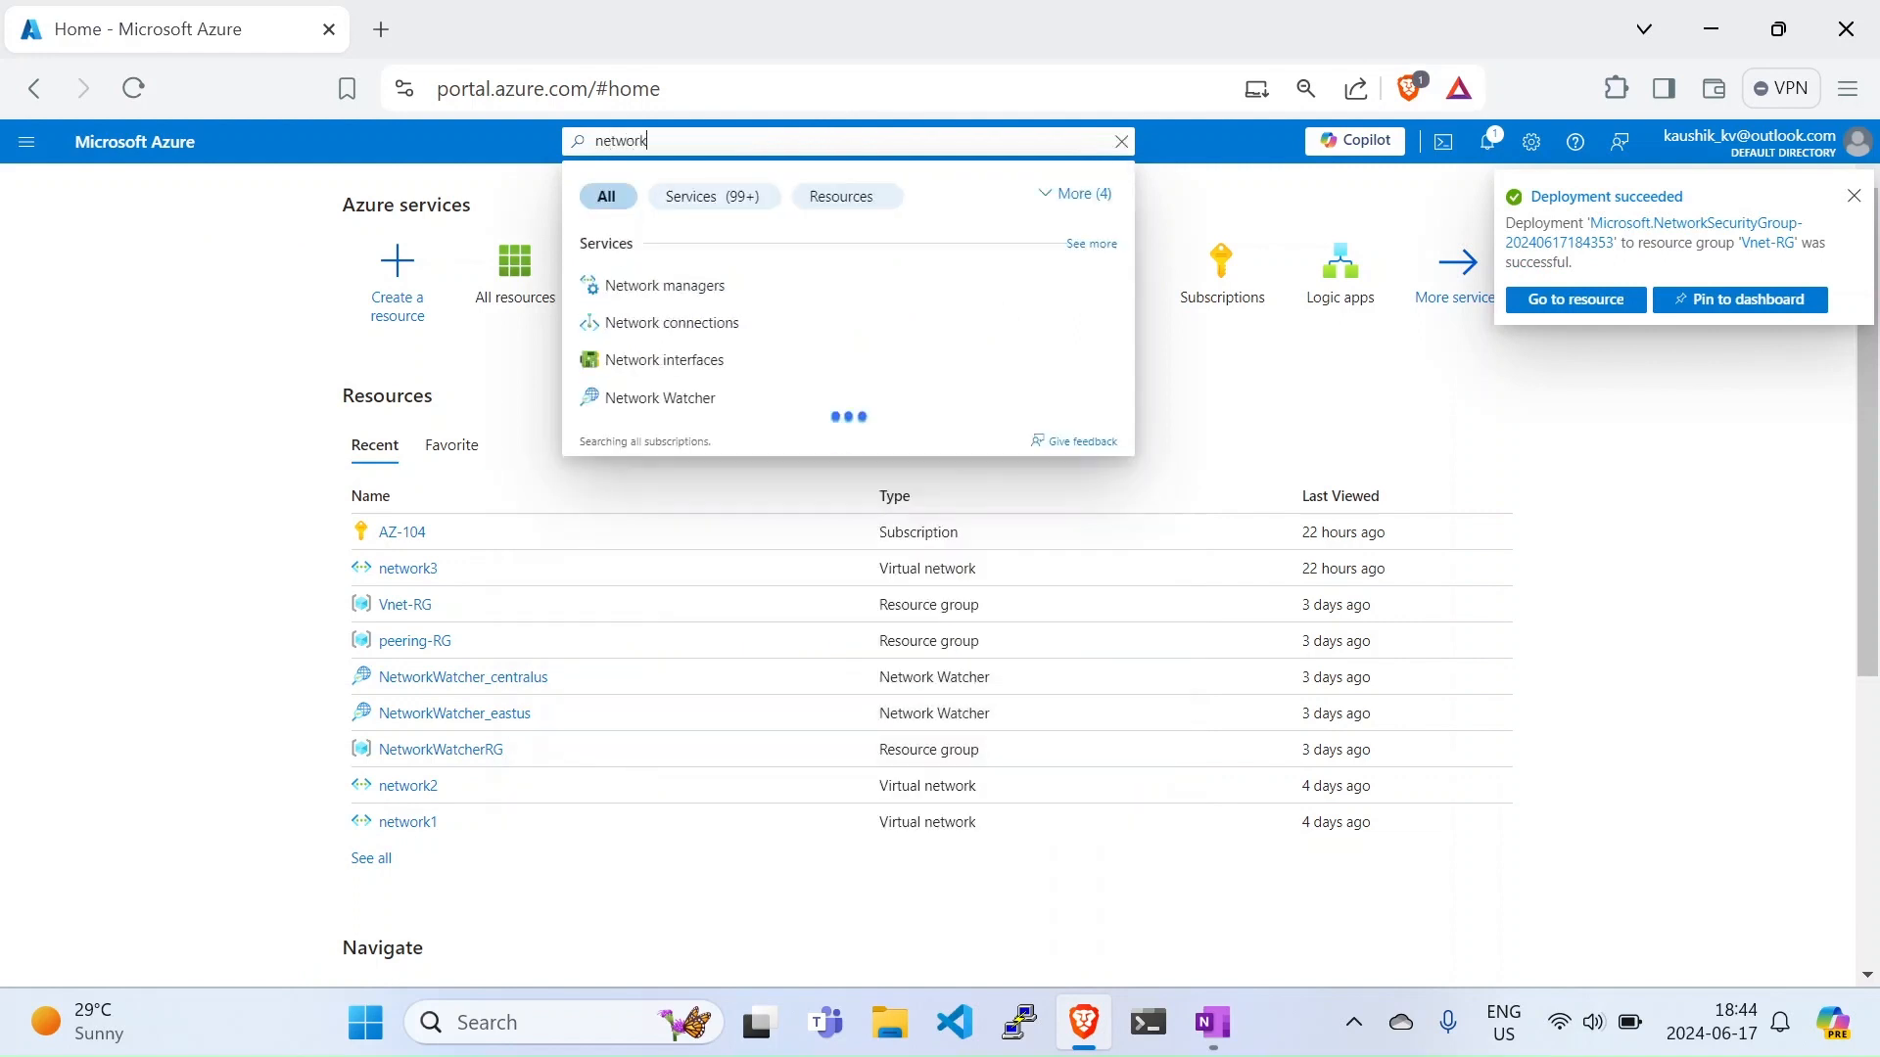
type(" se")
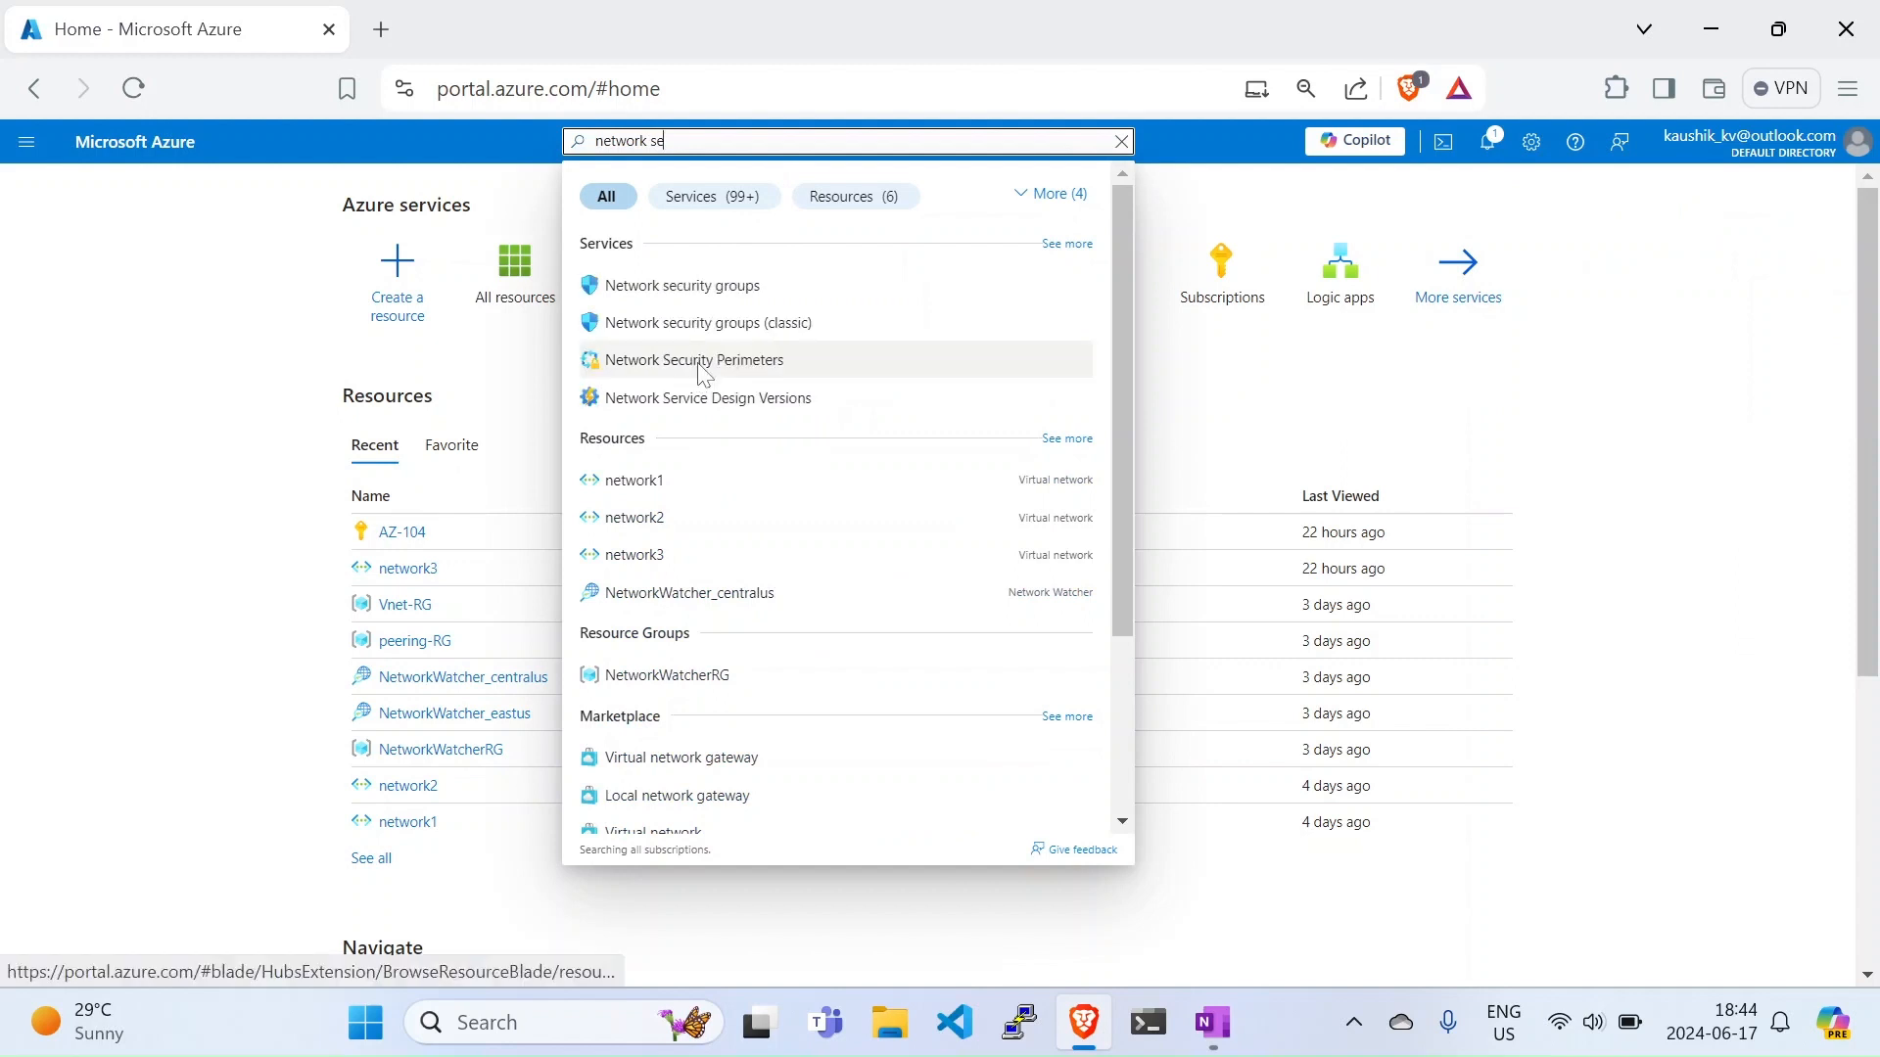
left_click(701, 362)
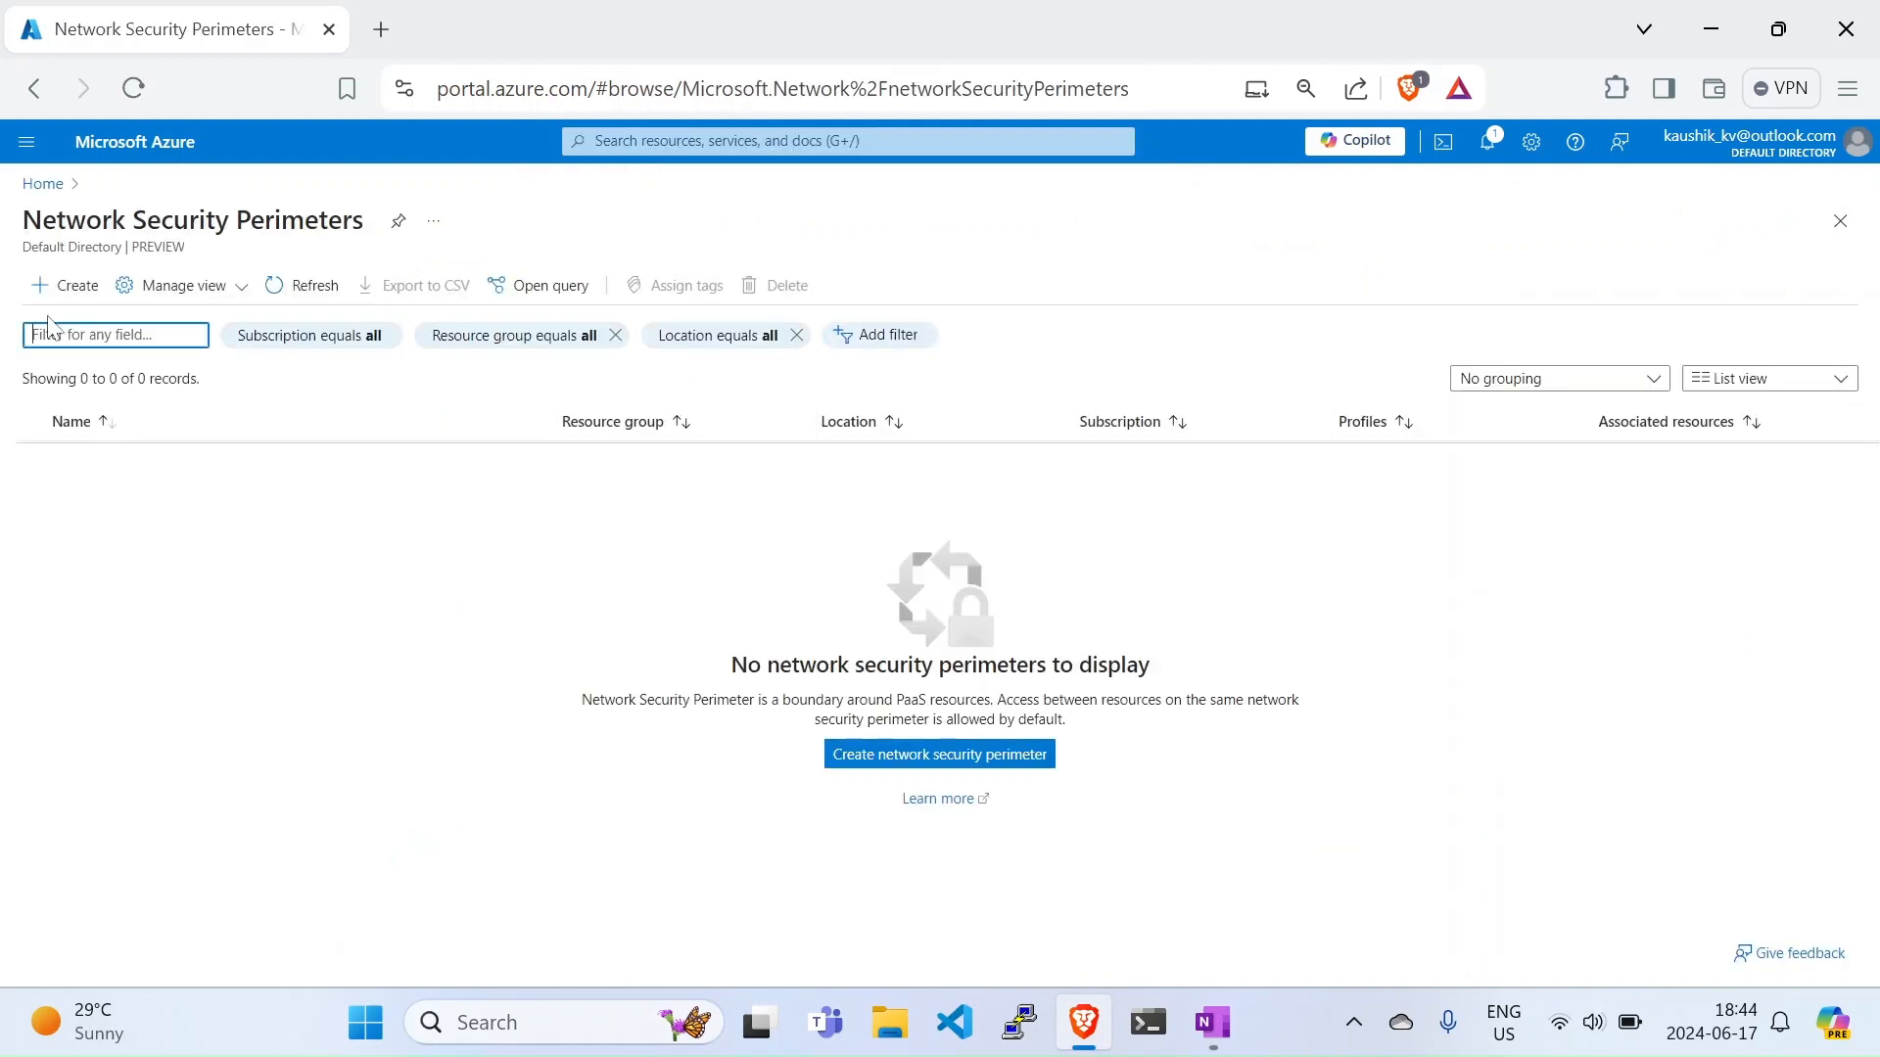
left_click(61, 290)
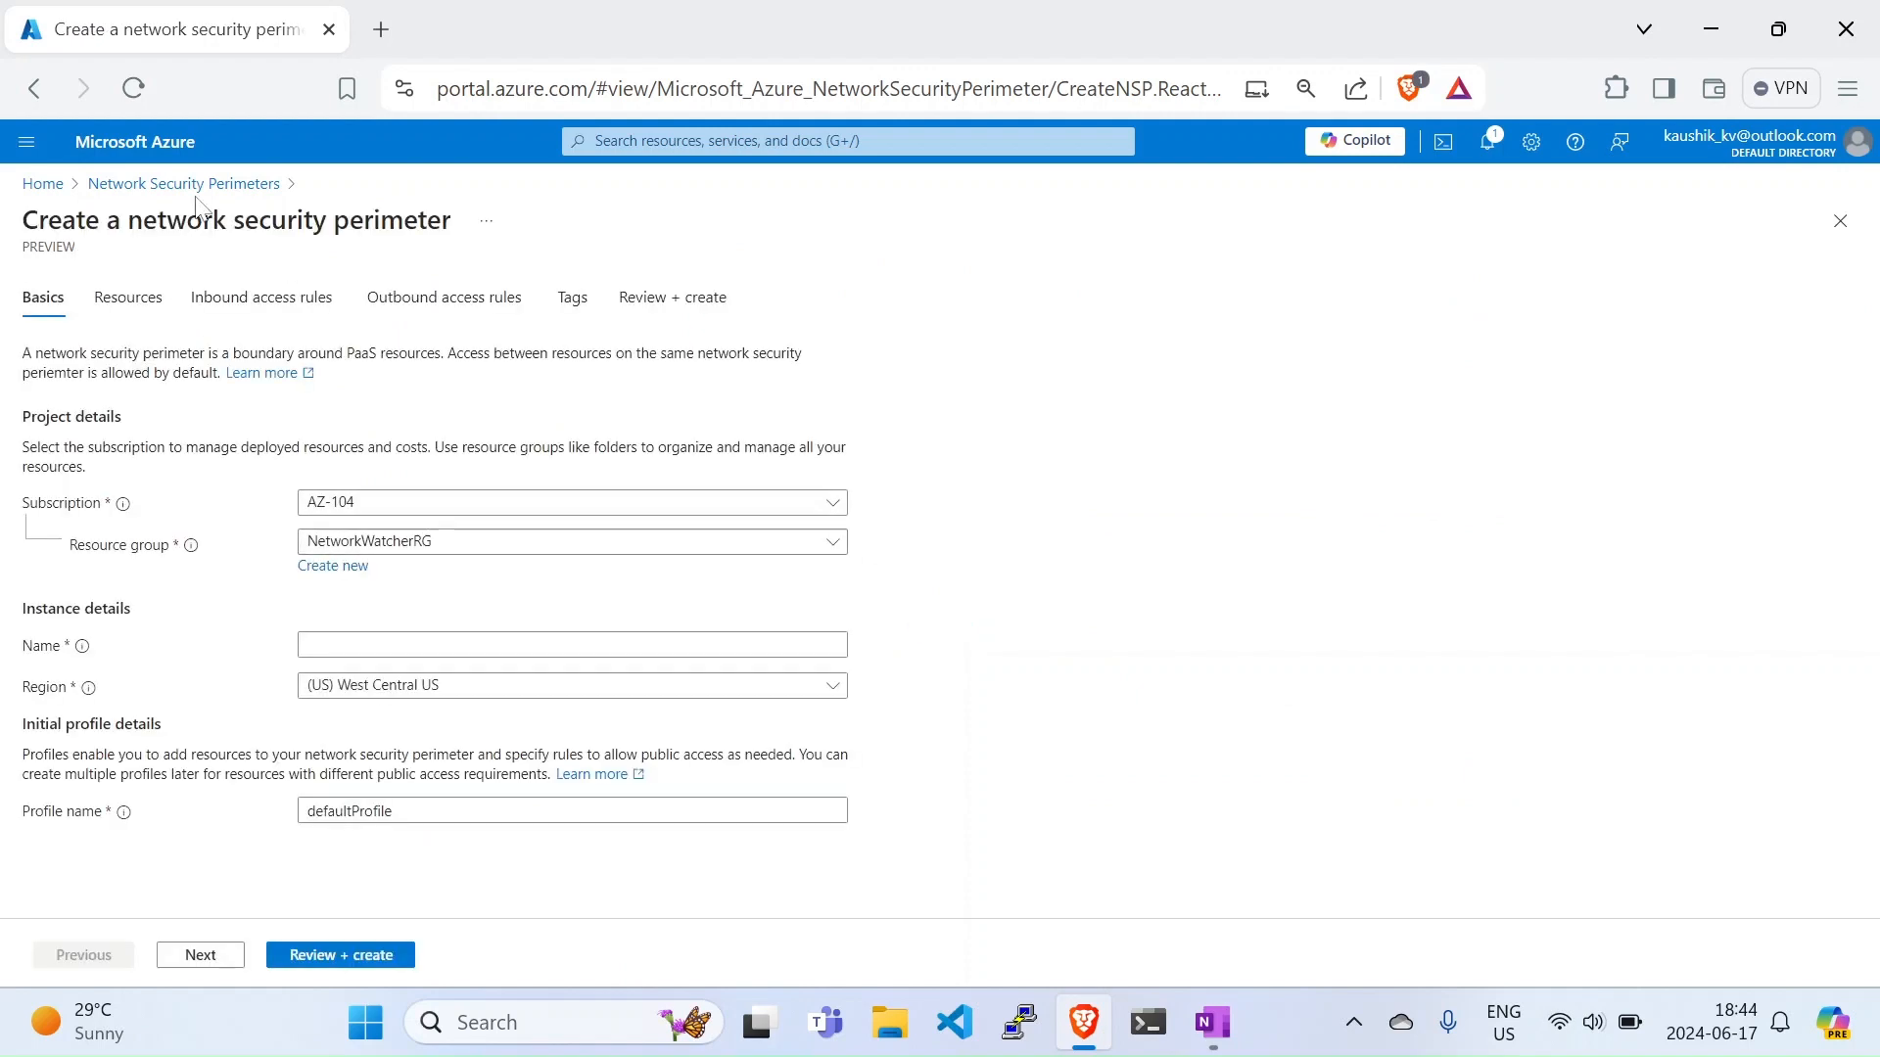
left_click(42, 186)
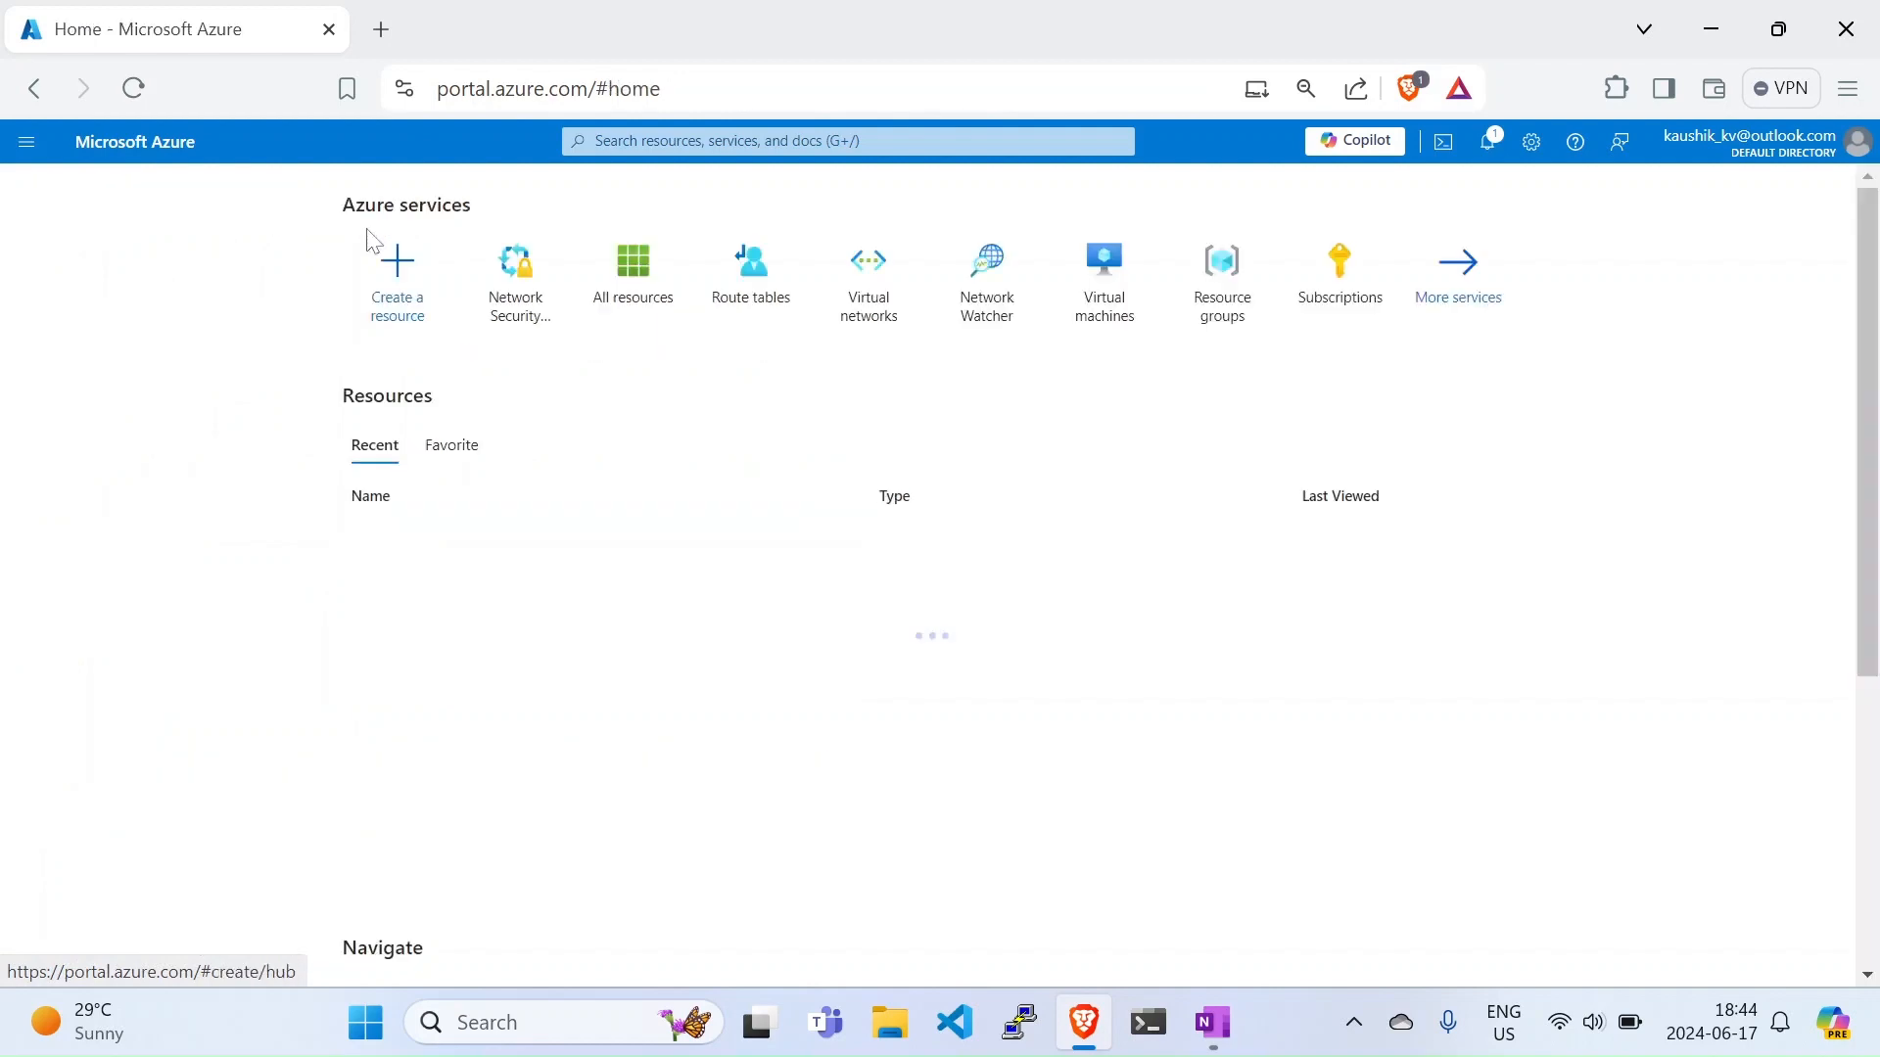
Step: Find Network security group in the marketplace again and open the creation form for a second group
left_click(399, 284)
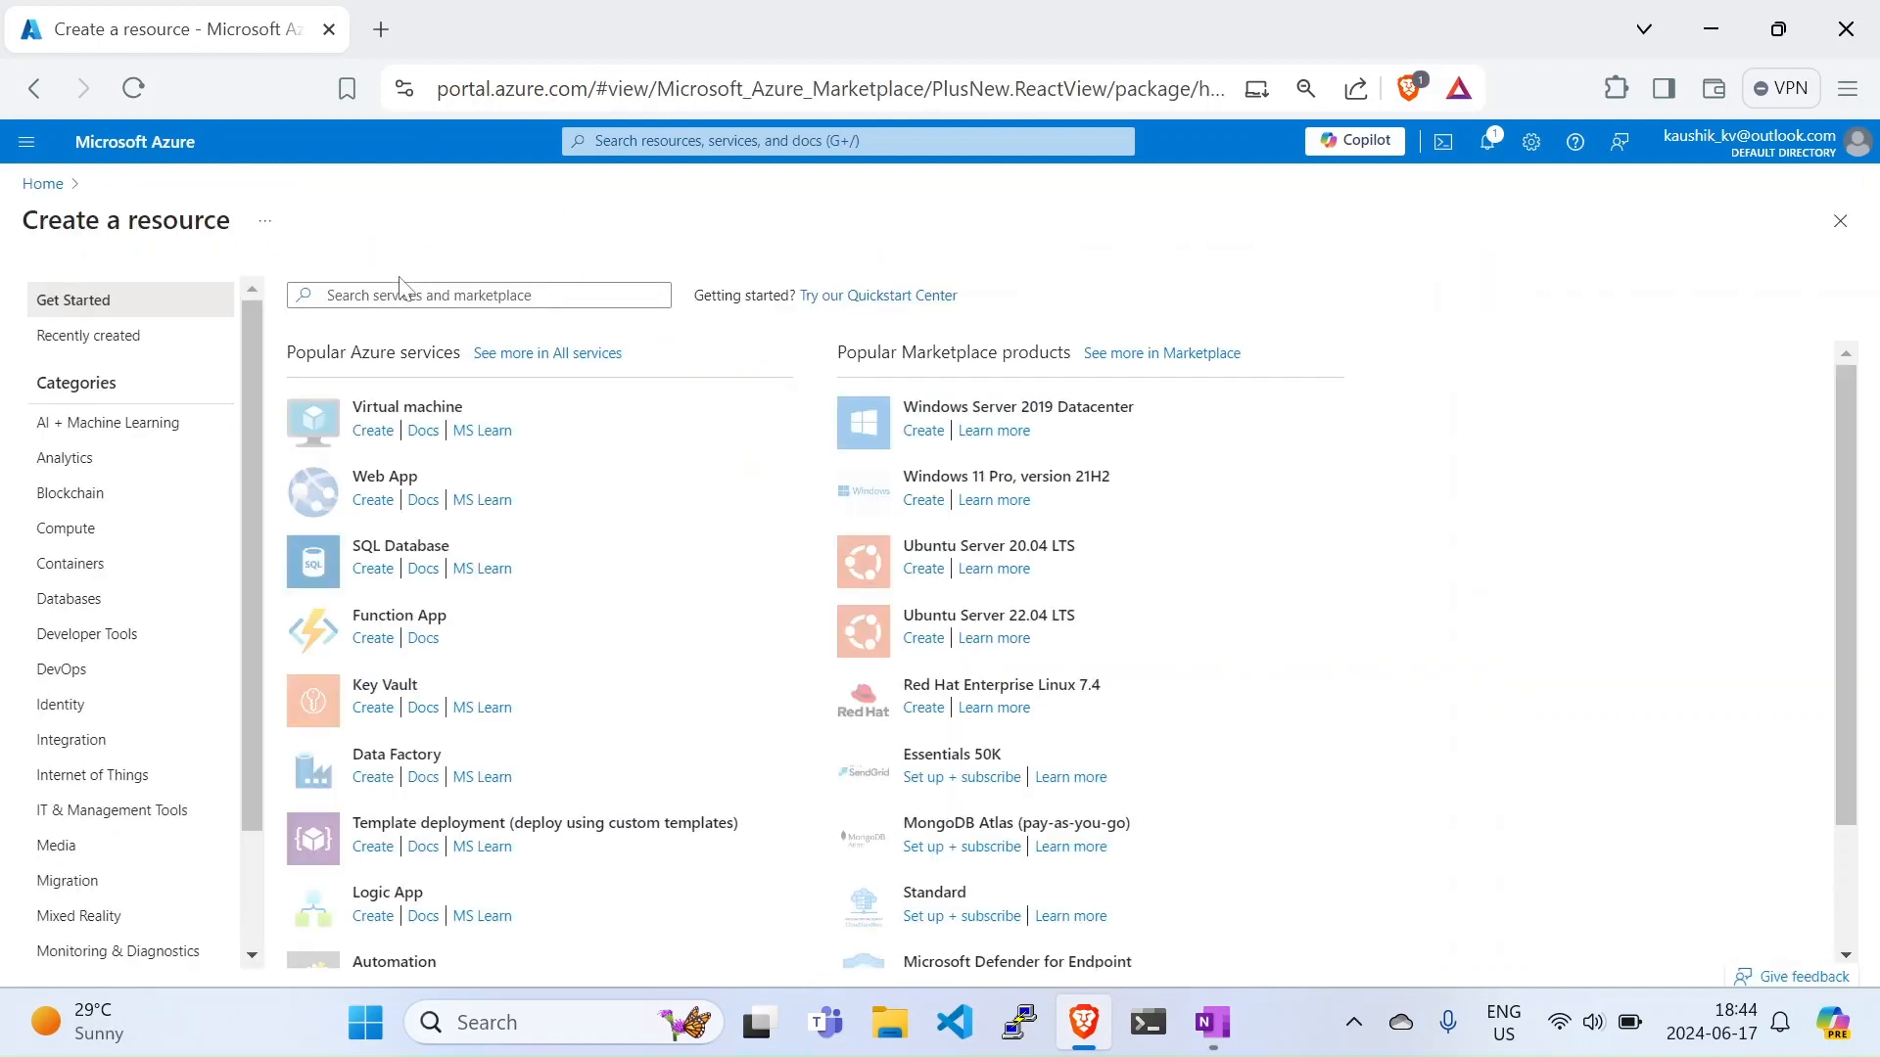
type("network")
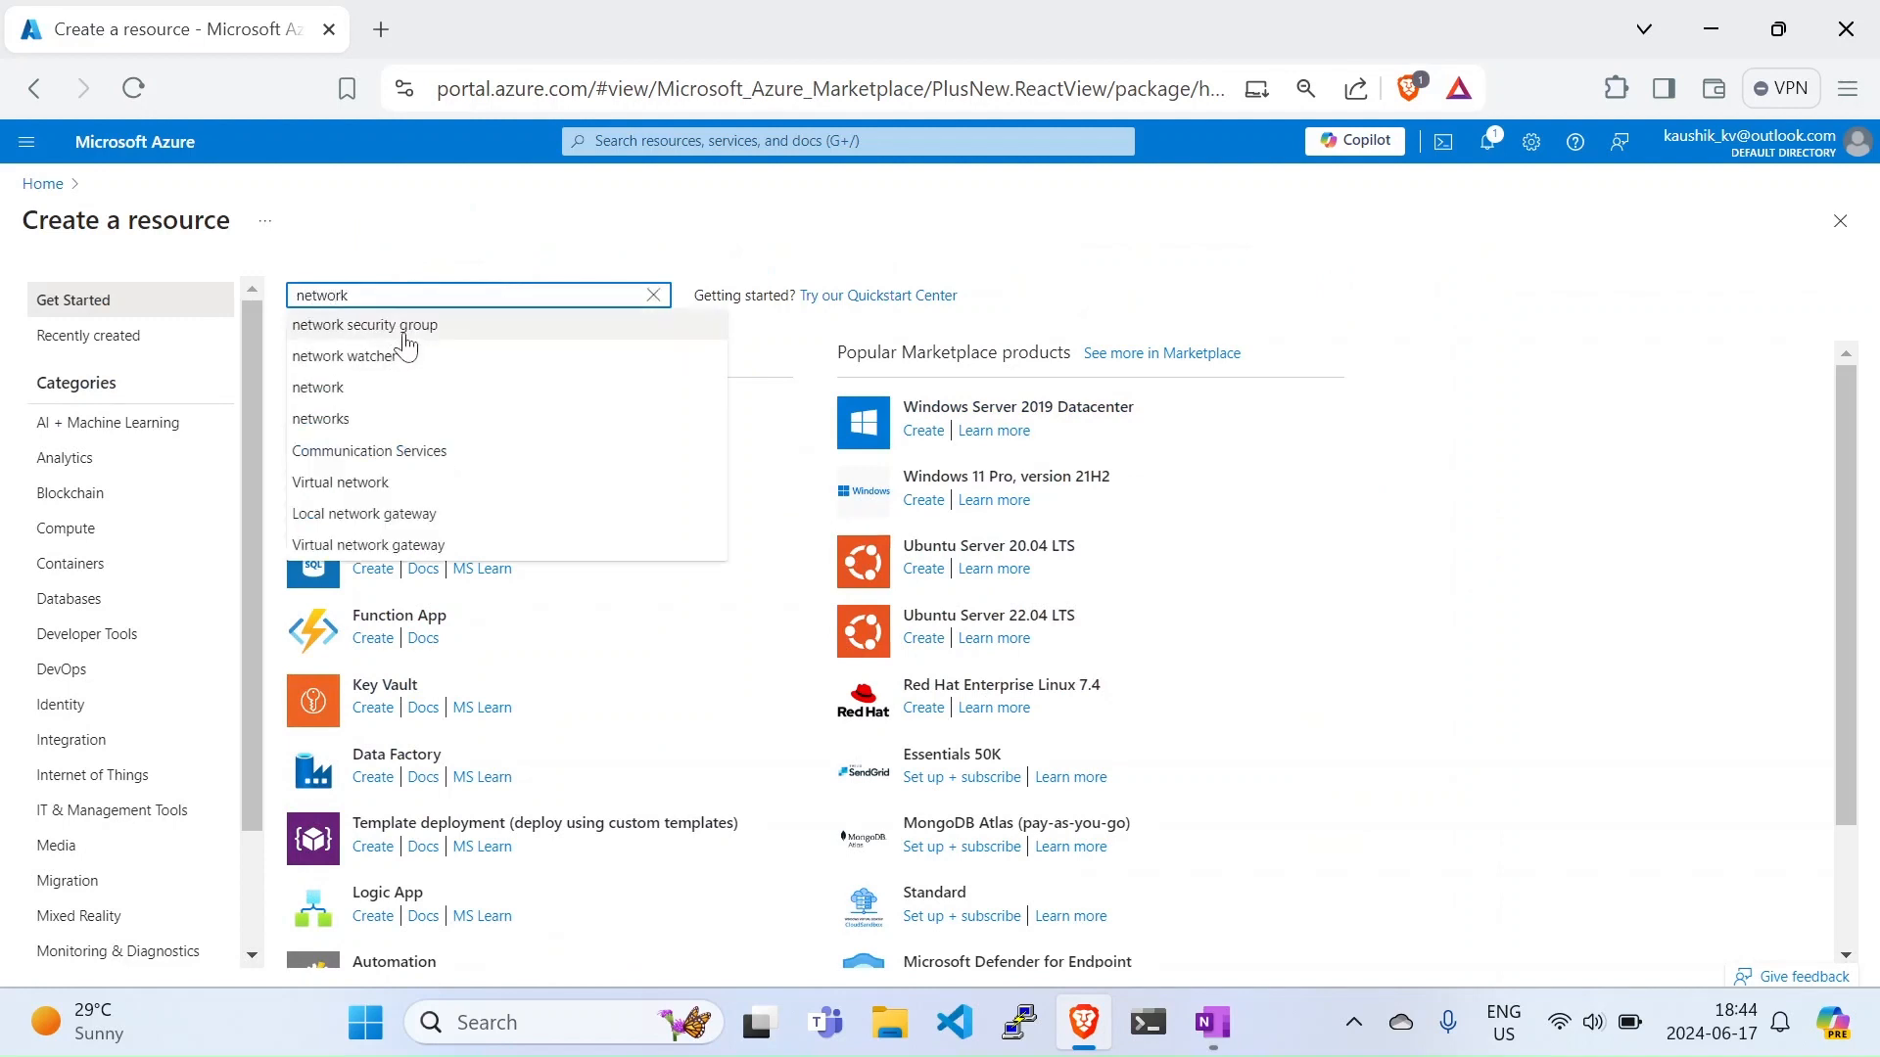
left_click(403, 345)
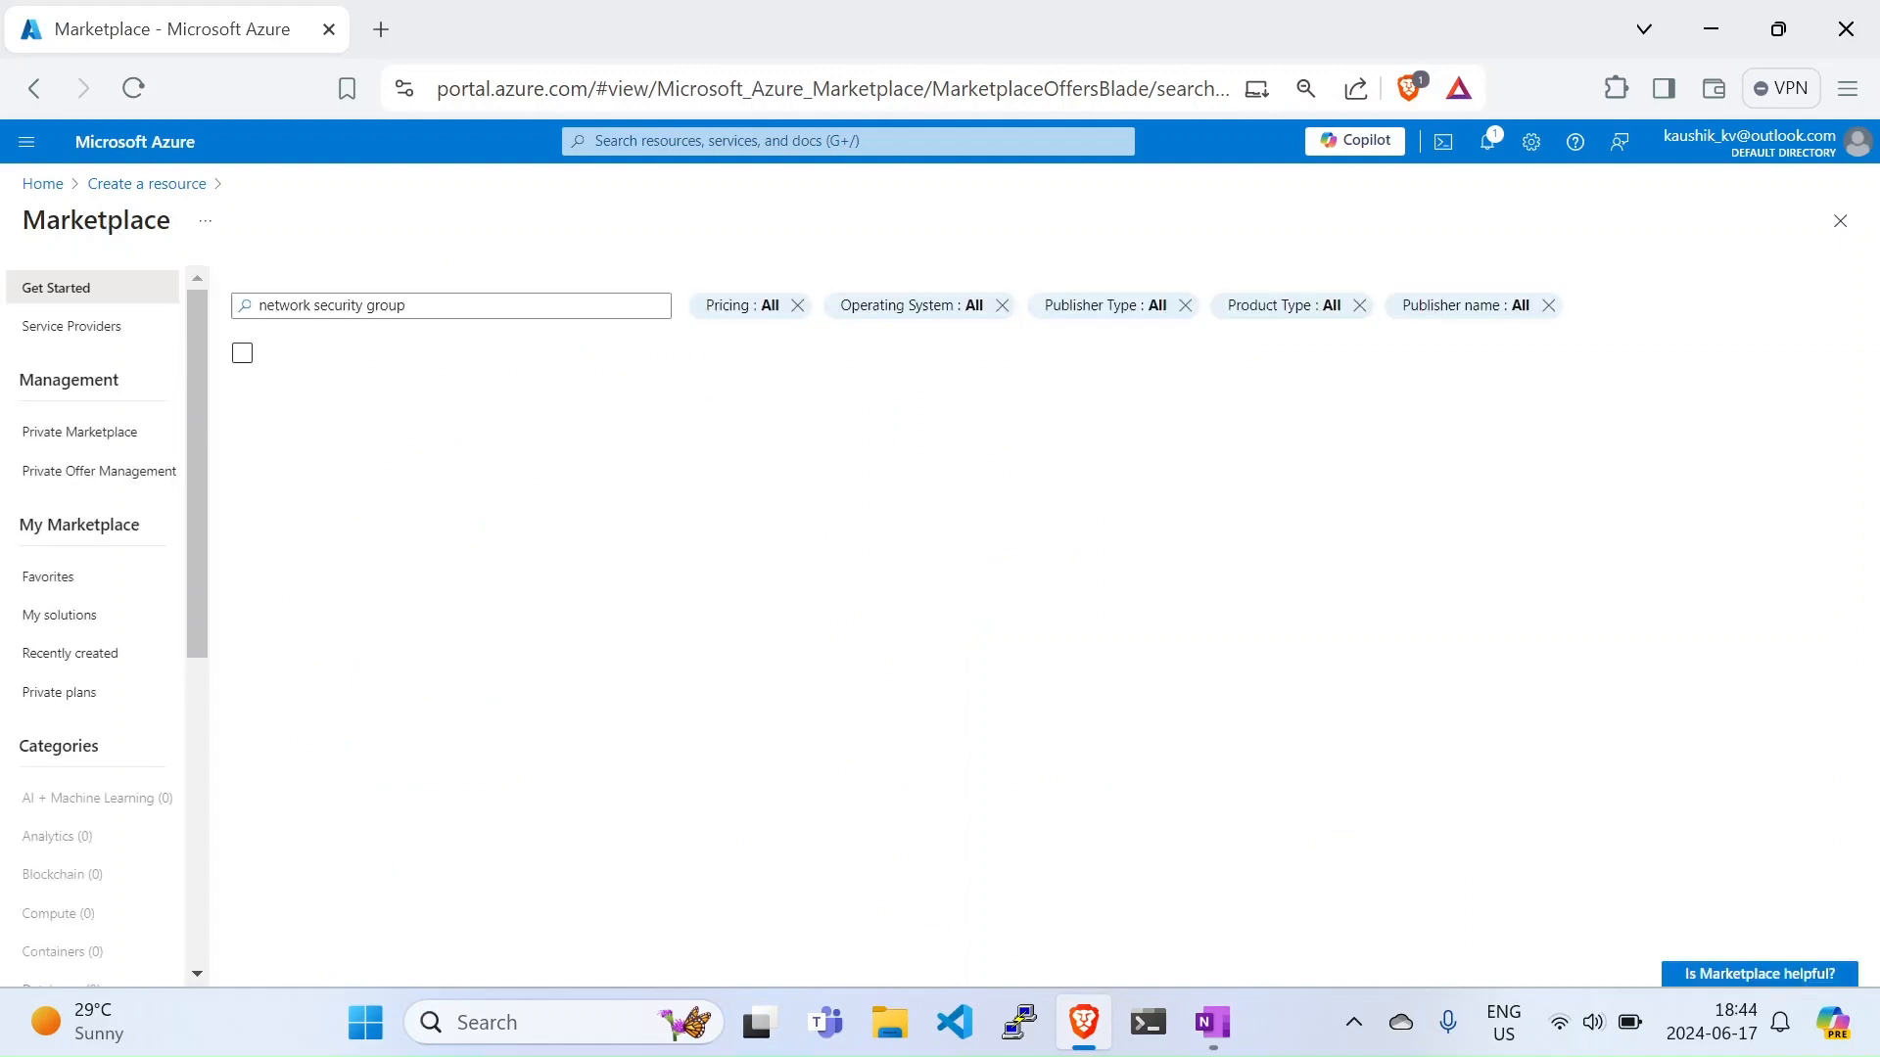
left_click(353, 720)
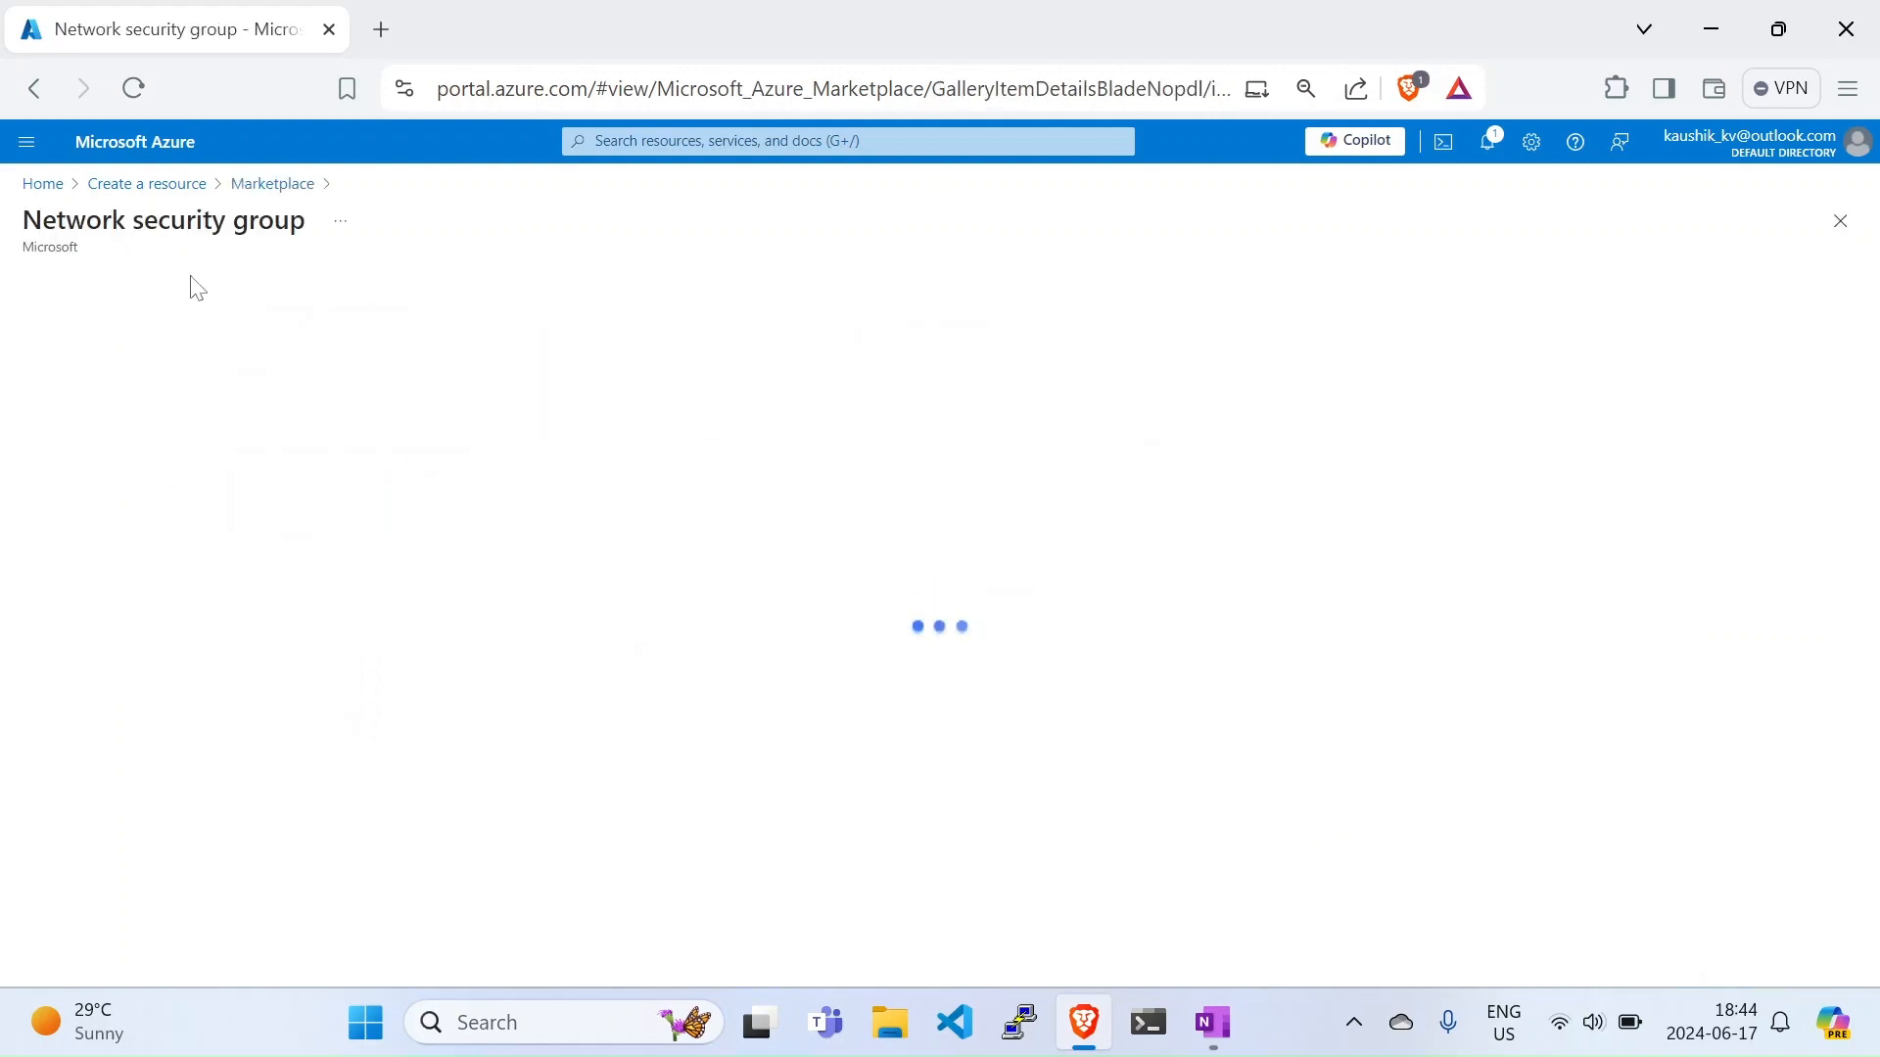
left_click(464, 451)
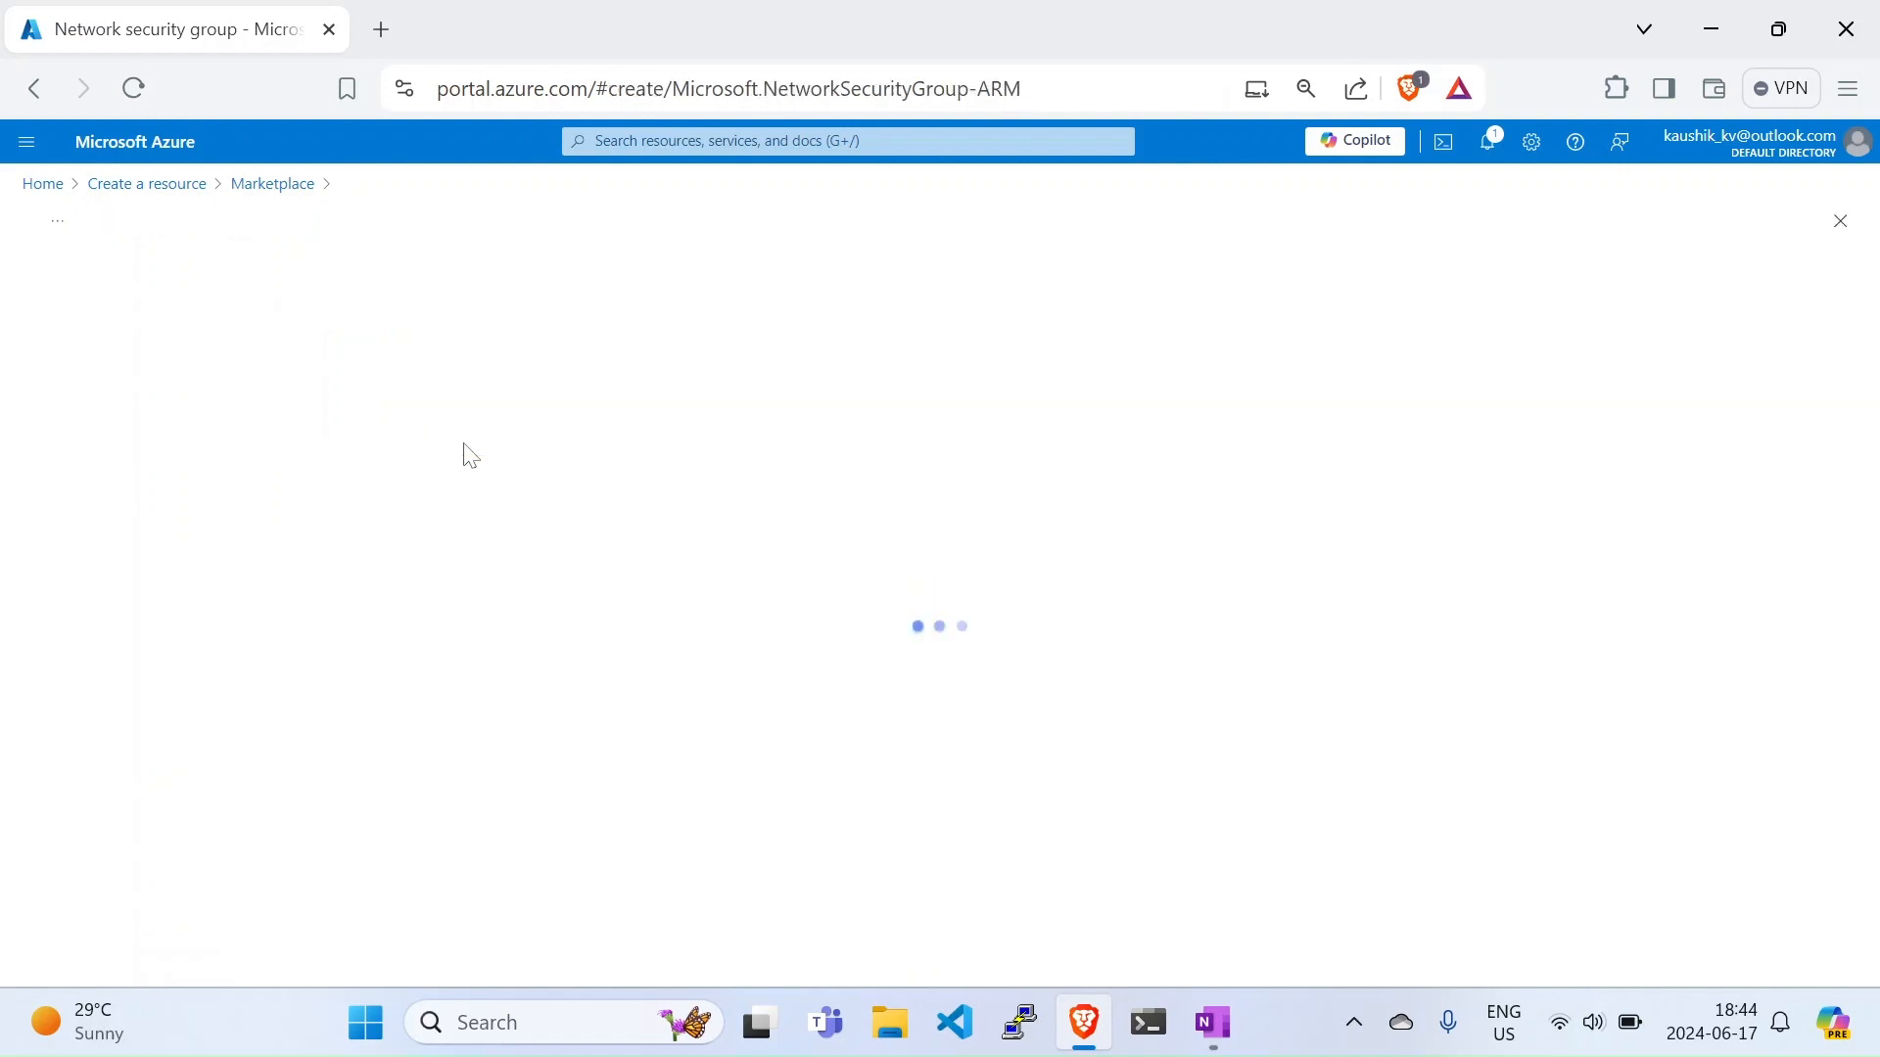
Step: Create the network security group nsg-nic in resource group Vnet-RG
left_click(358, 431)
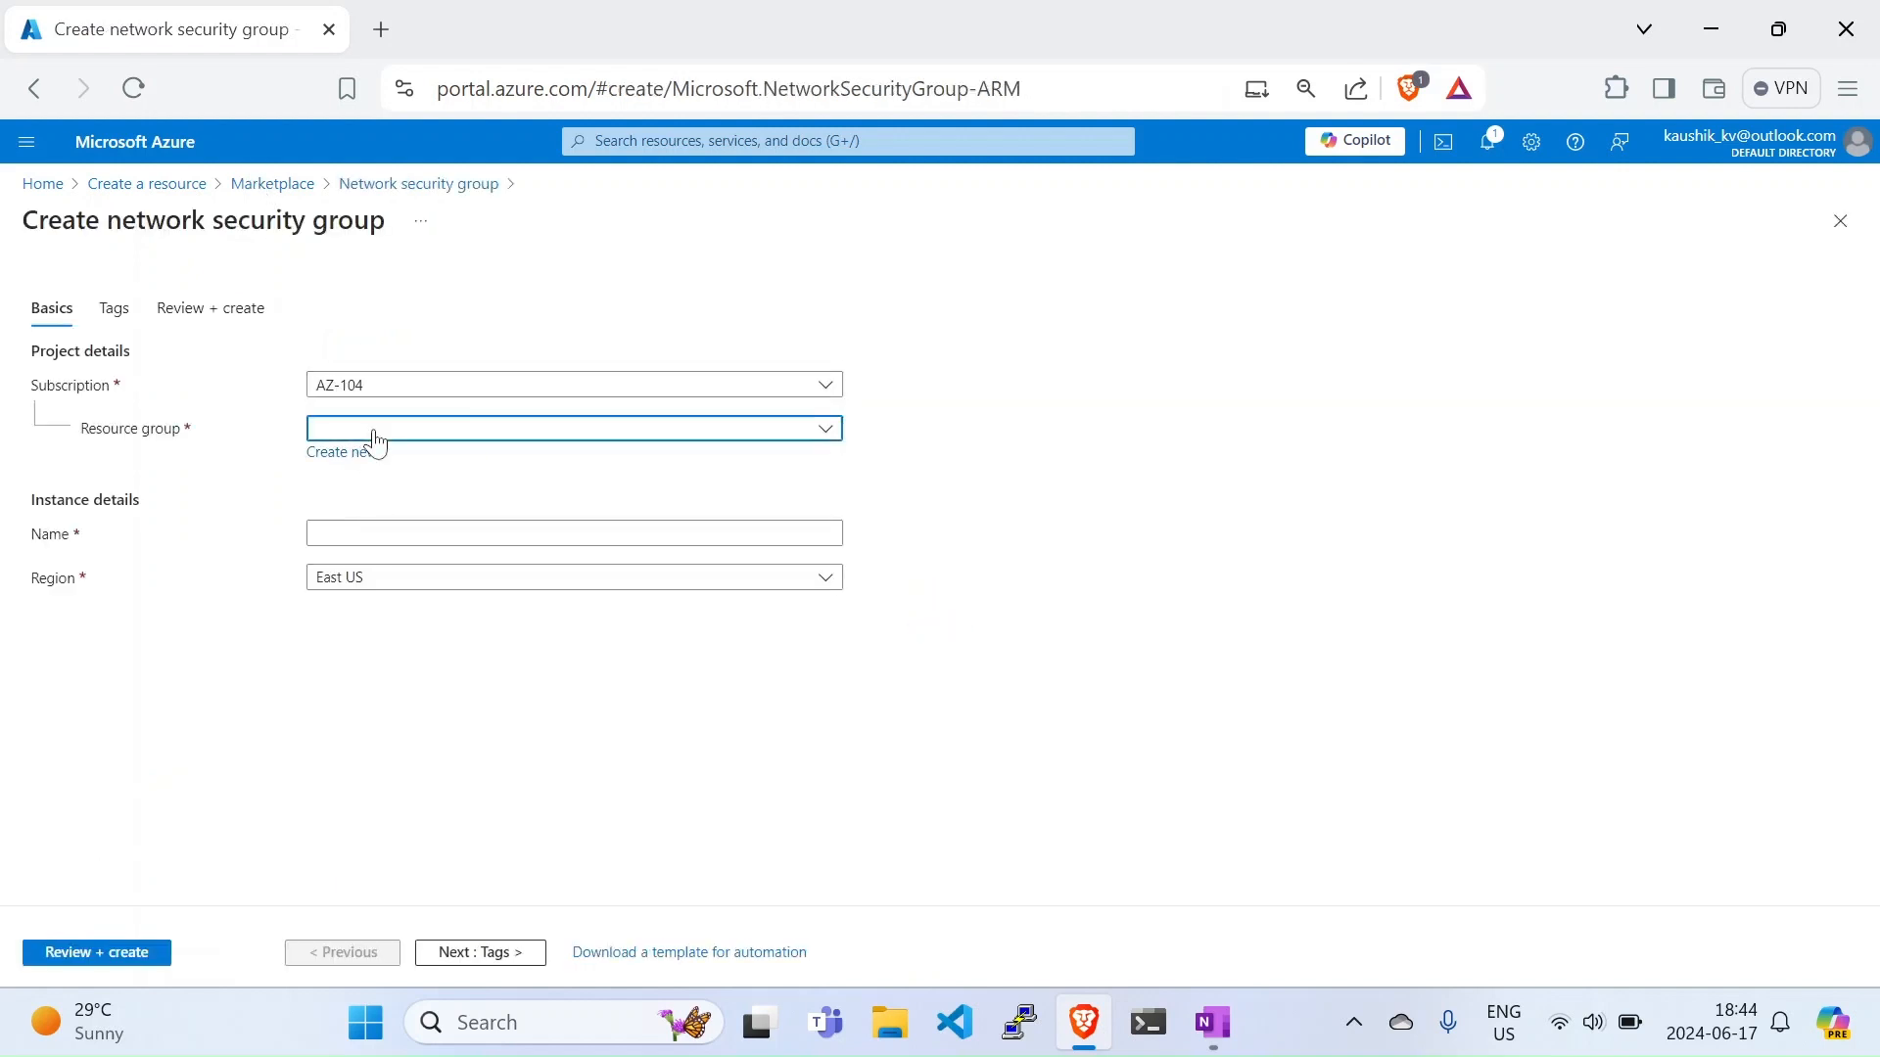
left_click(386, 601)
left_click(391, 534)
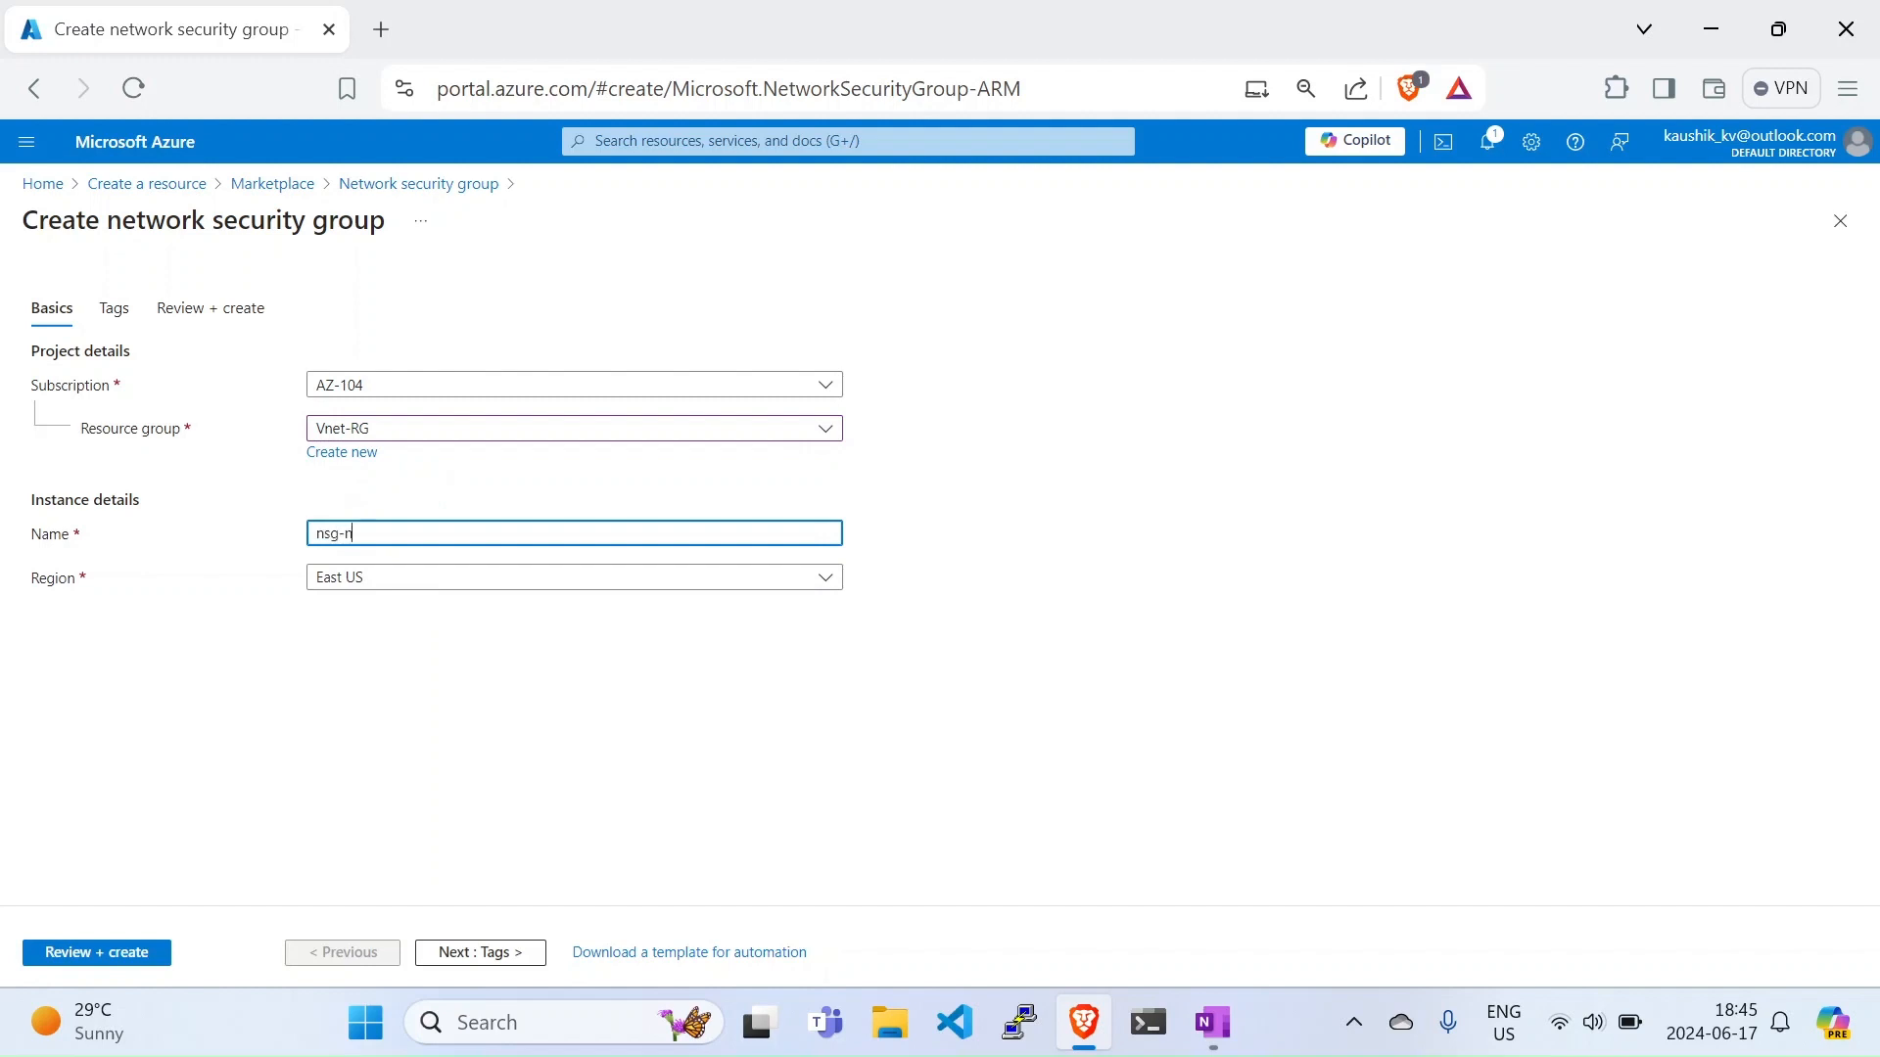
left_click(61, 955)
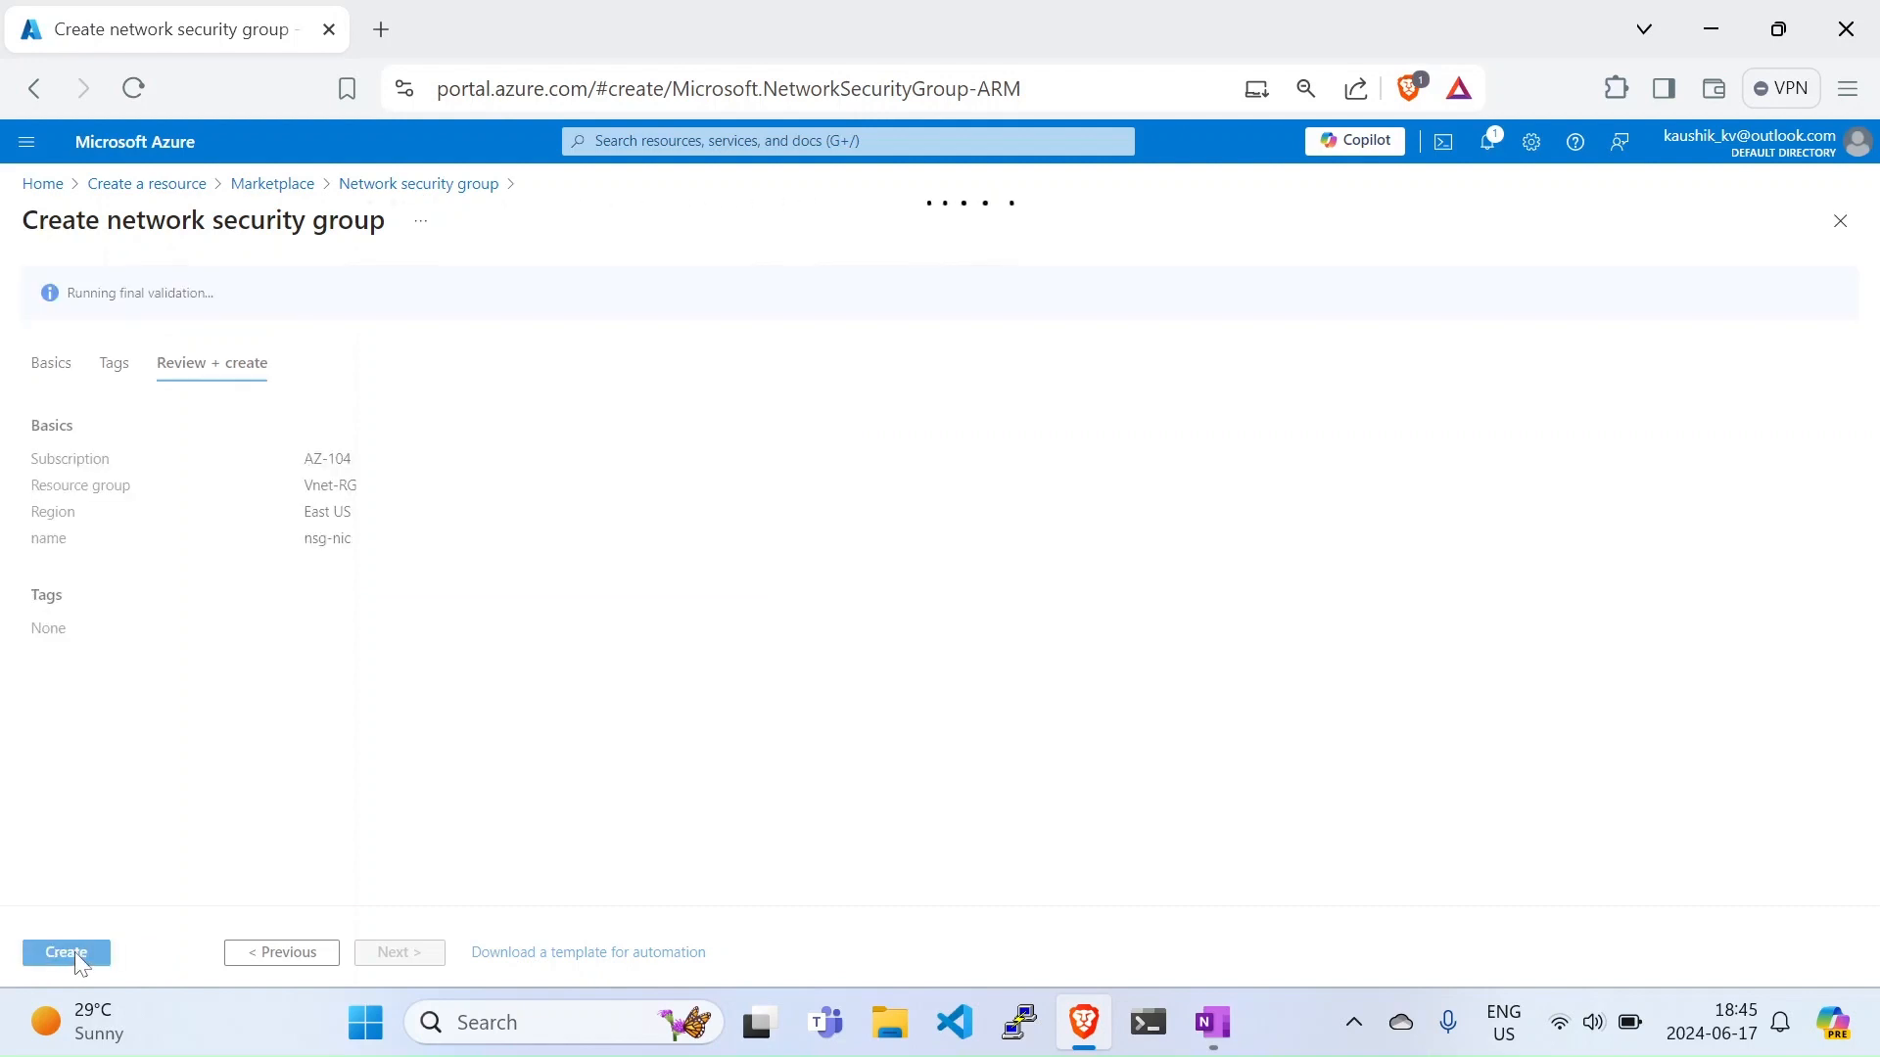
left_click(75, 956)
Step: Return to the portal home page and search for "network se" to open the Network security groups service list
left_click(55, 191)
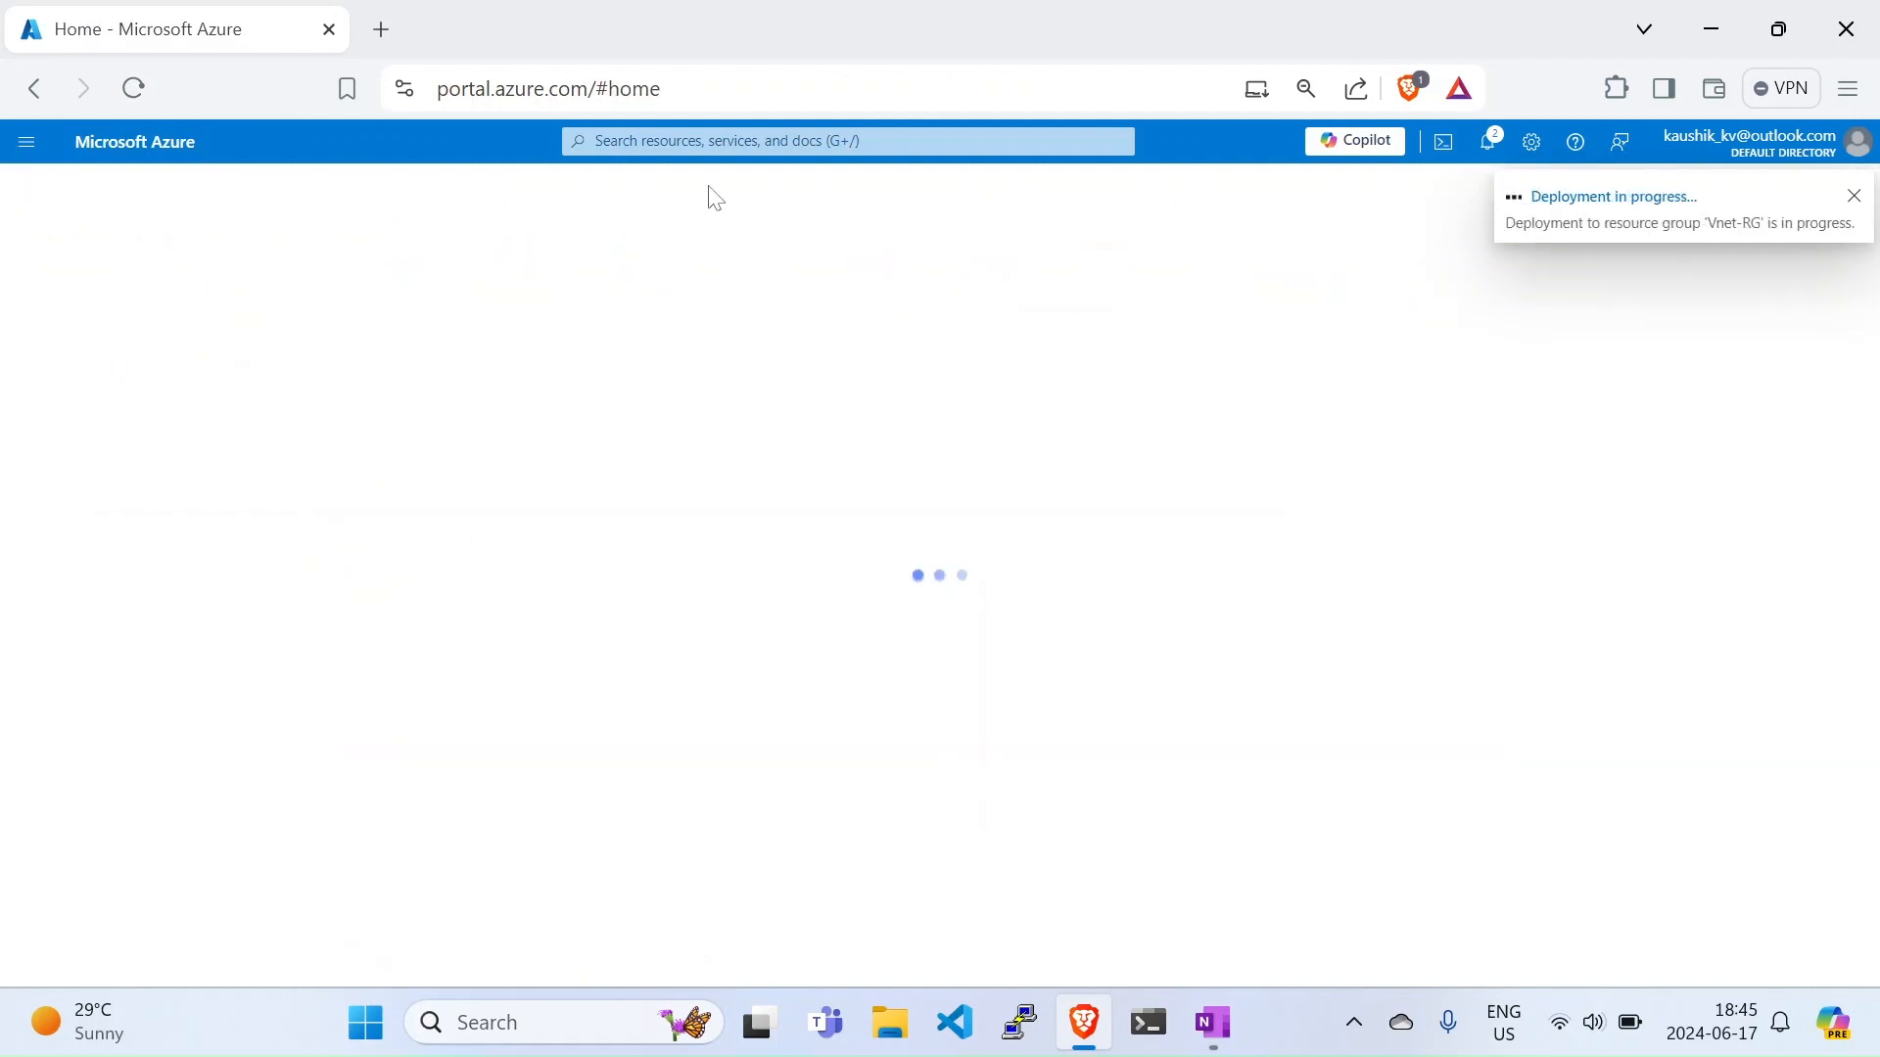
left_click(57, 191)
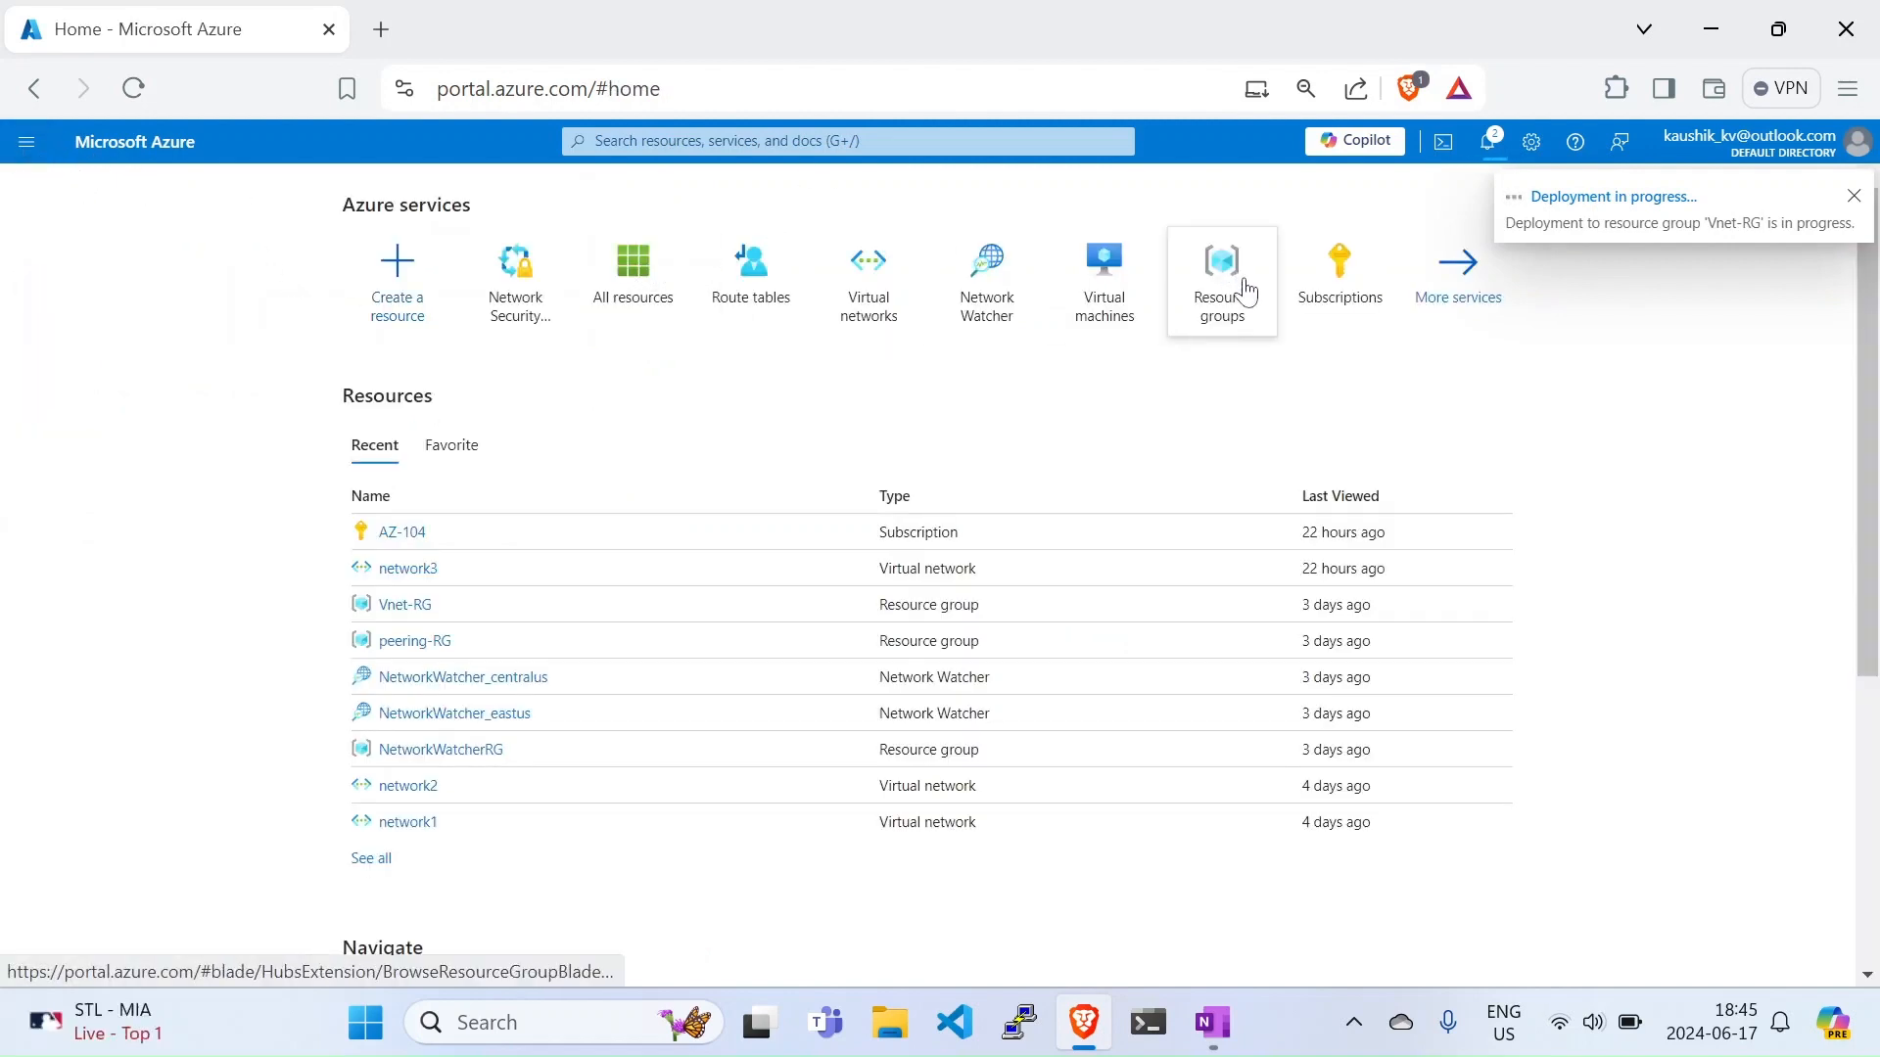
left_click(1456, 284)
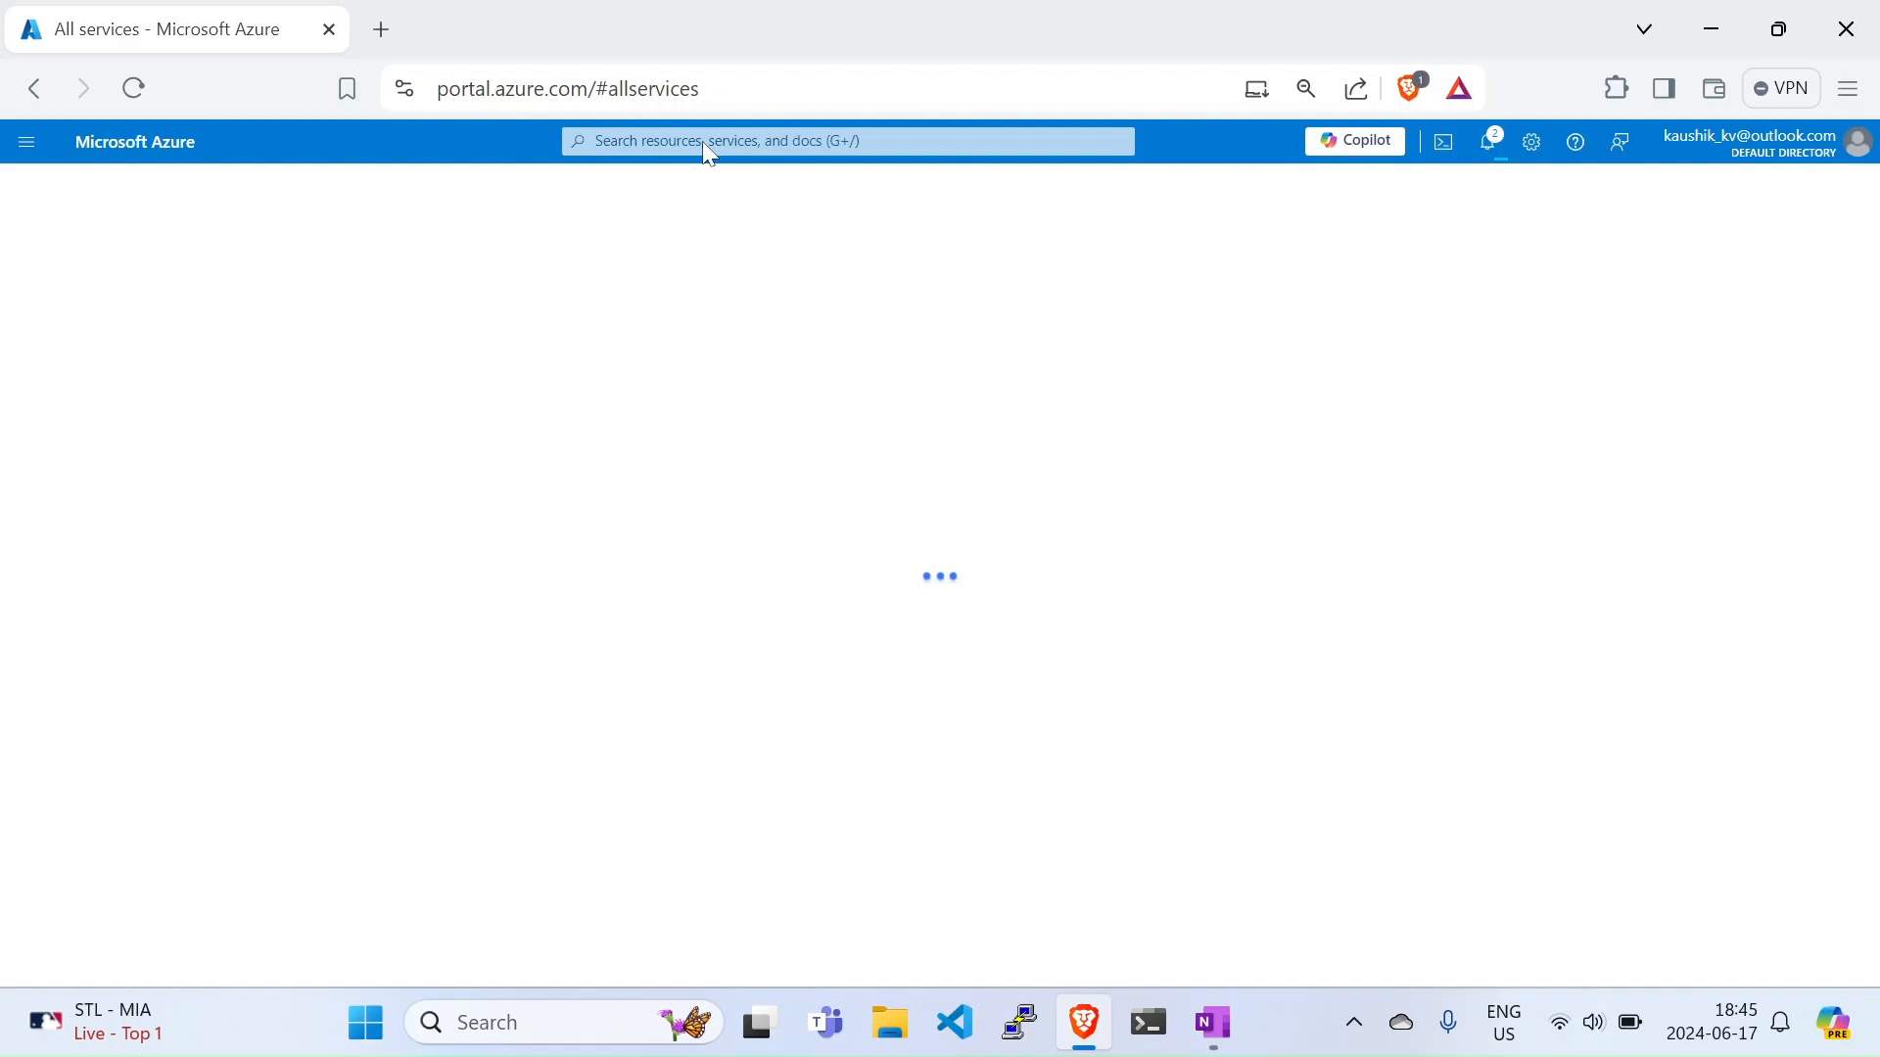
left_click(848, 141)
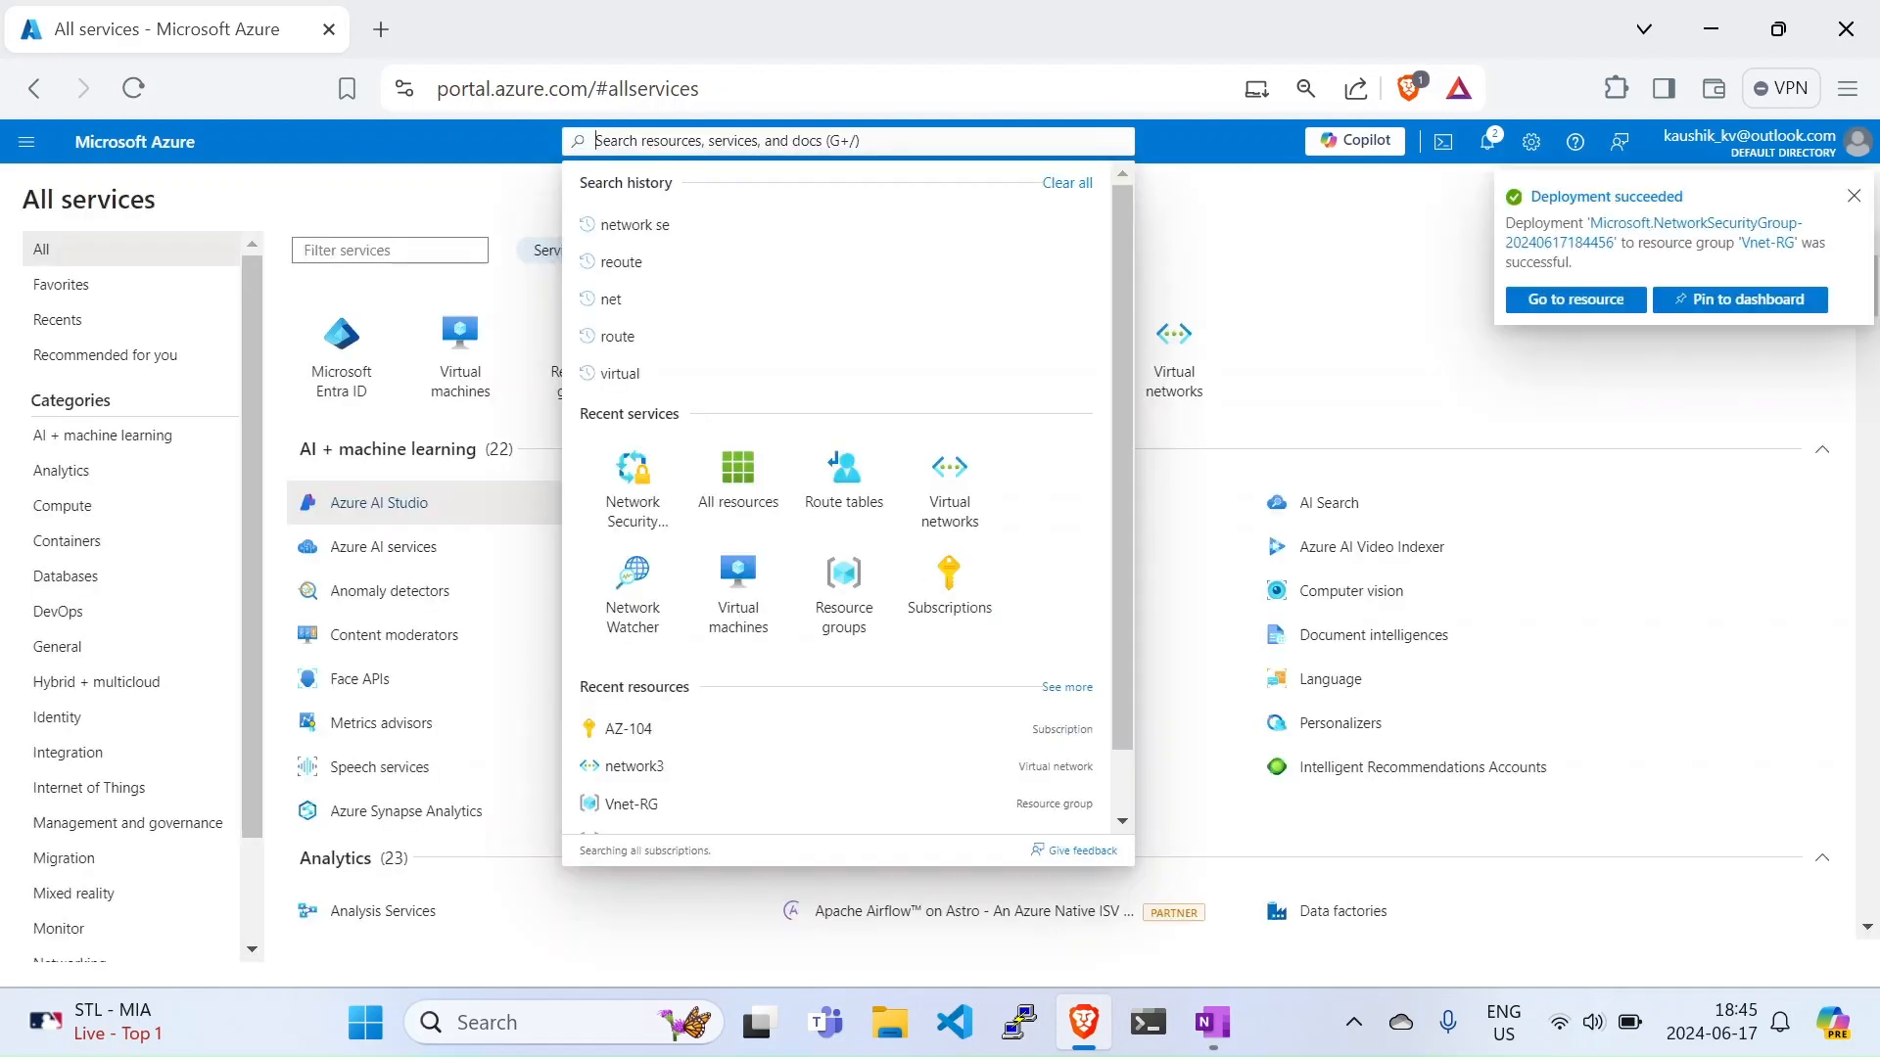
type("network")
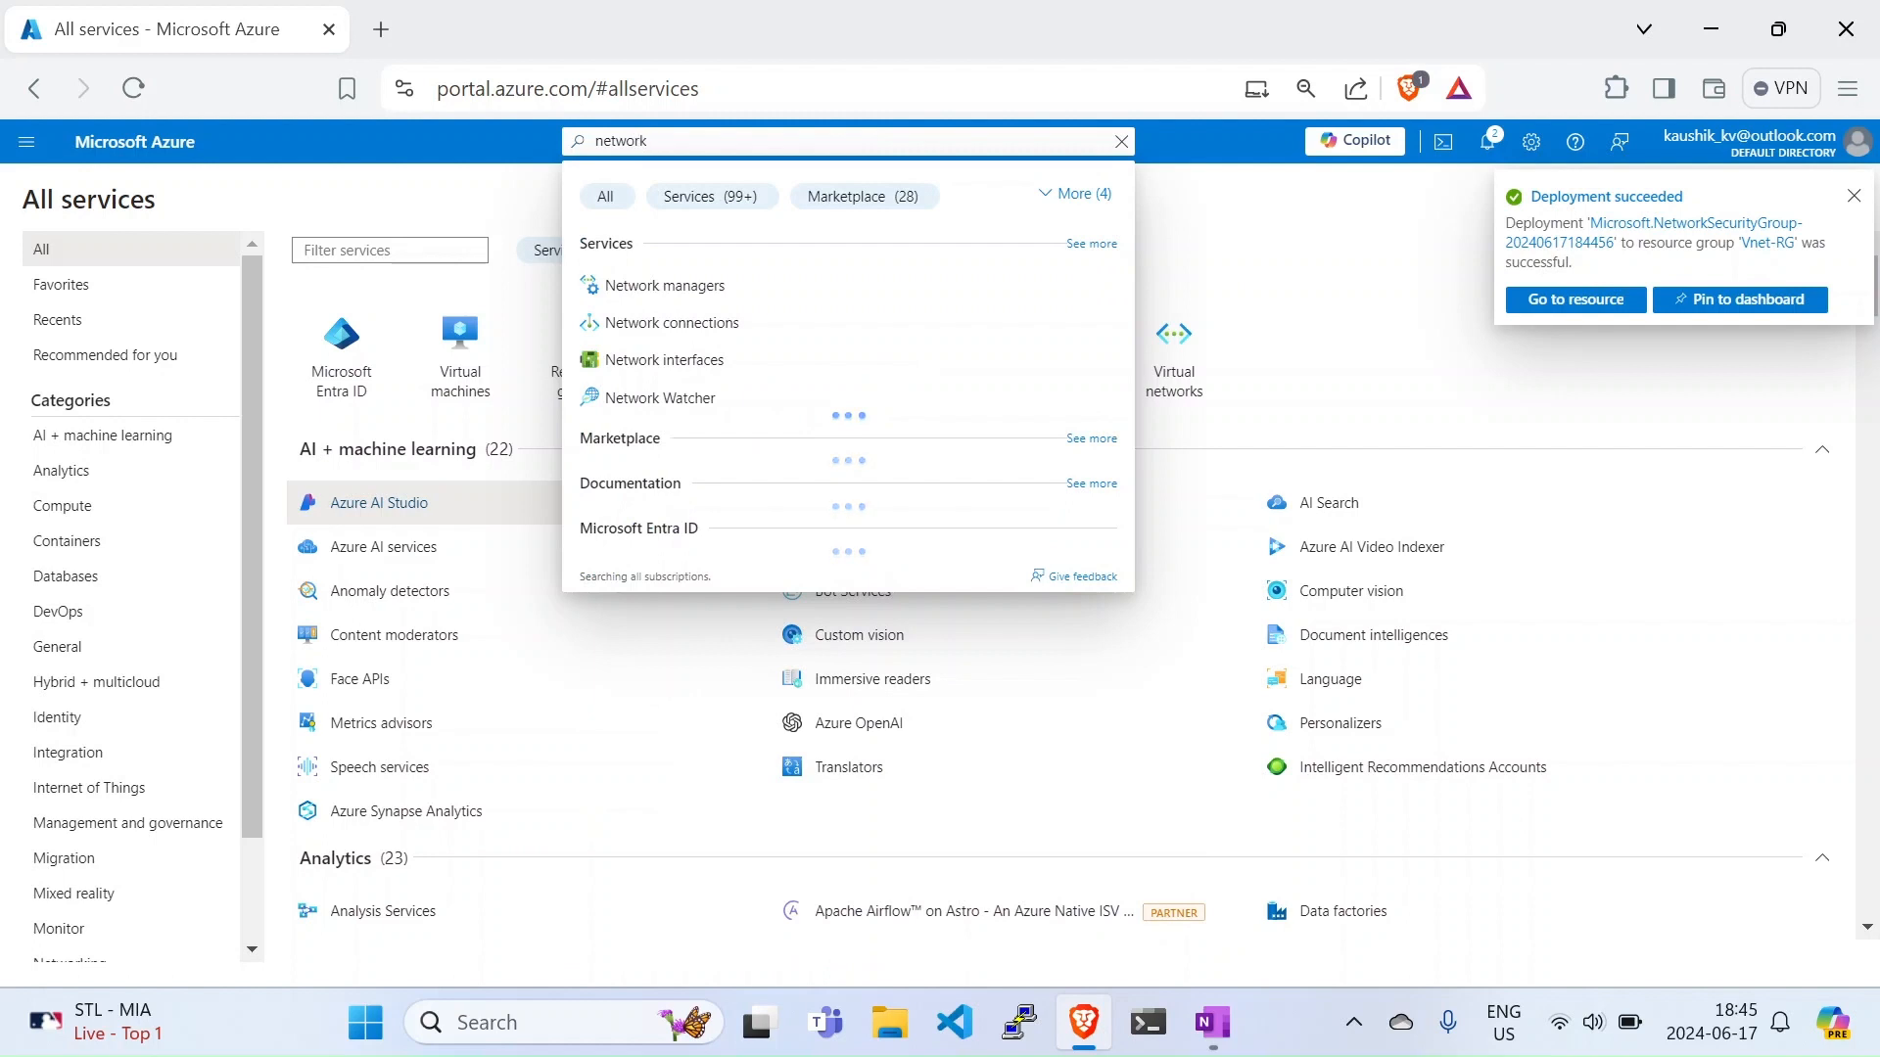
type(" se")
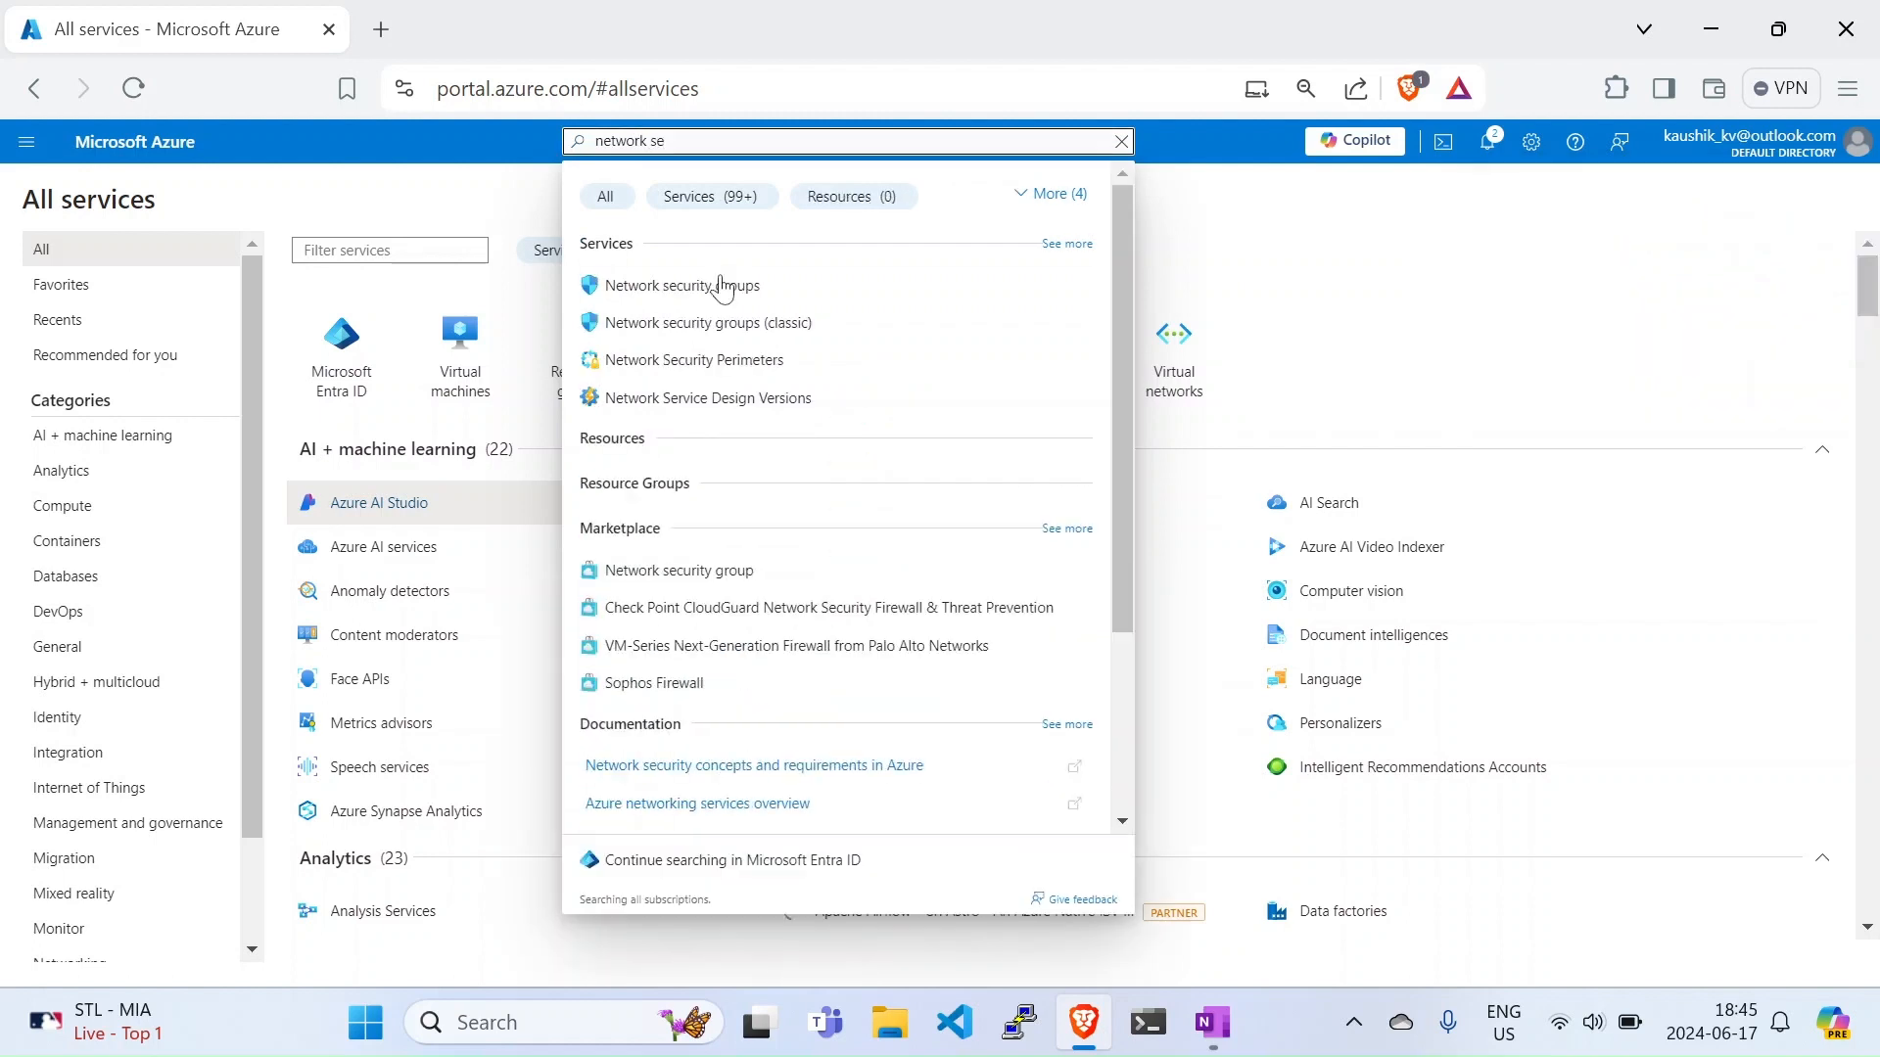
left_click(721, 290)
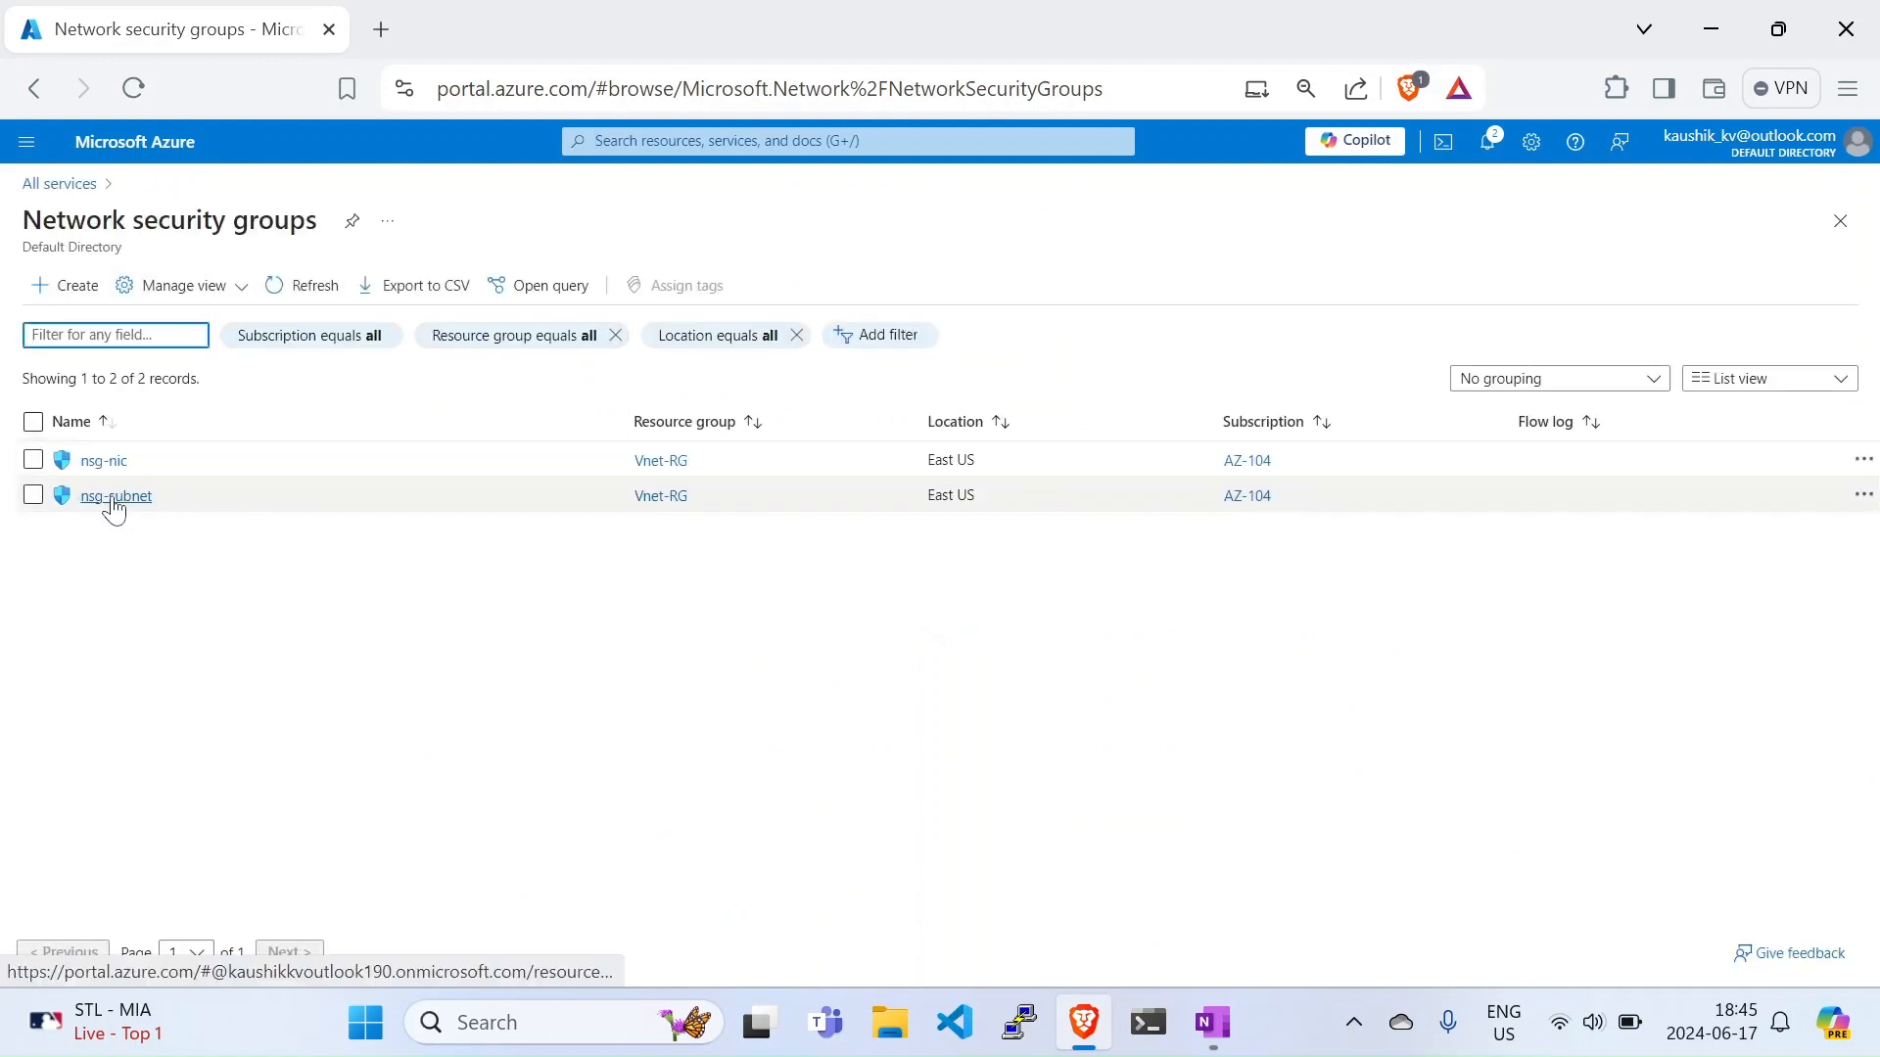
Step: Associate the network security group nsg-subnet with the default subnet of virtual network network1 in Vnet-RG
left_click(118, 497)
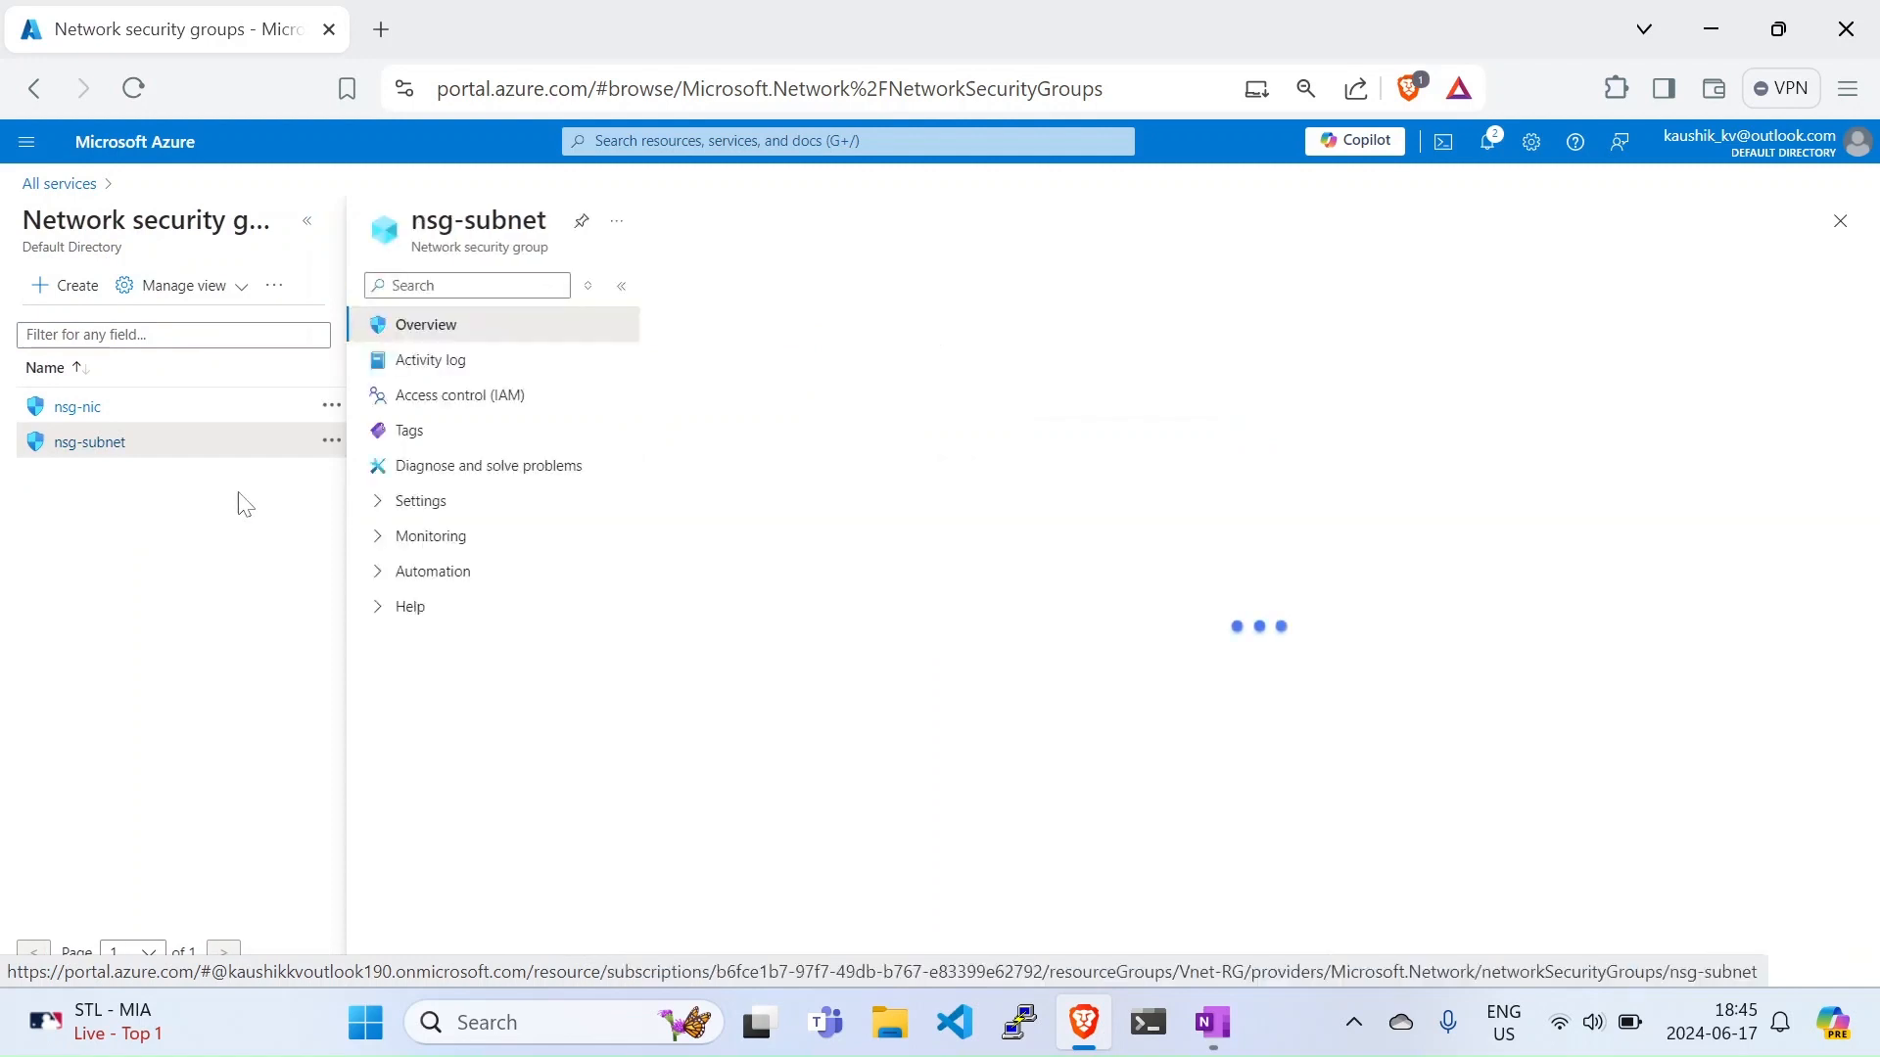
left_click(421, 502)
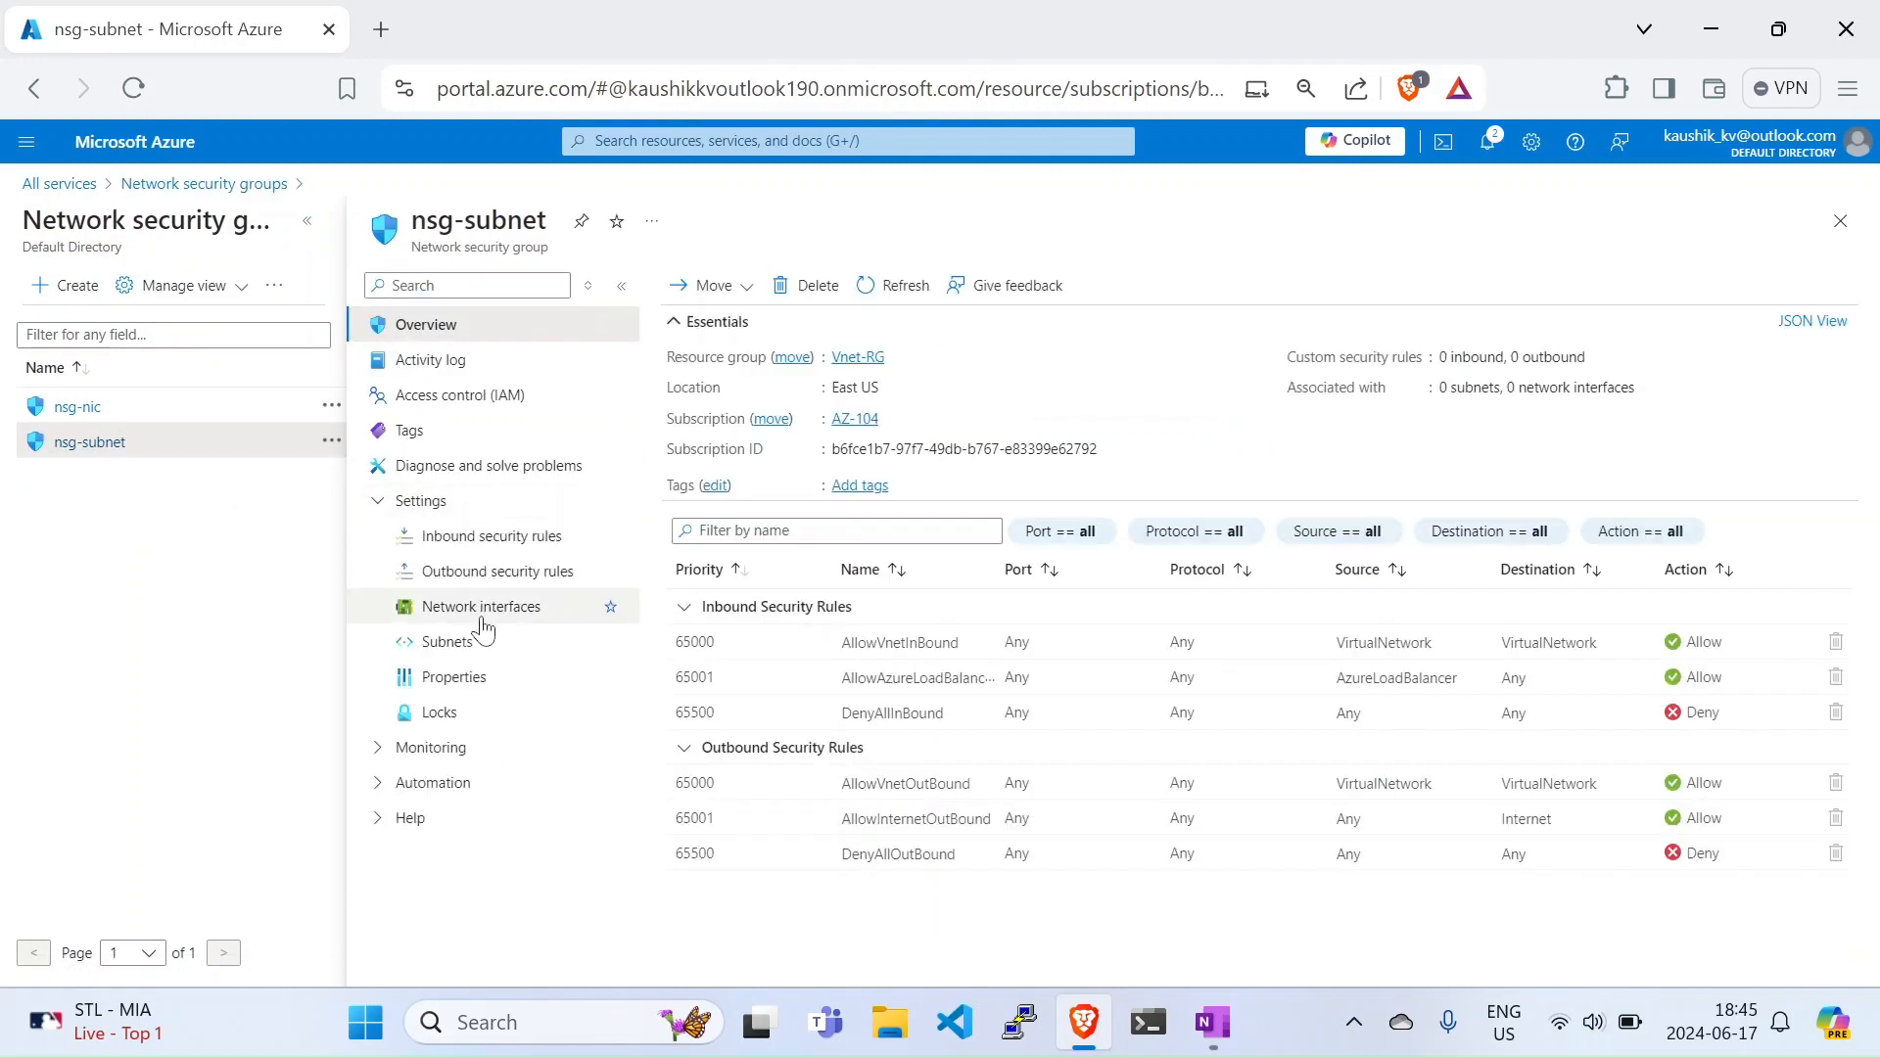
left_click(499, 650)
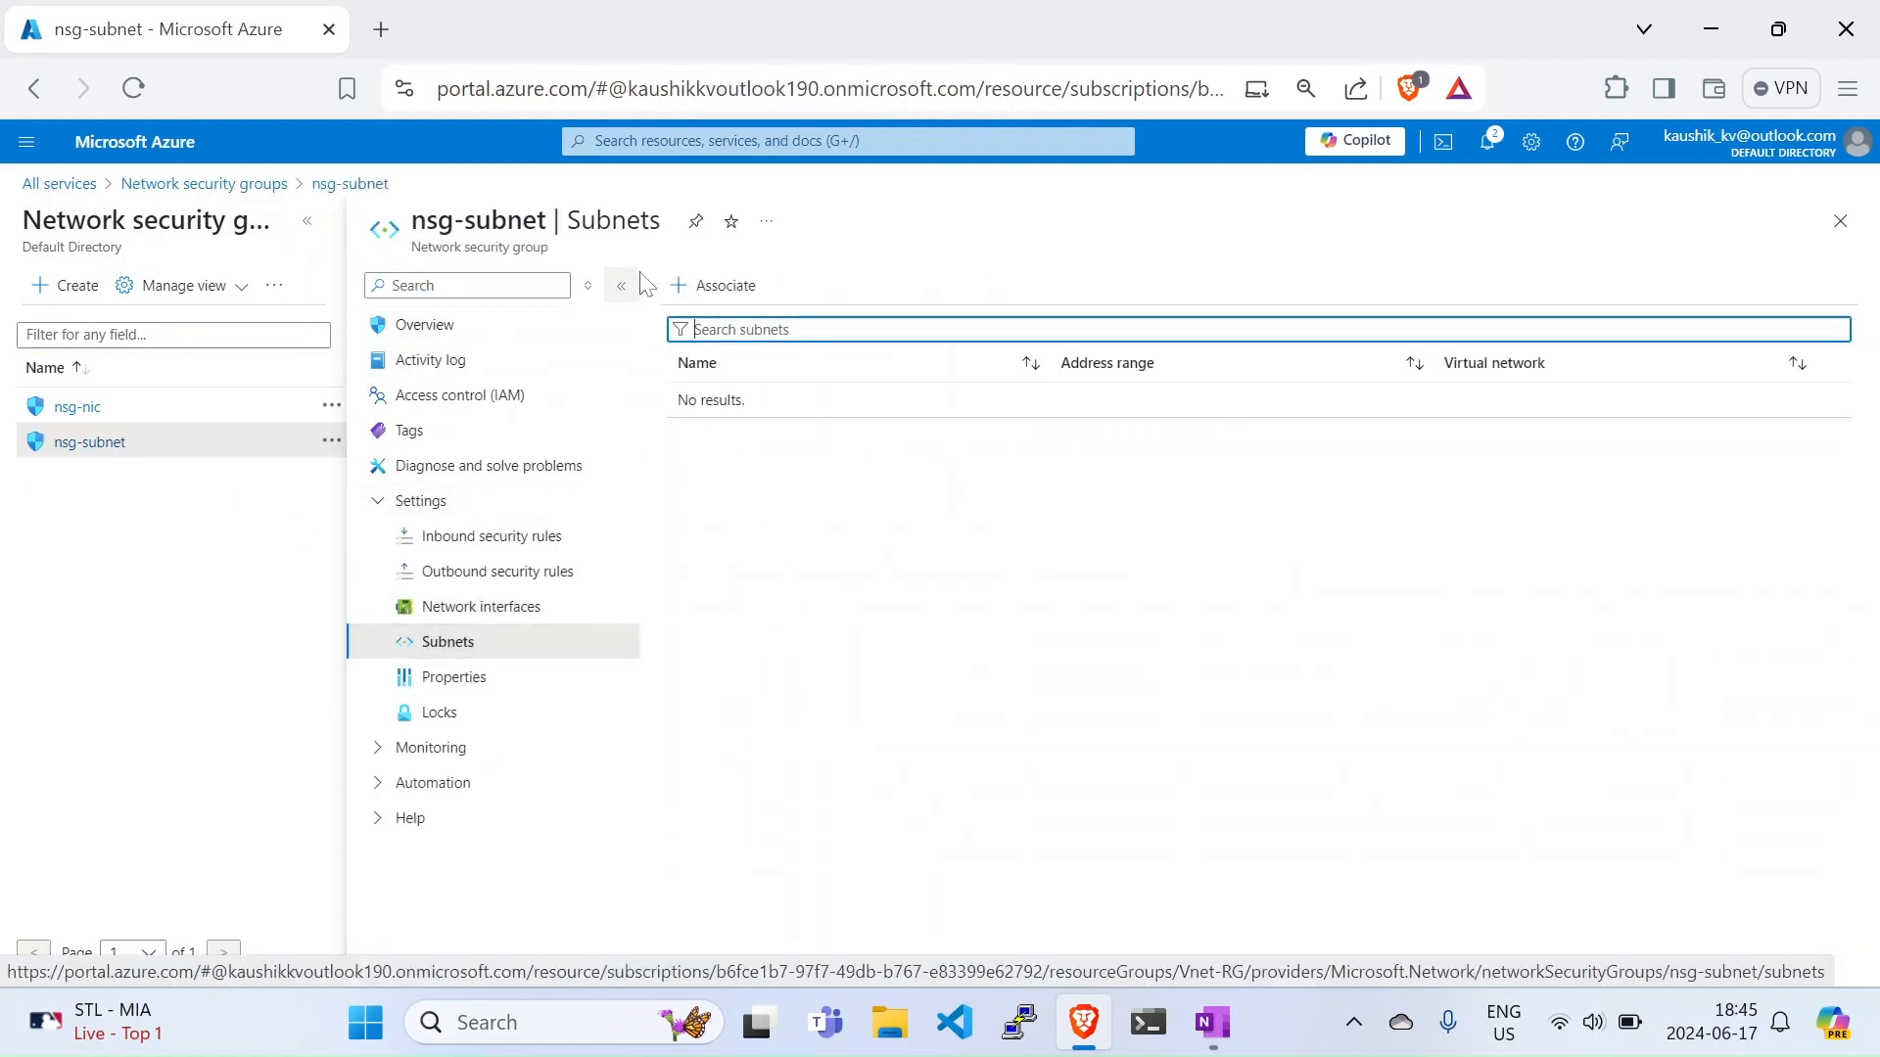
left_click(700, 288)
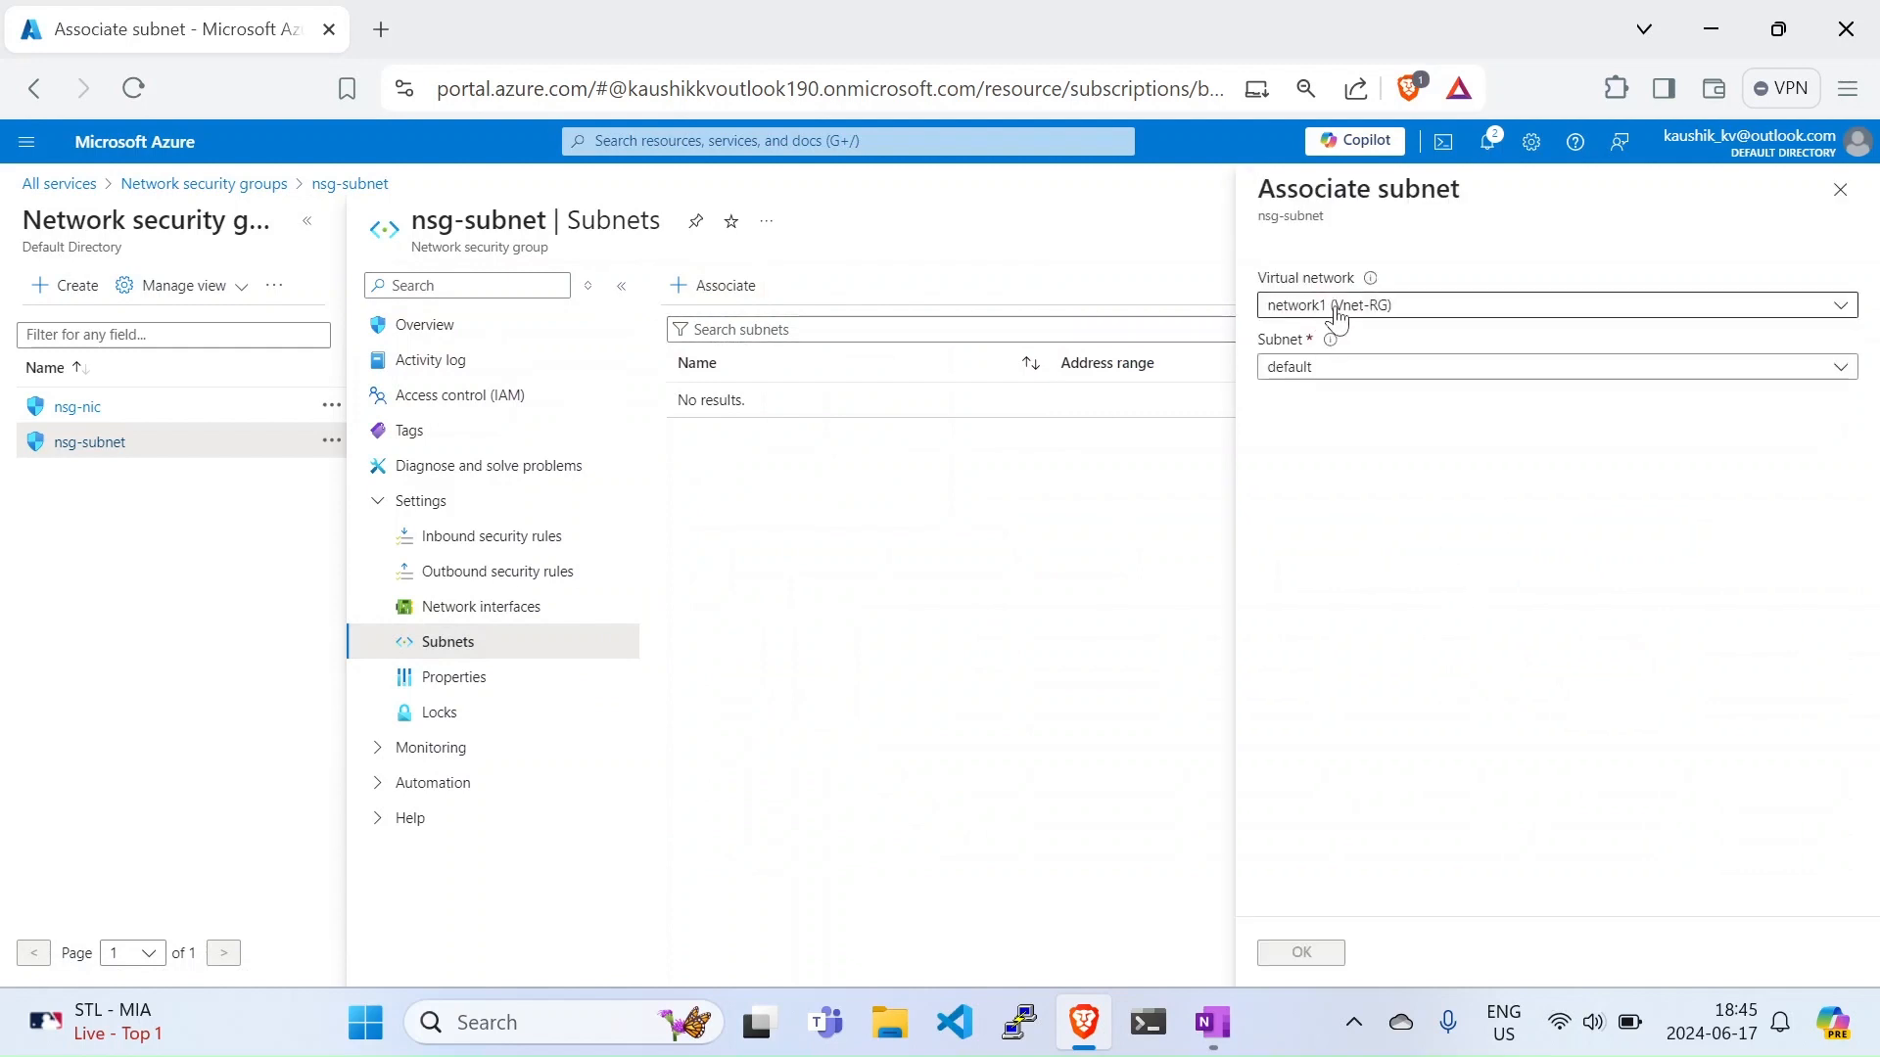
left_click(1347, 308)
left_click(1391, 534)
left_click(1368, 370)
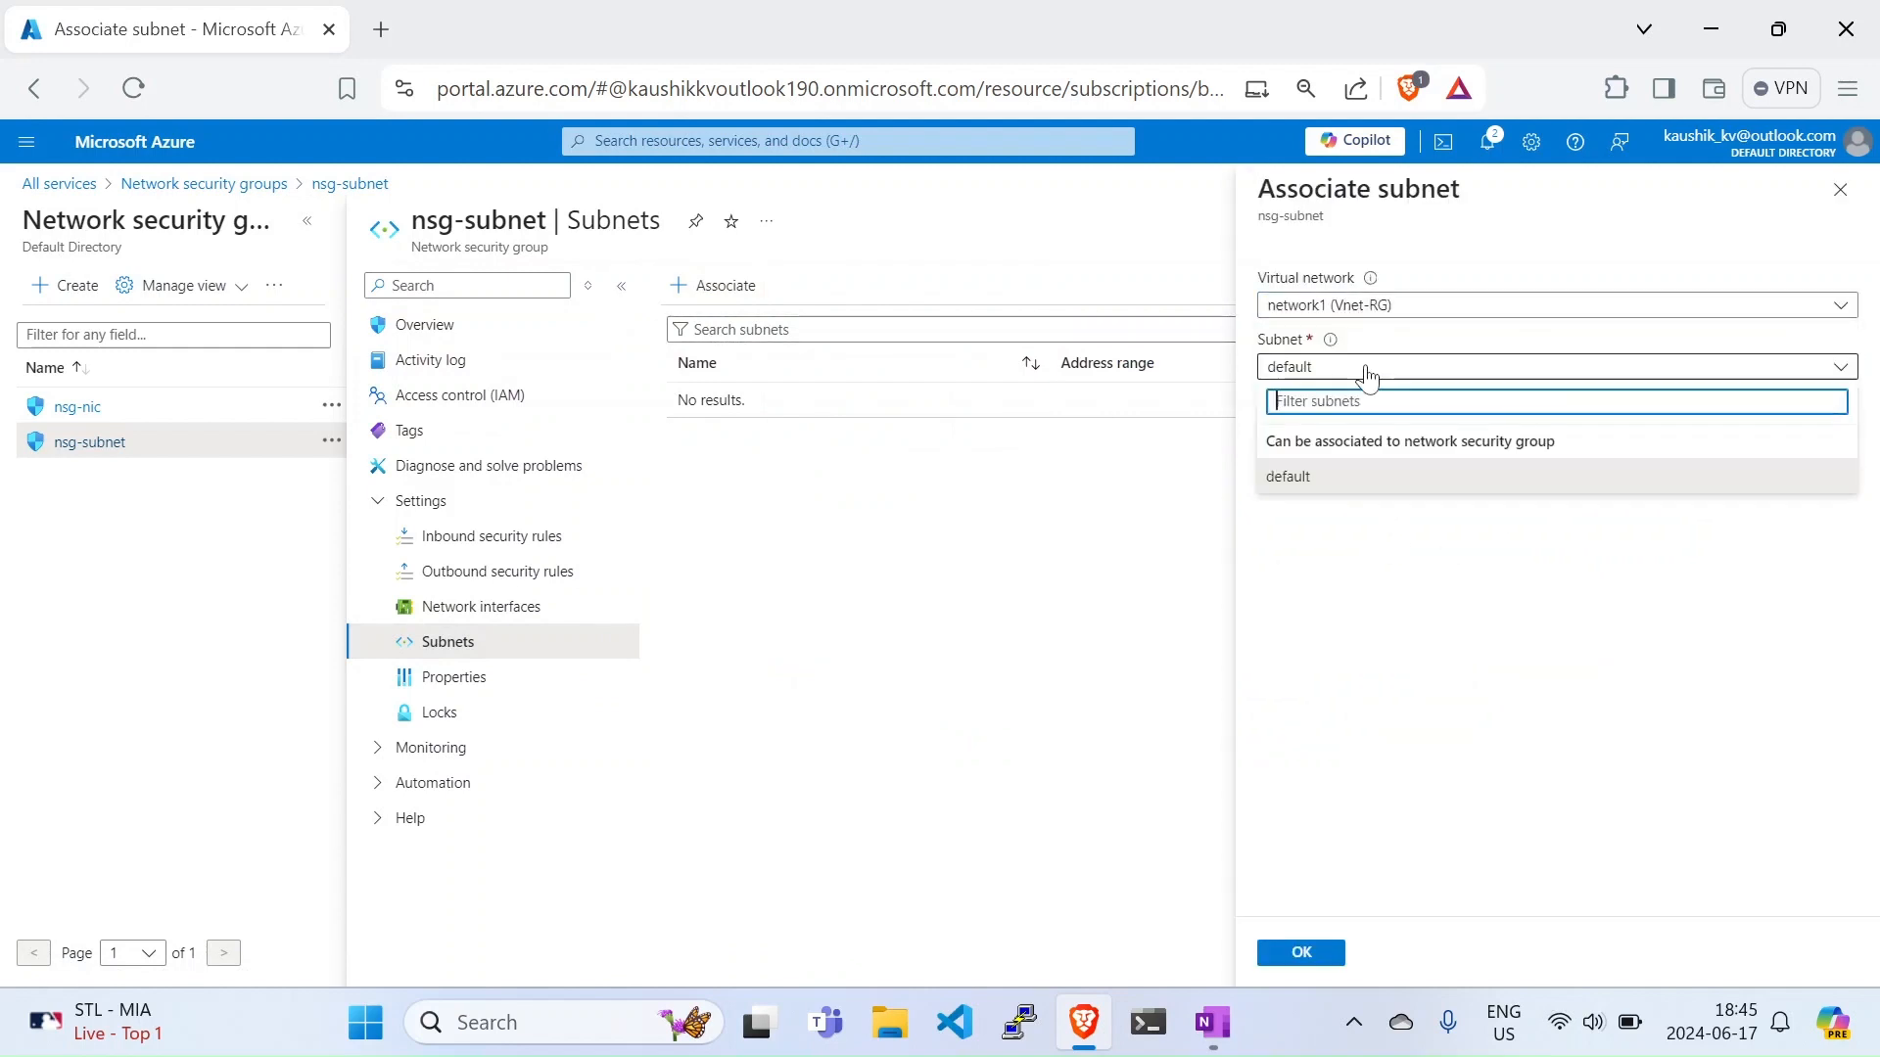
left_click(1315, 477)
left_click(1303, 954)
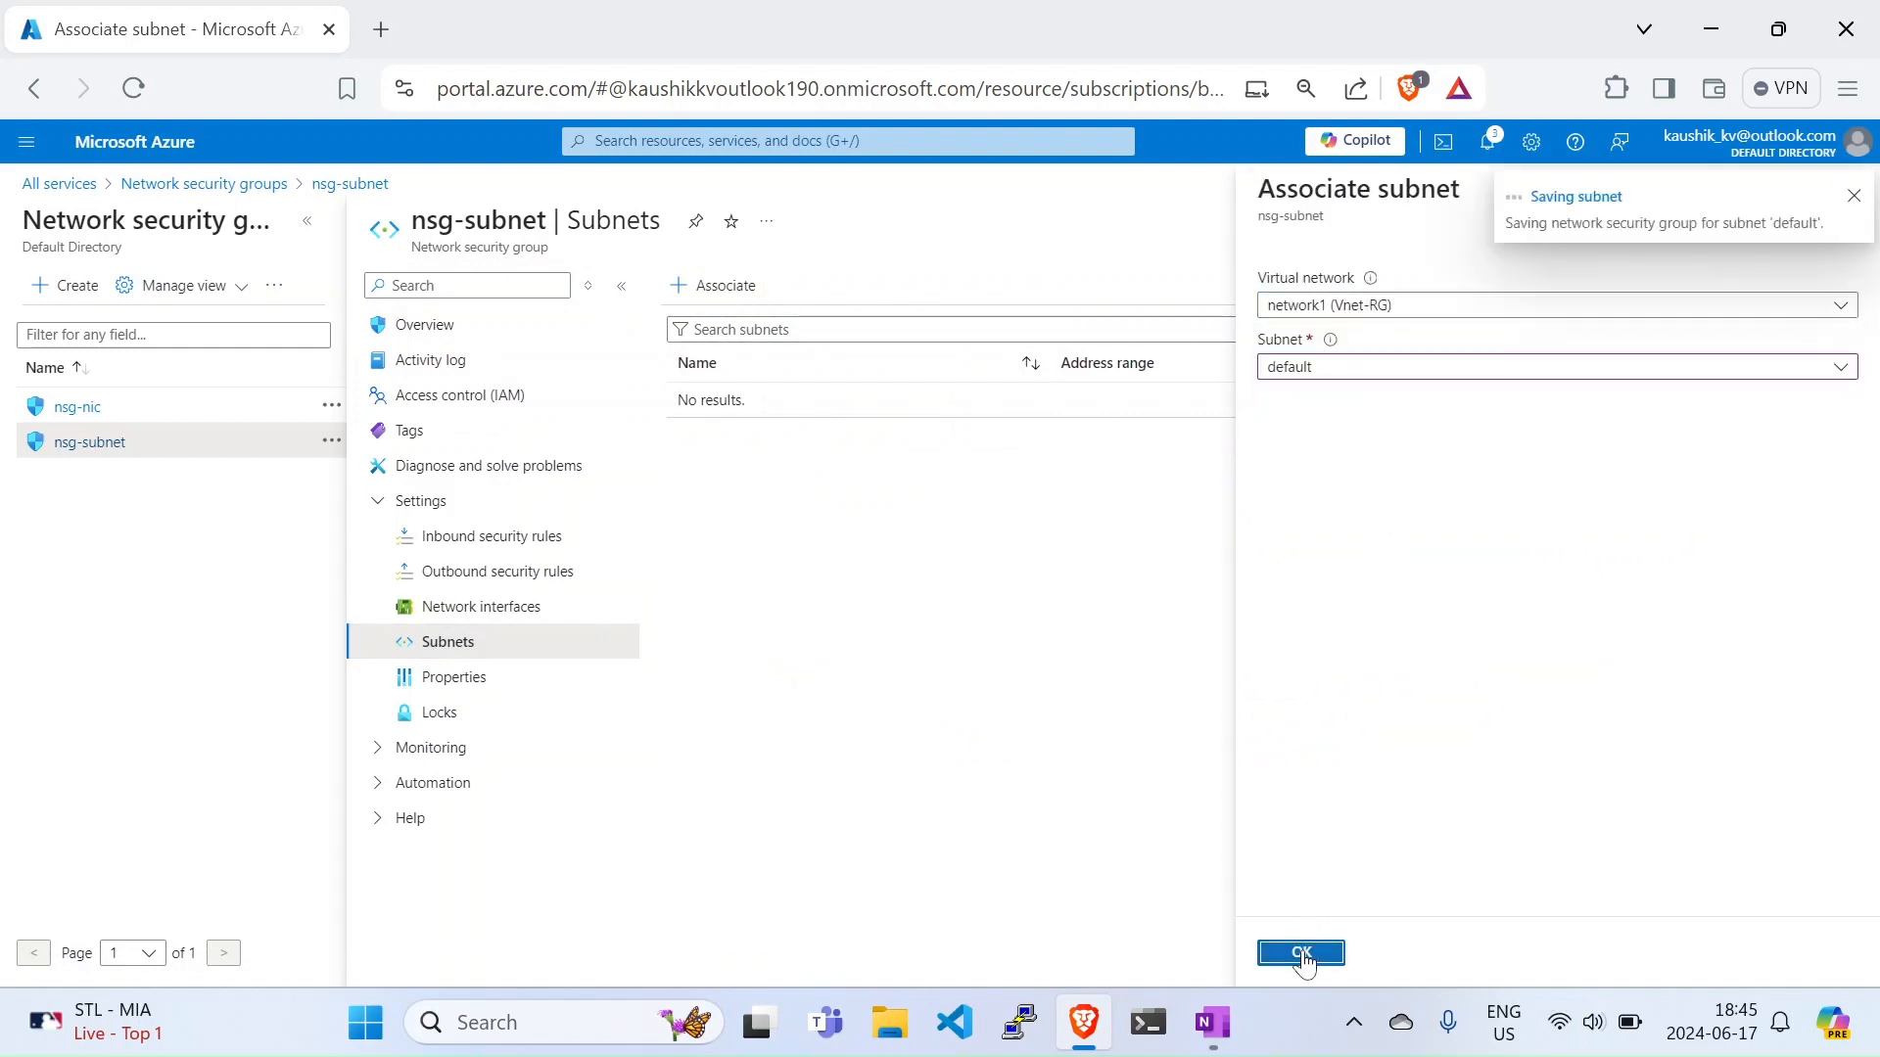
left_click(1319, 307)
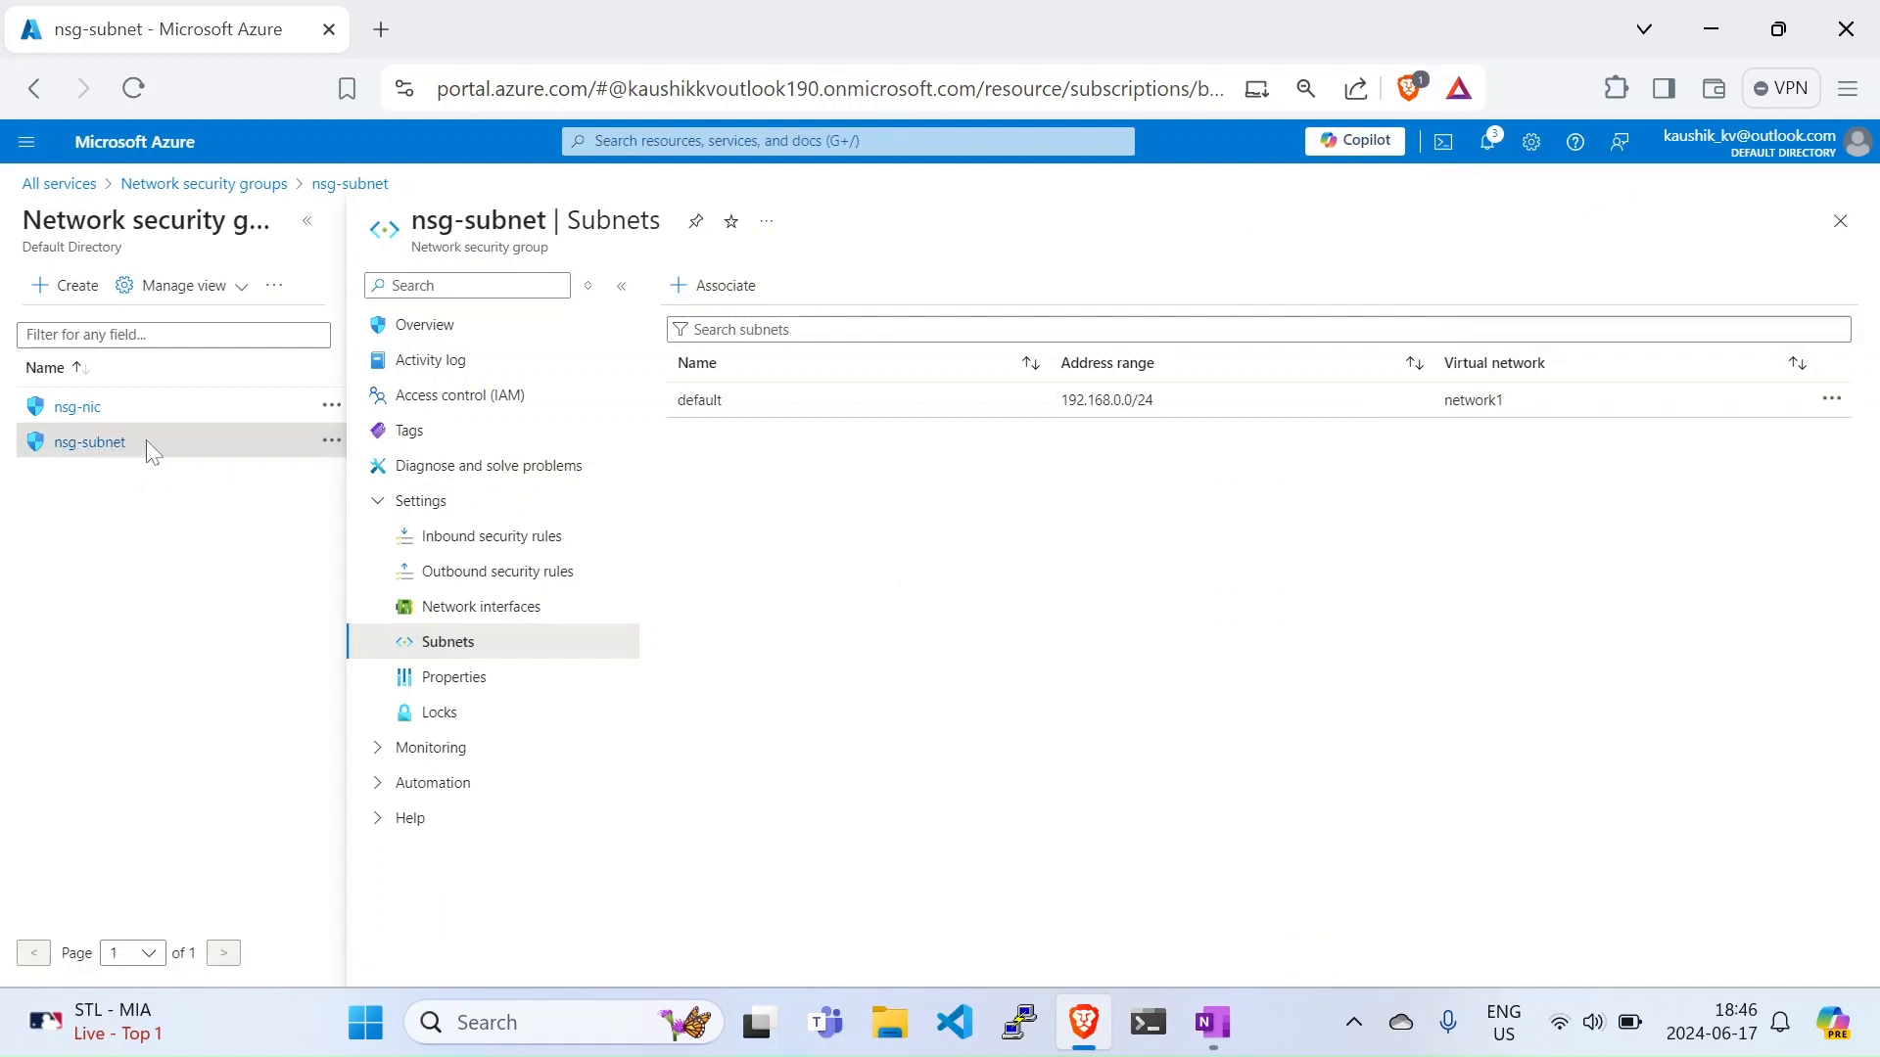
Step: View the overviews of nsg-subnet and nsg-nic, and start creating a virtual machine from the Virtual machines service
left_click(473, 329)
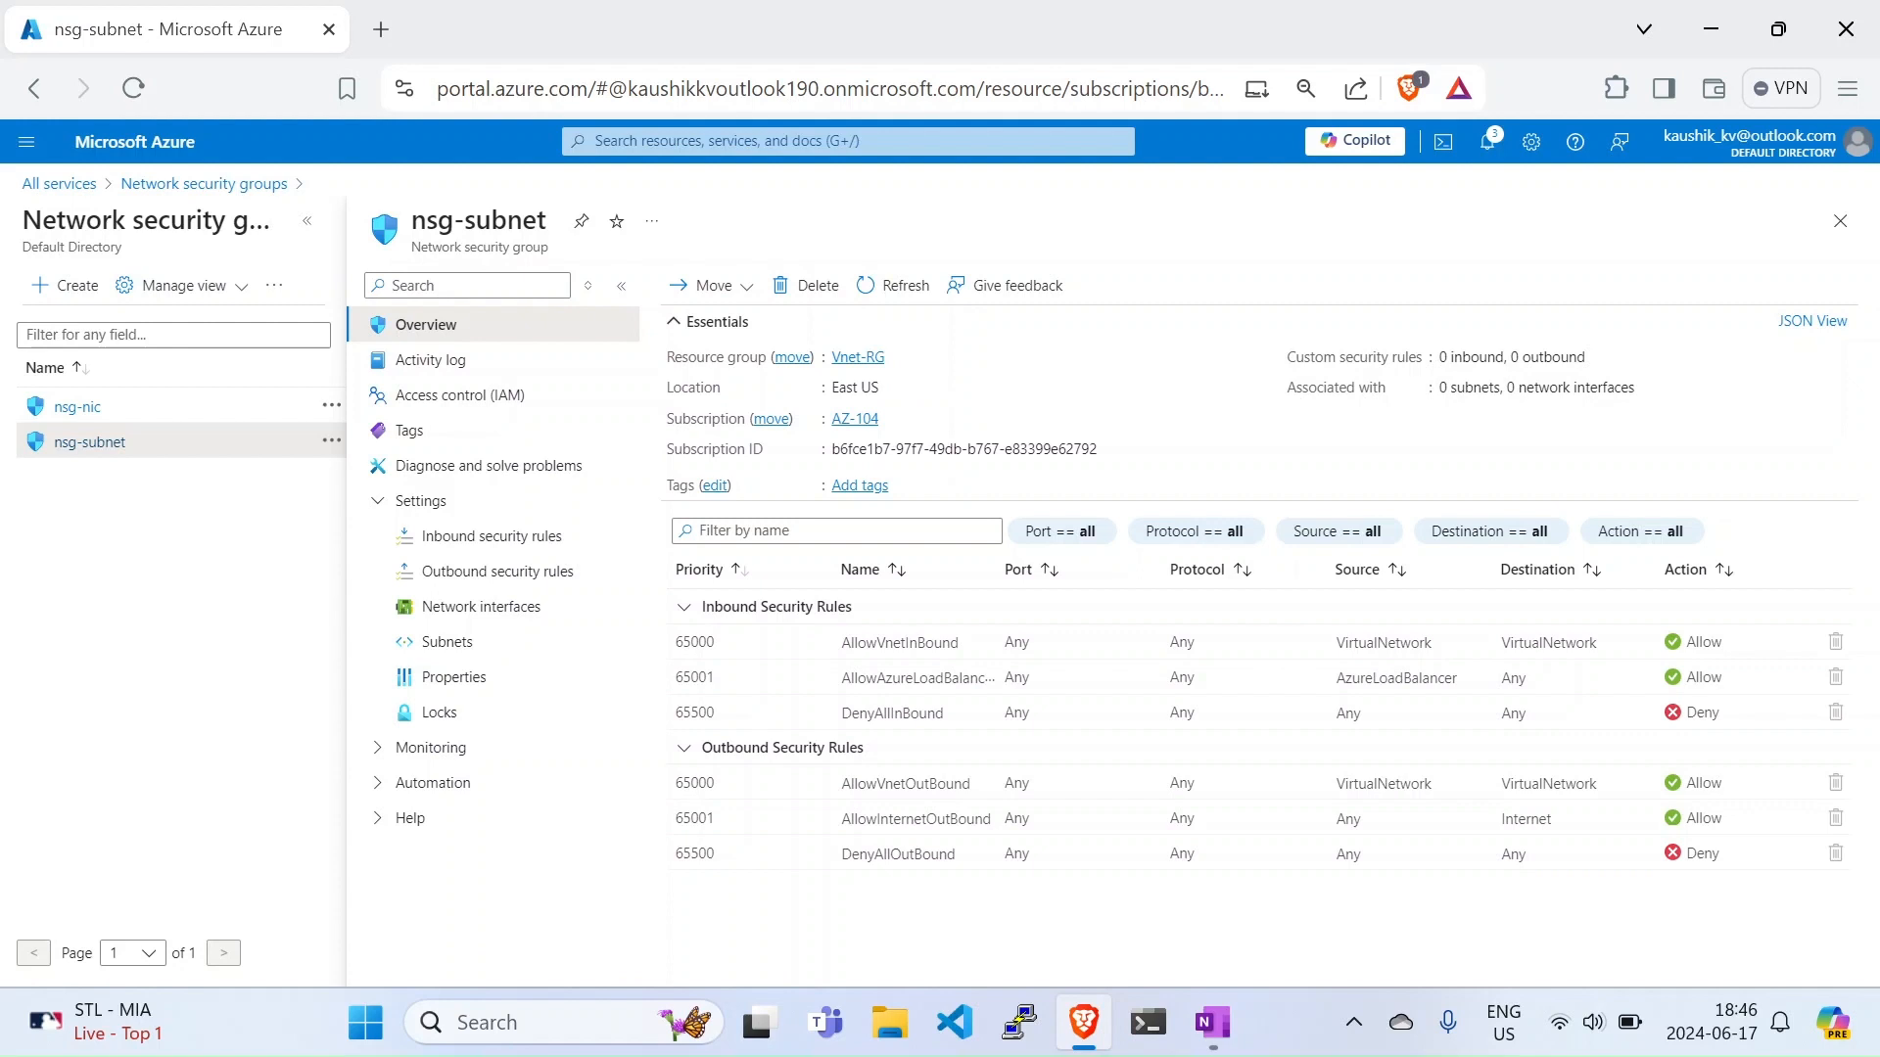
left_click(80, 421)
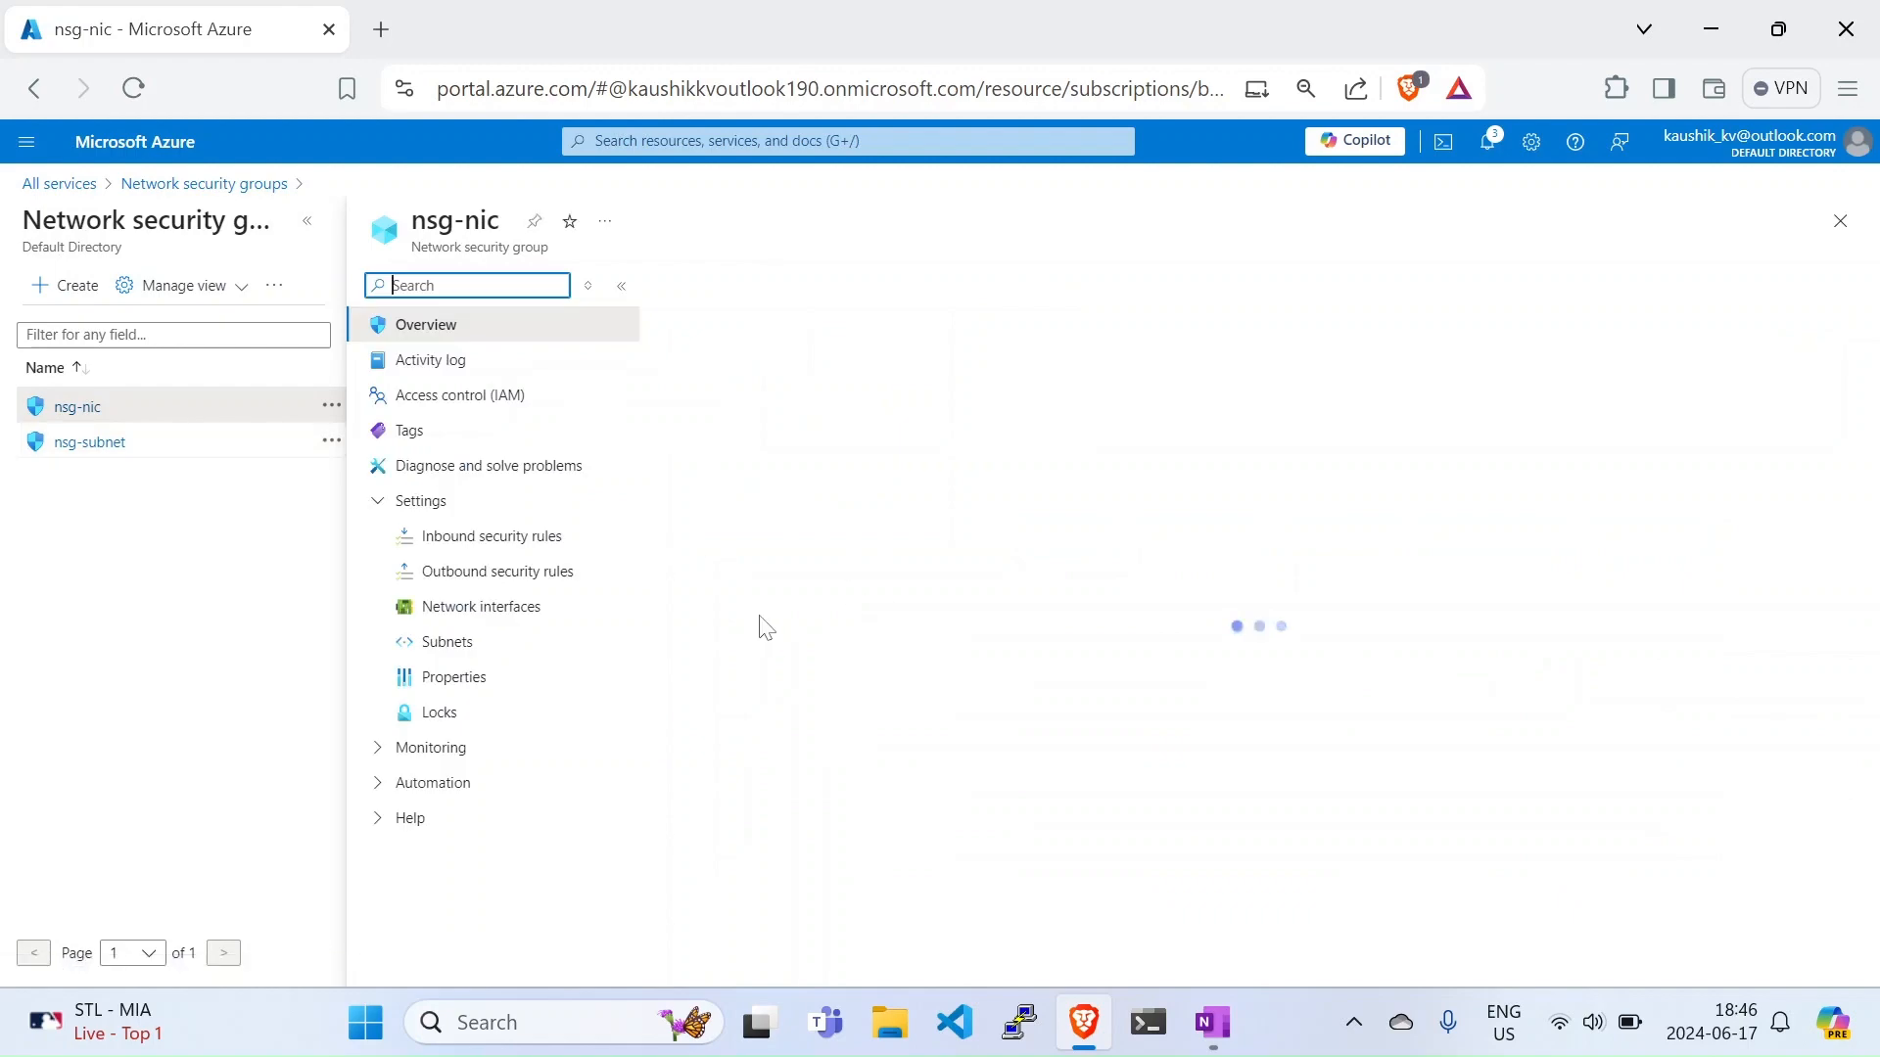
left_click(61, 187)
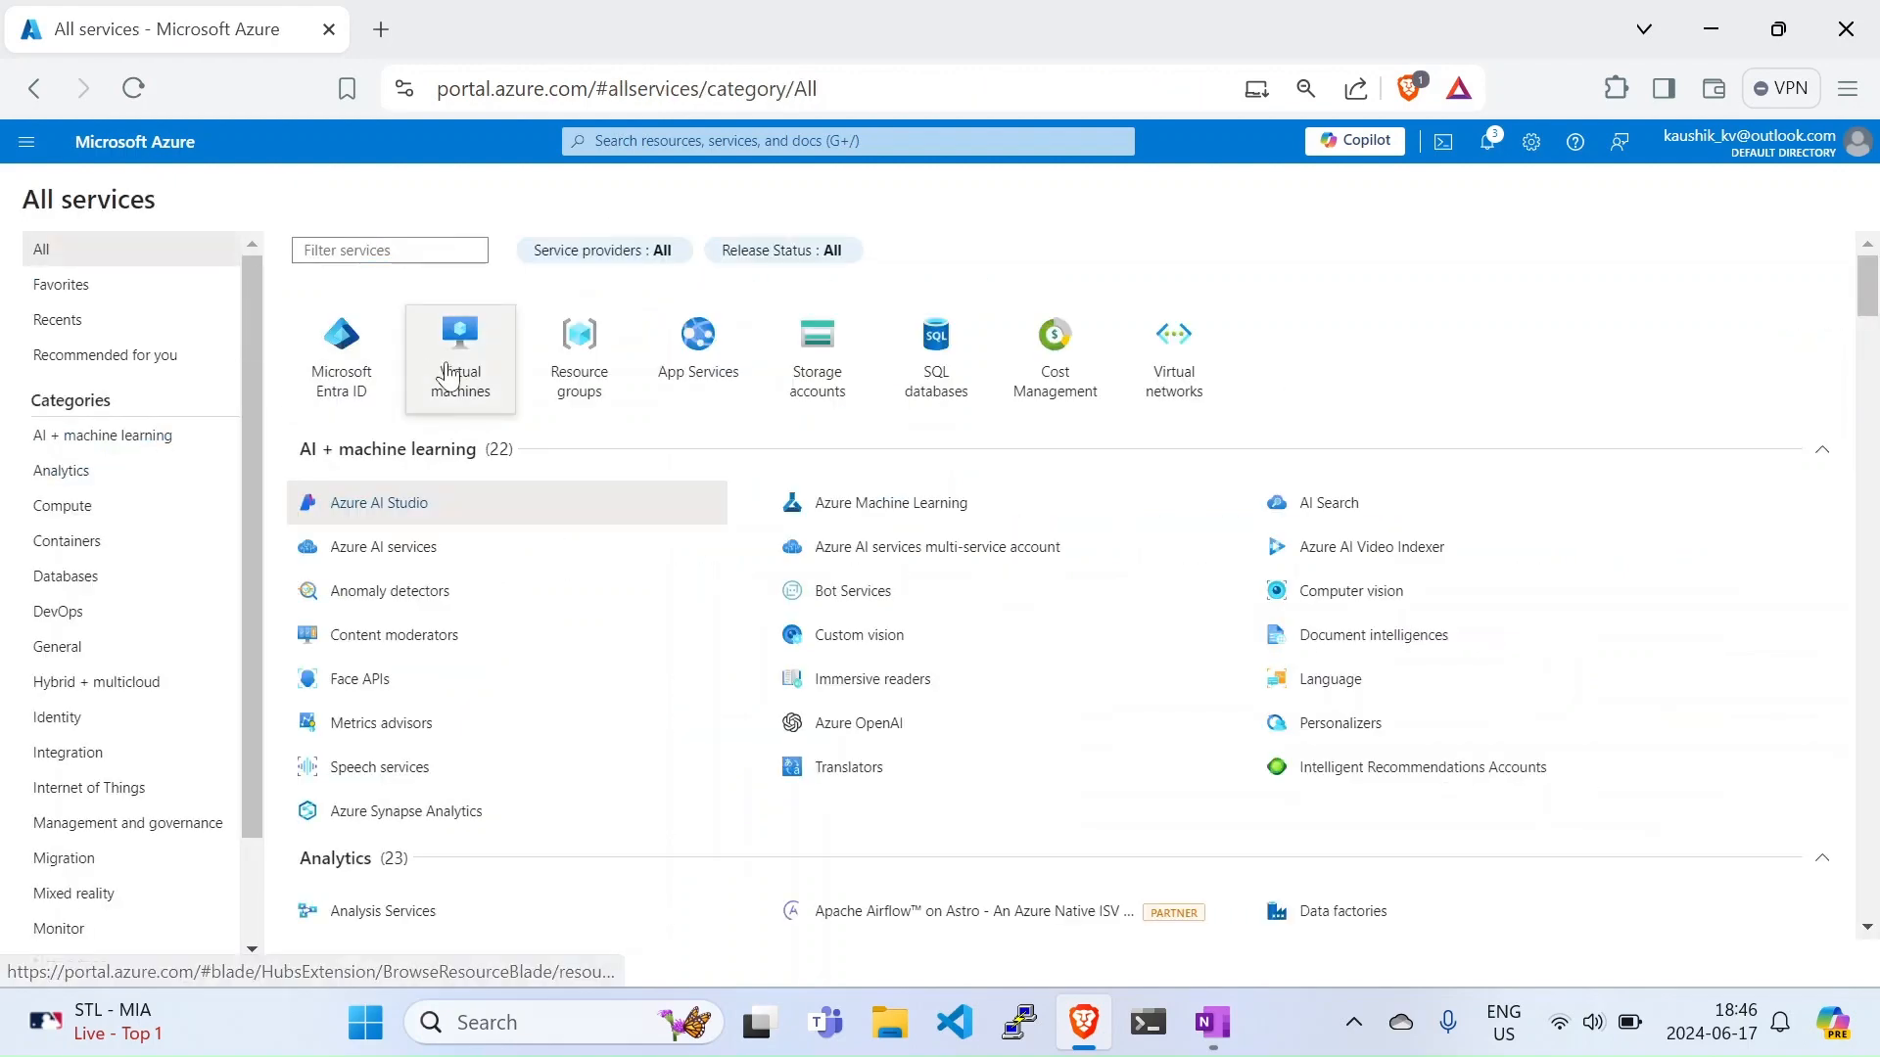
left_click(449, 375)
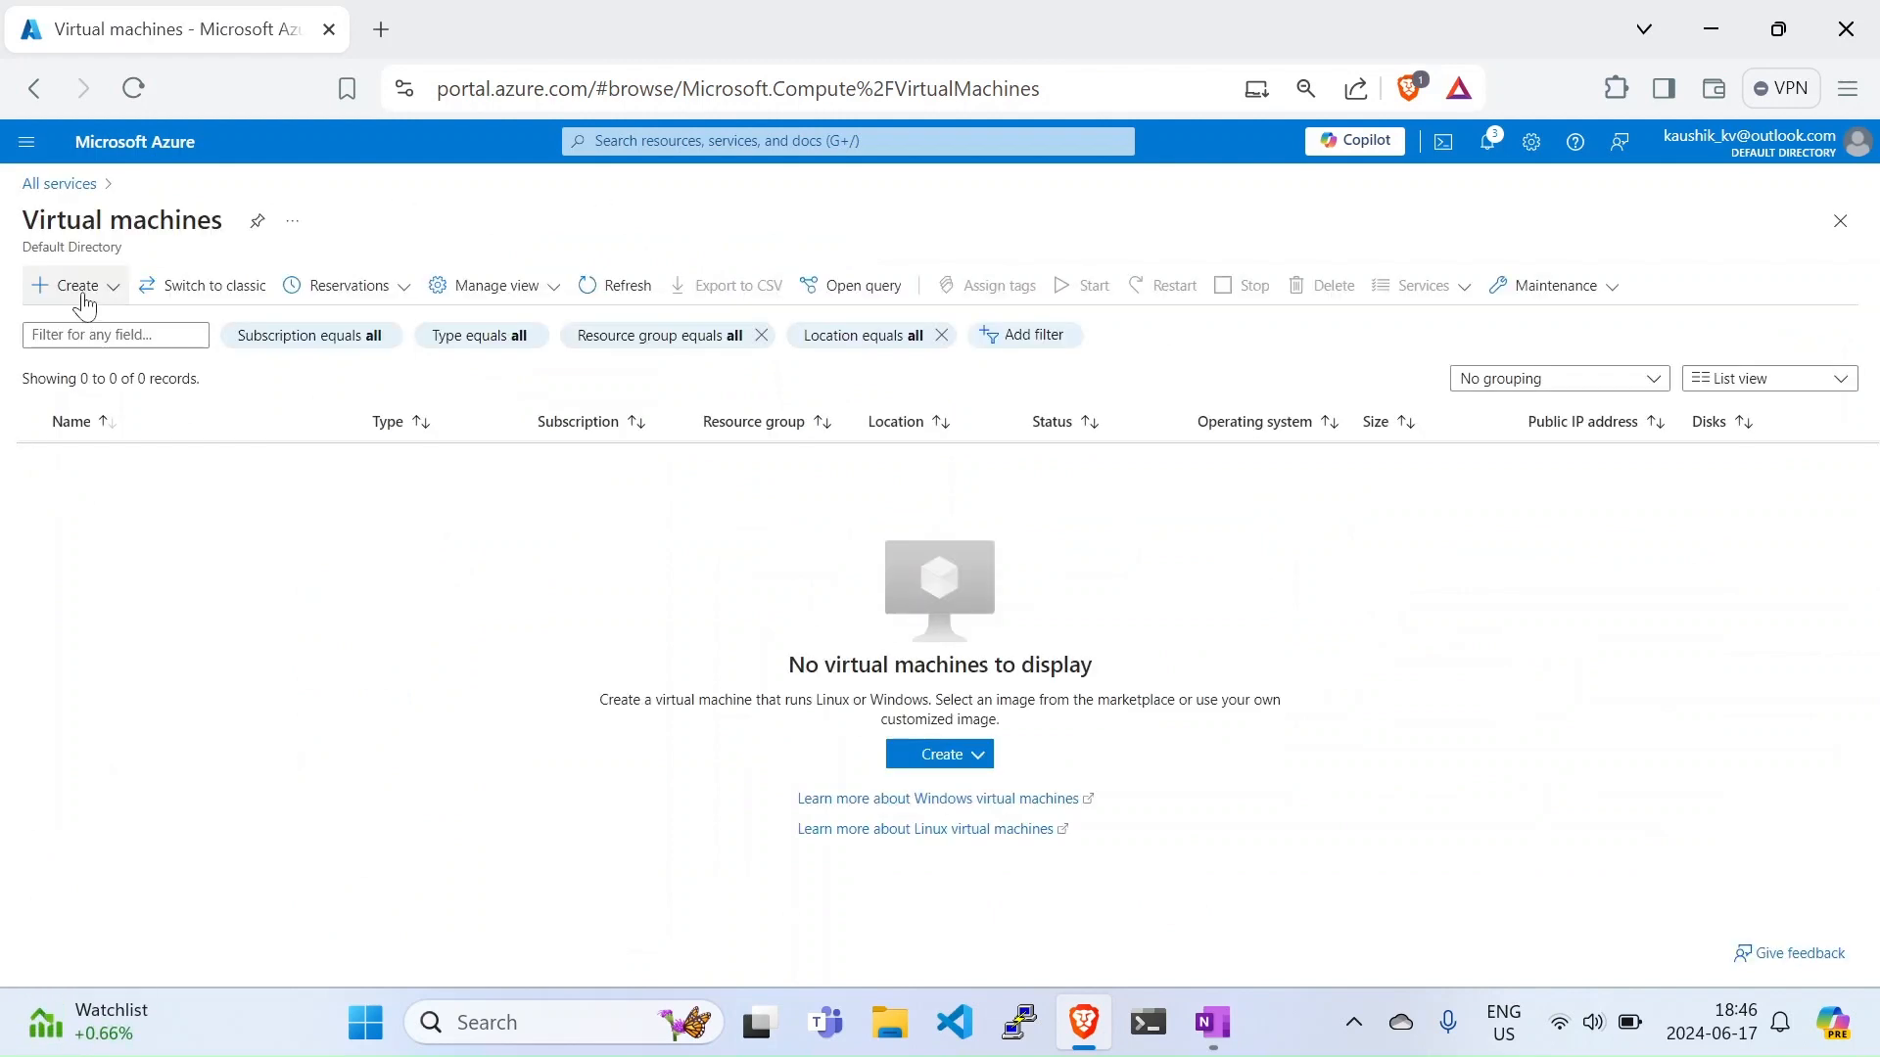
left_click(86, 305)
left_click(91, 329)
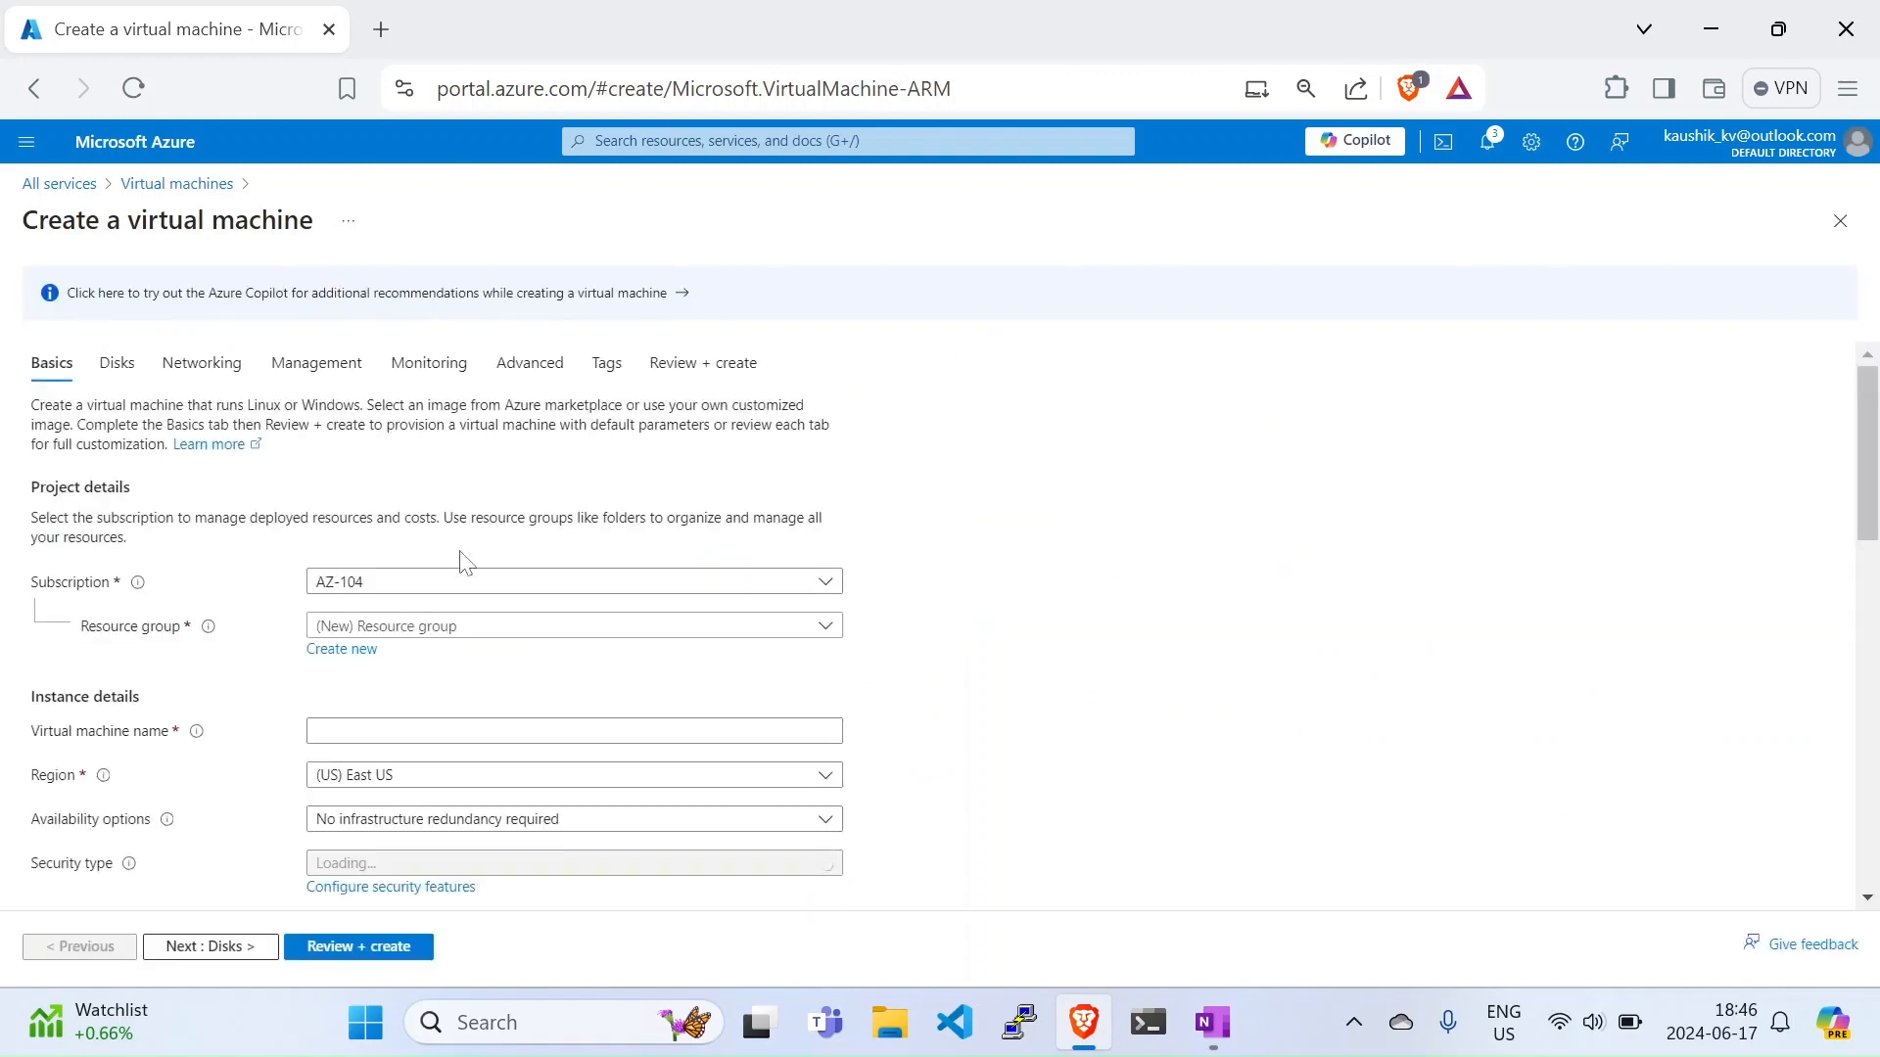
Step: Set the new virtual machine's resource group to Vnet-RG and its name to vm1
left_click(380, 627)
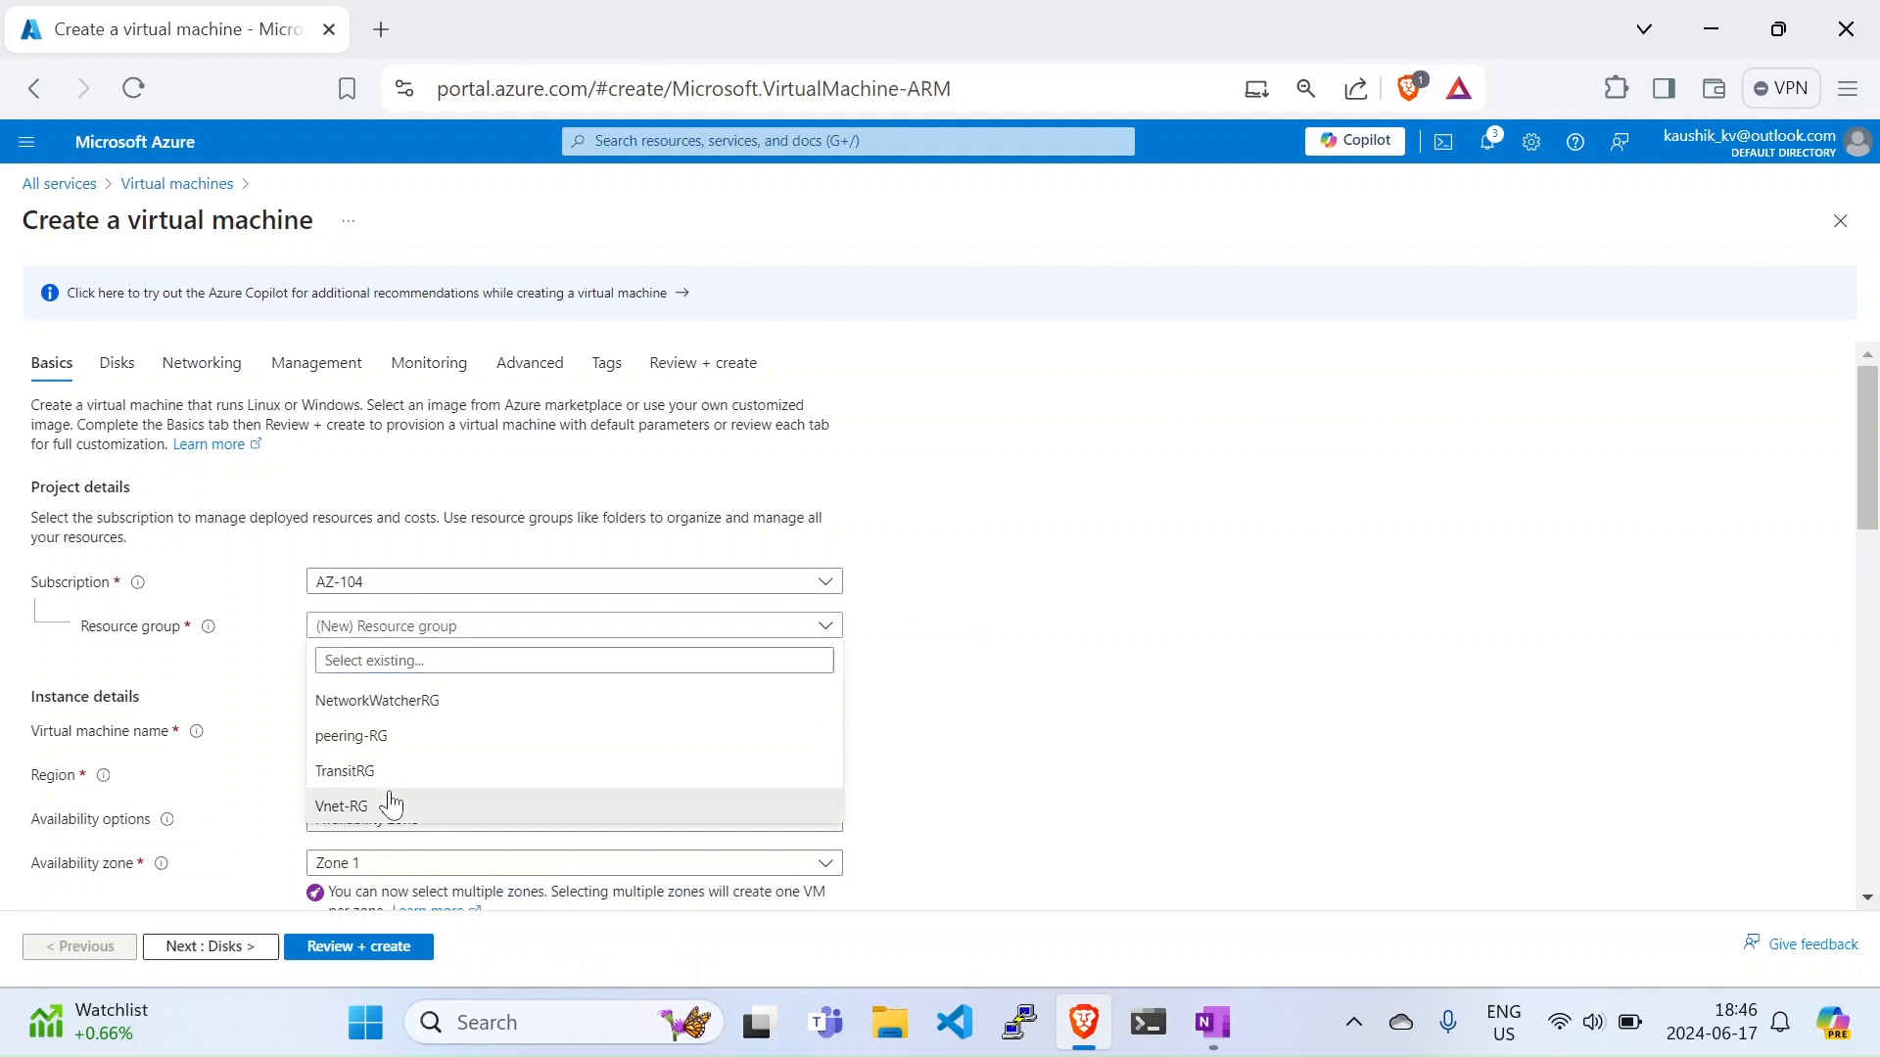
left_click(390, 802)
key("Tab")
key("Tab")
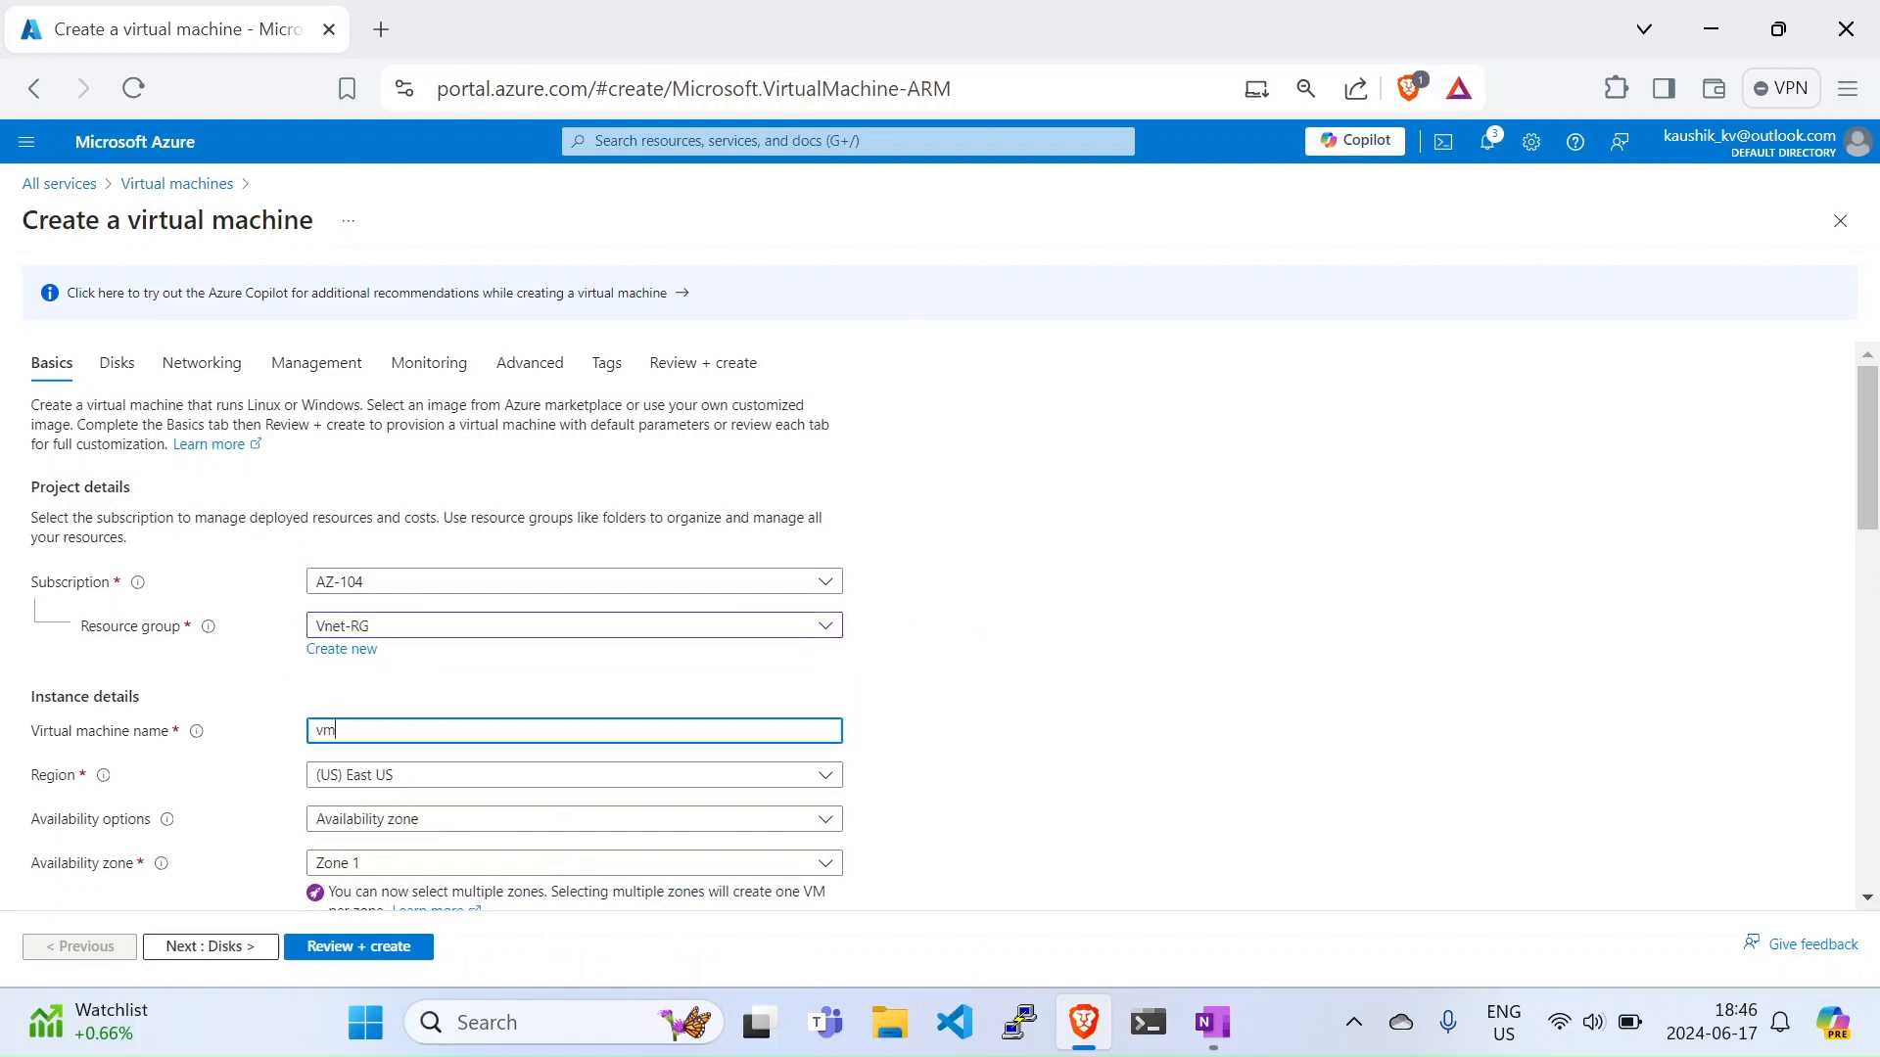
Step: Use password authentication for the administrator account, and enter the username, the account password and its confirmation
scroll(377, 739, "down", 1)
scroll(394, 723, "down", 5)
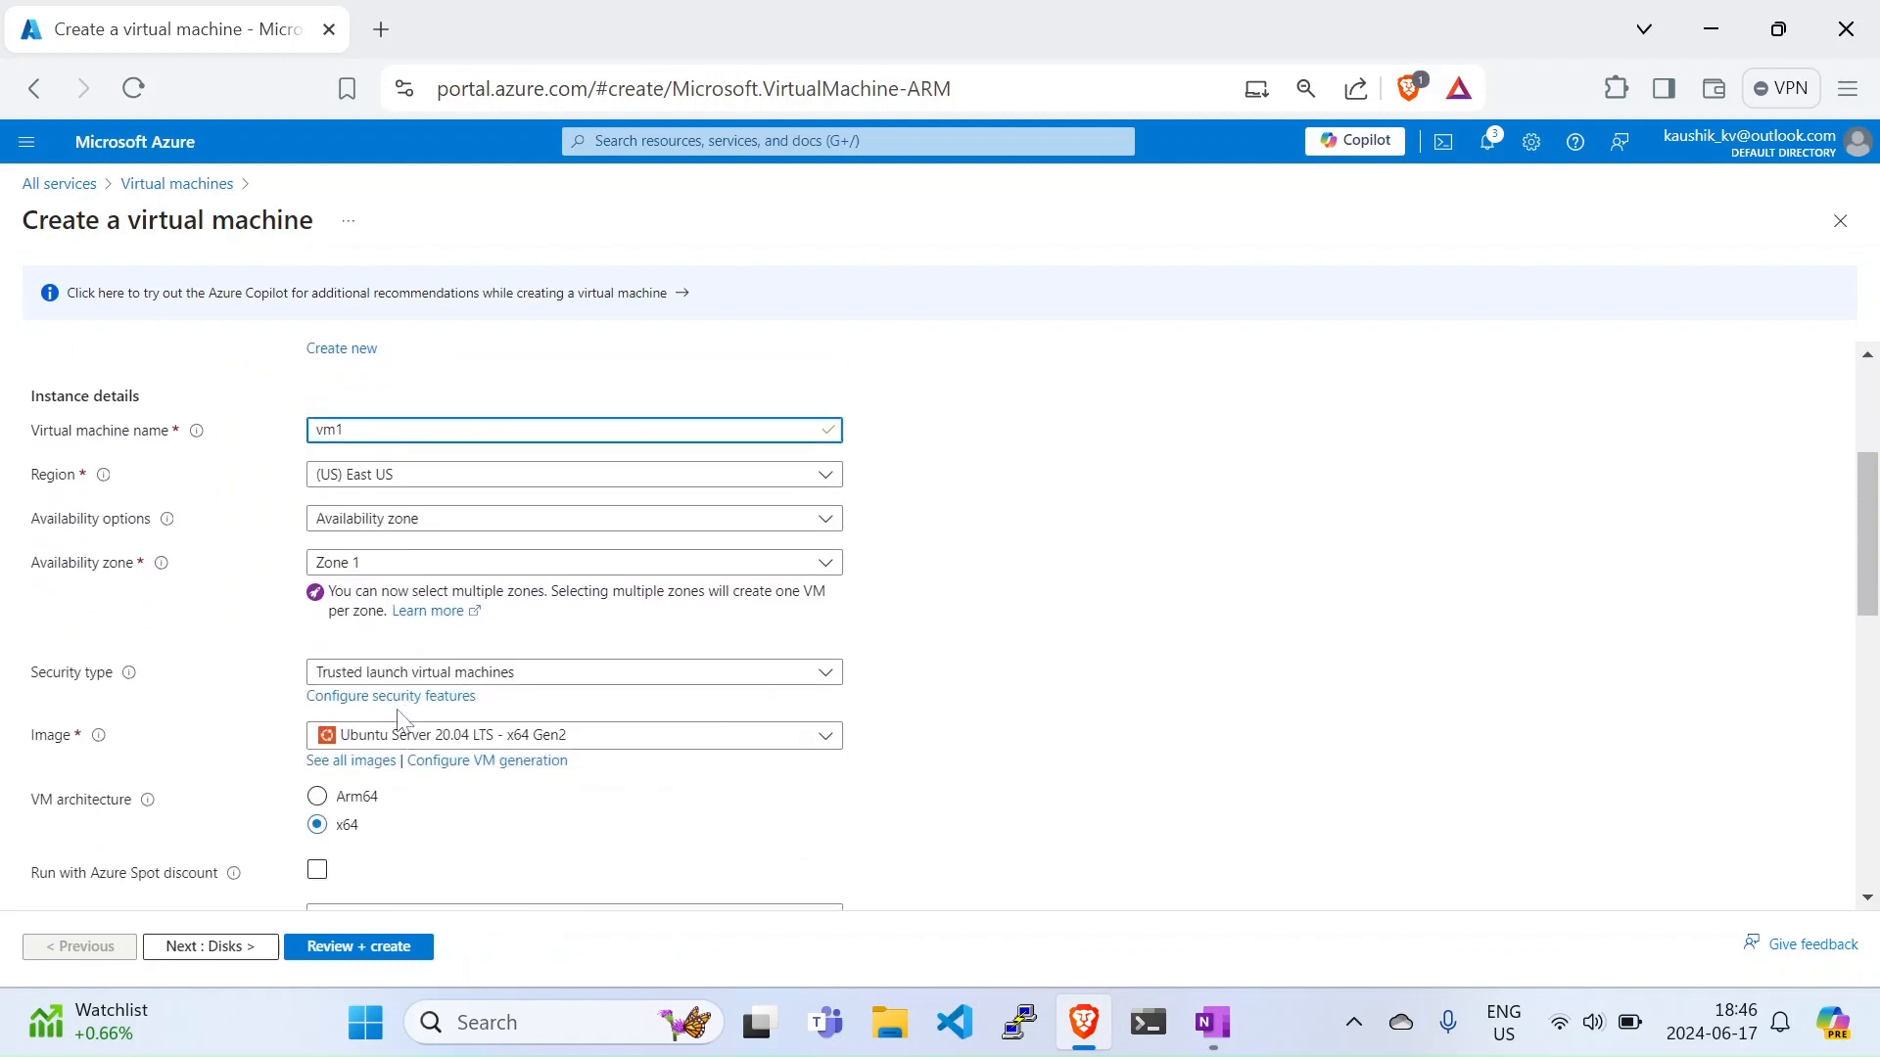
scroll(509, 632, "down", 3)
left_click(345, 628)
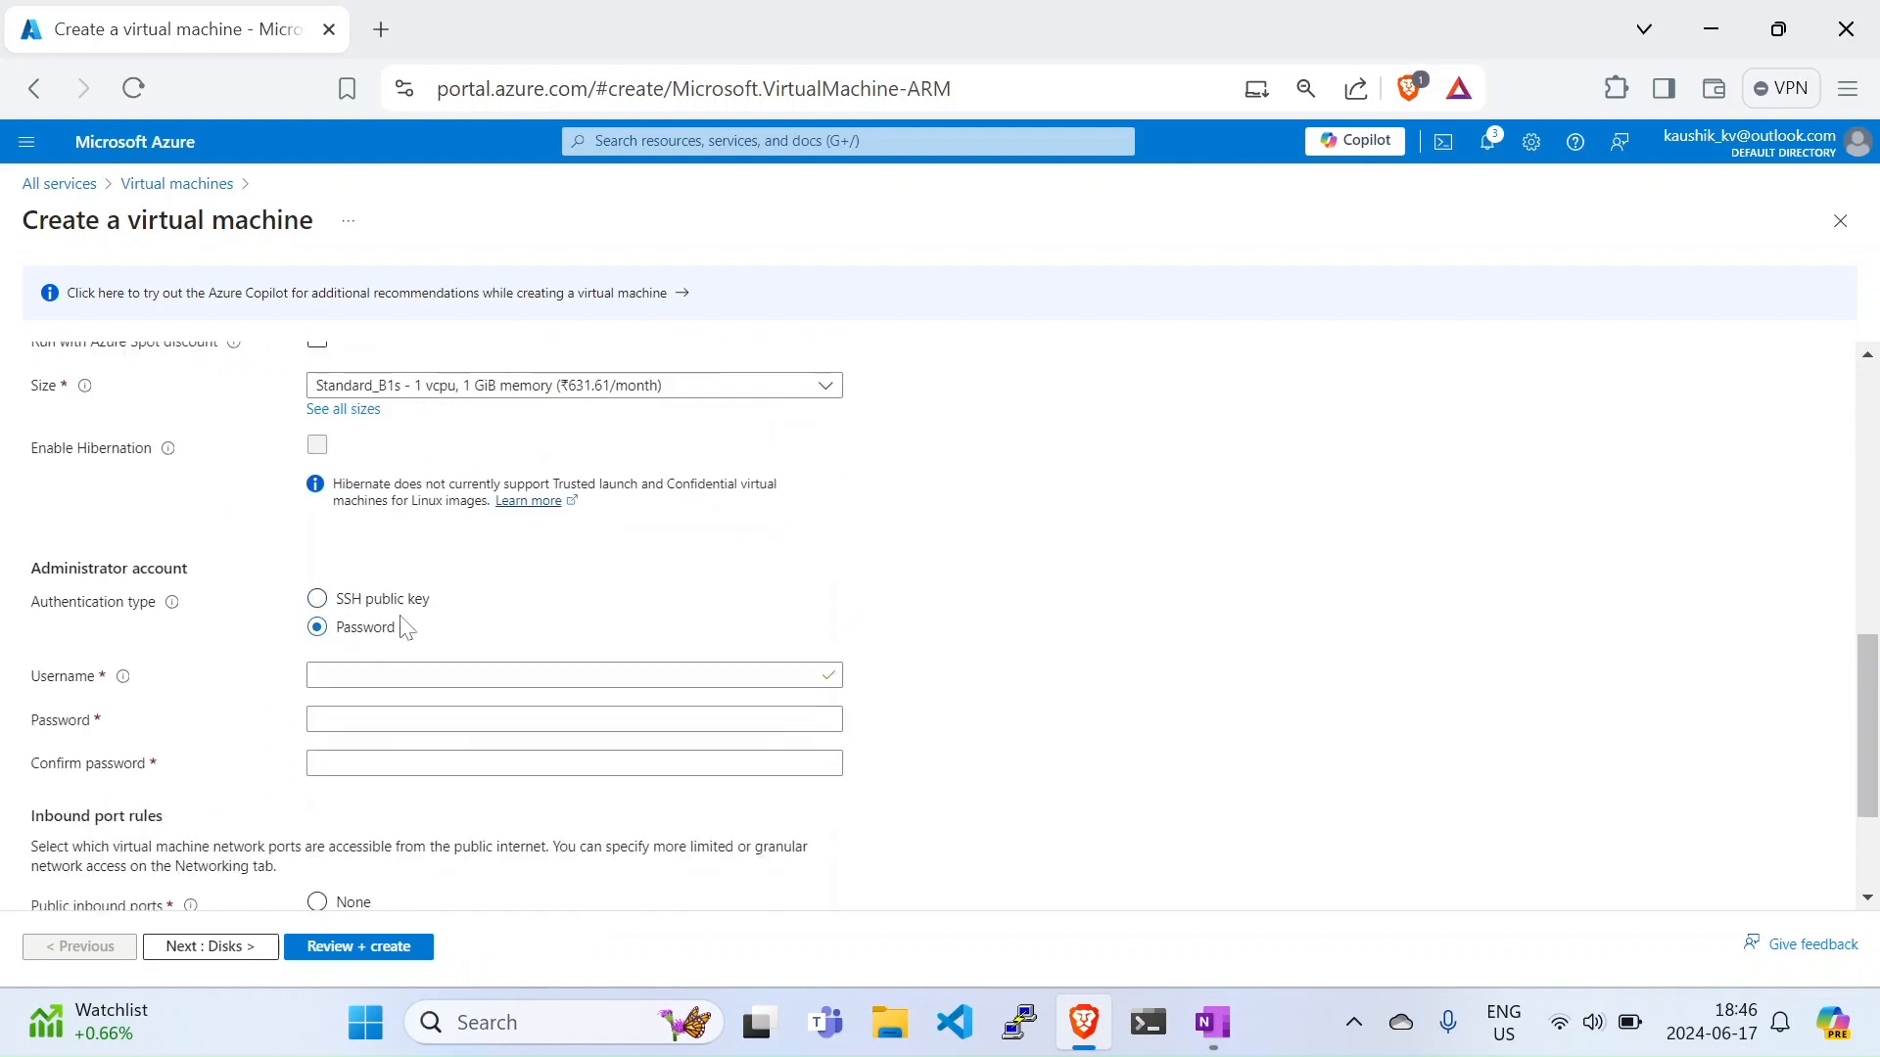
left_click(412, 675)
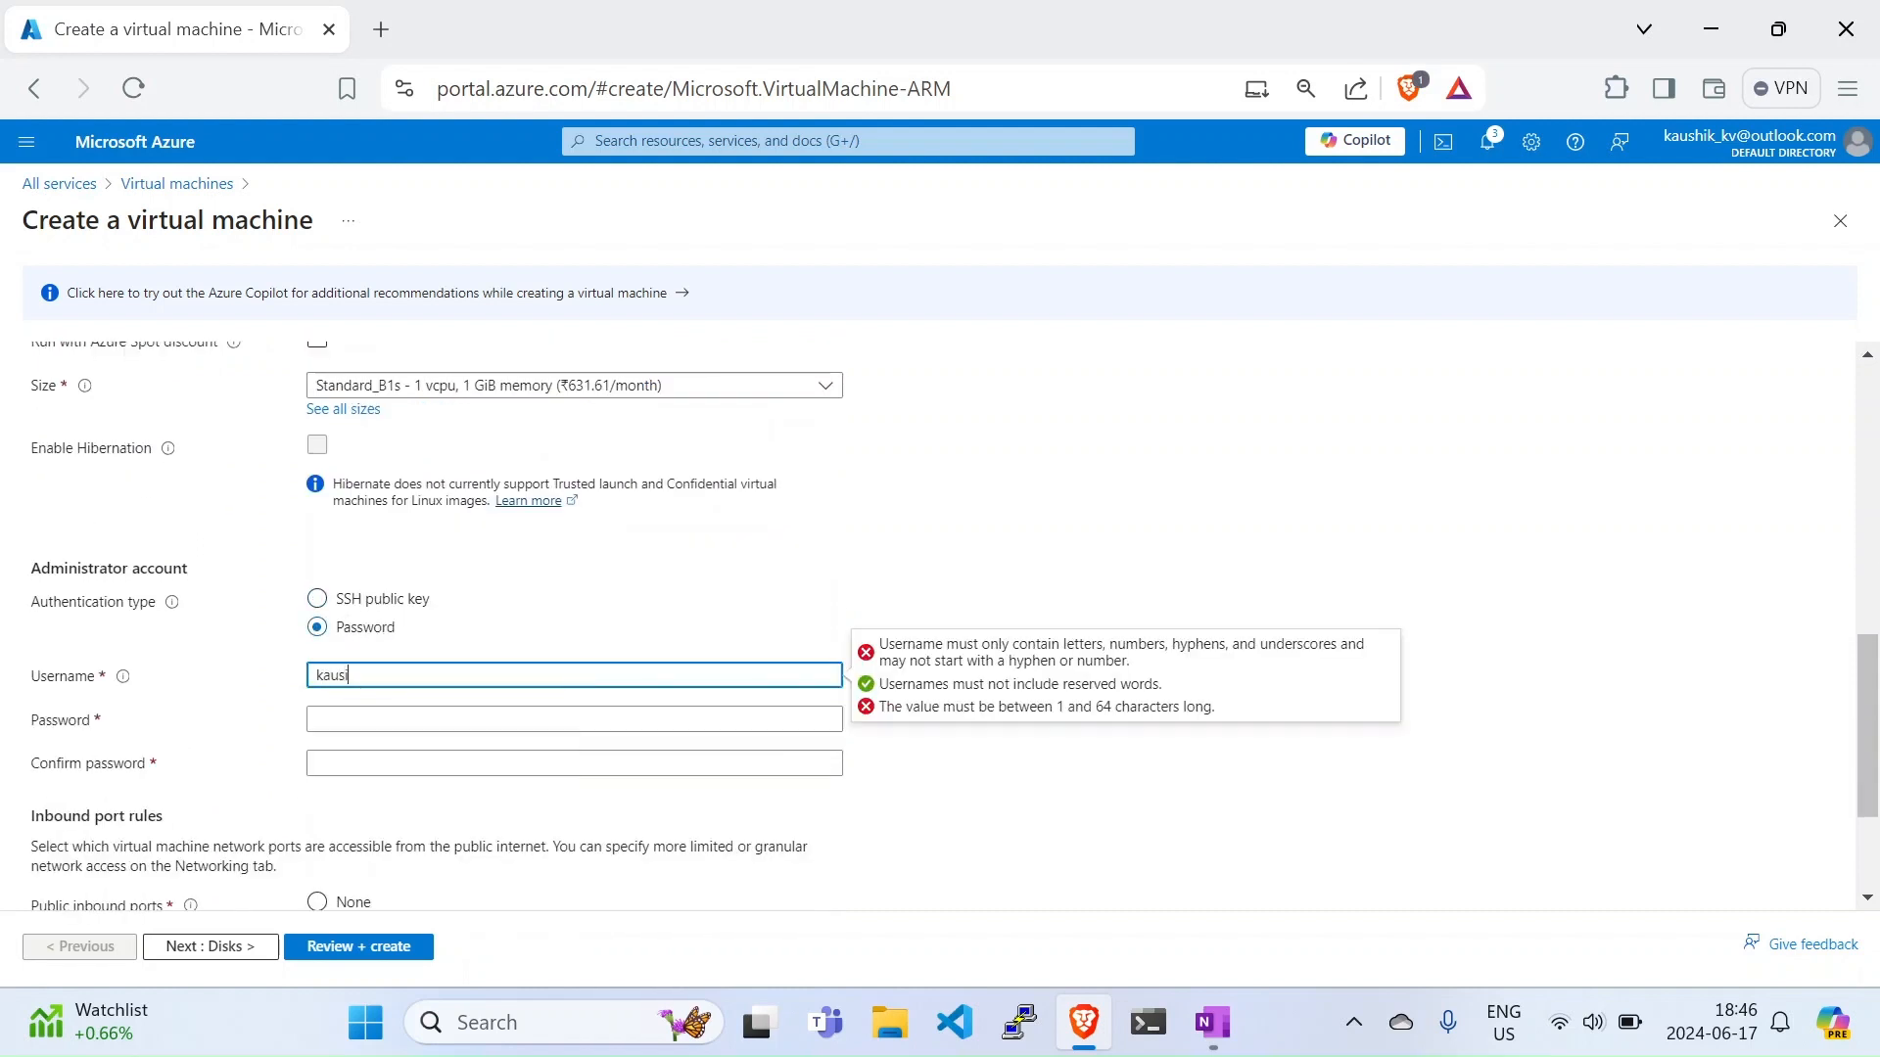
type("hikkv")
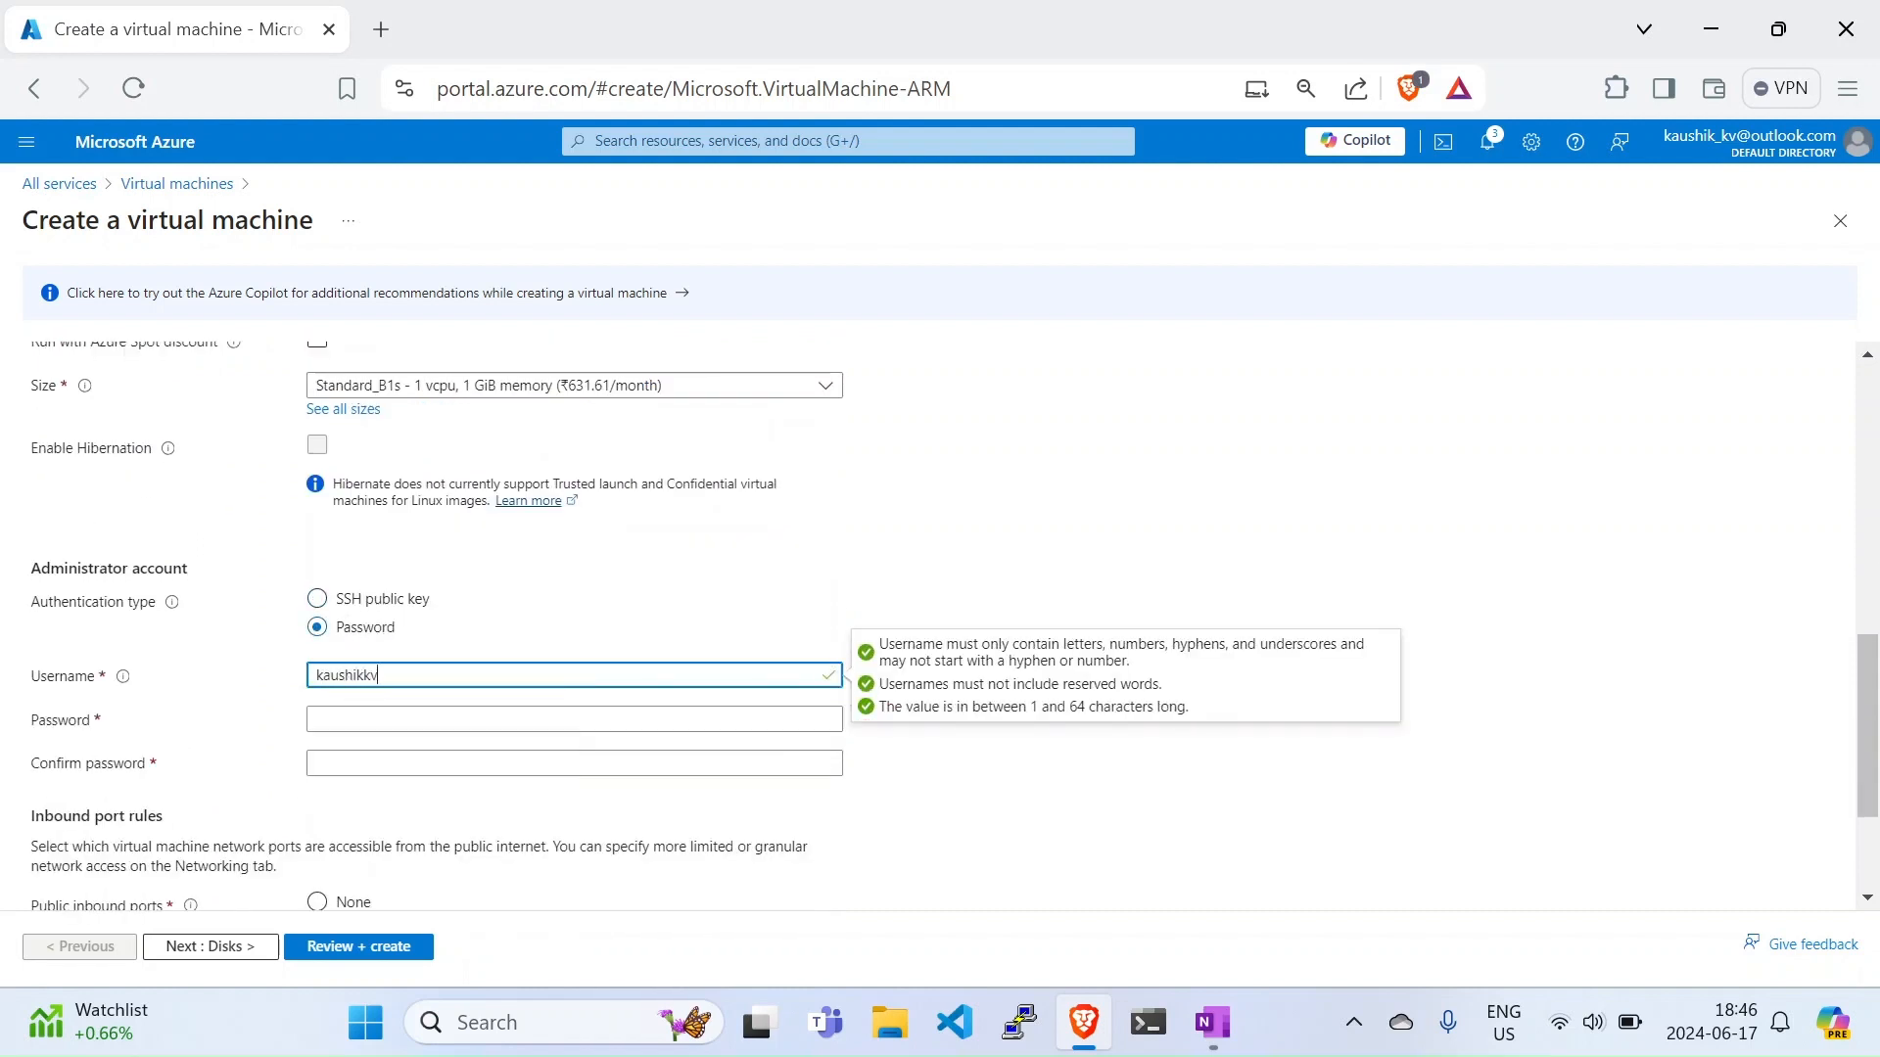
key("Tab")
type("•")
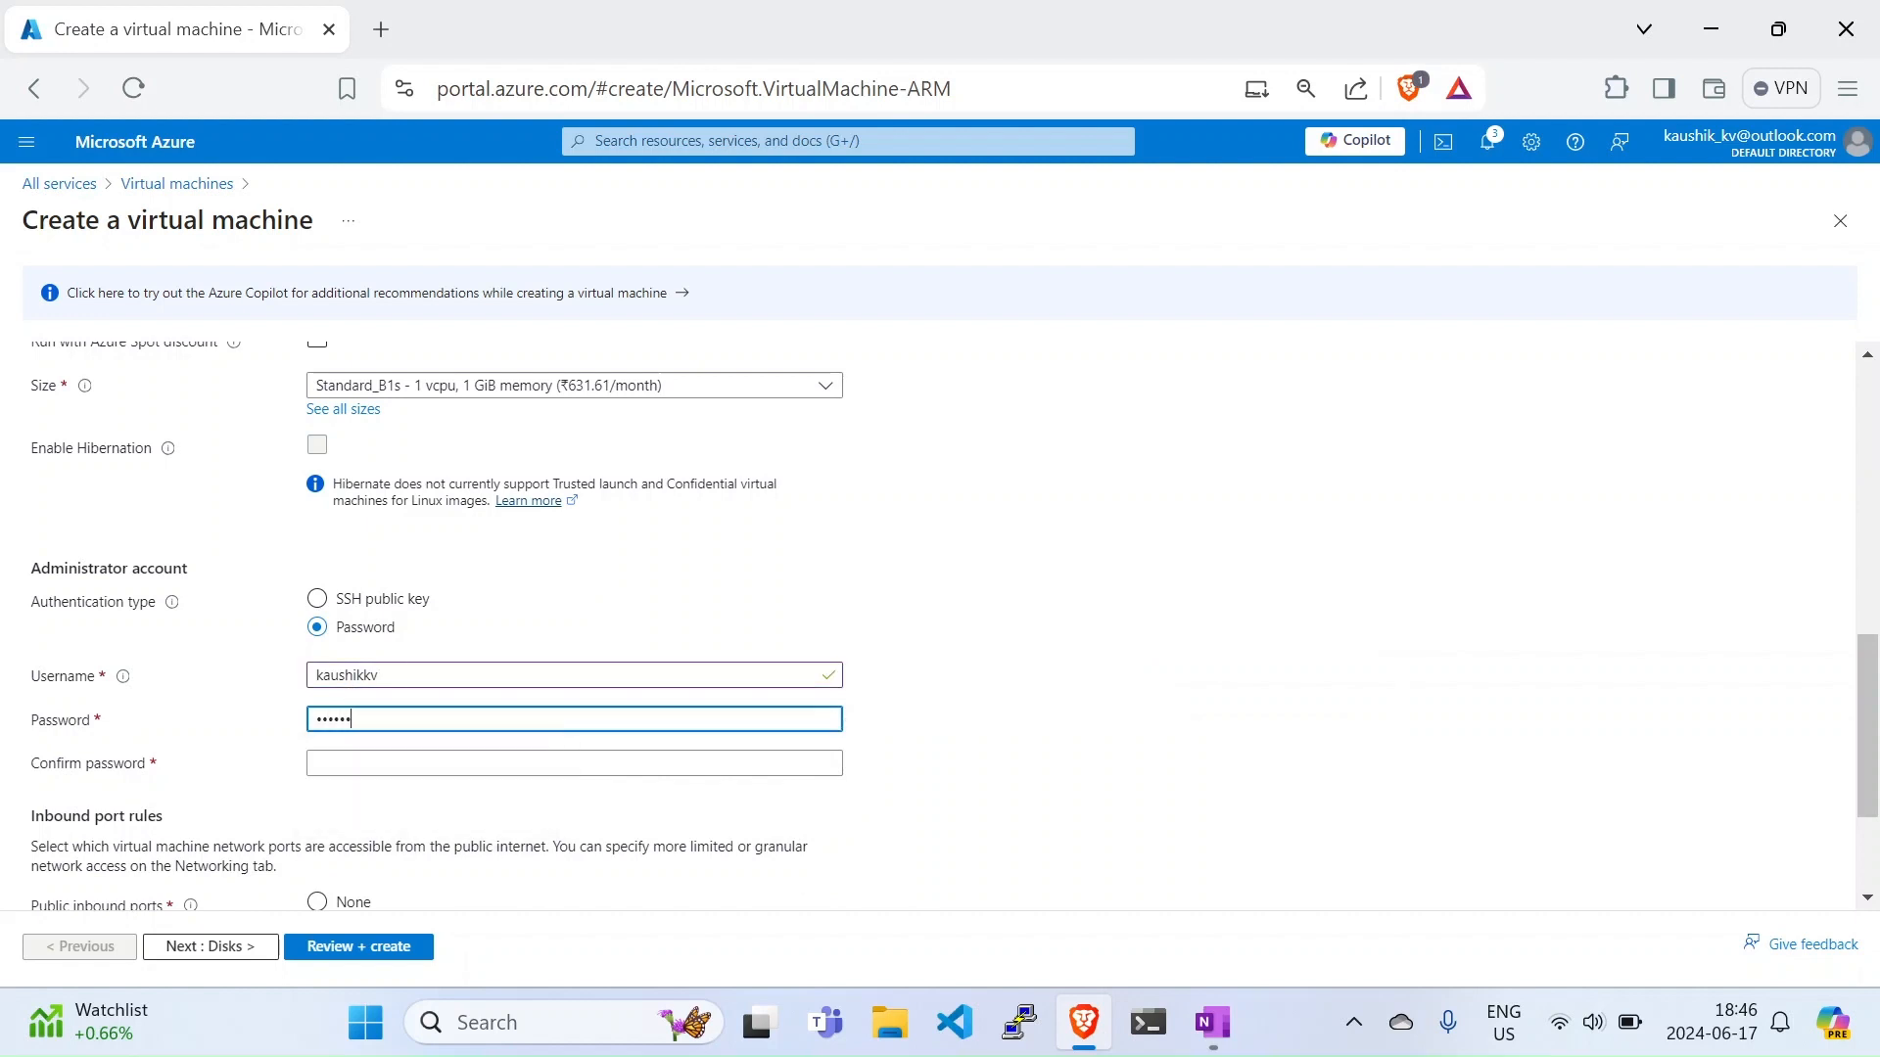
key("Tab")
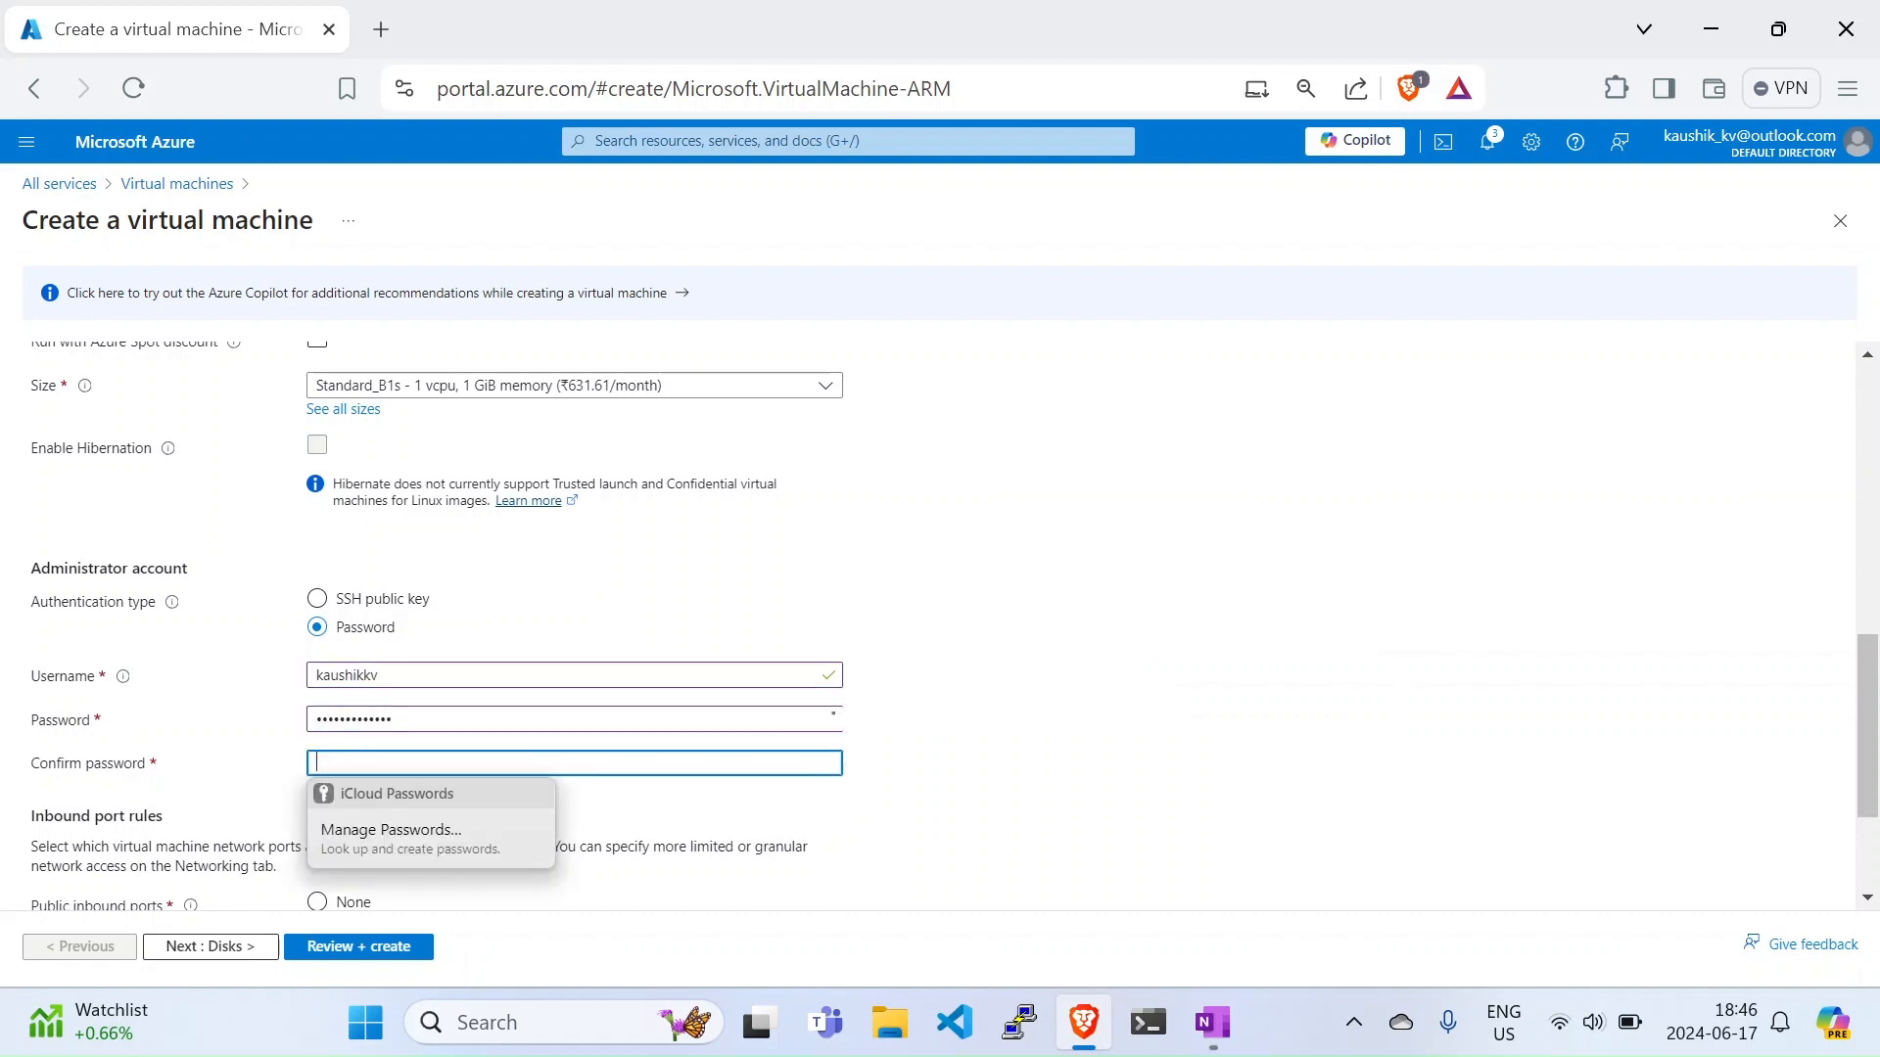
type("••")
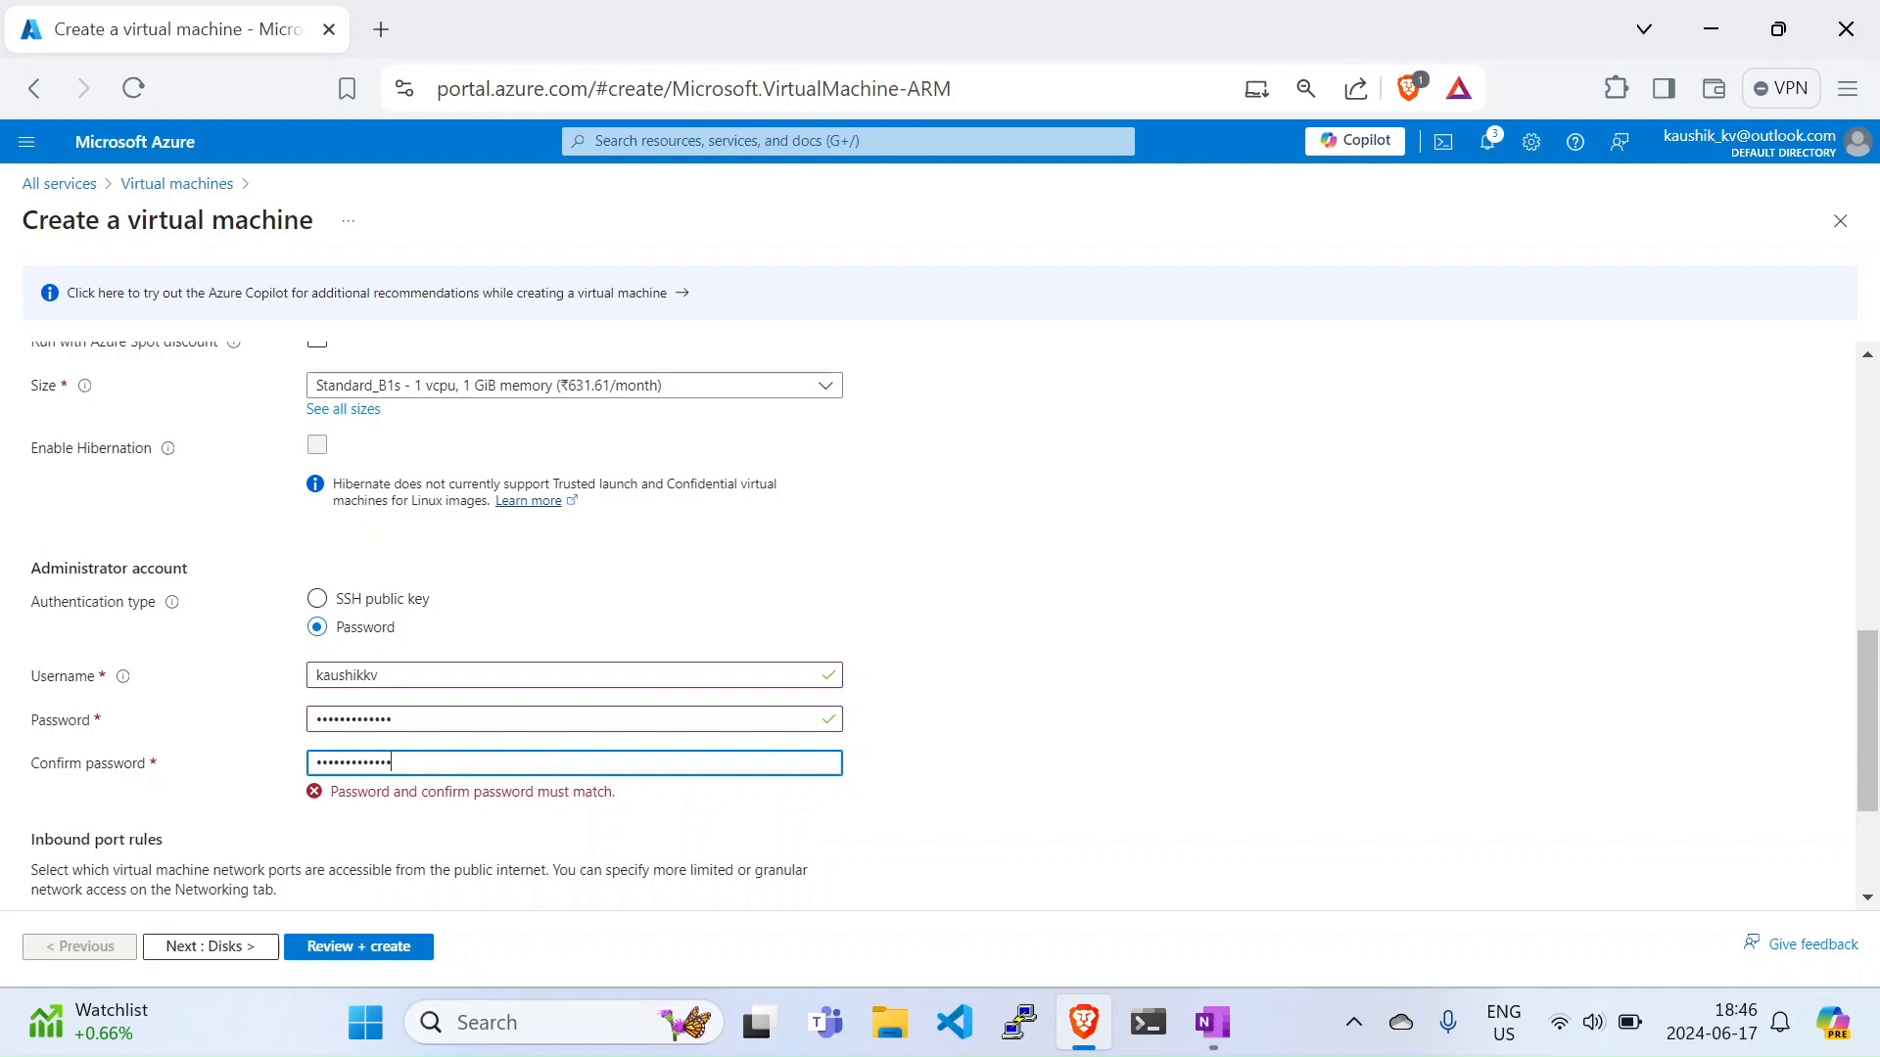
Step: Set the virtual machine's public inbound ports to None
scroll(324, 703, "down", 2)
left_click(319, 692)
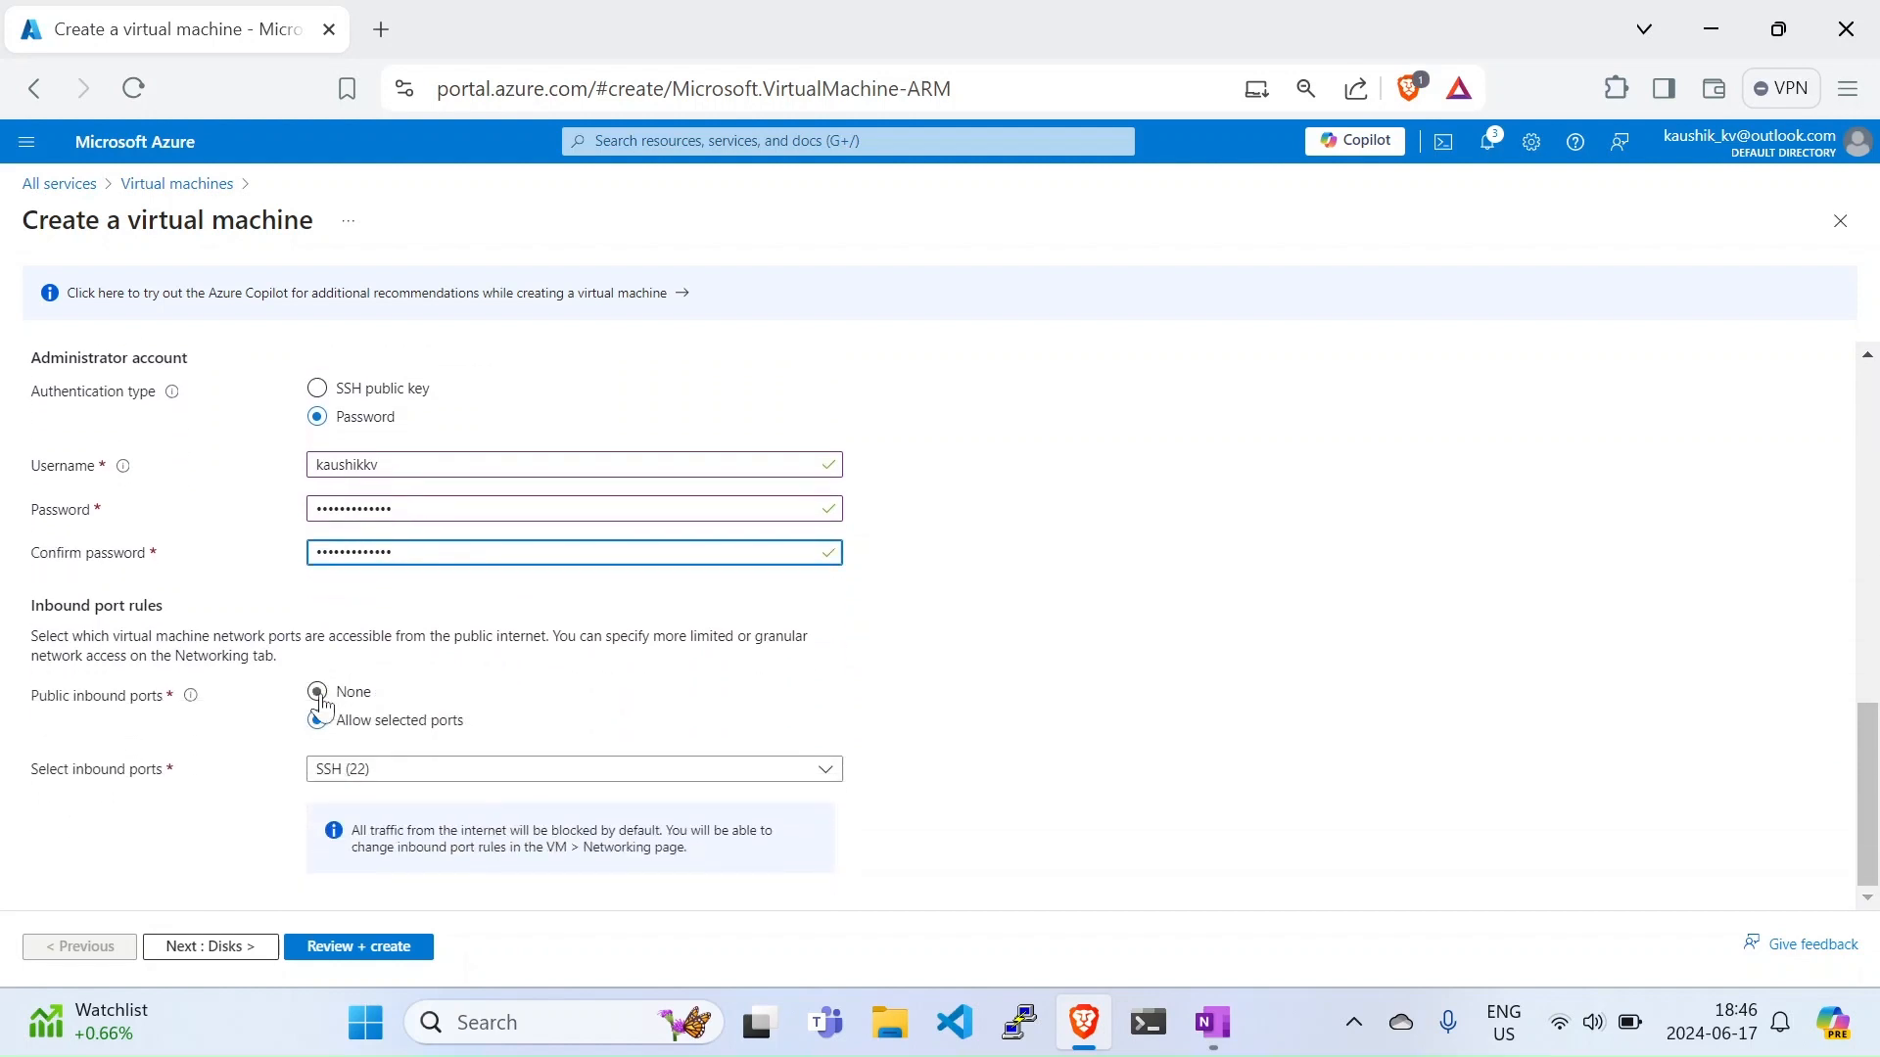
left_click(320, 693)
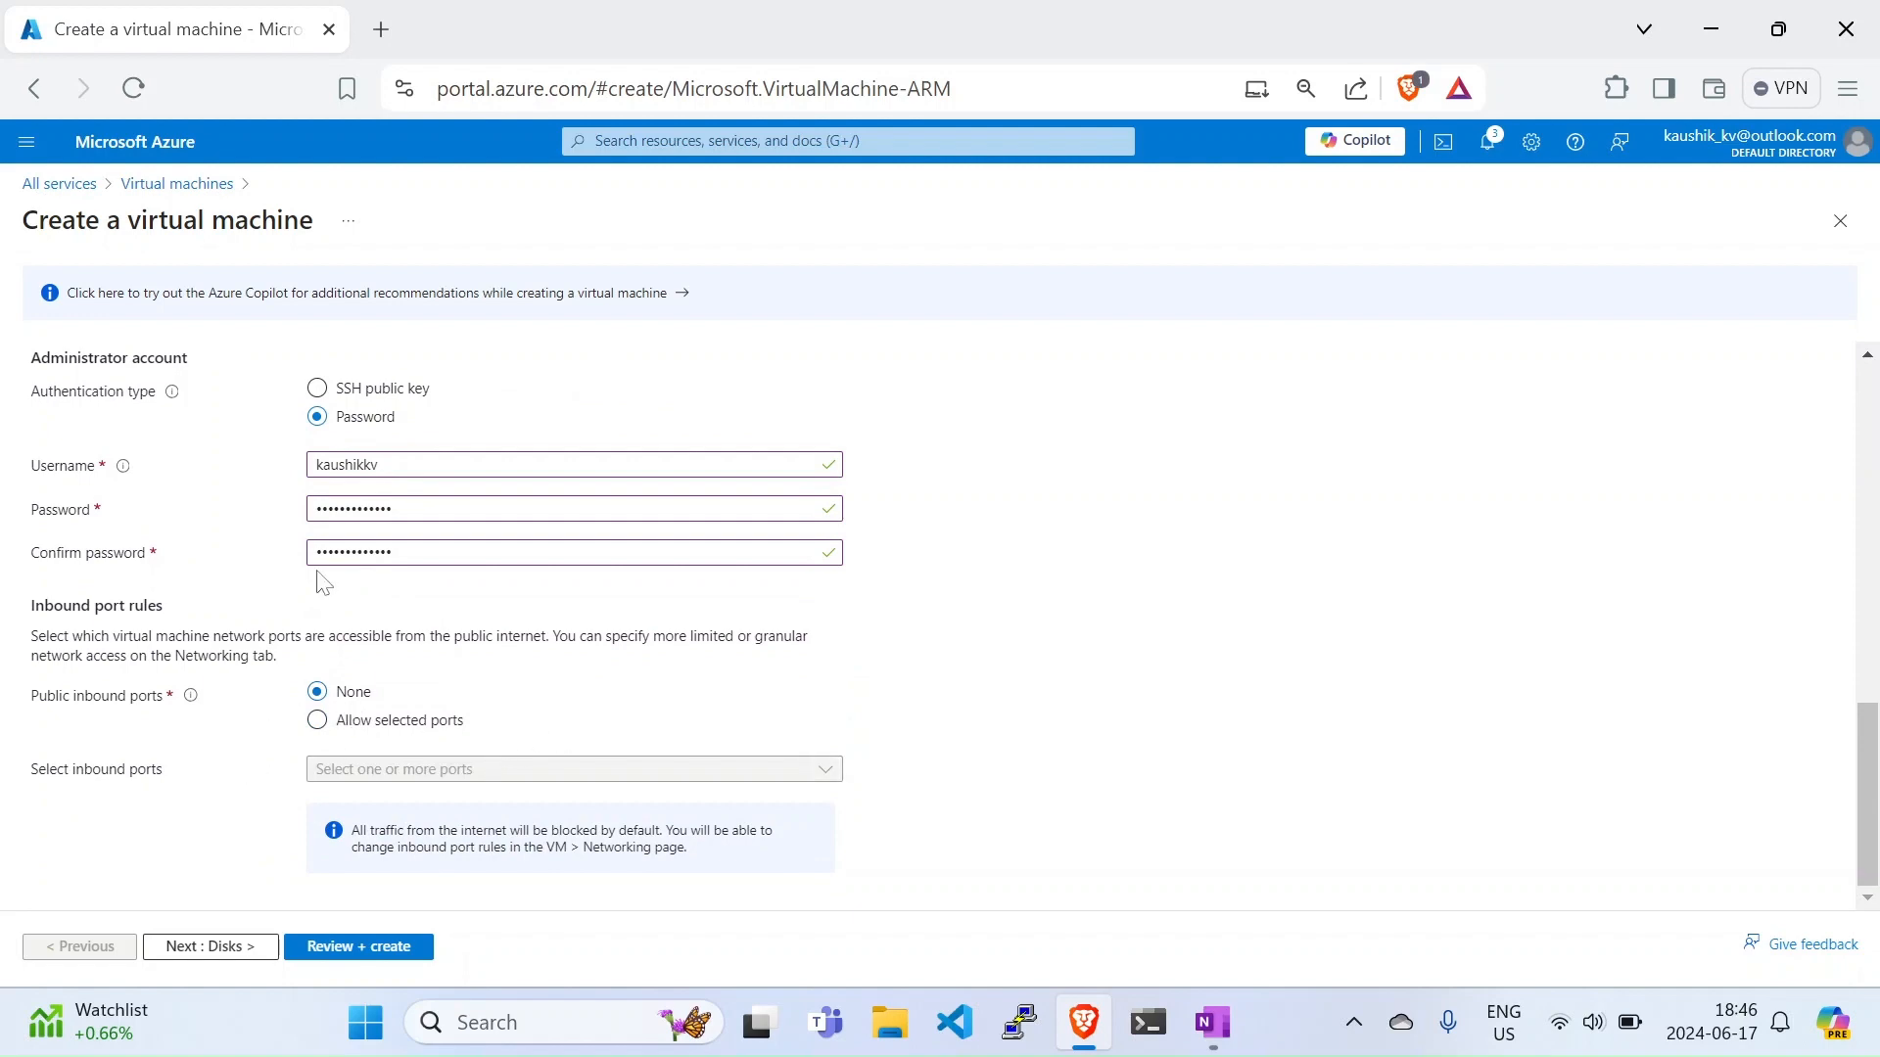
Step: Set the OS disk type of vm1 to Standard HDD (locally-redundant storage)
scroll(323, 583, "up", 10)
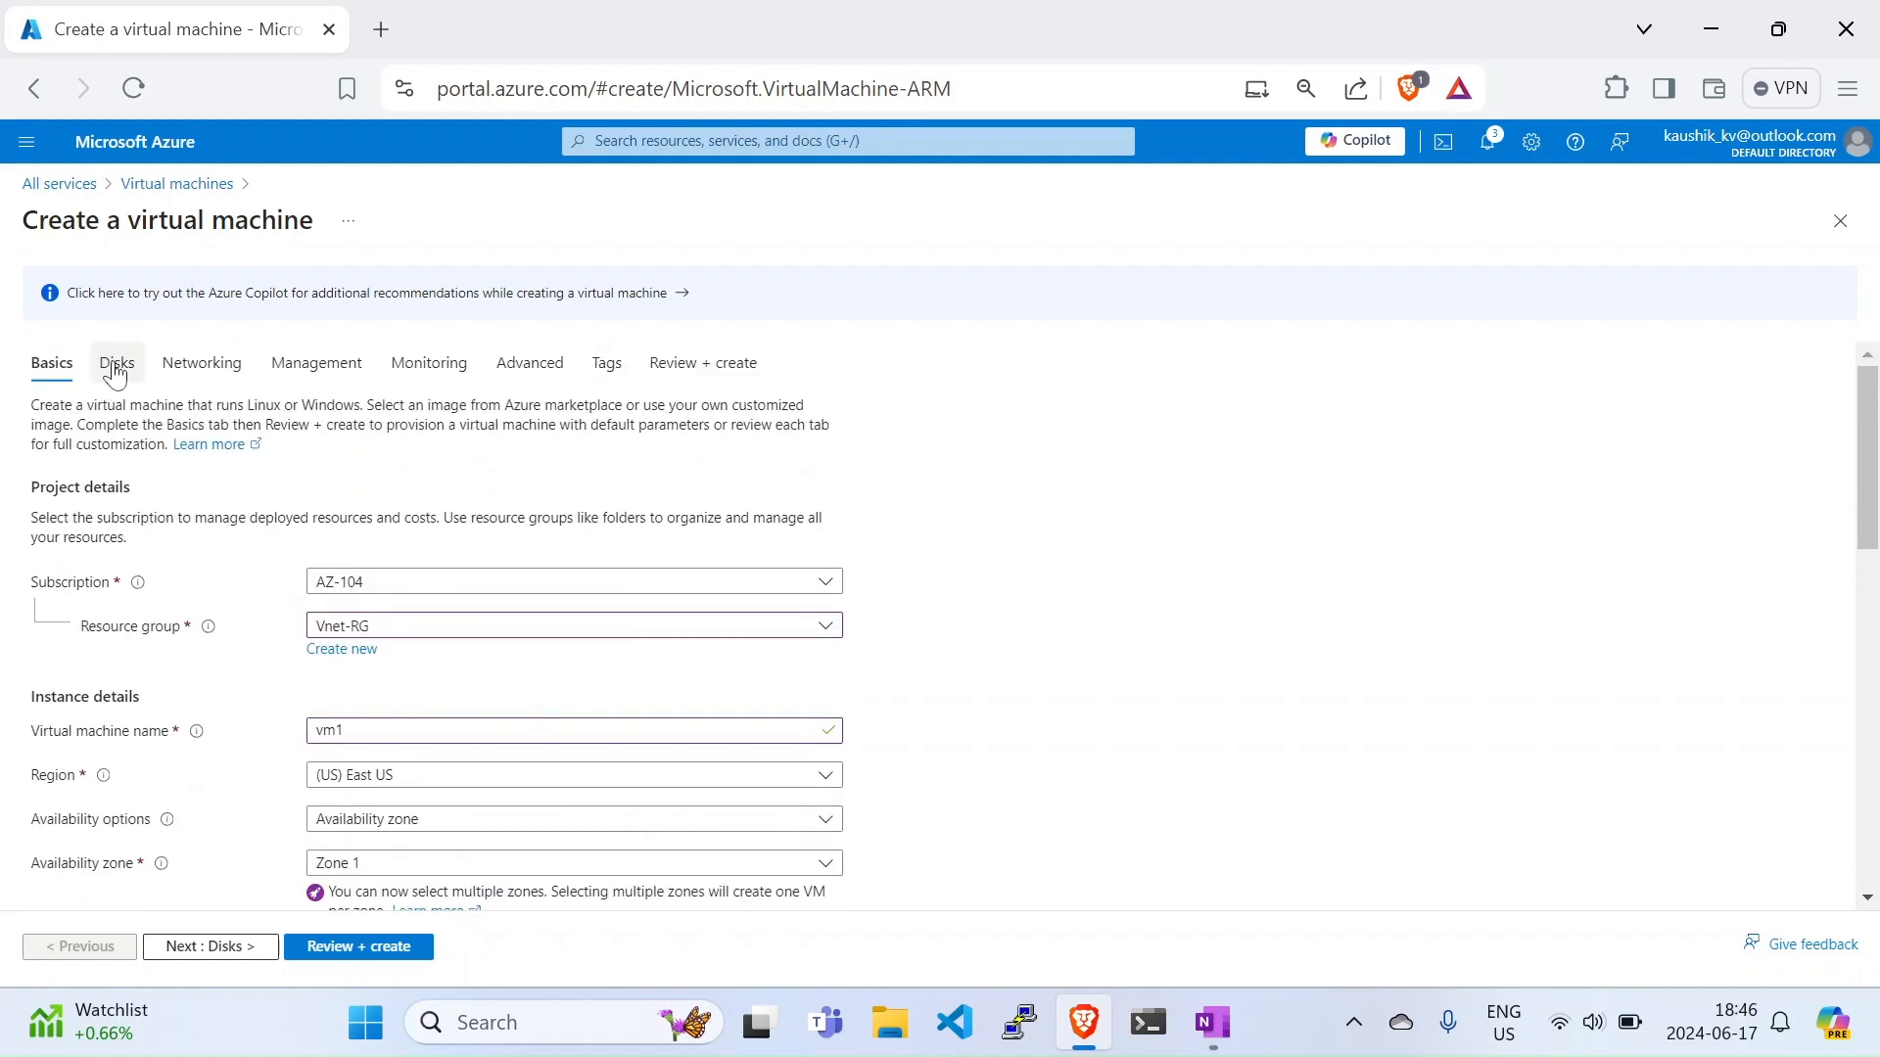
left_click(115, 370)
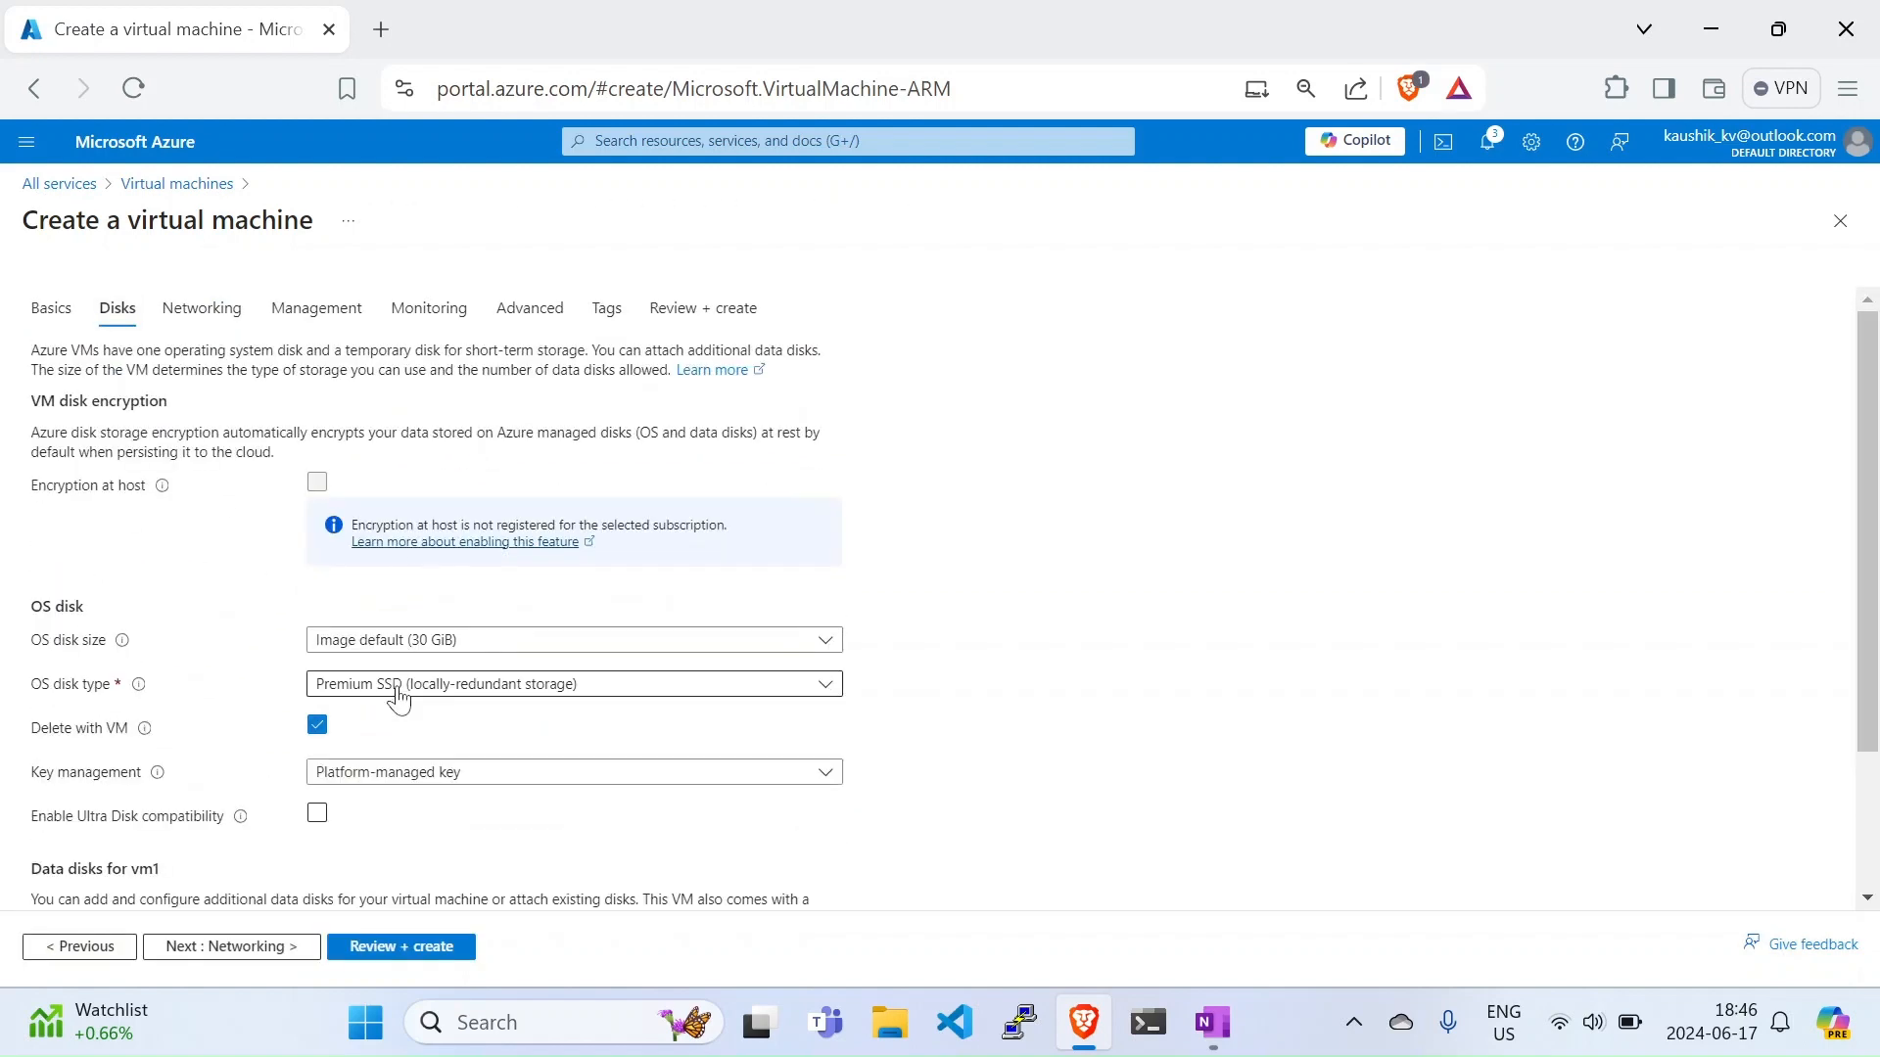
left_click(397, 684)
left_click(415, 460)
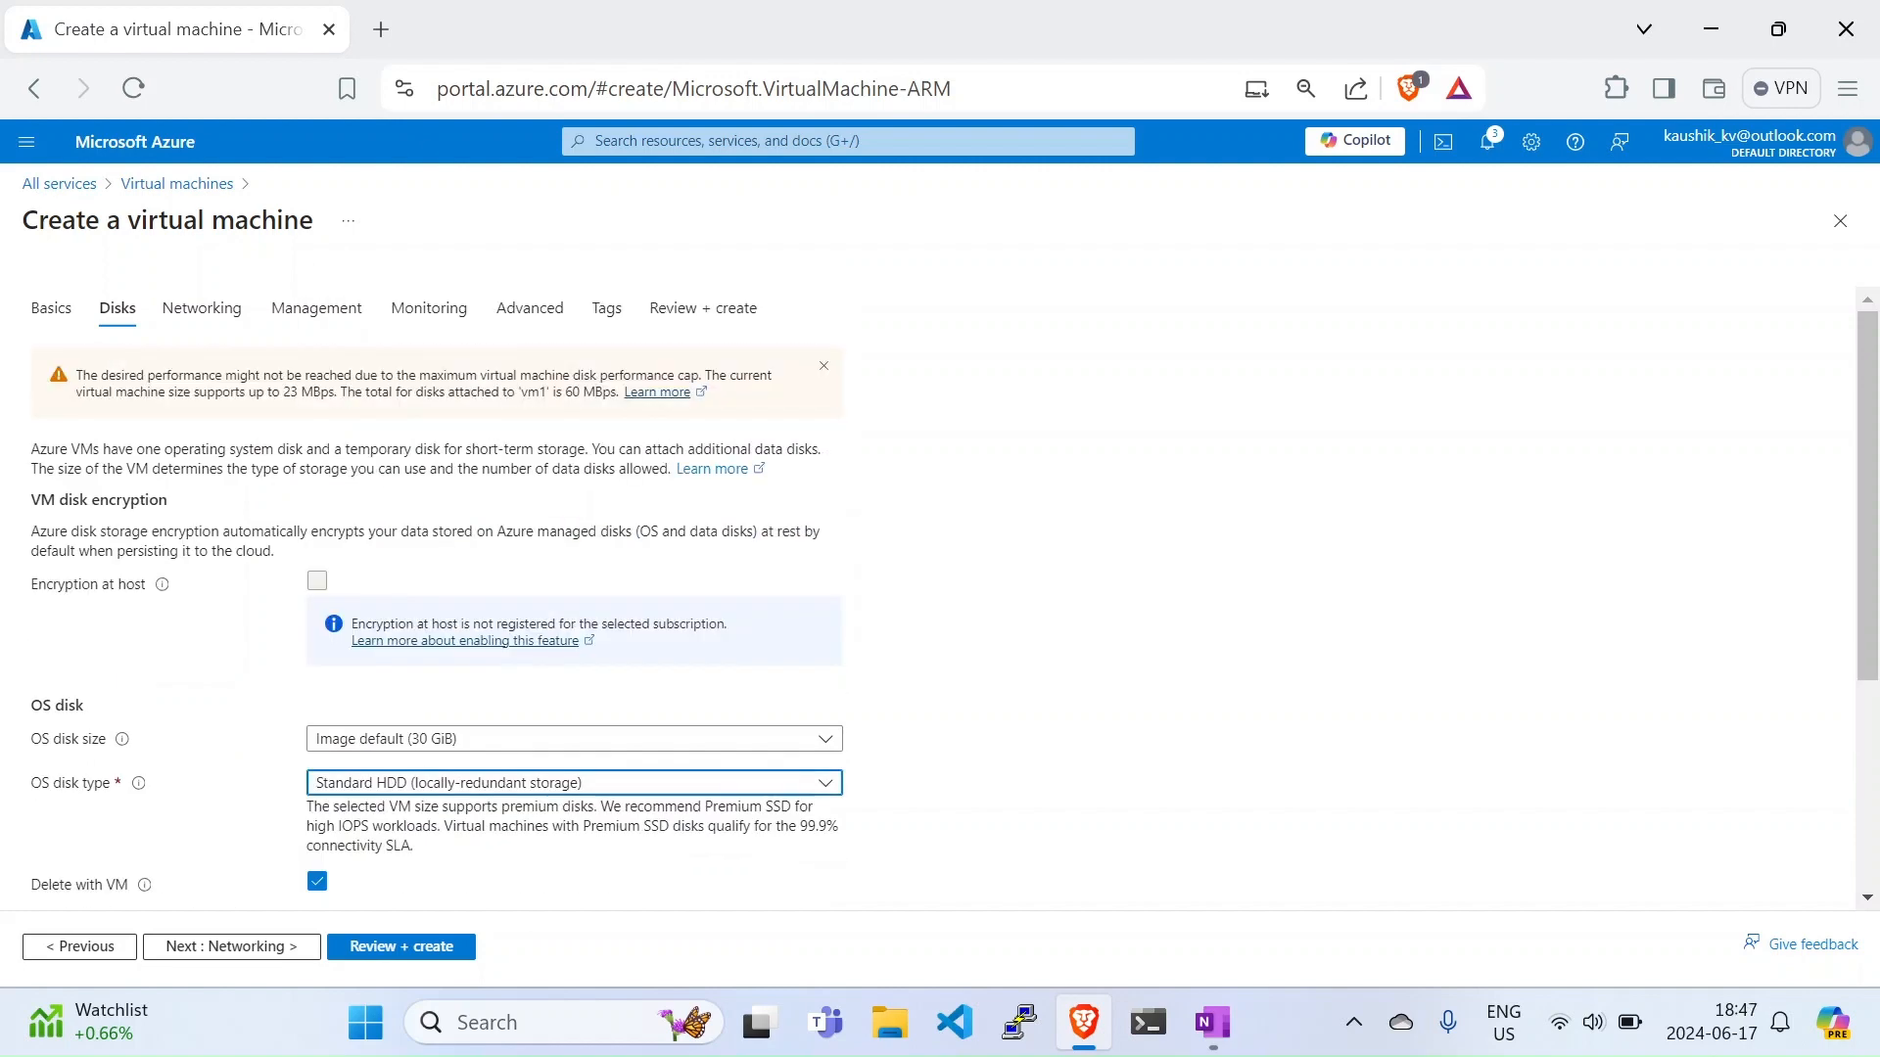
Step: Review the networking and management options of the new virtual machine, including its virtual network, subnet and NIC network security group
left_click(209, 327)
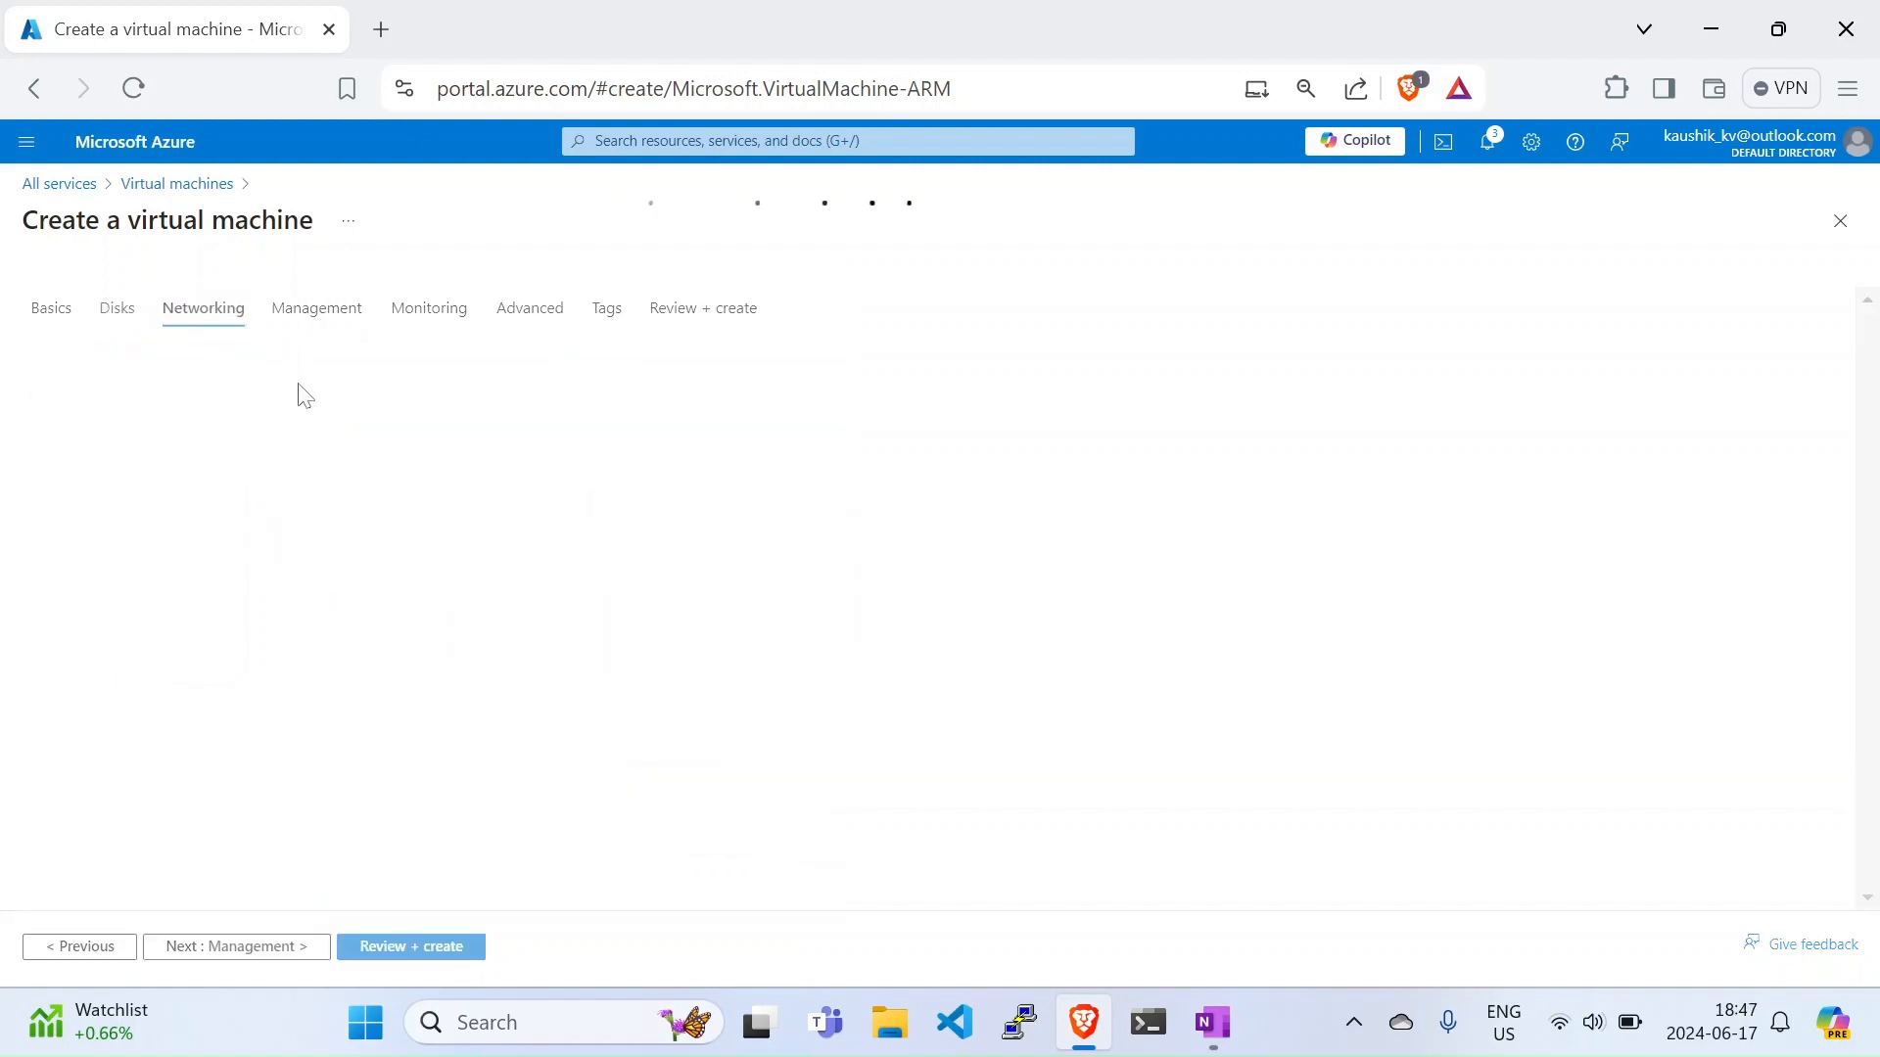
scroll(394, 529, "down", 1)
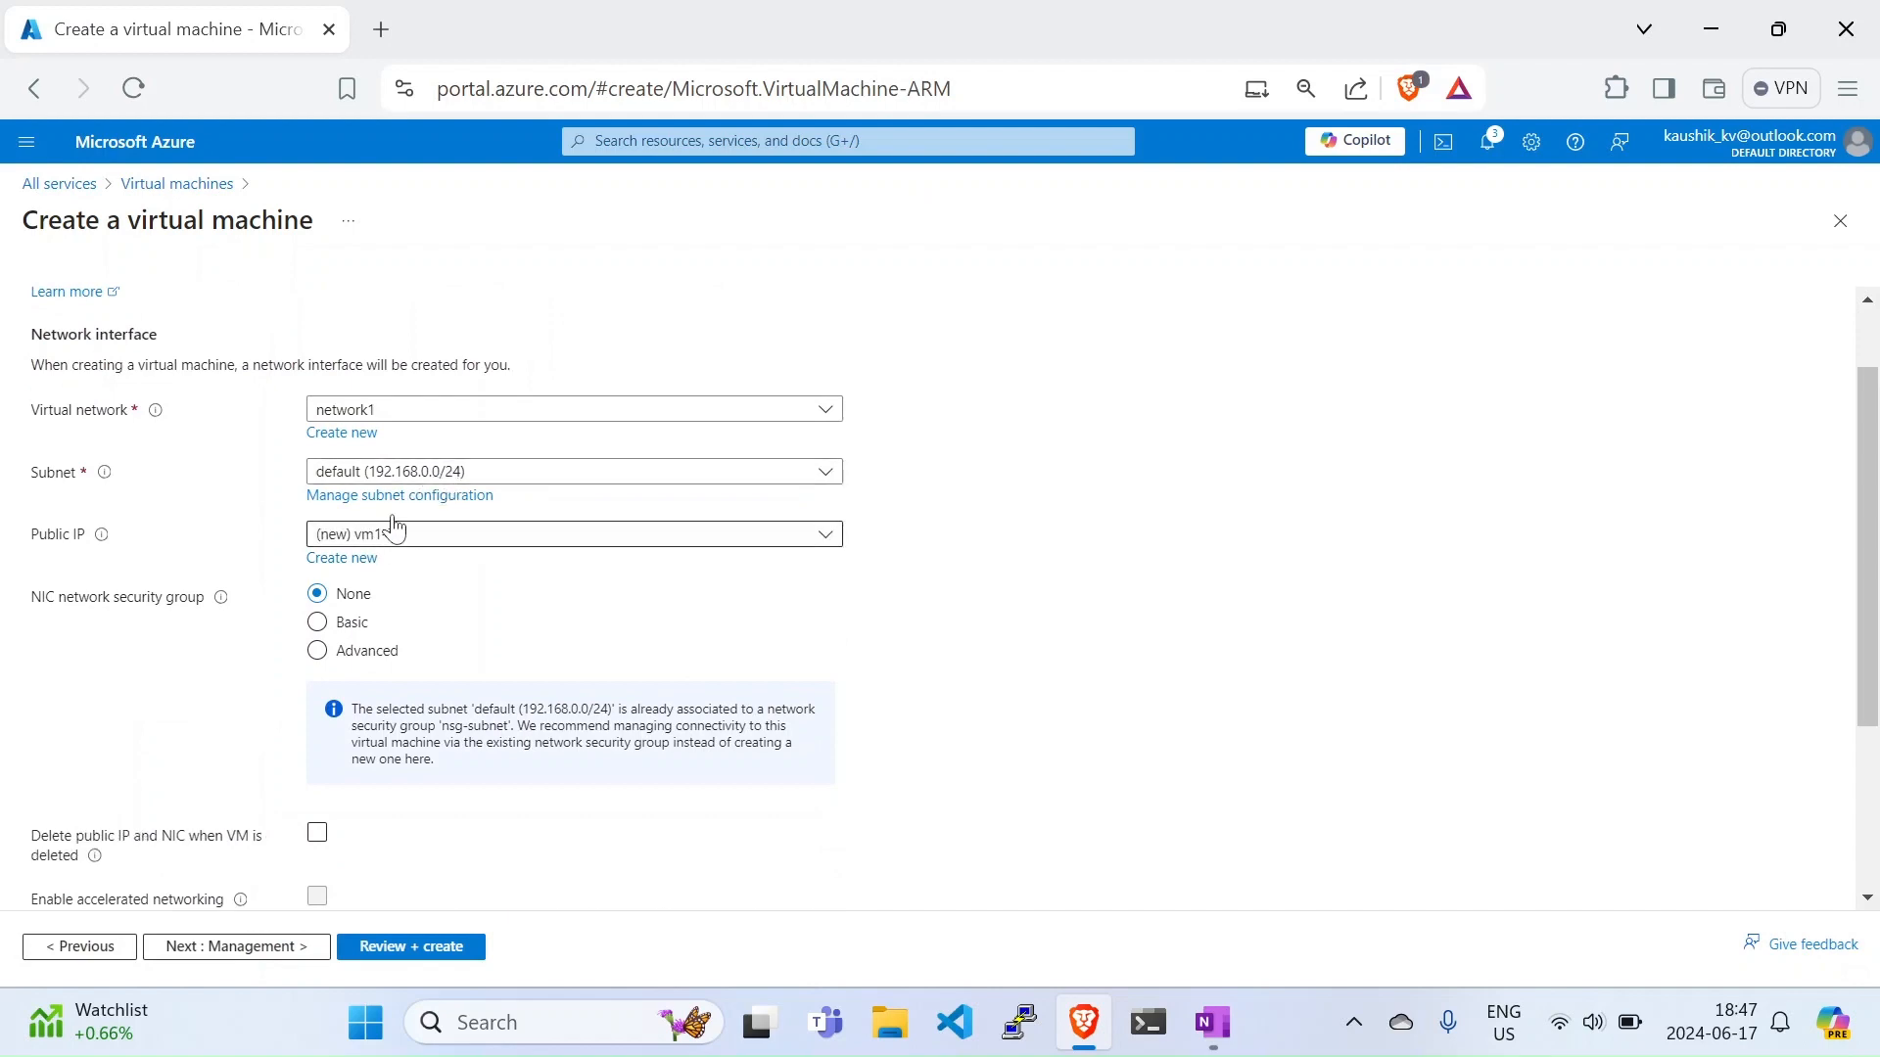
scroll(436, 631, "down", 3)
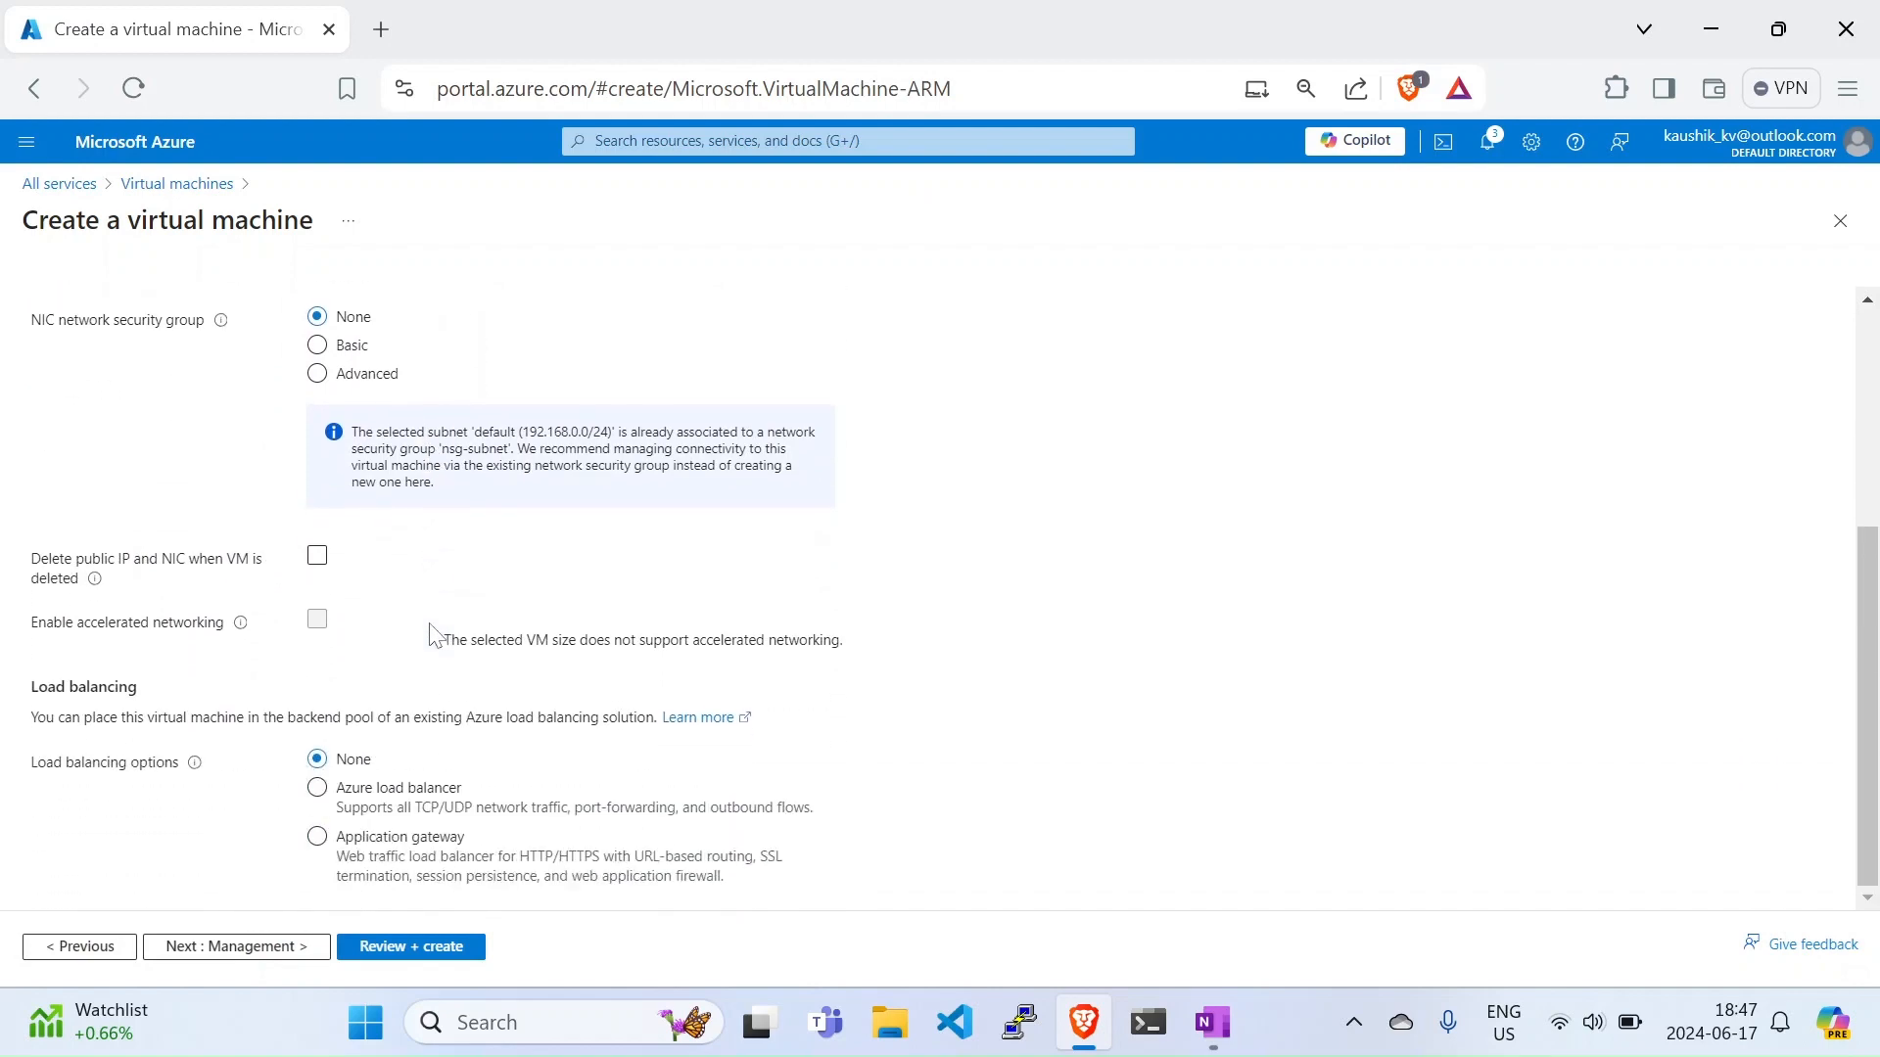
scroll(368, 744, "up", 4)
left_click(315, 309)
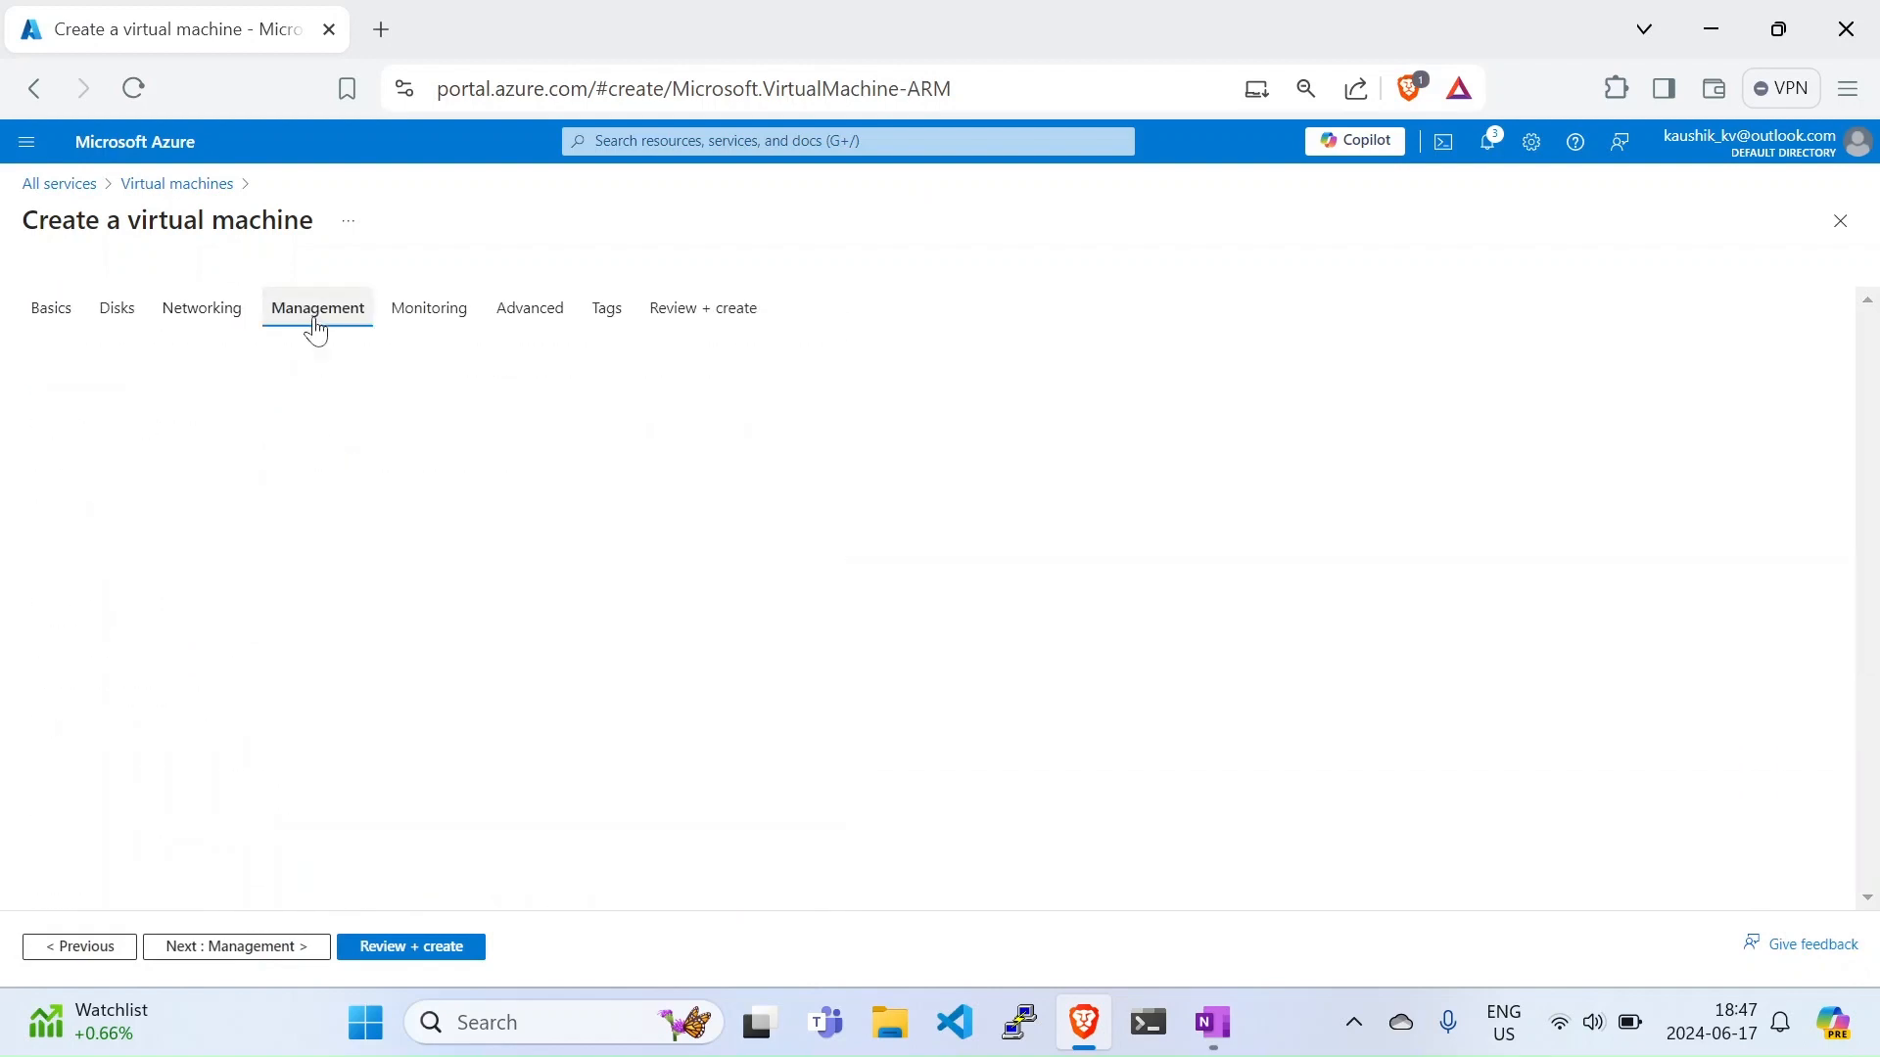
scroll(402, 663, "down", 3)
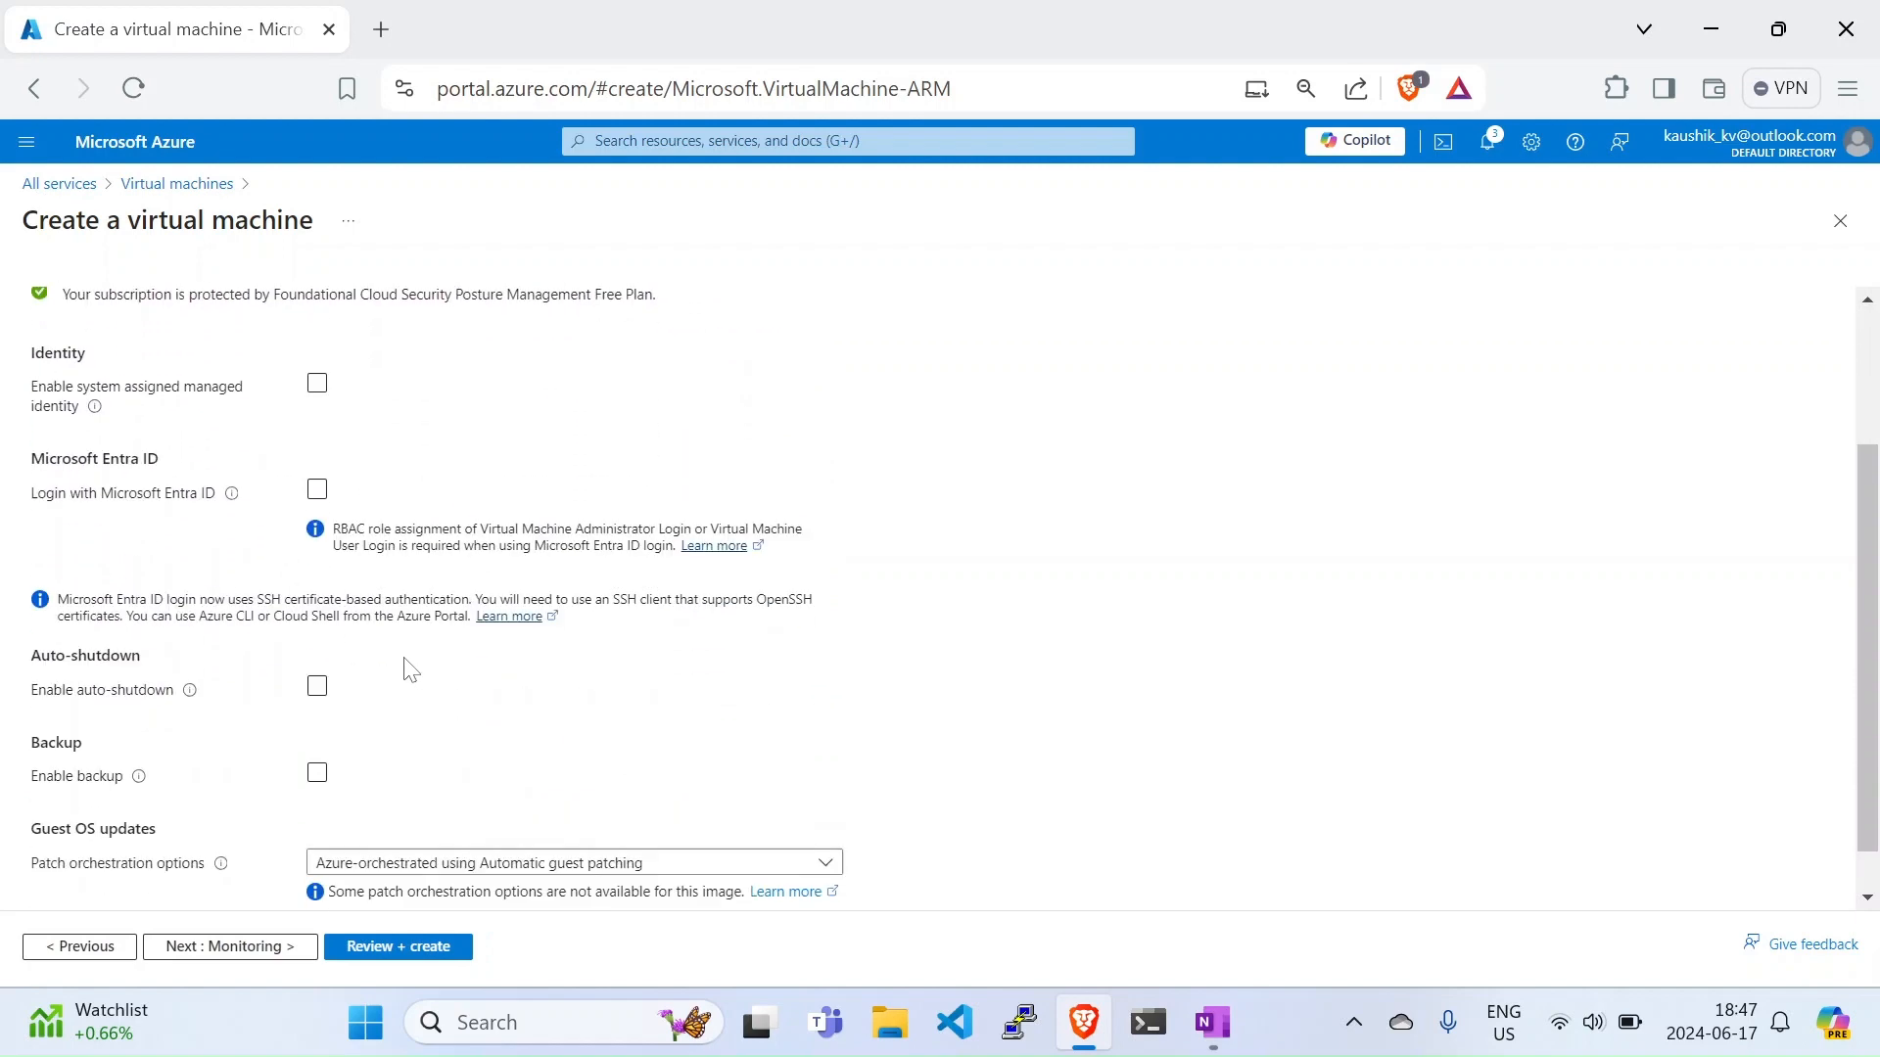
Step: Disable boot diagnostics in the monitoring options of the new virtual machine
scroll(409, 634, "up", 3)
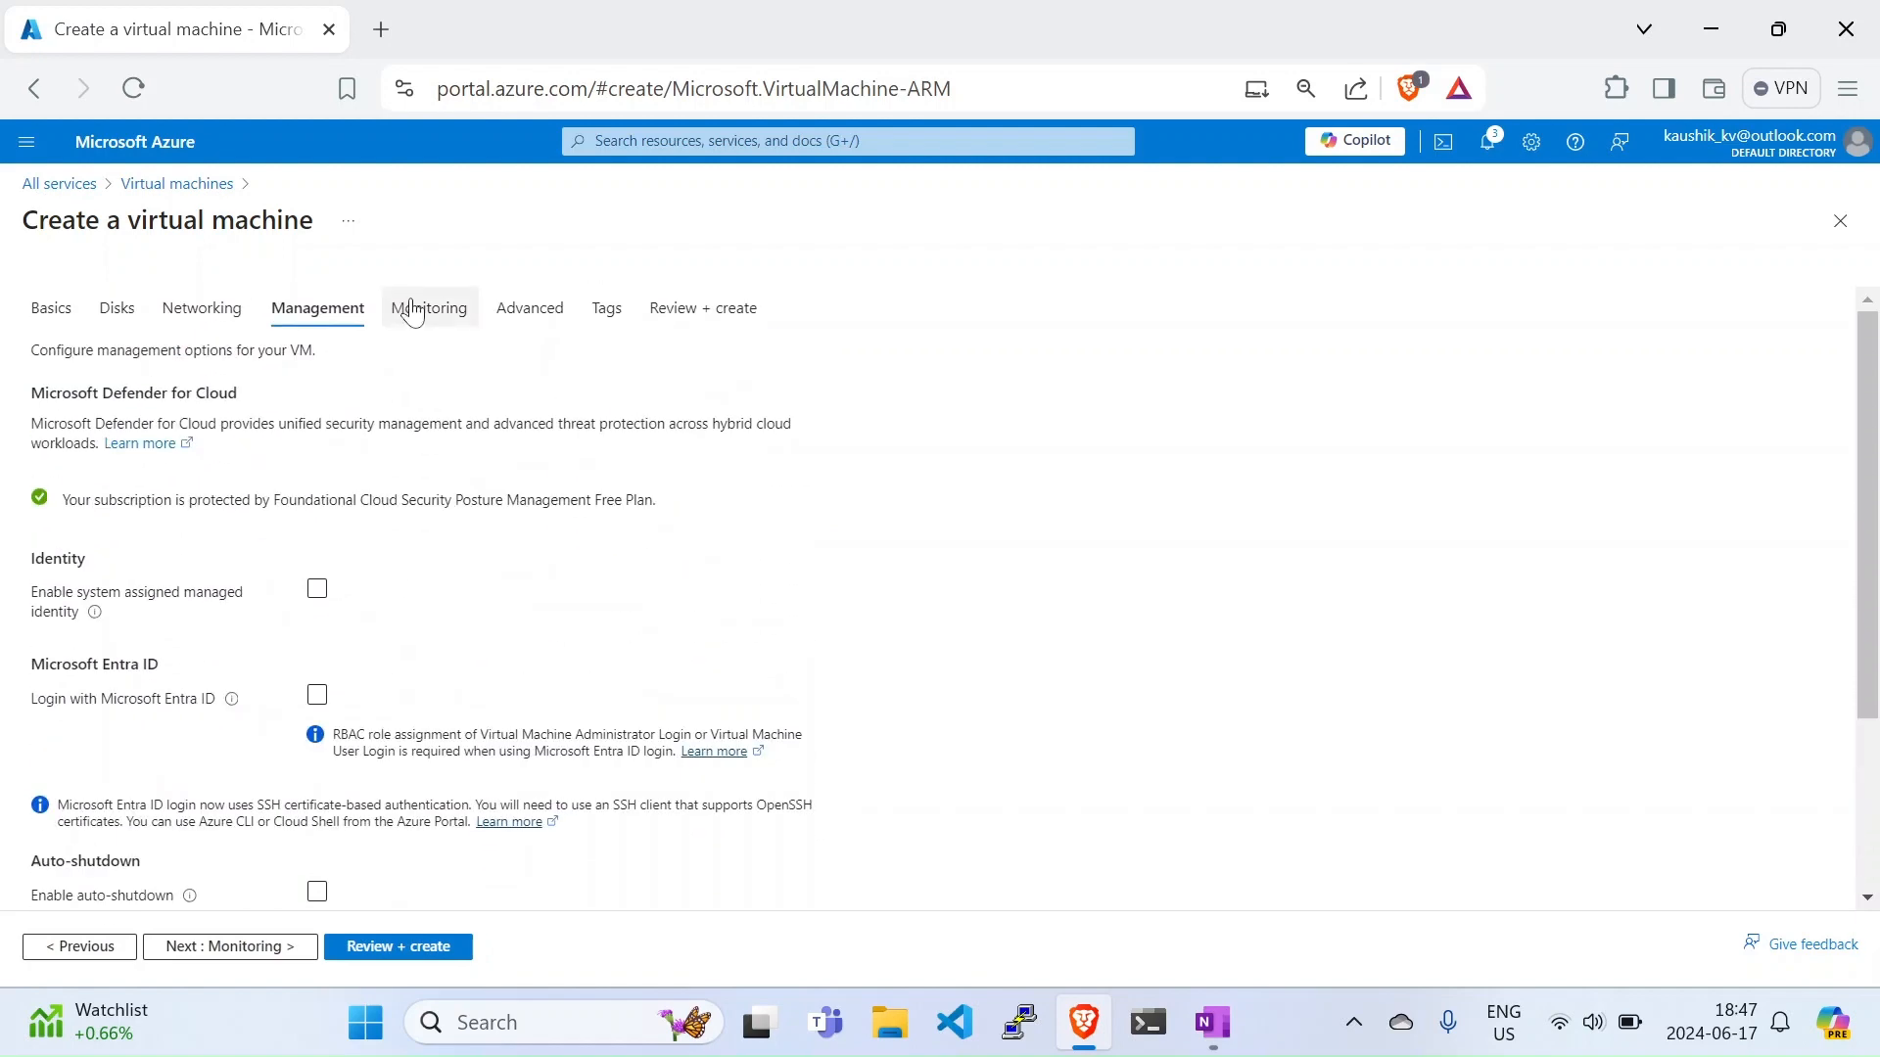
left_click(409, 308)
left_click(377, 570)
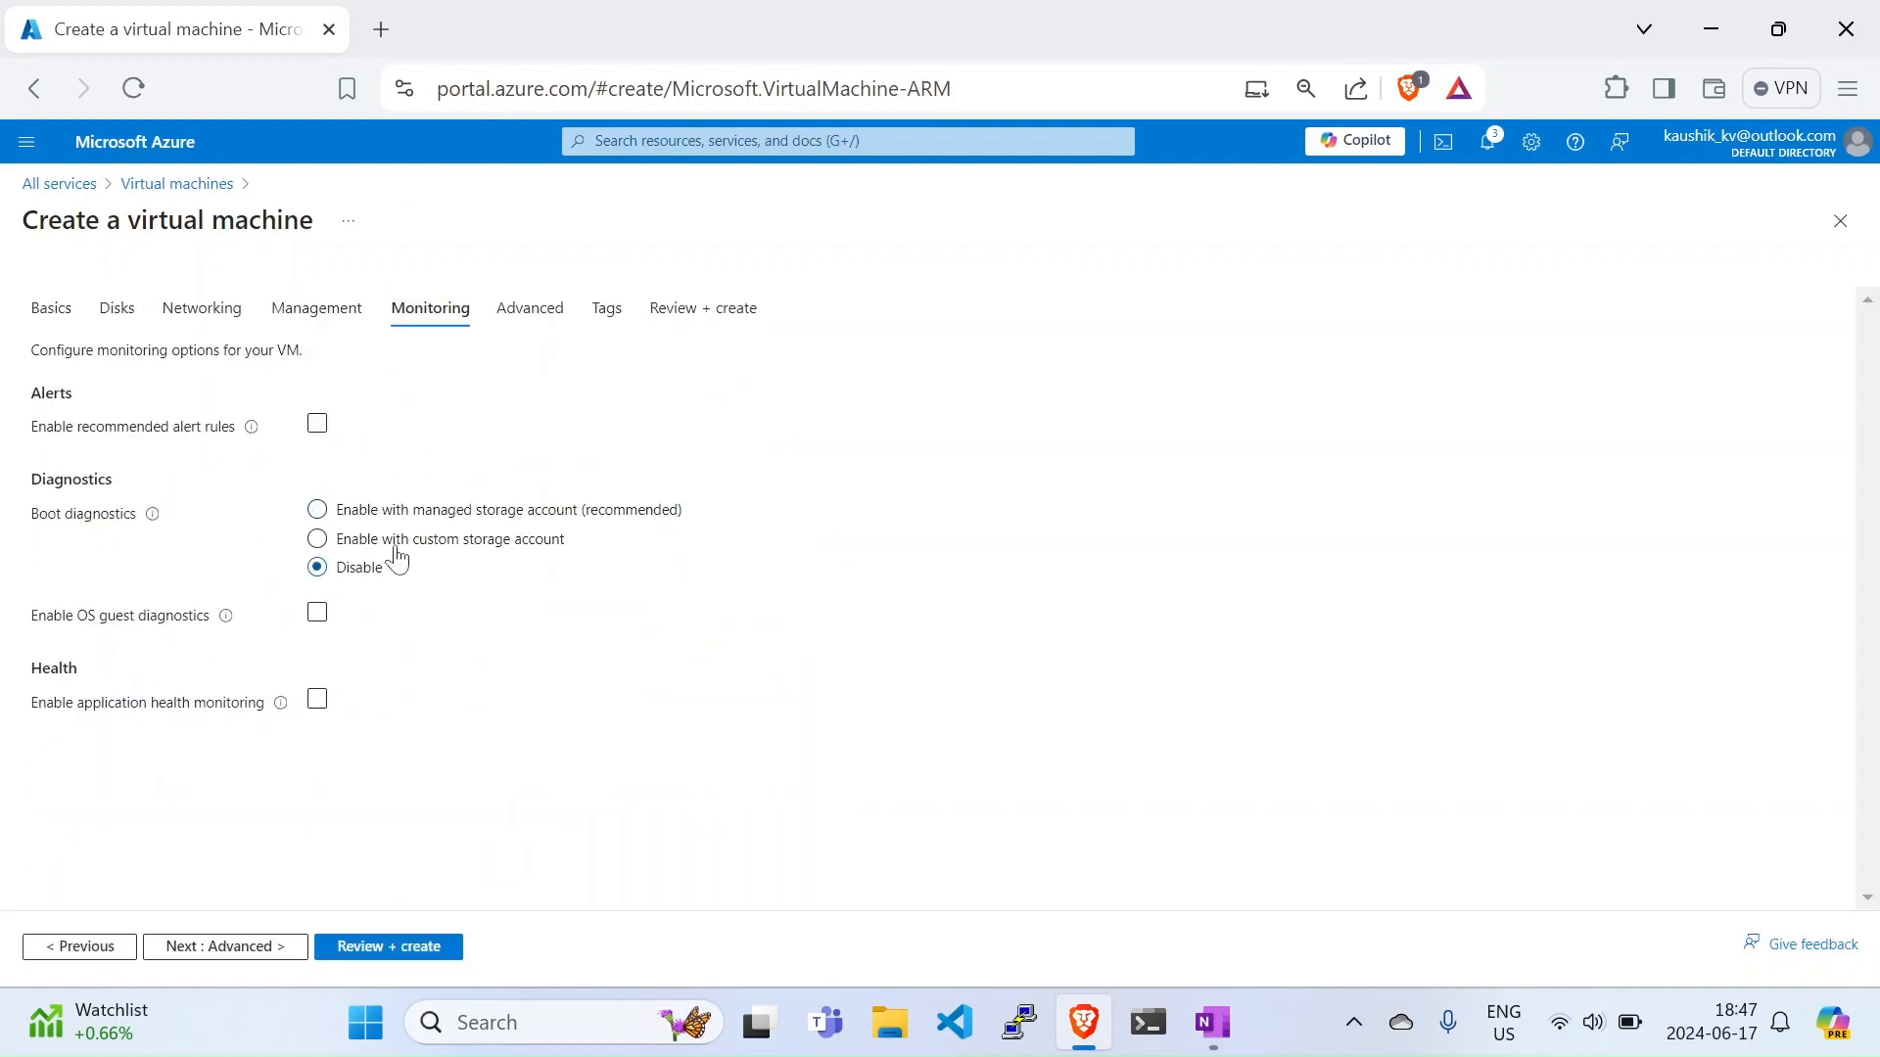
Step: Review the advanced, disk and basic settings of the new virtual machine before submitting it
left_click(538, 313)
scroll(565, 605, "down", 10)
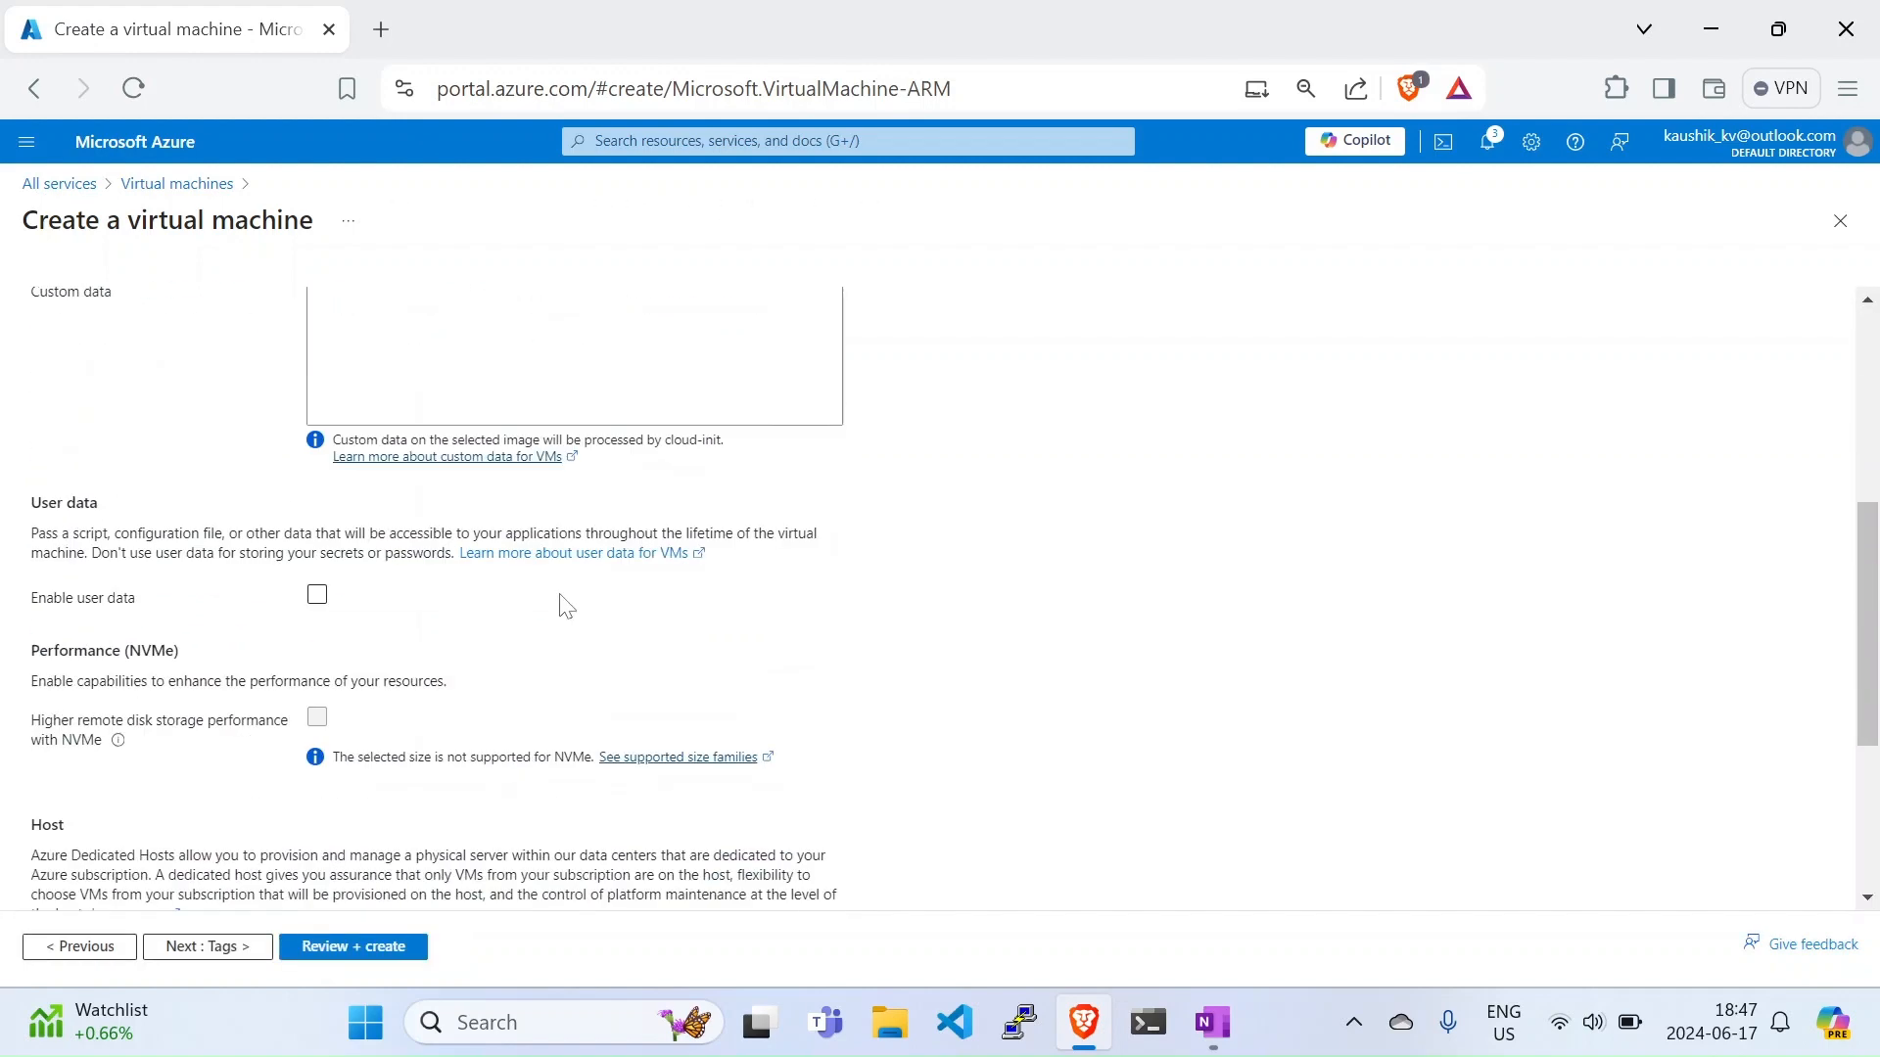
scroll(558, 607, "up", 10)
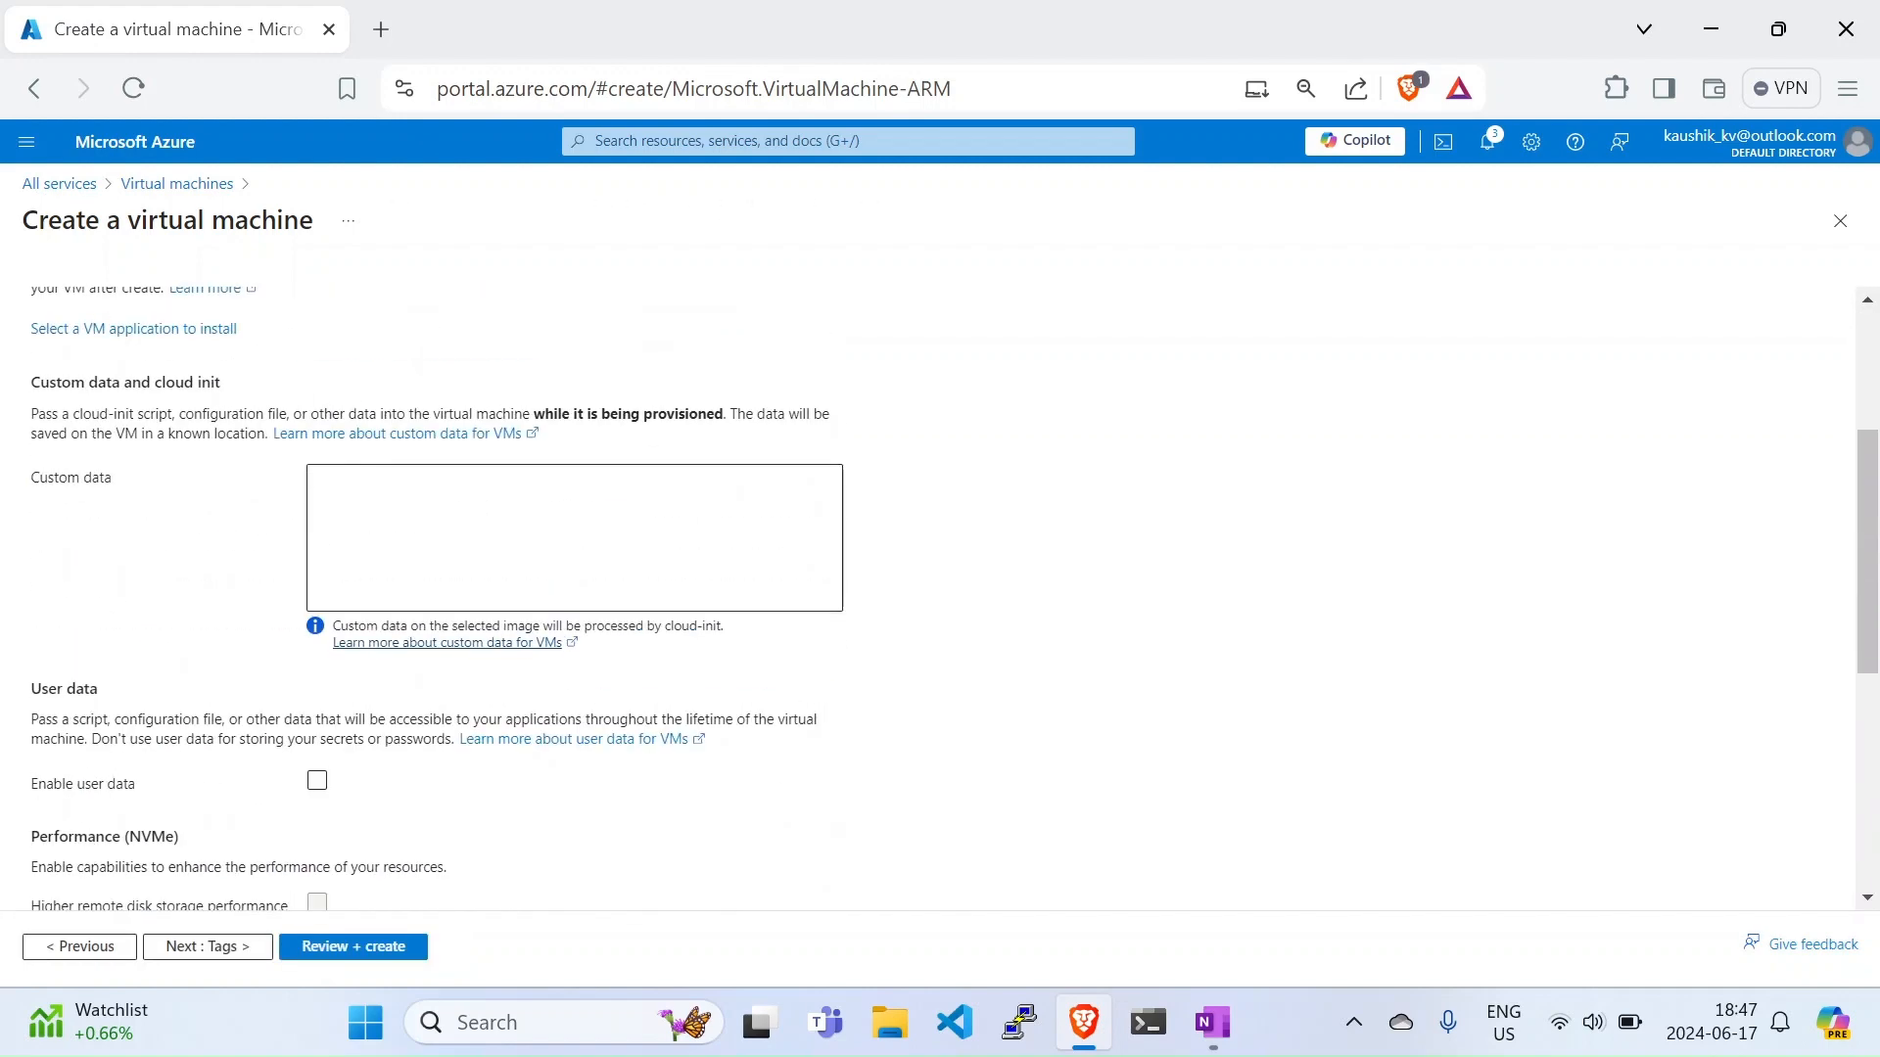
left_click(104, 311)
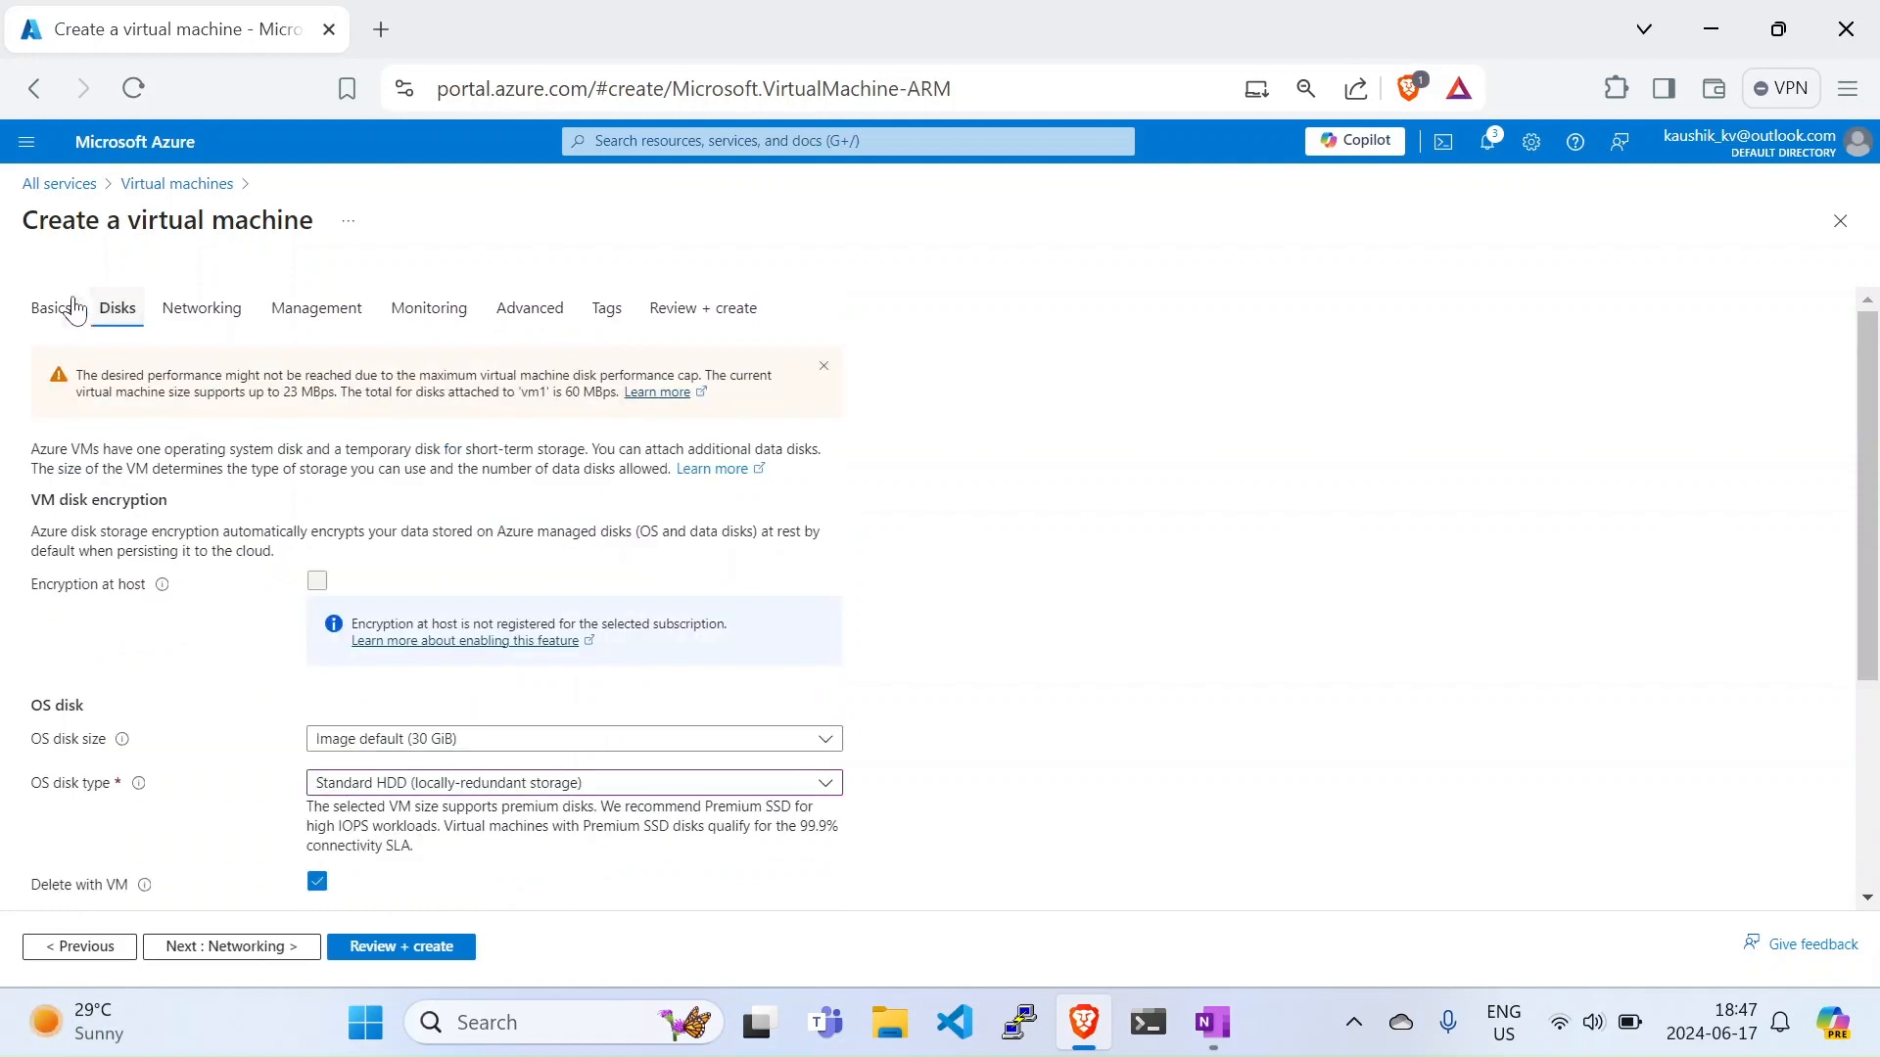
scroll(192, 795, "down", 3)
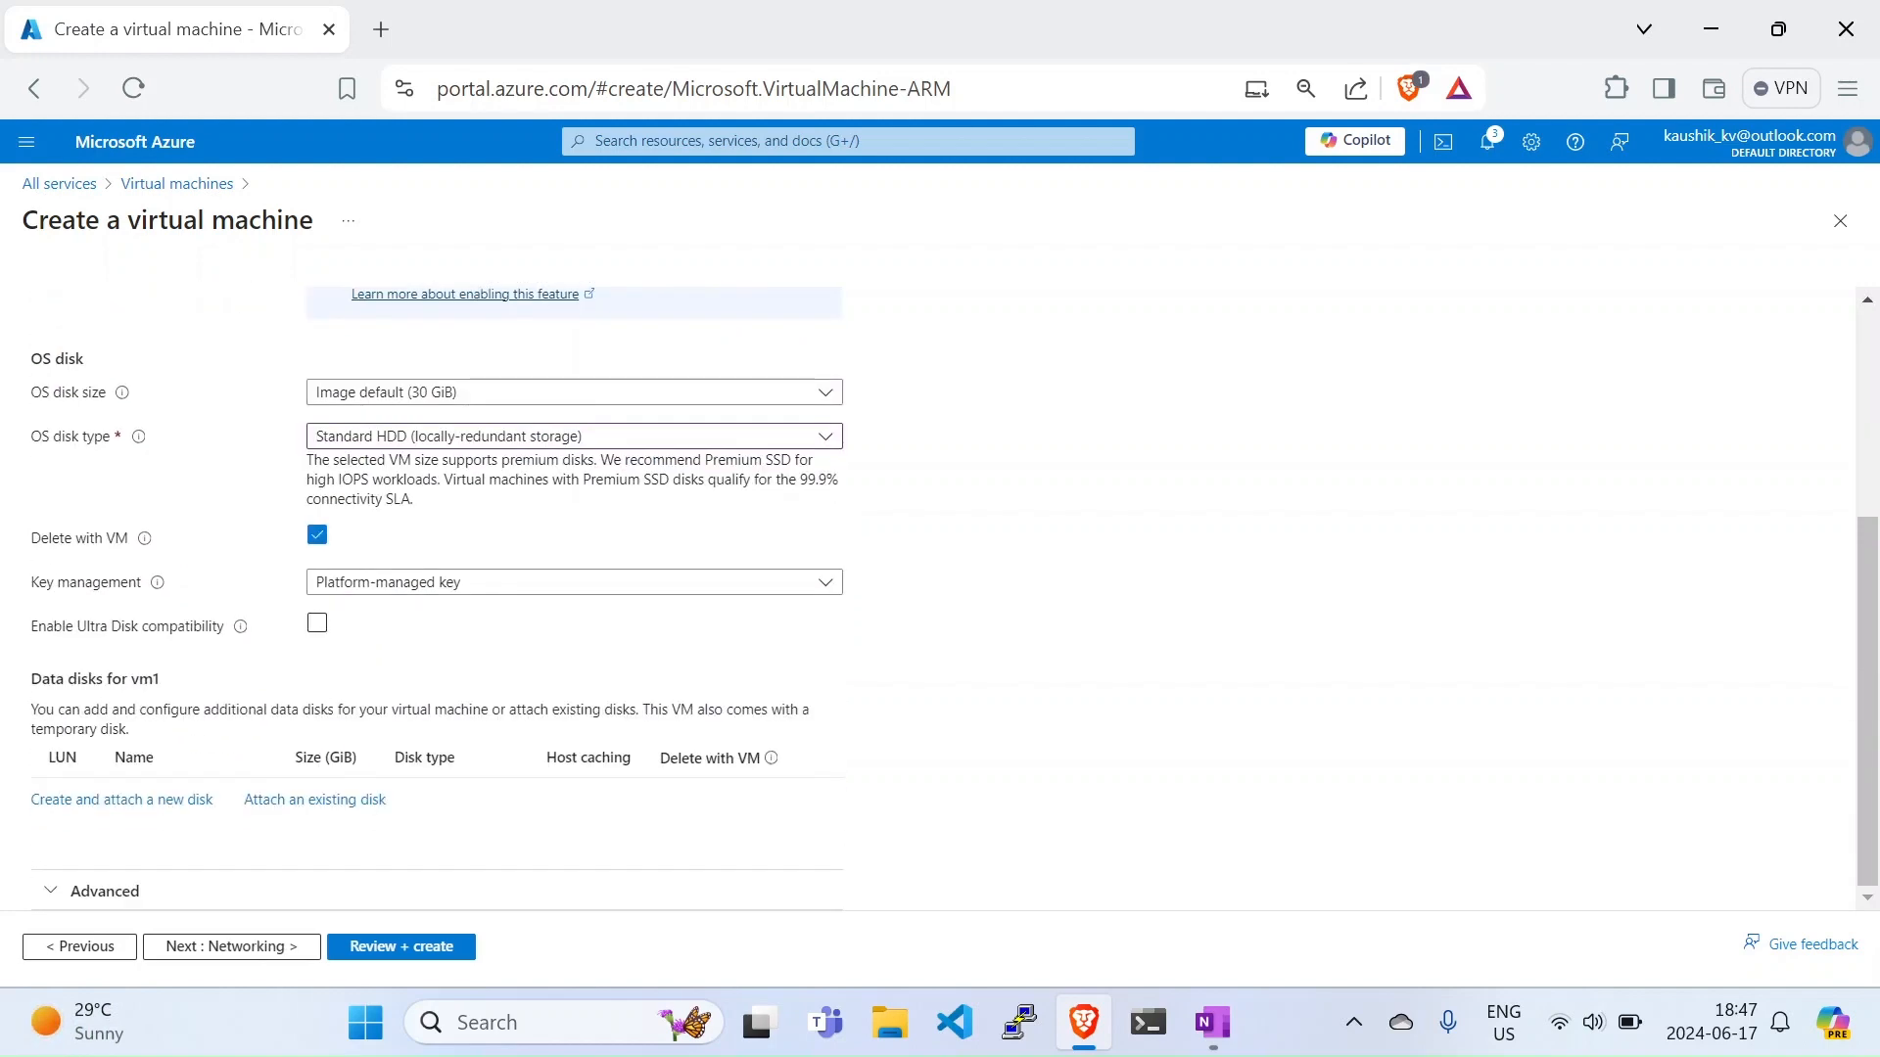
scroll(54, 347, "up", 5)
left_click(51, 312)
scroll(267, 675, "down", 7)
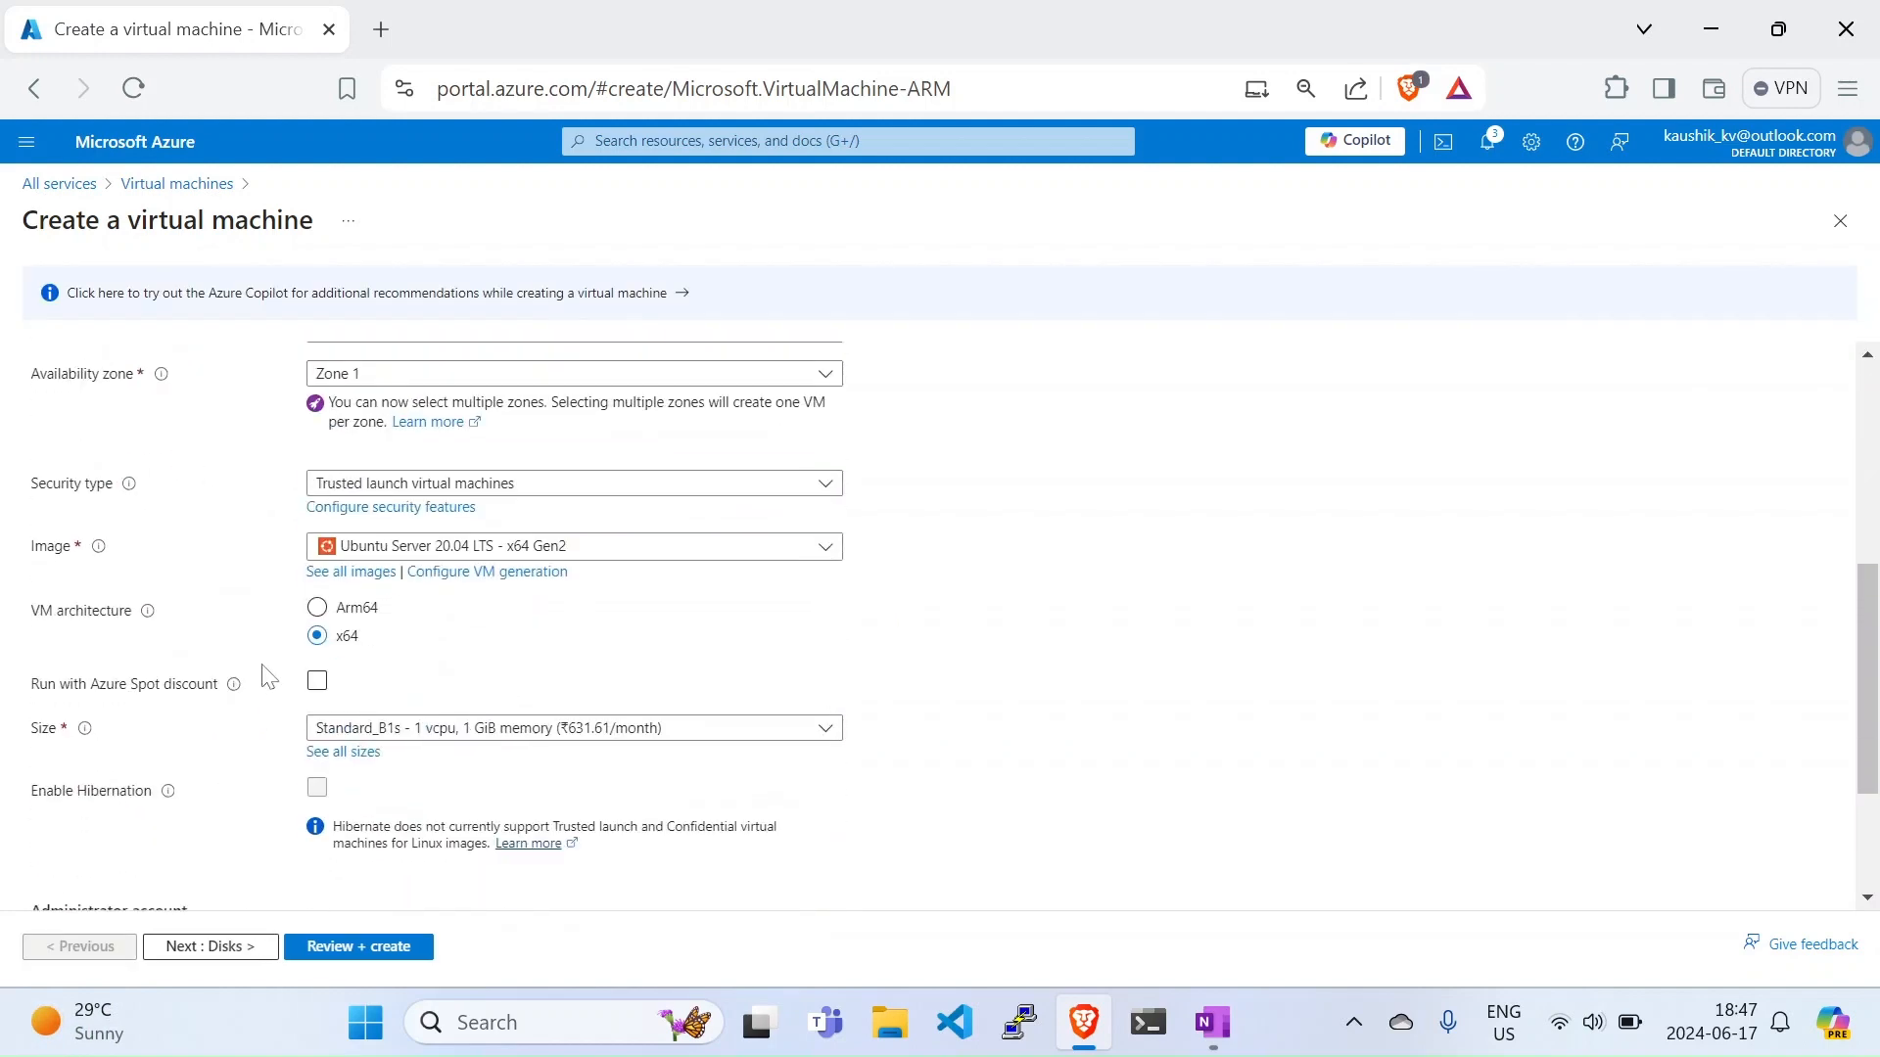
scroll(267, 675, "up", 7)
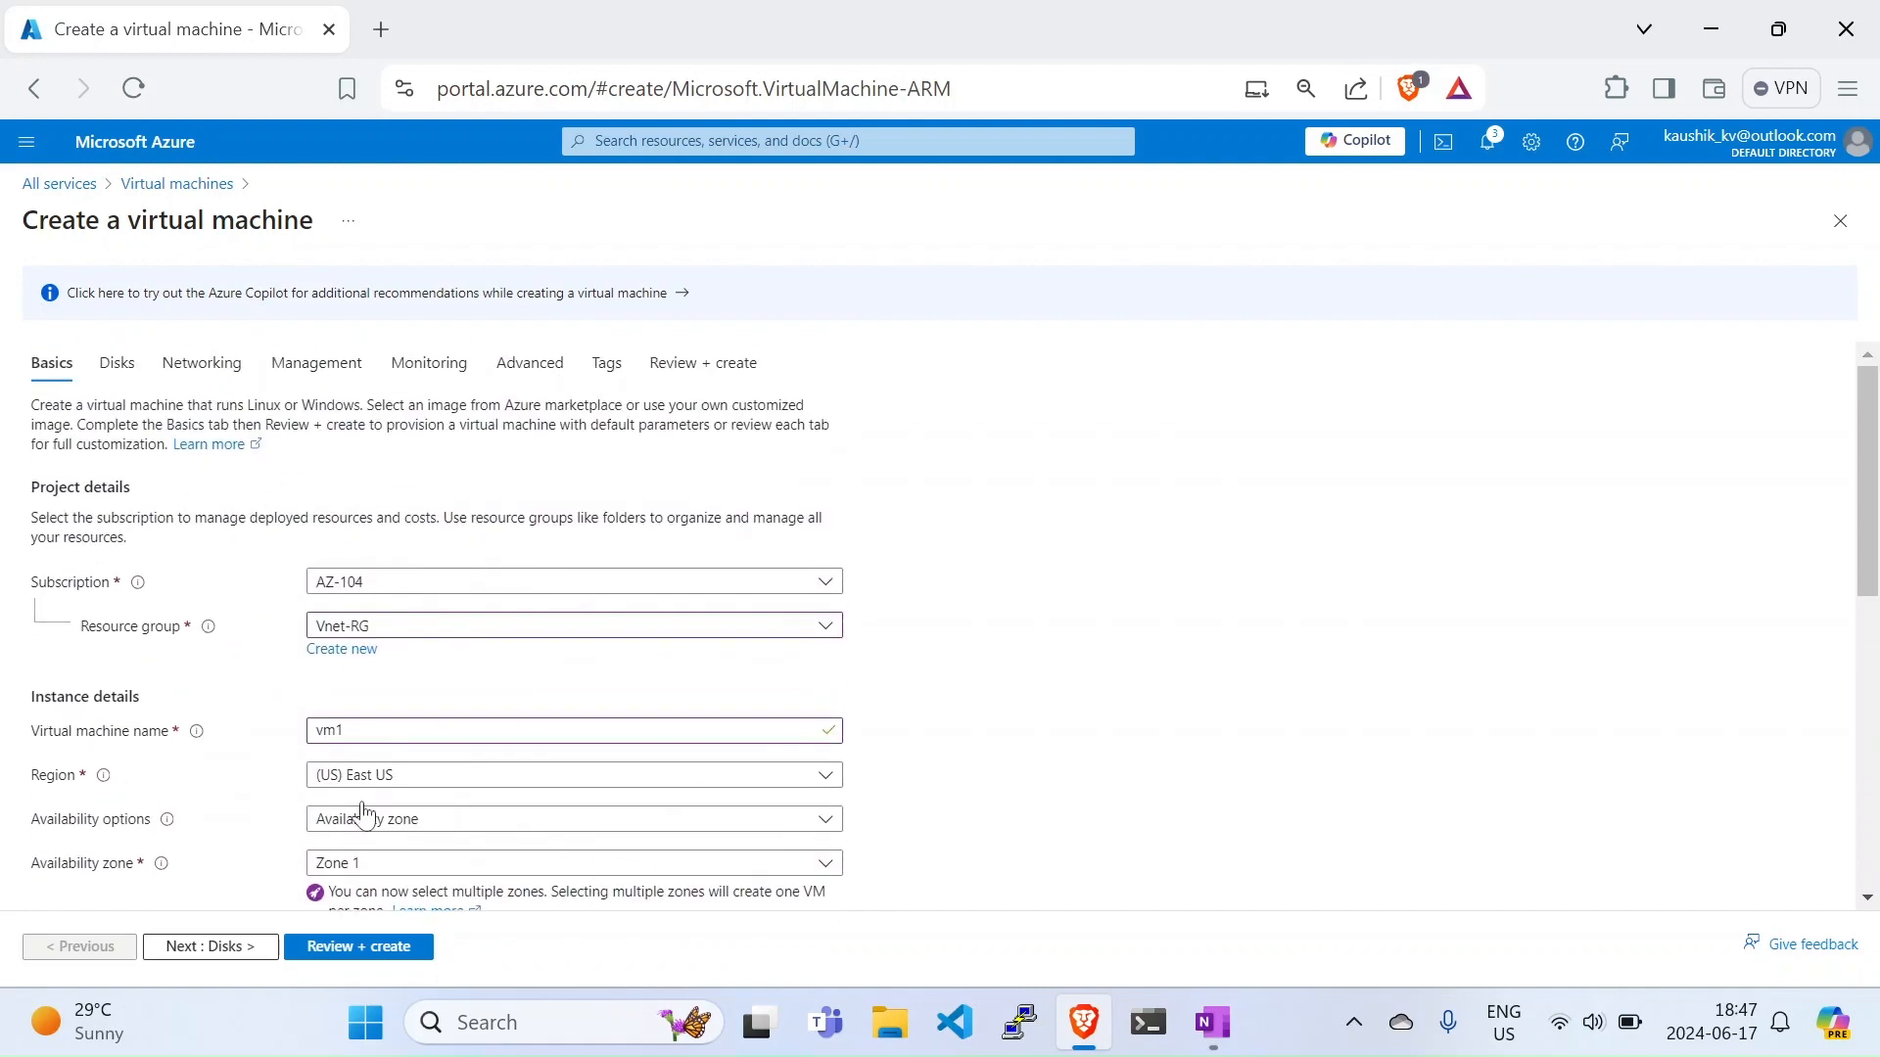
Step: Validate the configuration of vm1, review its summary and create the virtual machine
left_click(359, 947)
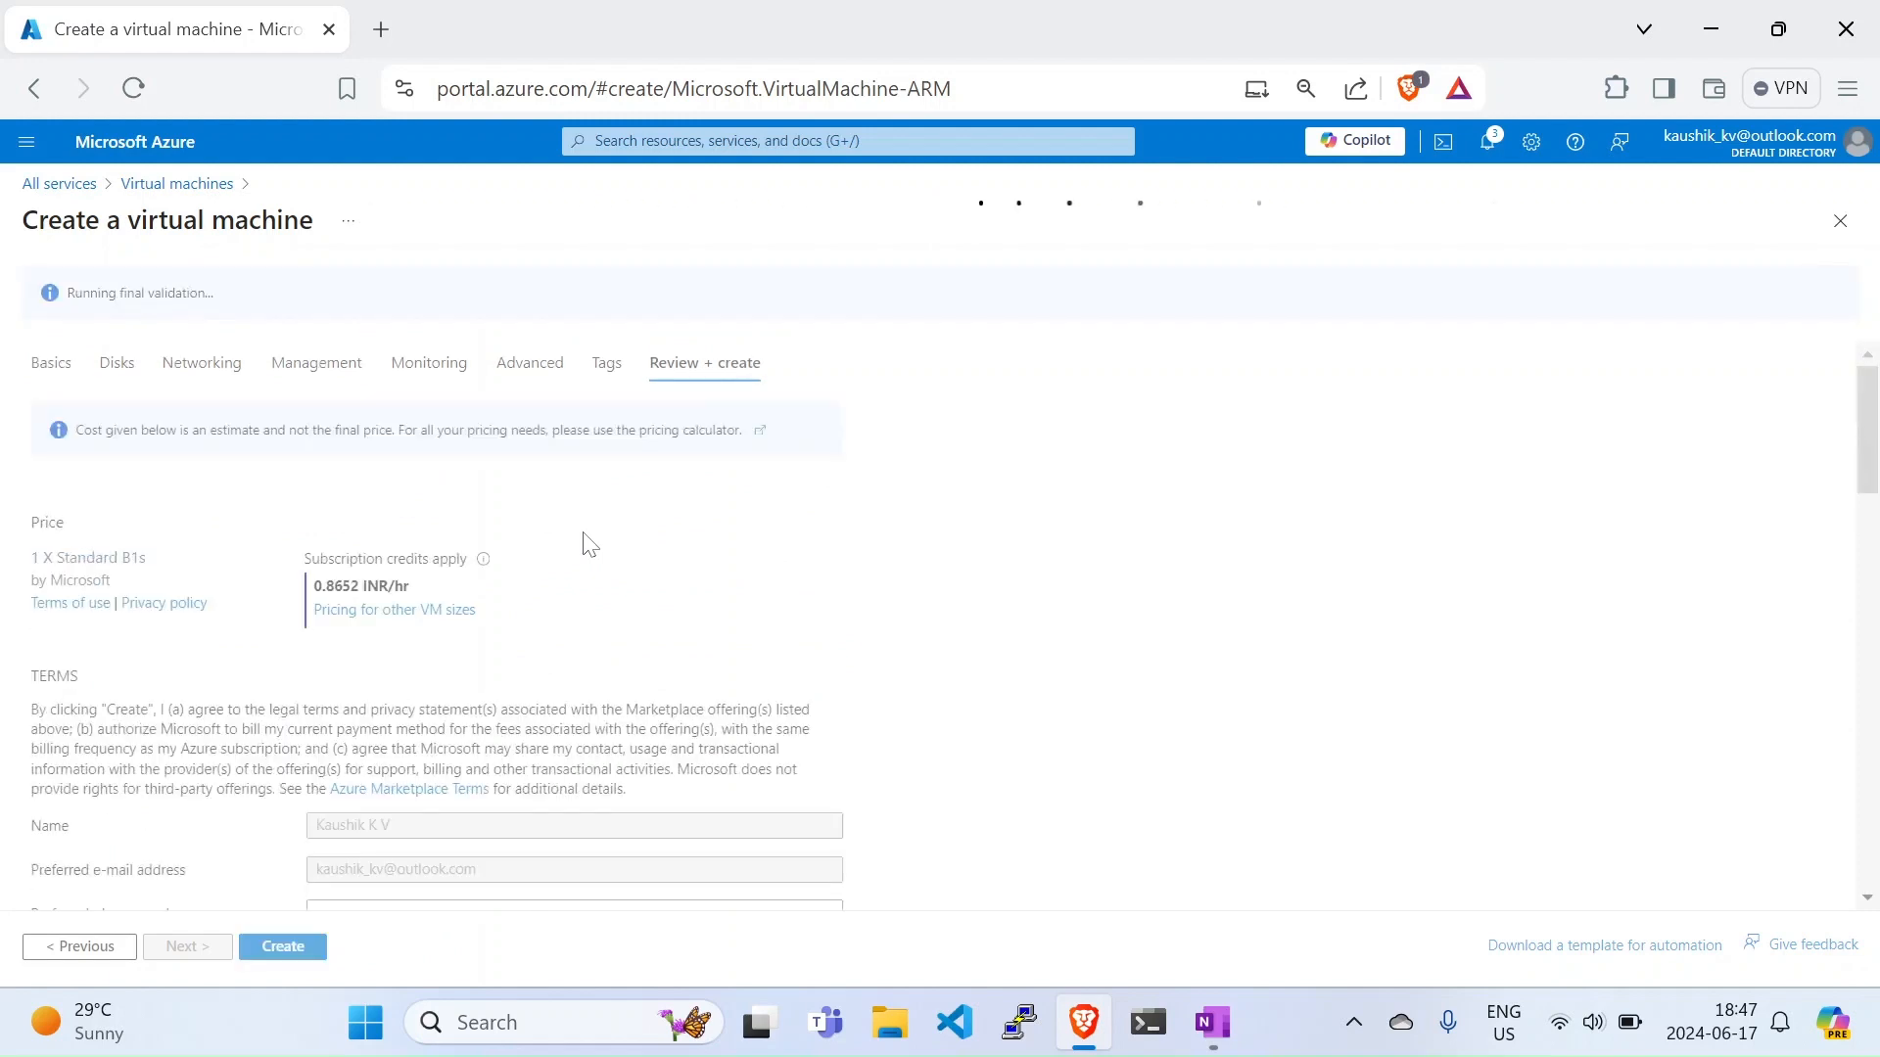
scroll(475, 730, "down", 4)
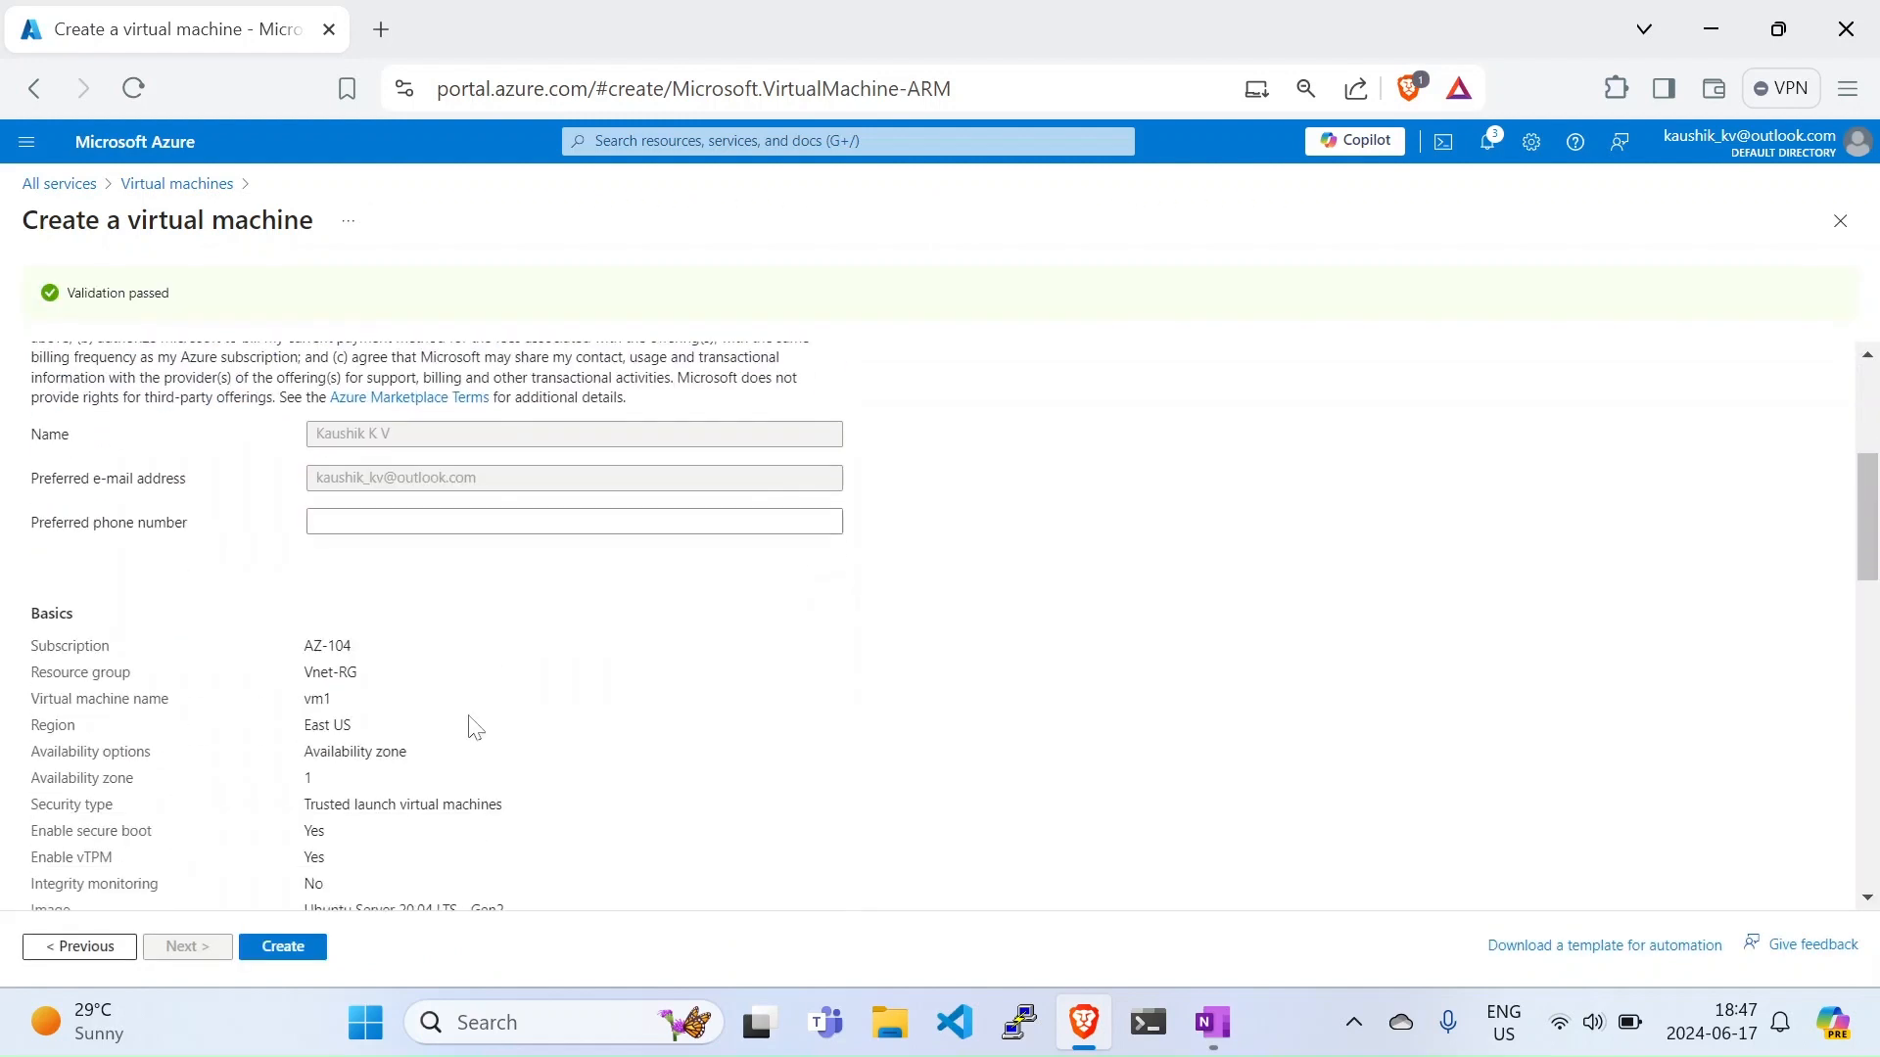
left_click(283, 946)
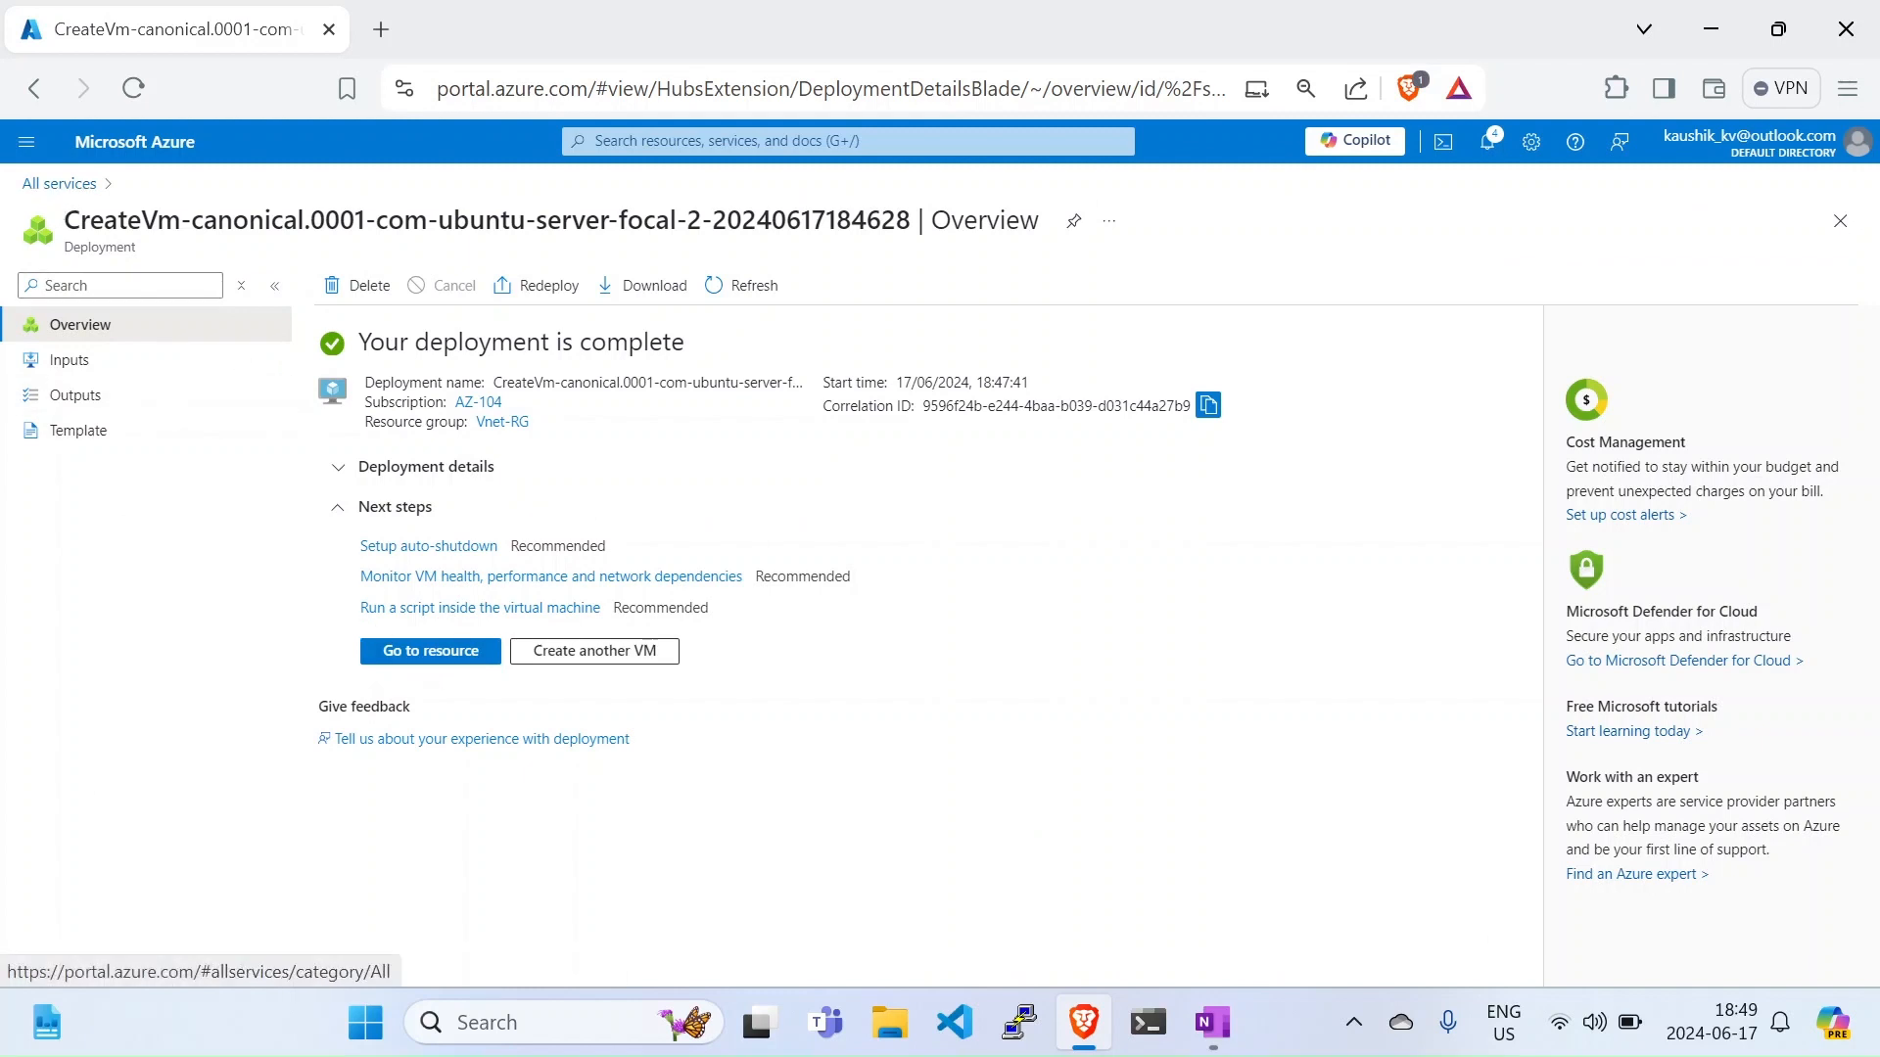
Step: Open vm1 from the list of virtual machines and show its network settings
left_click(67, 186)
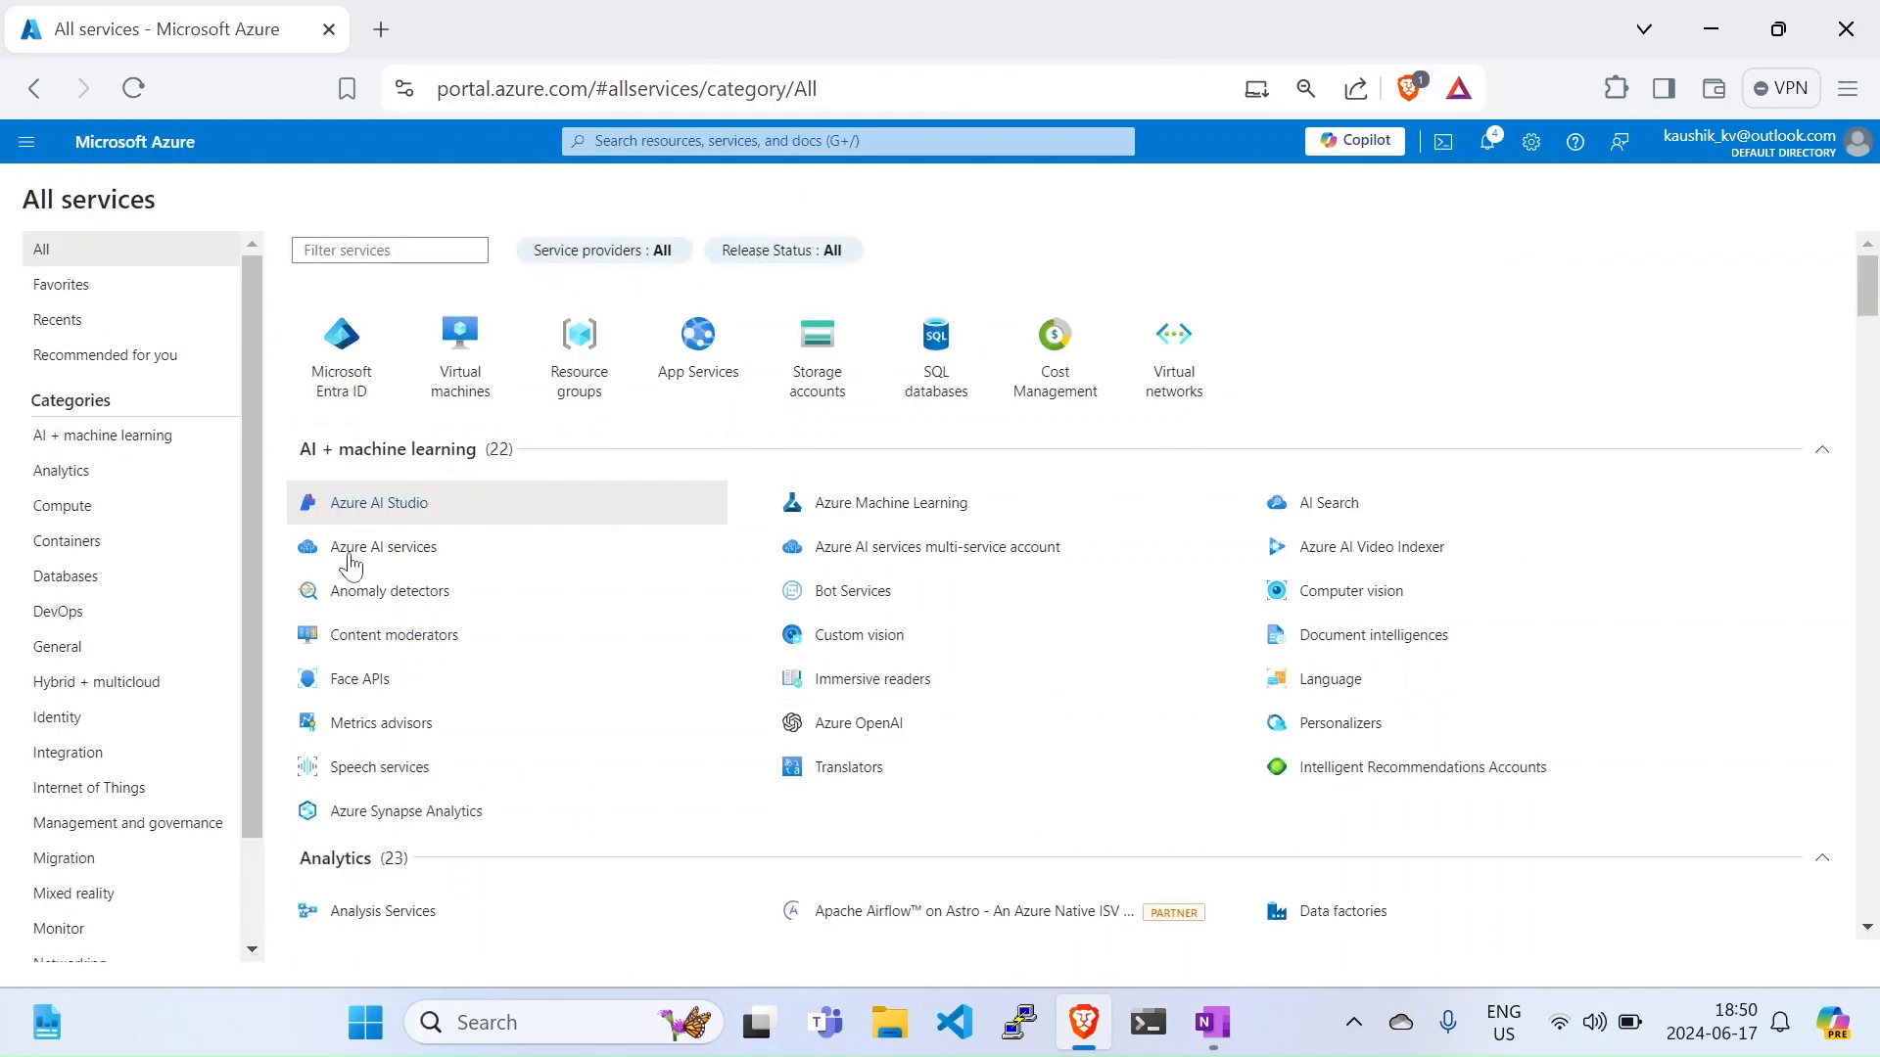
left_click(453, 338)
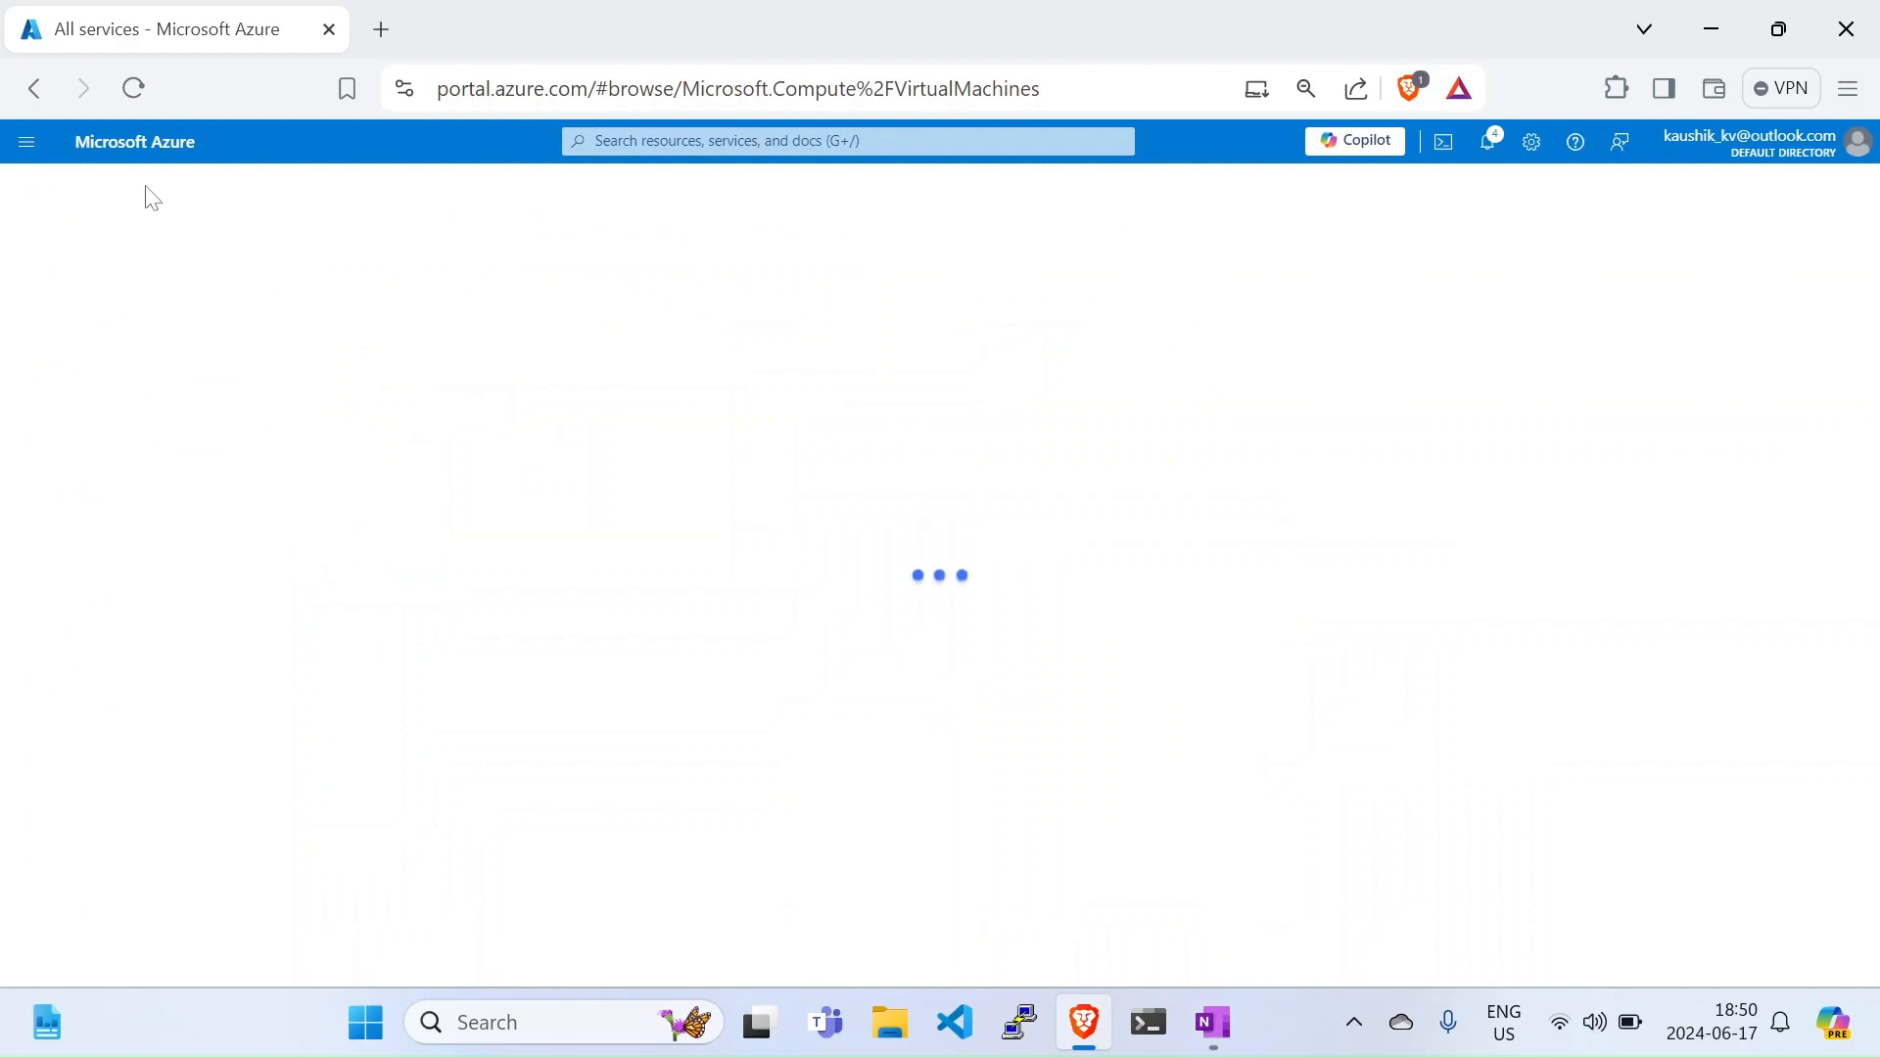
left_click(90, 463)
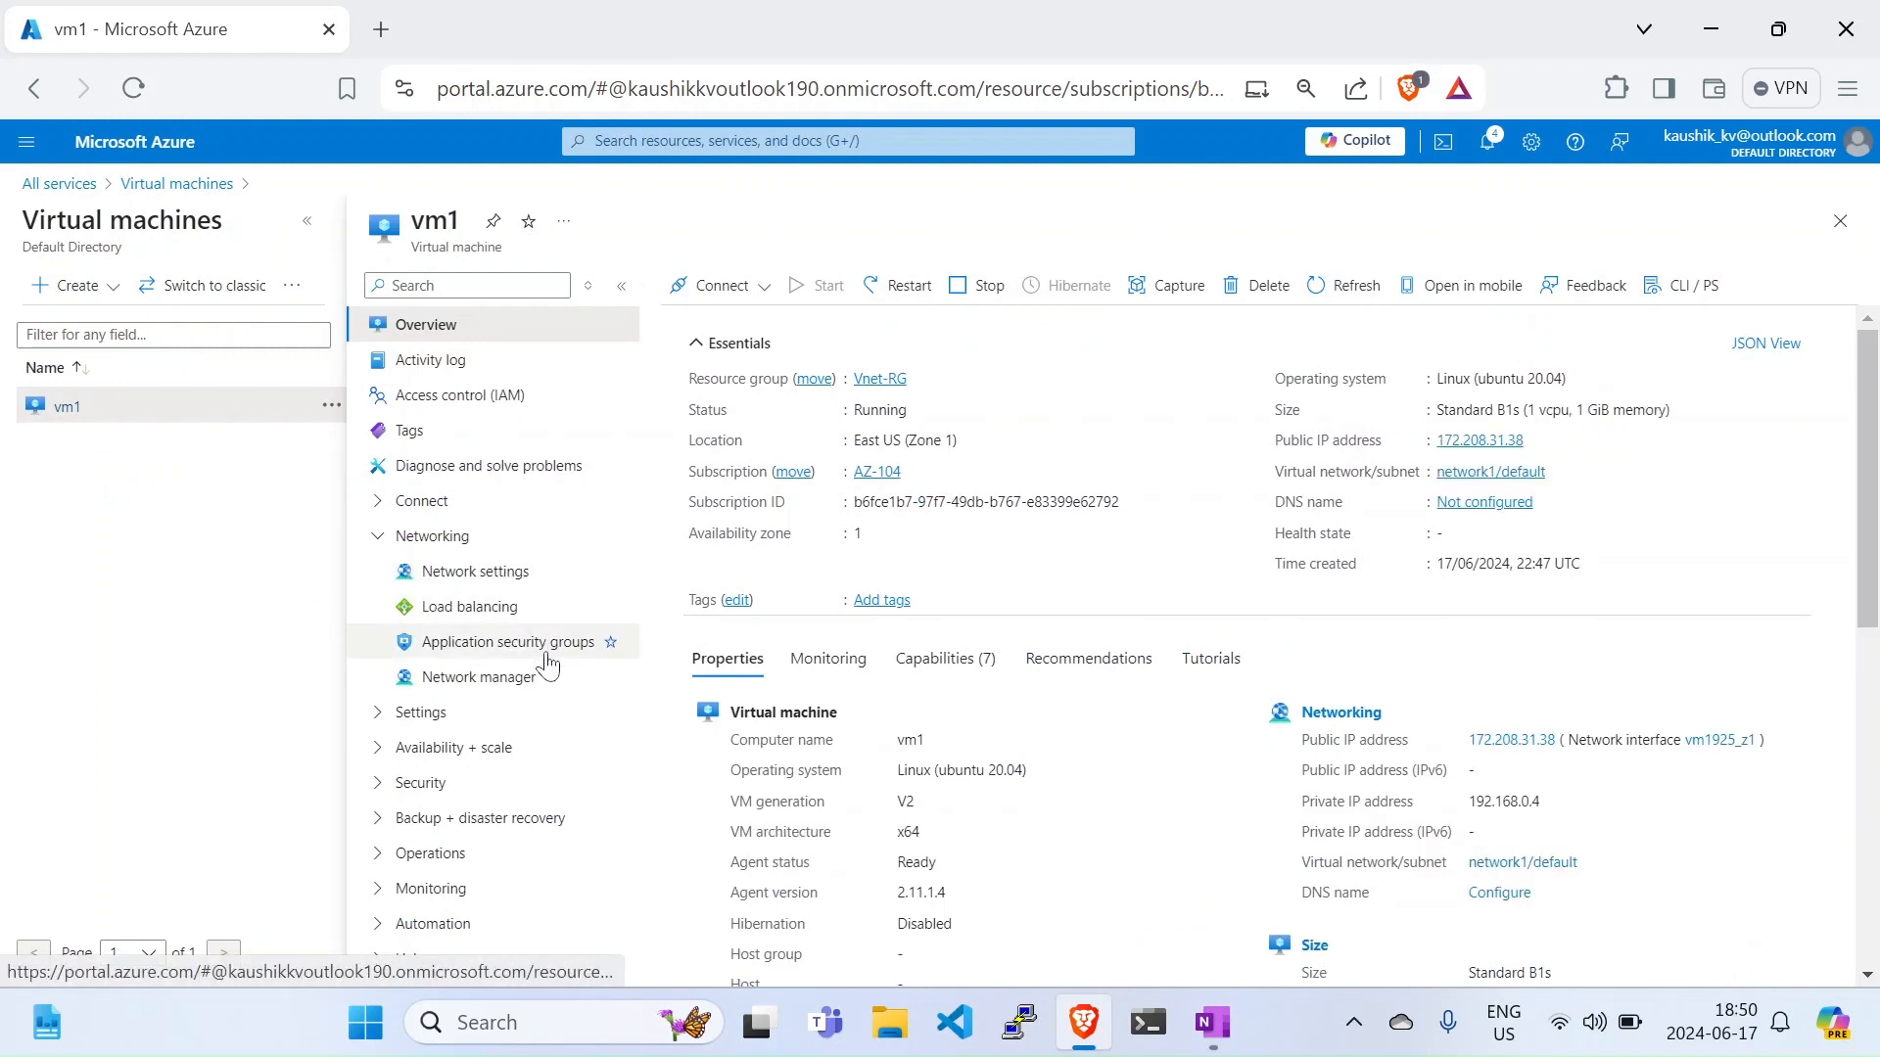
scroll(954, 739, "down", 1)
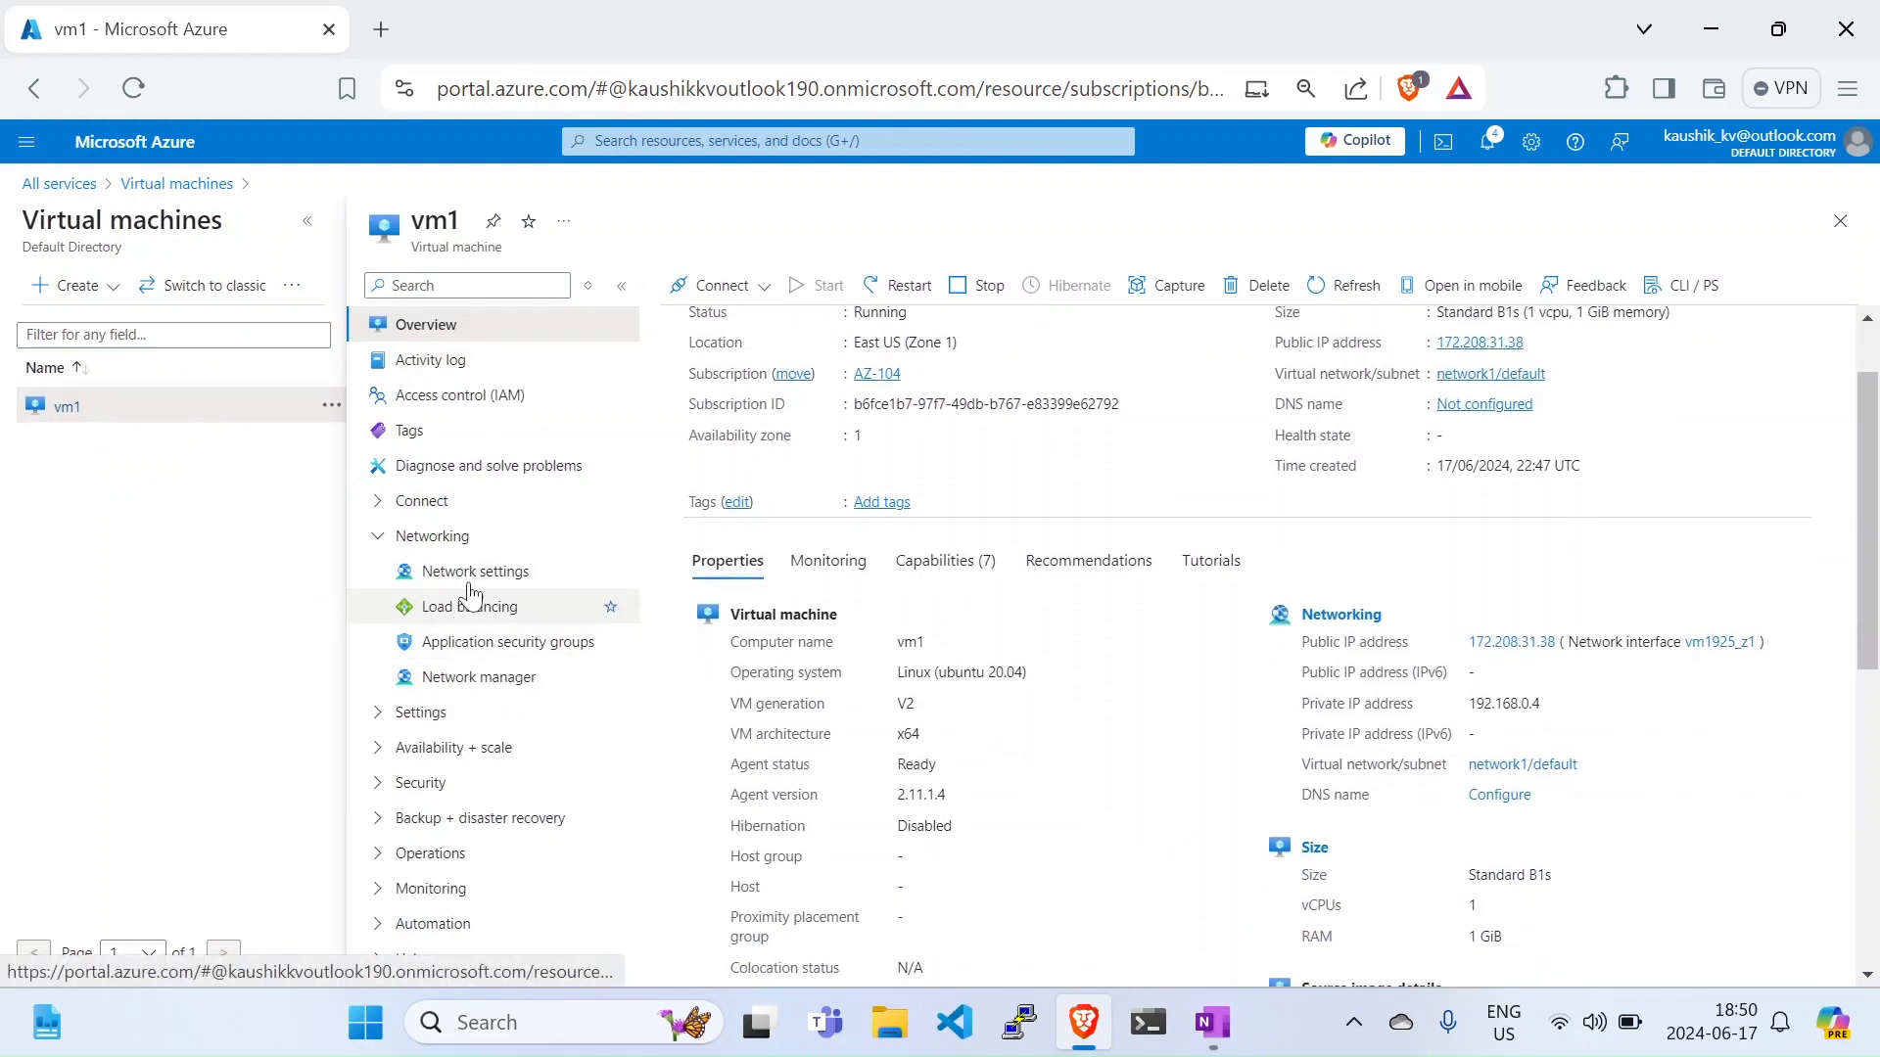
left_click(466, 578)
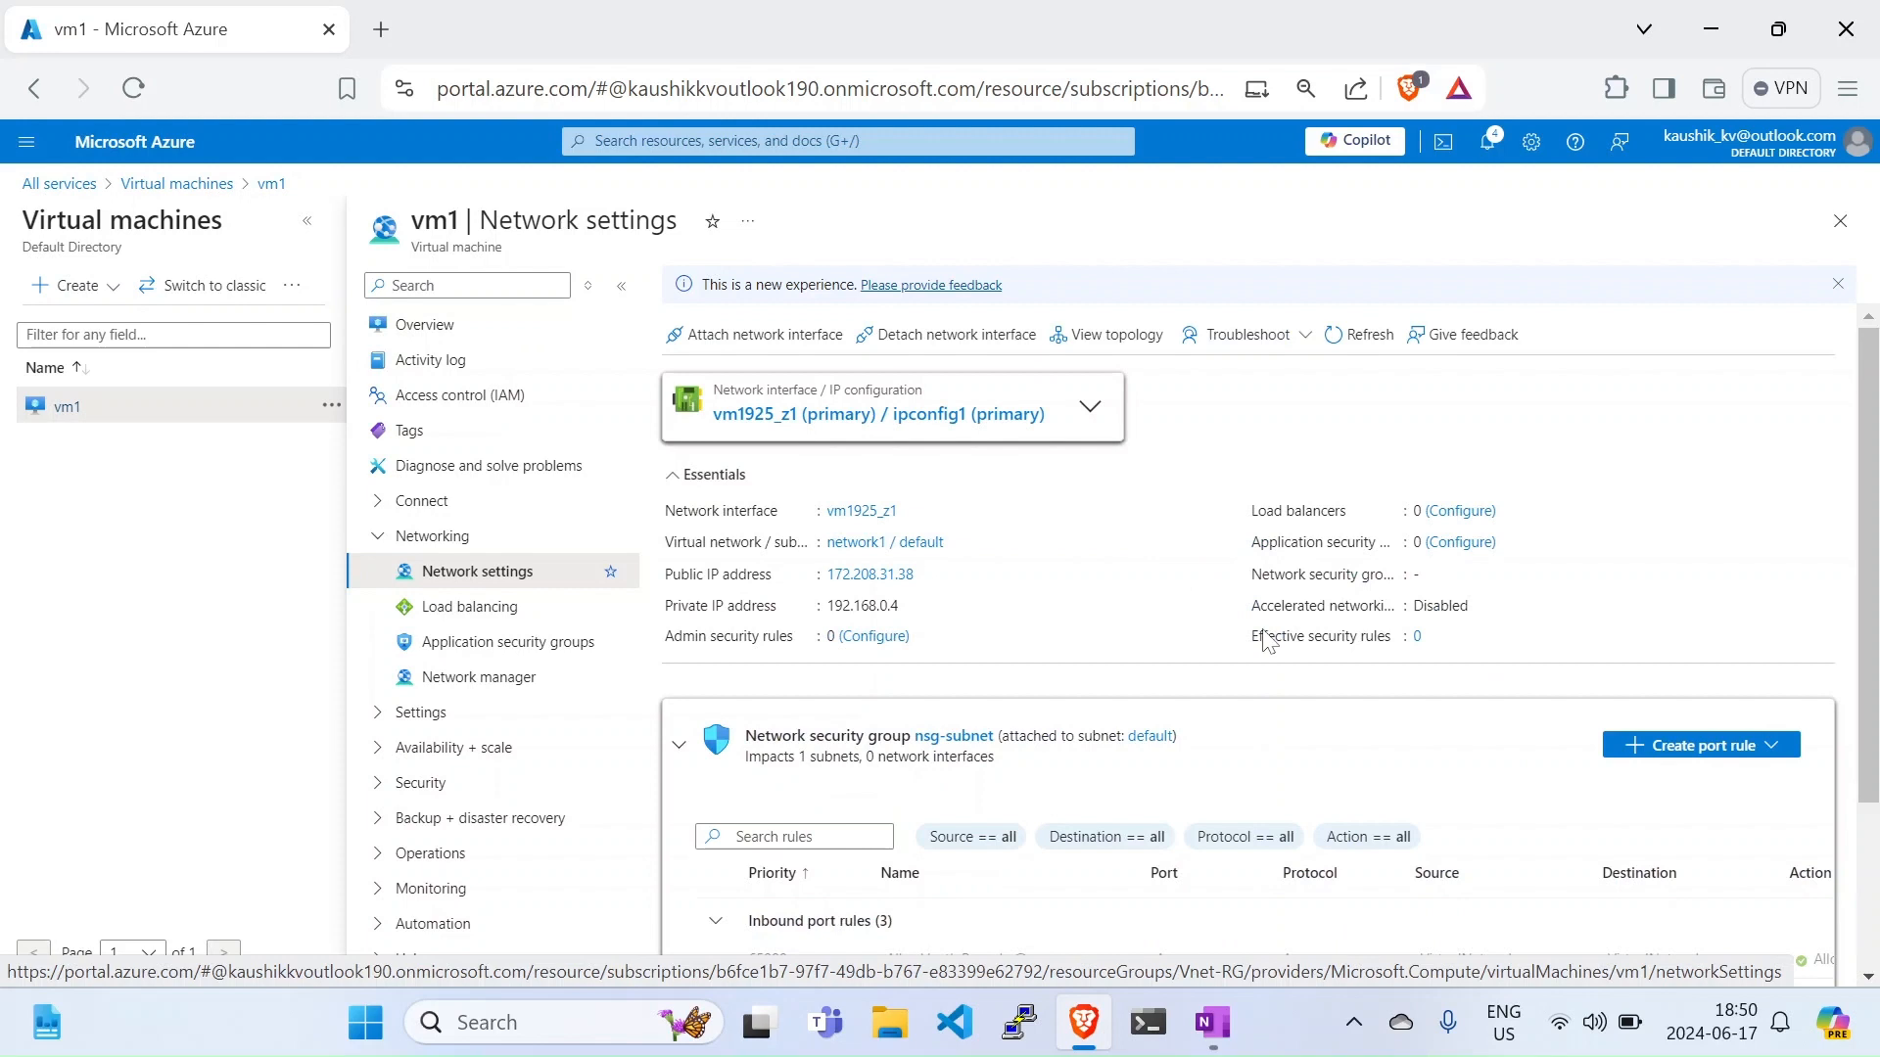
Step: Examine which network security group applies to vm1 and whether it is attached to the subnet or the network interface
scroll(1266, 641, "down", 2)
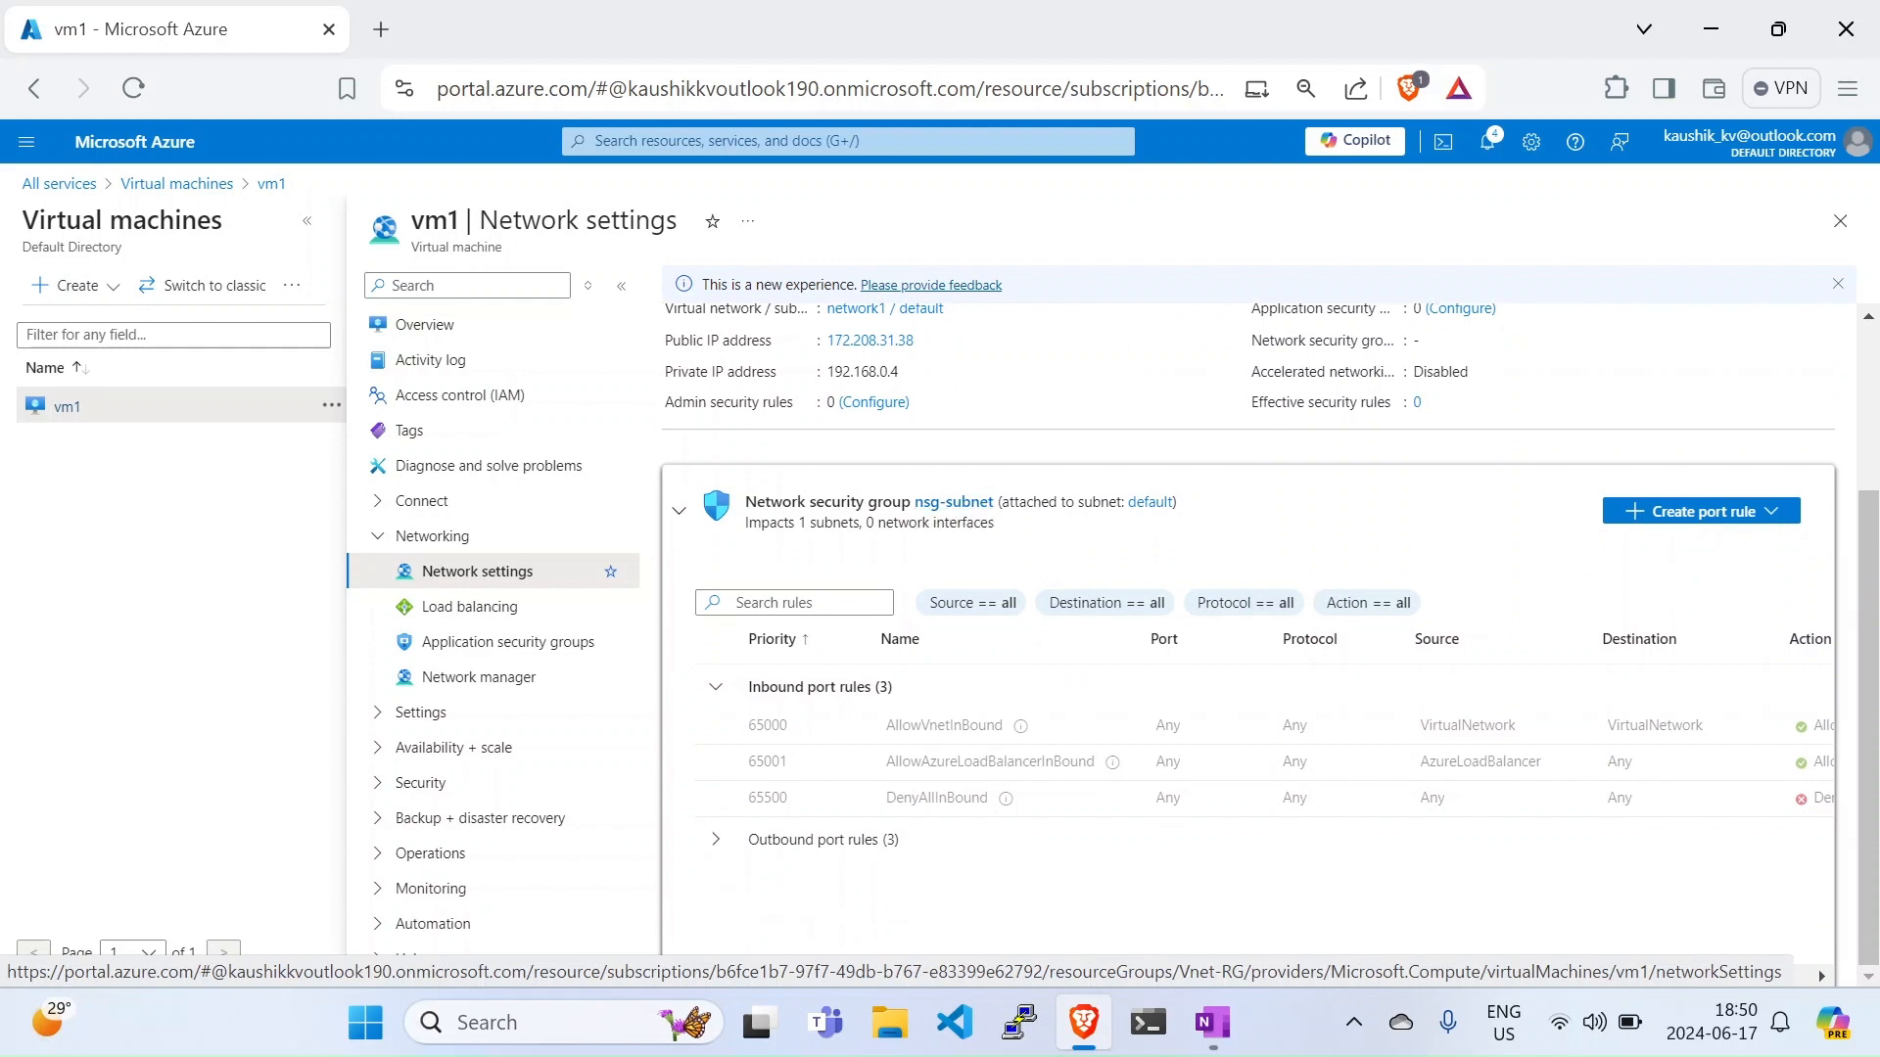
left_click_drag(998, 502, 1026, 501)
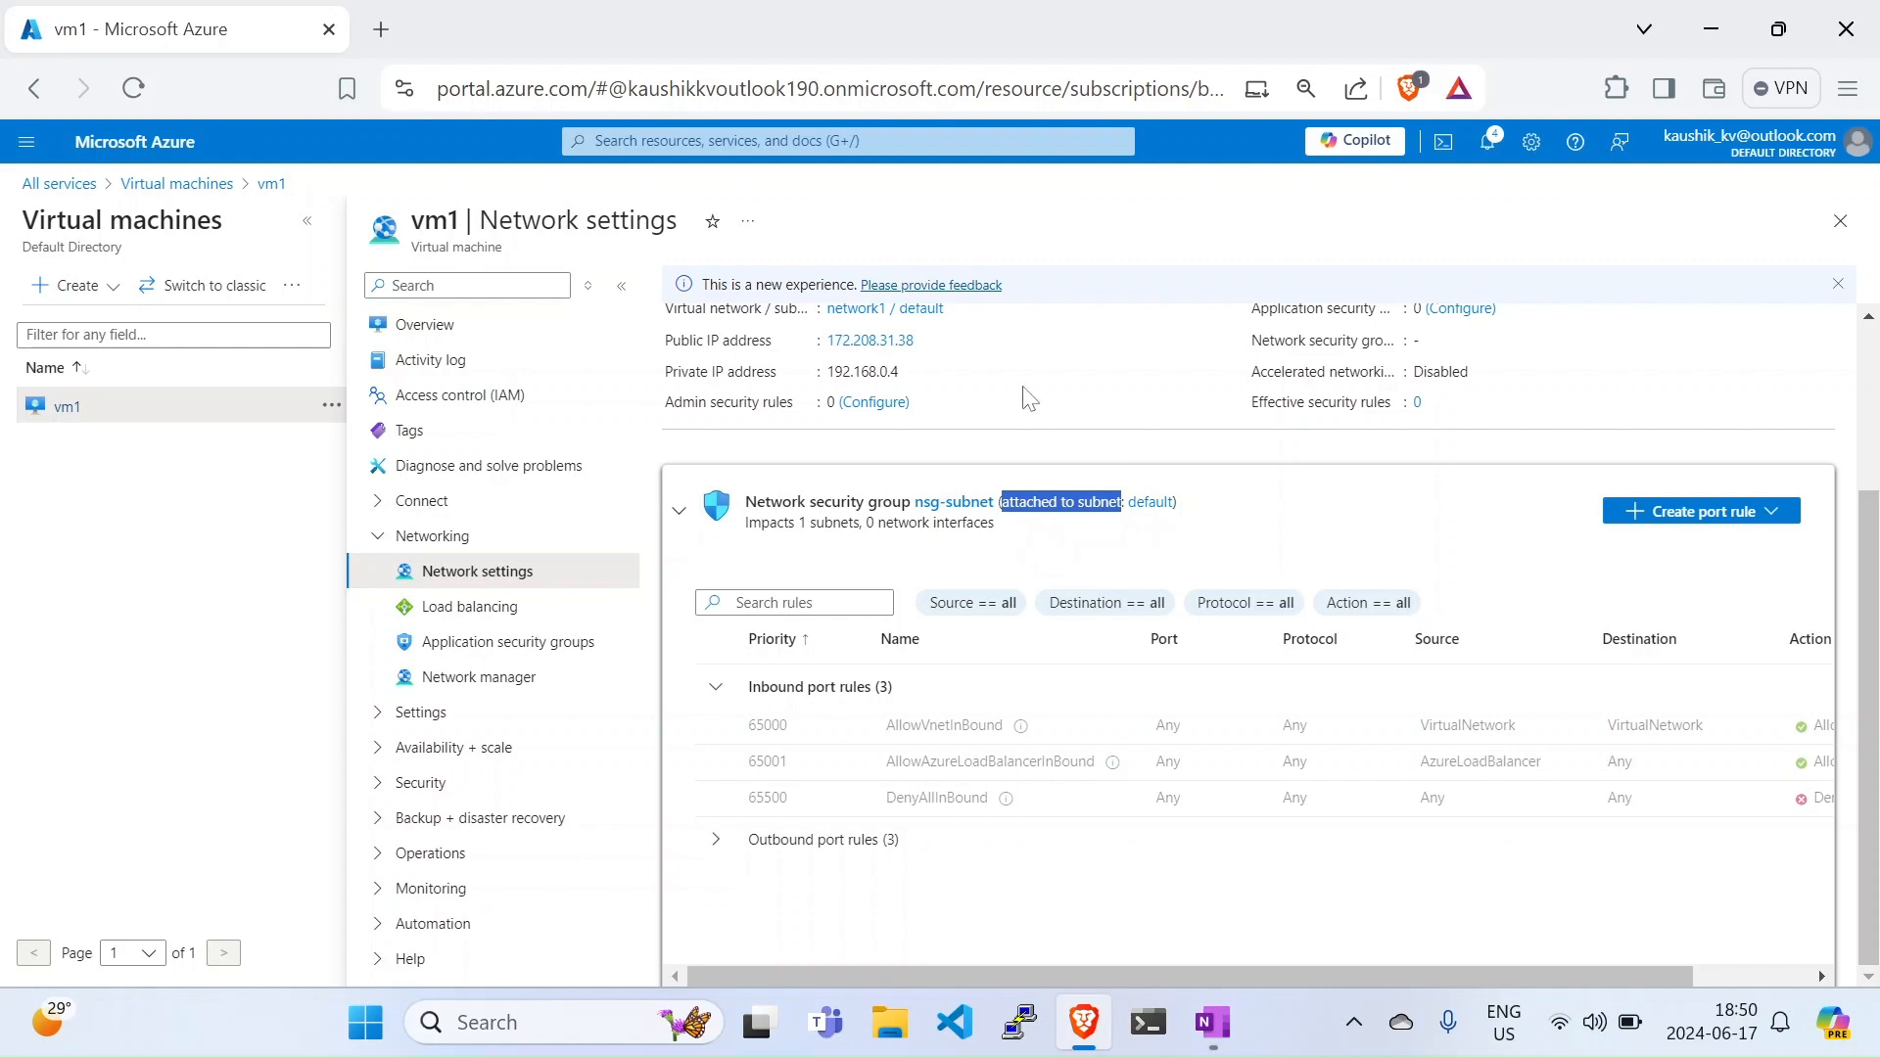
scroll(915, 548, "up", 3)
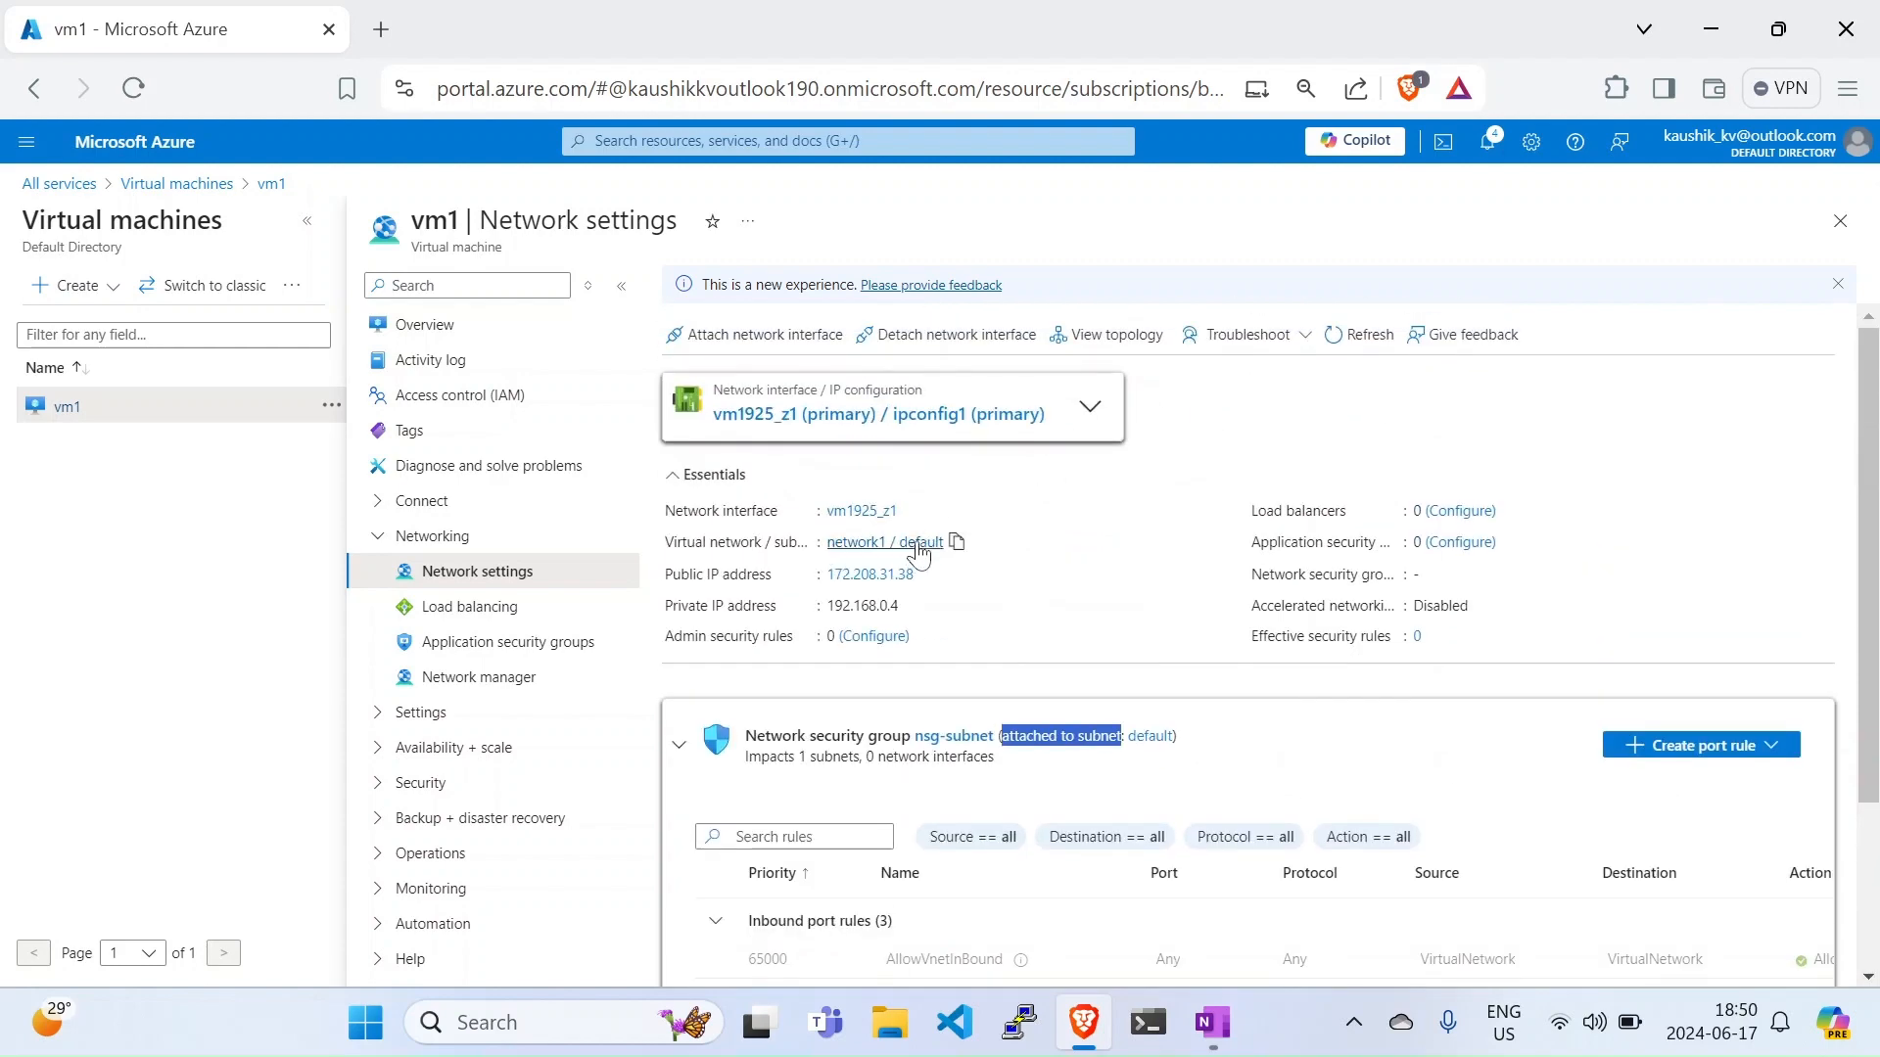
left_click_drag(913, 738, 1009, 746)
left_click(993, 759)
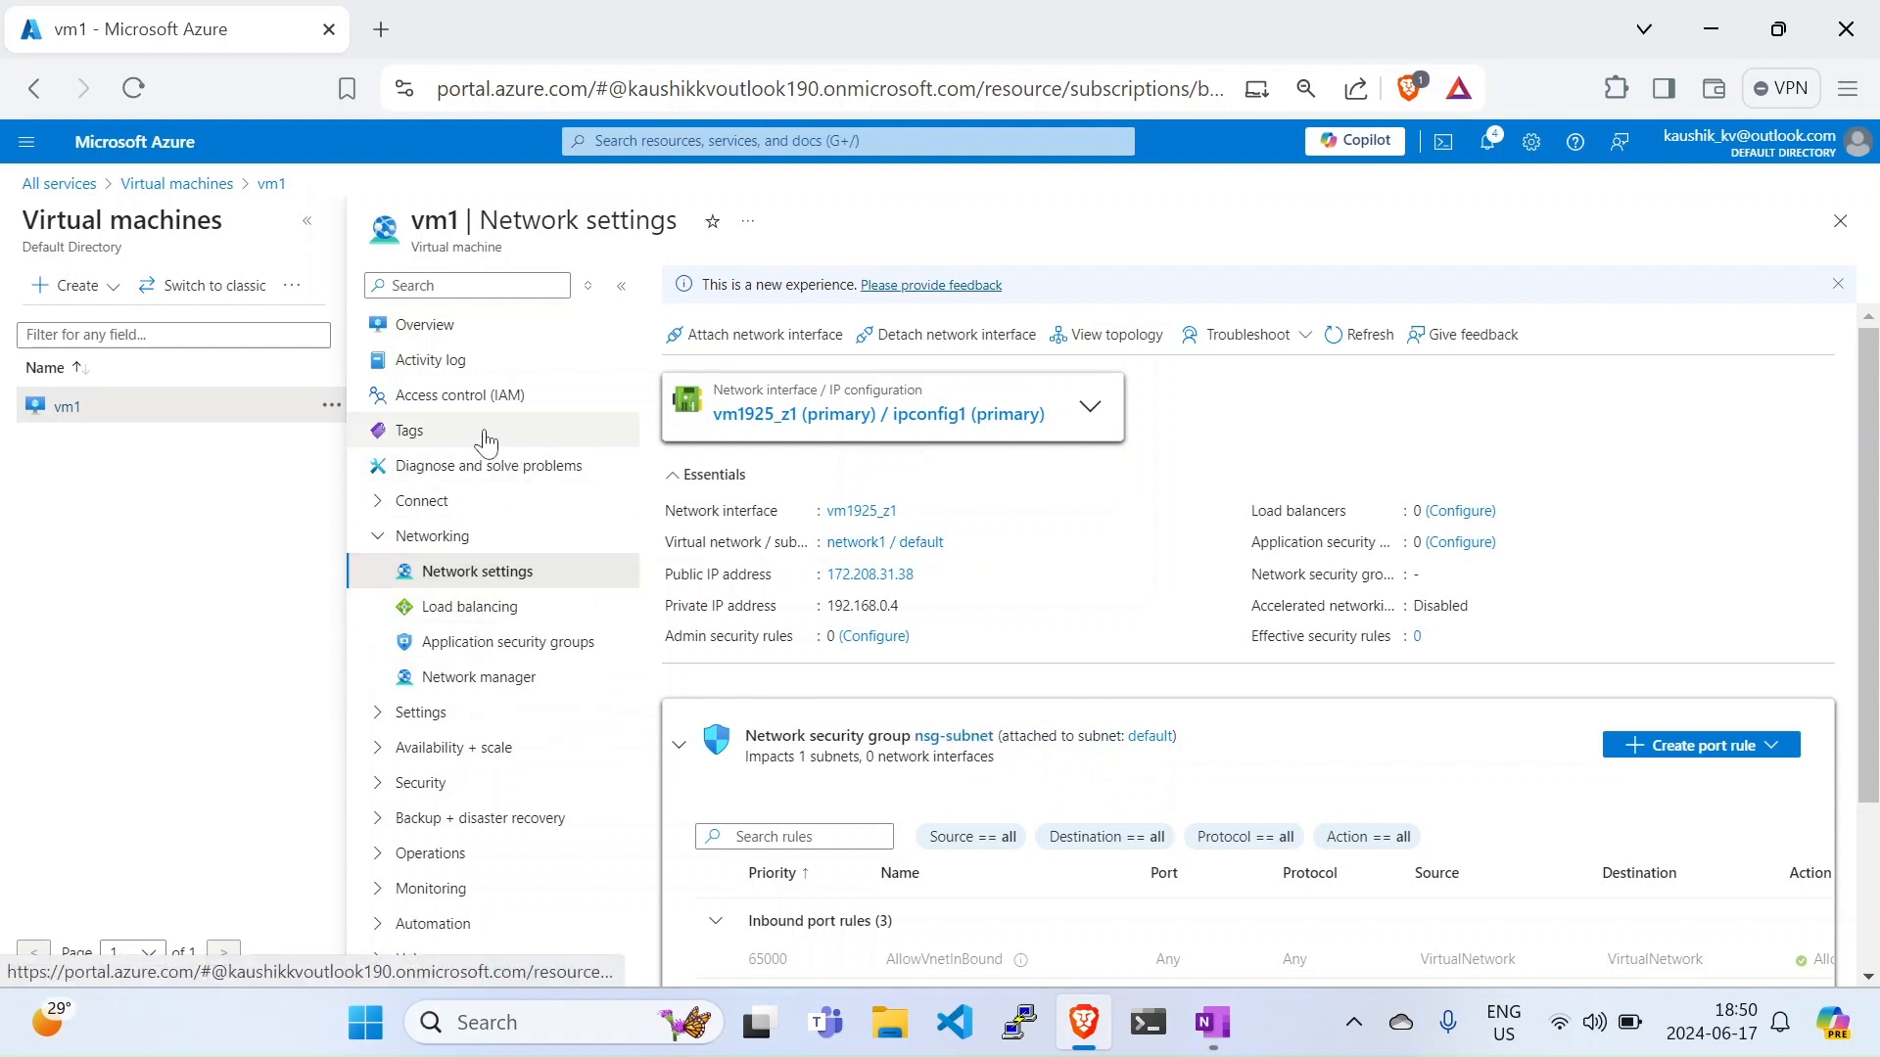
Step: Associate the network security group nsg-nic with vm1's network interface and save the change
left_click(861, 511)
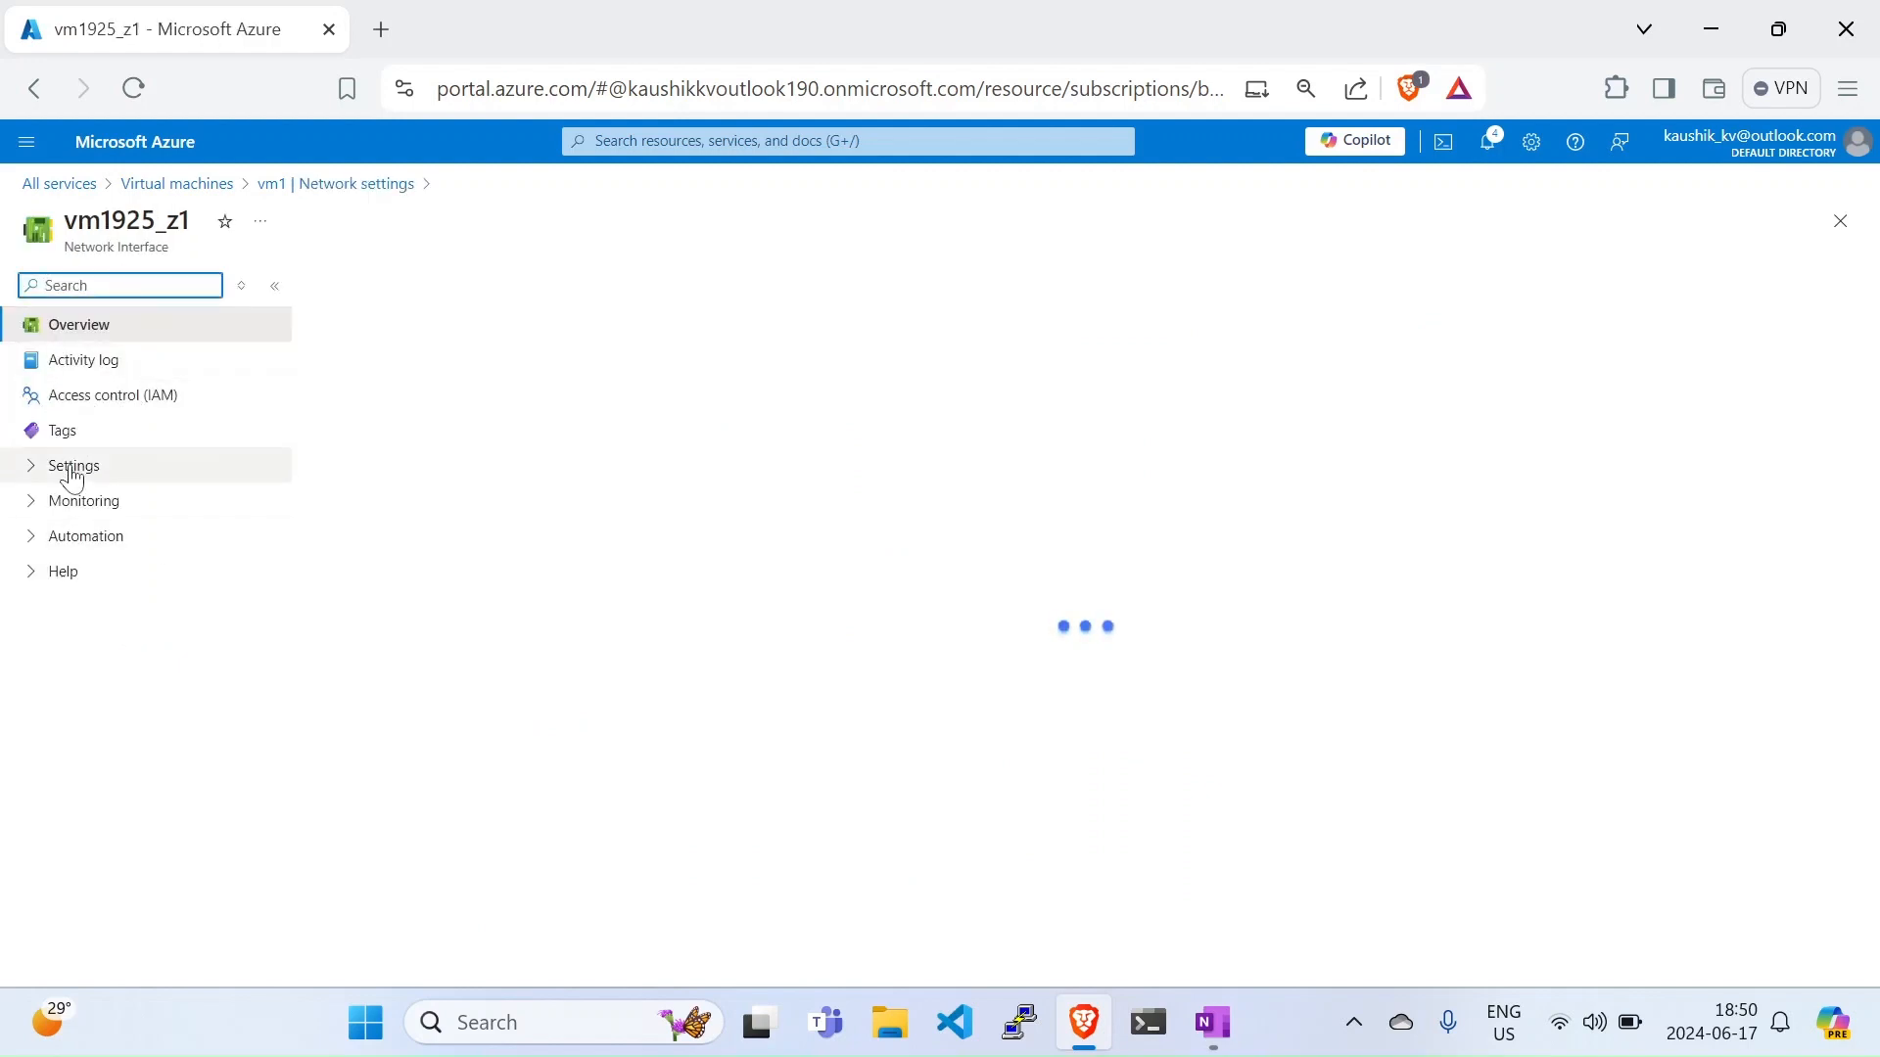
left_click(70, 468)
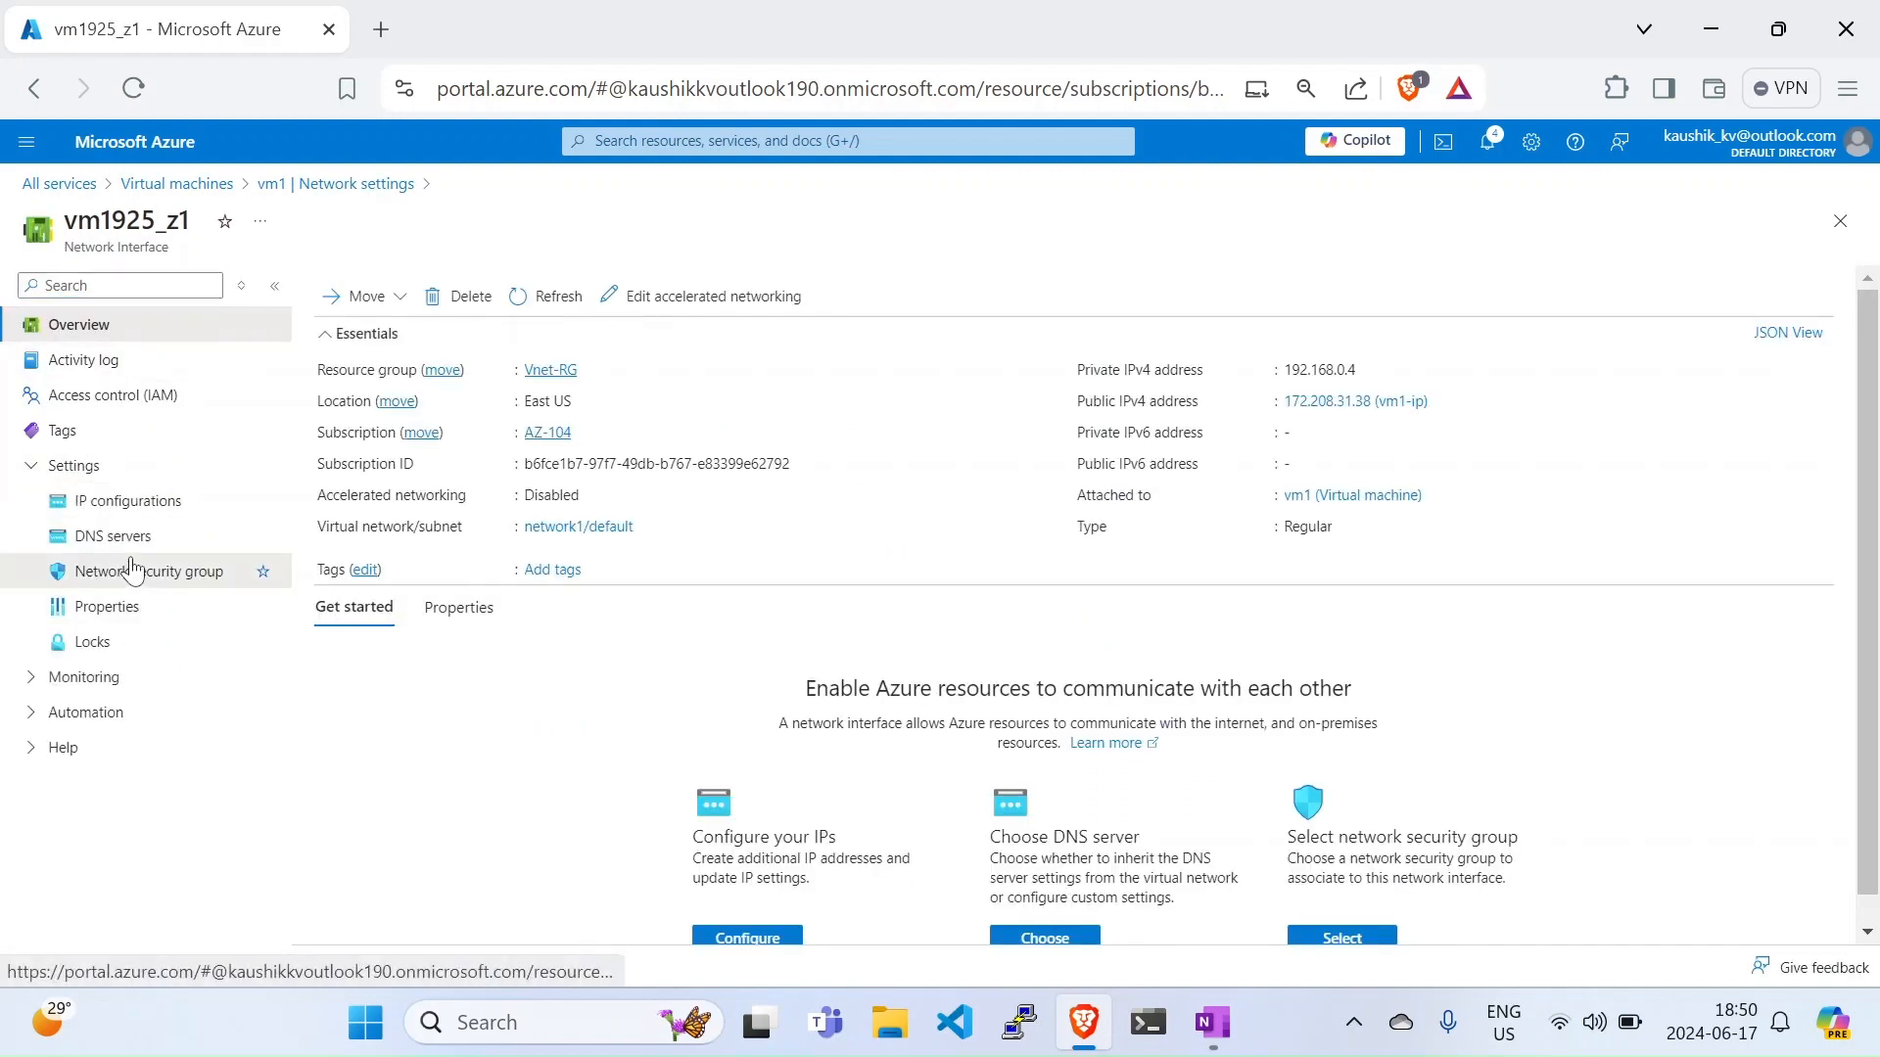
left_click(132, 568)
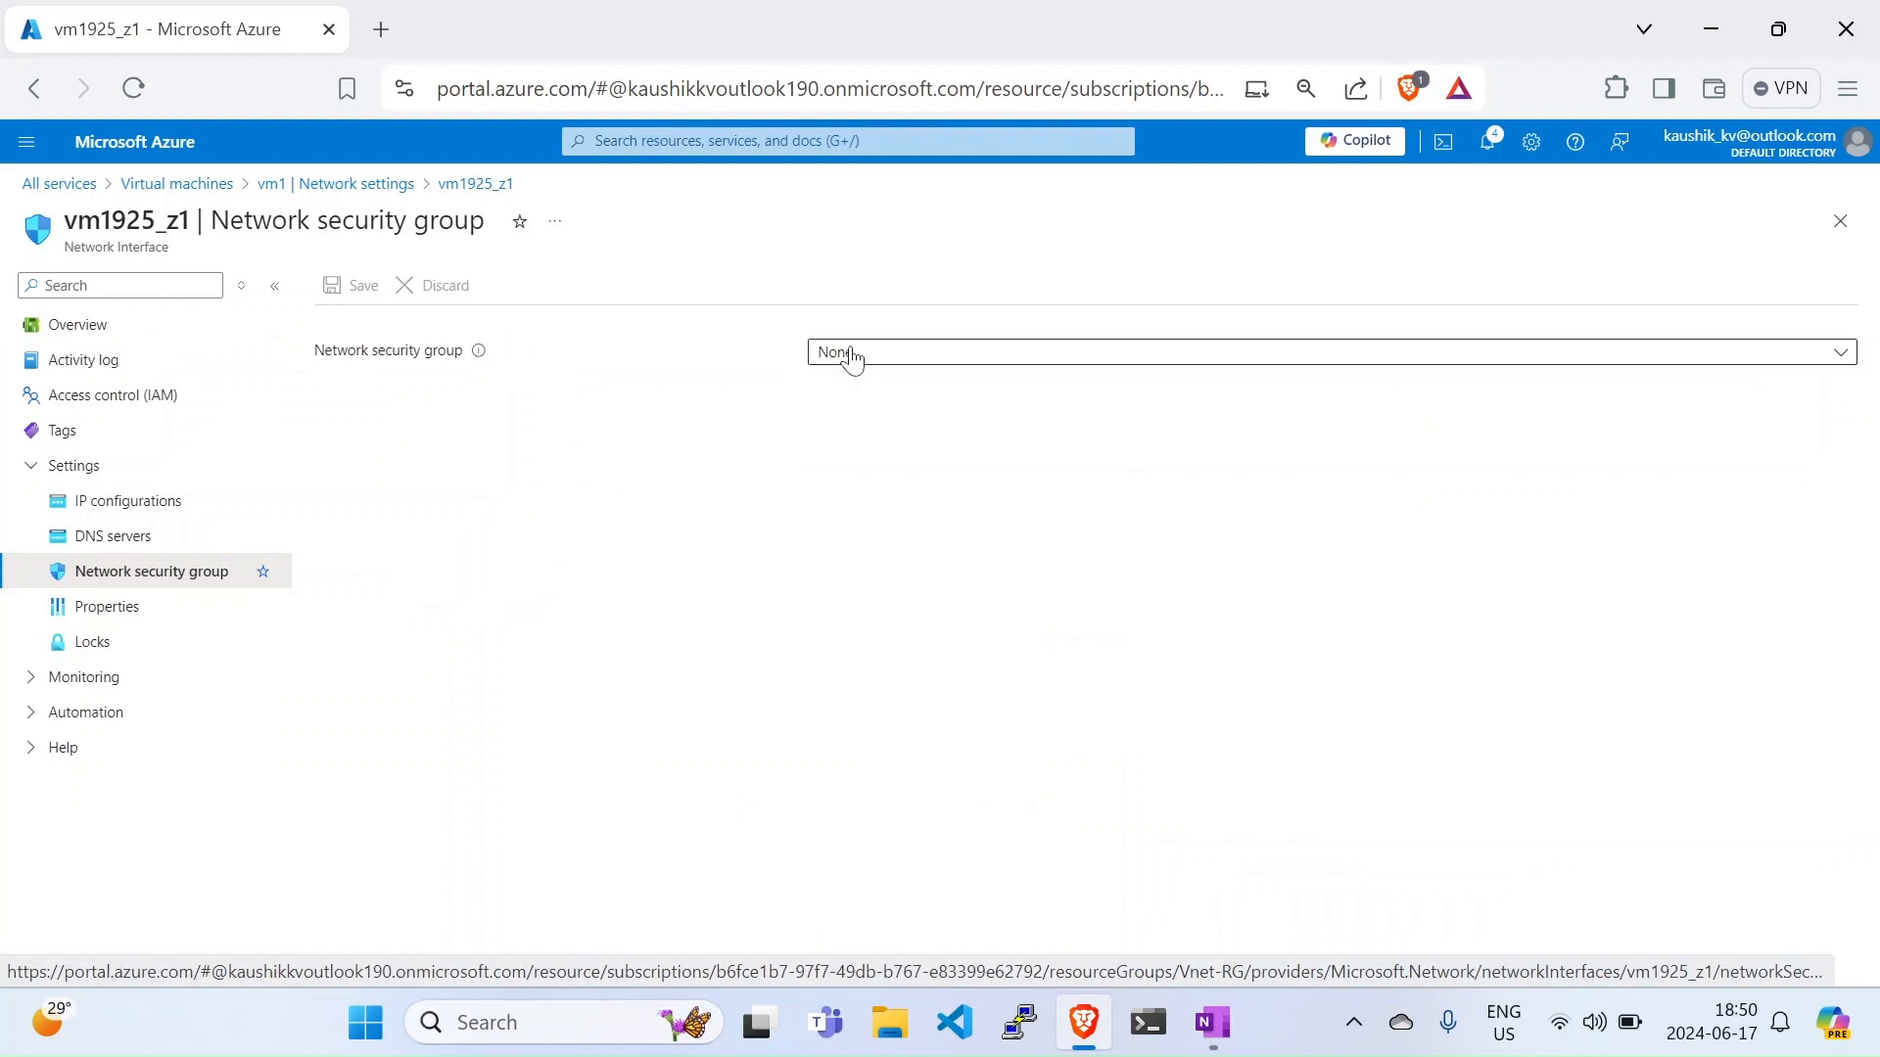
left_click(852, 359)
left_click(1269, 464)
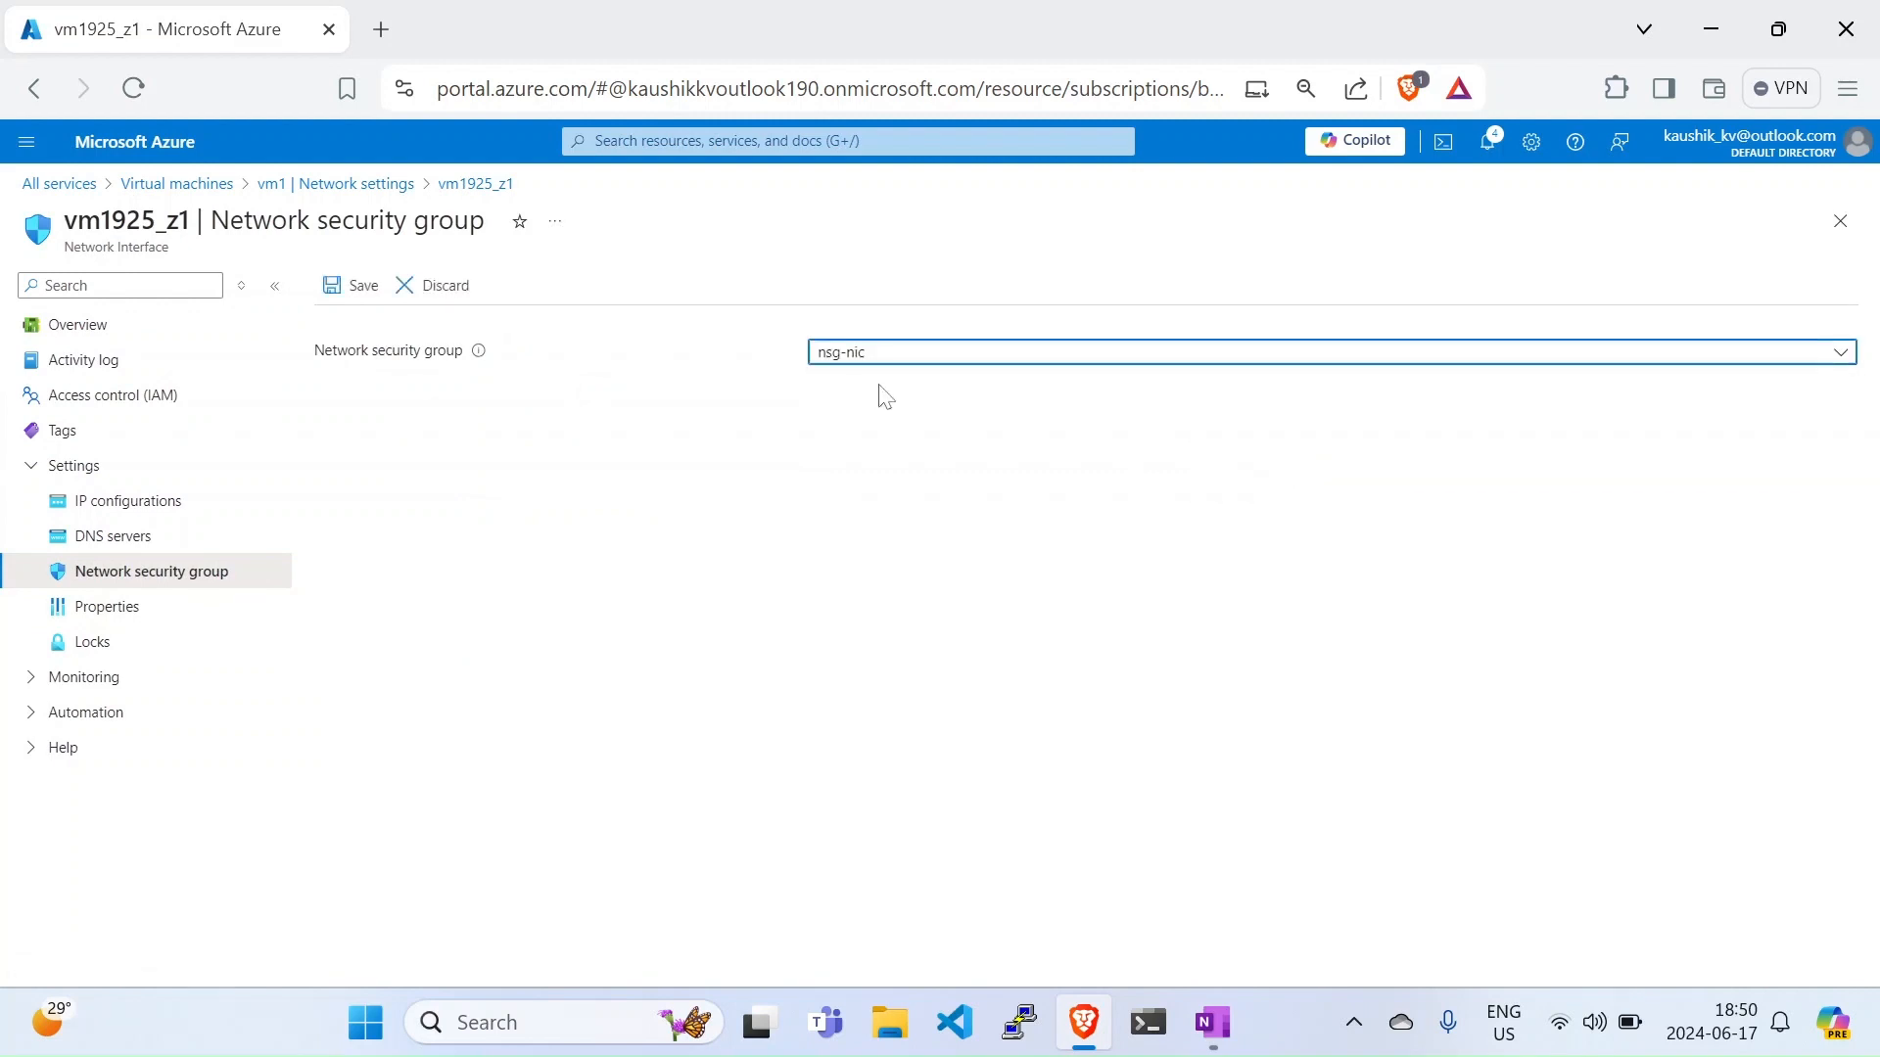
left_click(342, 293)
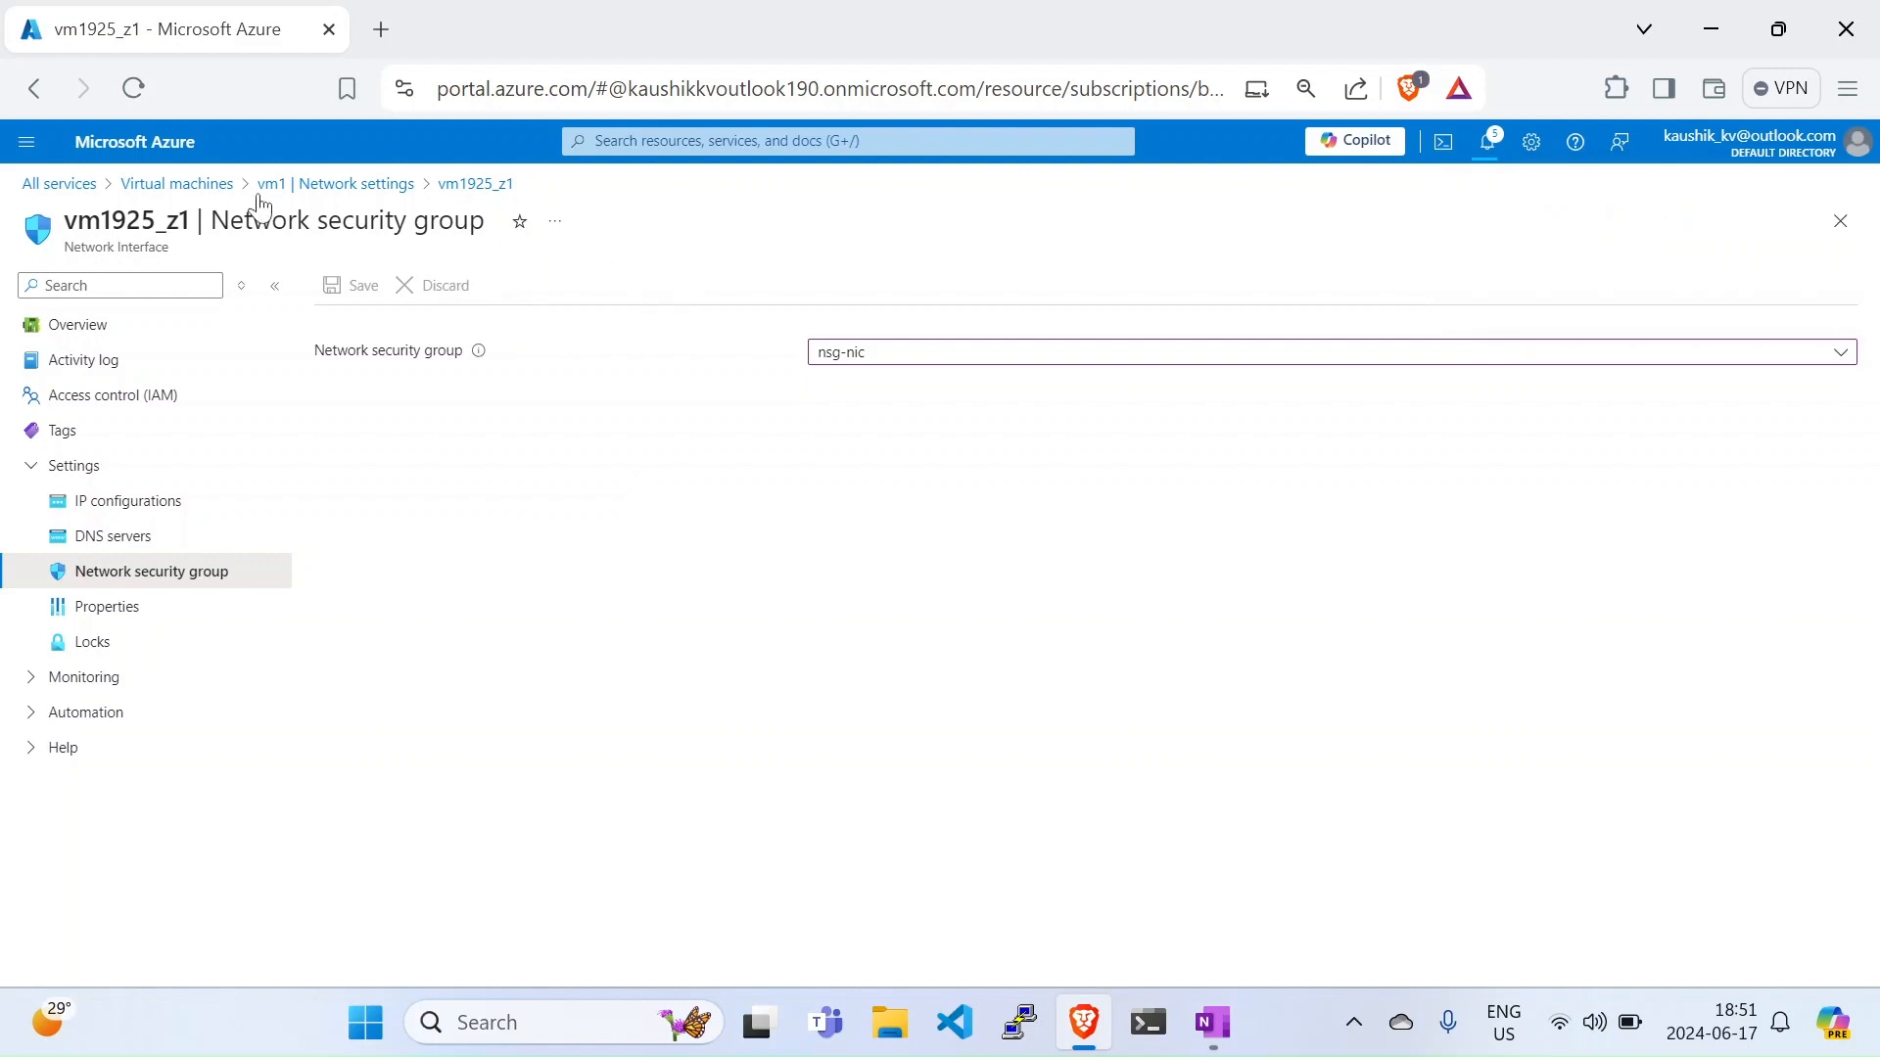
Step: Return to vm1's network settings and examine the default inbound and outbound port rules of nsg-subnet
left_click(301, 196)
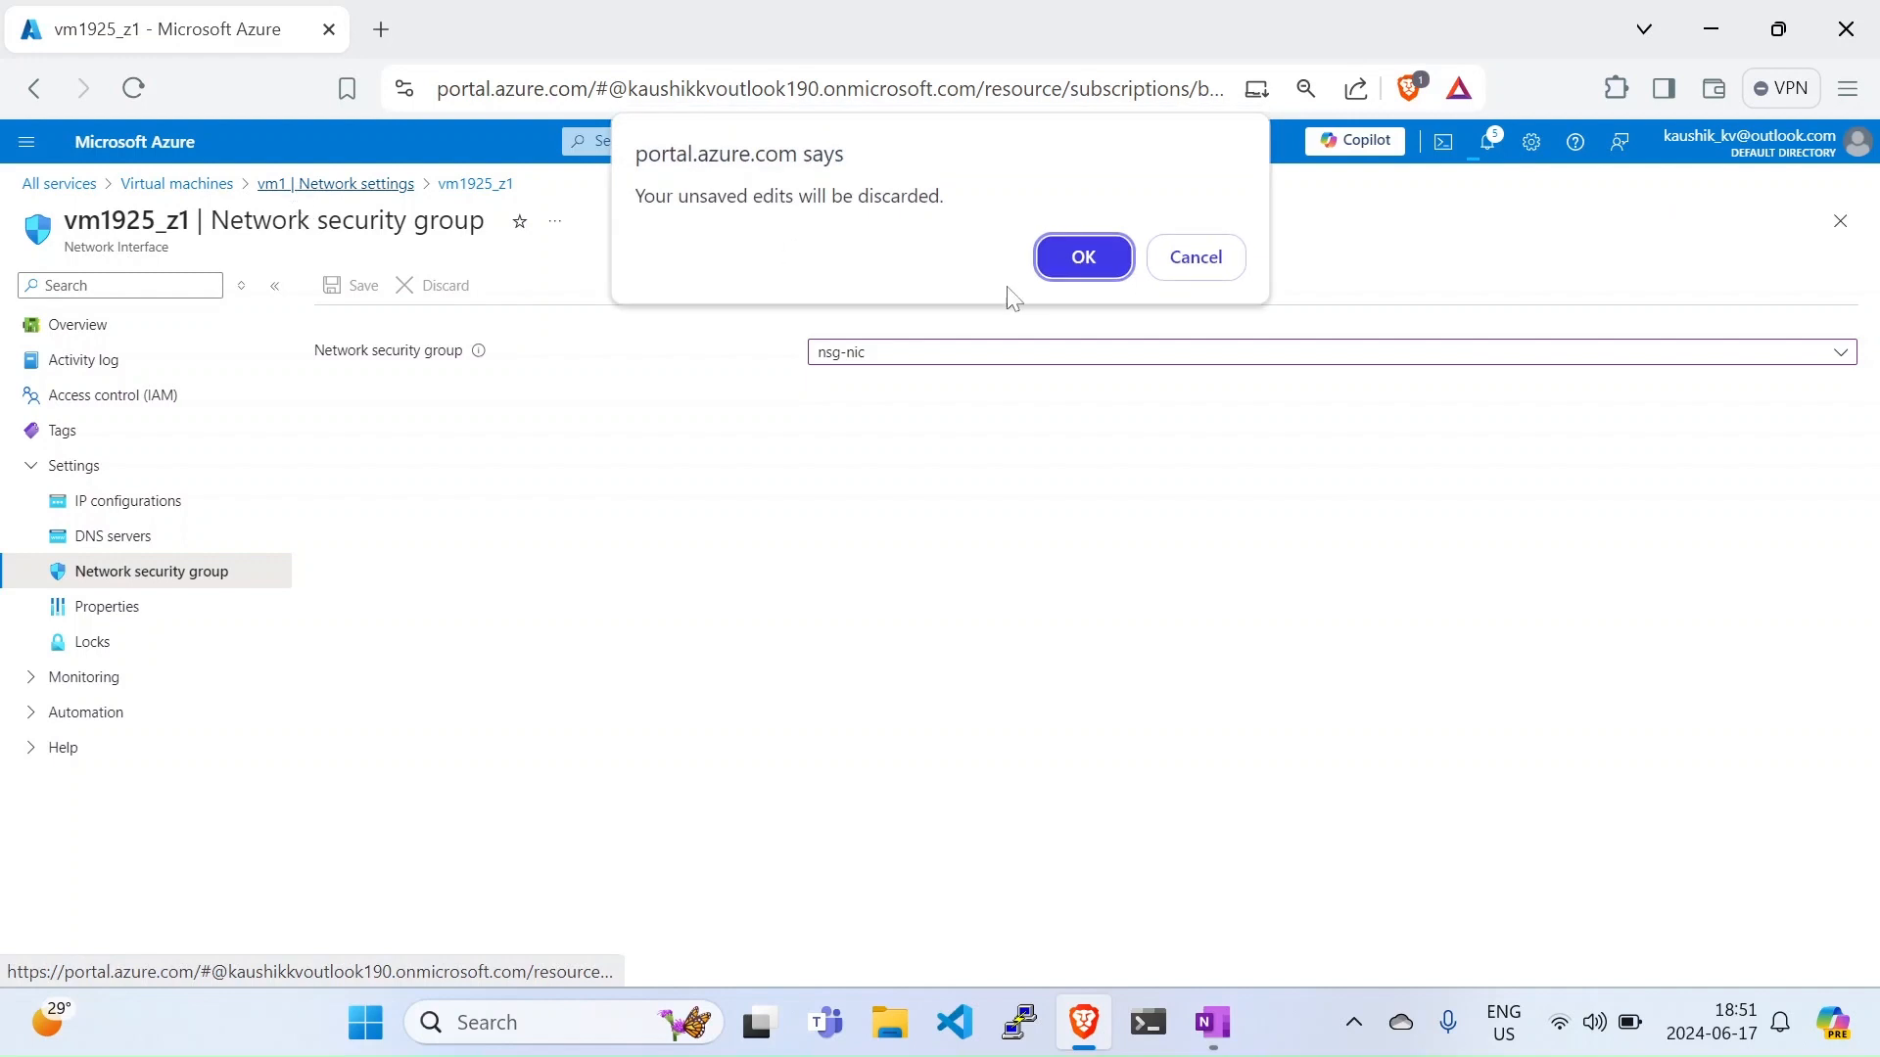
left_click(1057, 250)
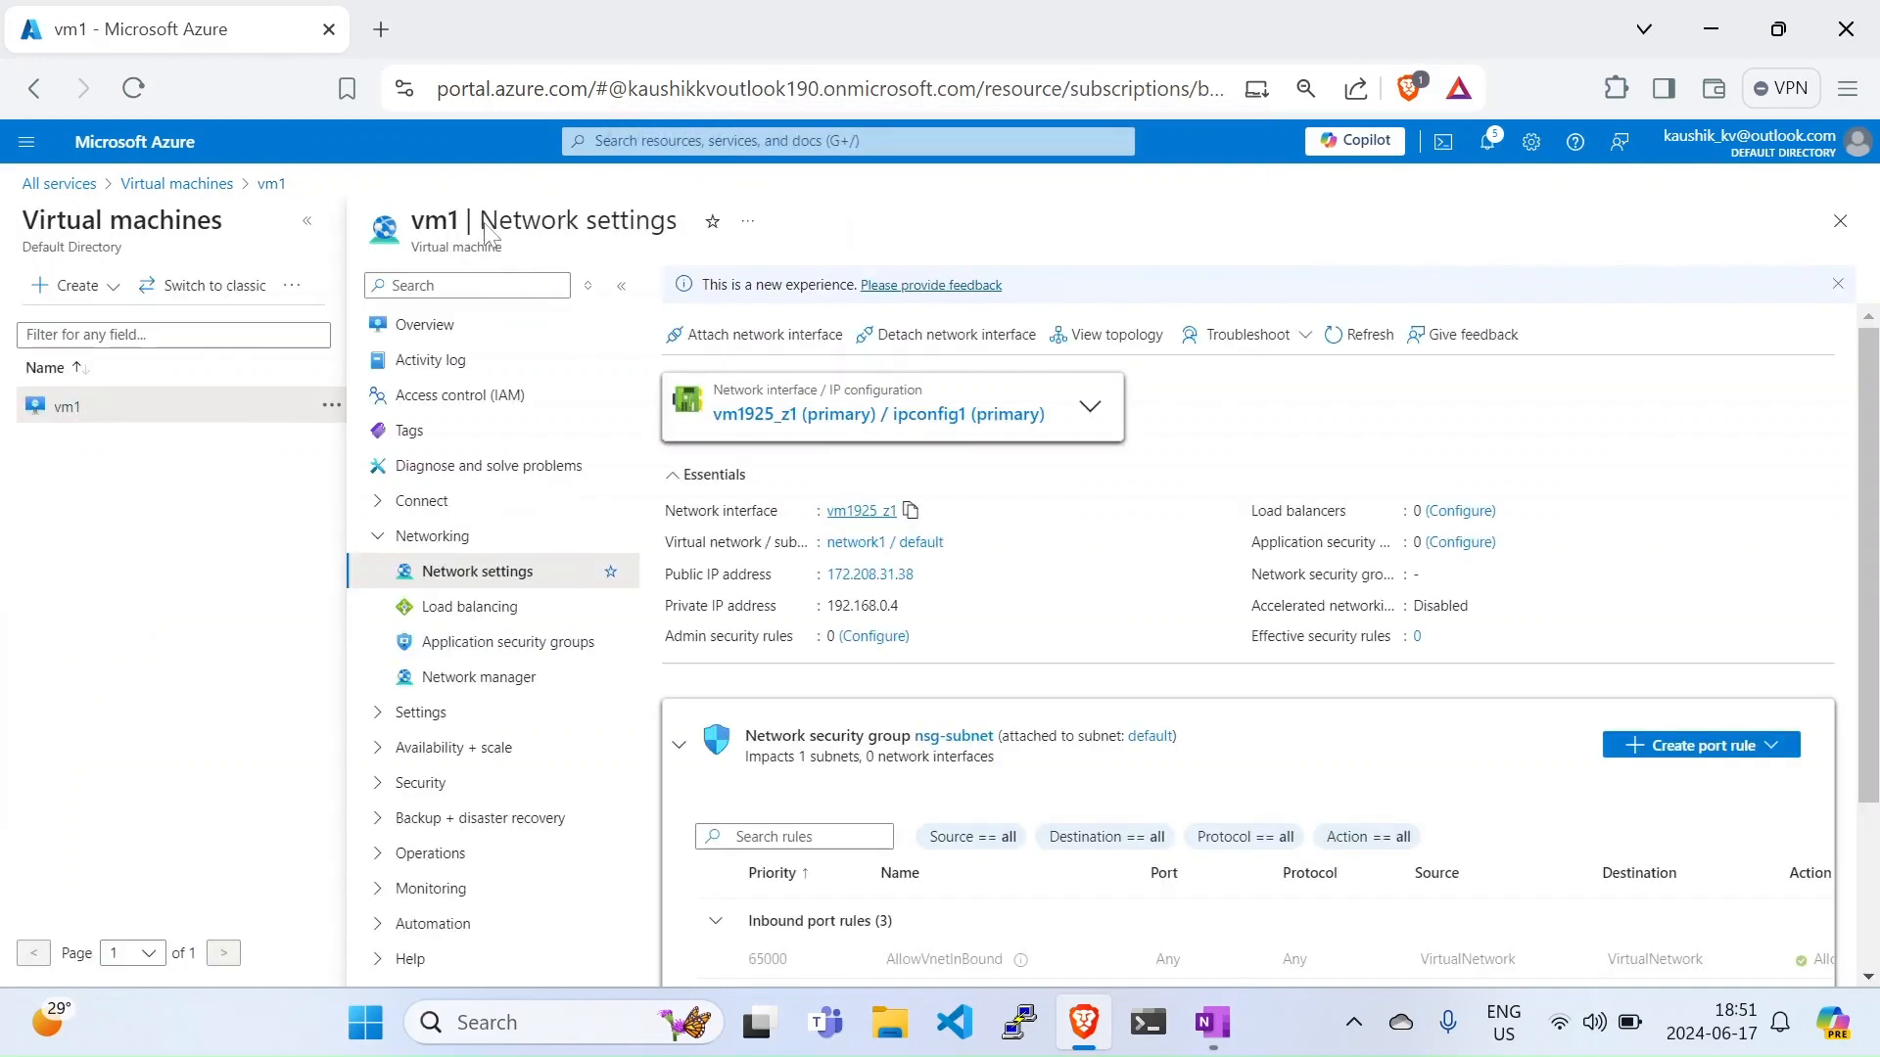
scroll(705, 842, "down", 2)
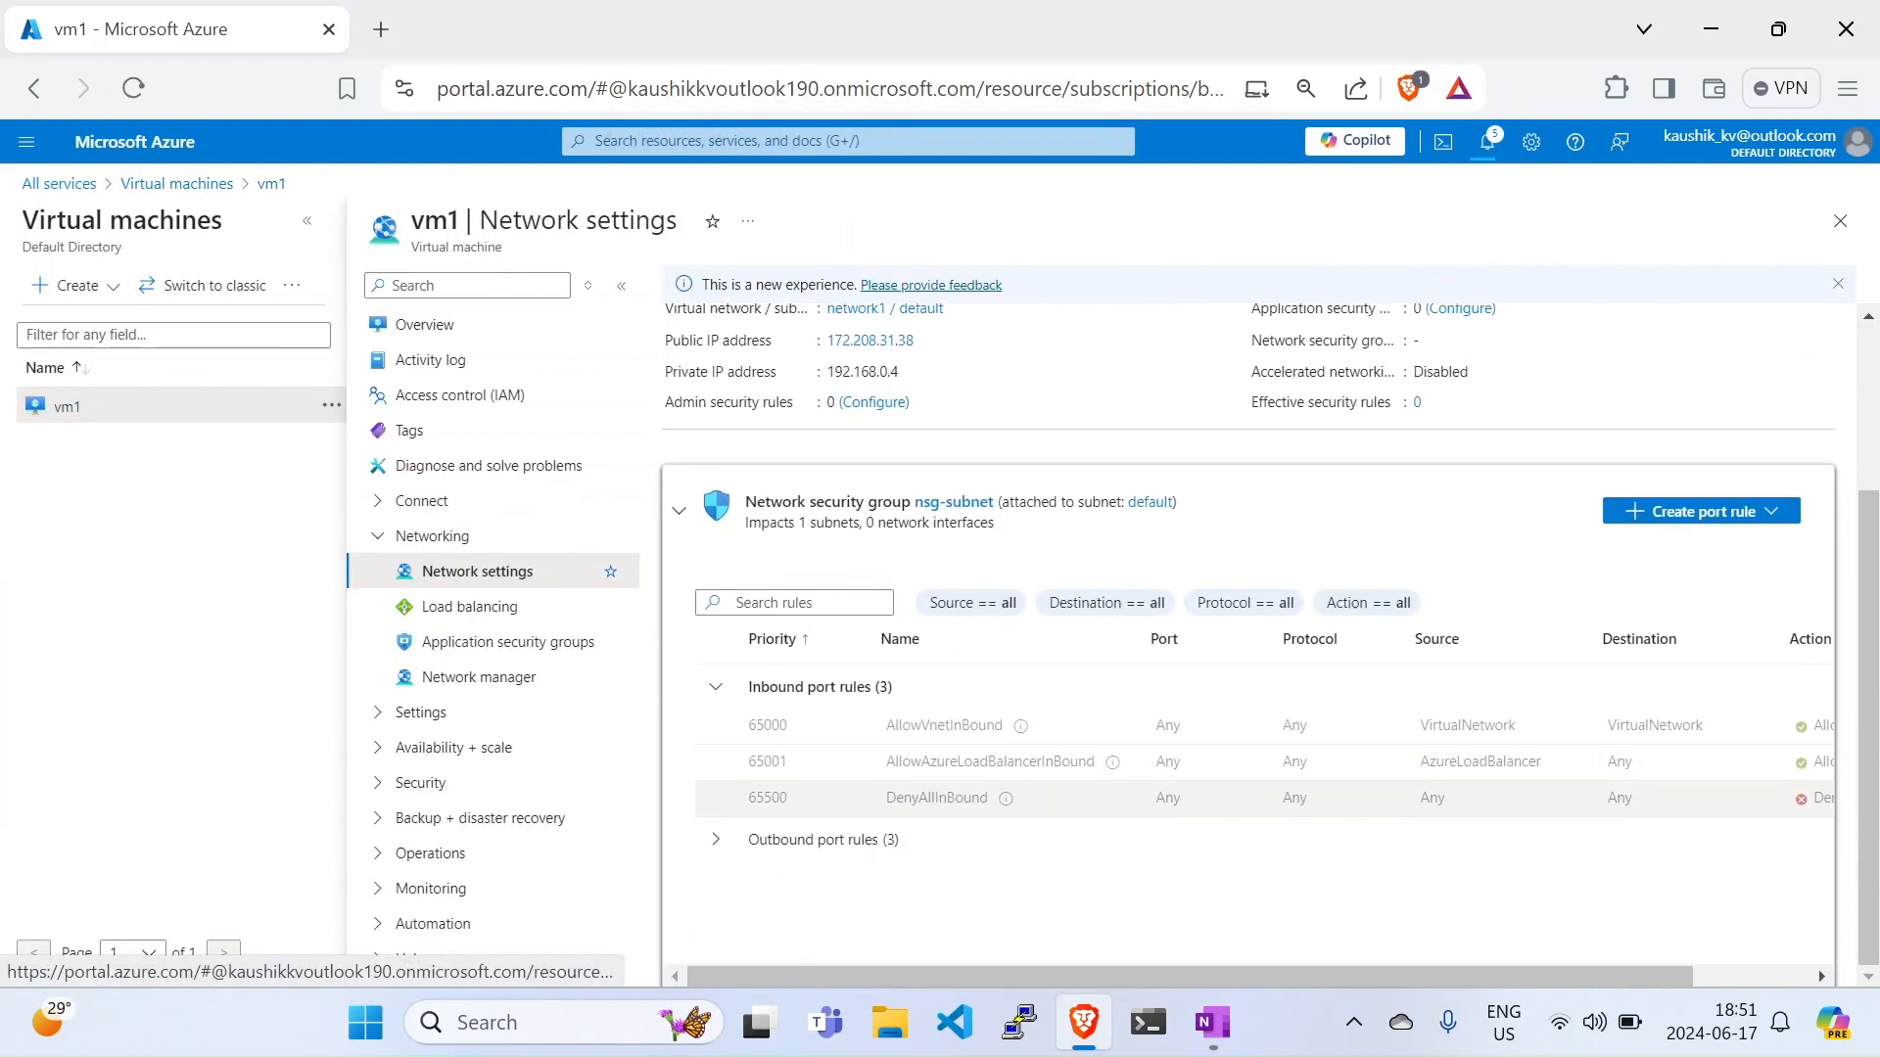
left_click(729, 834)
scroll(852, 823, "down", 1)
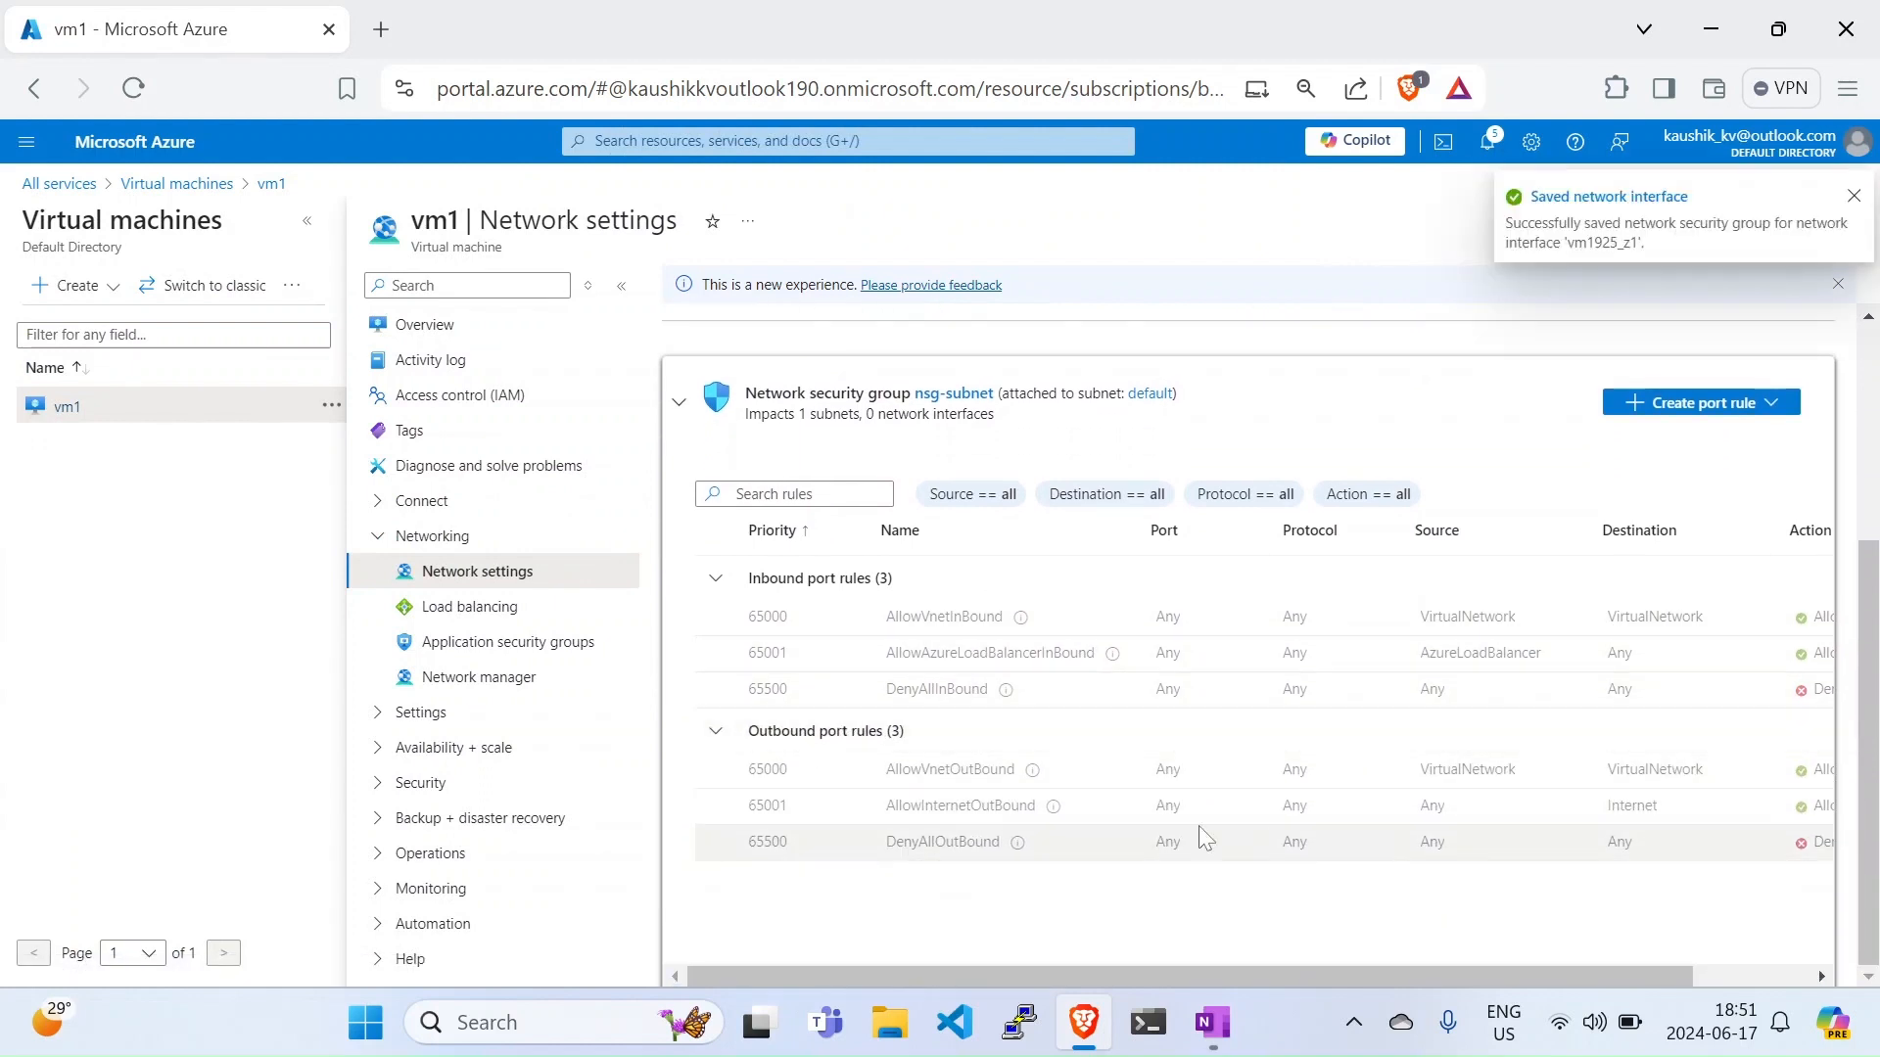
left_click_drag(1420, 617, 1695, 616)
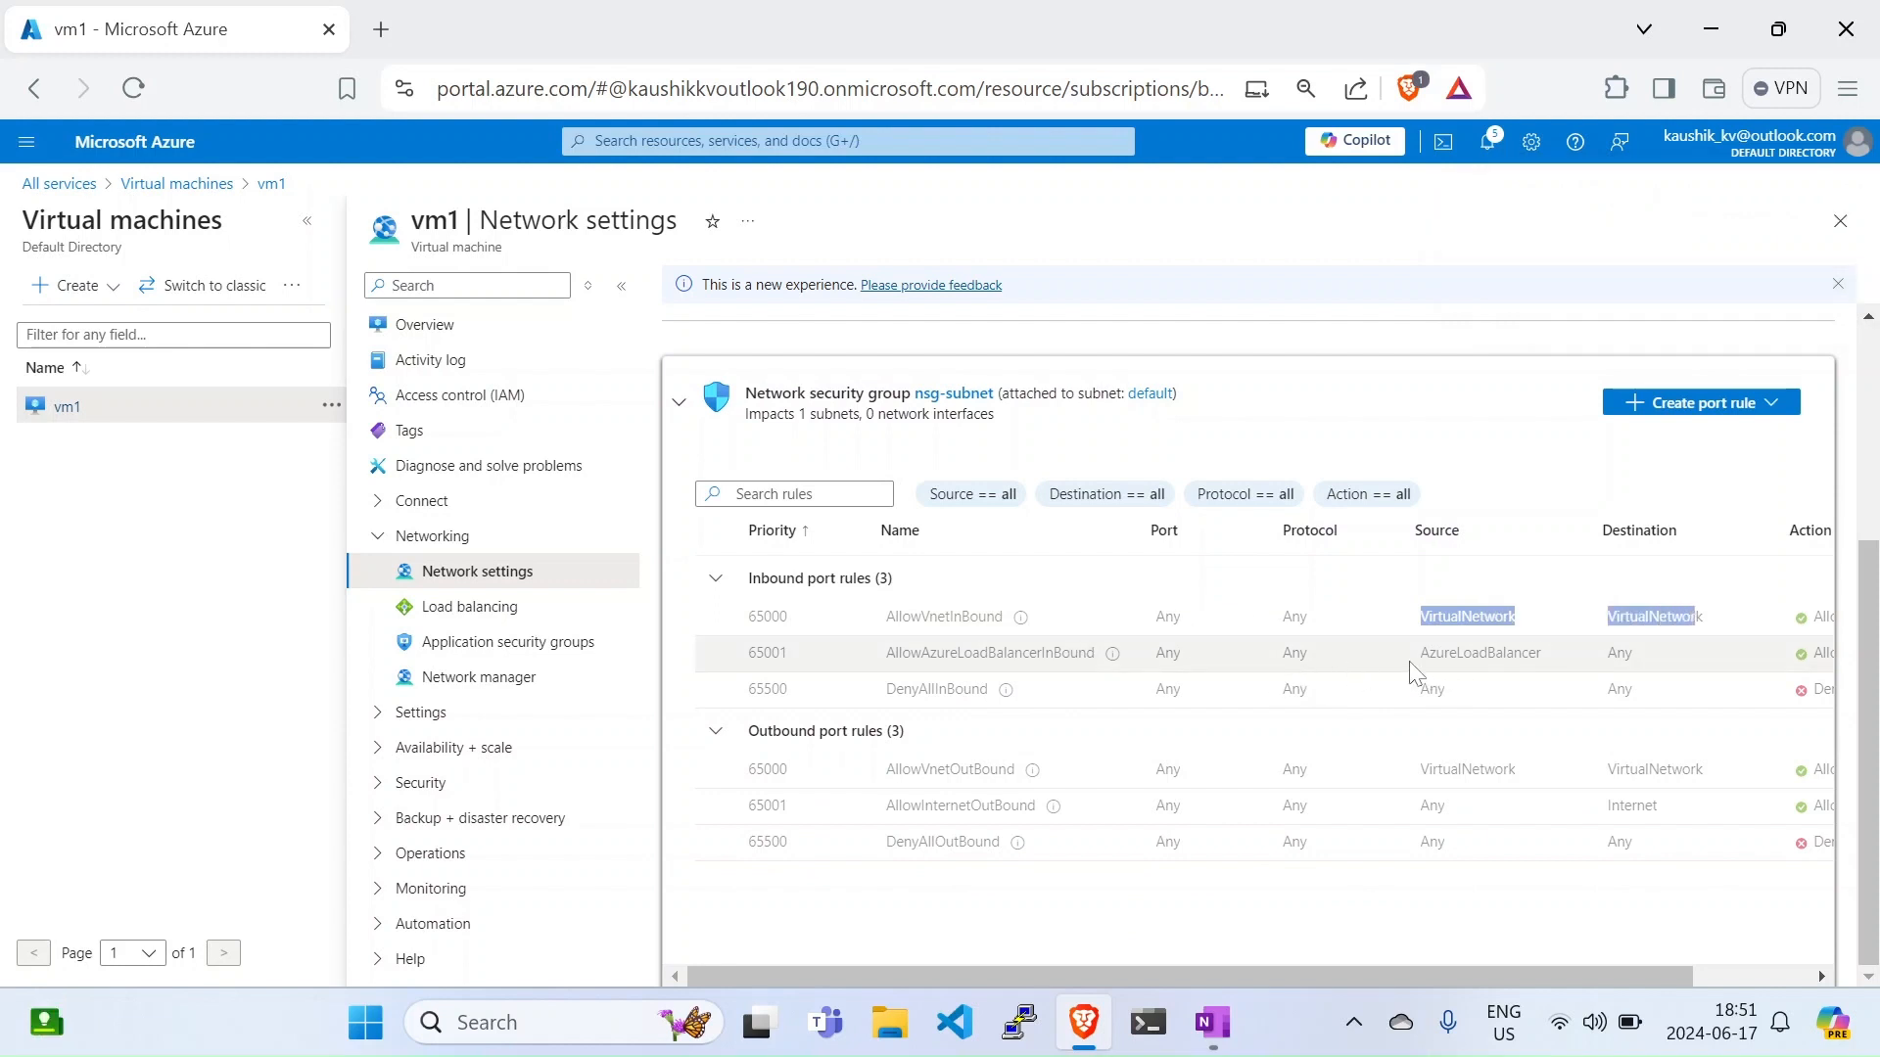
Step: Examine the sources, names and priorities of nsg-subnet's default inbound port rules, including DenyAllInBound
left_click_drag(1418, 653, 1564, 672)
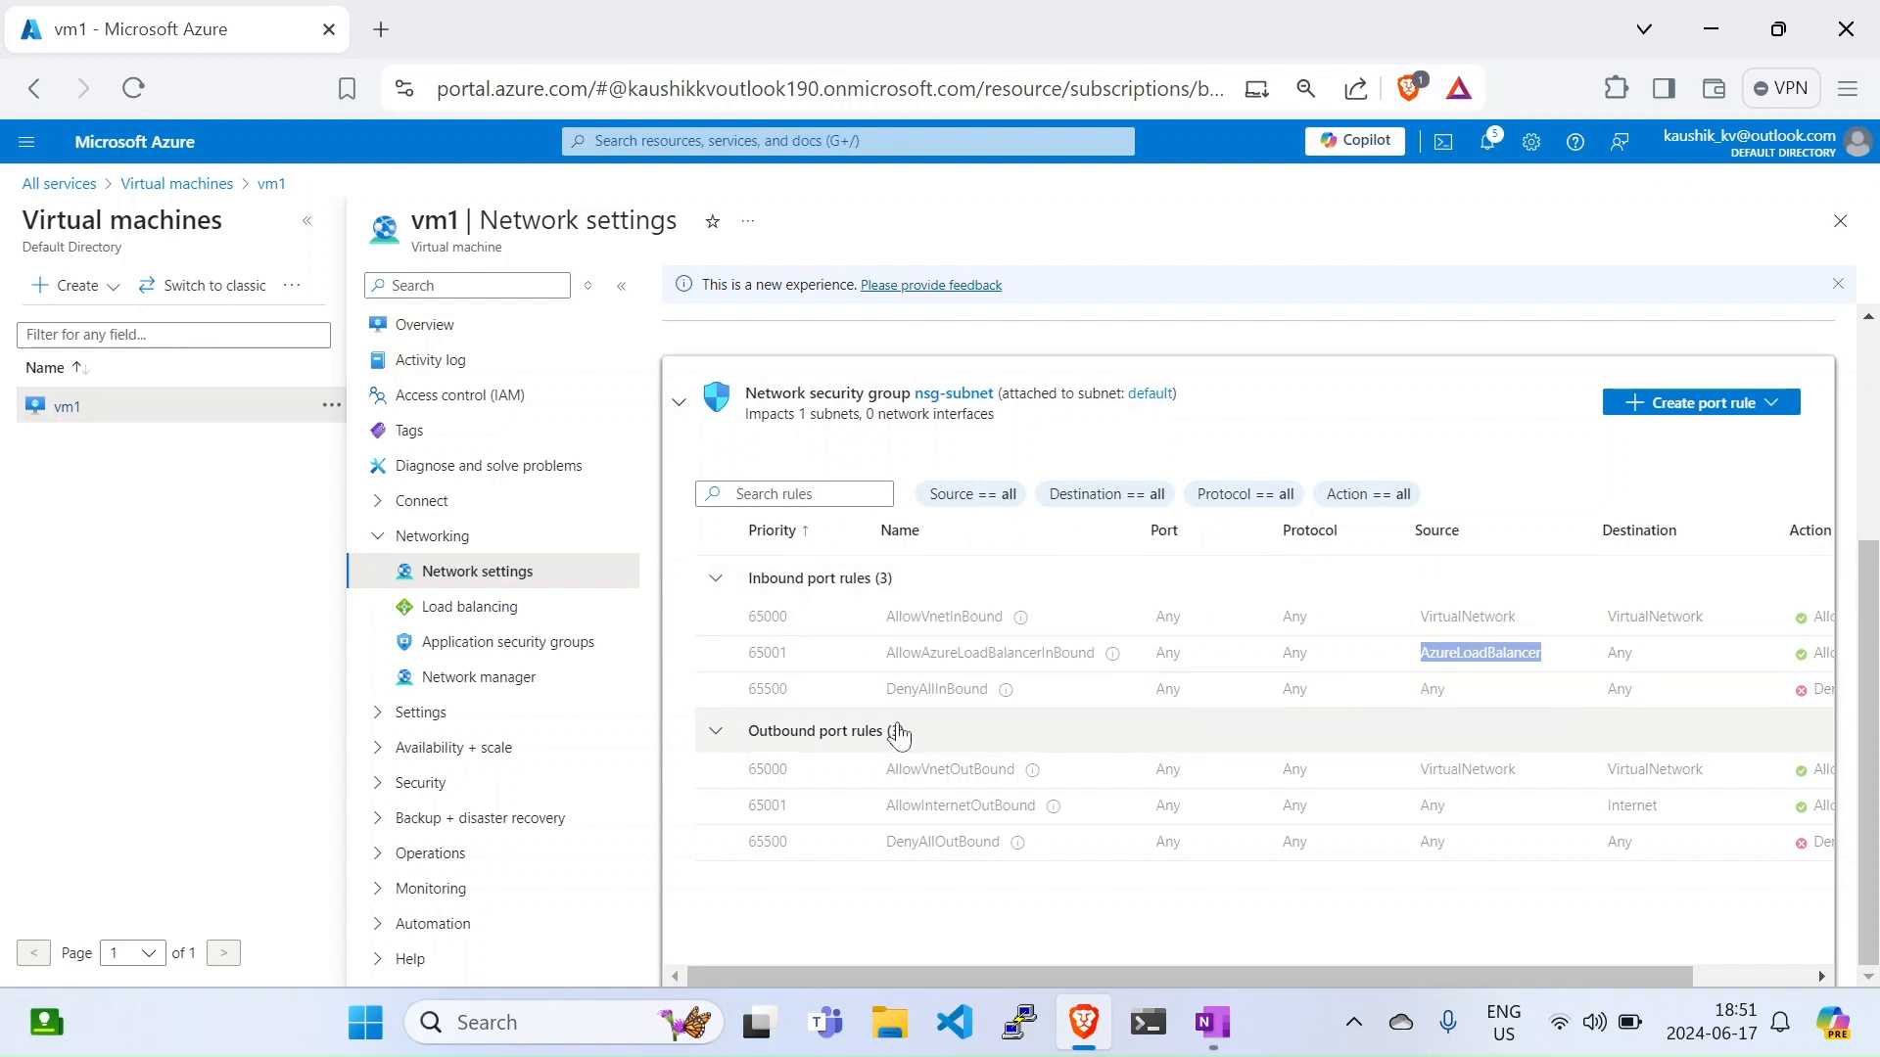
left_click_drag(879, 691, 1014, 700)
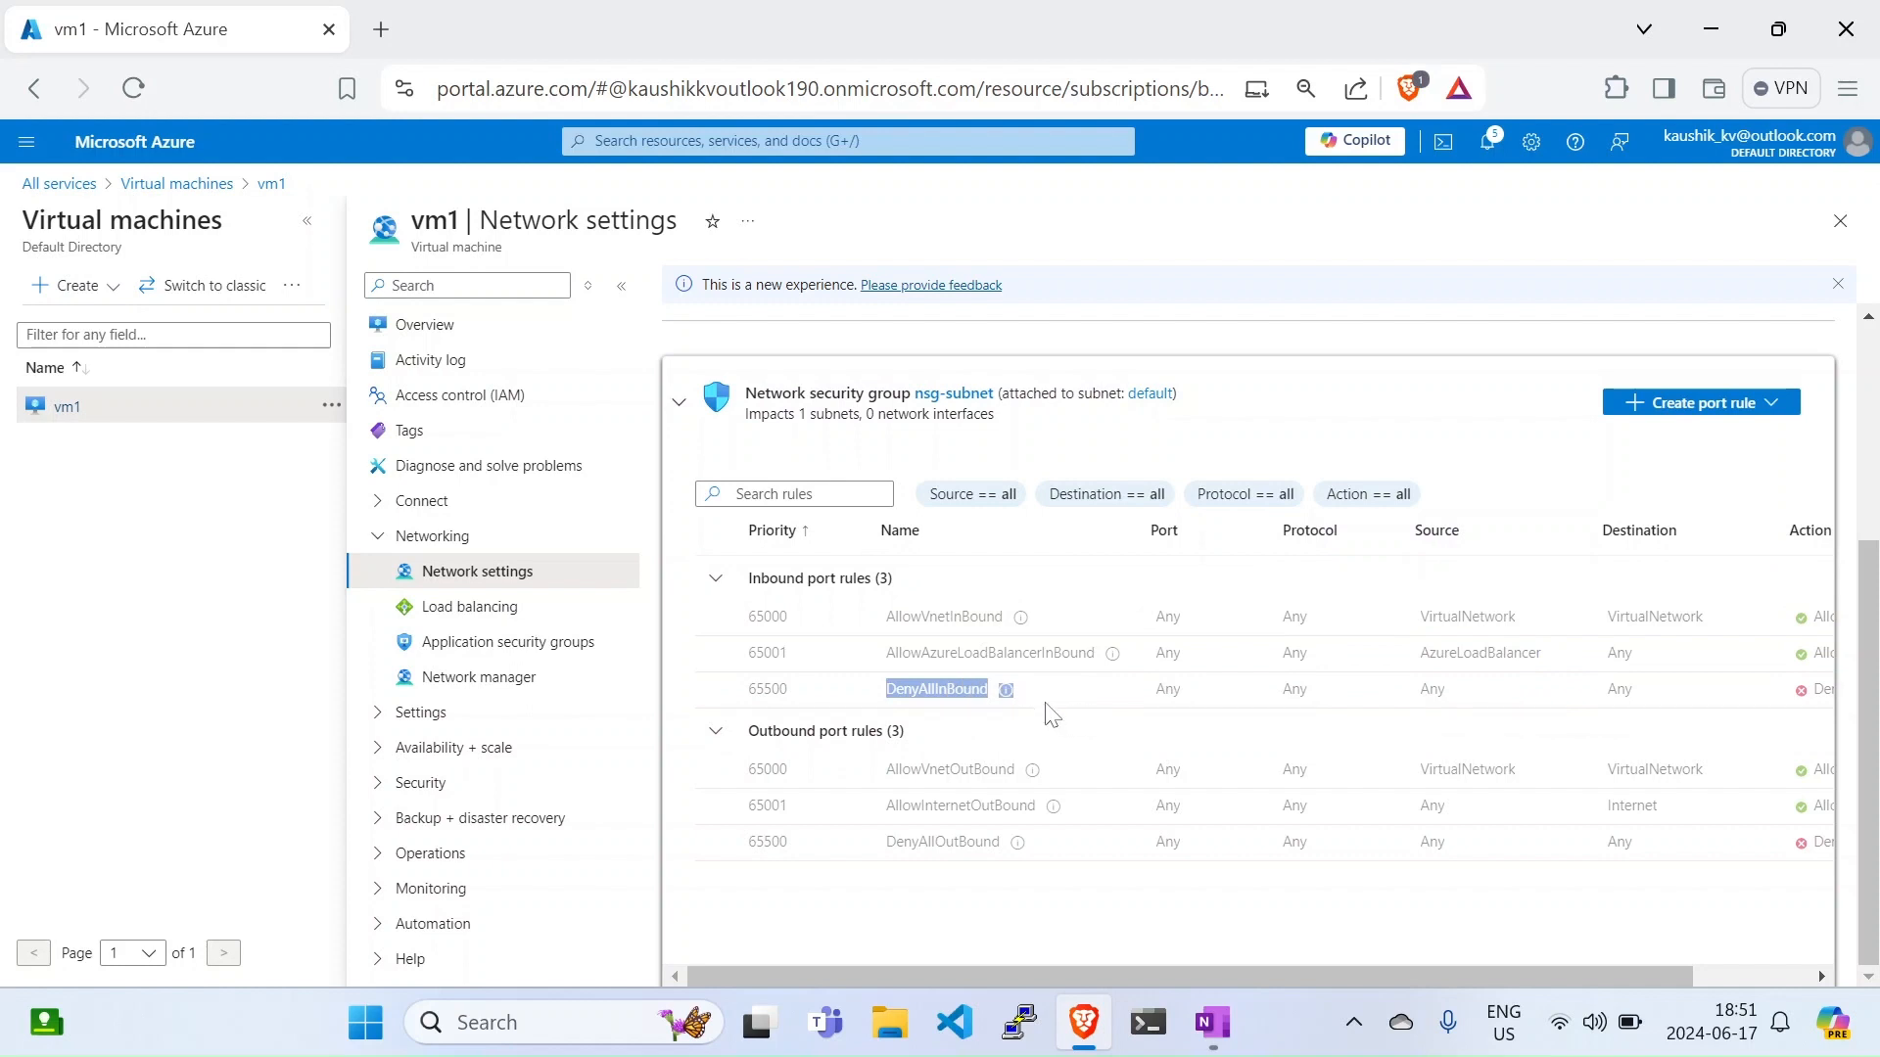
left_click(1040, 706)
left_click_drag(881, 618, 1139, 673)
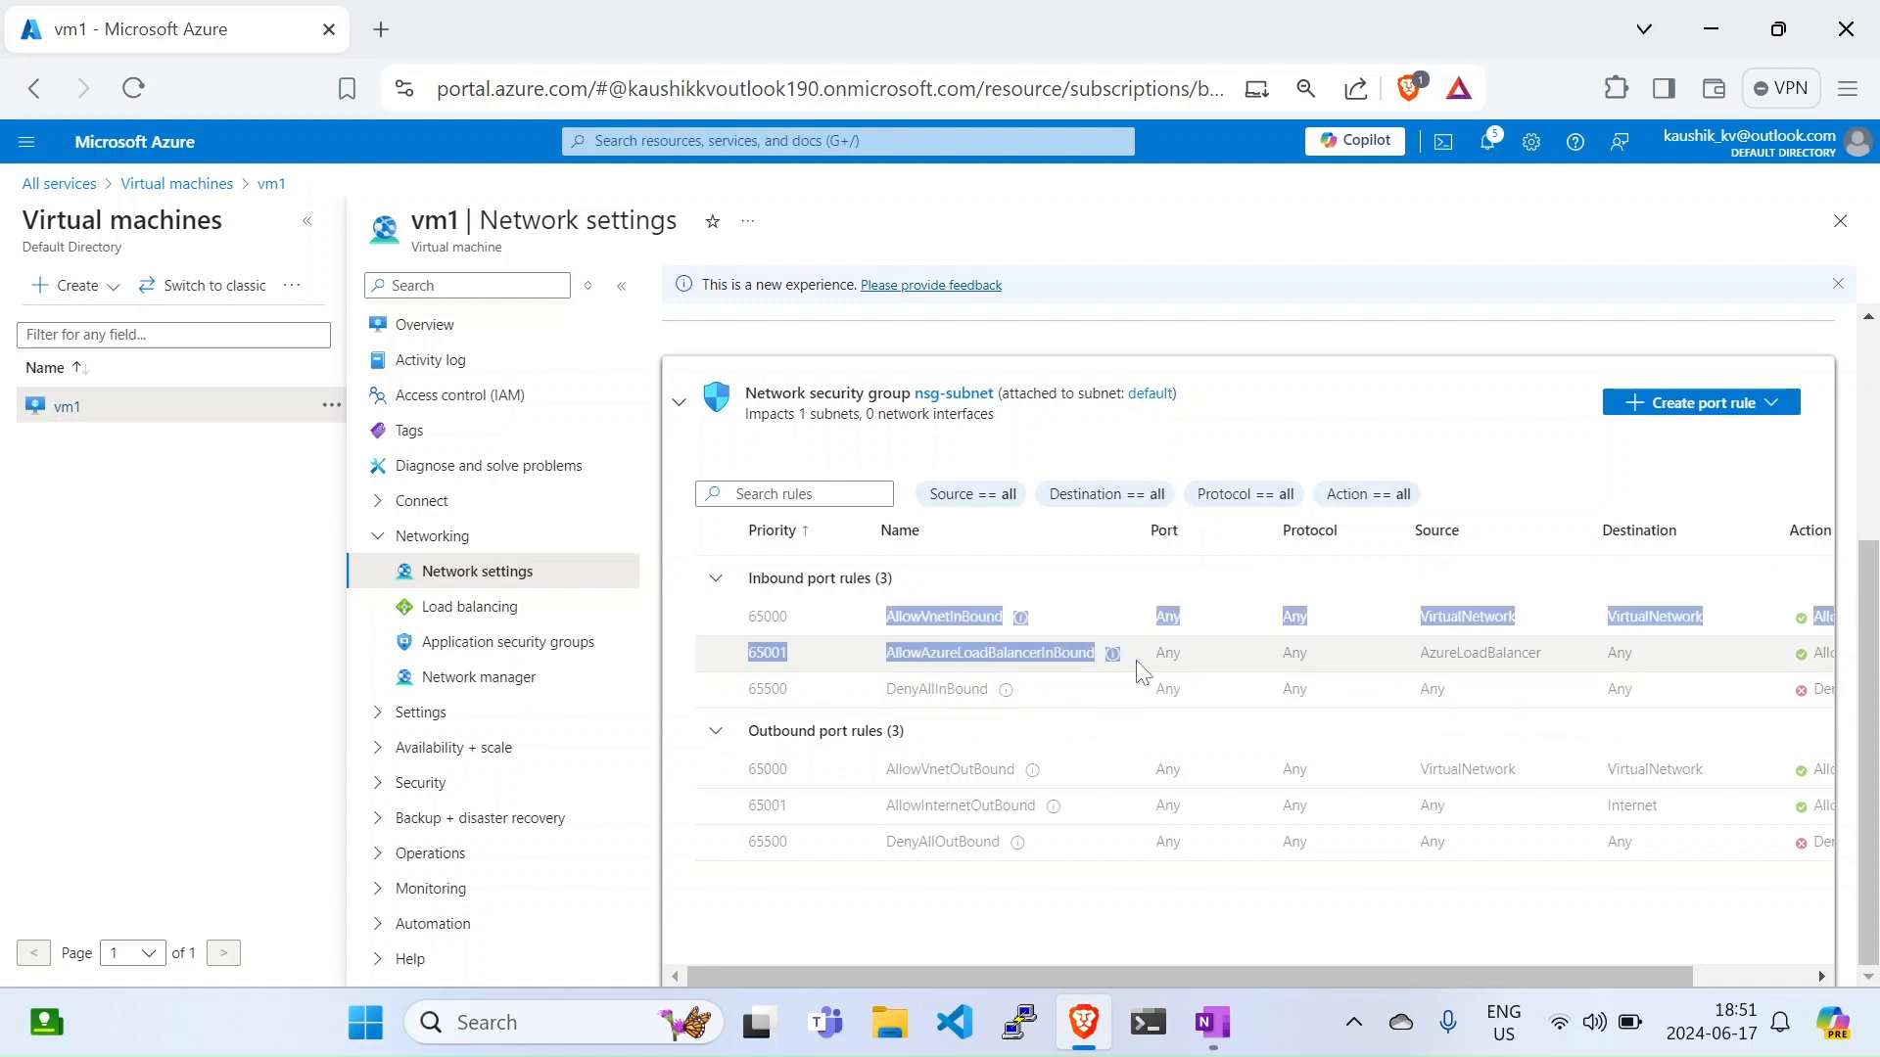
left_click(1034, 693)
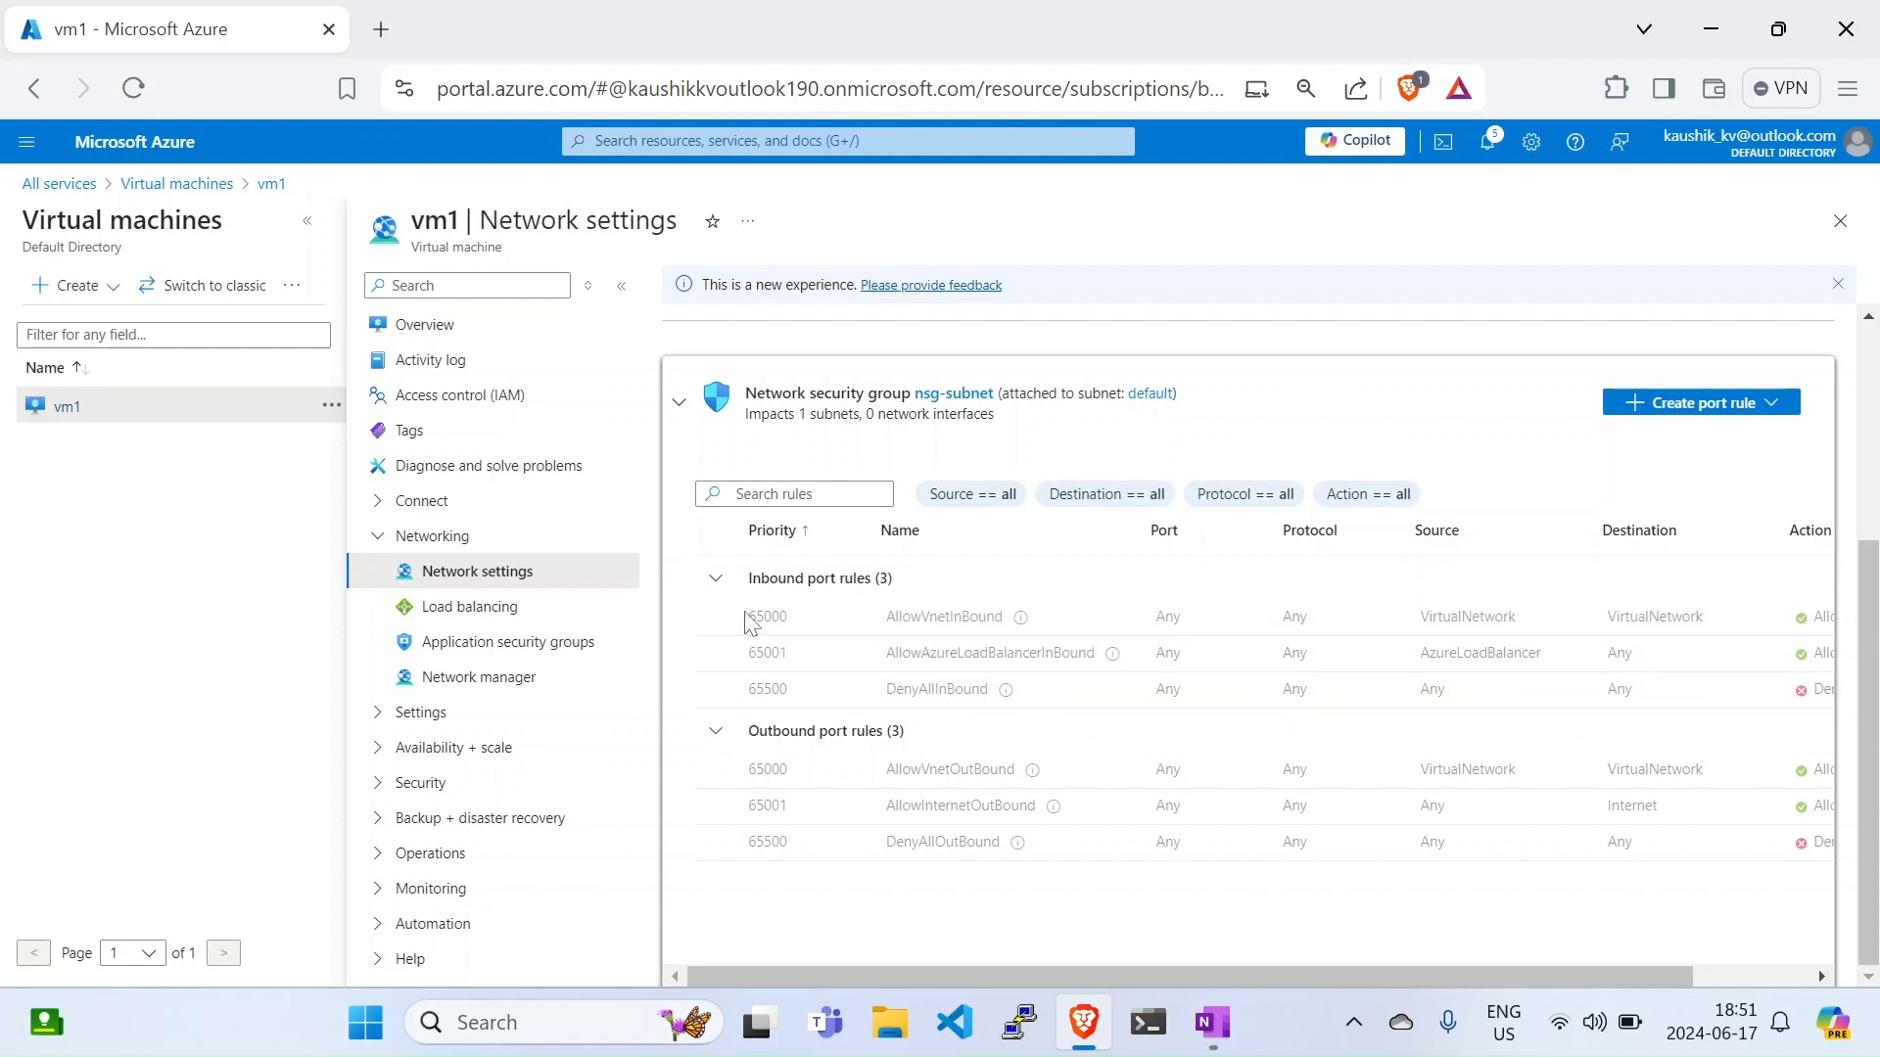
left_click_drag(747, 618, 795, 637)
left_click(767, 617)
left_click_drag(745, 692, 805, 701)
left_click(791, 693)
left_click_drag(880, 692, 1041, 705)
left_click(1057, 702)
Step: Refresh vm1's network settings and examine the inbound and outbound port rules of nsg-nic
scroll(1312, 433, "up", 3)
left_click(1363, 335)
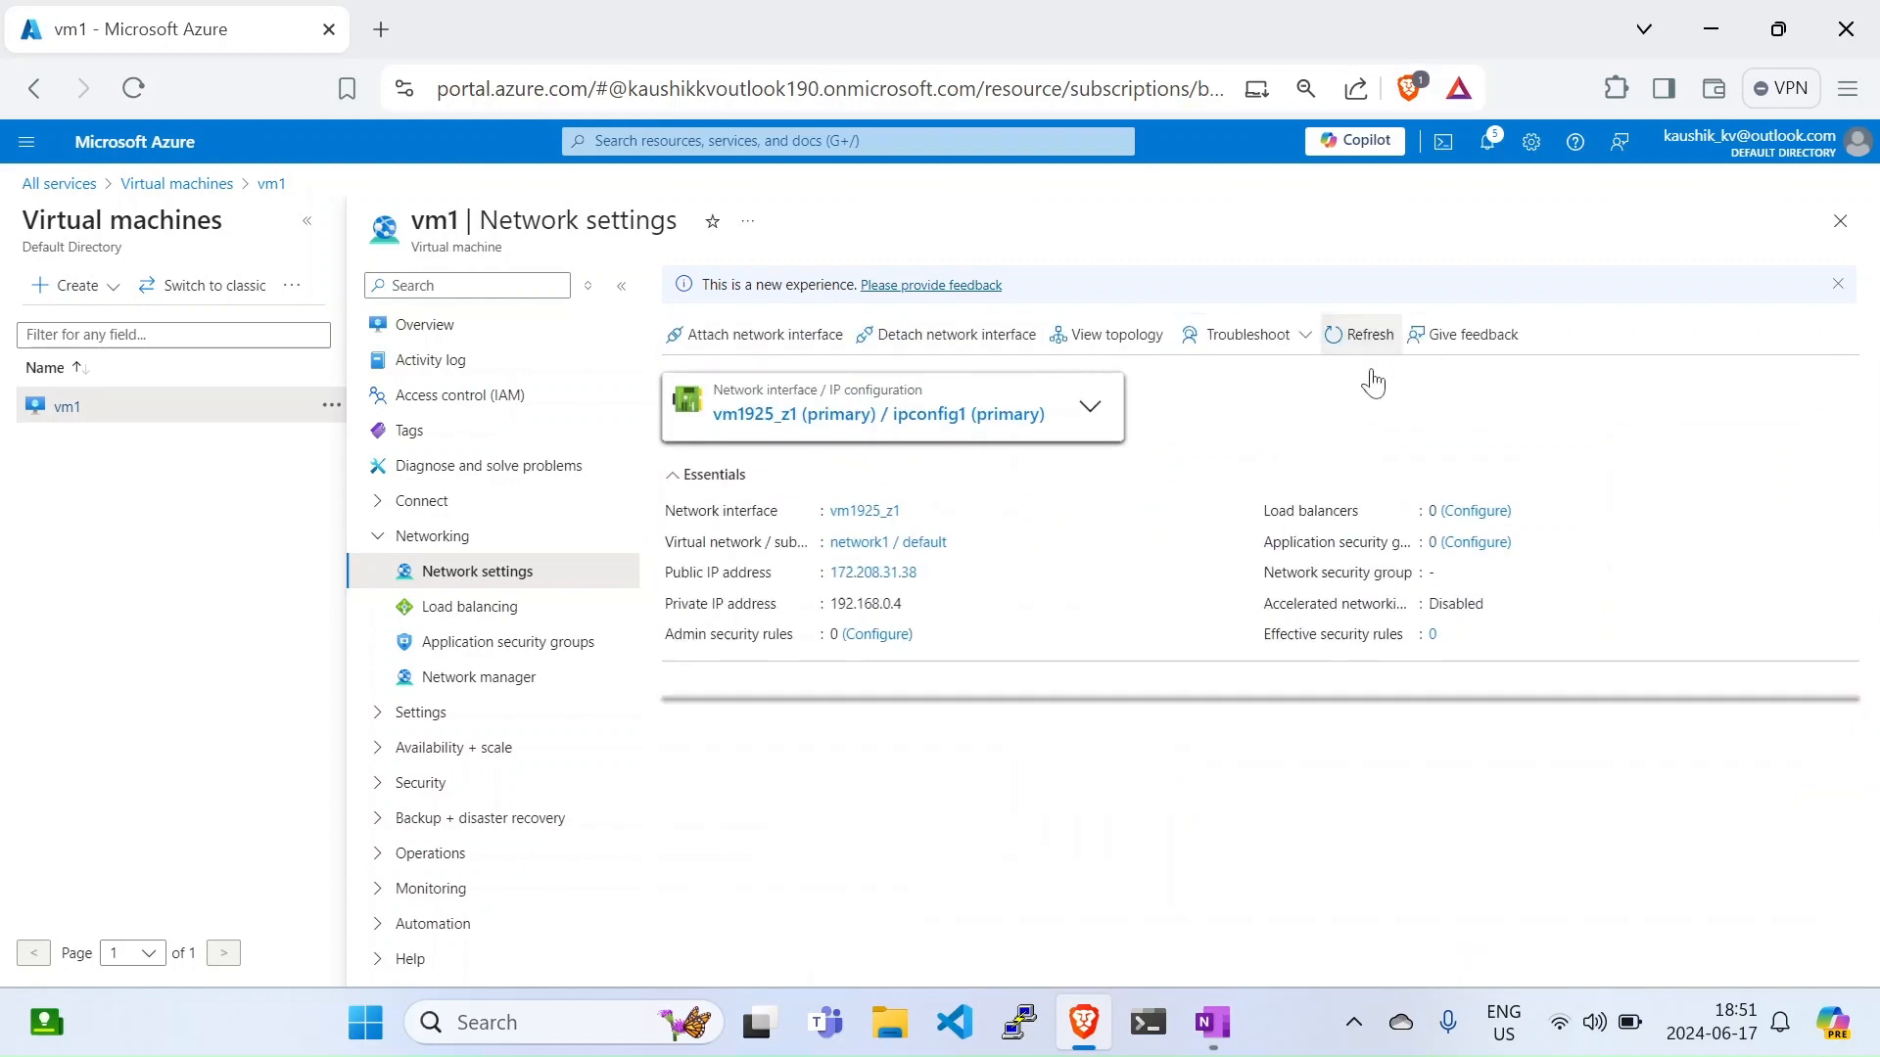
scroll(856, 674, "down", 1)
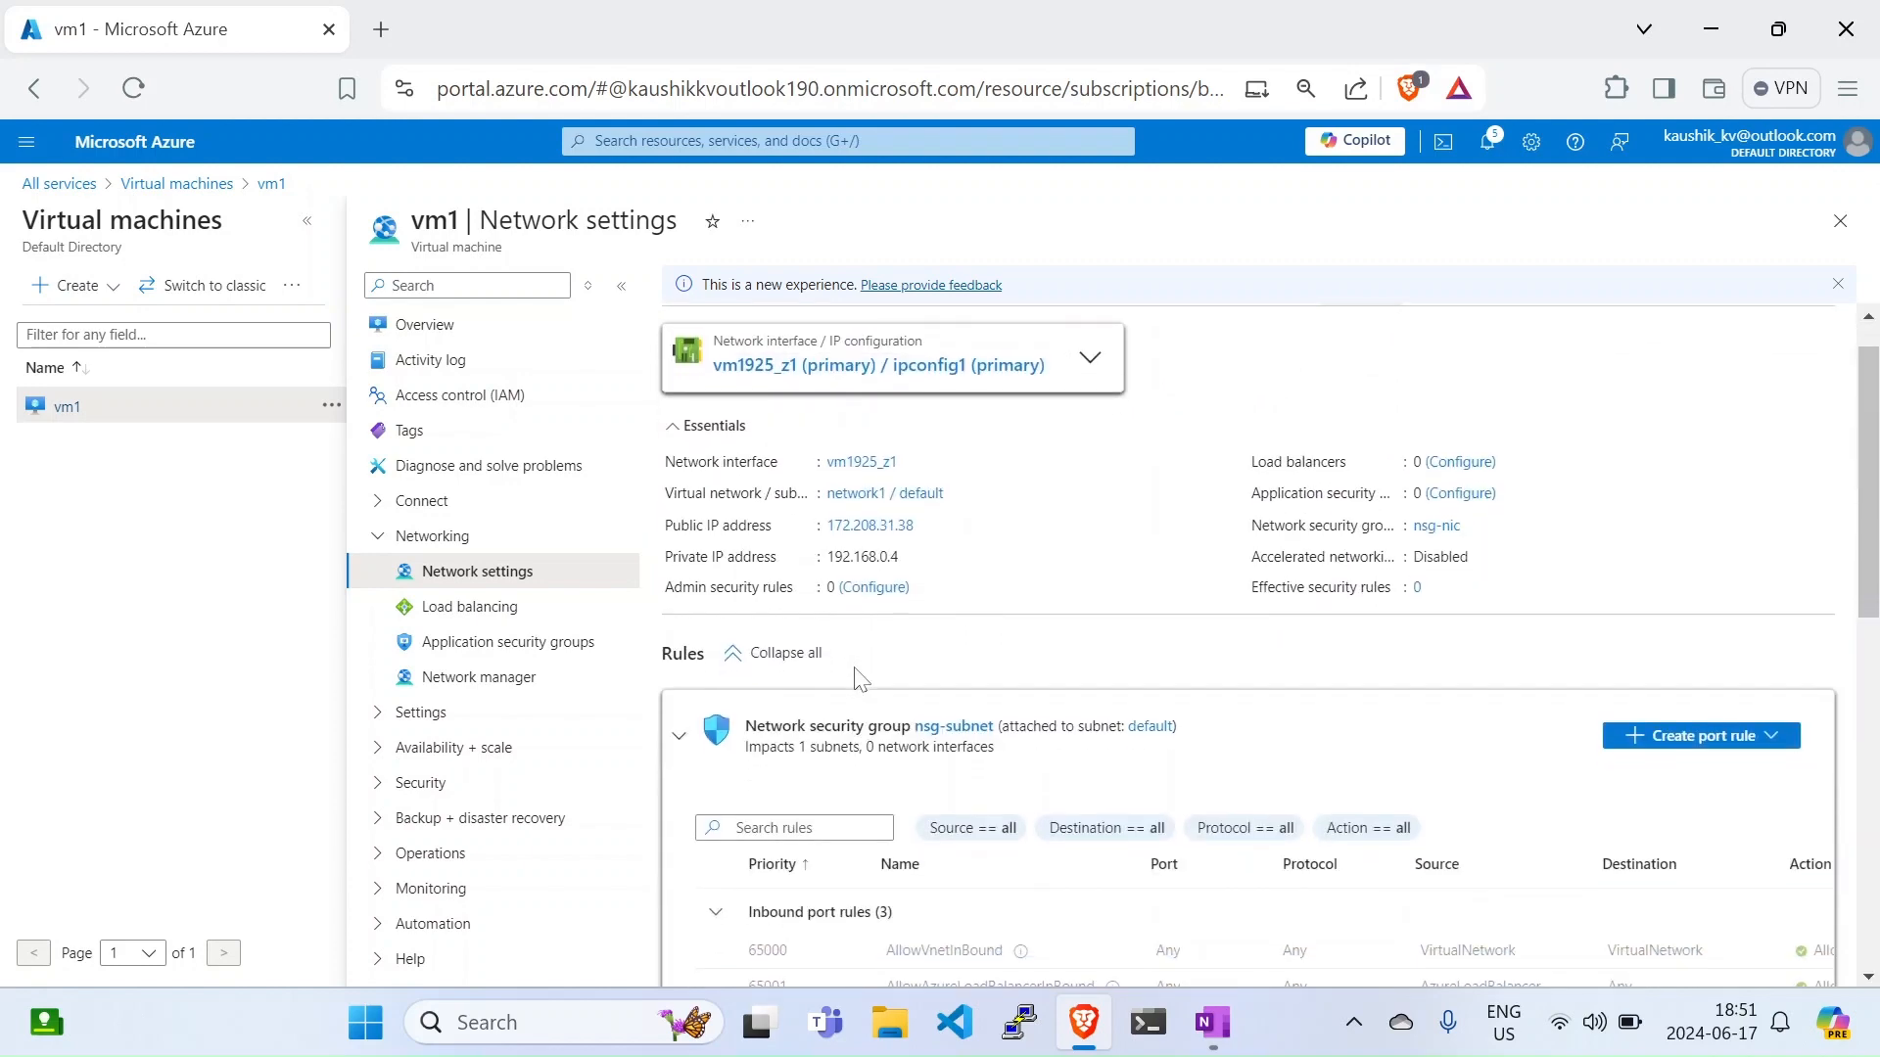
scroll(856, 674, "down", 9)
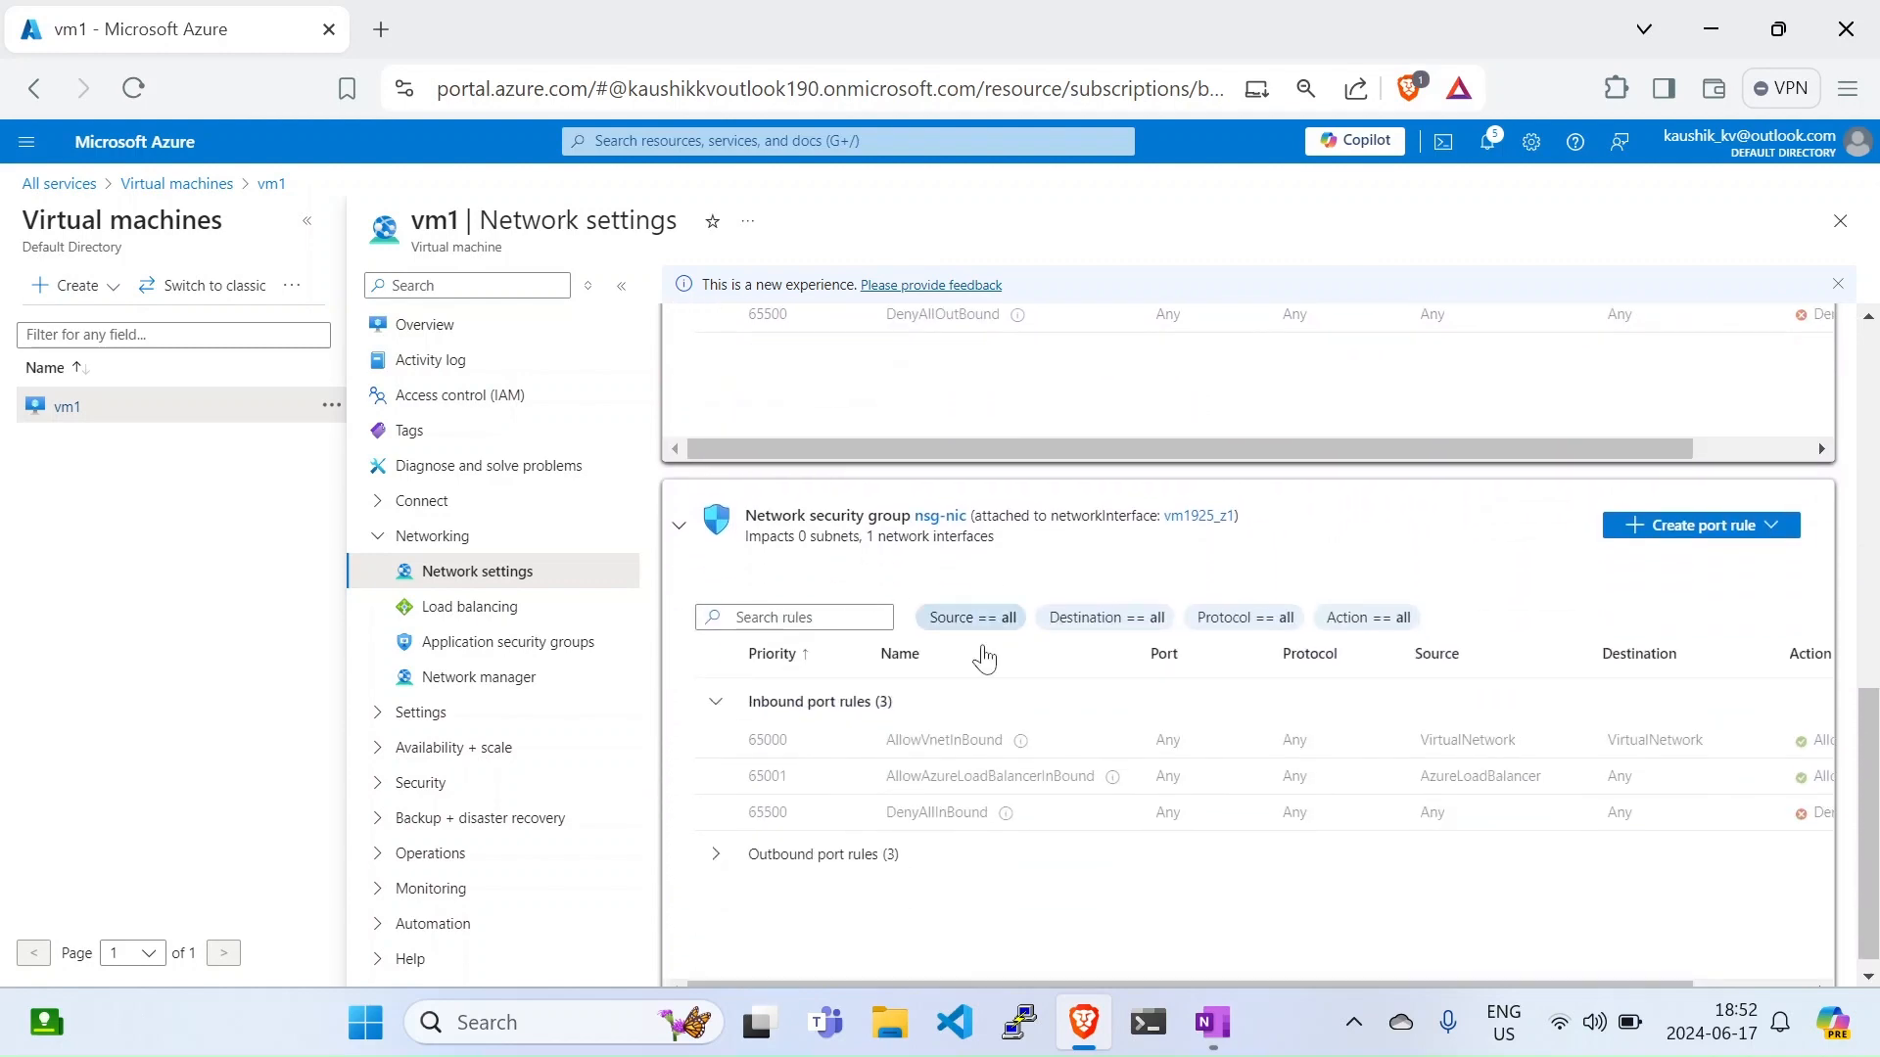
left_click(715, 854)
scroll(716, 854, "down", 2)
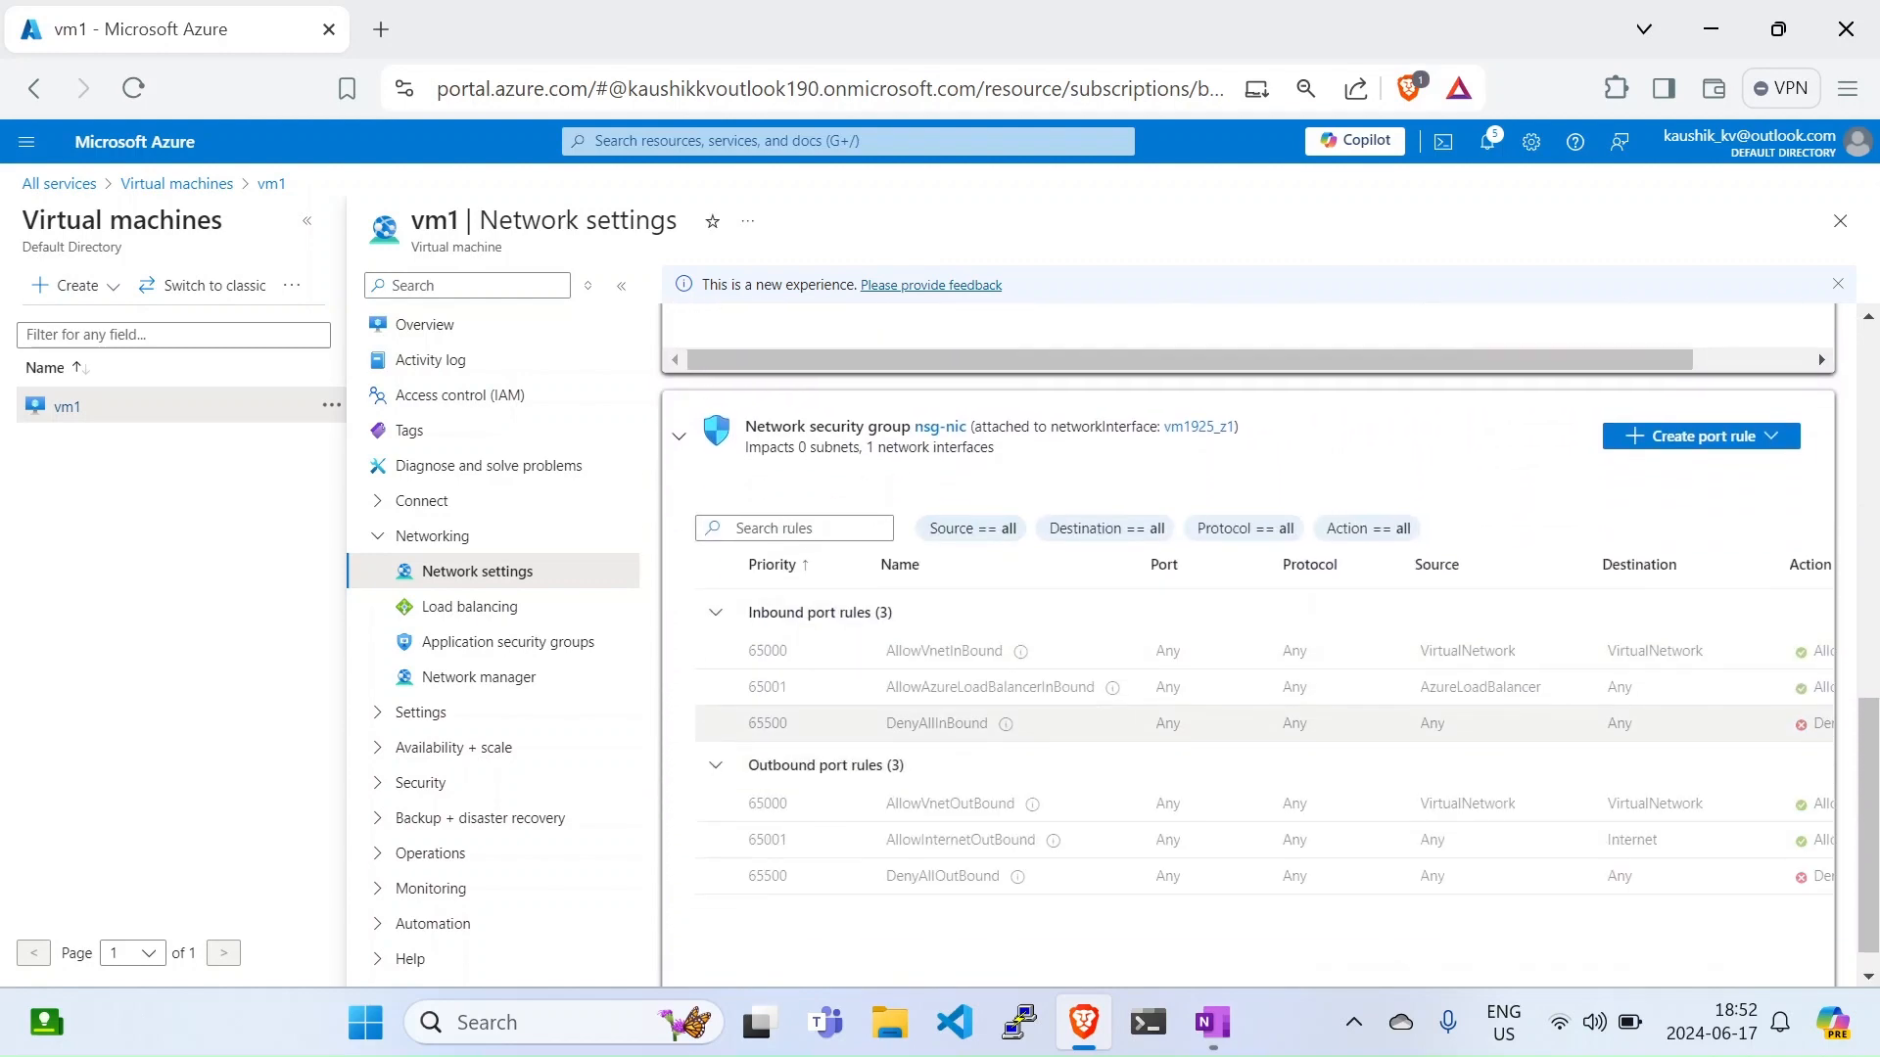
Step: Copy vm1's public IP address and try an SSH connection to 172.208.31.38 on port 22 in PuTTY, then return to the Azure portal
scroll(1036, 697, "up", 10)
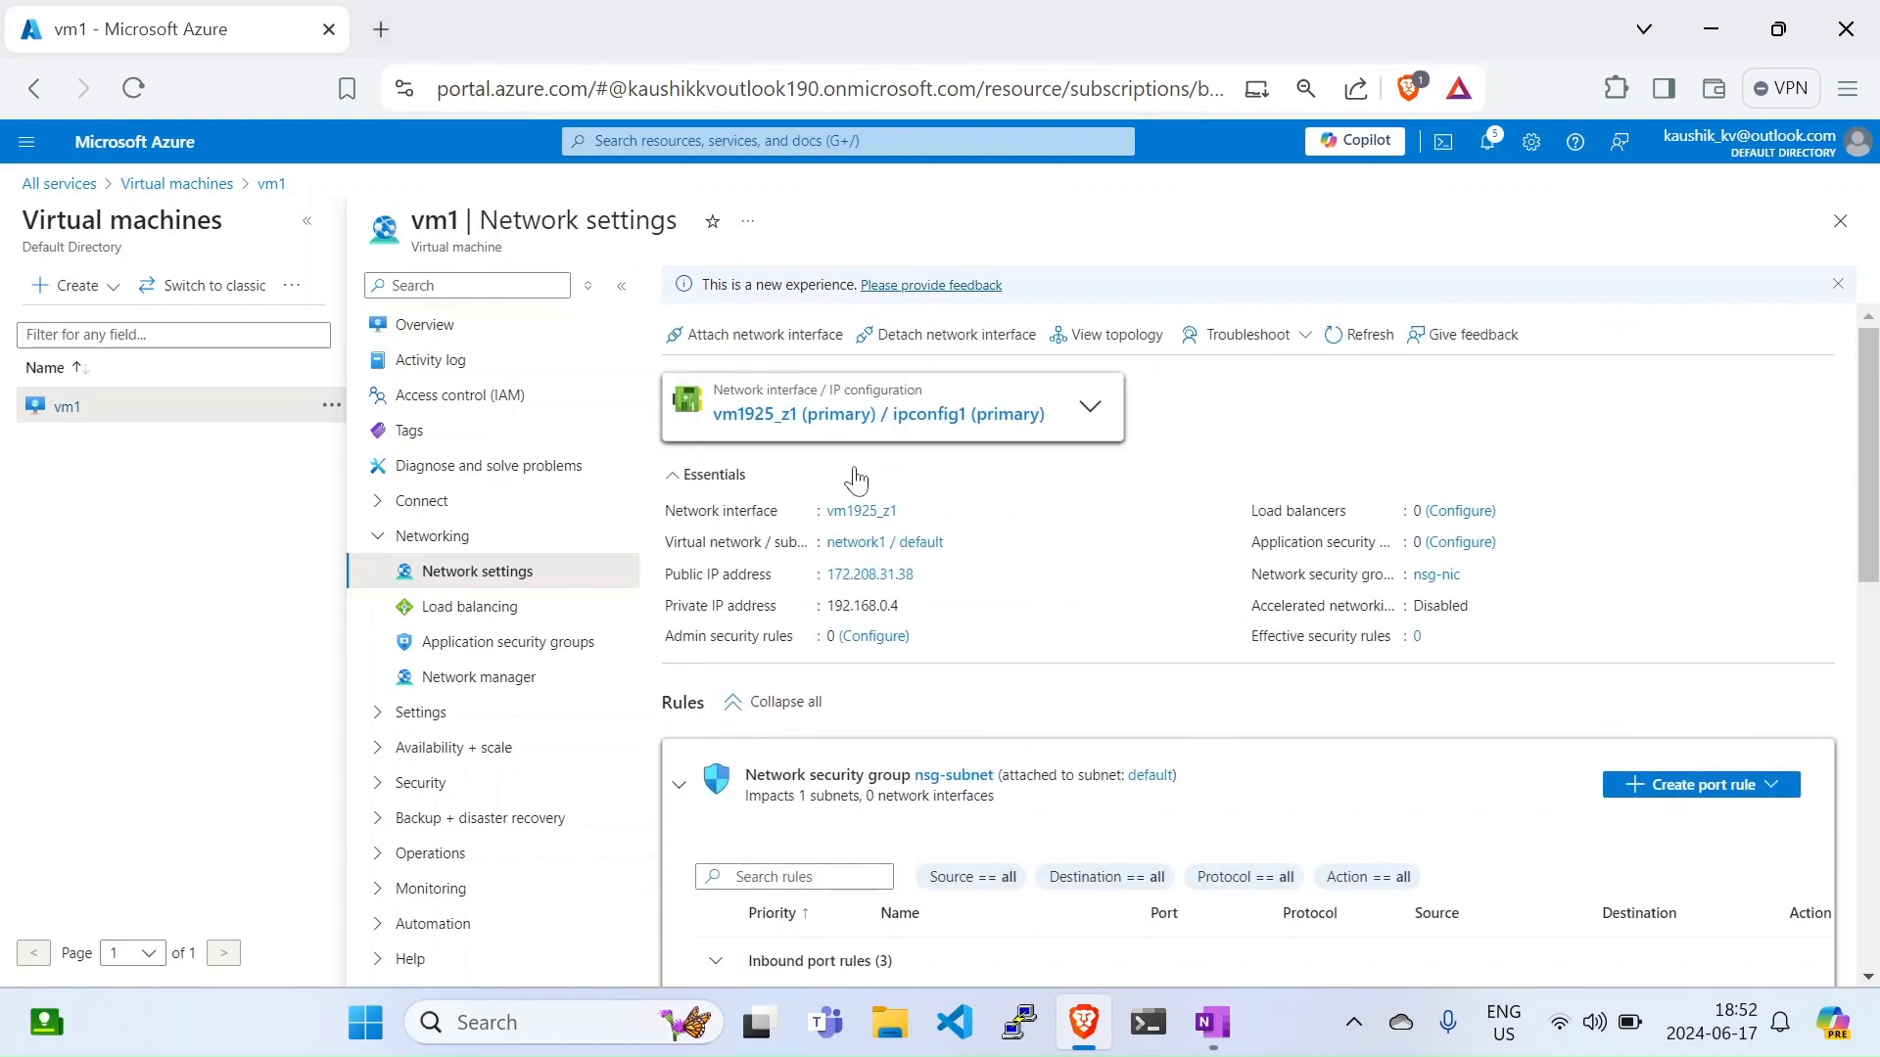
left_click(926, 574)
left_click(1019, 1023)
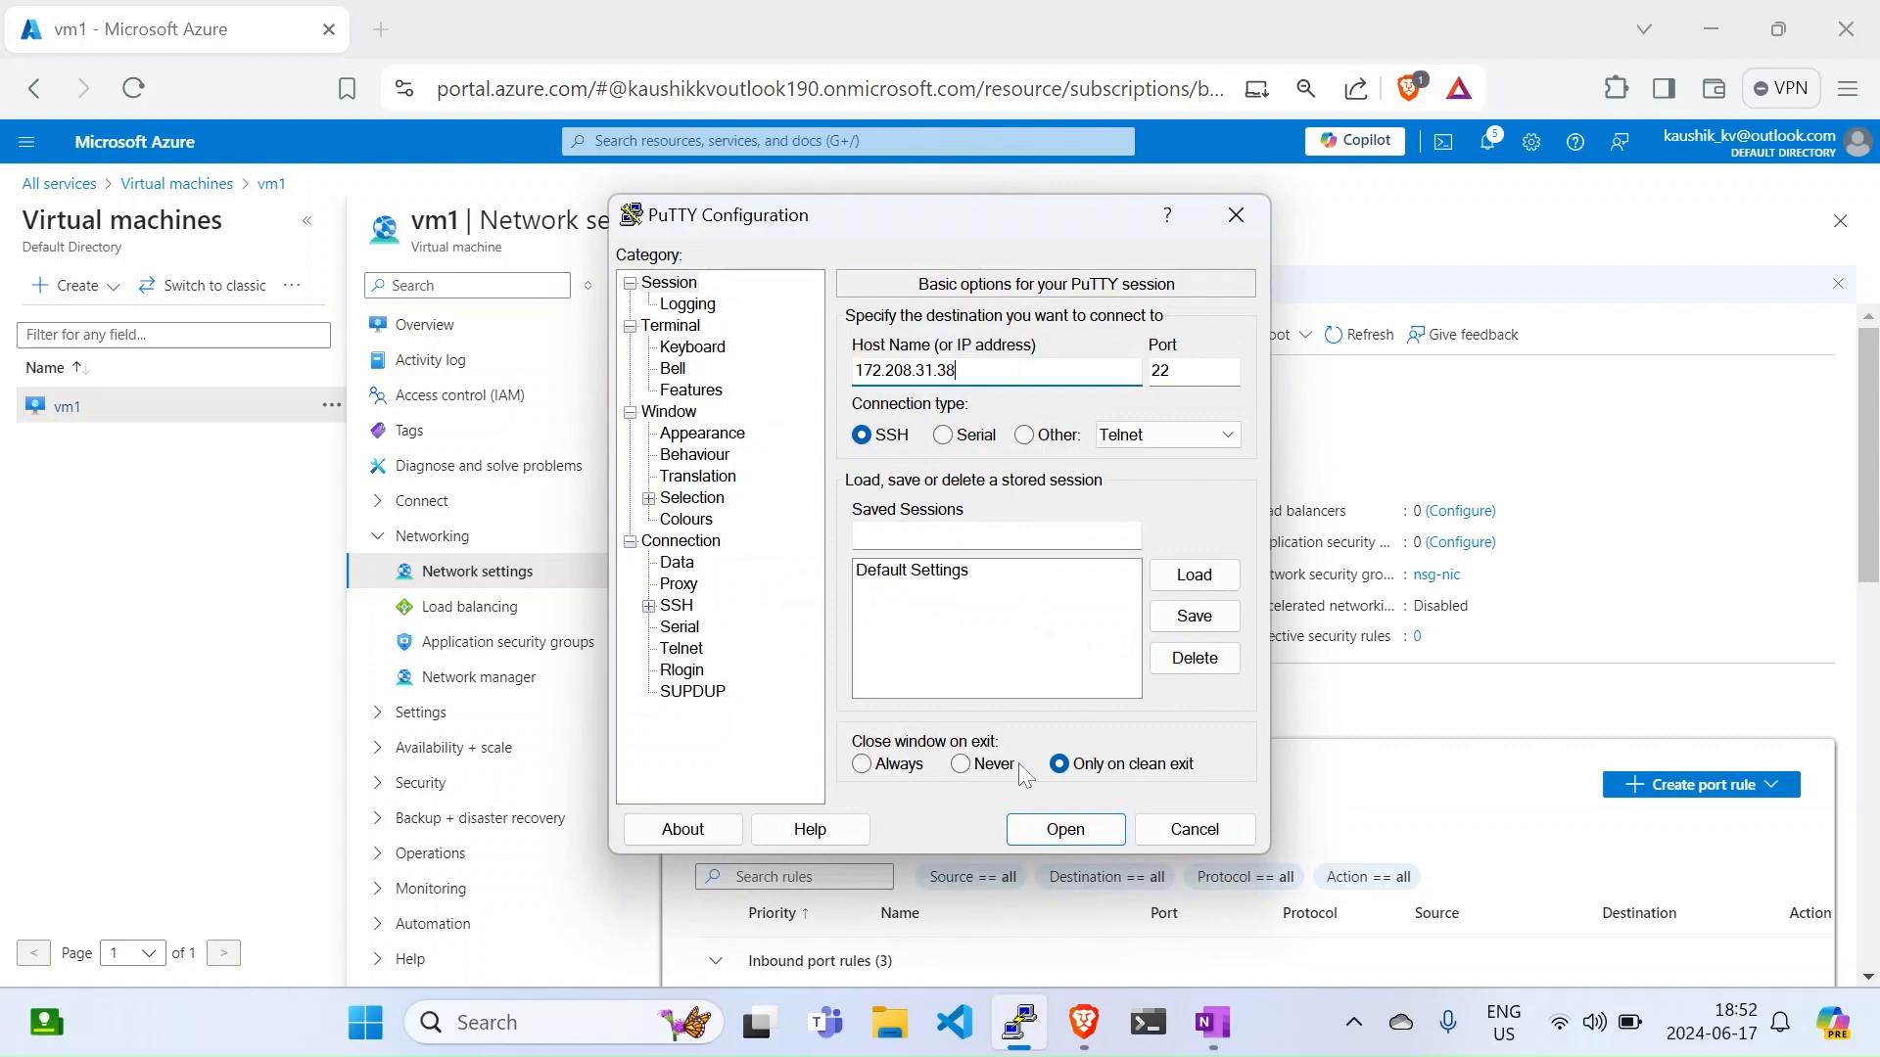
left_click(1067, 830)
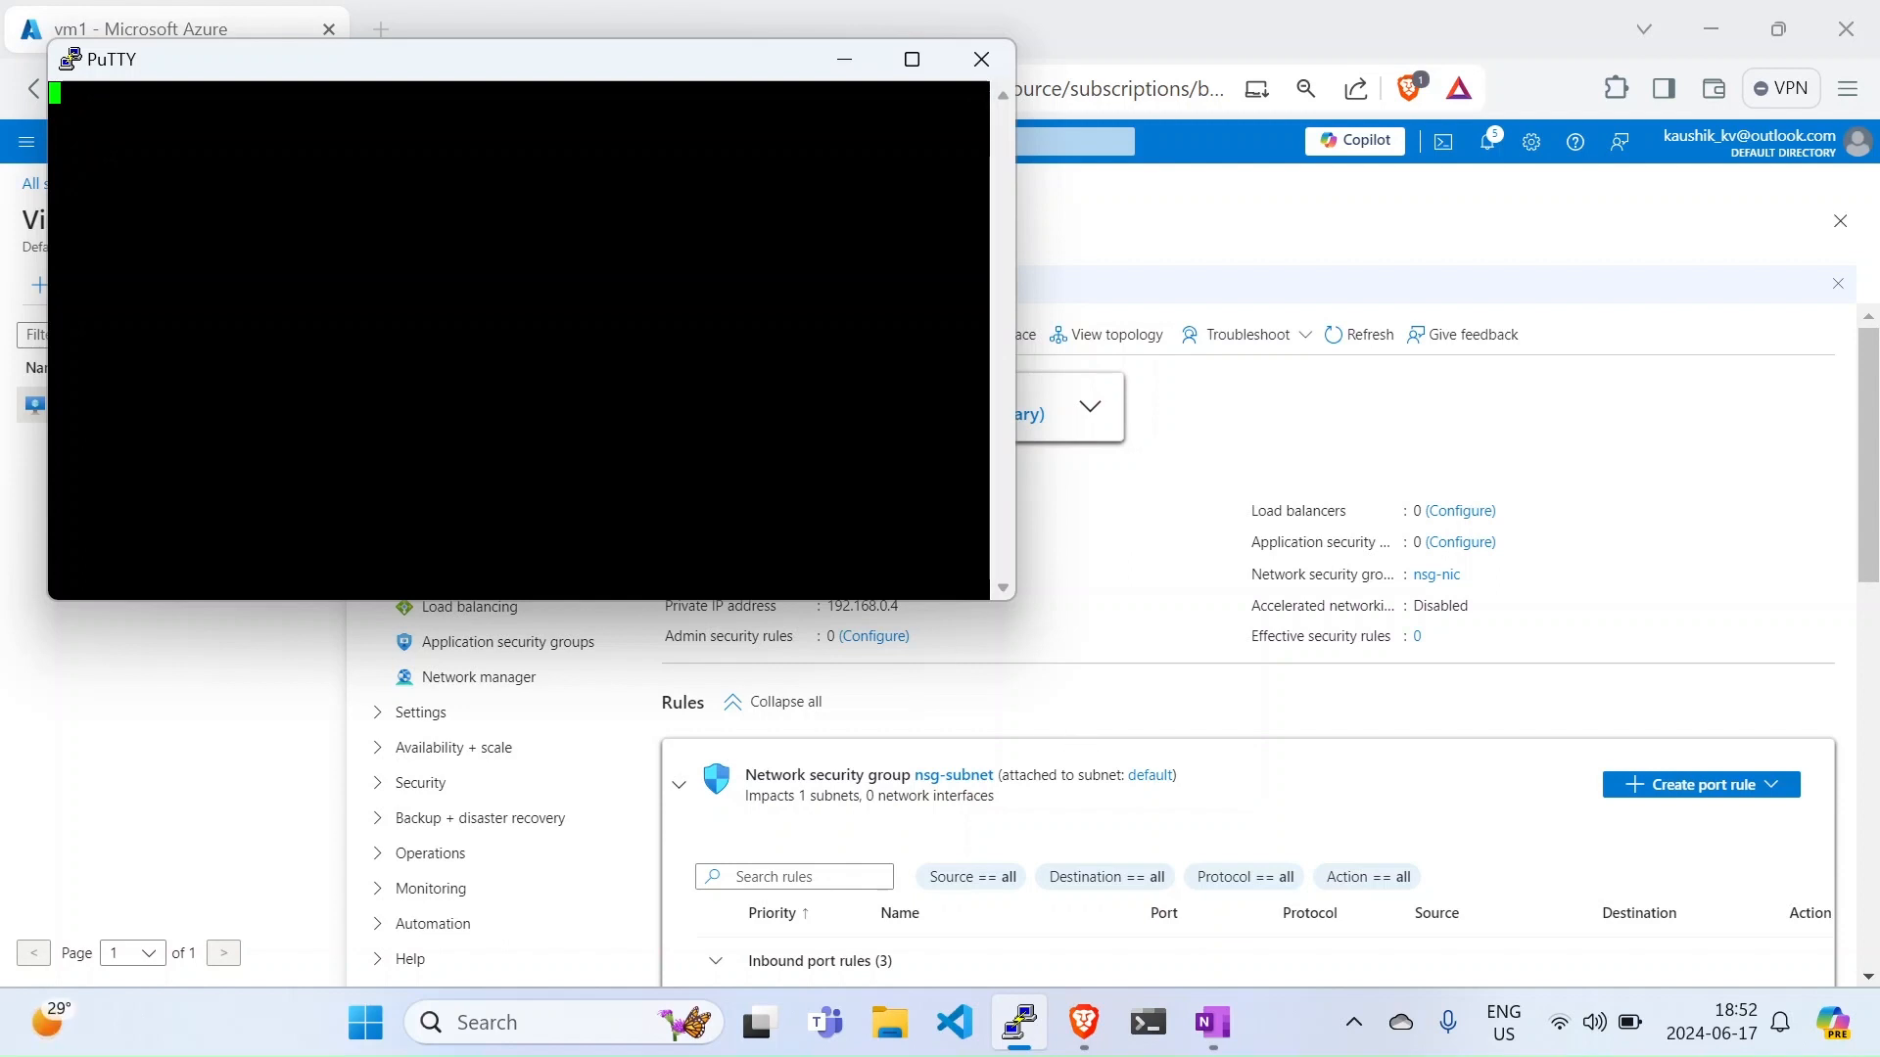
left_click(235, 750)
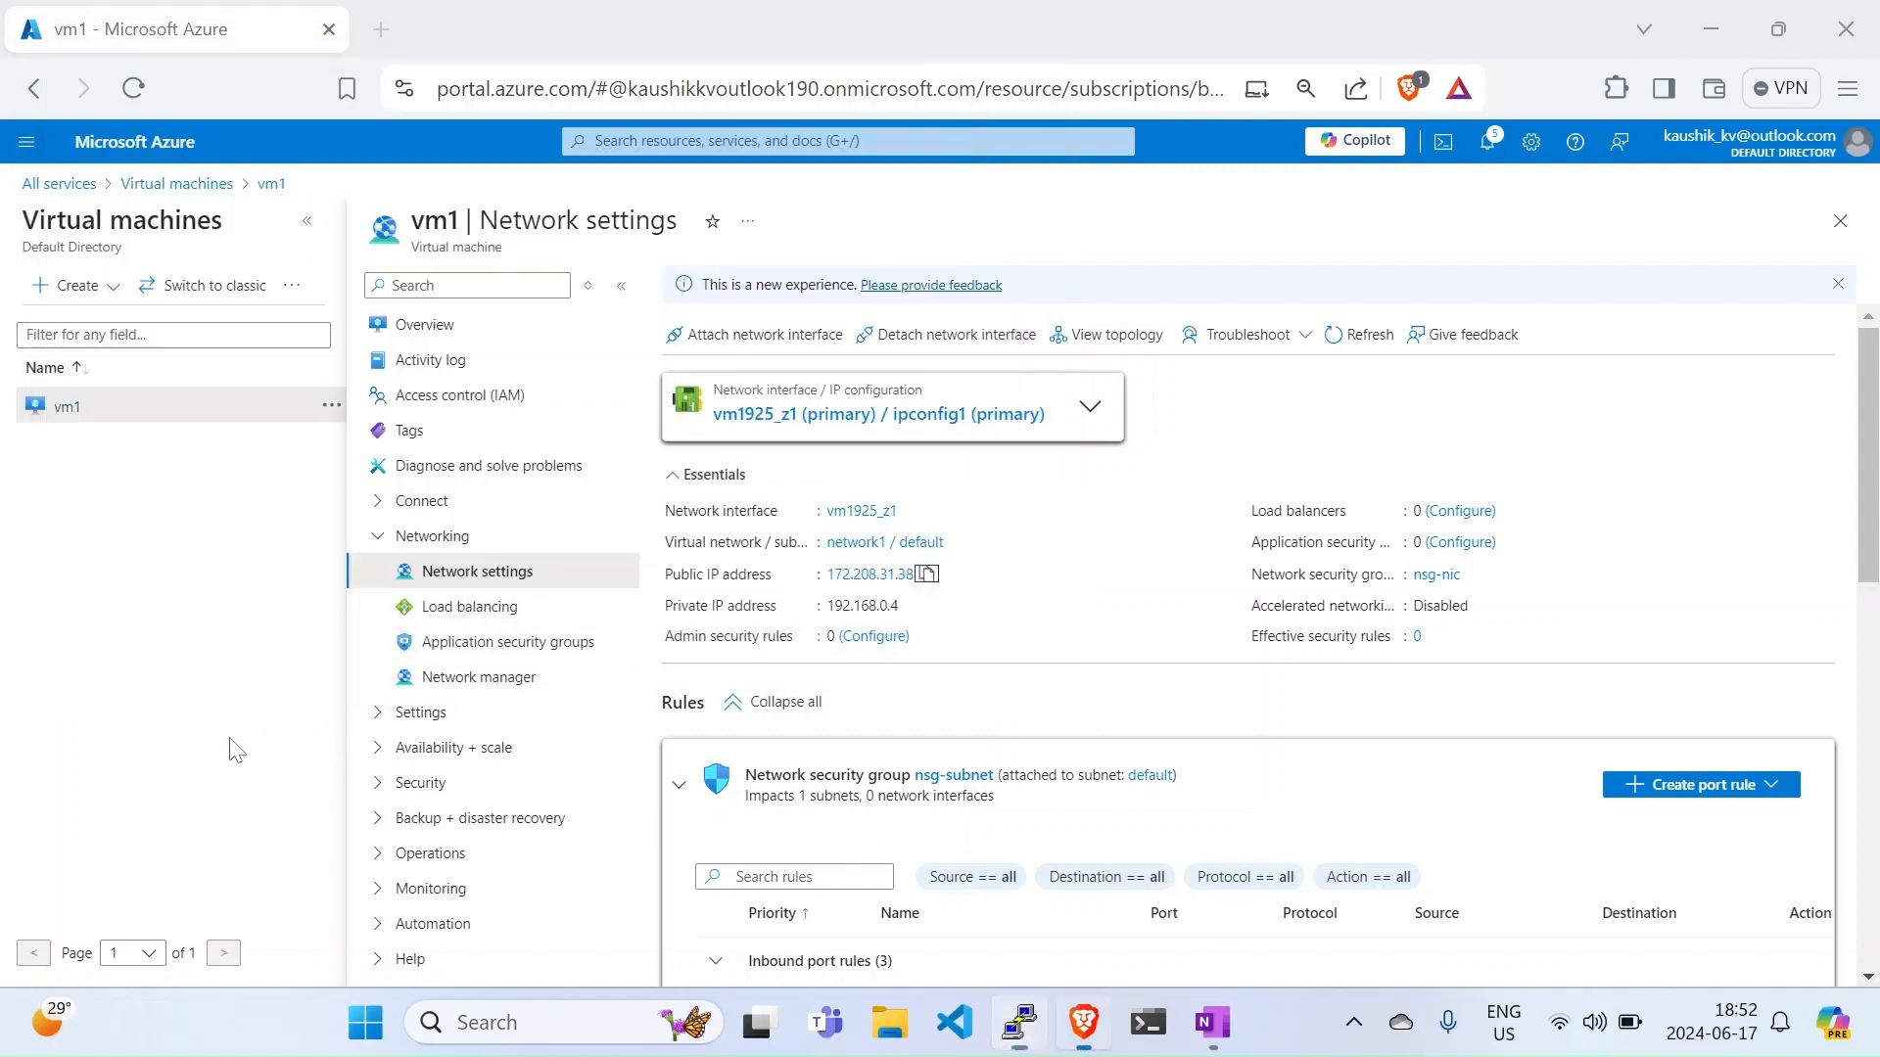
Step: Open the inbound security rules of nsg-subnet from vm1's network settings
scroll(831, 714, "down", 1)
scroll(830, 714, "down", 2)
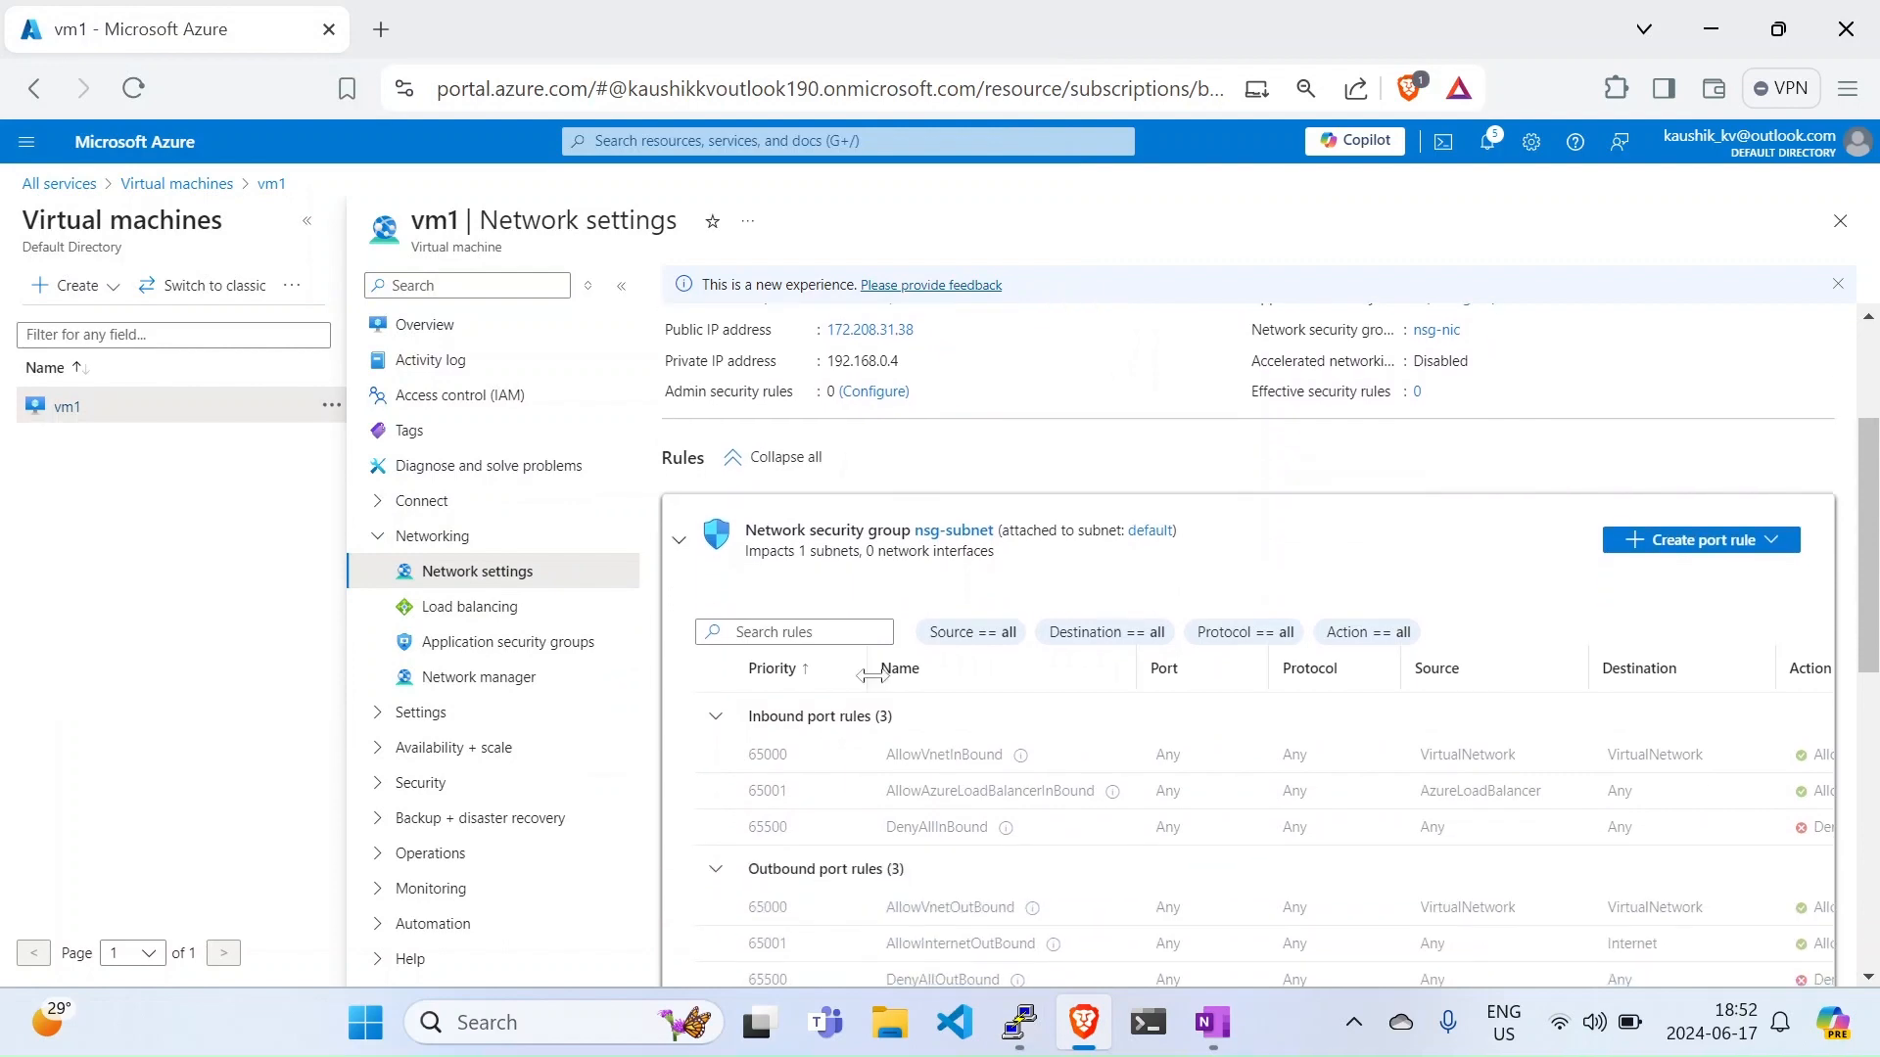
left_click(969, 536)
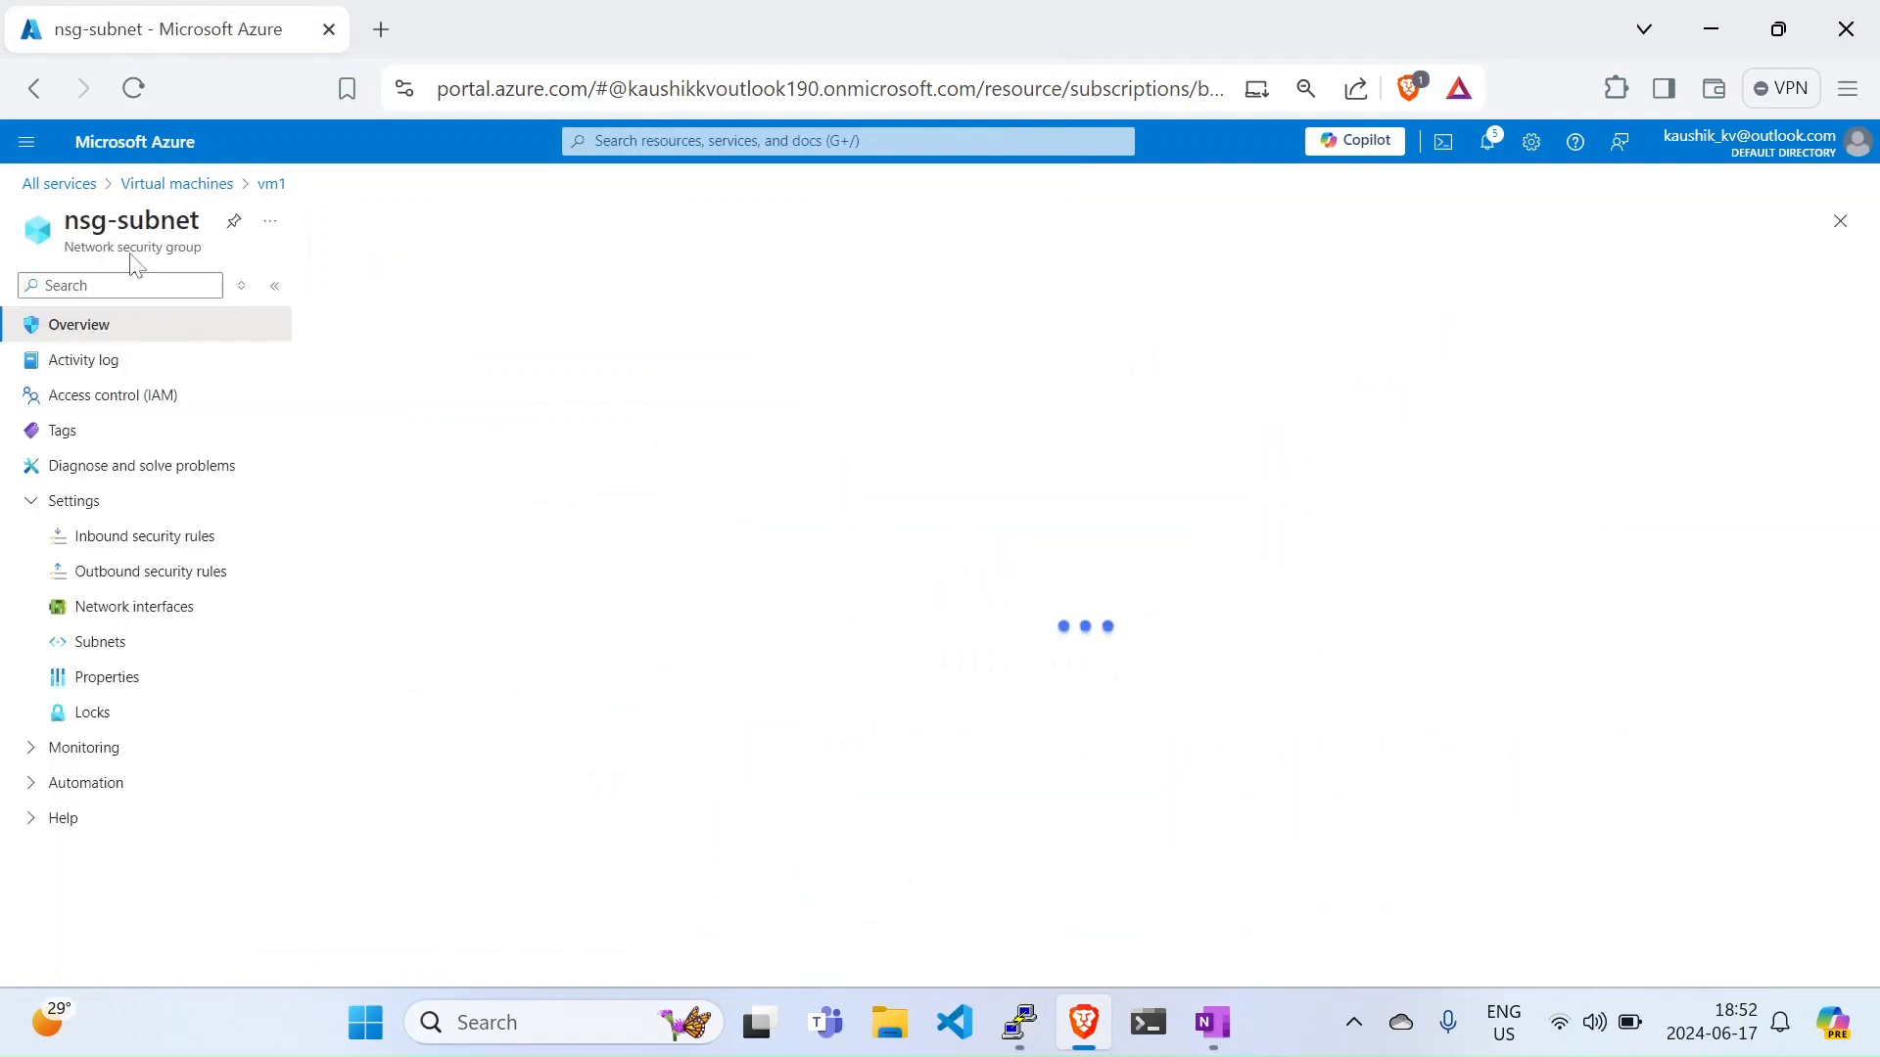
left_click(140, 537)
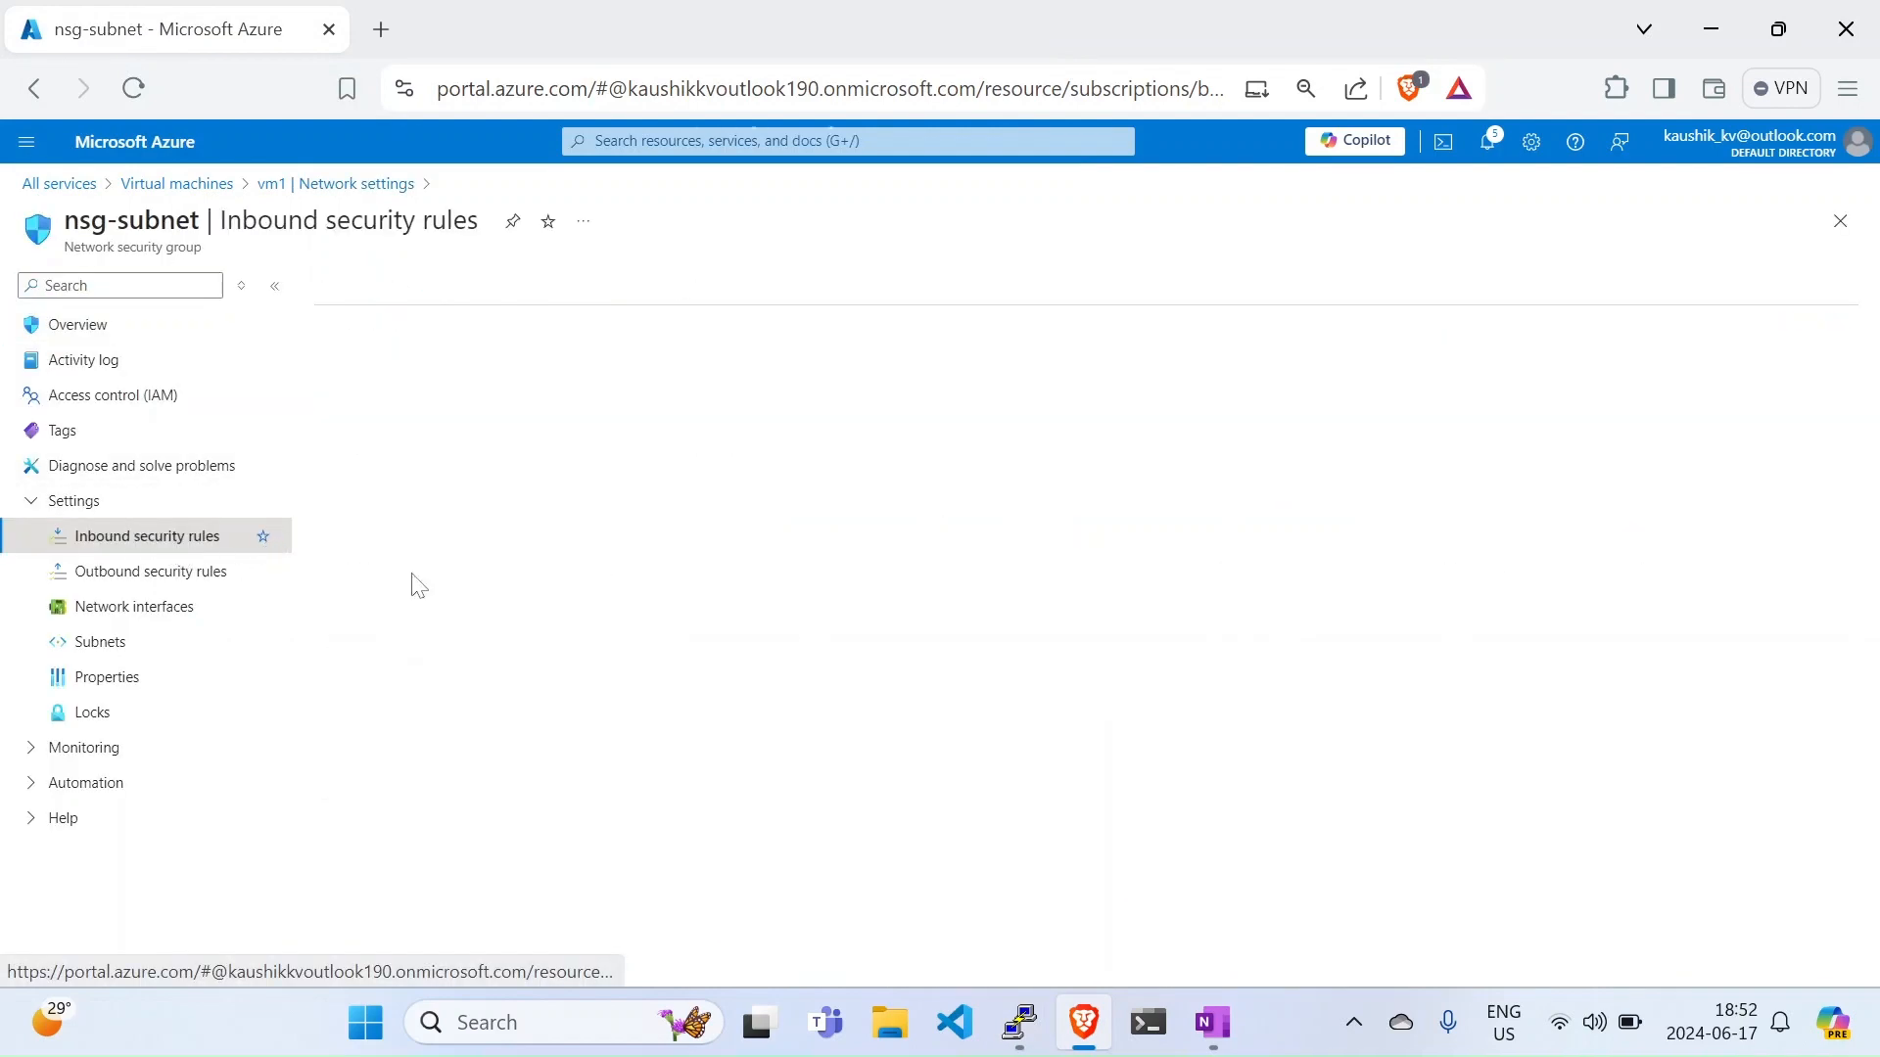
Step: Add an inbound rule AllowAnySSHInbound to nsg-subnet that allows SSH from any source to any destination with priority 100
left_click(351, 291)
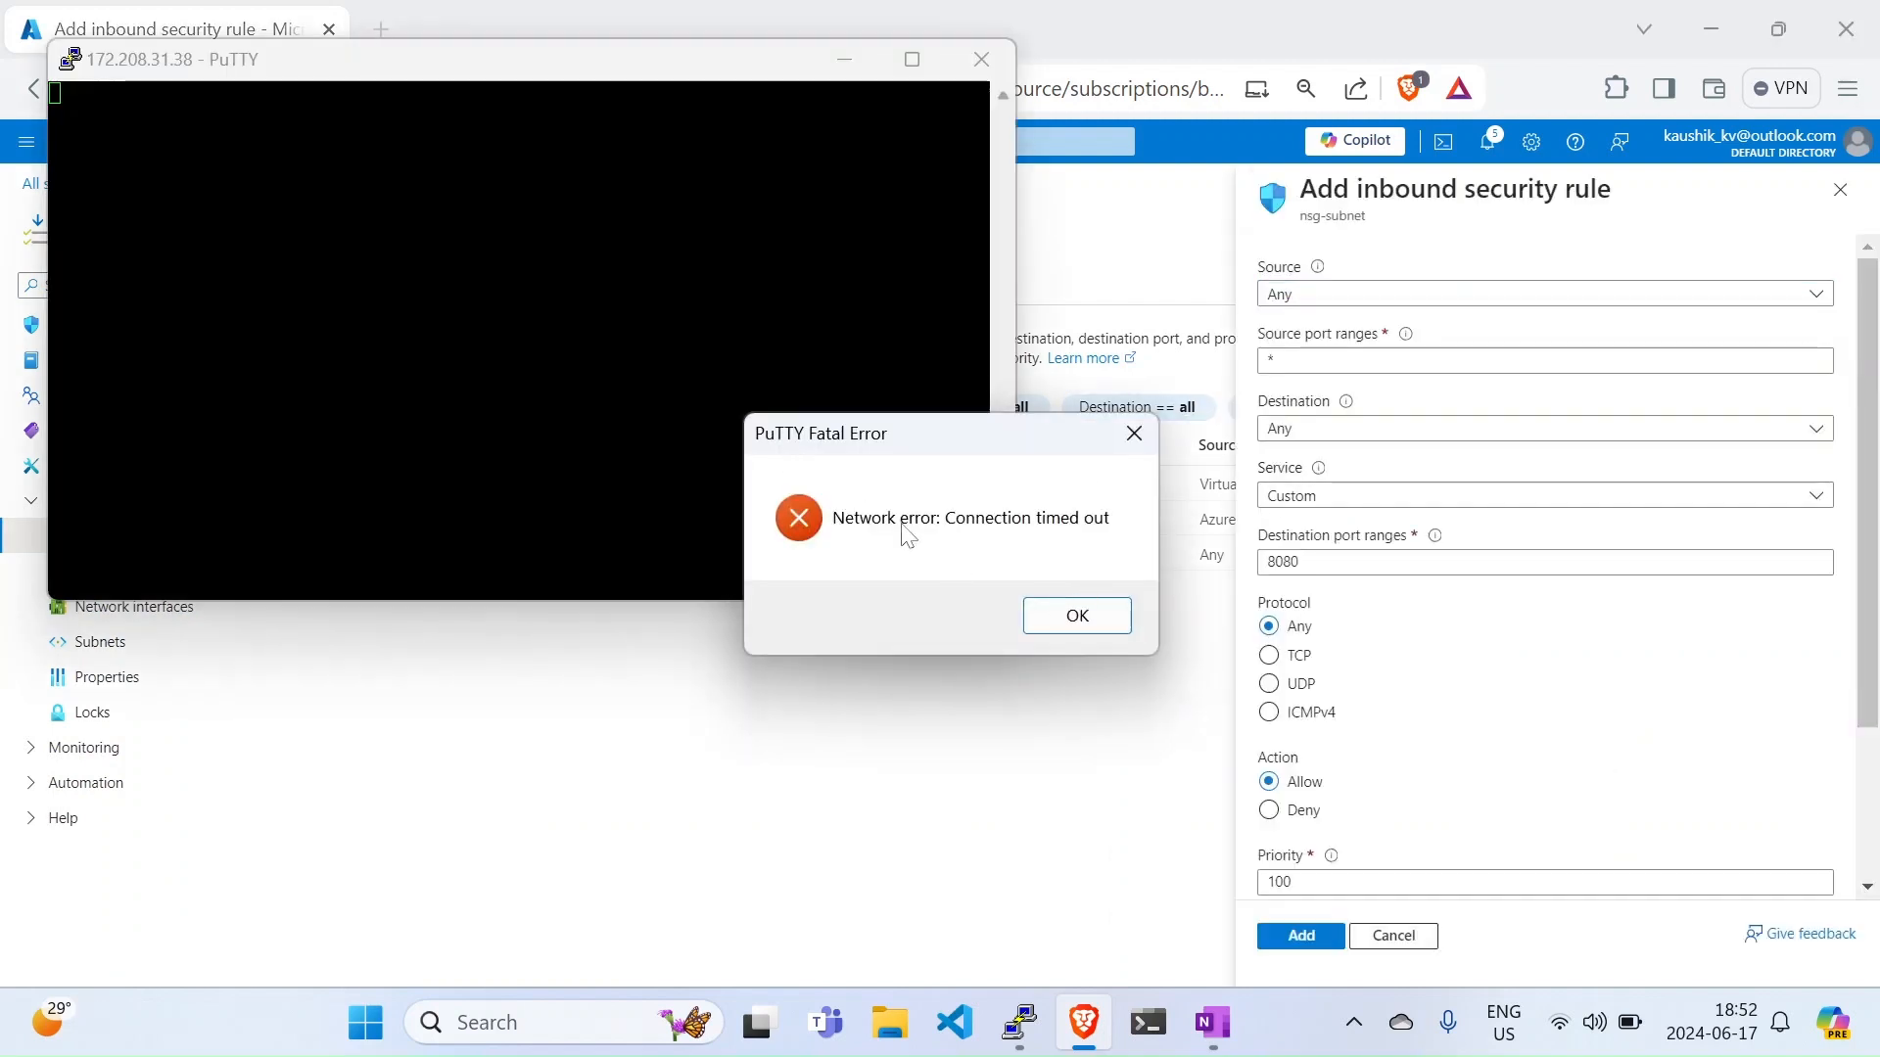
left_click(1077, 615)
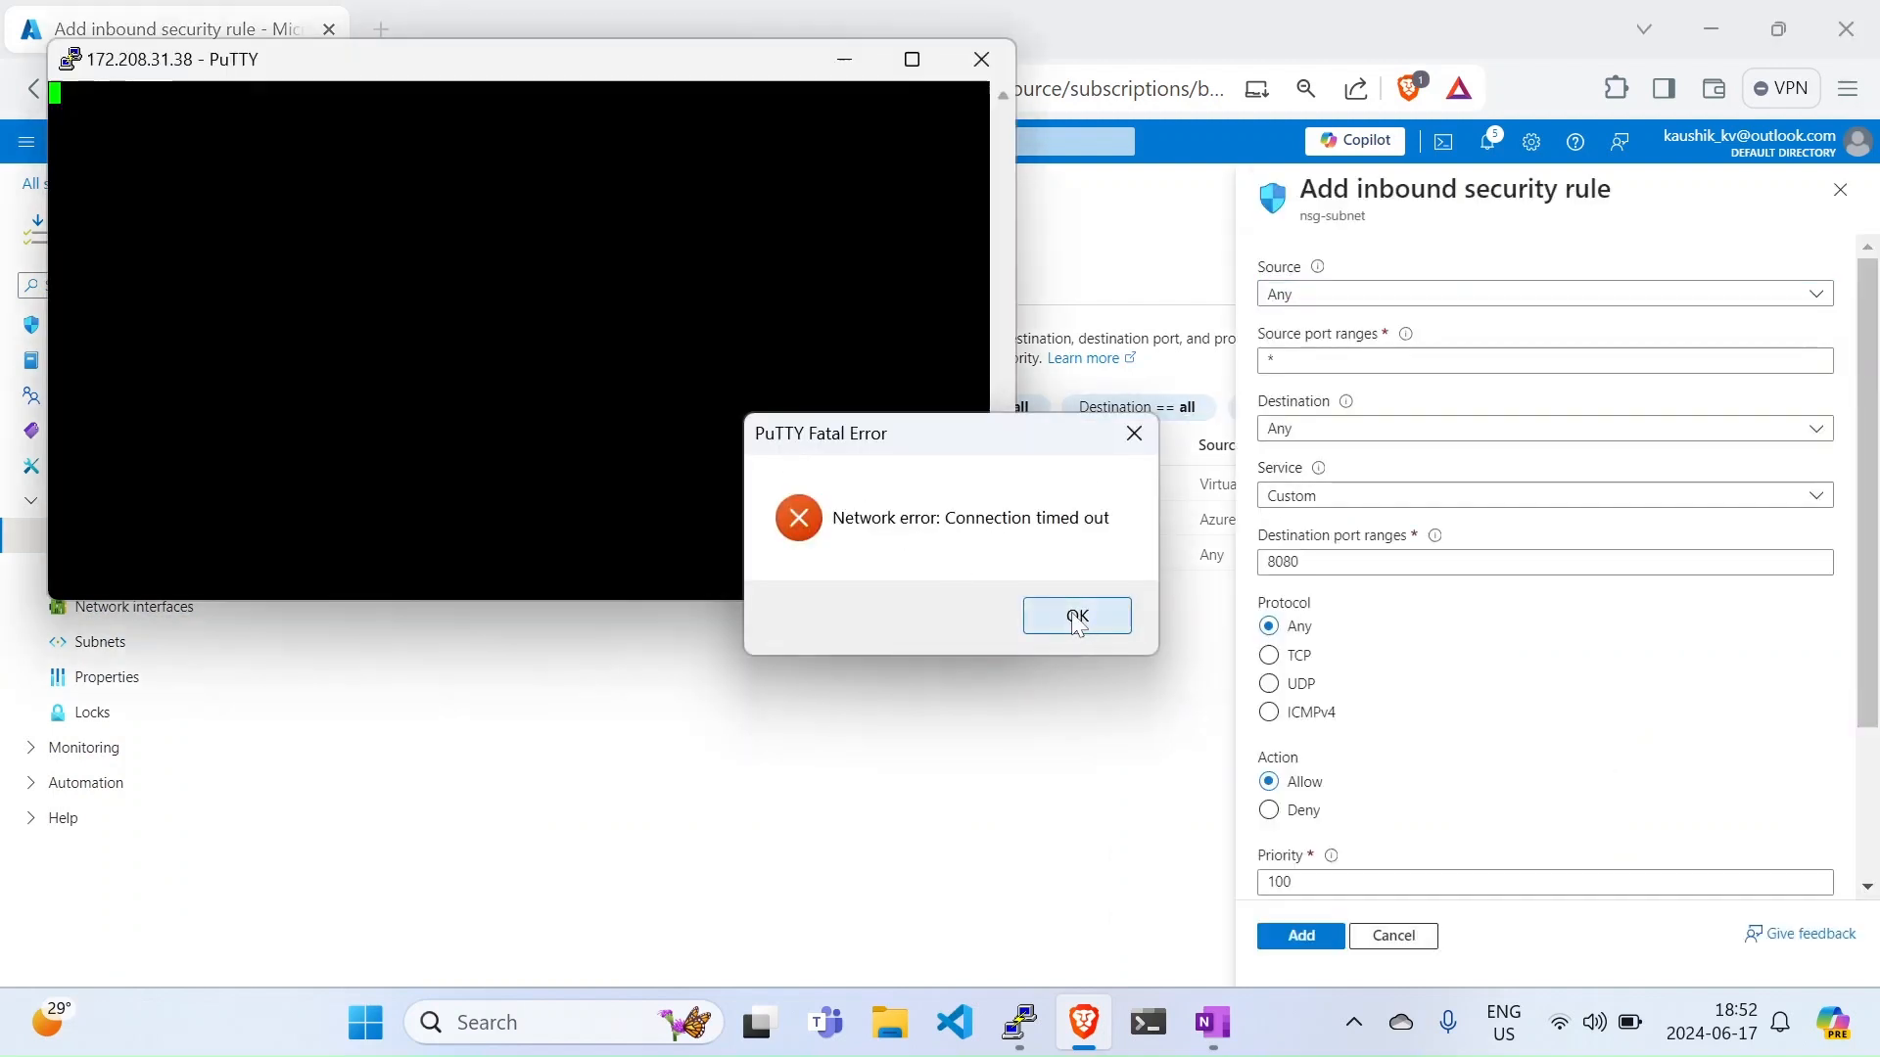
left_click(1153, 273)
left_click(1310, 301)
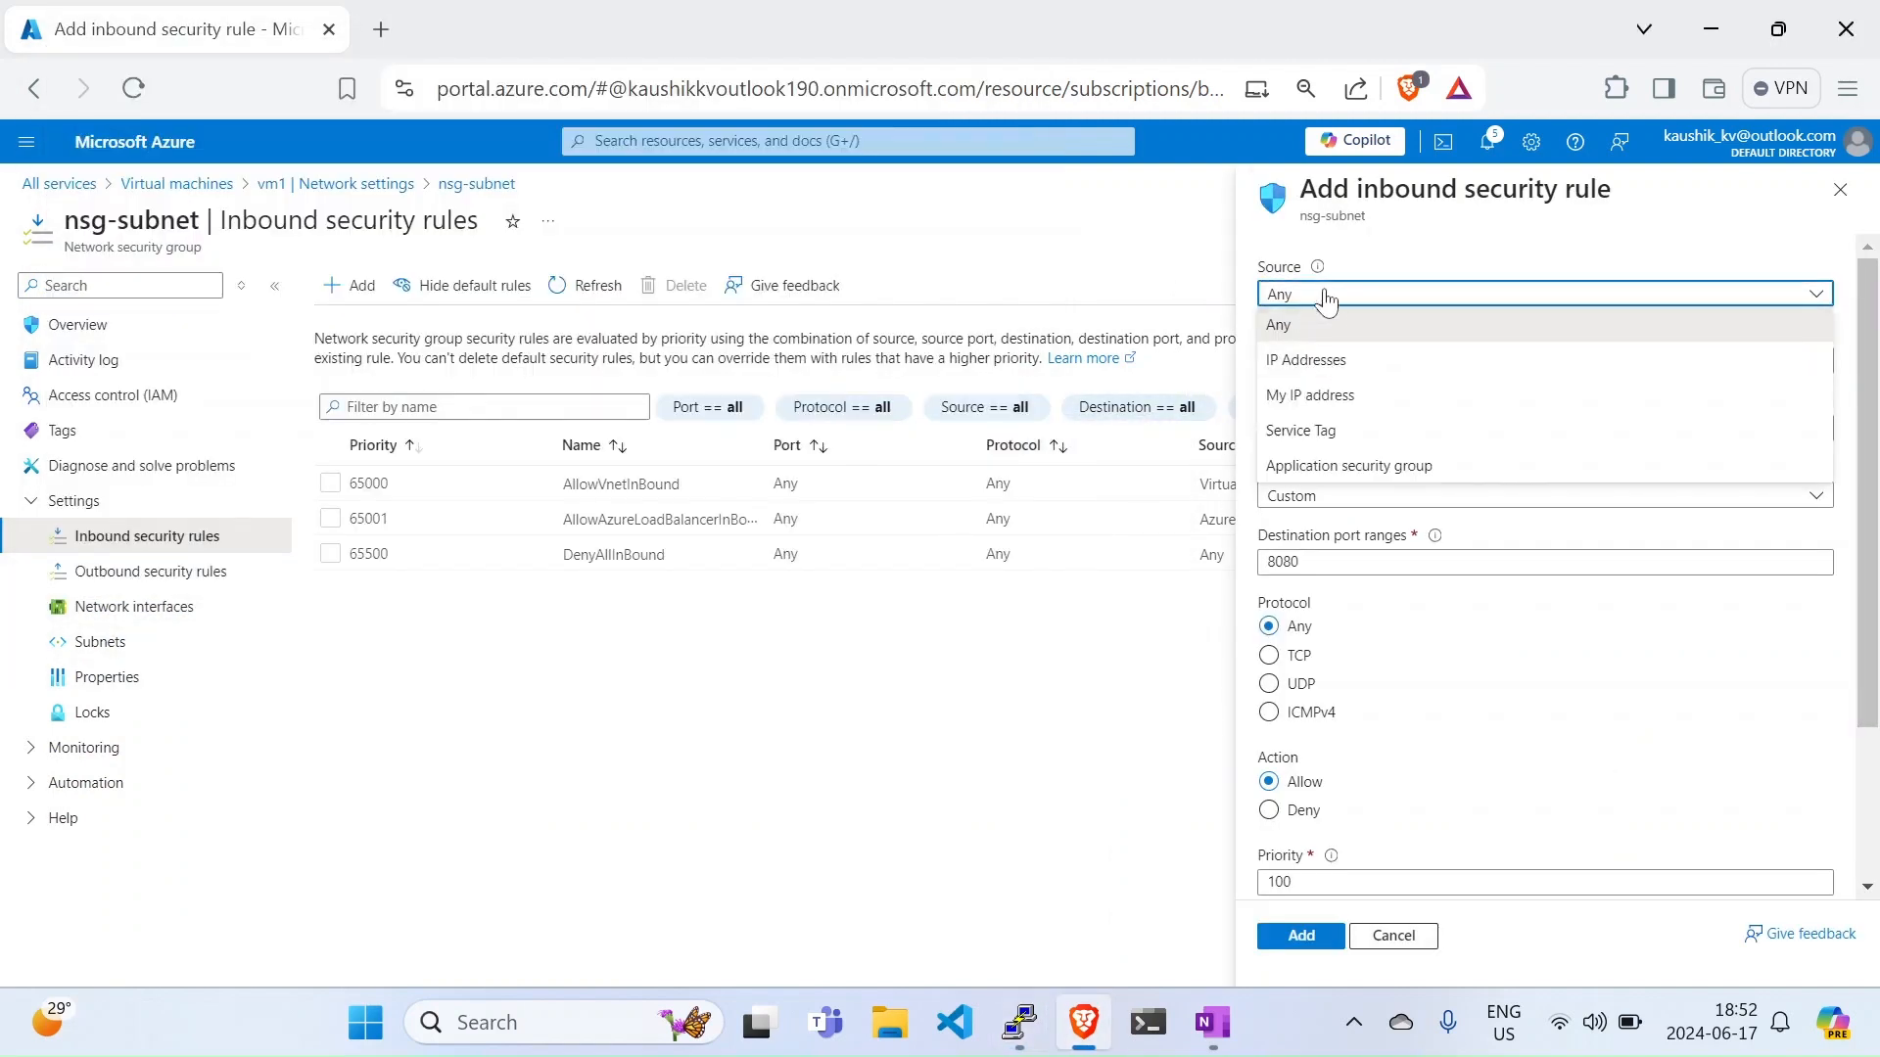
left_click(1369, 328)
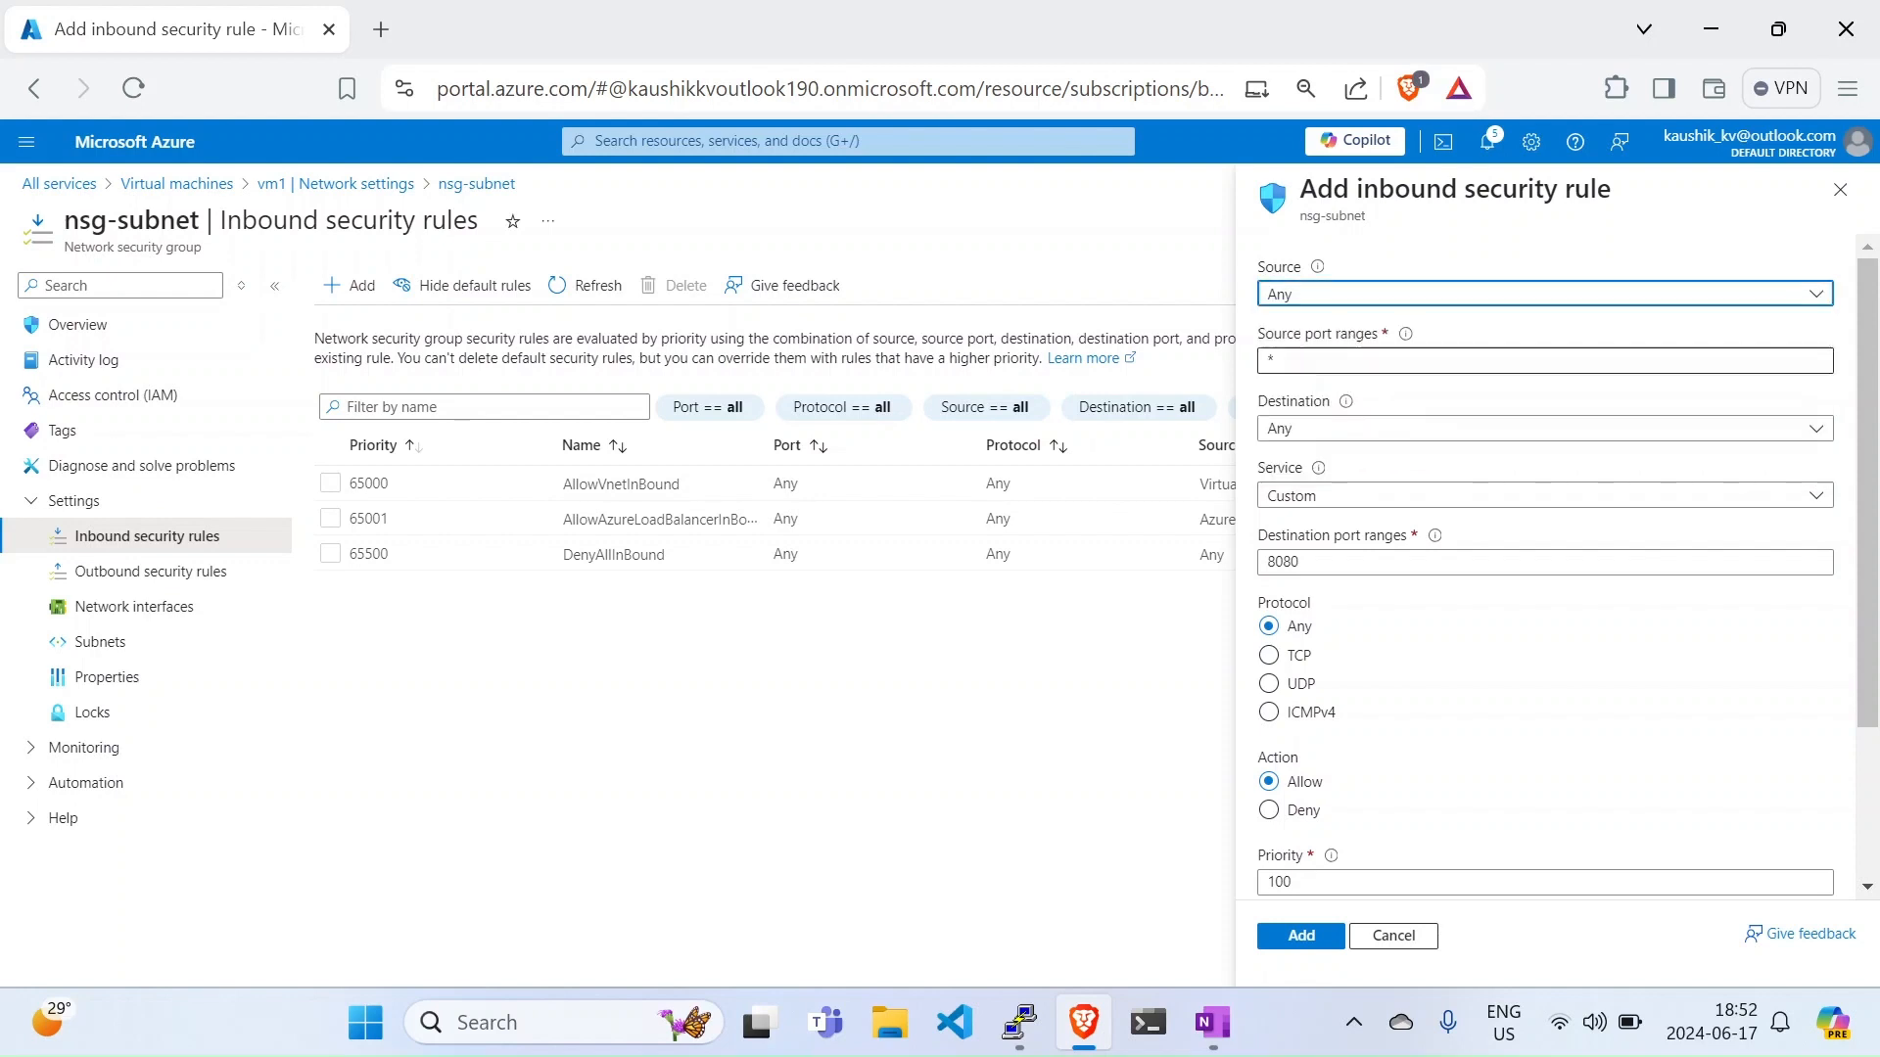
left_click(1331, 429)
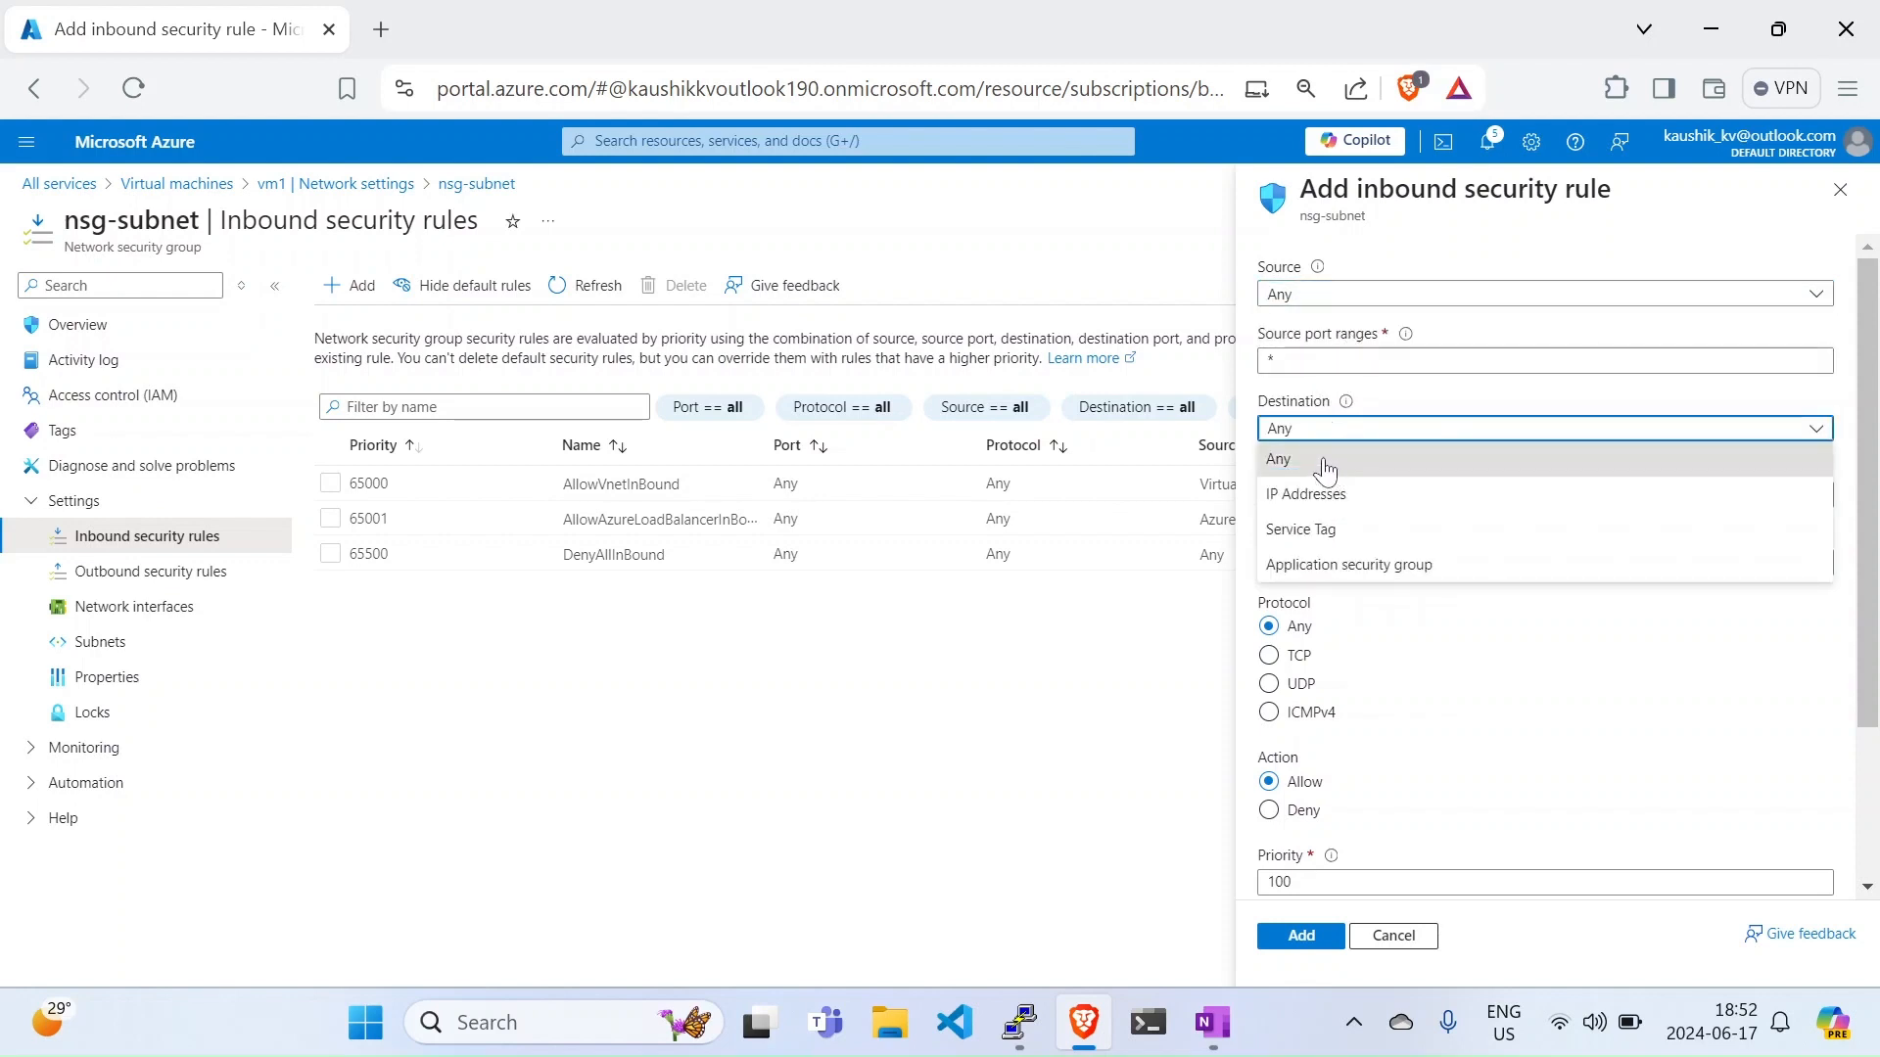
left_click(1329, 460)
left_click(1324, 500)
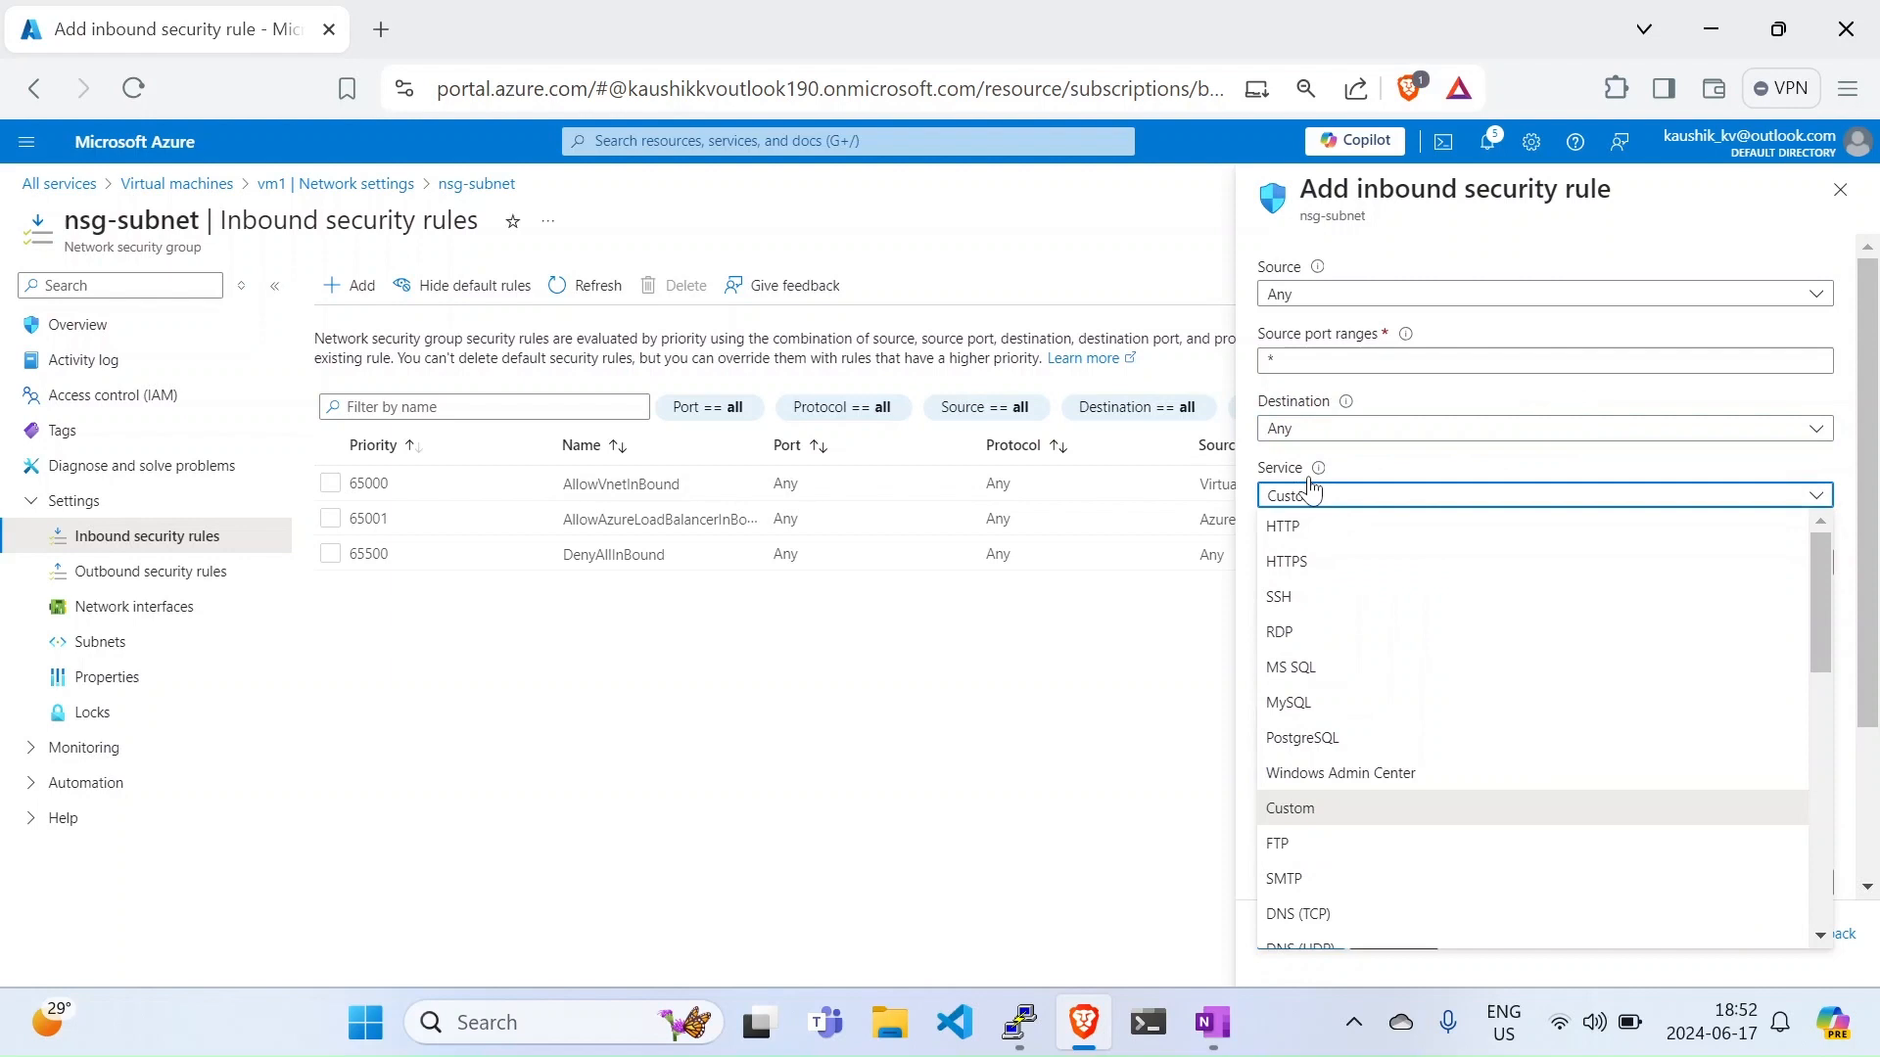
left_click(1326, 601)
scroll(1397, 726, "down", 4)
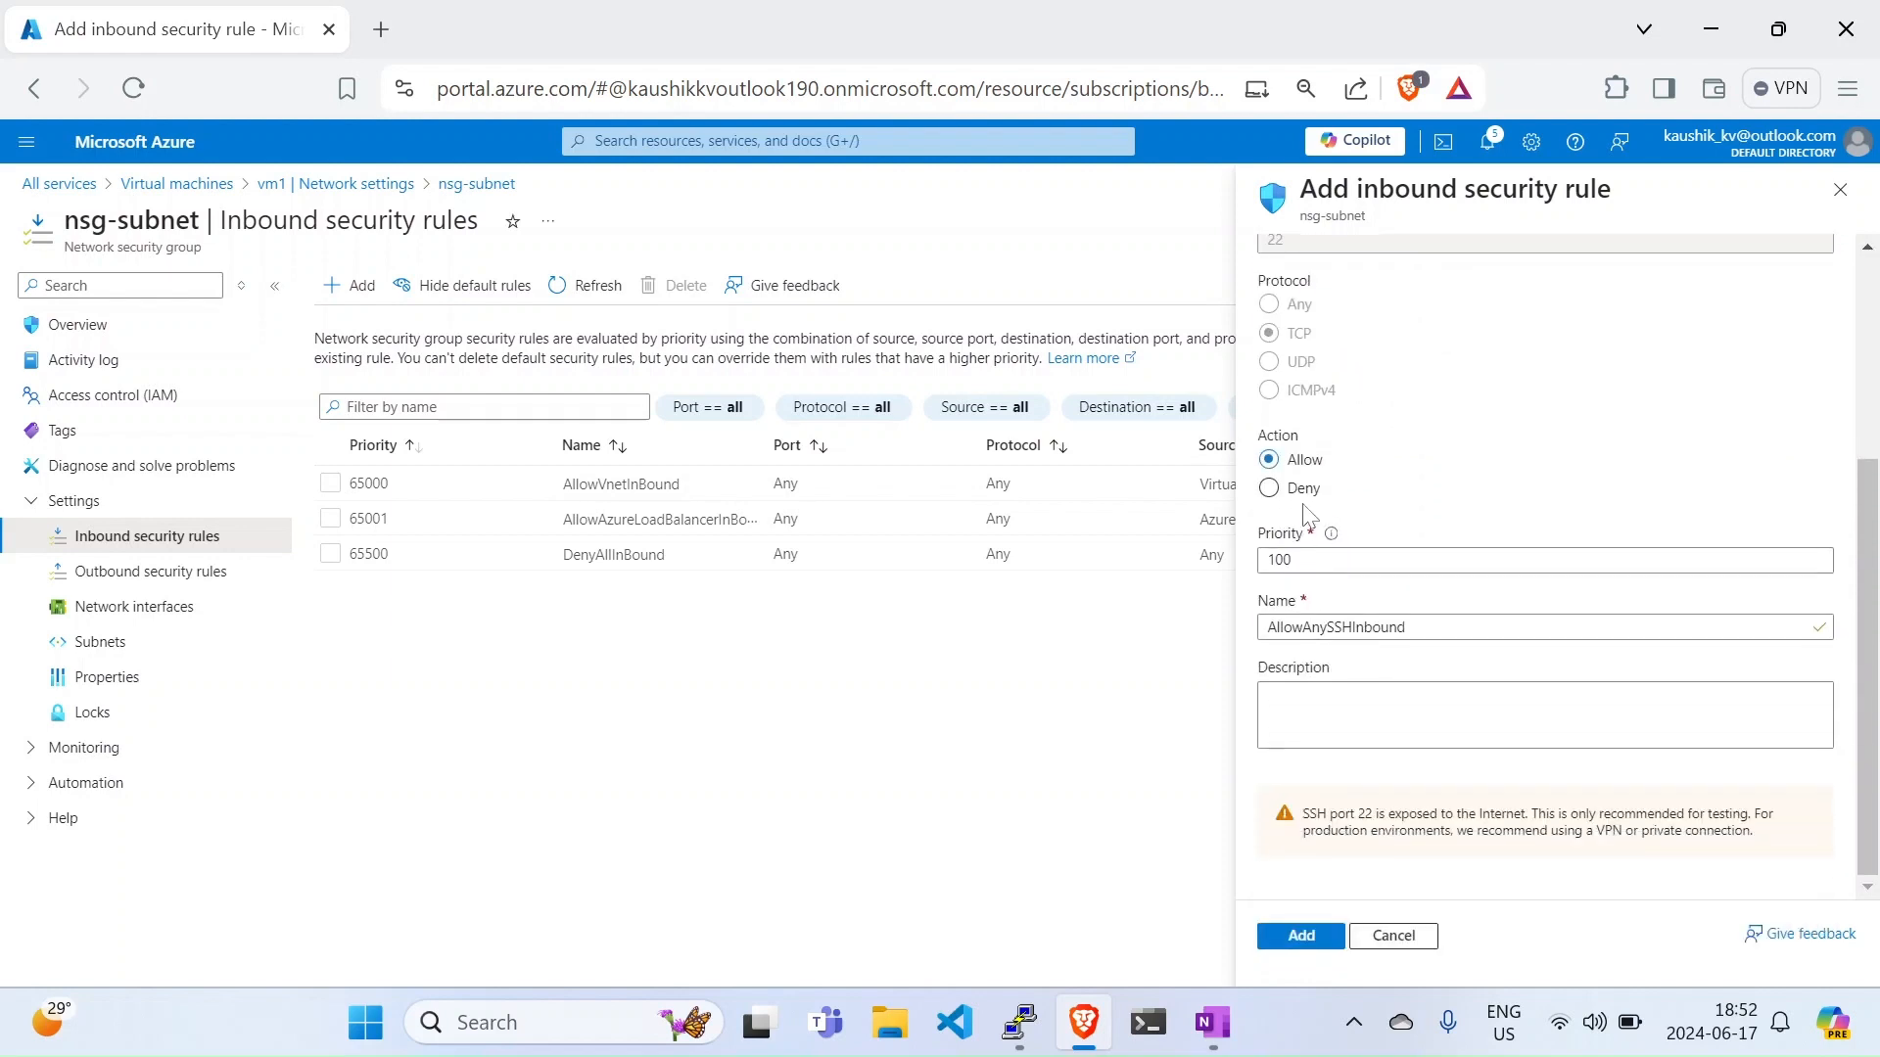
double_click(1281, 560)
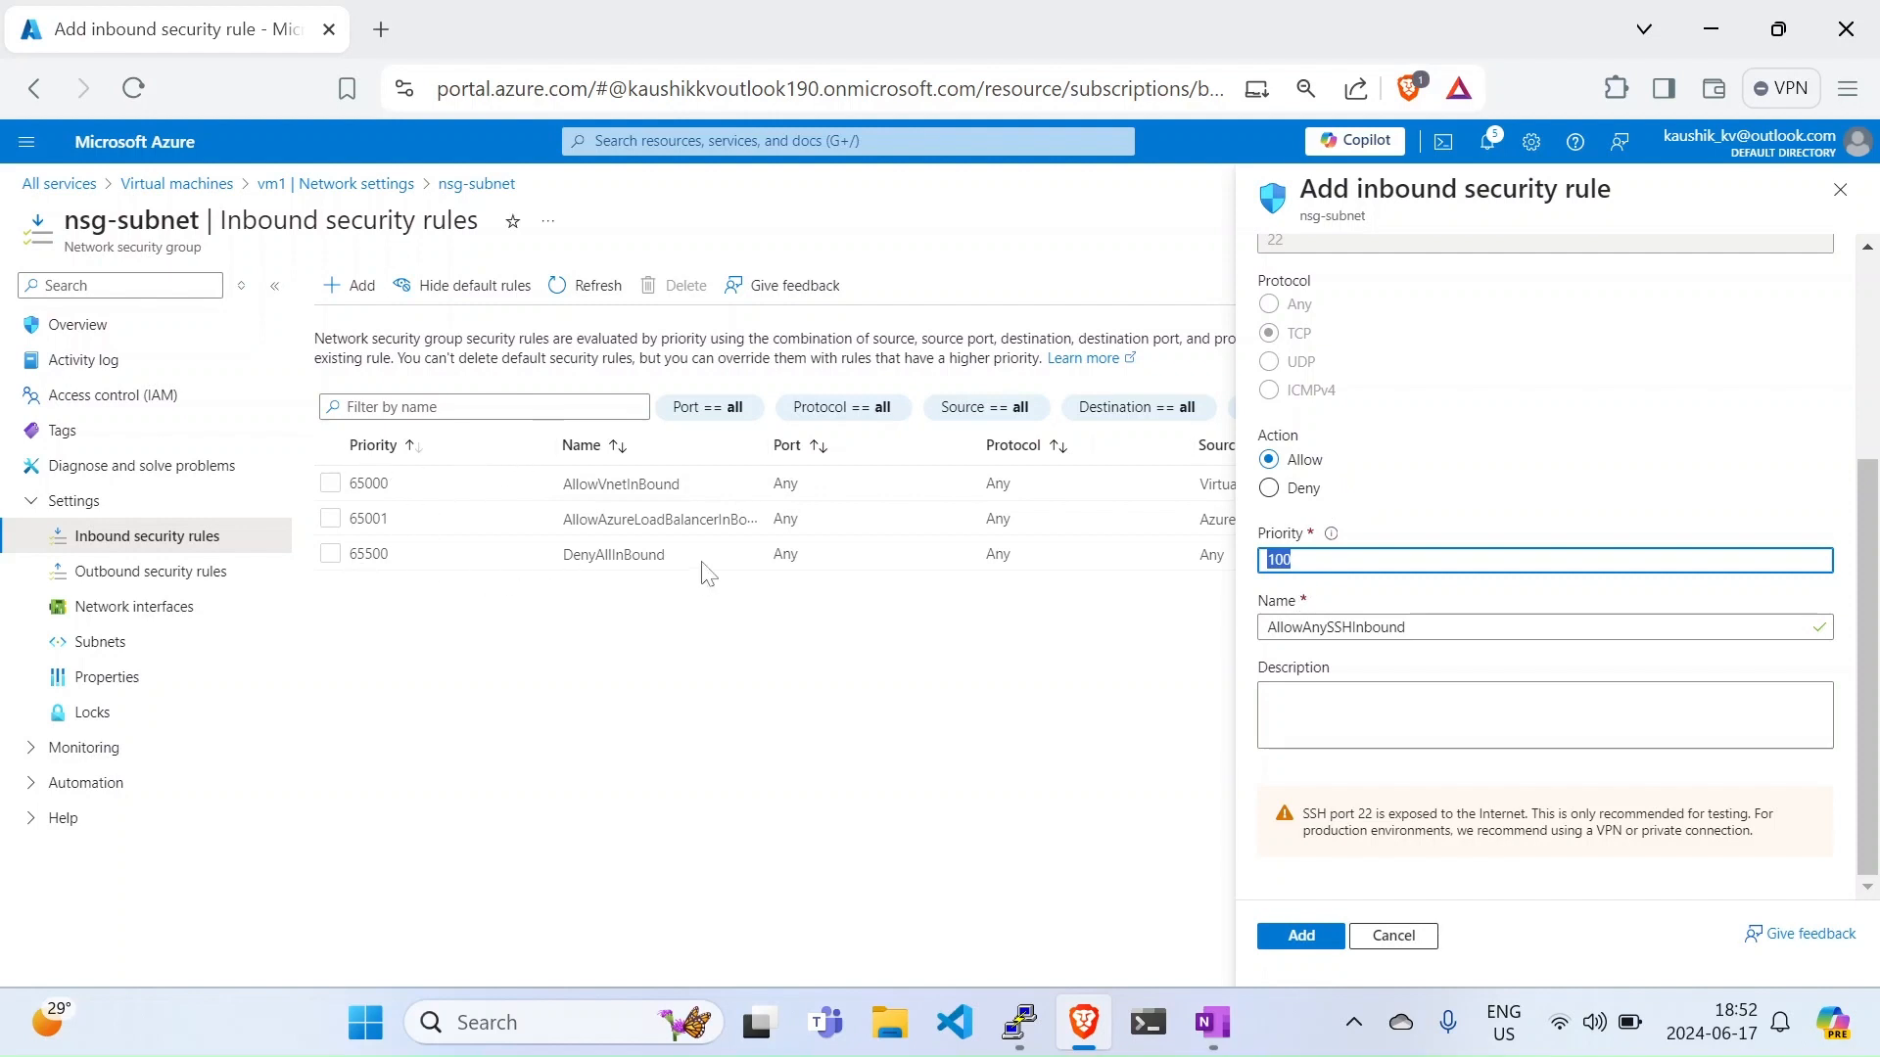
left_click(1302, 935)
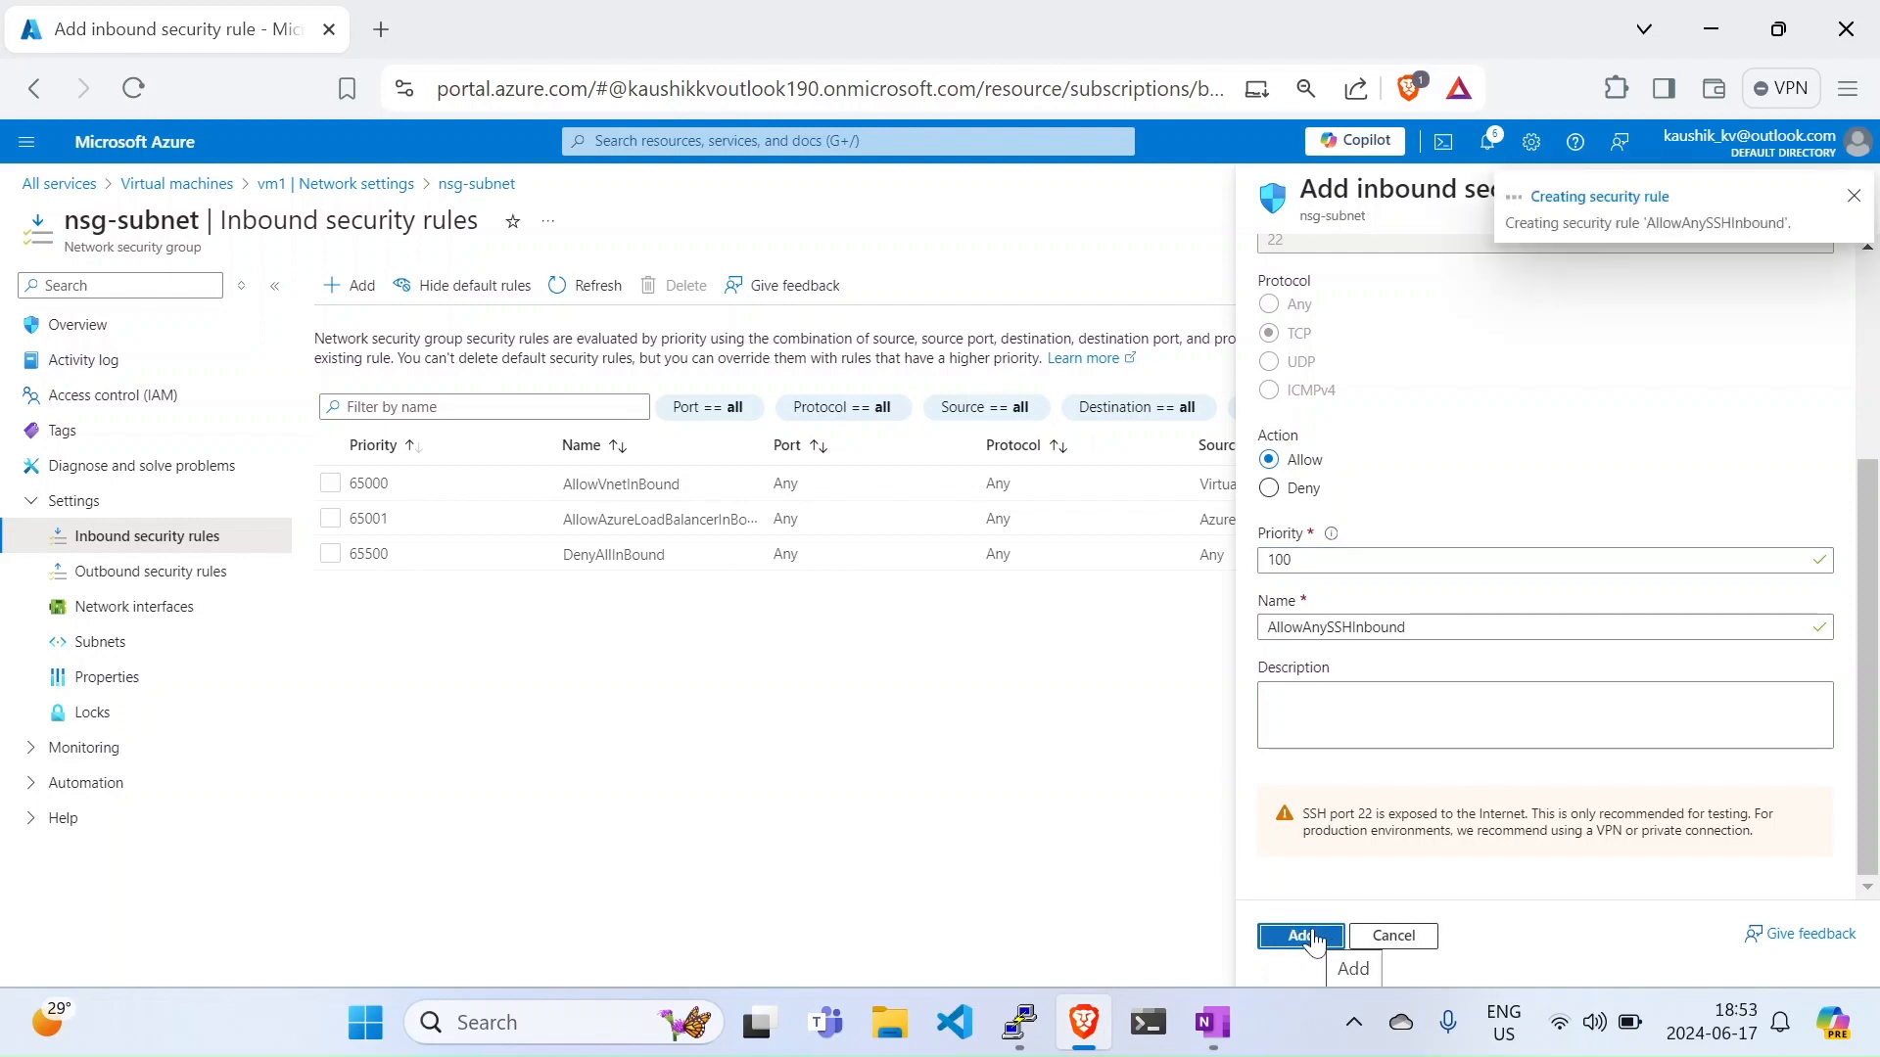
Step: Check the port of the AllowAnySSHInbound rule and refresh nsg-subnet's inbound security rules
double_click(781, 483)
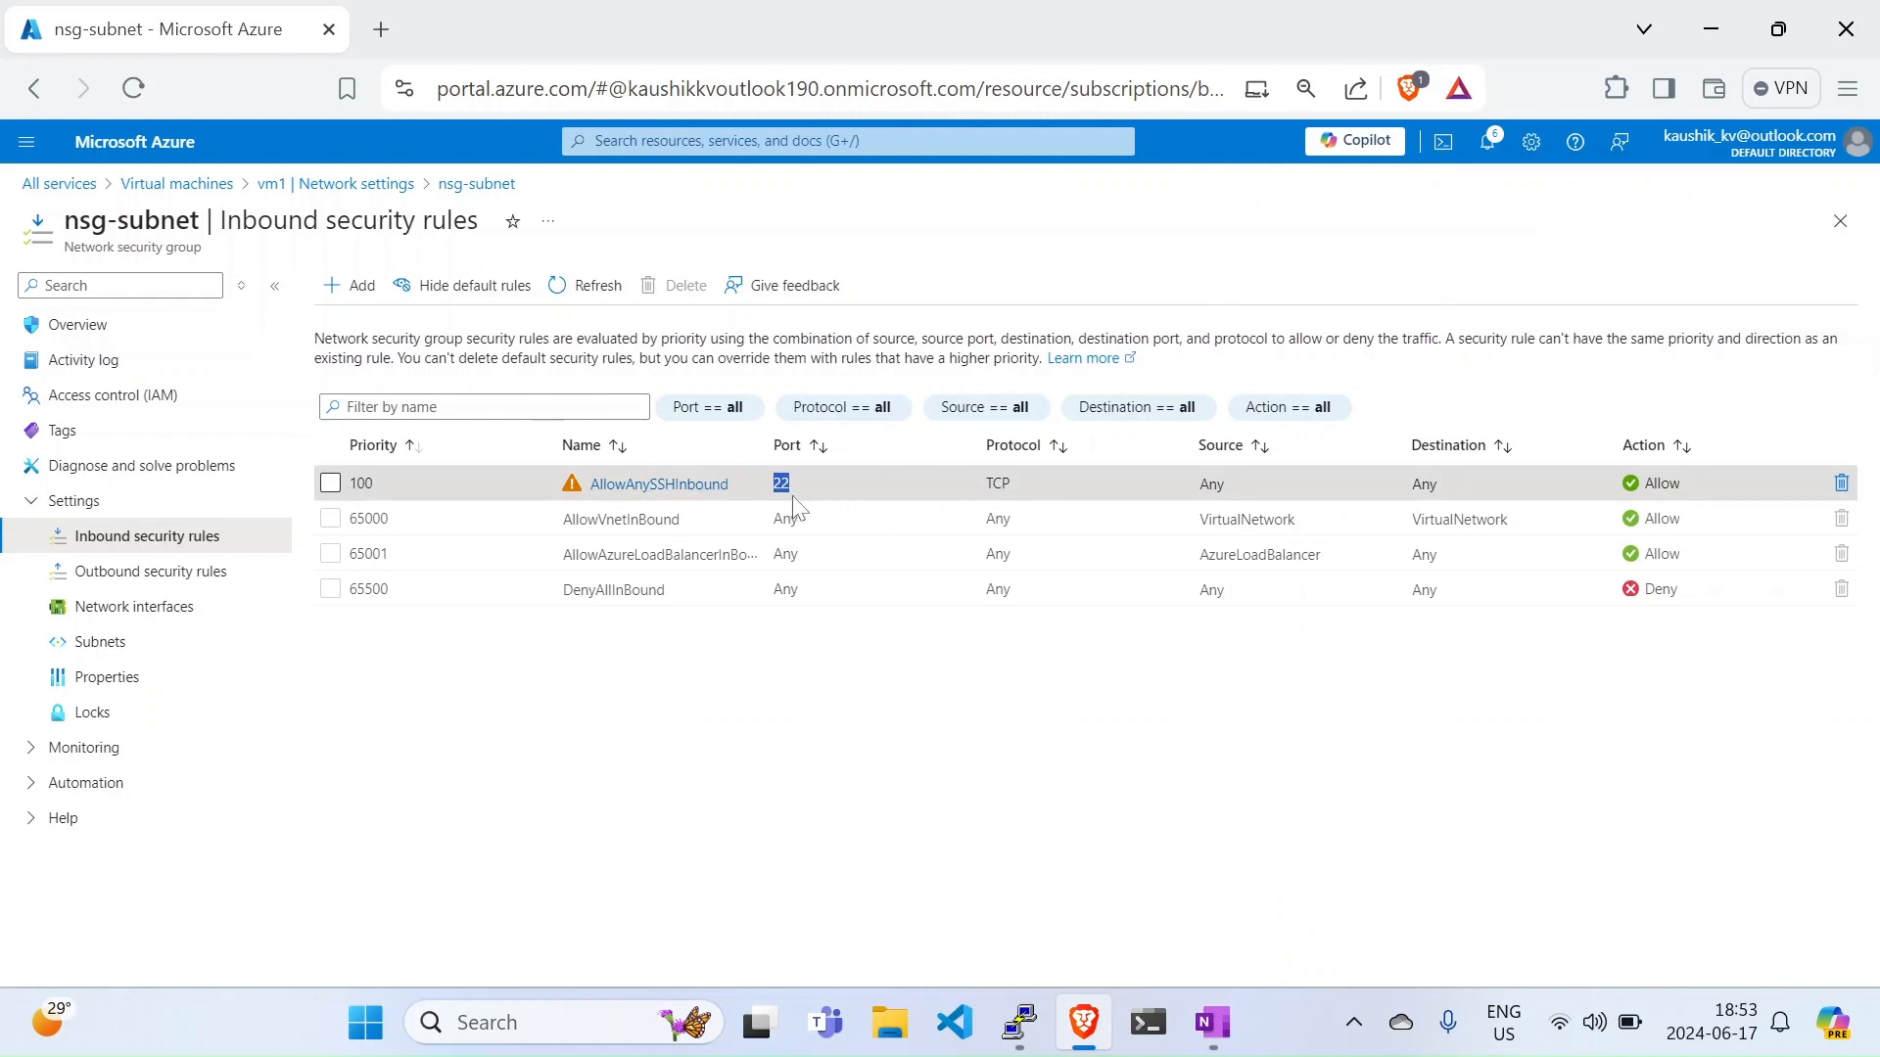
left_click(736, 742)
left_click(566, 290)
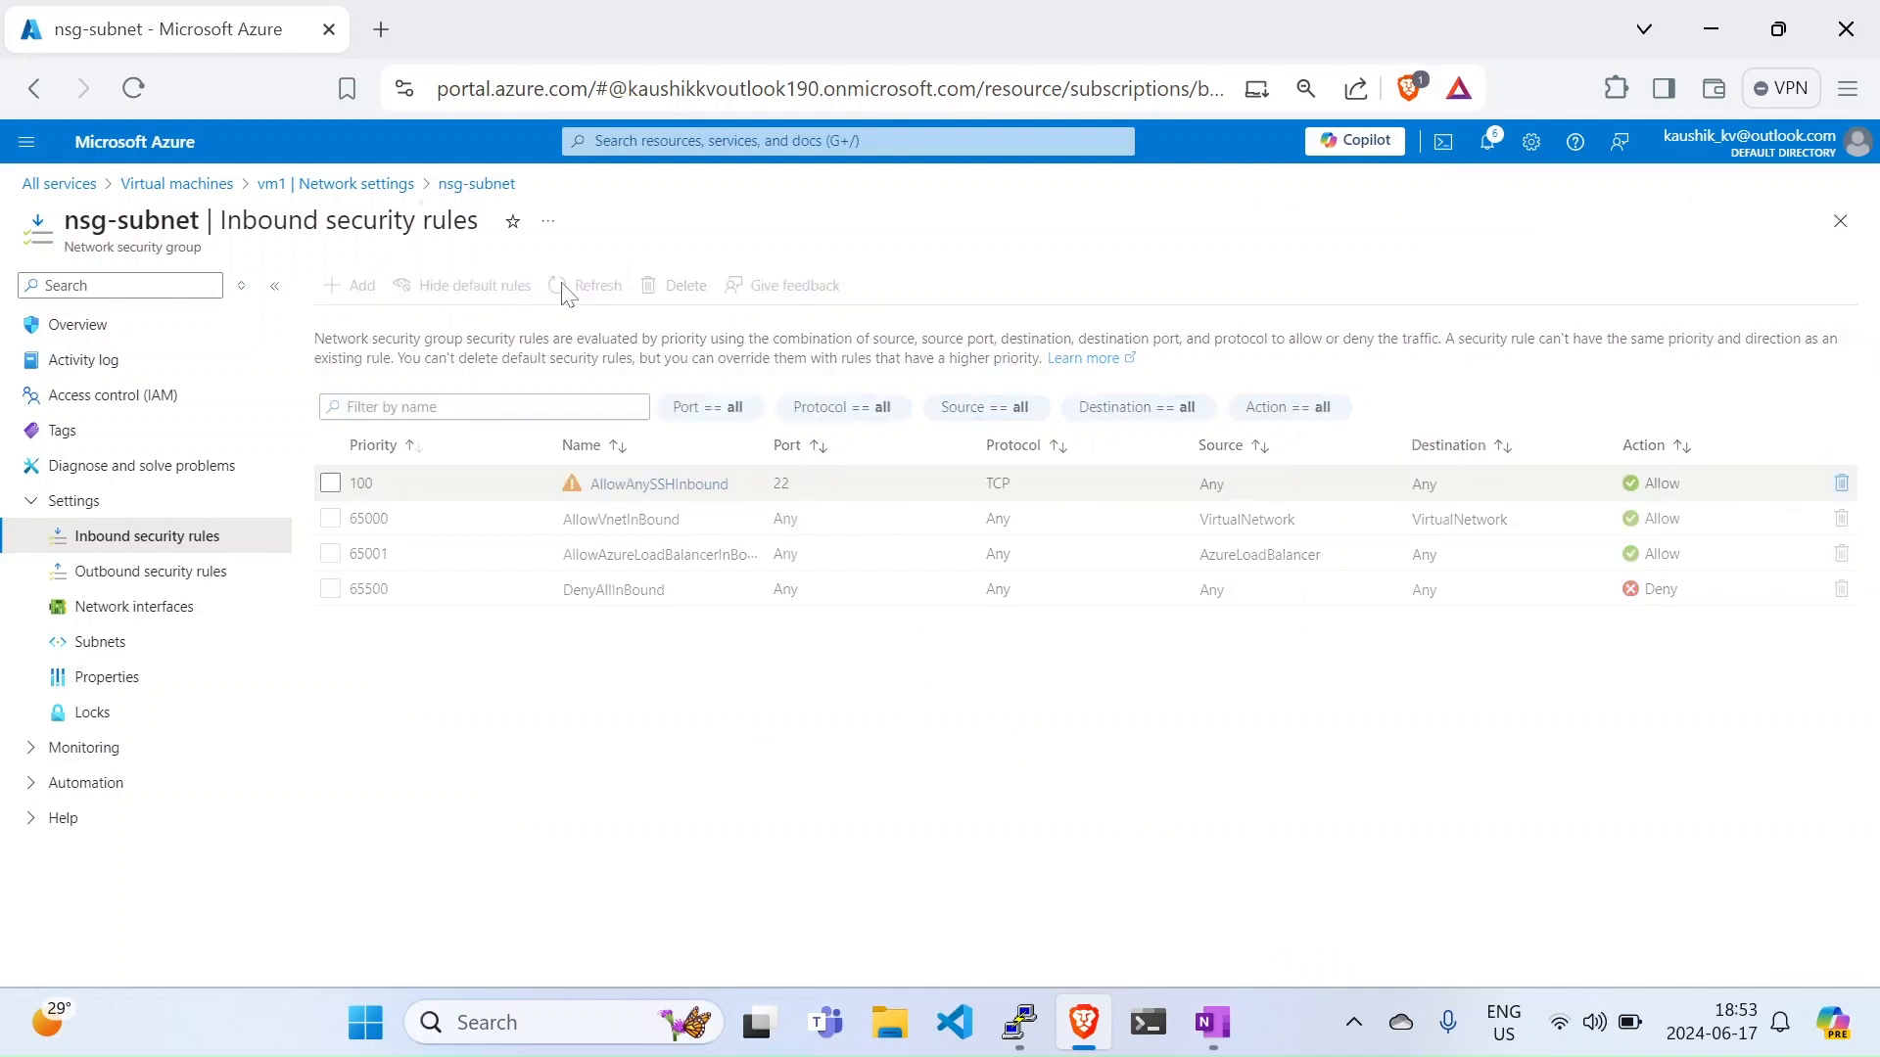
Step: Close the old PuTTY session and test a new SSH connection to vm1's public IP address 172.208.31.38
left_click(1018, 1022)
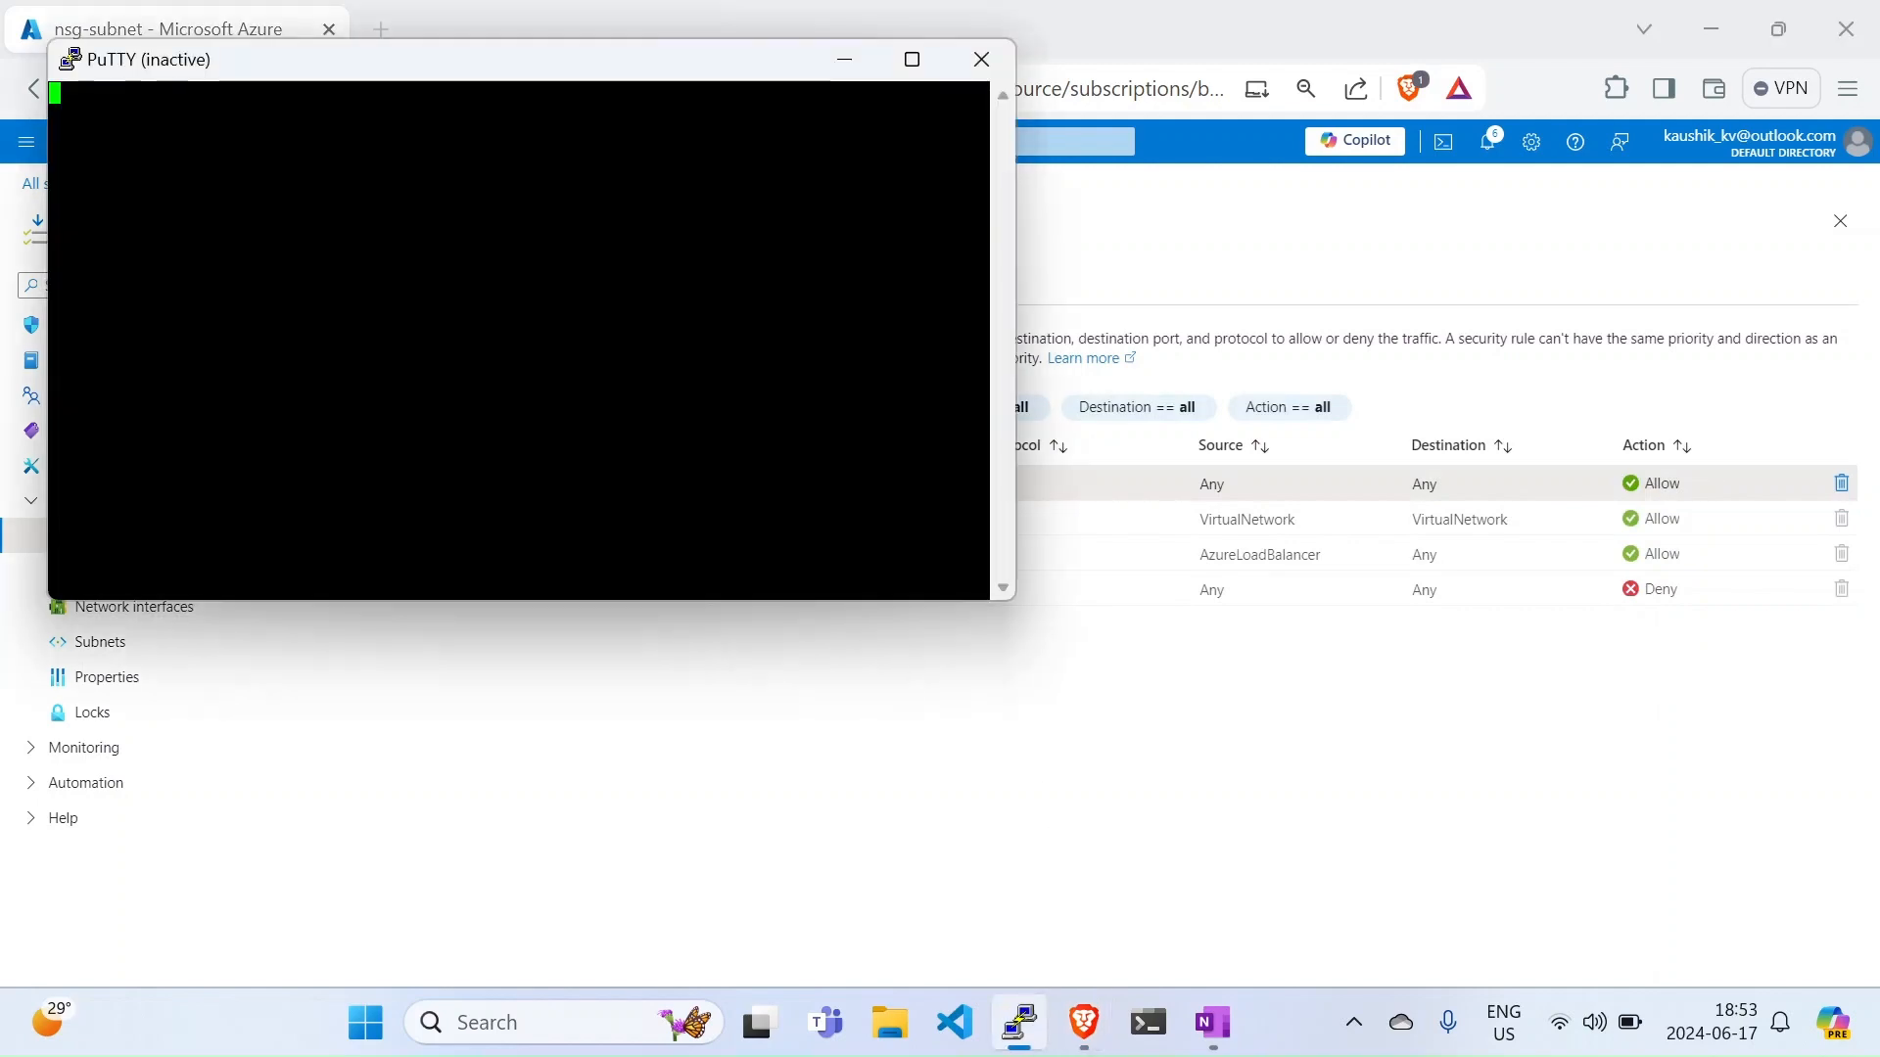
left_click(981, 59)
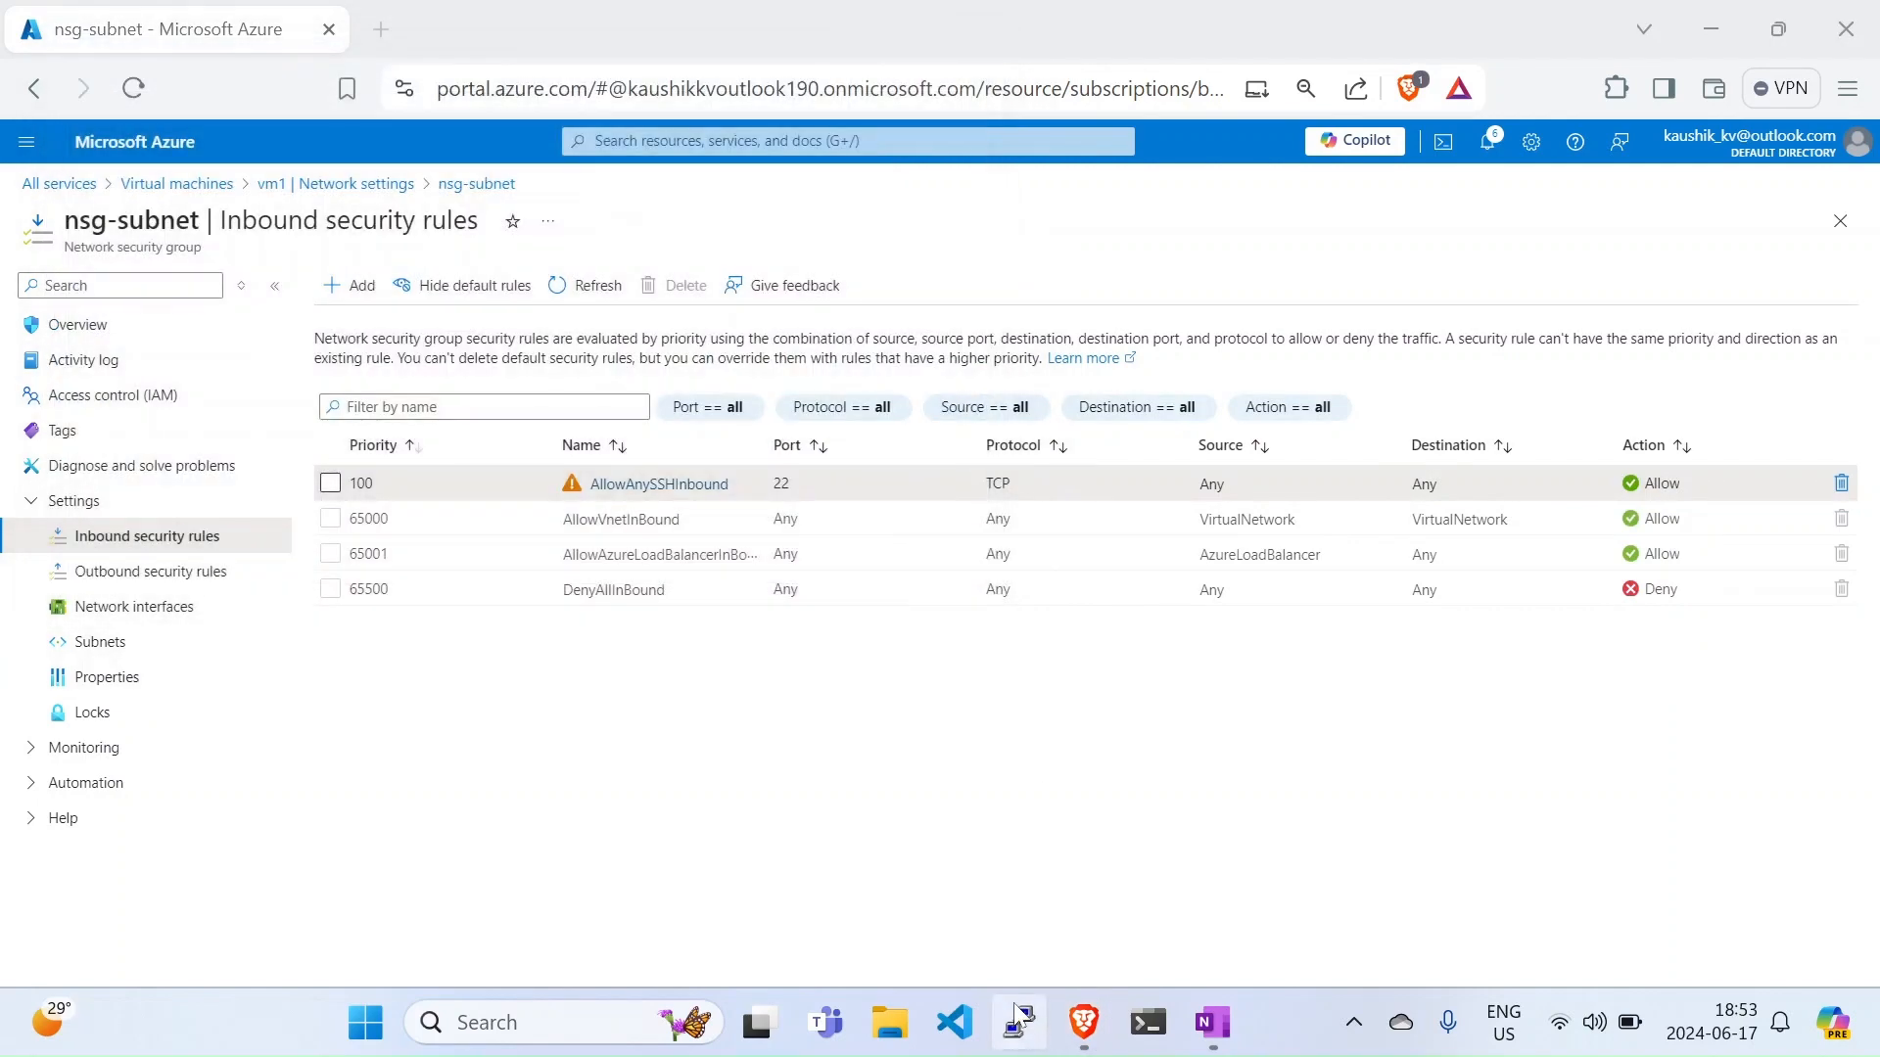
left_click(1018, 1022)
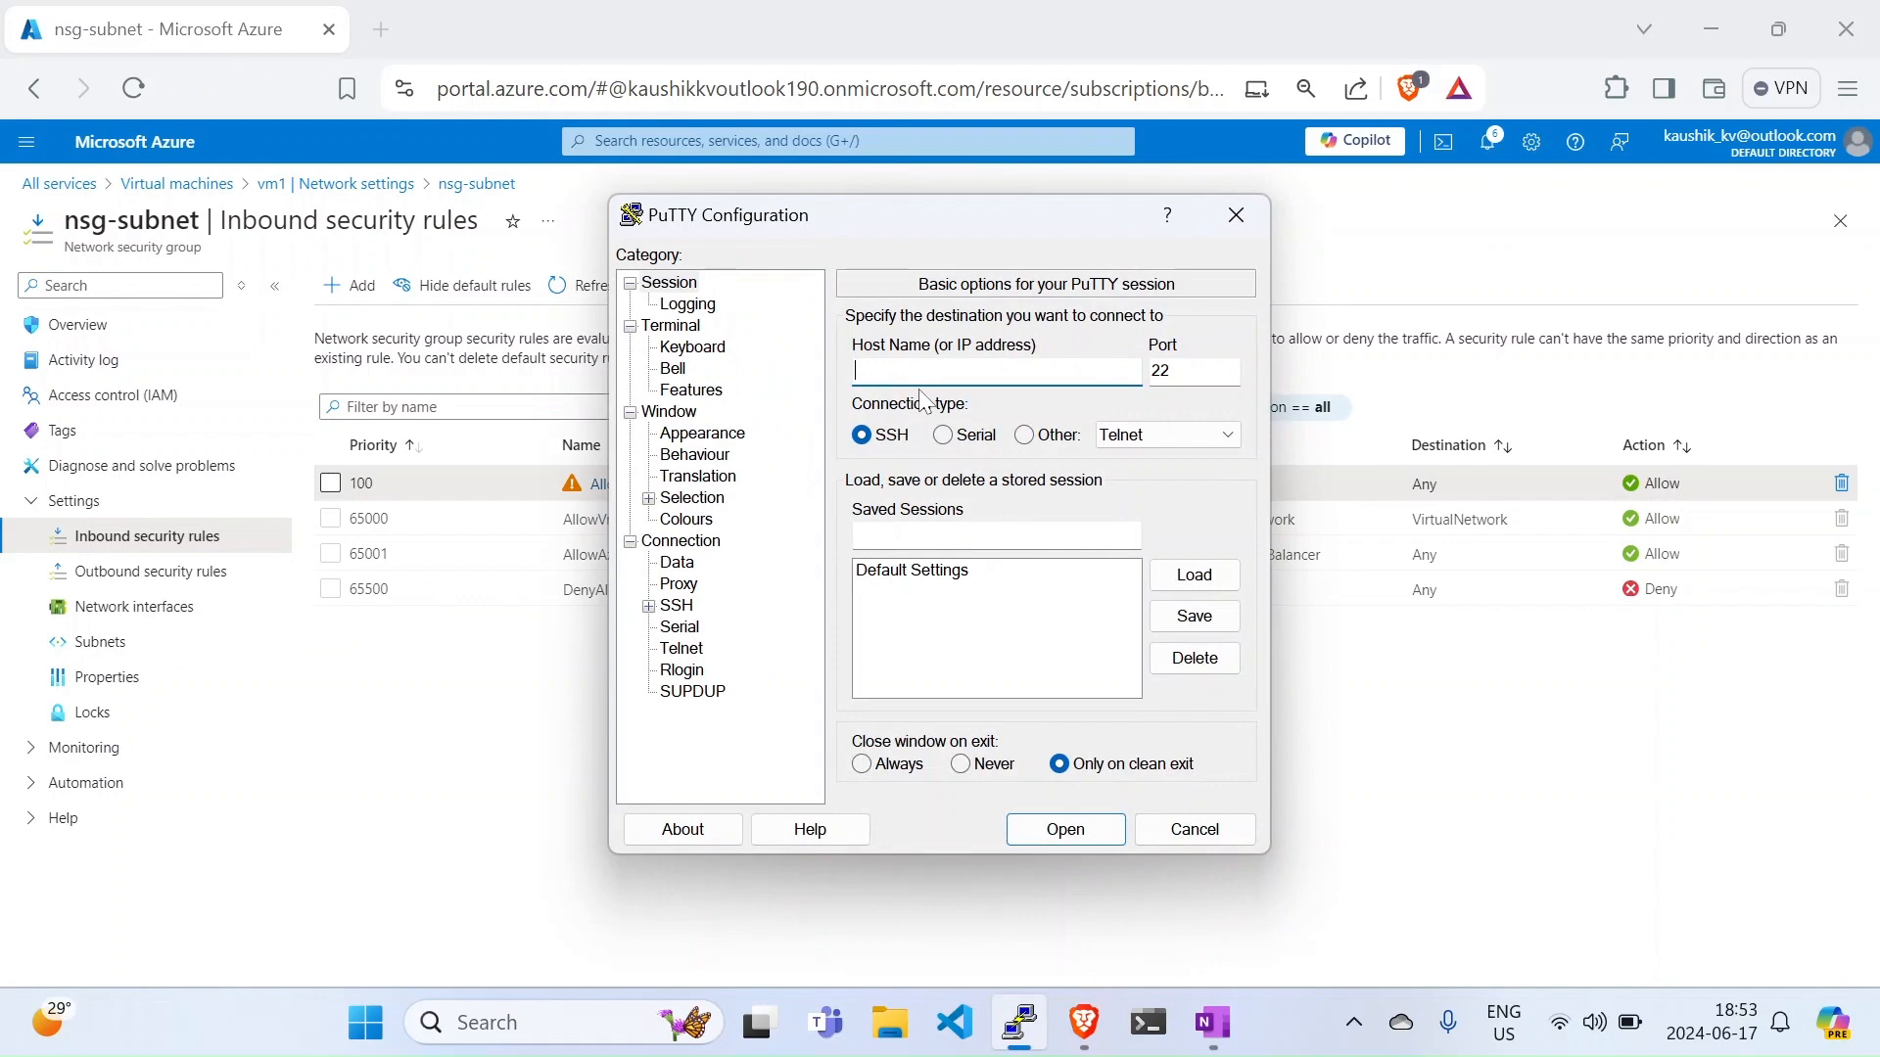
key("ctrl+v")
left_click(1066, 829)
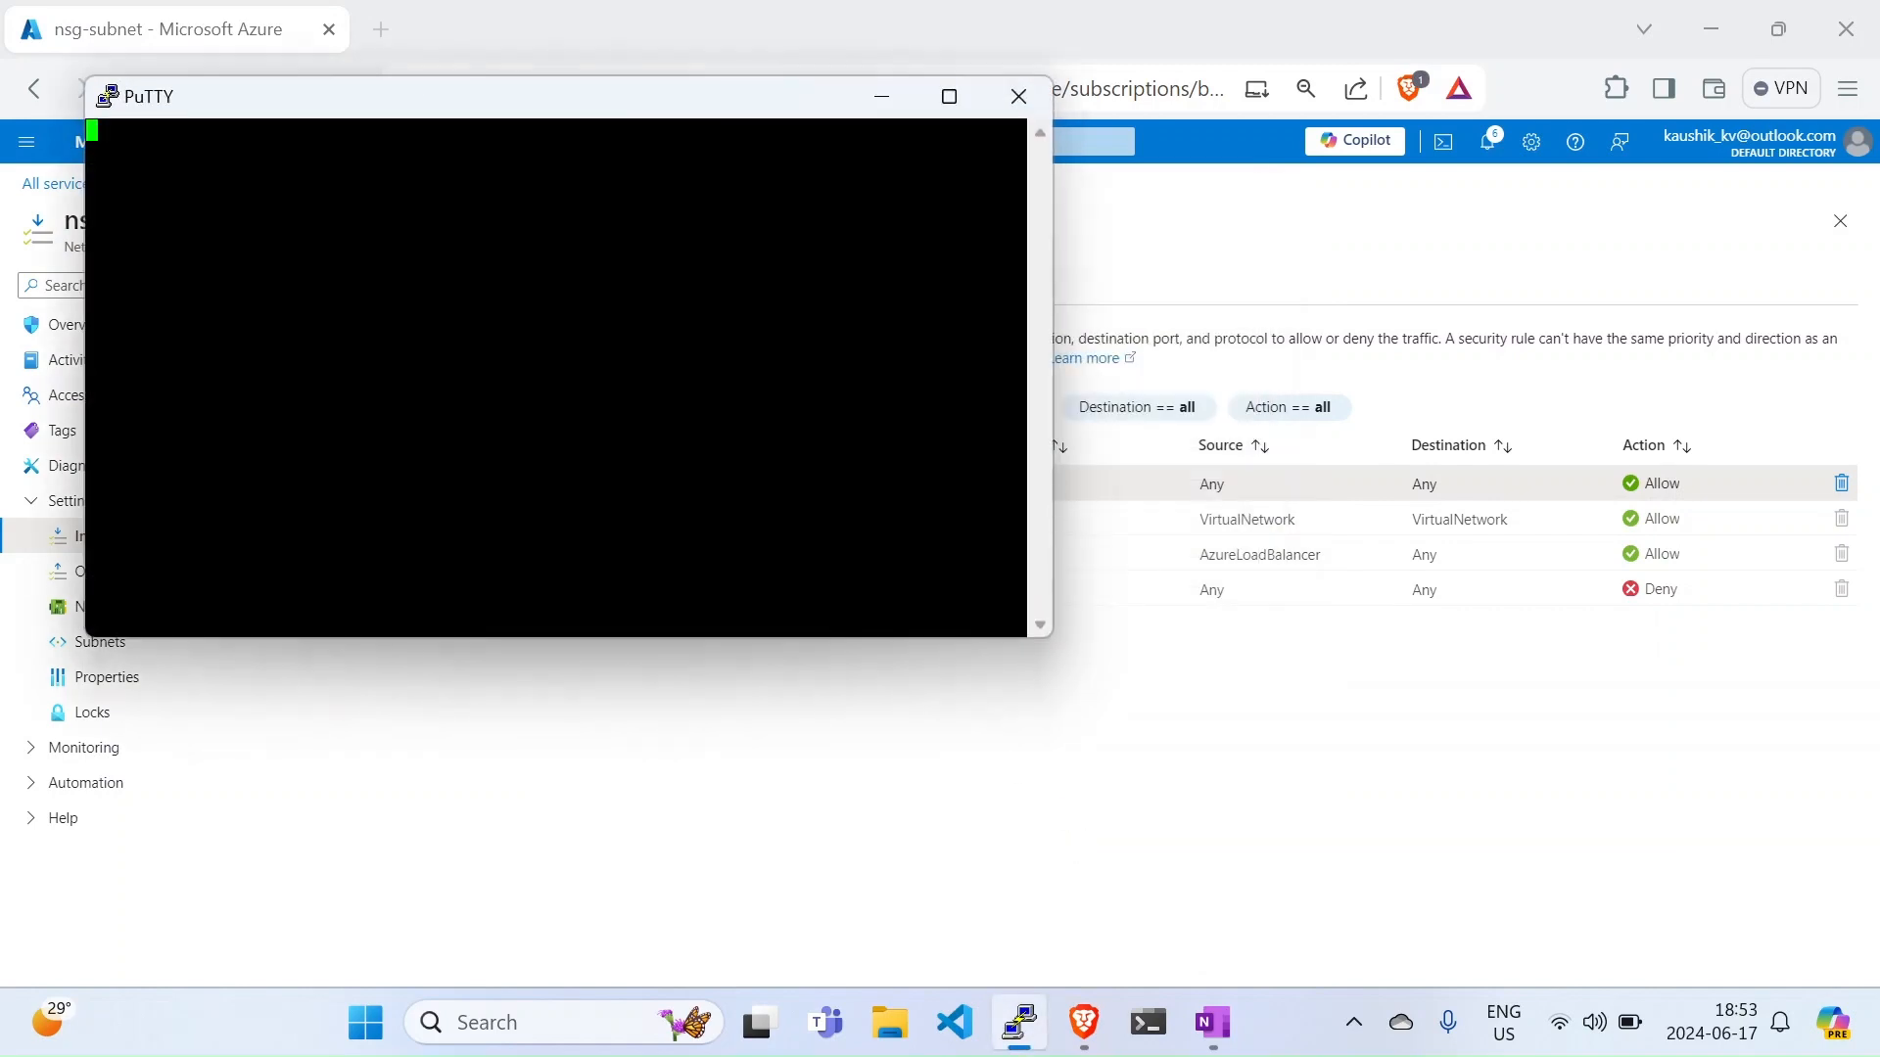
left_click(709, 734)
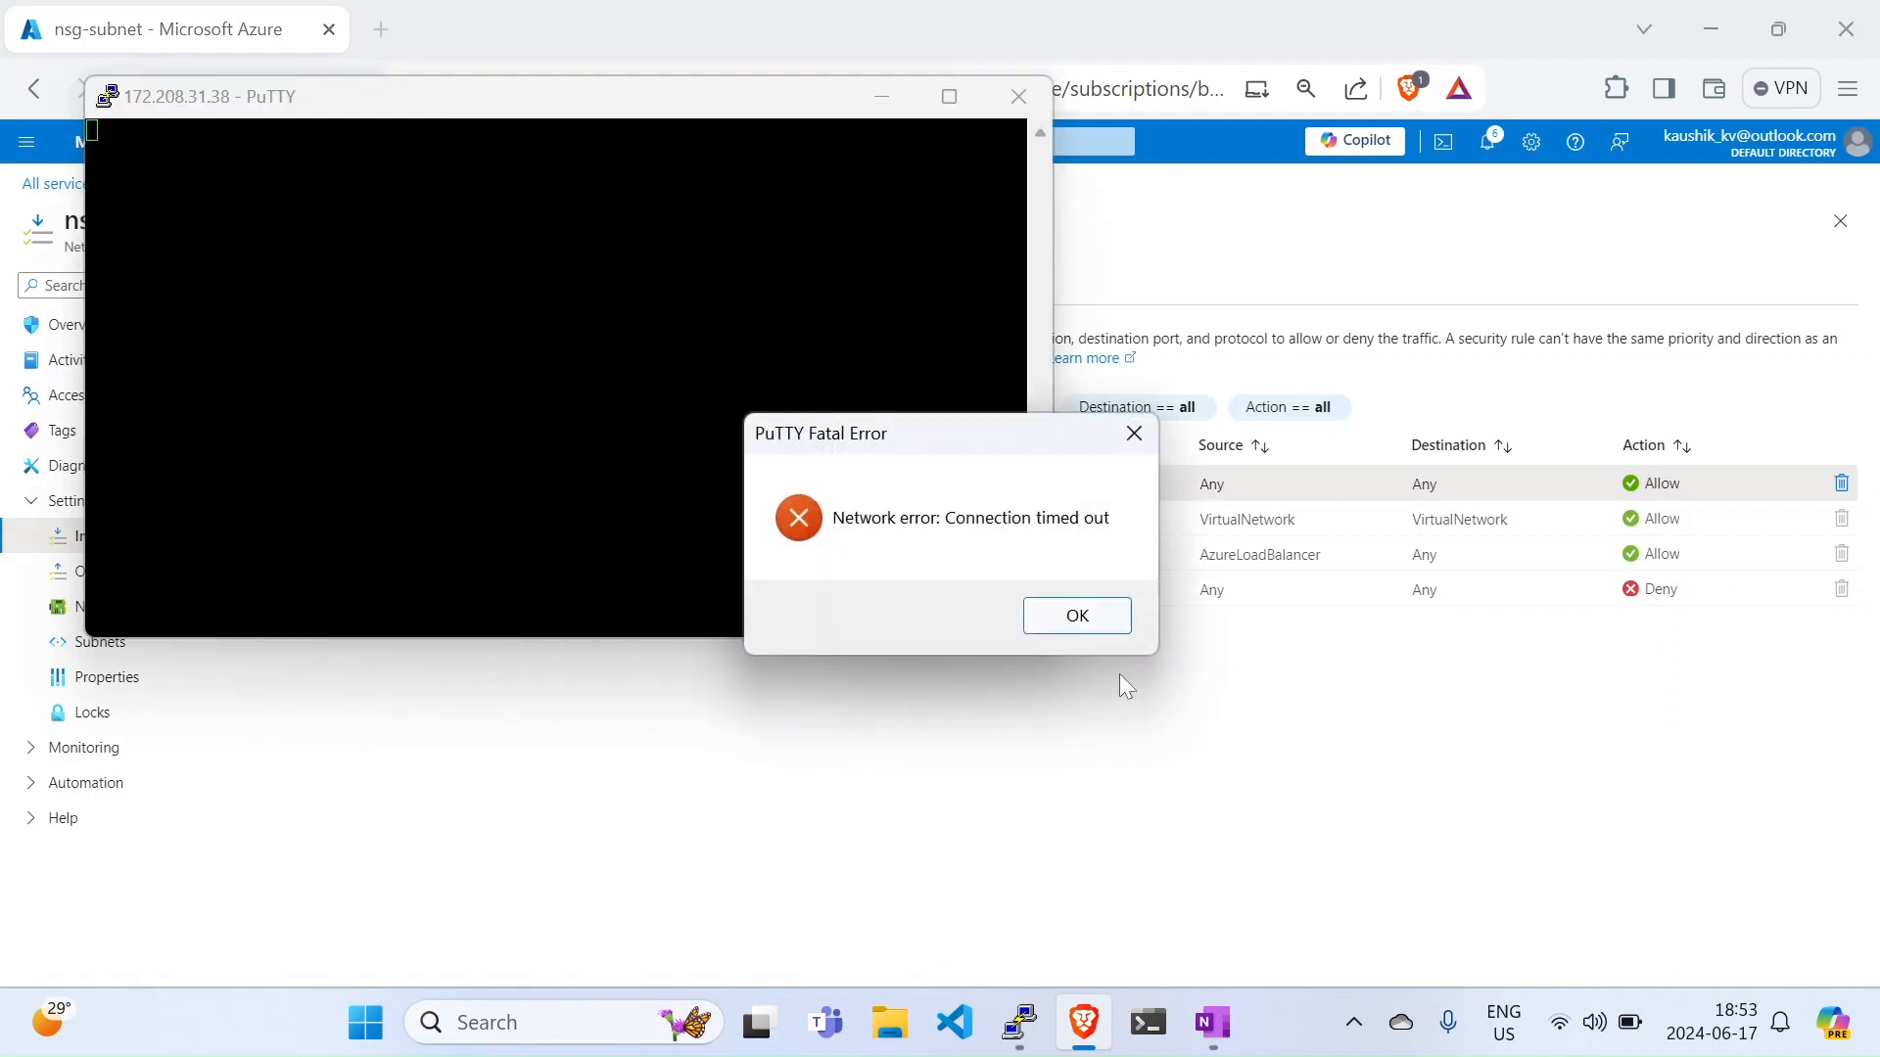
left_click(1080, 616)
left_click(884, 95)
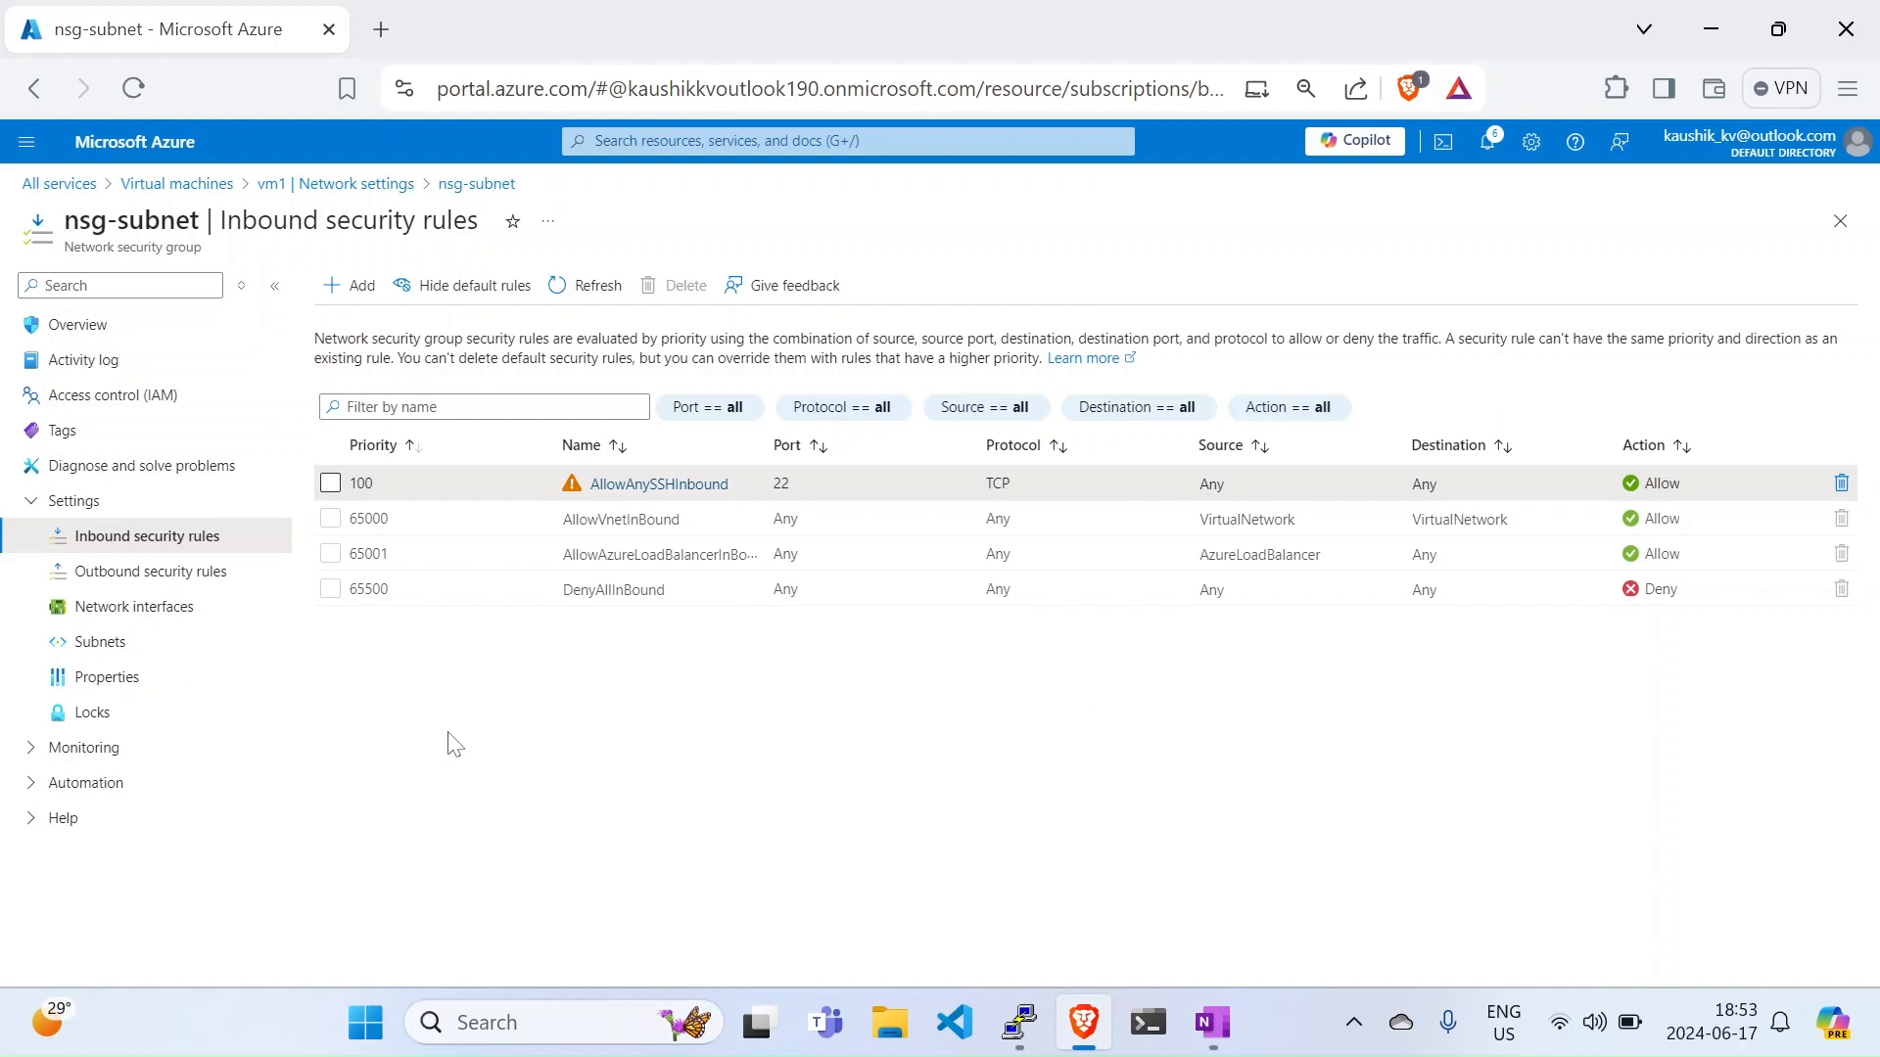
Step: Return to vm1's network settings and open the inbound security rules of nsg-nic
left_click(279, 195)
scroll(935, 709, "down", 10)
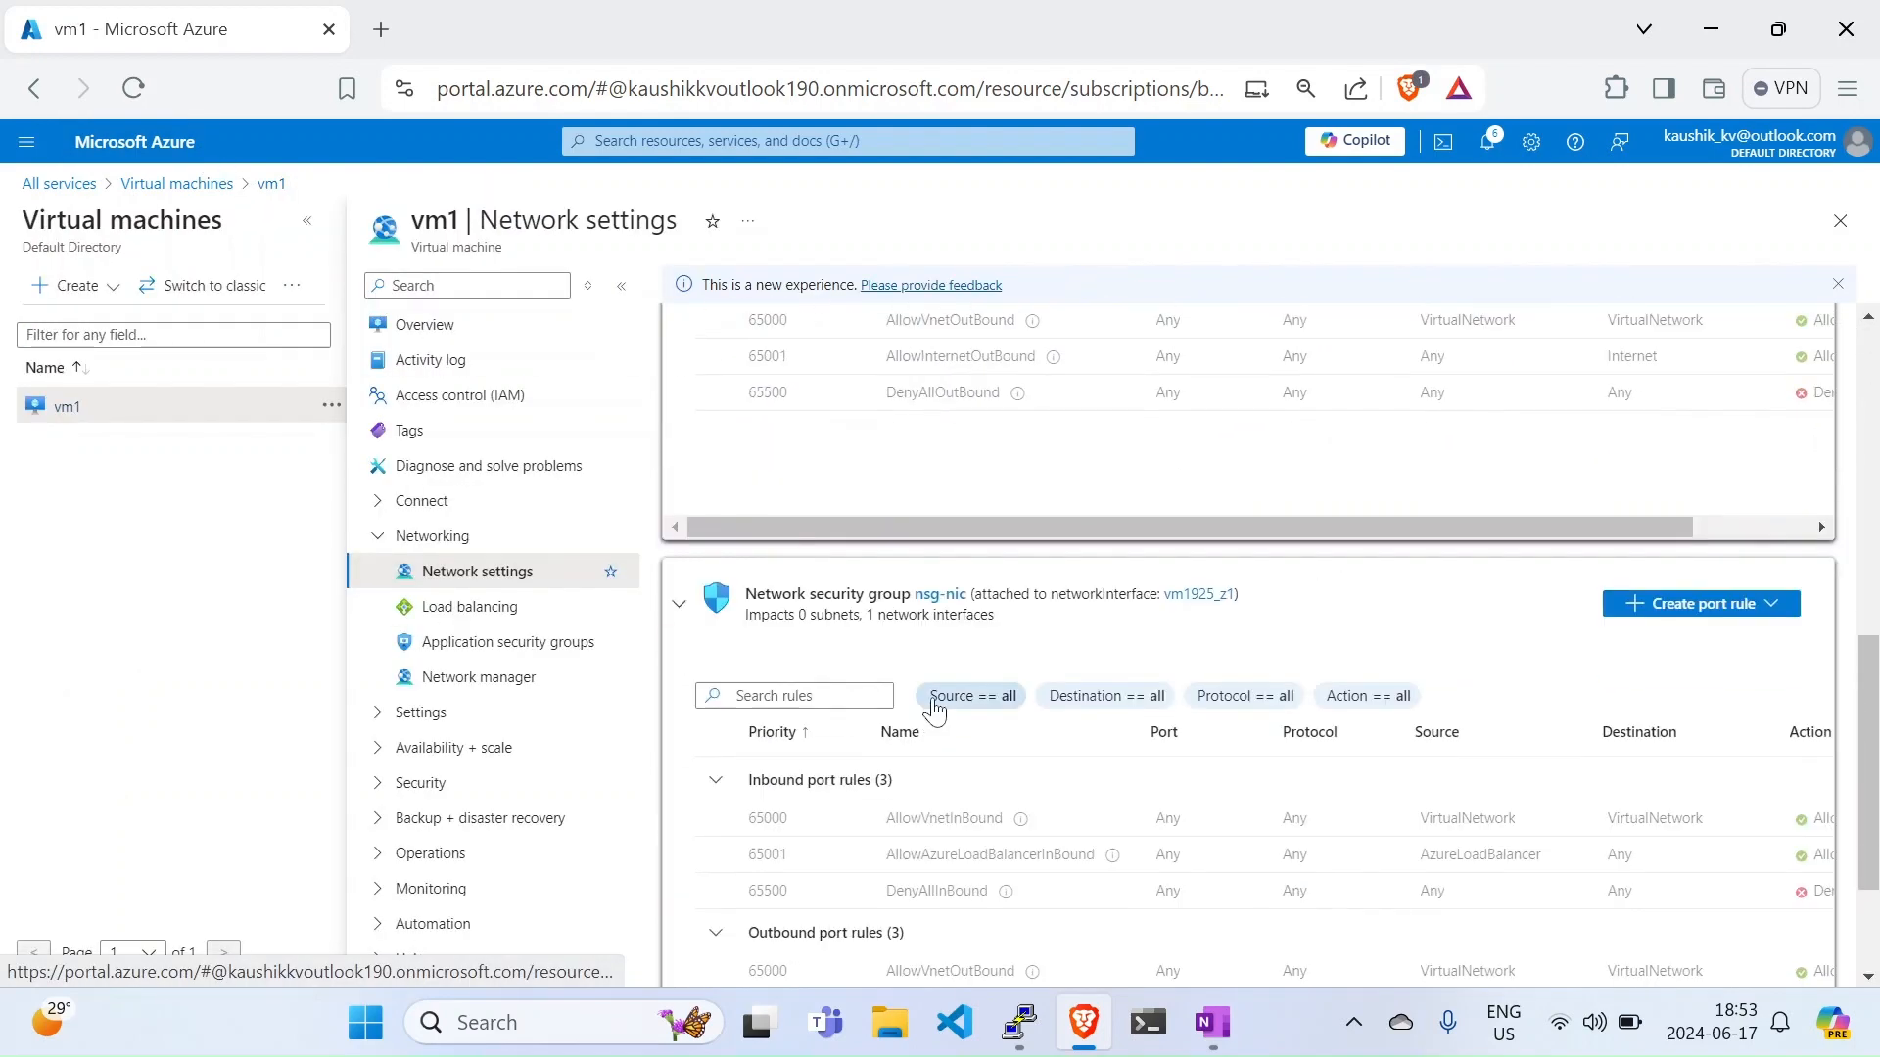
left_click(938, 596)
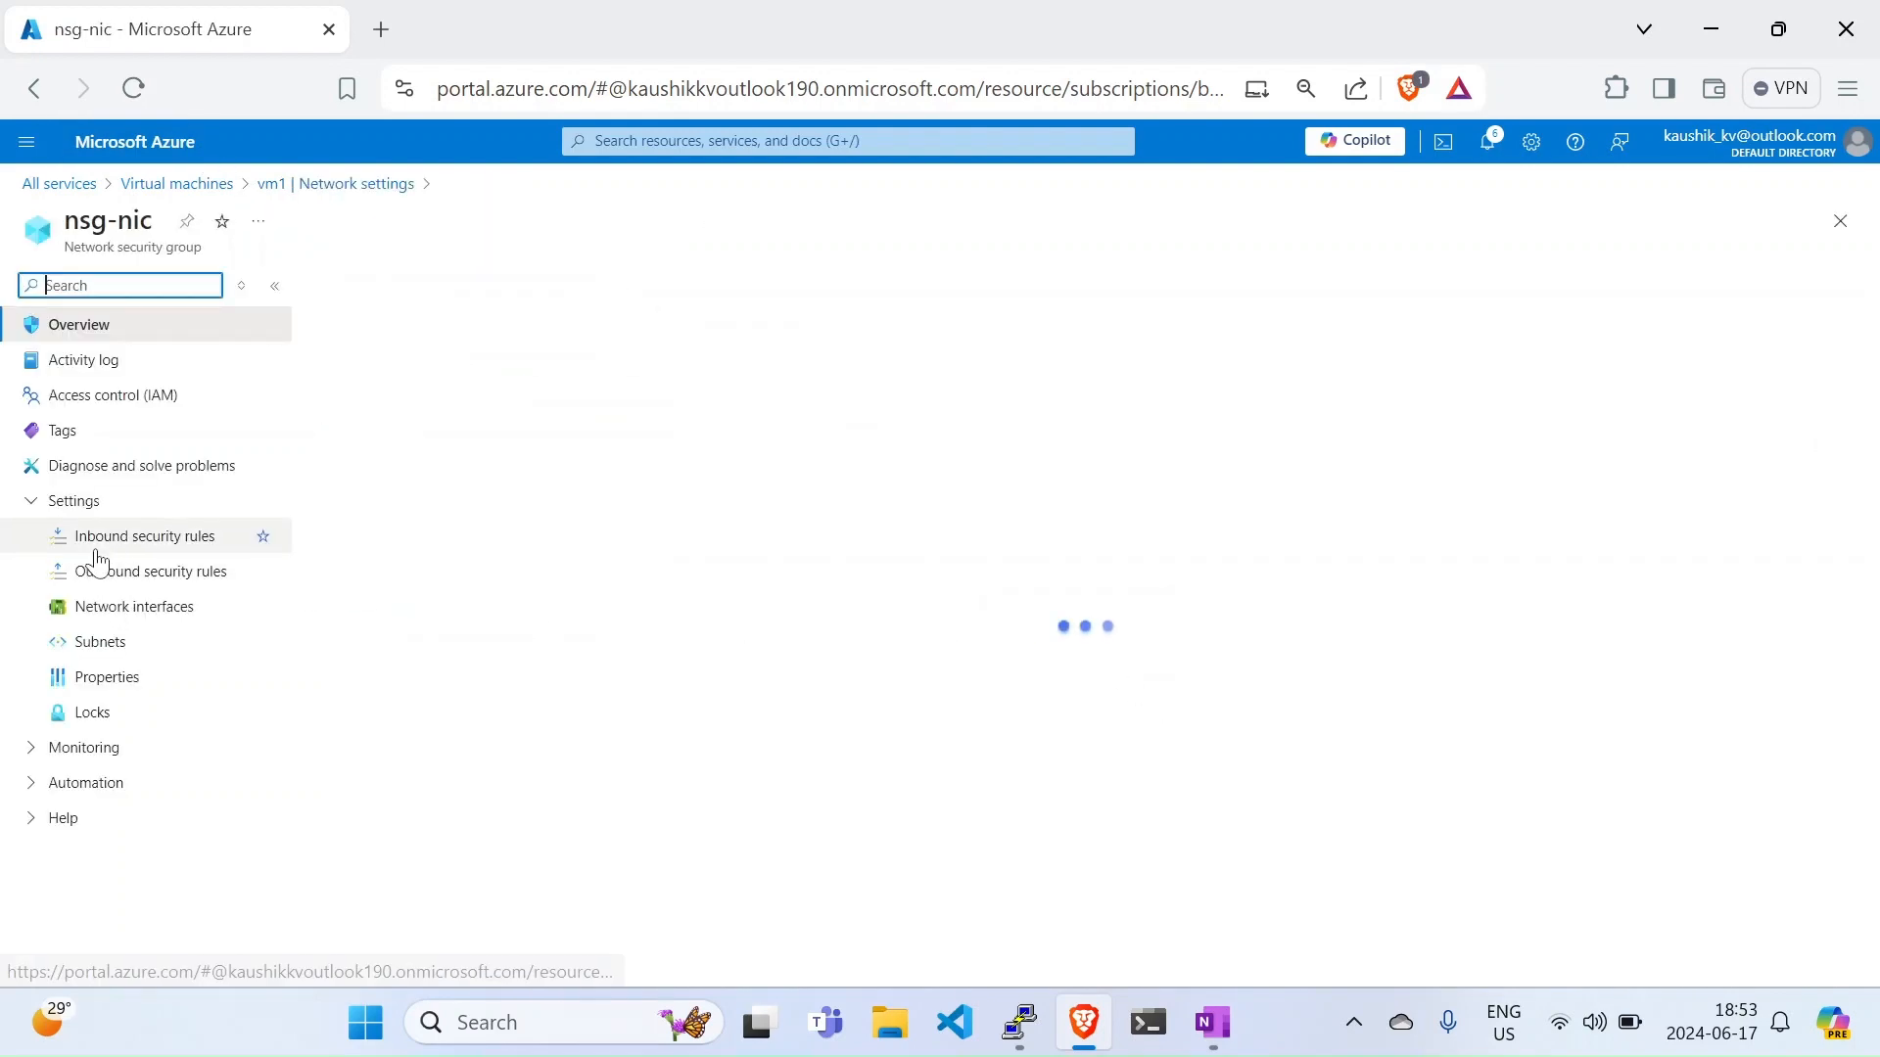
left_click(130, 546)
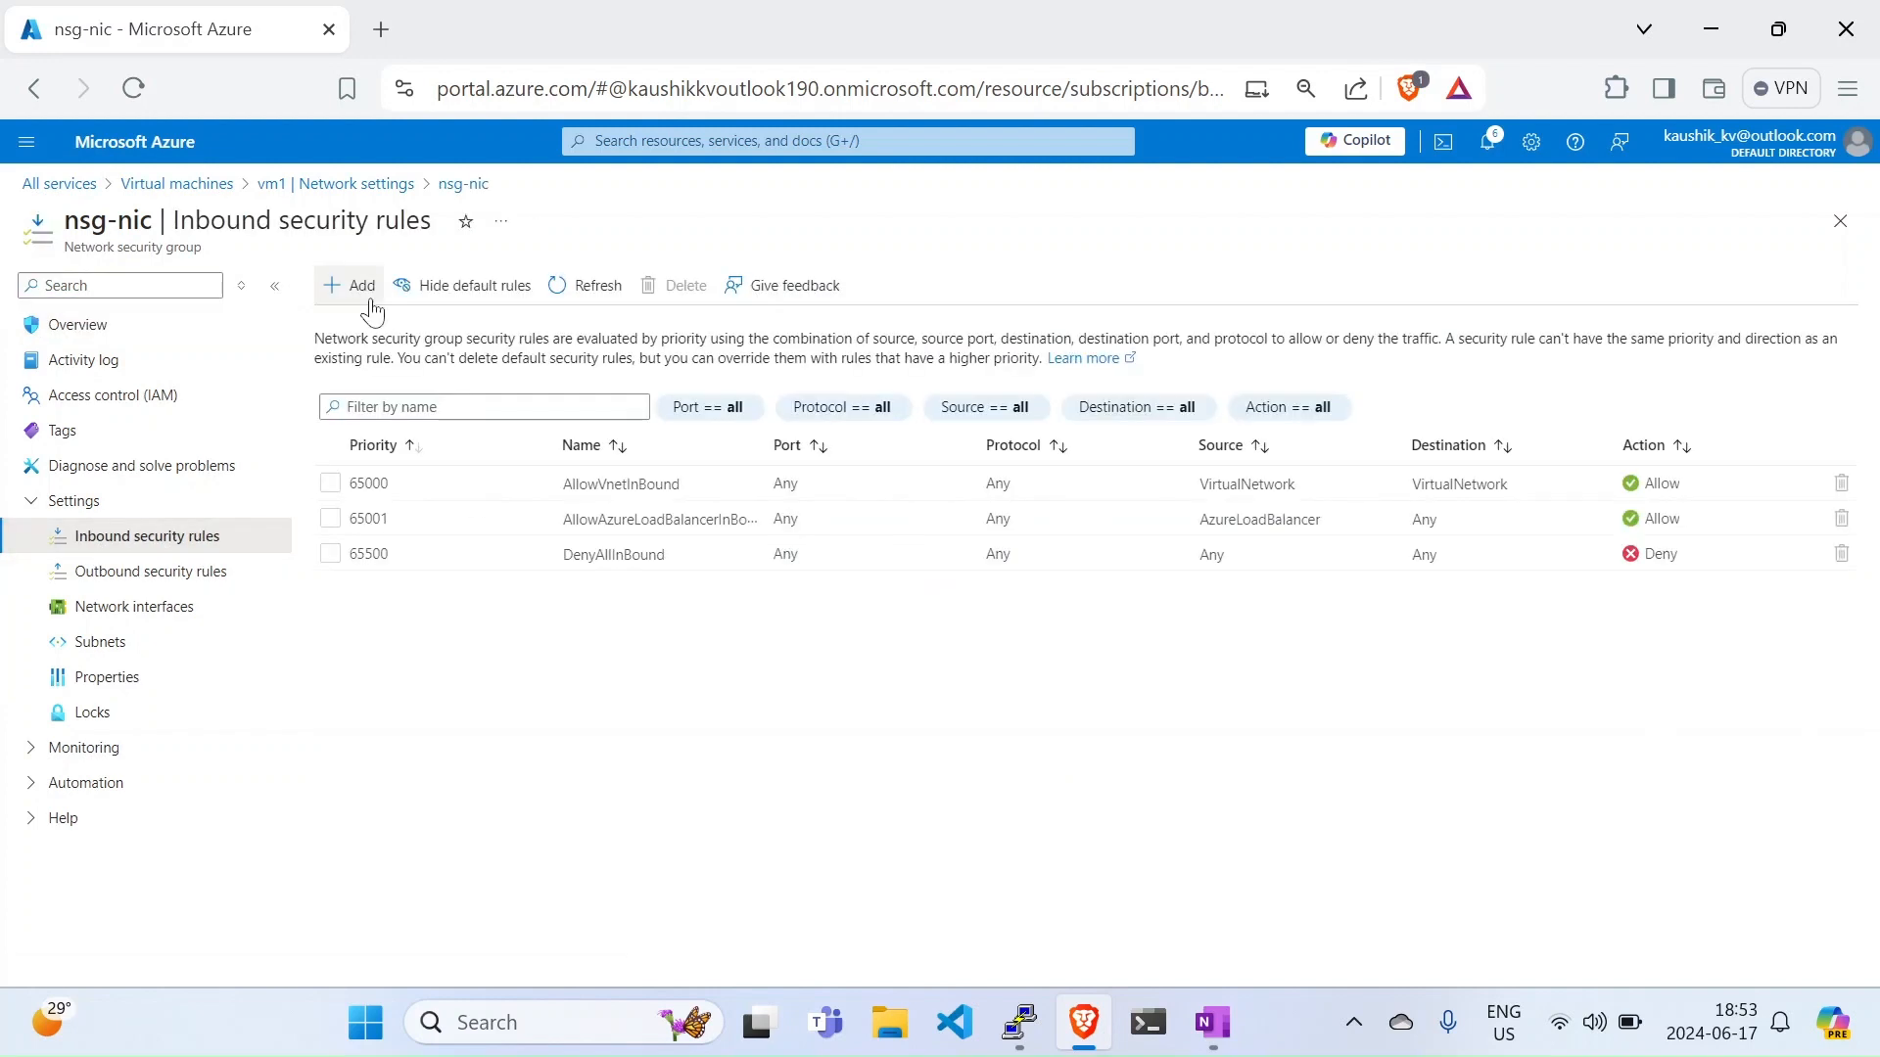
Step: Add an inbound rule to nsg-nic that allows SSH from any source to any destination with priority 100
left_click(365, 291)
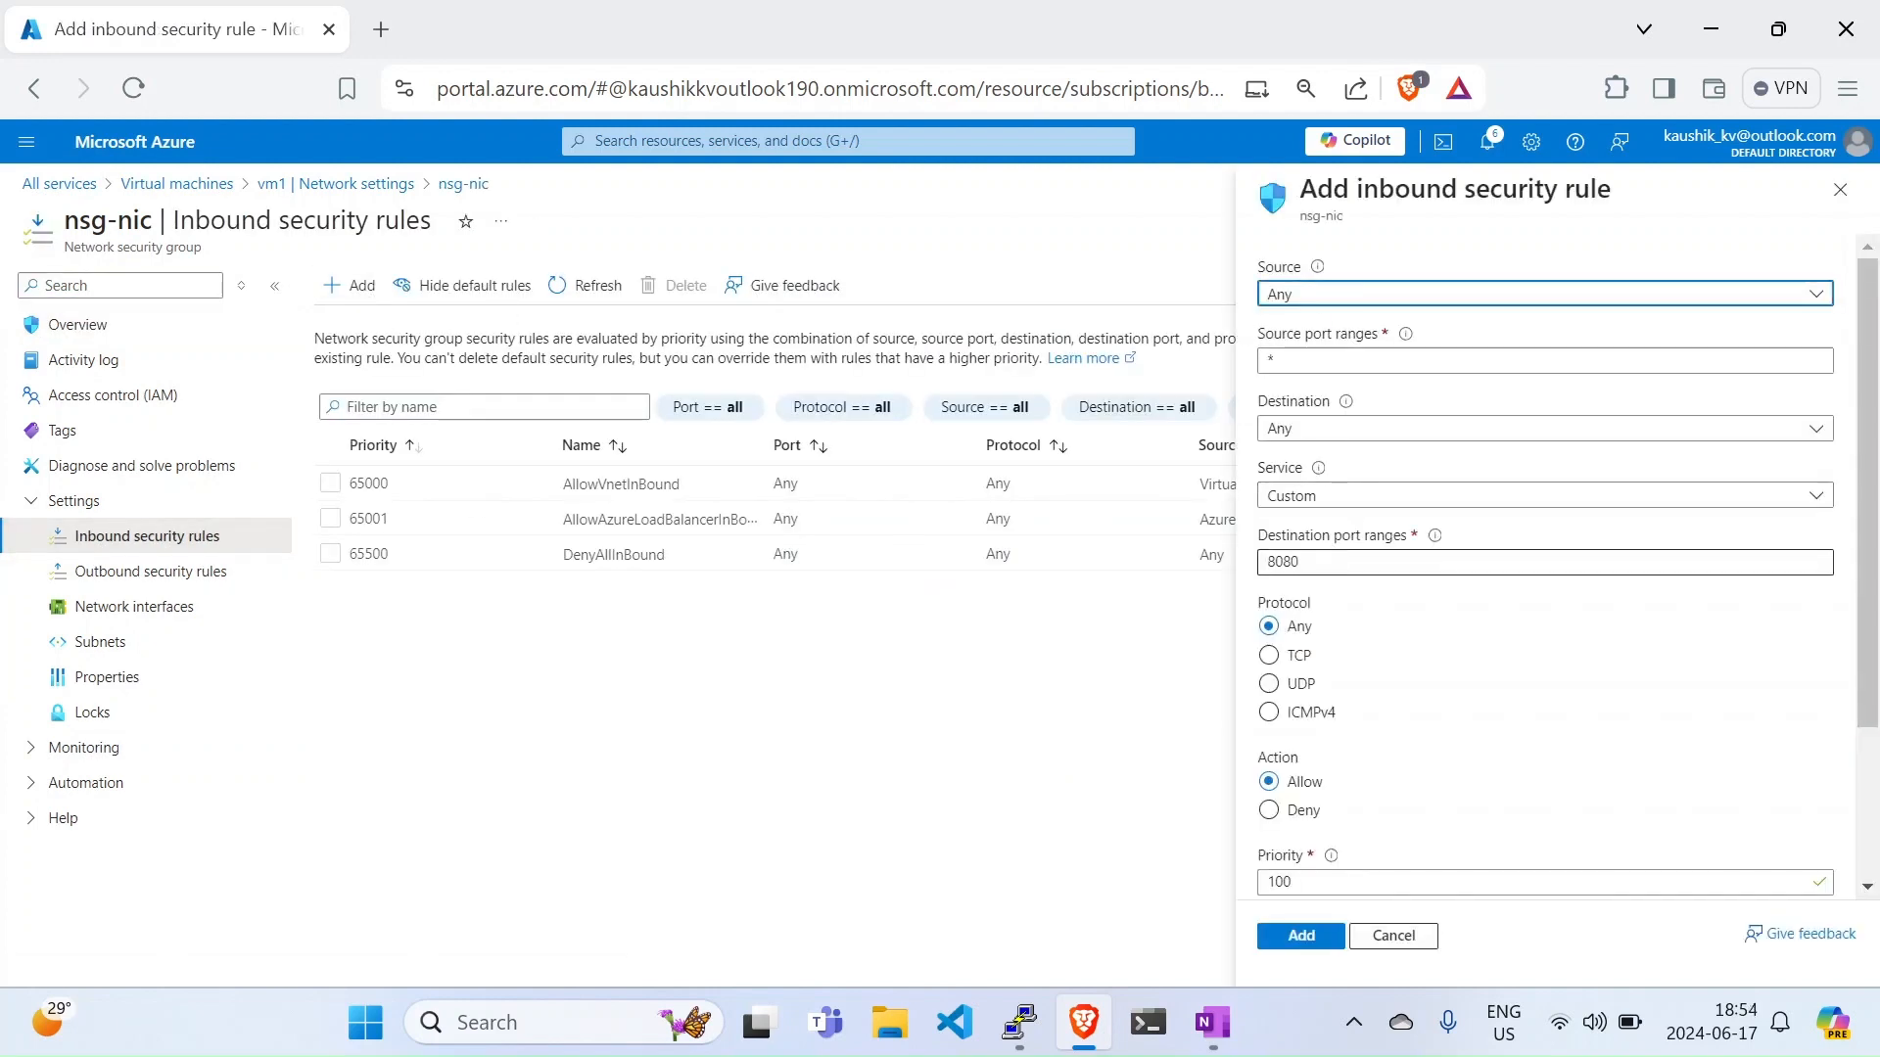
left_click(1308, 495)
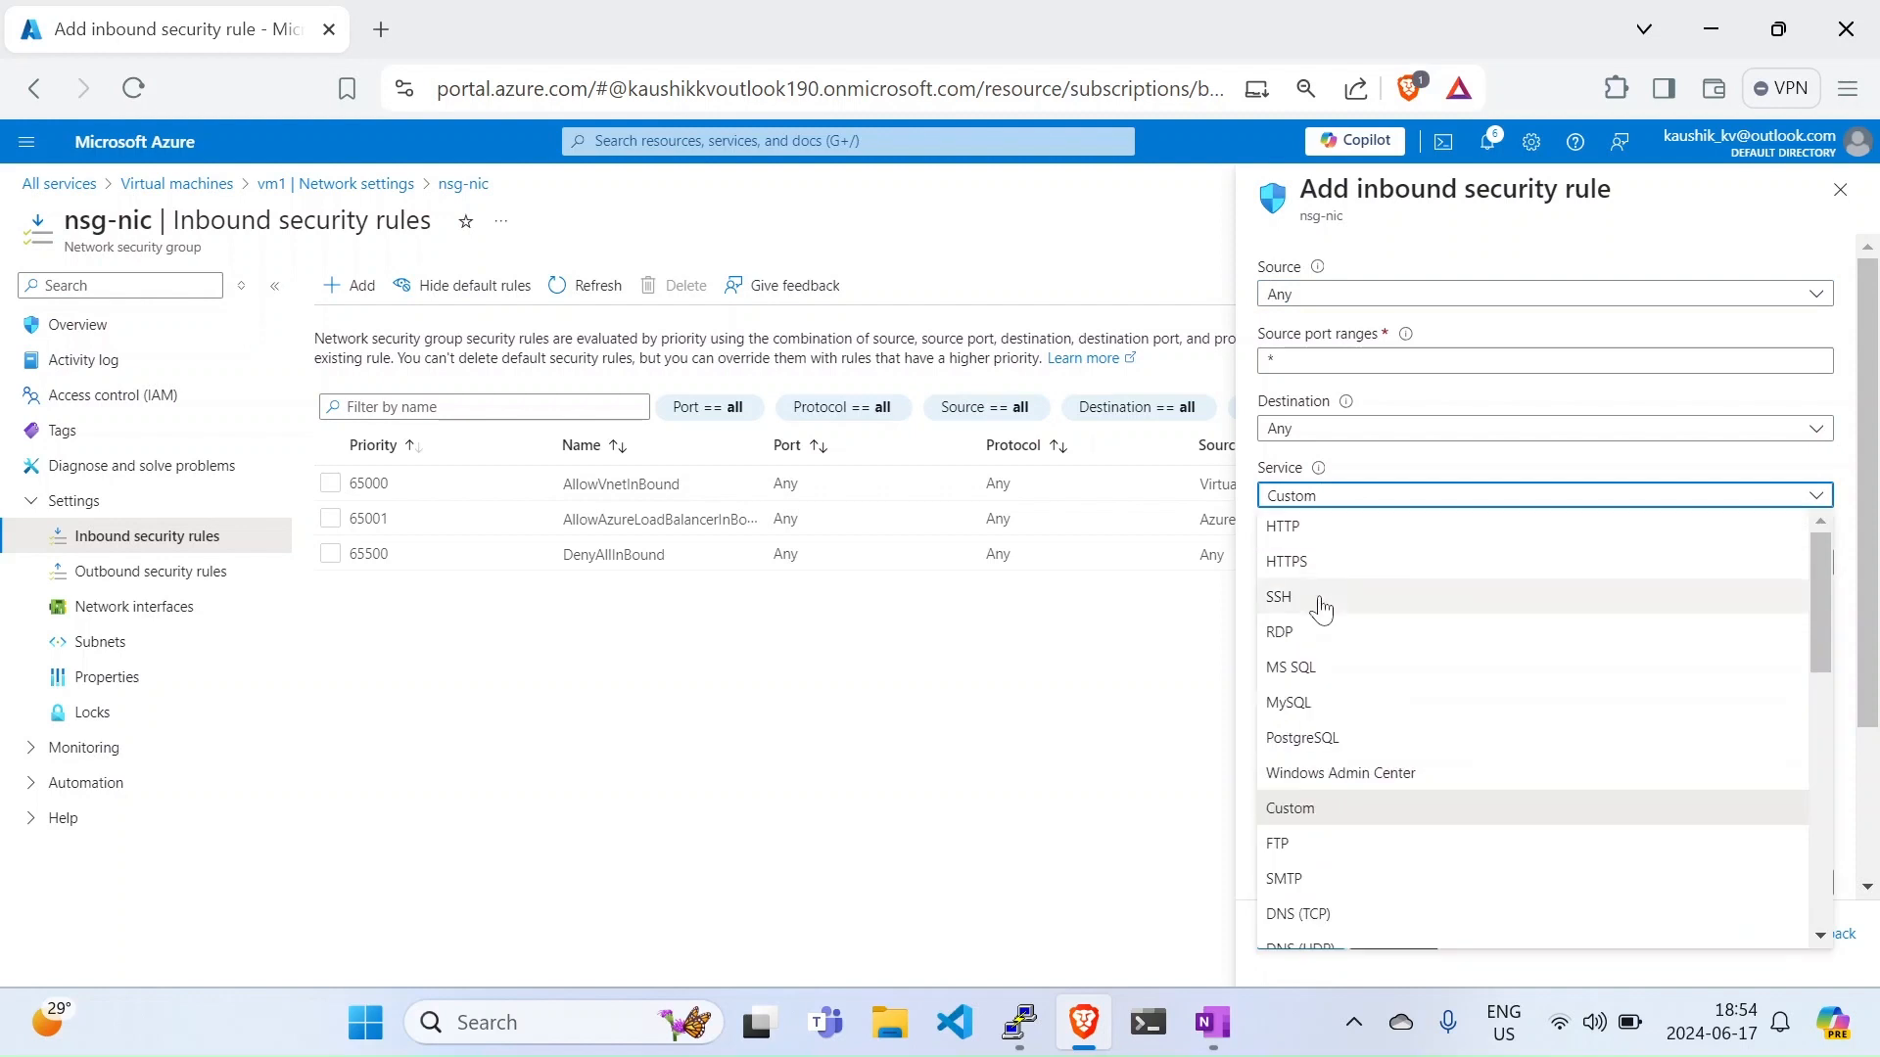
left_click(1320, 604)
left_click(1303, 945)
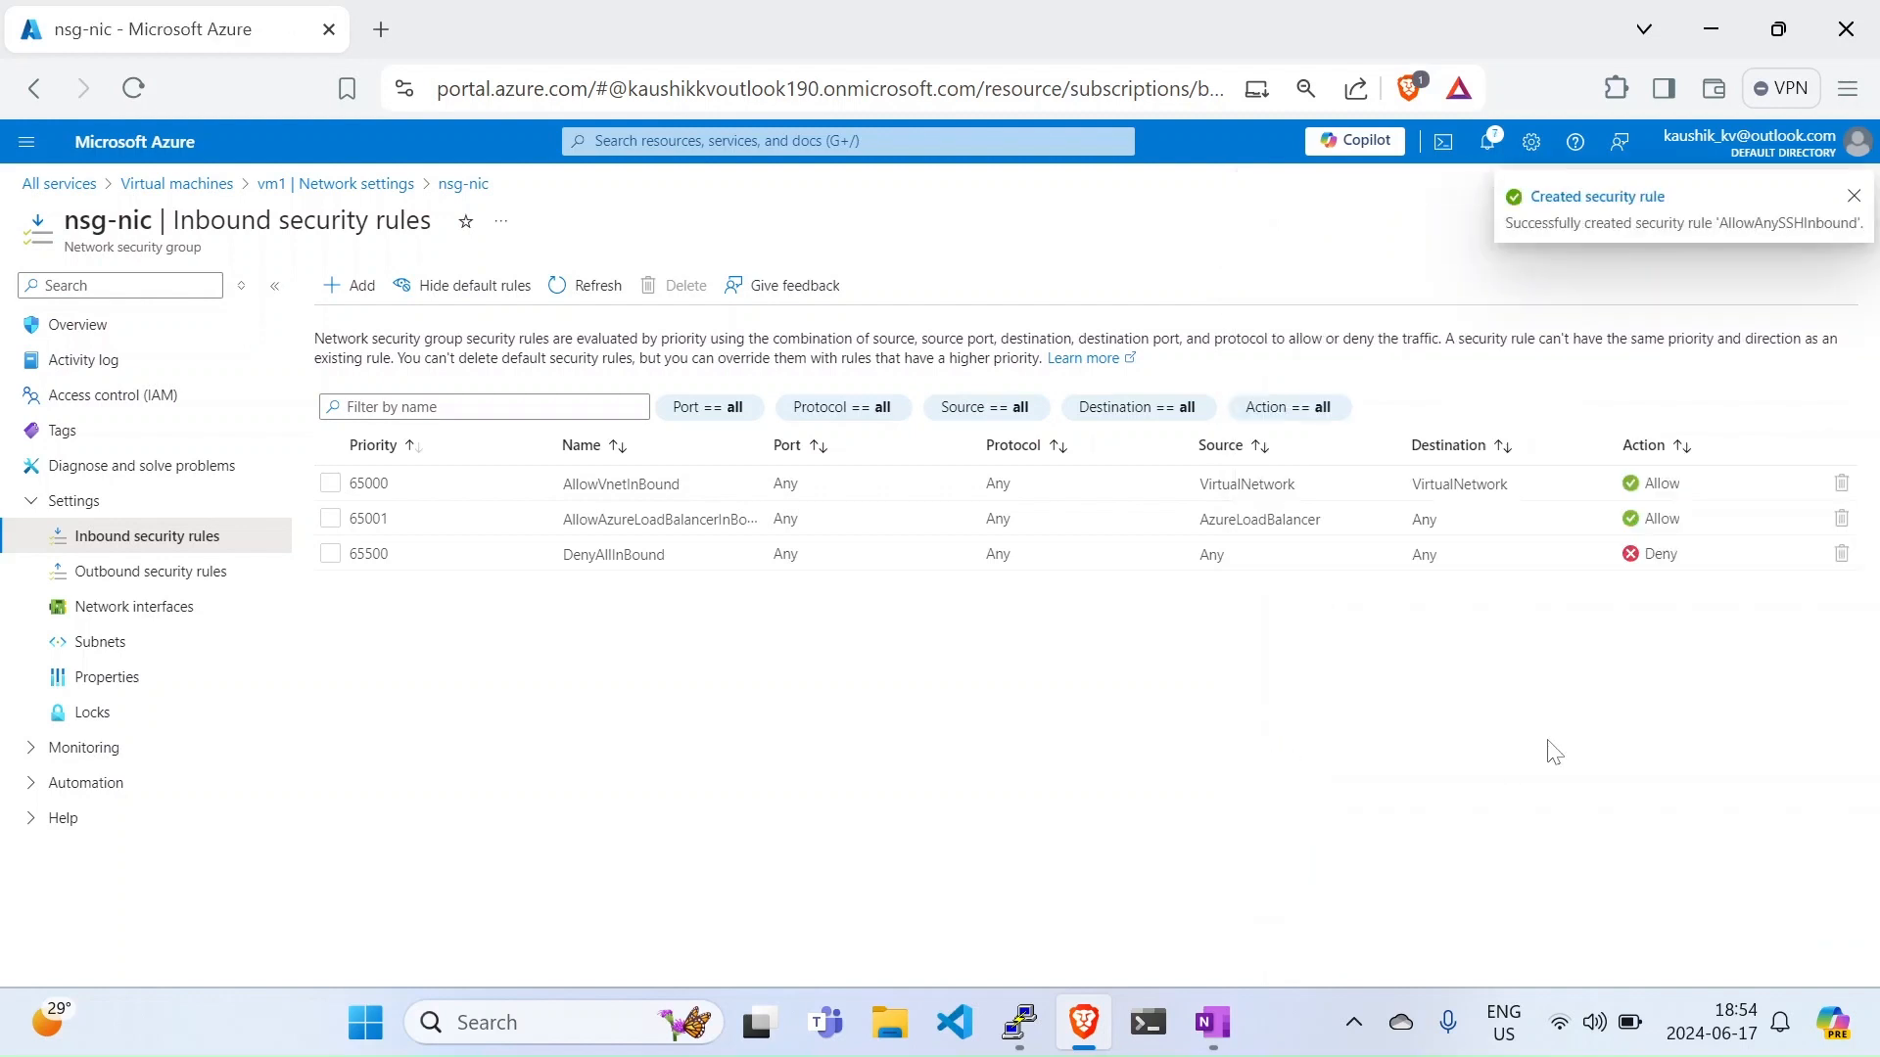
Step: Switch to PuTTY, replace the old session, and open an SSH connection to vm1 at 172.208.31.38 on port 22
left_click(1019, 1030)
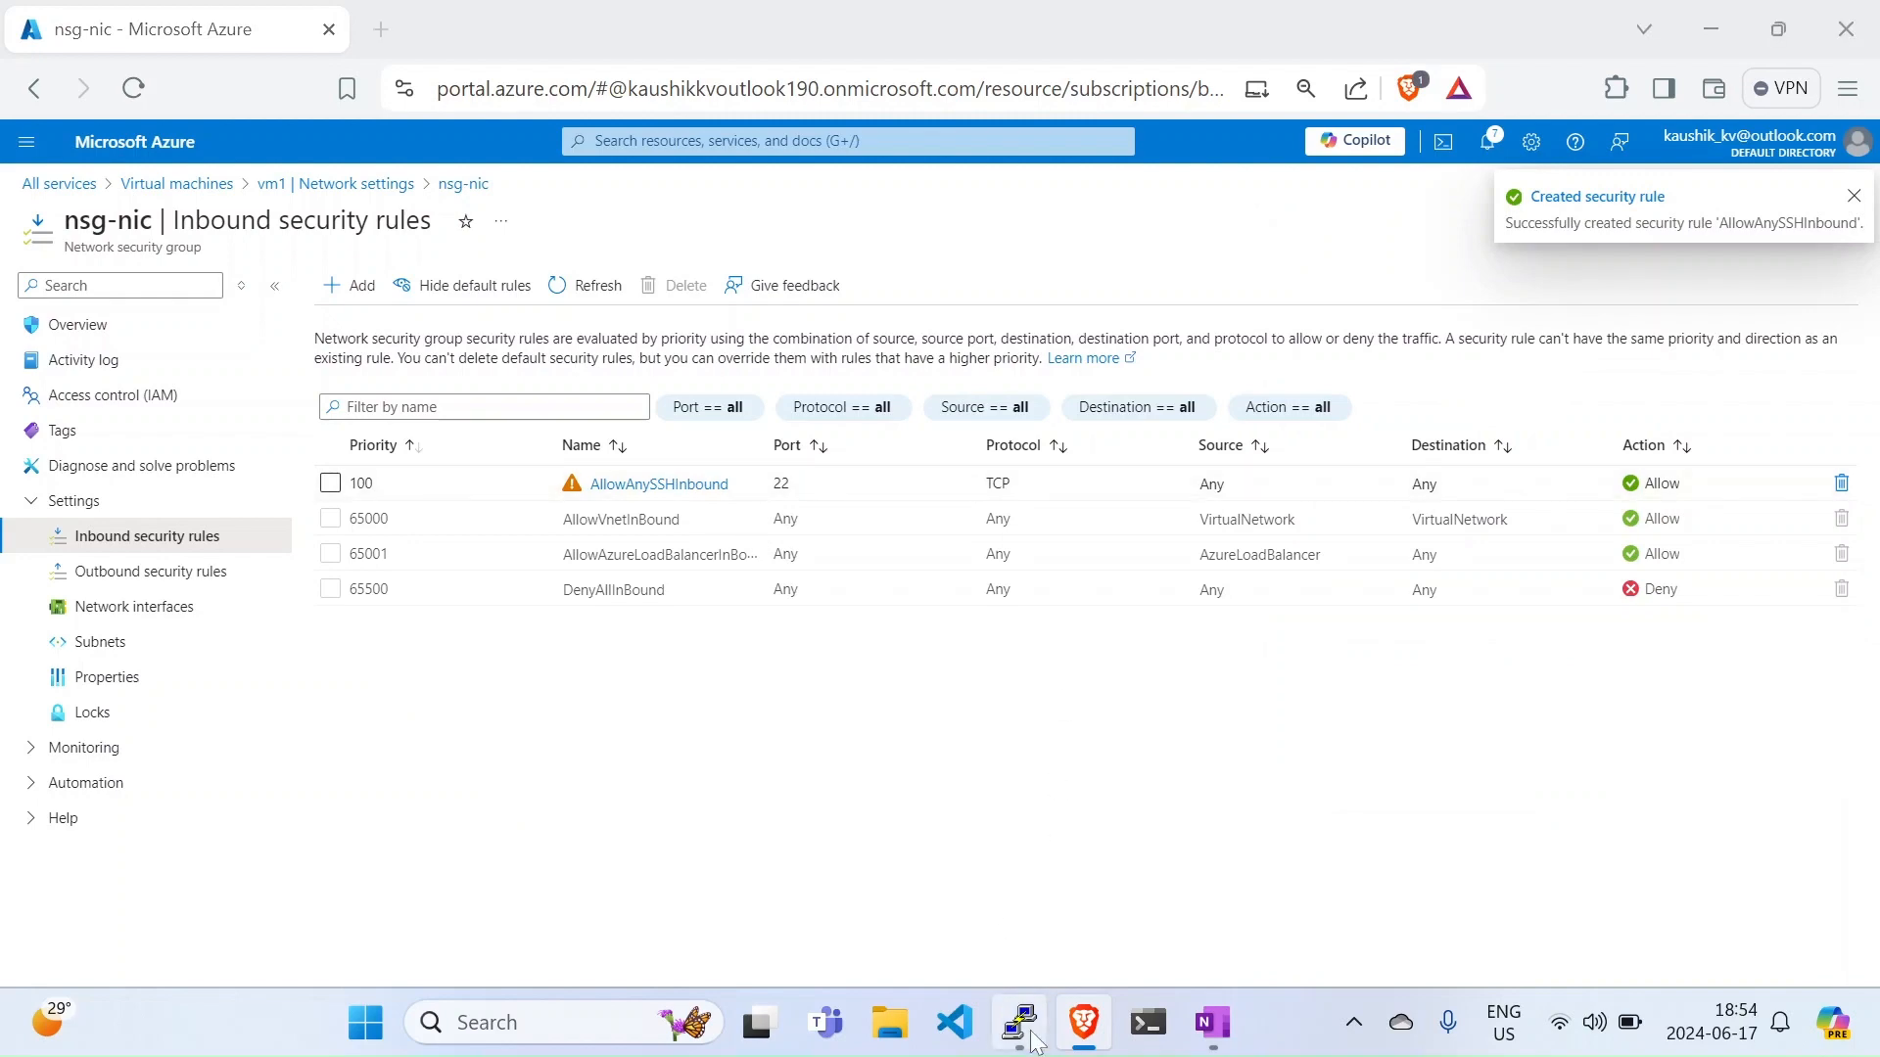
left_click(1015, 101)
left_click(1019, 1024)
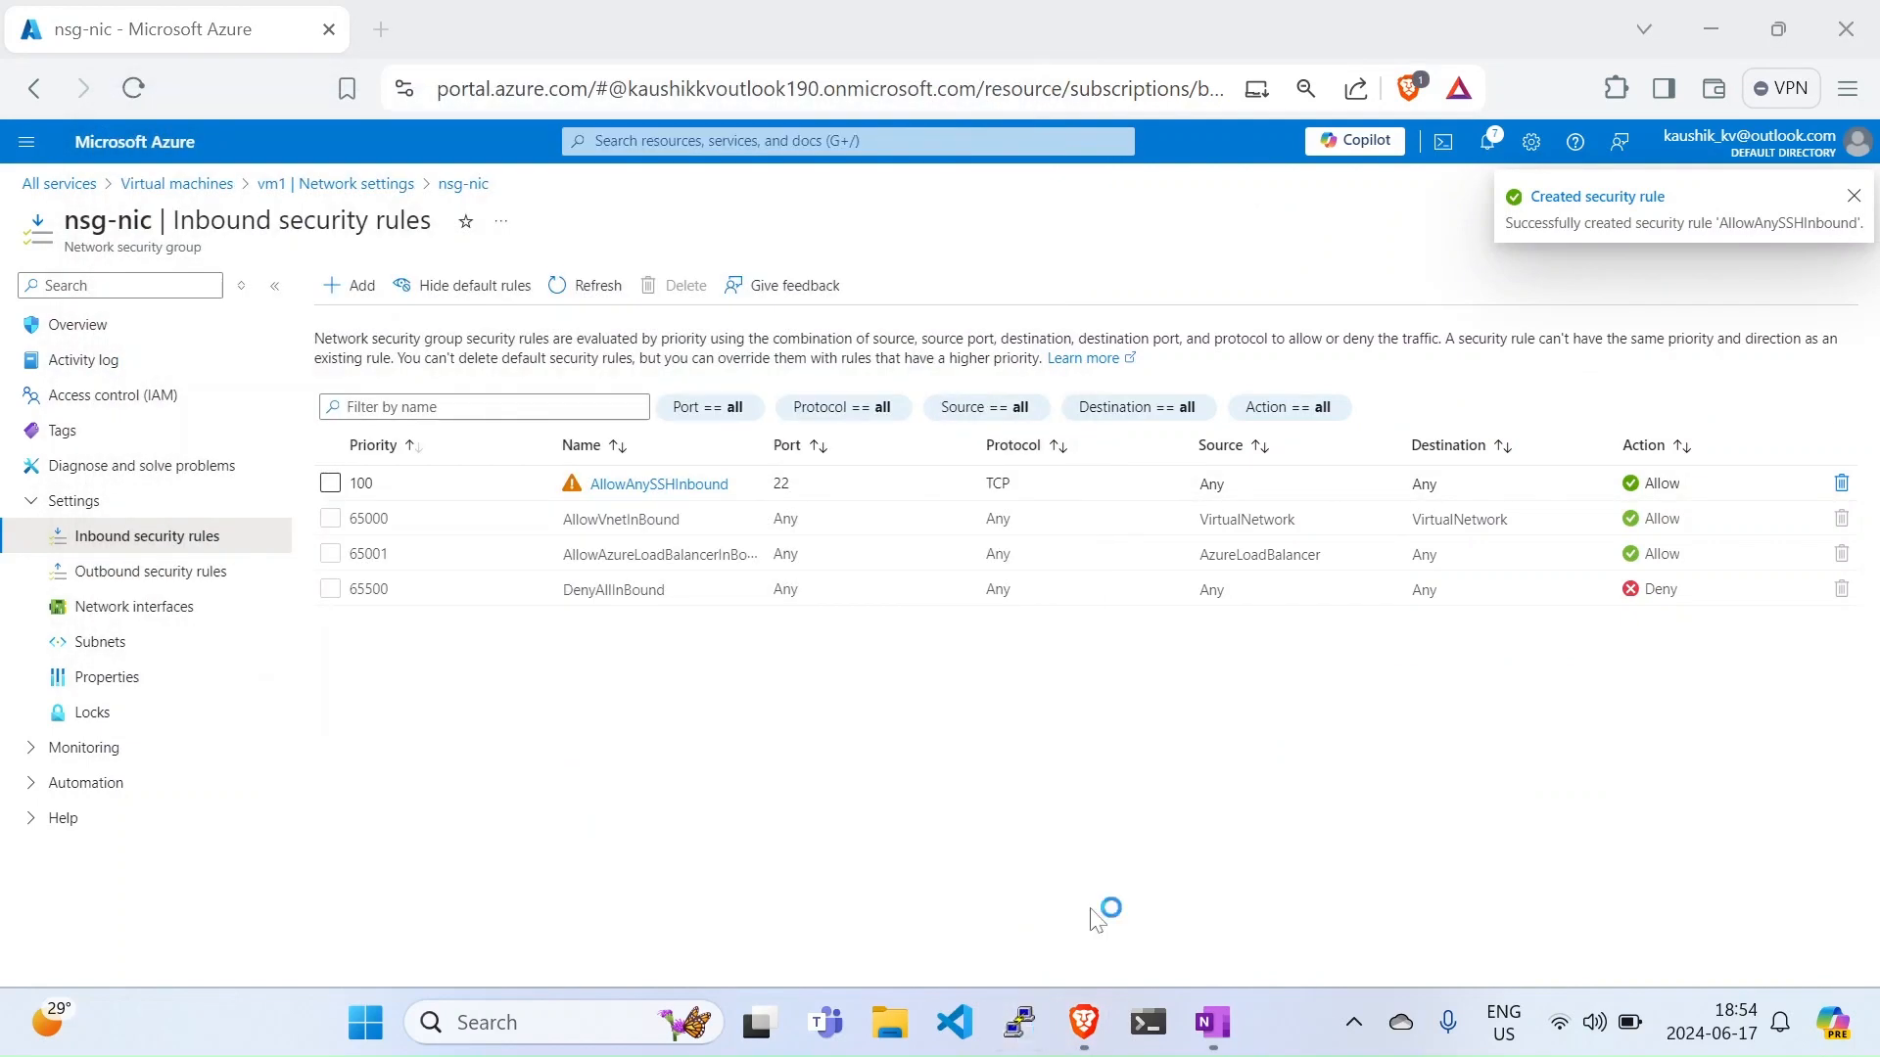
type("172.203.31.56")
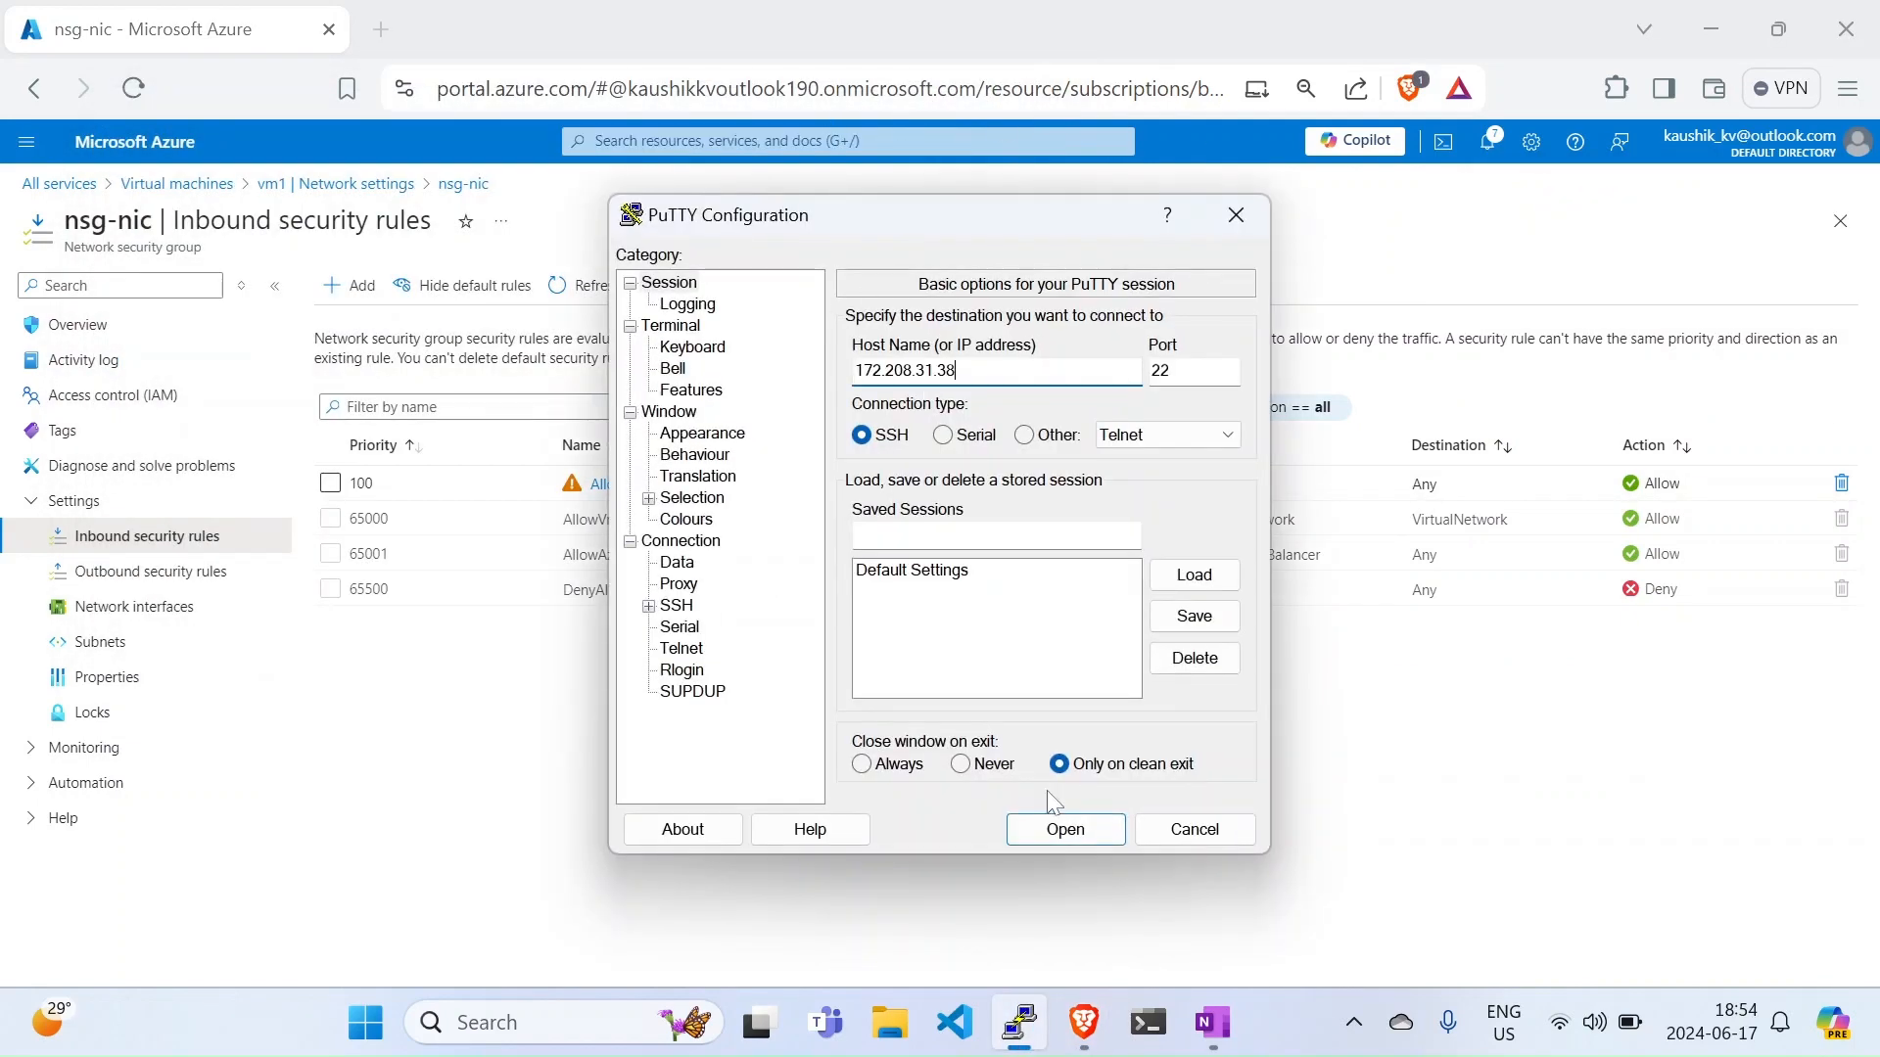
left_click(1065, 830)
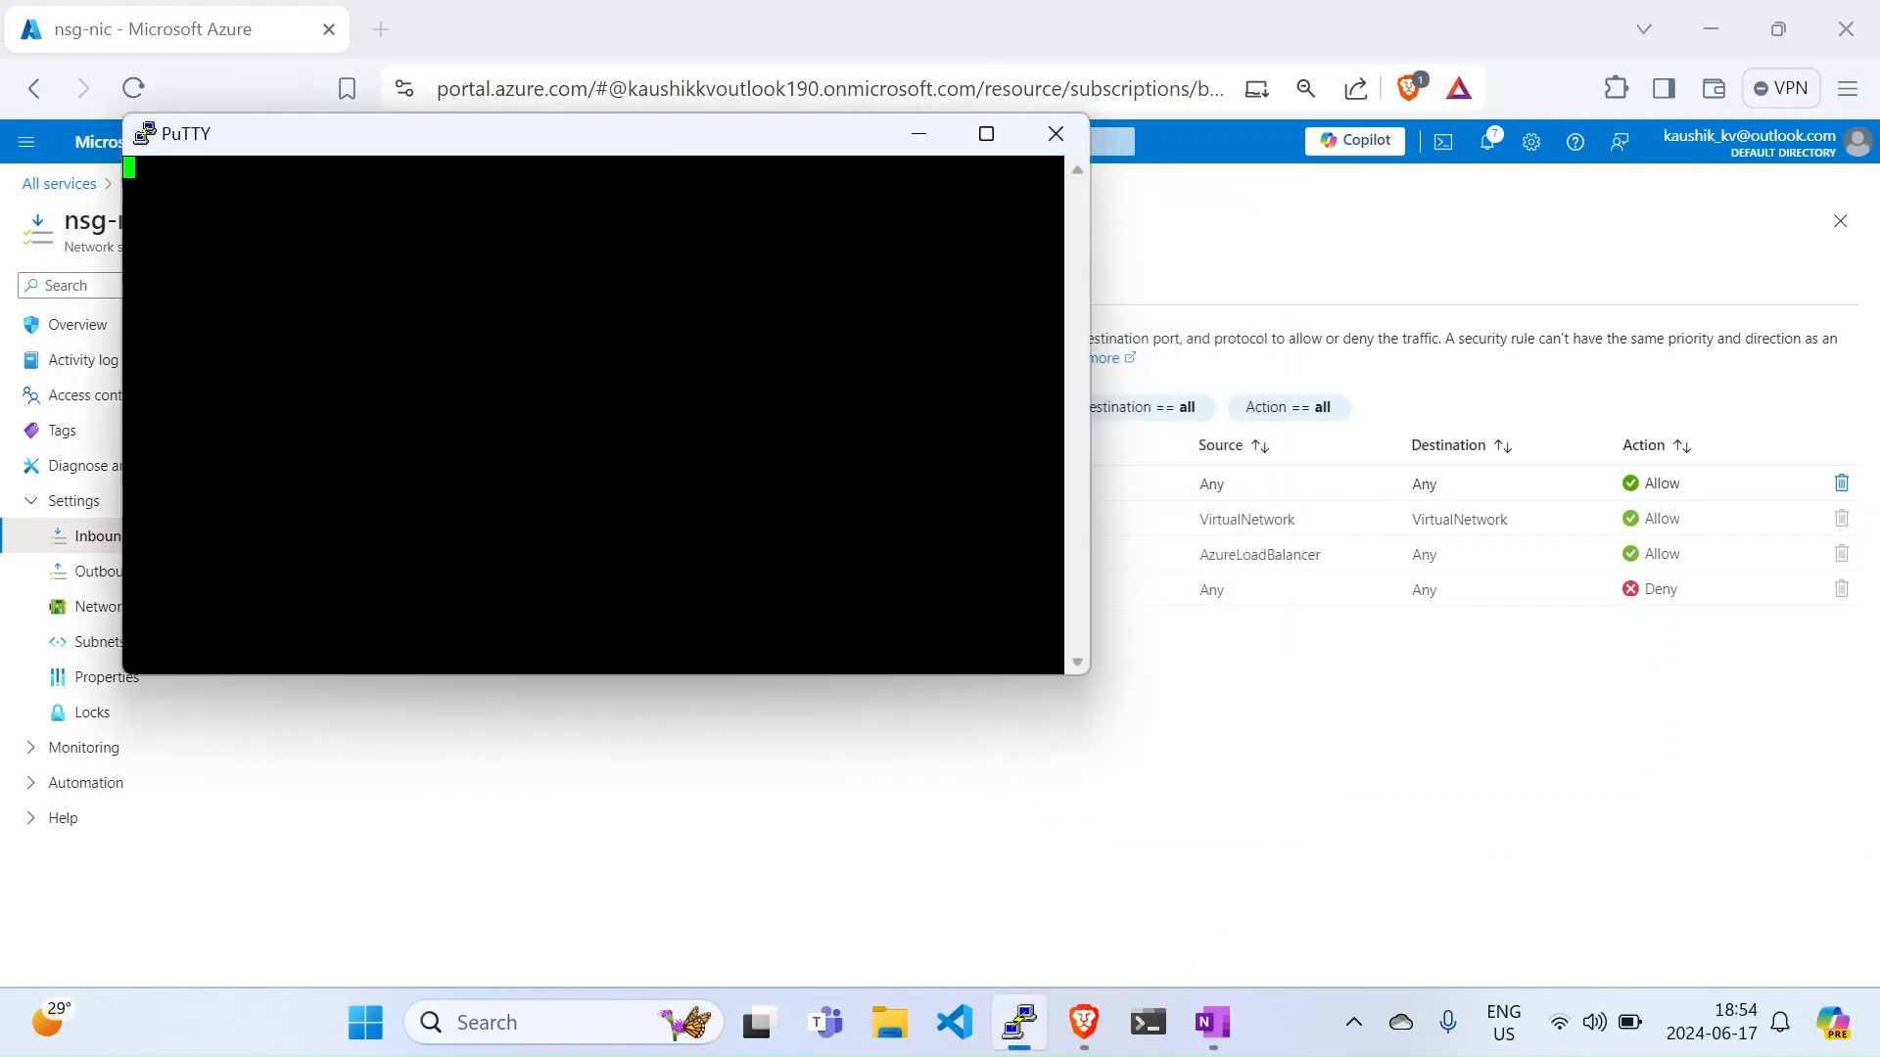
left_click(616, 803)
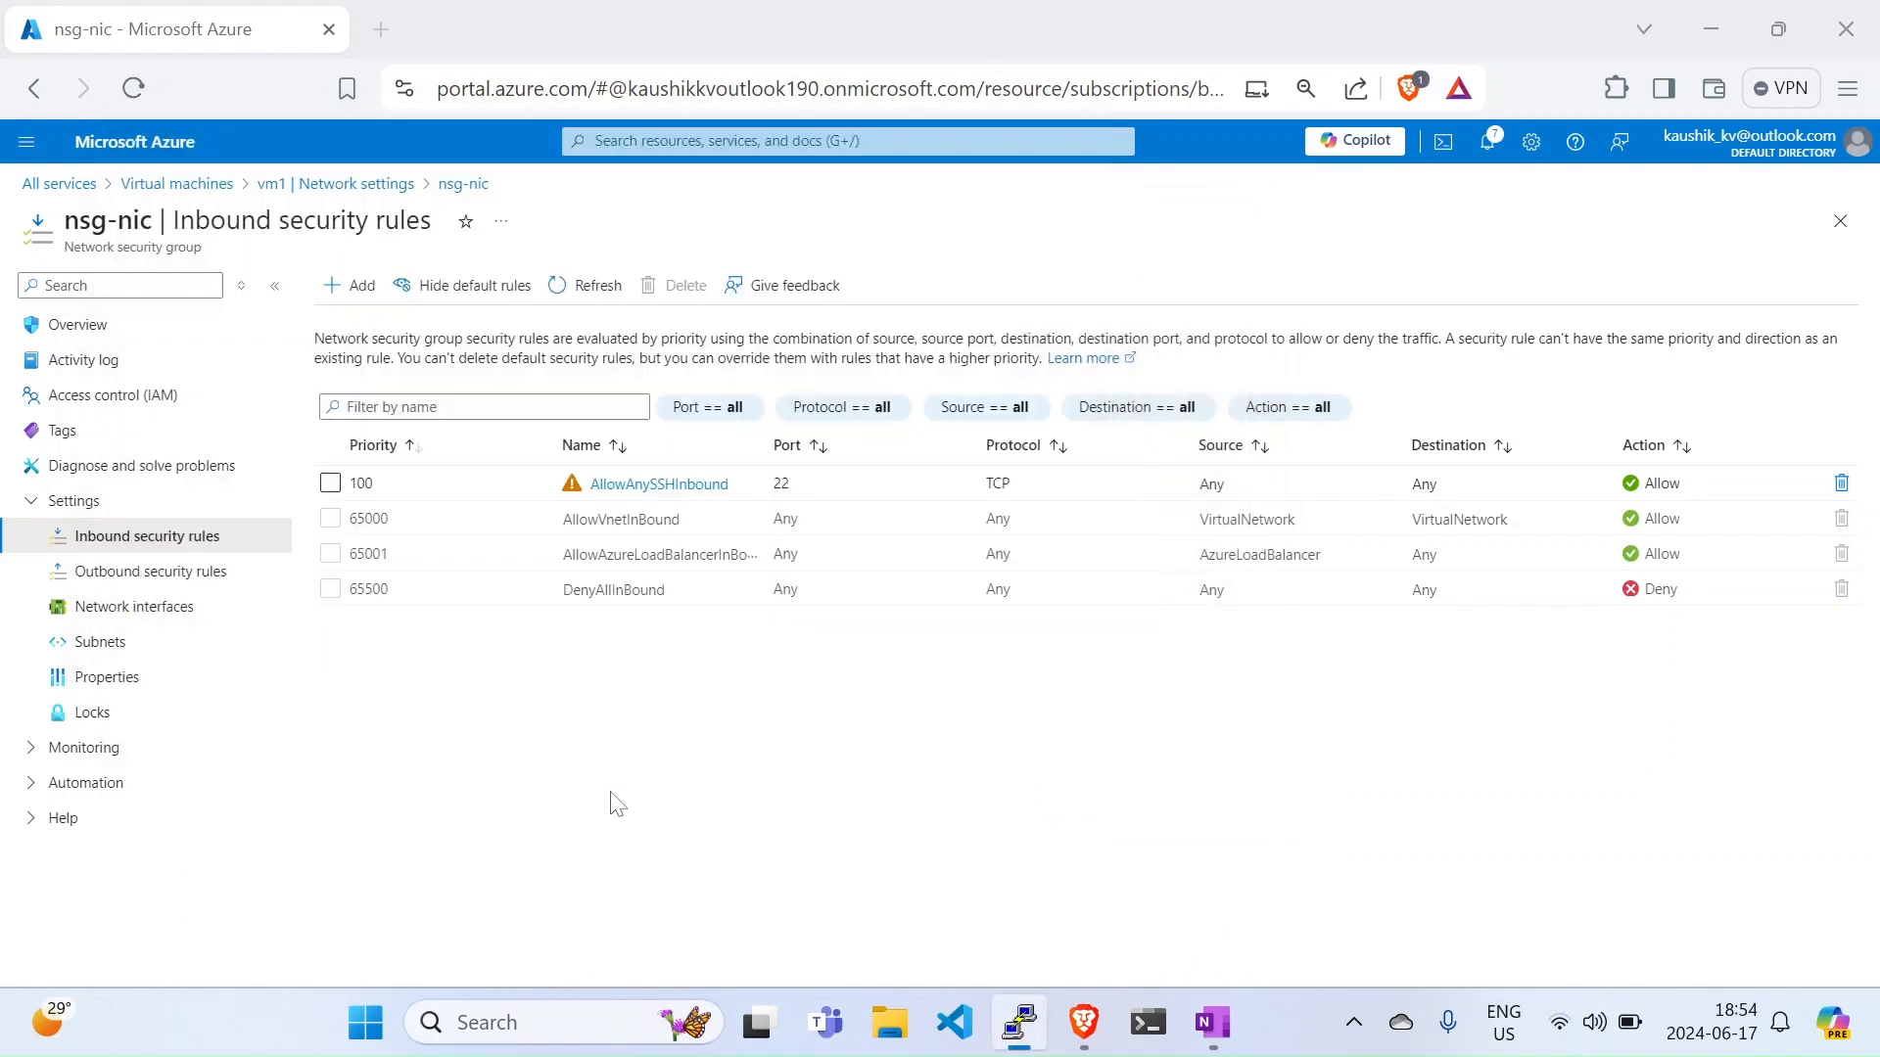
left_click(573, 310)
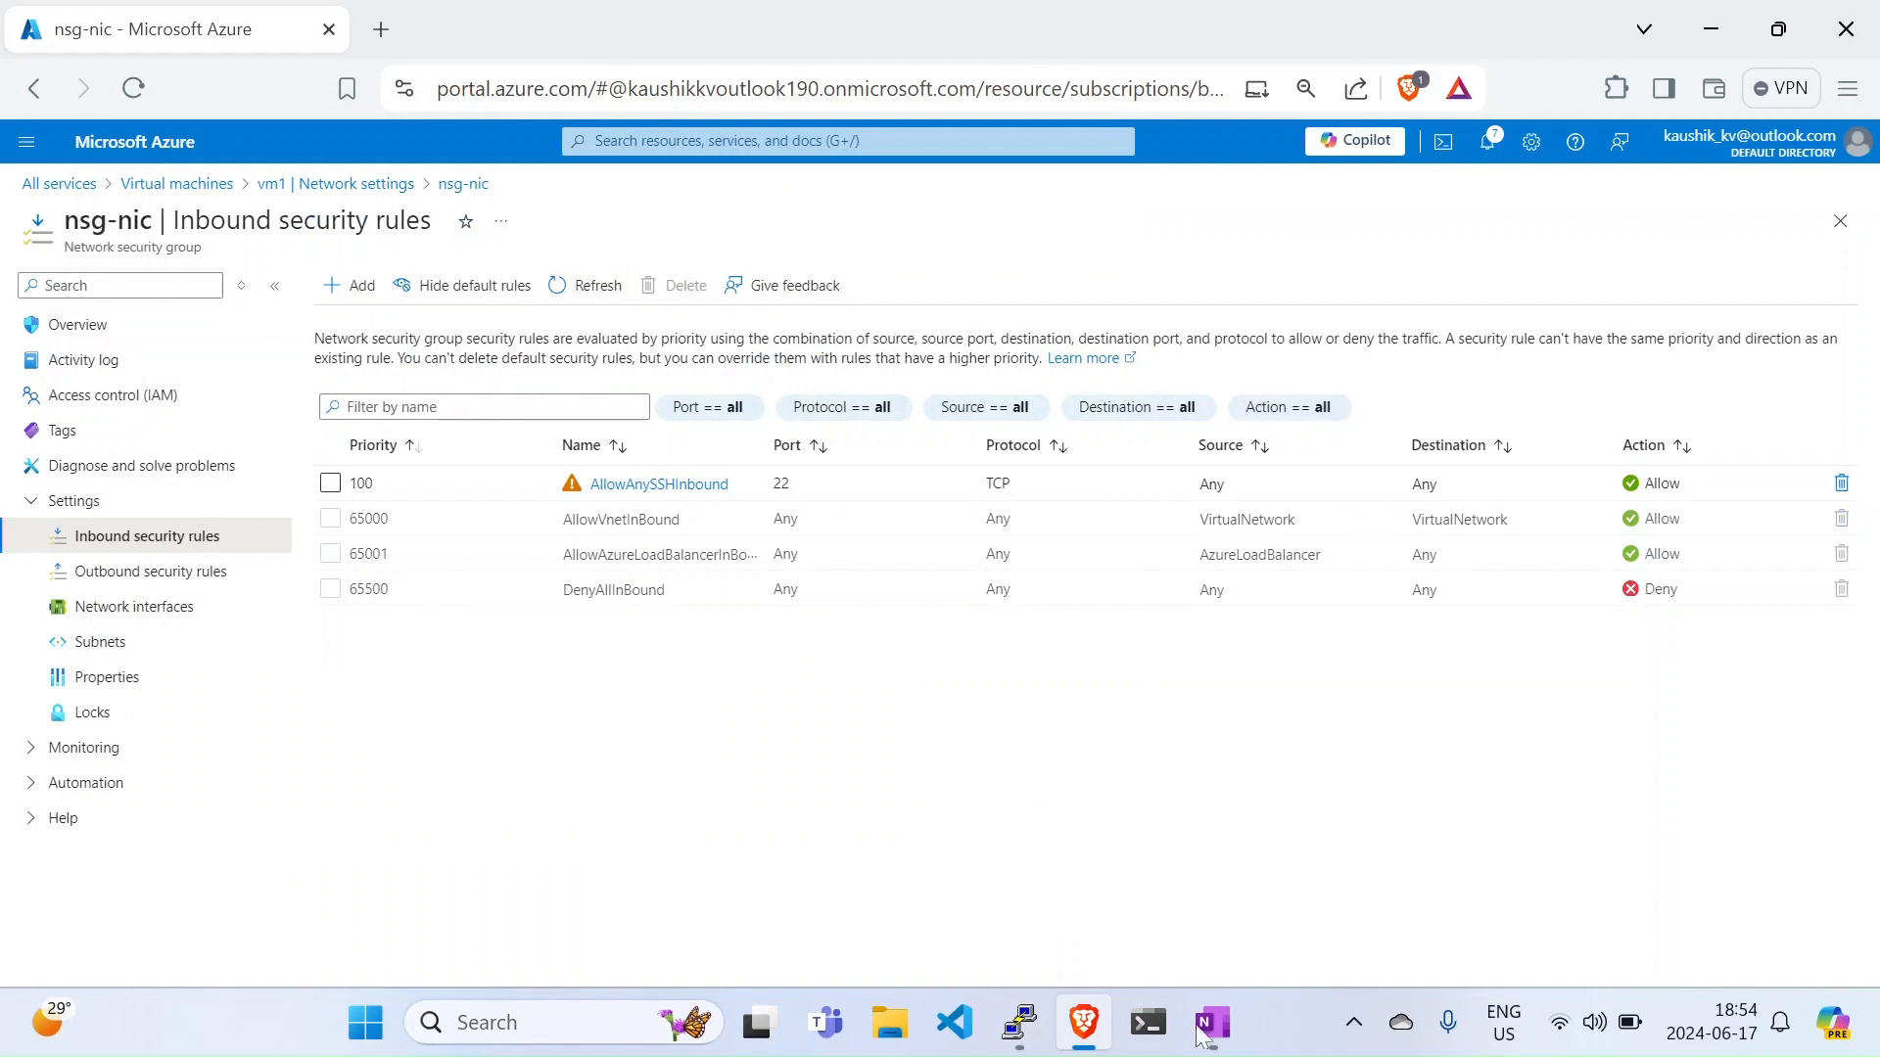
left_click(1023, 1018)
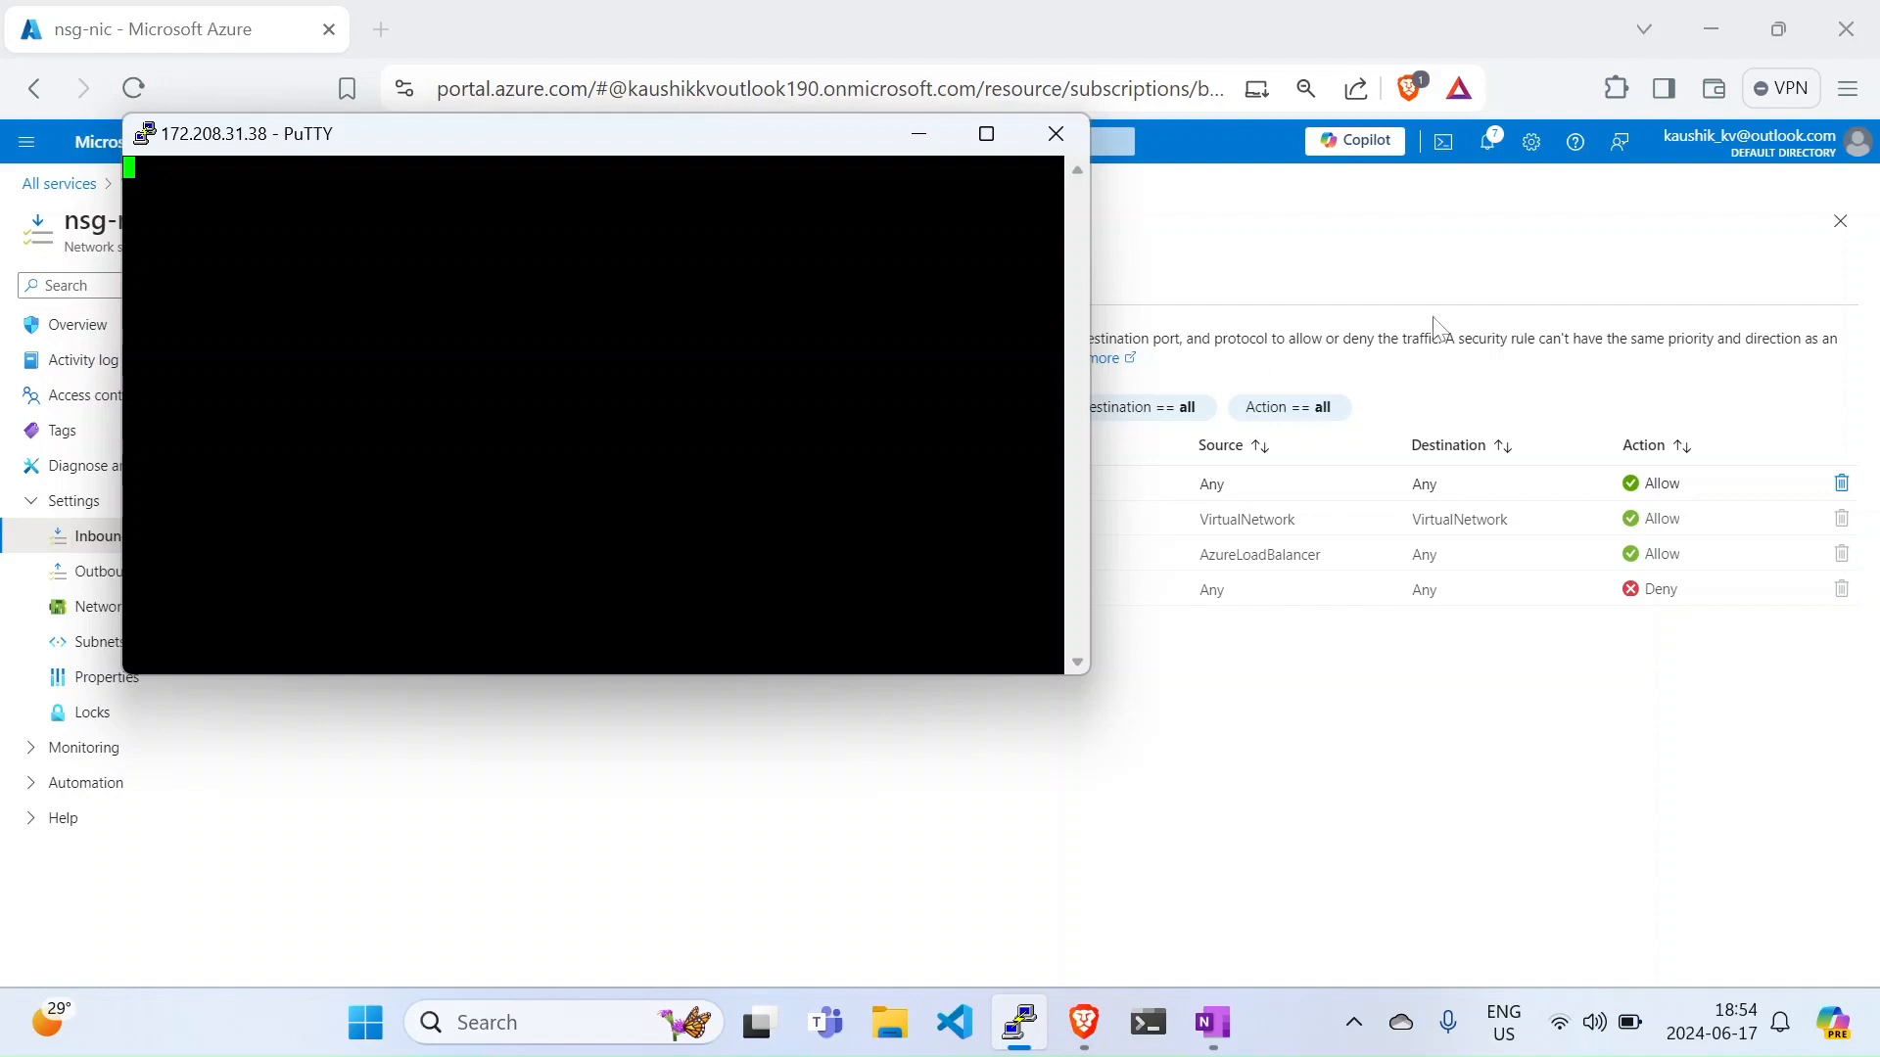
left_click(1307, 279)
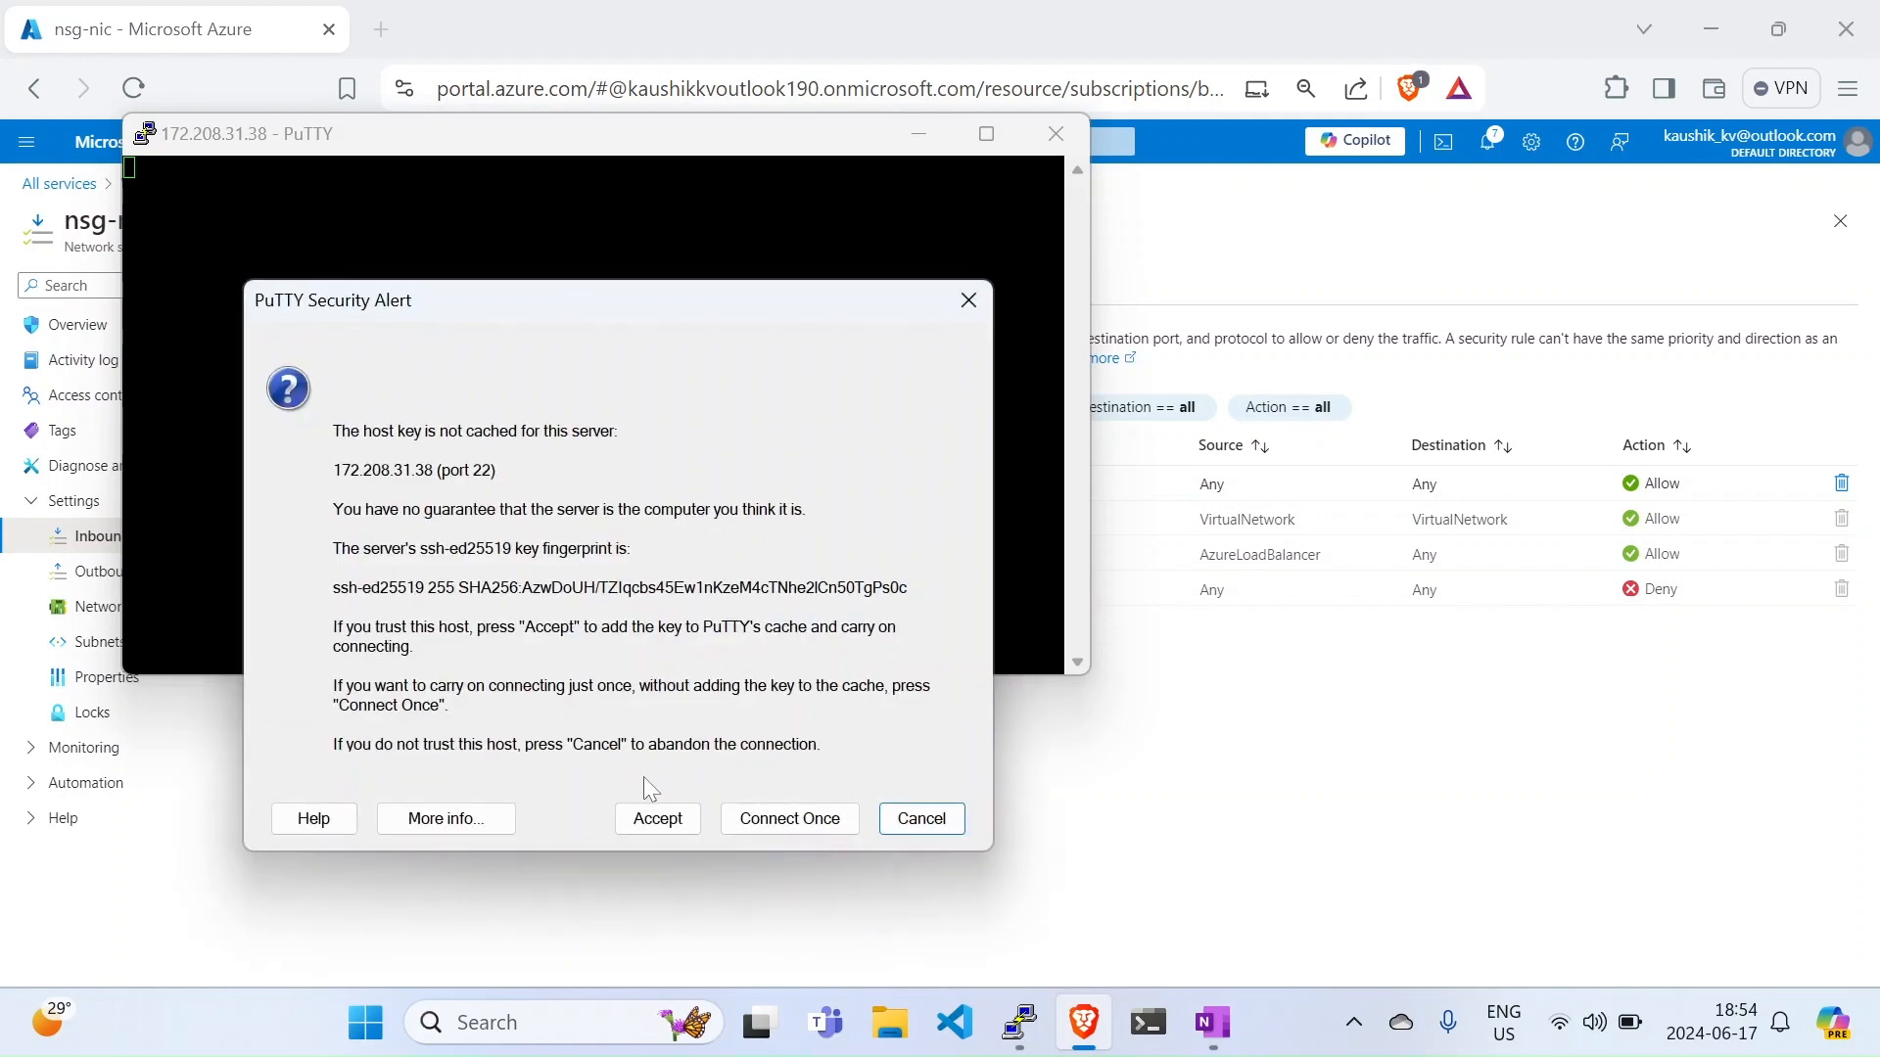
Step: Accept the server's host key and log in to vm1 with the account username and password
left_click(654, 816)
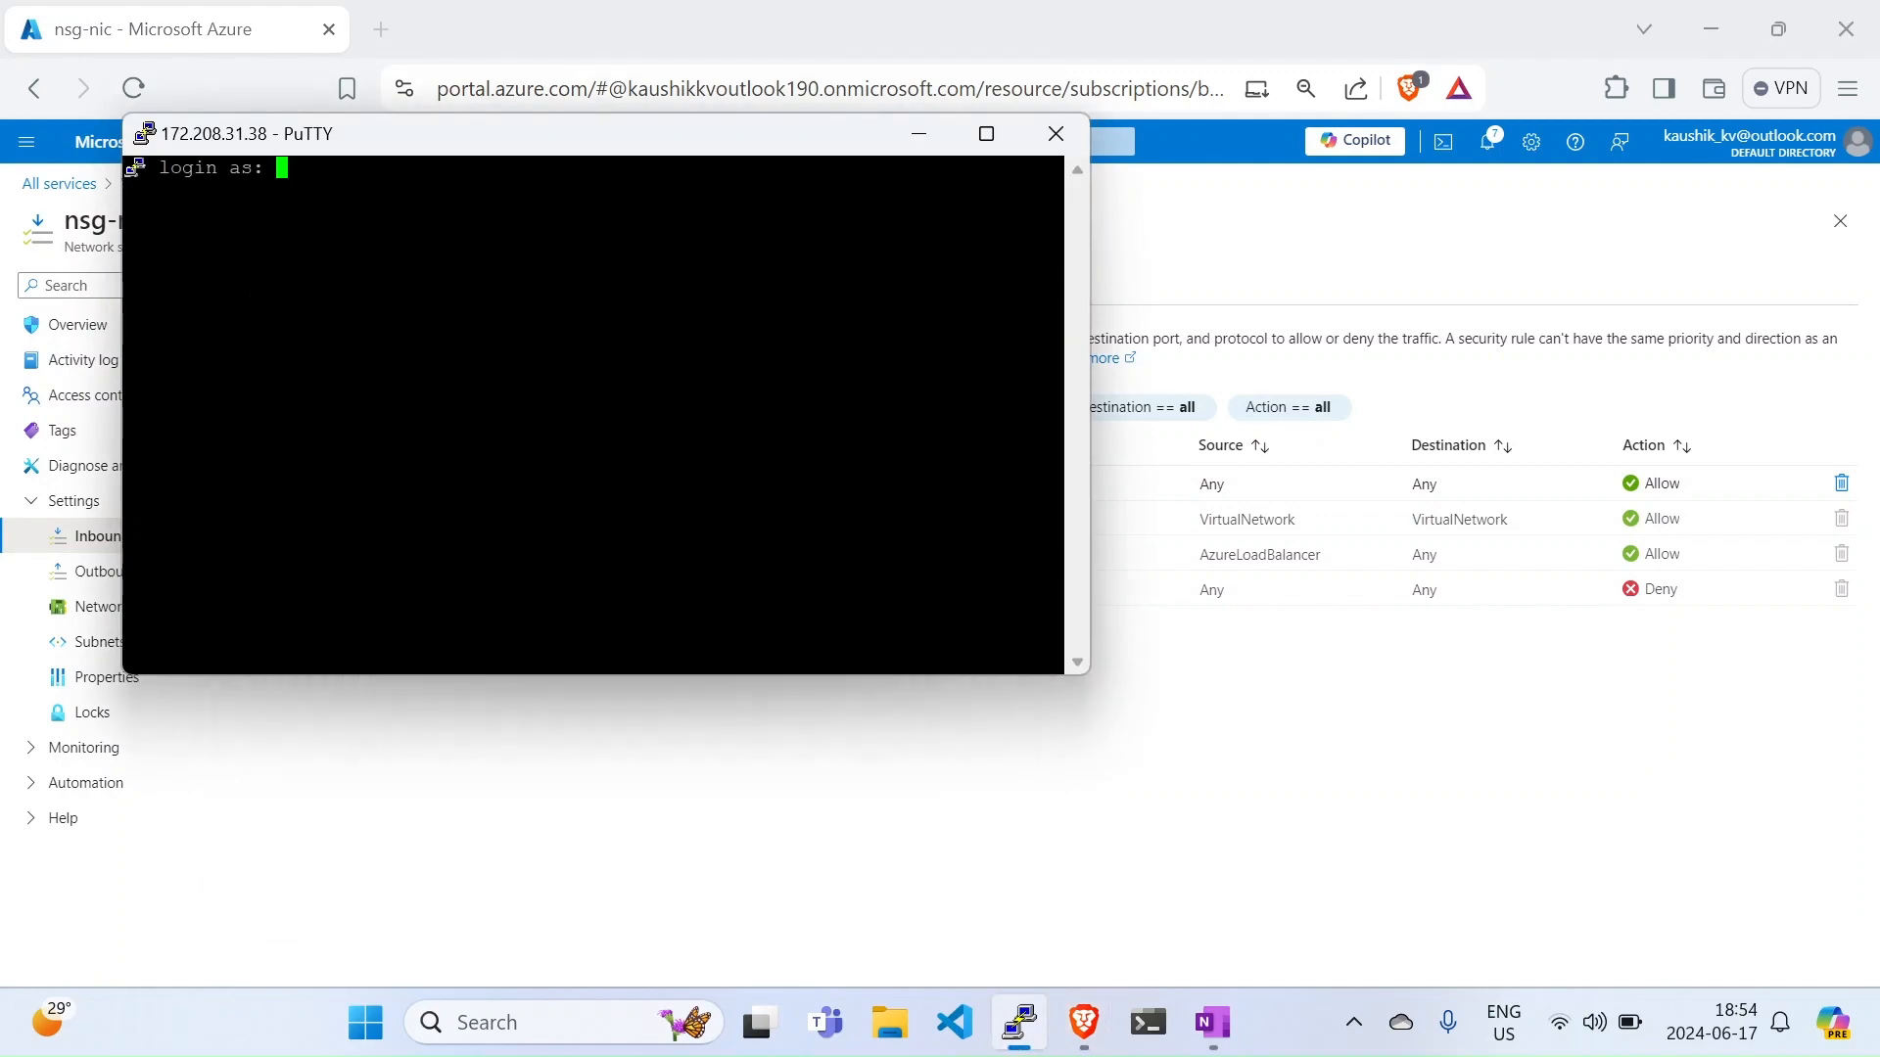
type("kaushikkv")
key("Return")
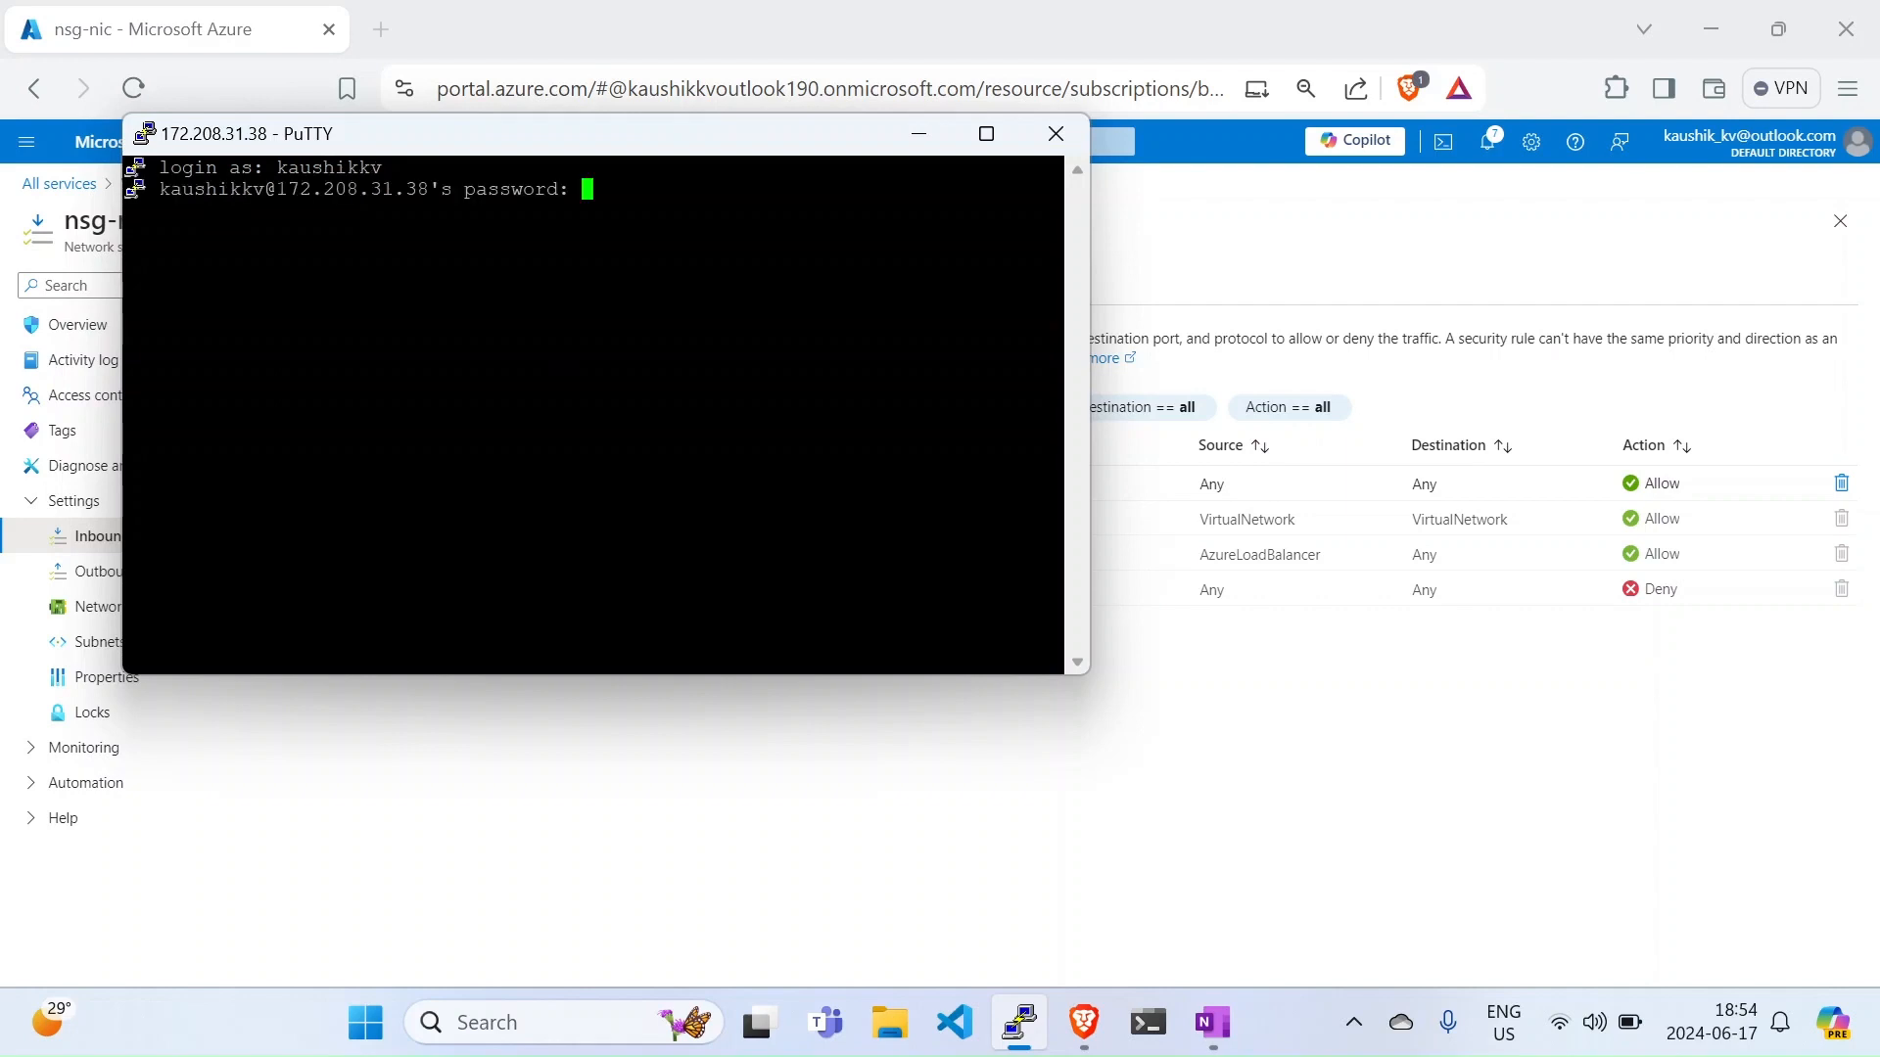
key("Return")
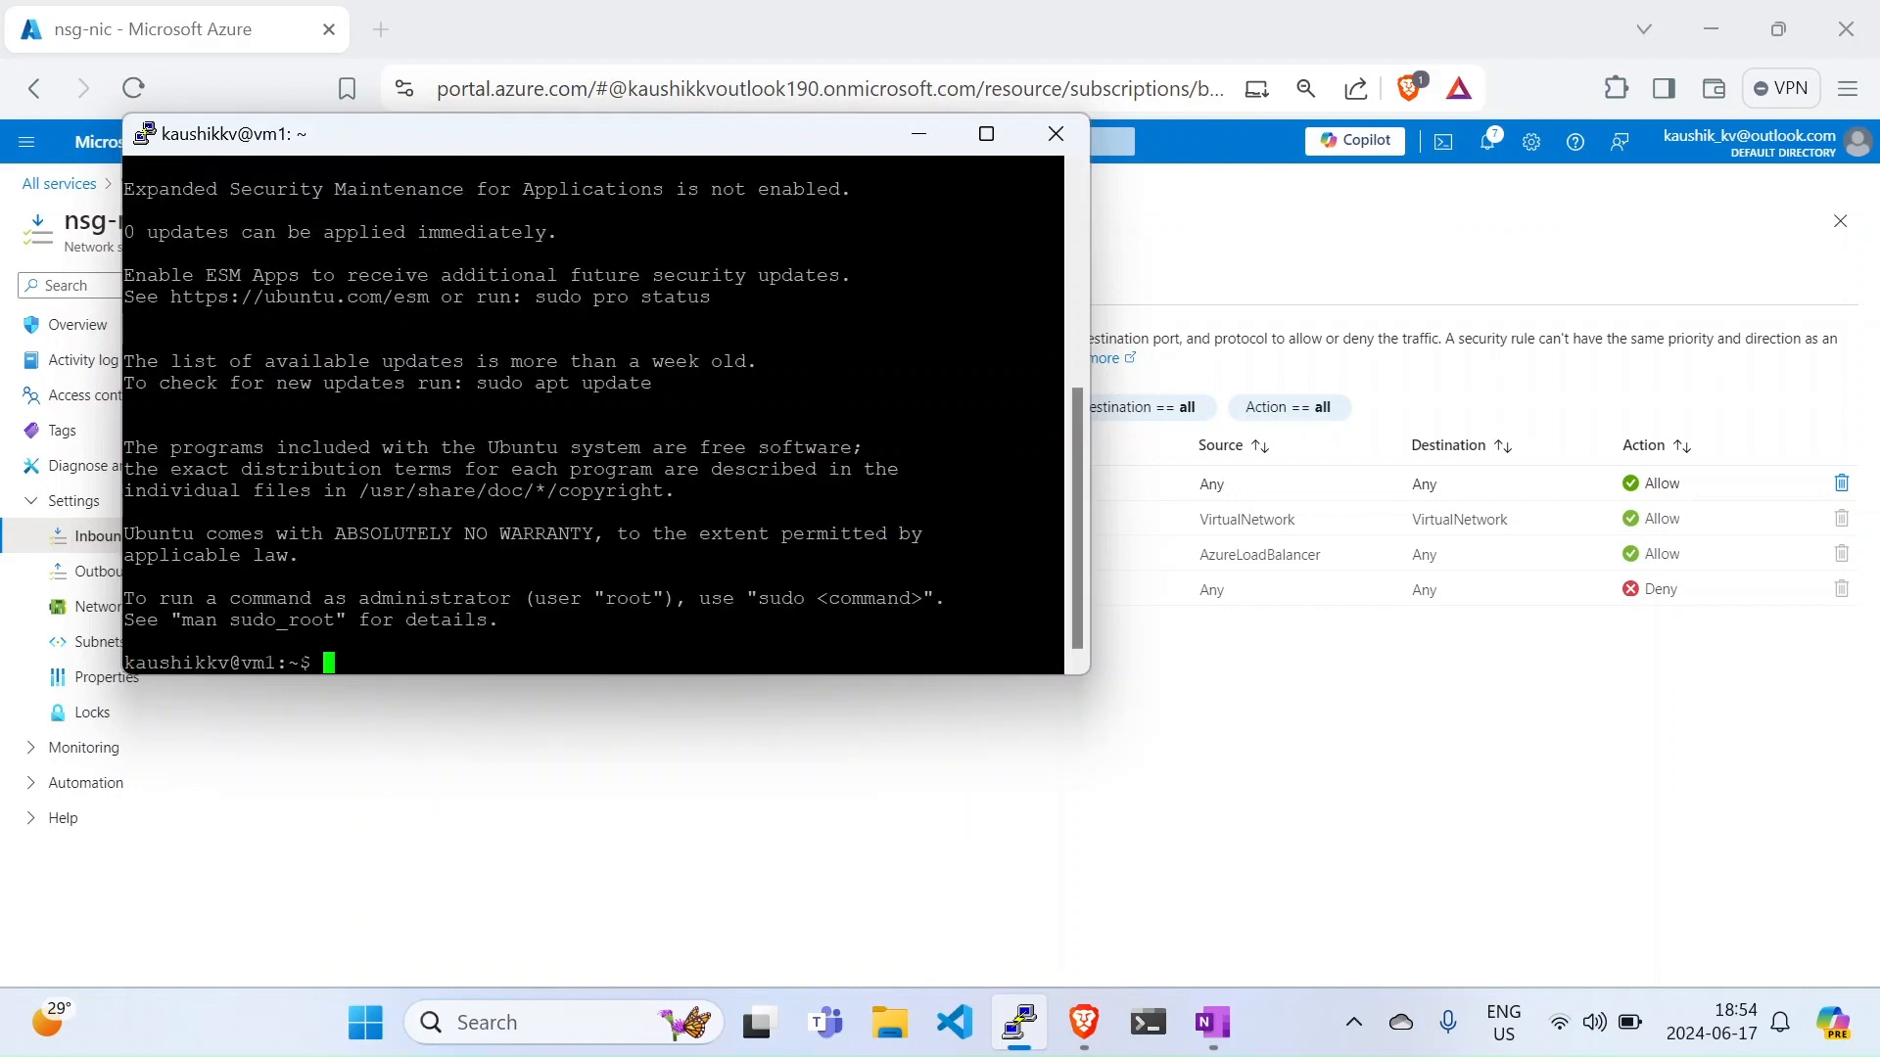
Step: Return to nsg-nic's inbound rules in the browser, start another inbound security rule, and open its source options
left_click(605, 798)
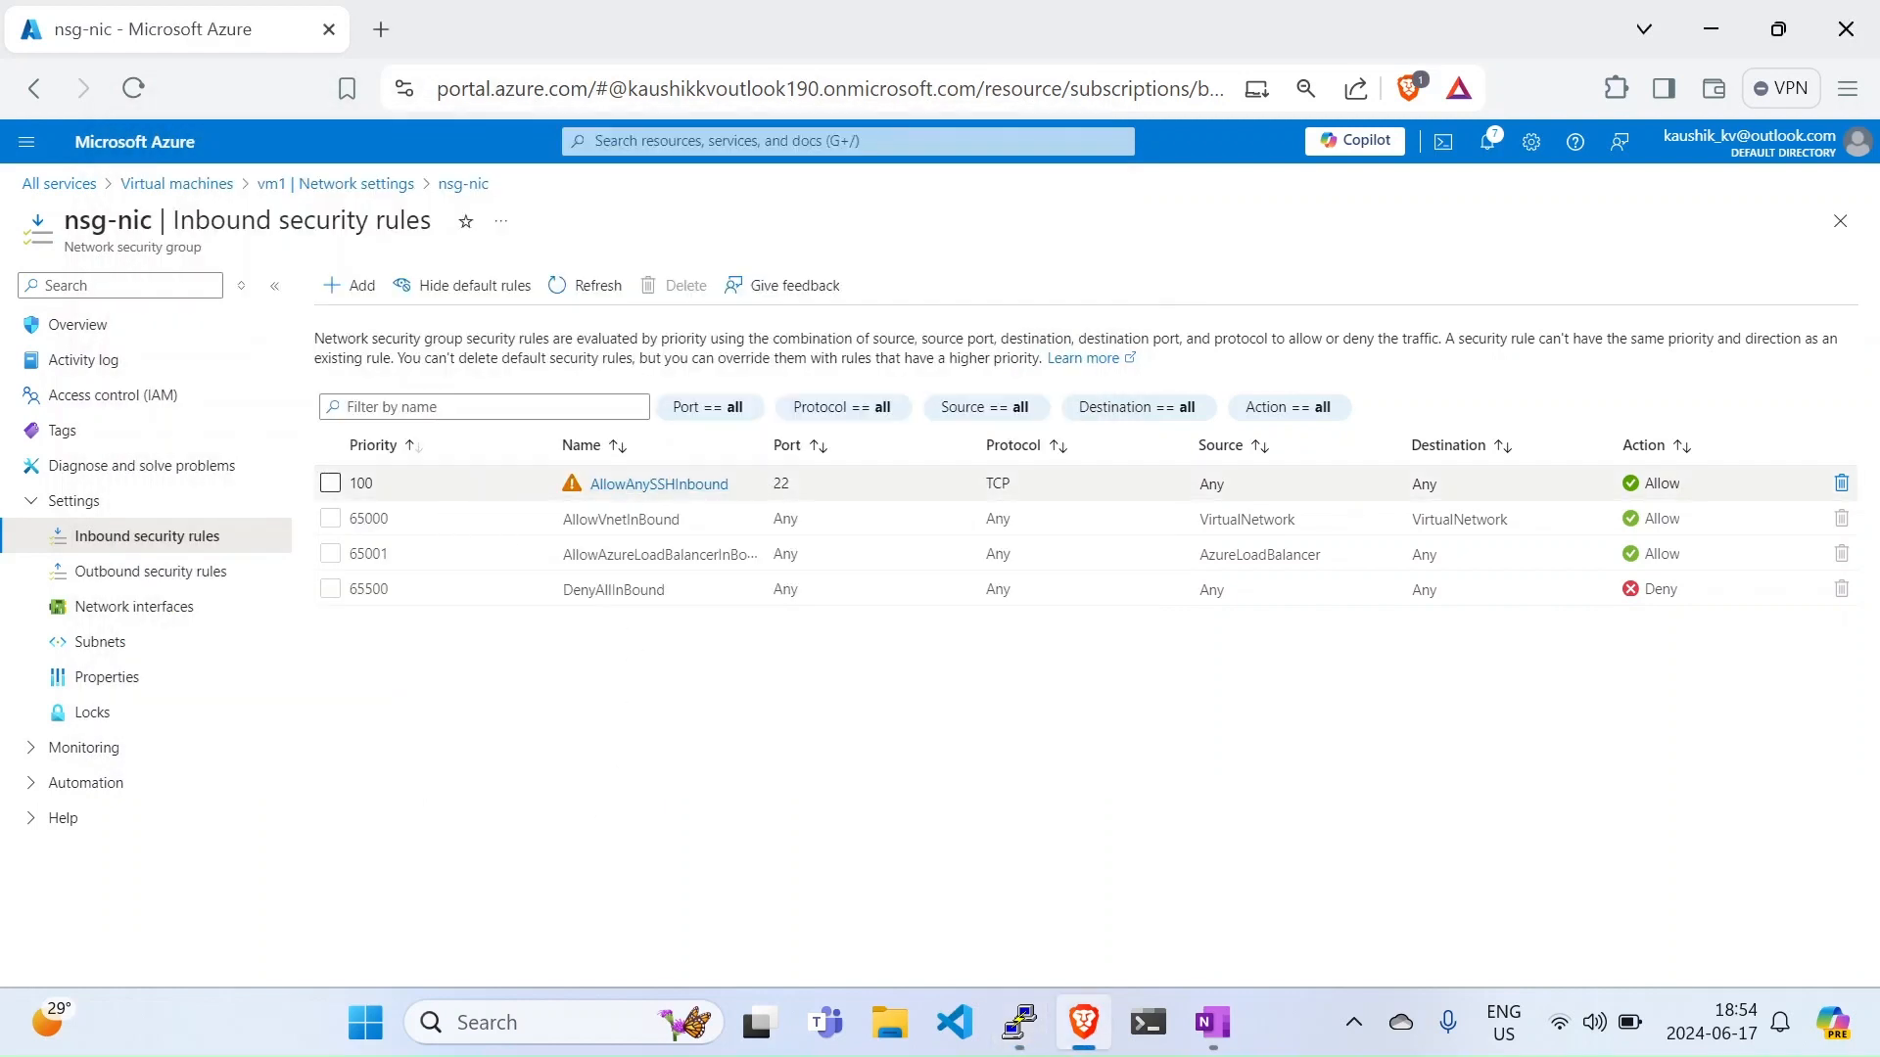
left_click_drag(766, 485, 796, 485)
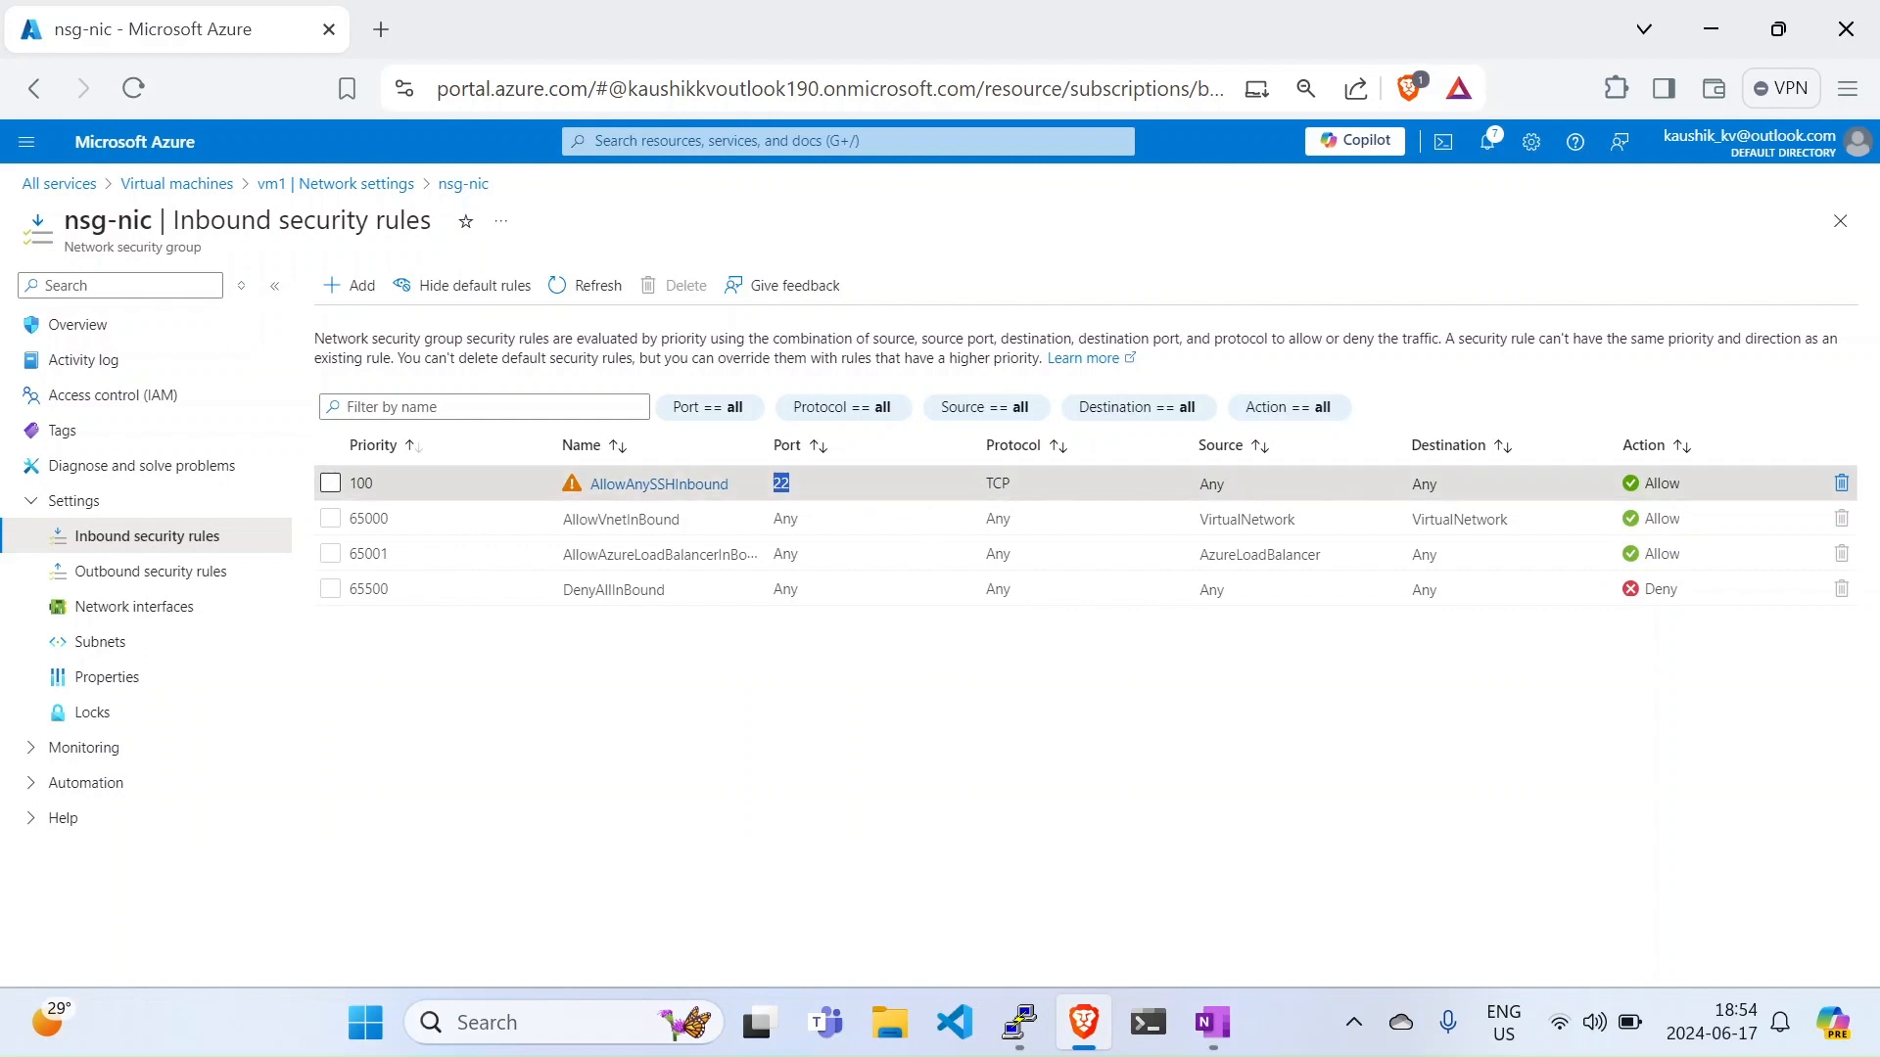
left_click(349, 311)
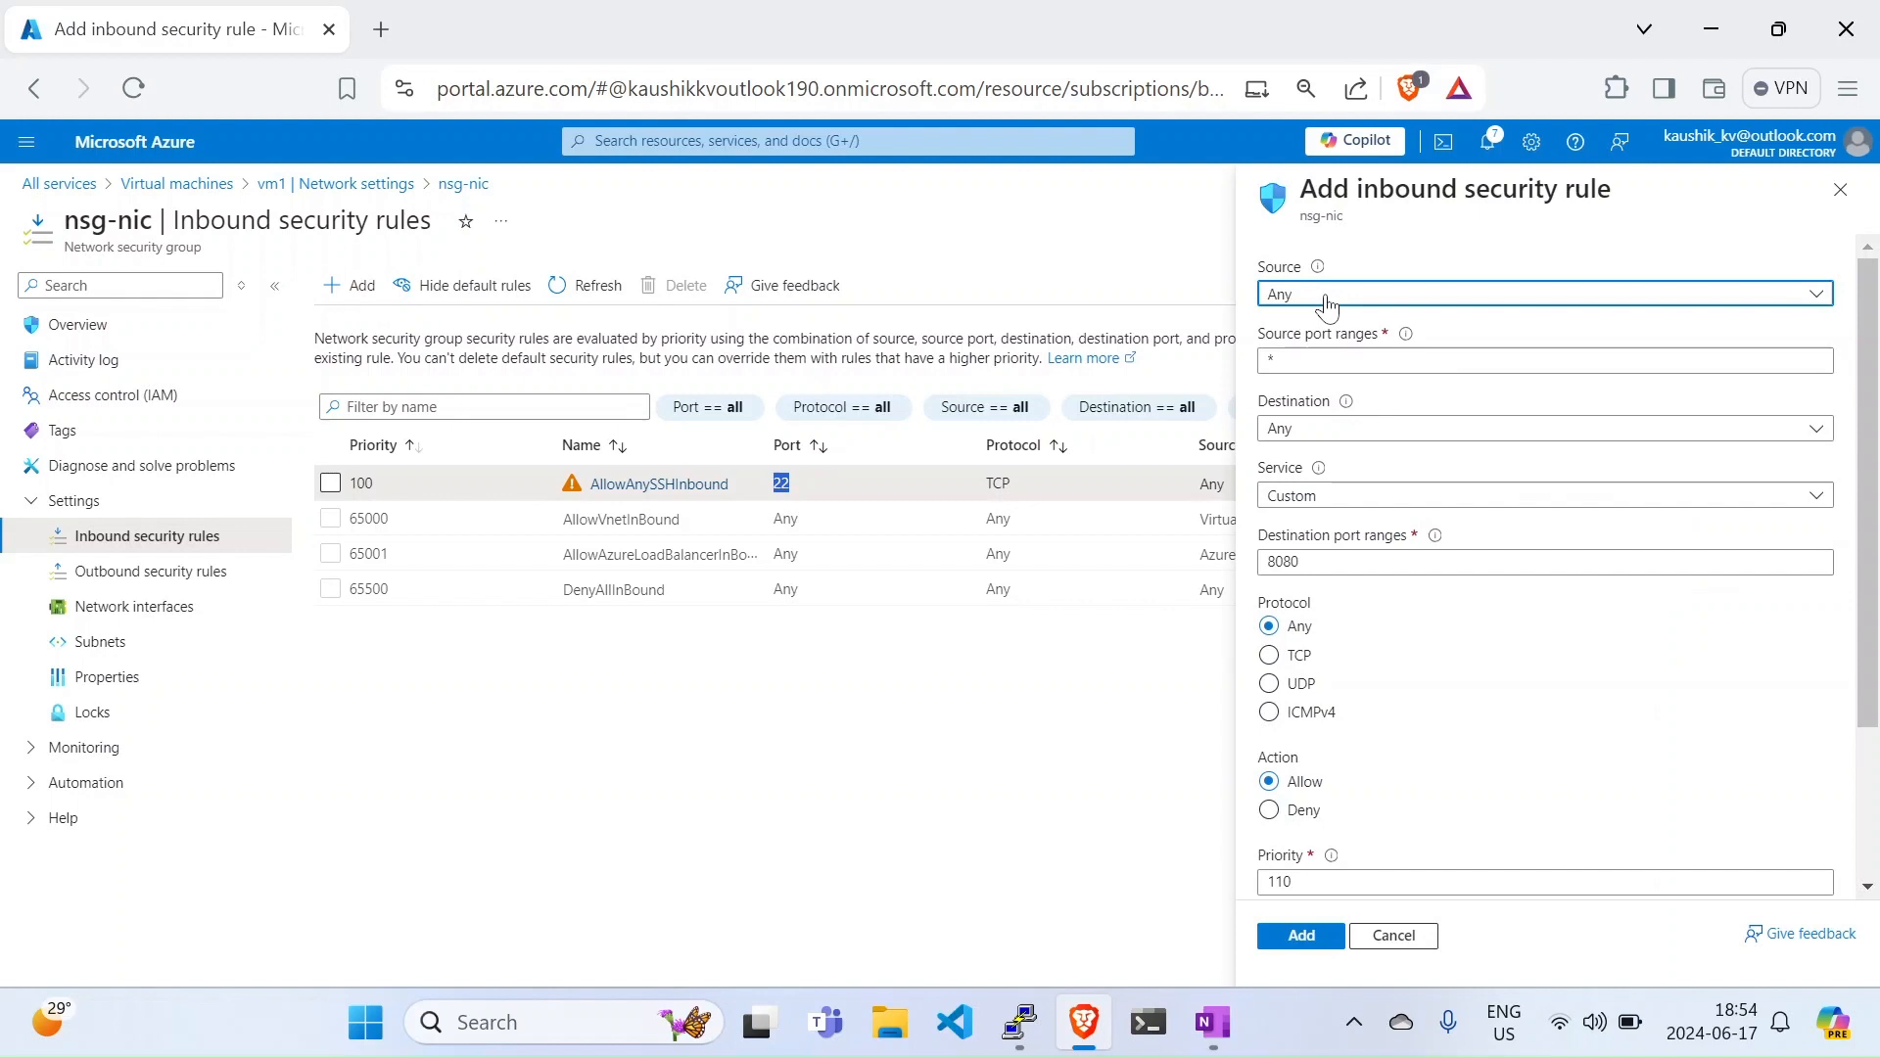
left_click(1327, 297)
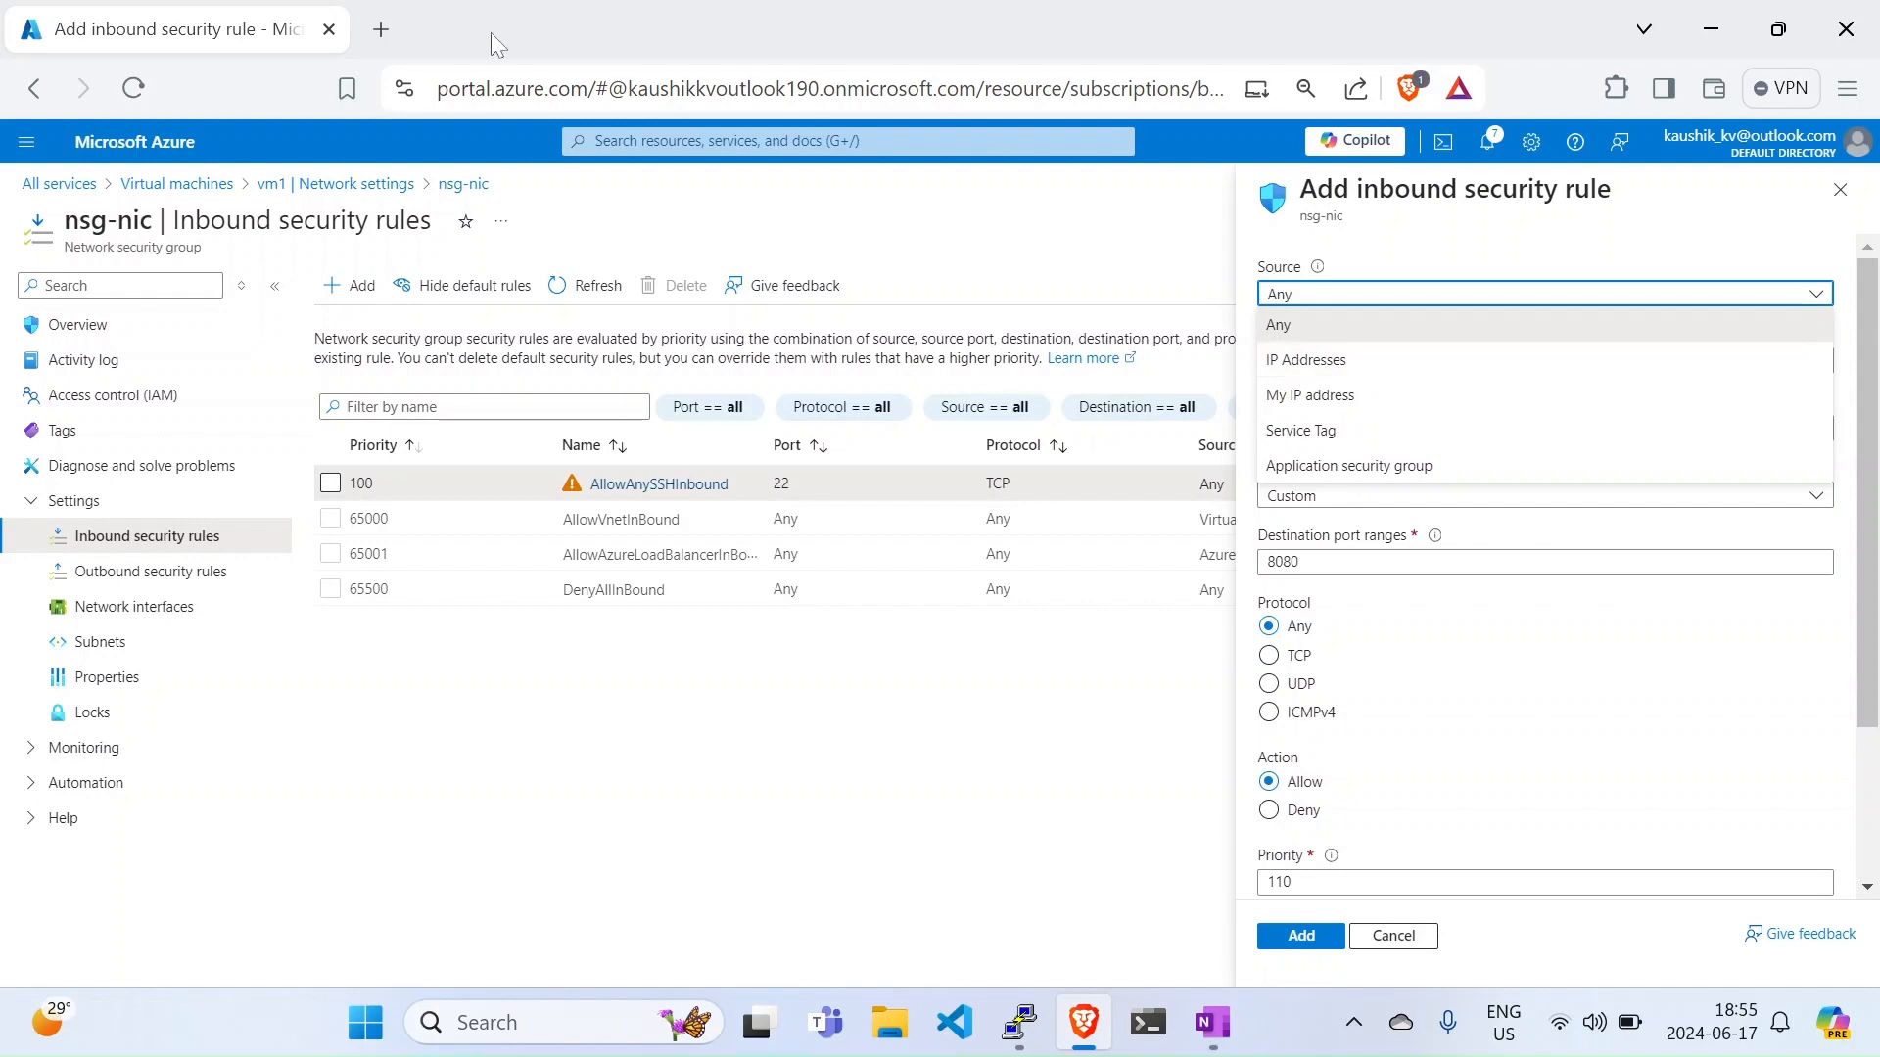
Step: Search for whatismyip in a new browser tab, look up the computer's public IPv4 address on WhatIsMyIP.com, and return to the rule form
left_click(384, 30)
type("whatismyip")
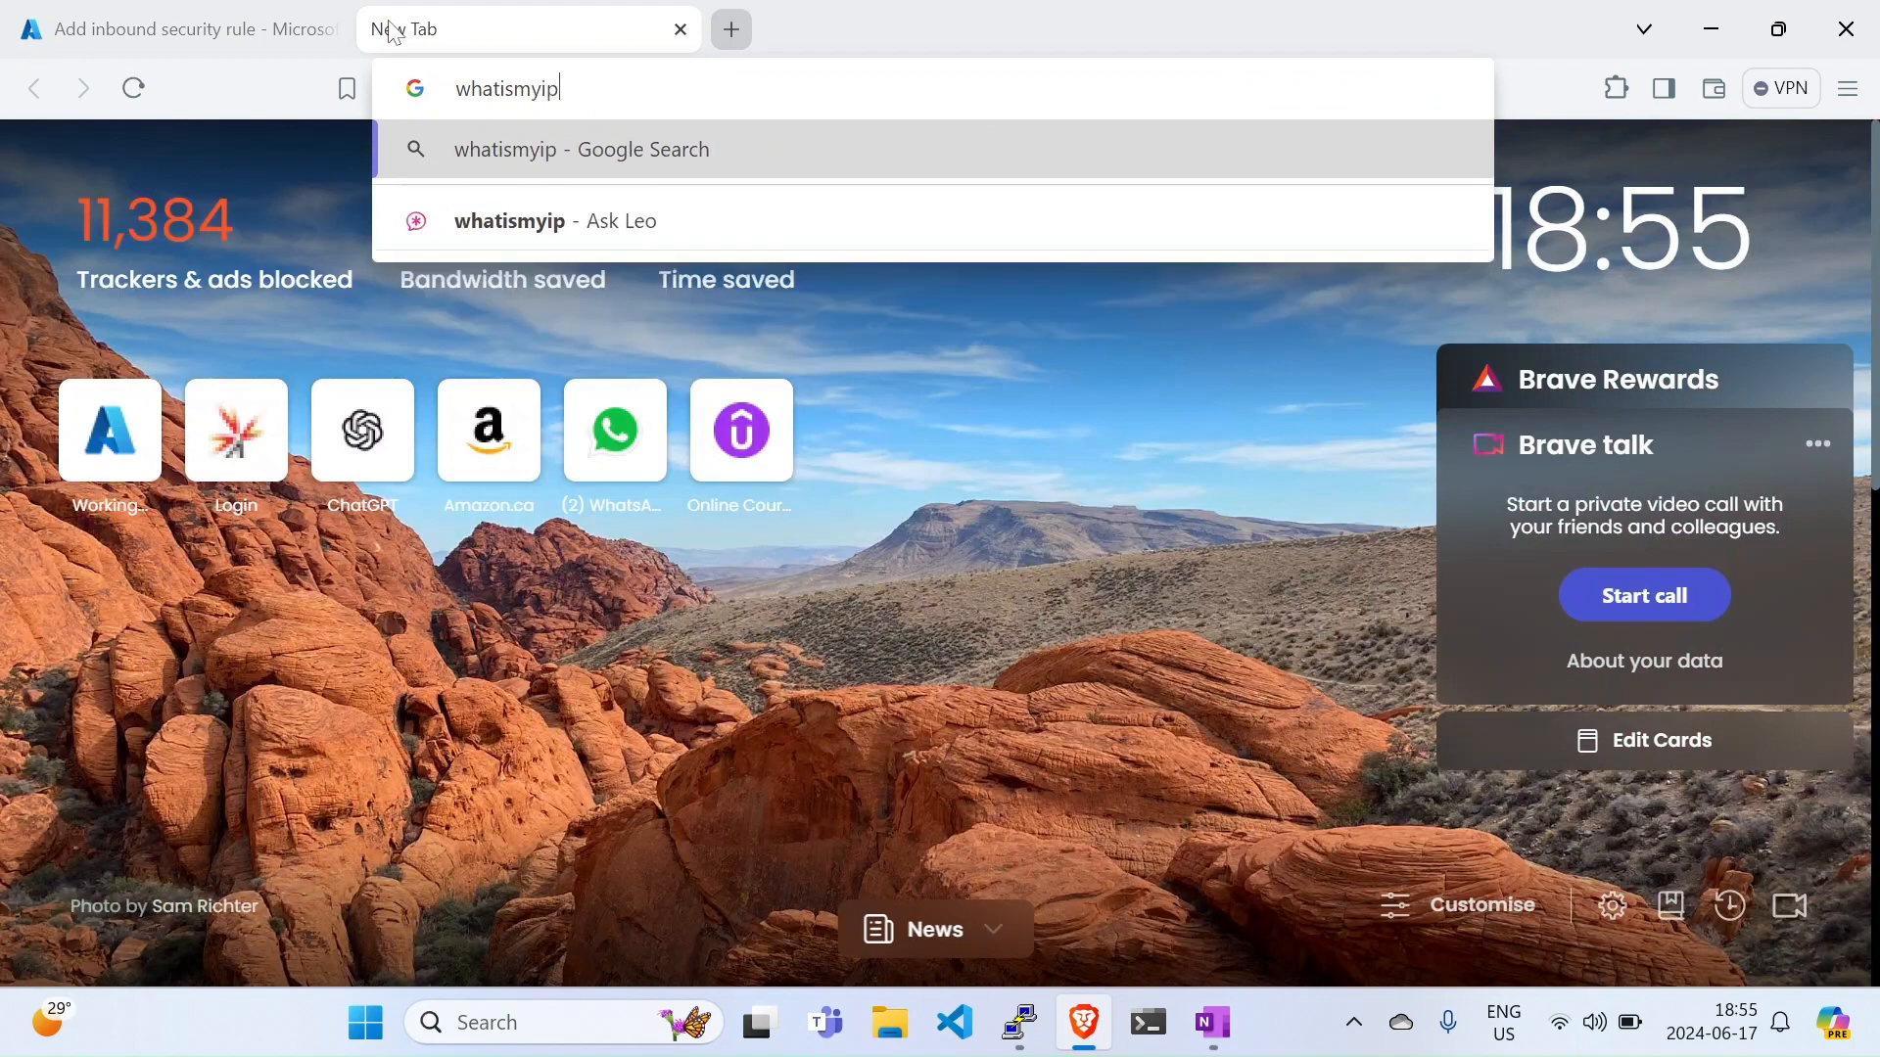
key("Return")
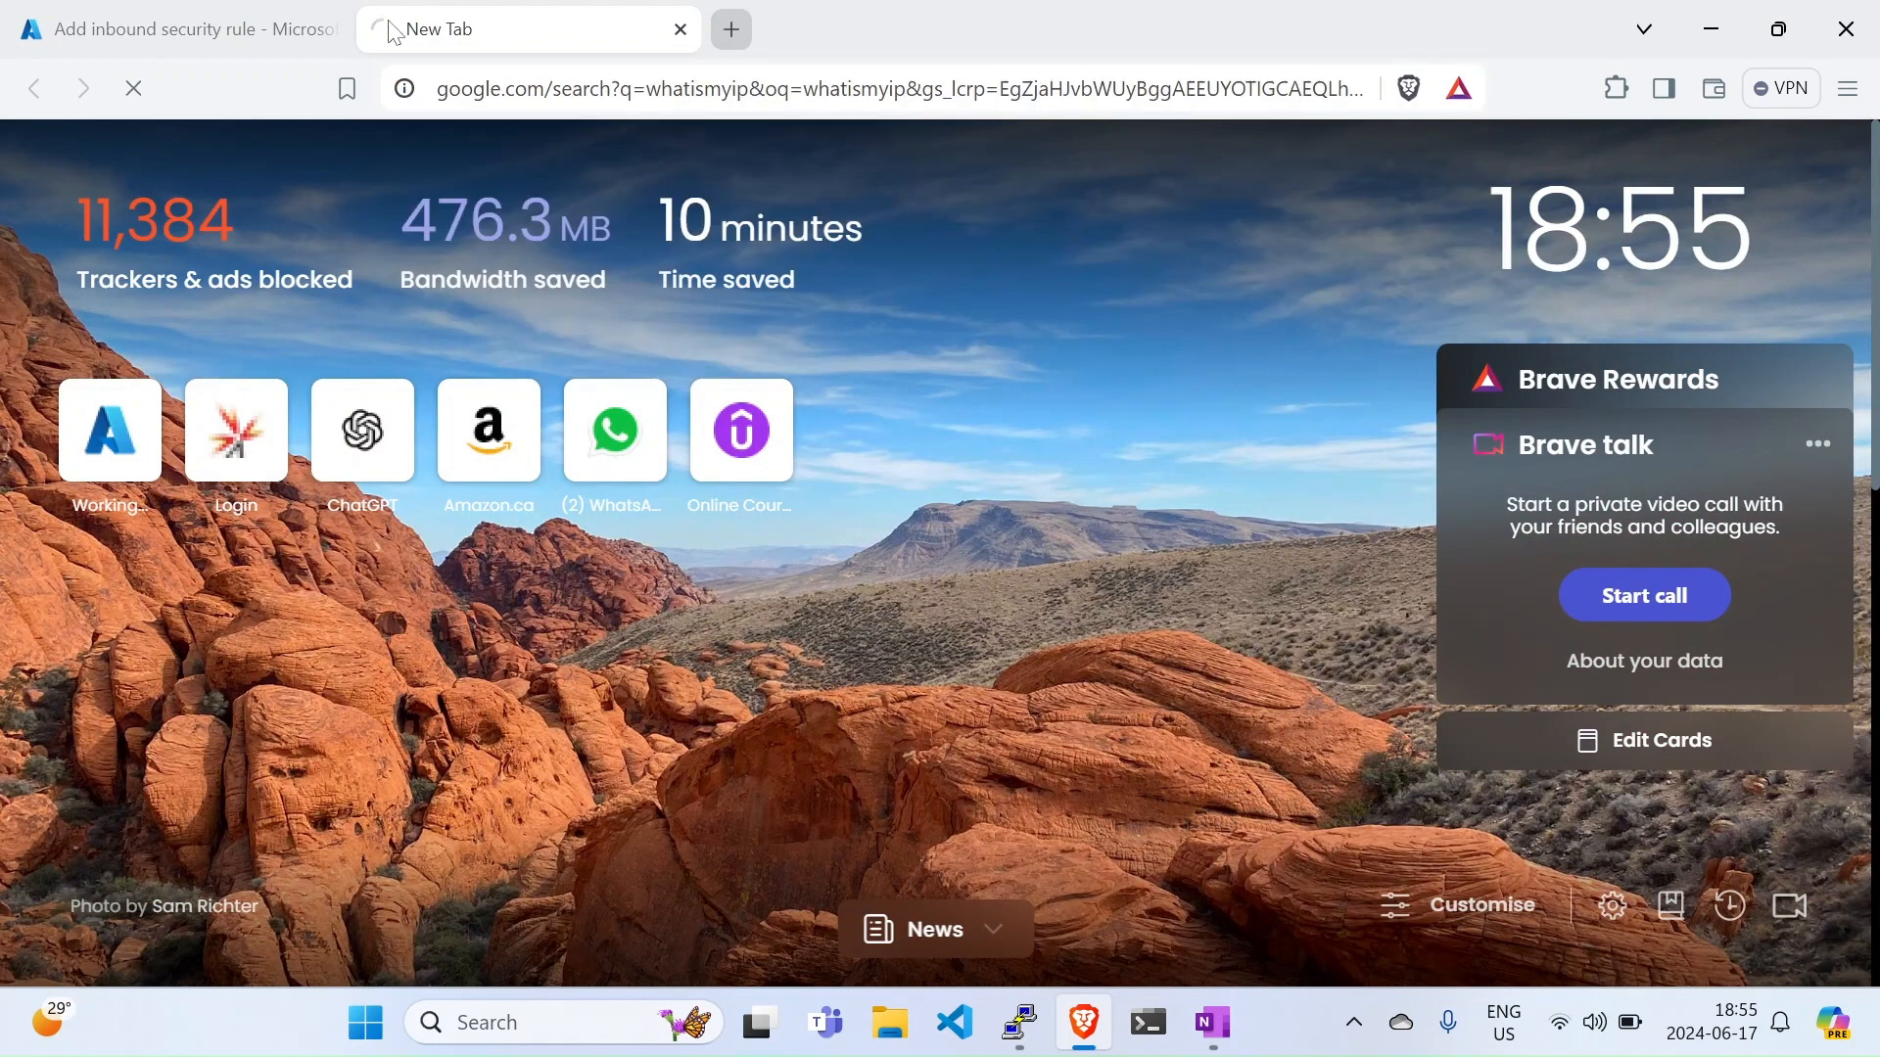
left_click(422, 411)
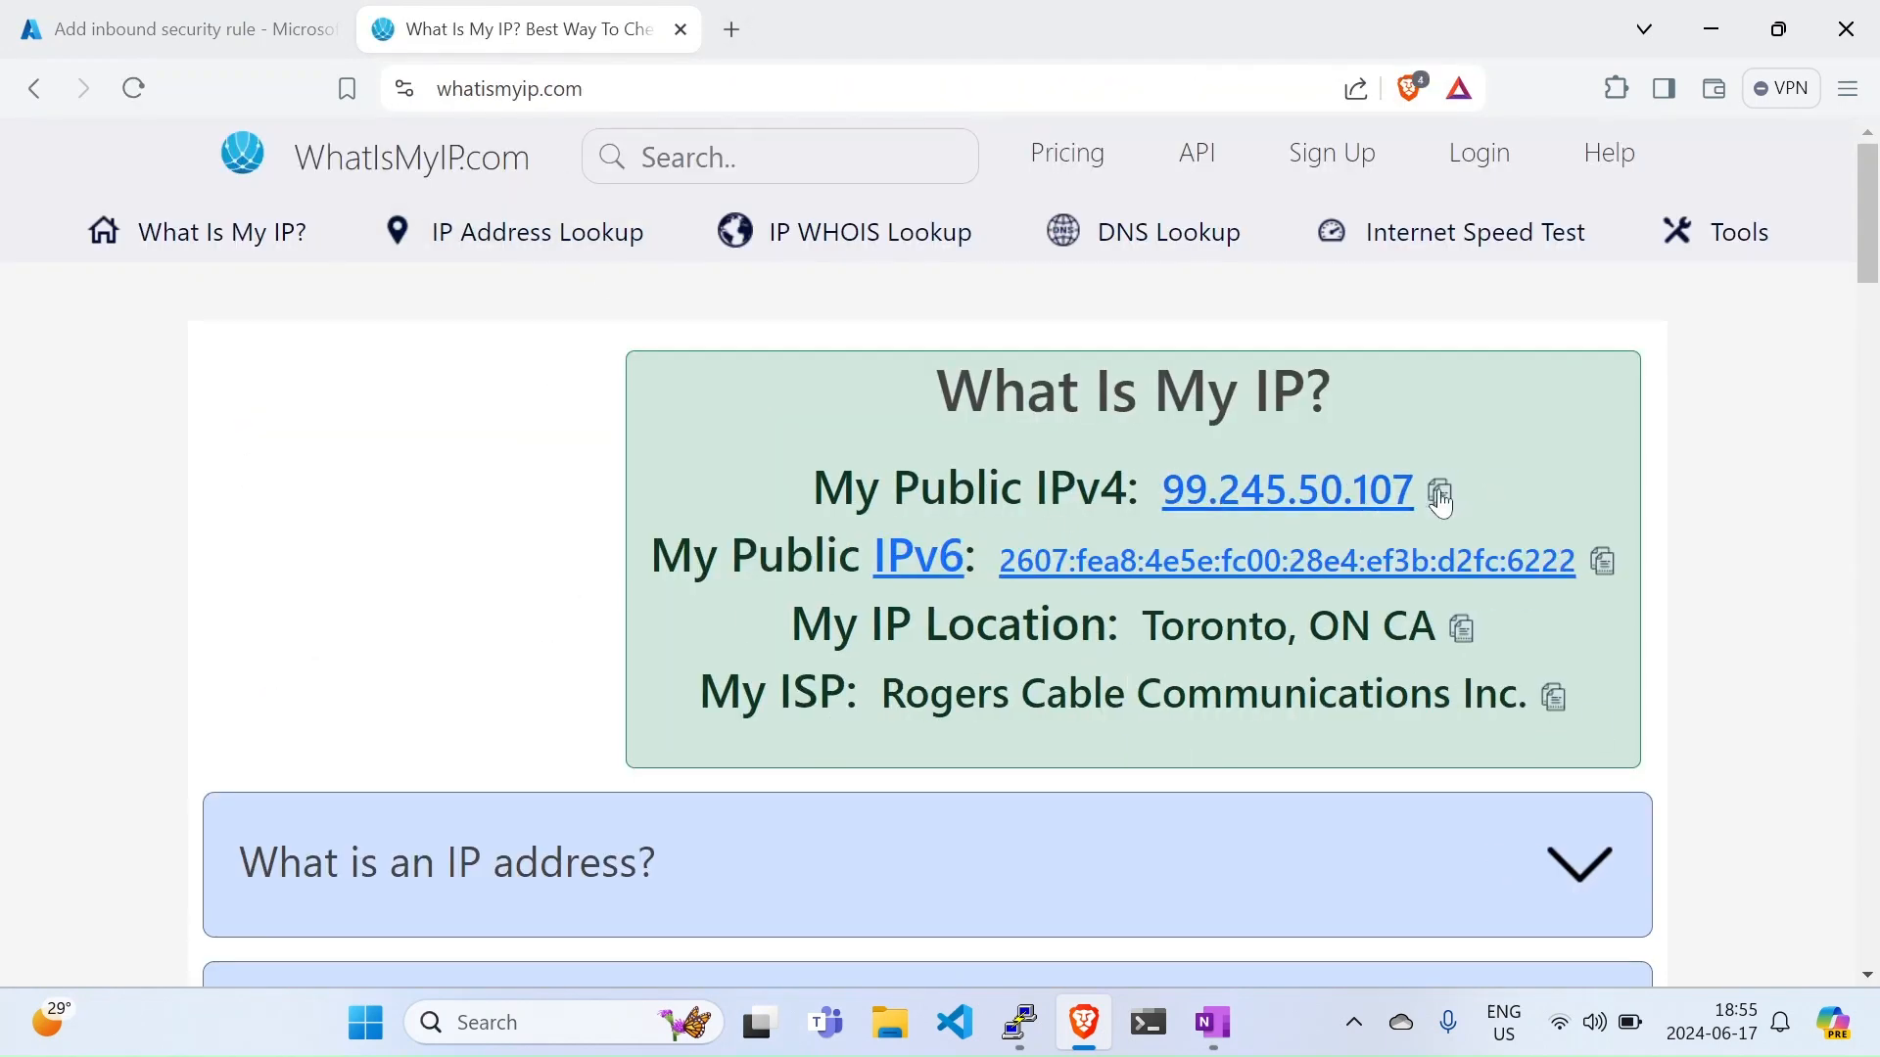
left_click(247, 14)
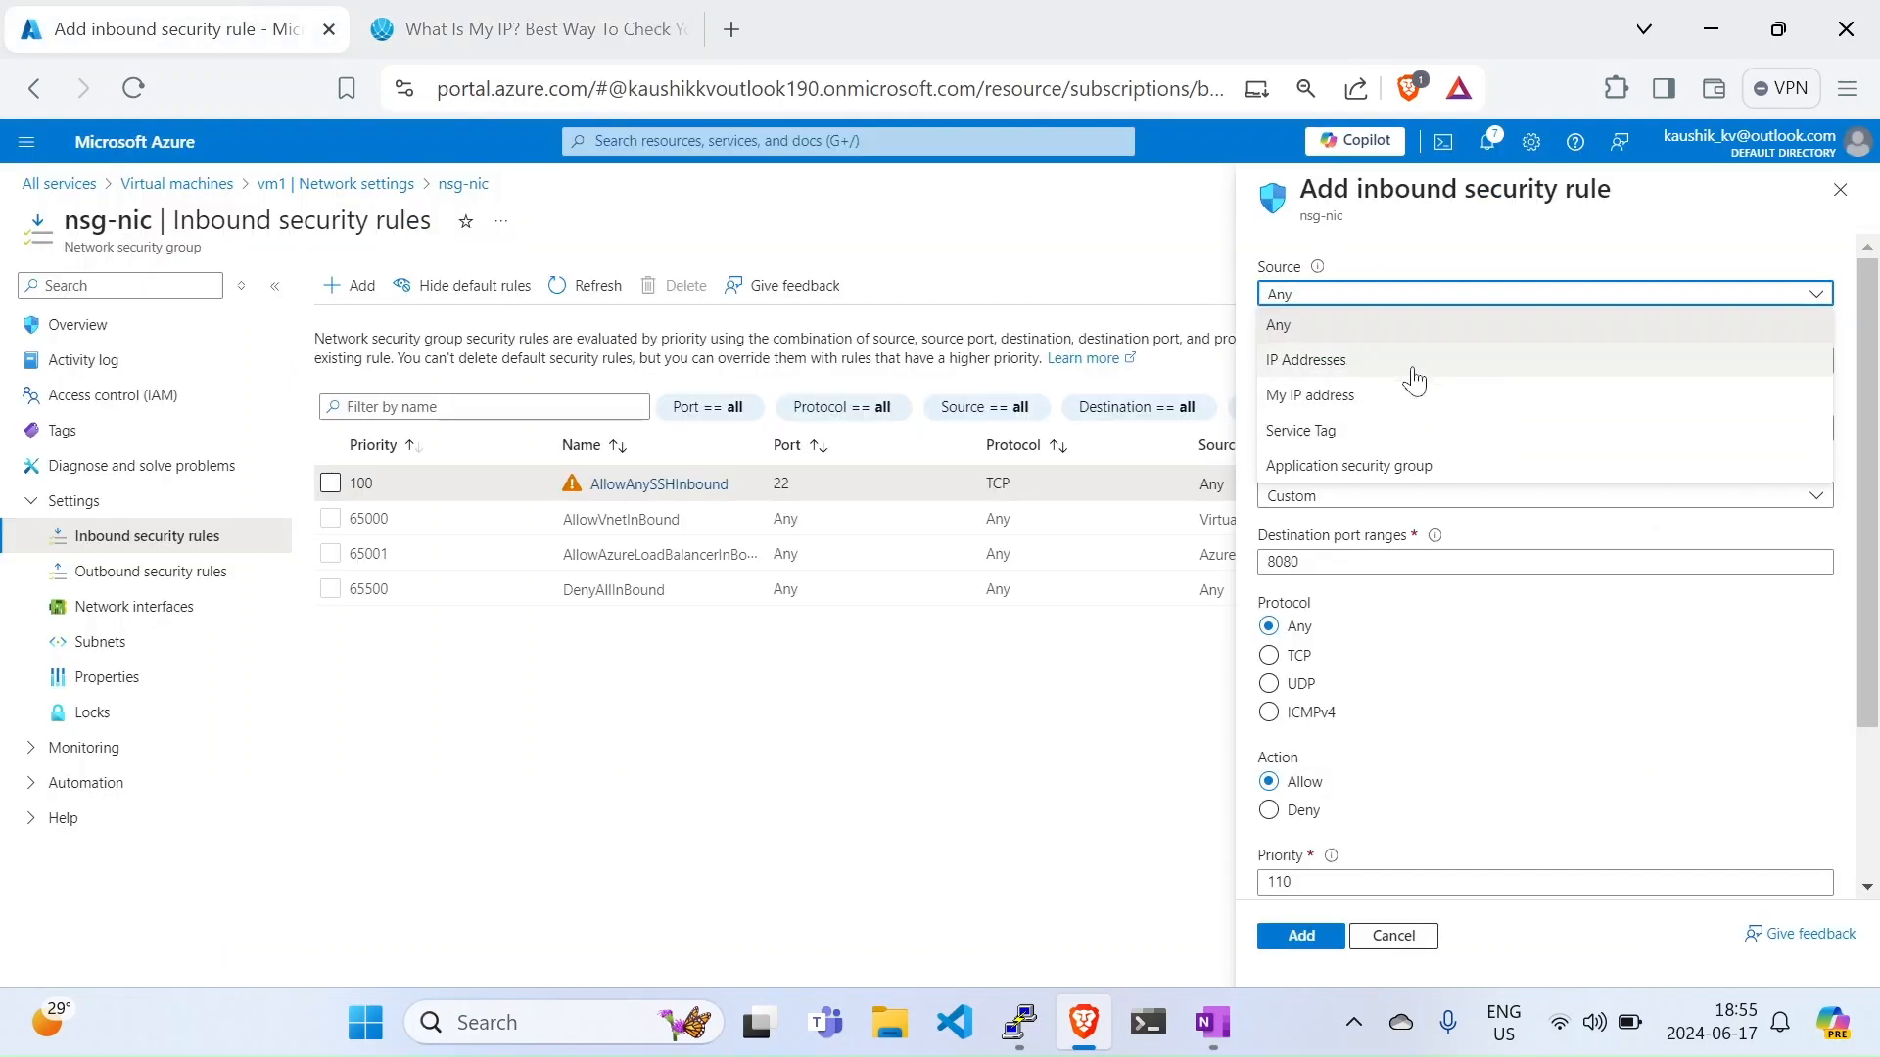
Step: Fill the new rule's source using My IP address, switch the source type to IP Addresses, and keep source port ranges as *
left_click(1310, 395)
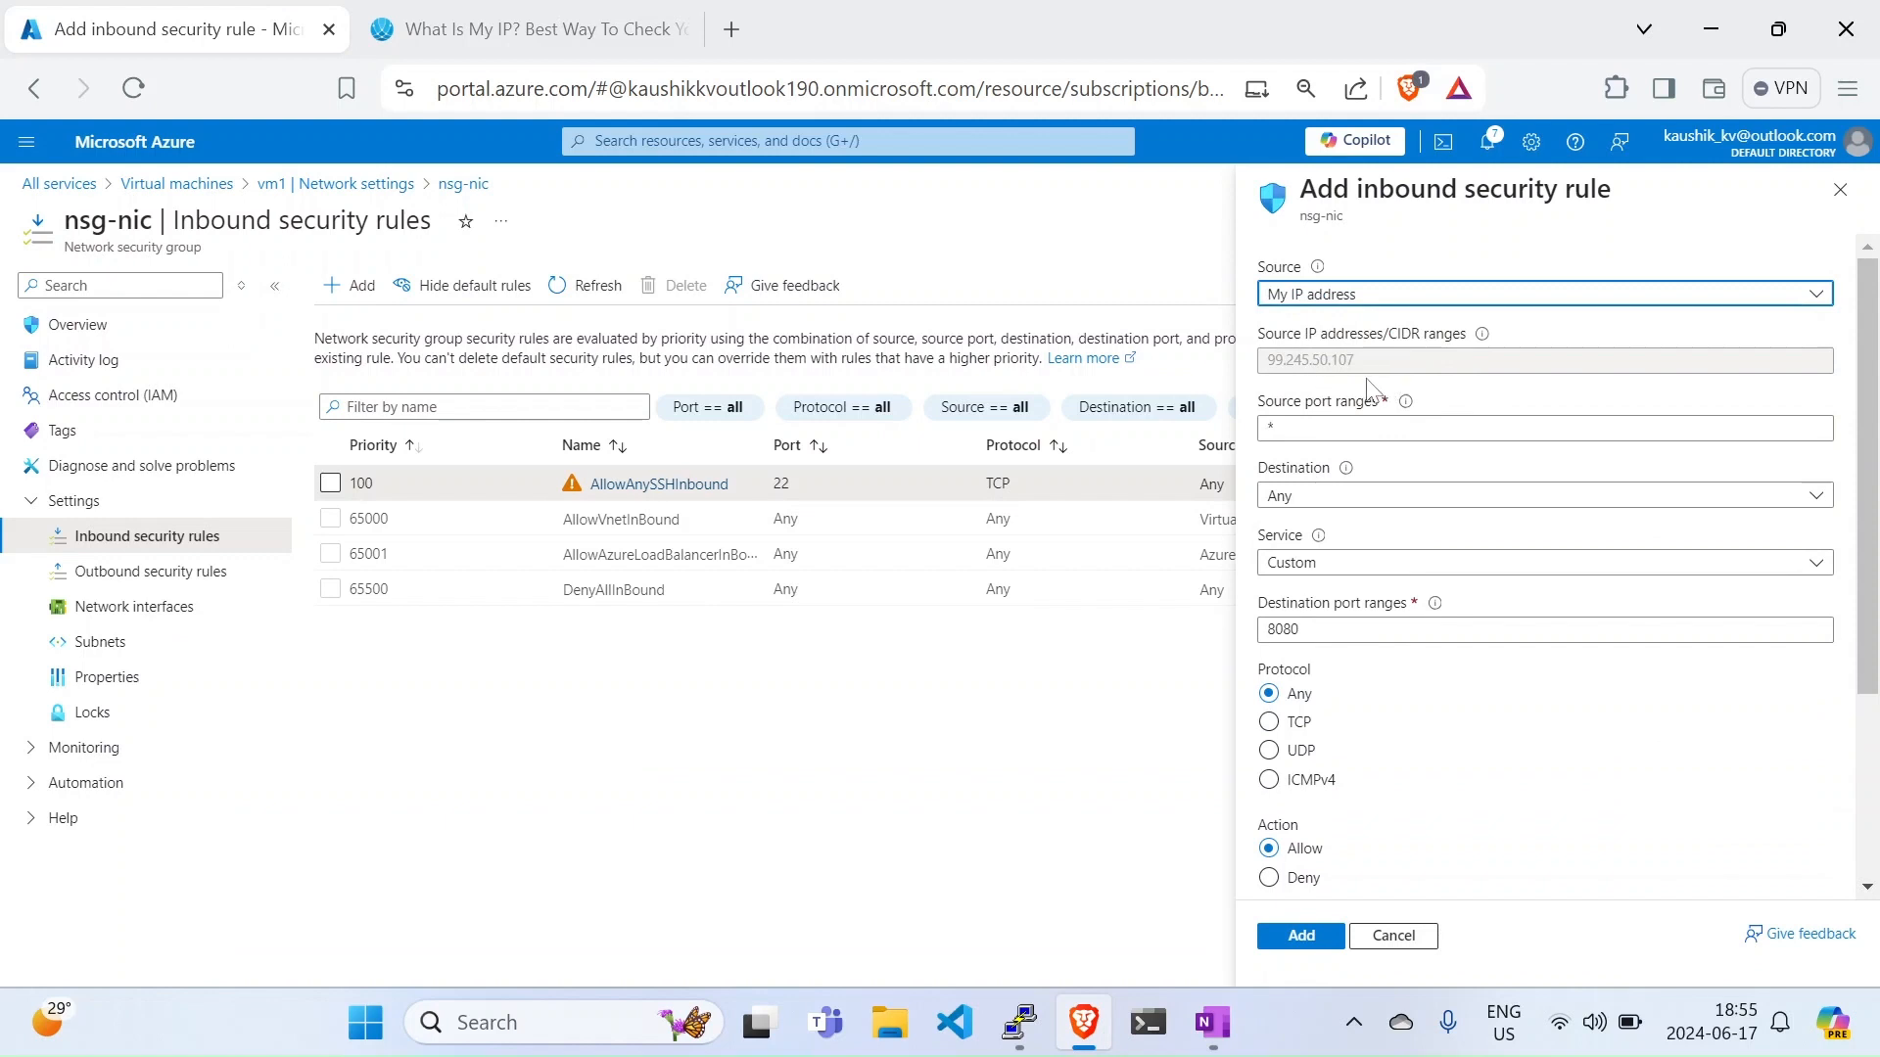
left_click(1322, 303)
left_click(1315, 362)
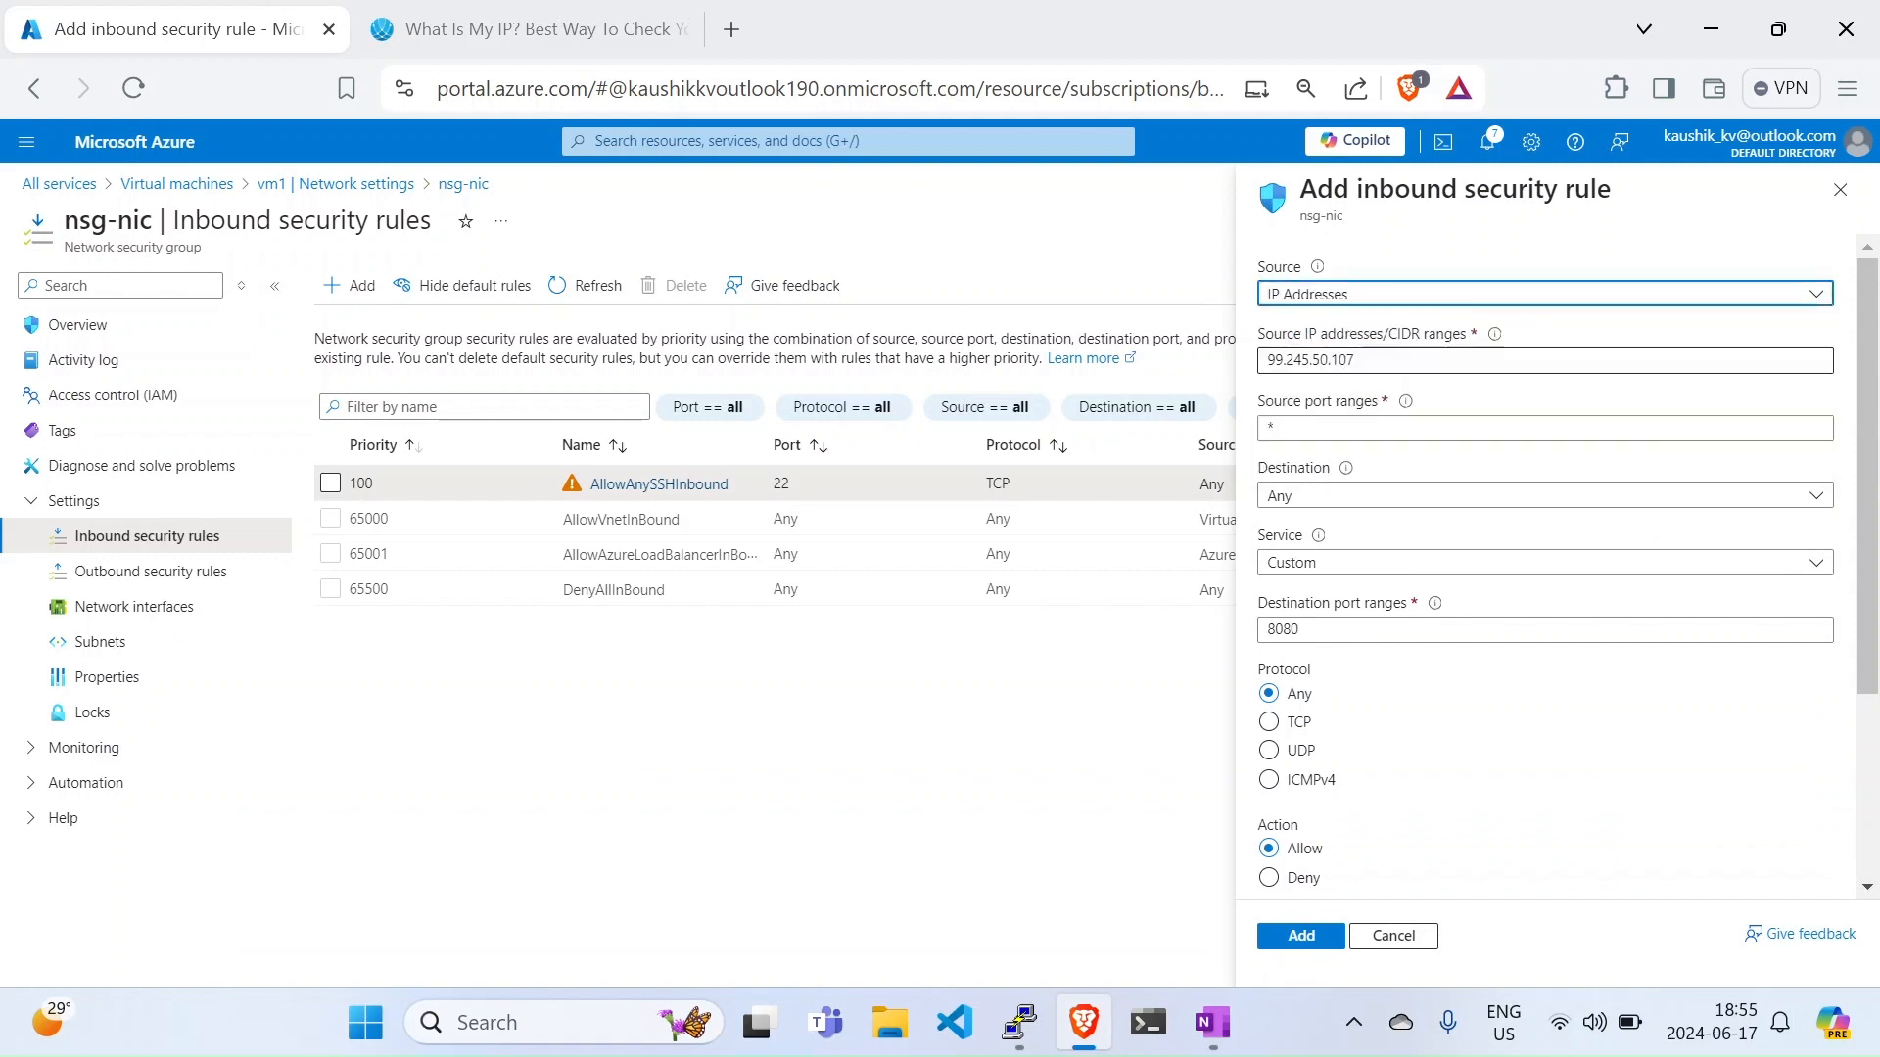
key("Tab")
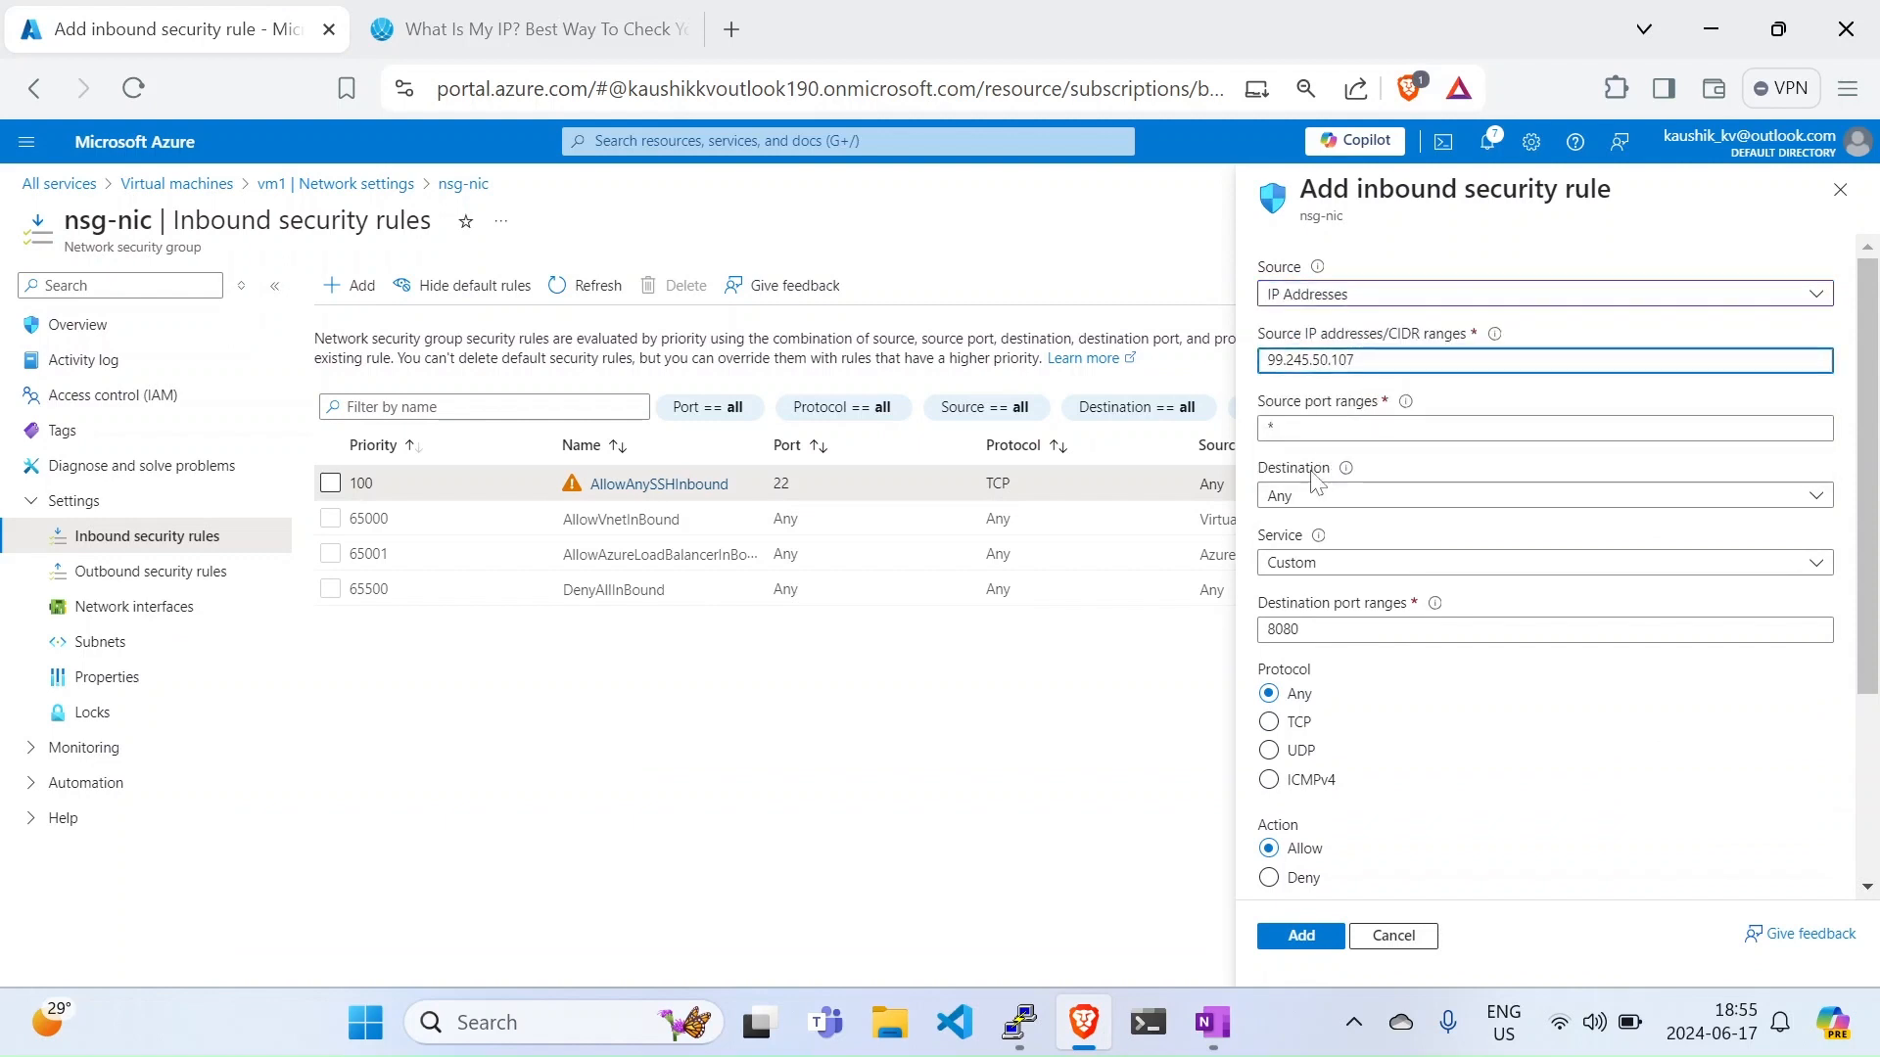
key("Tab")
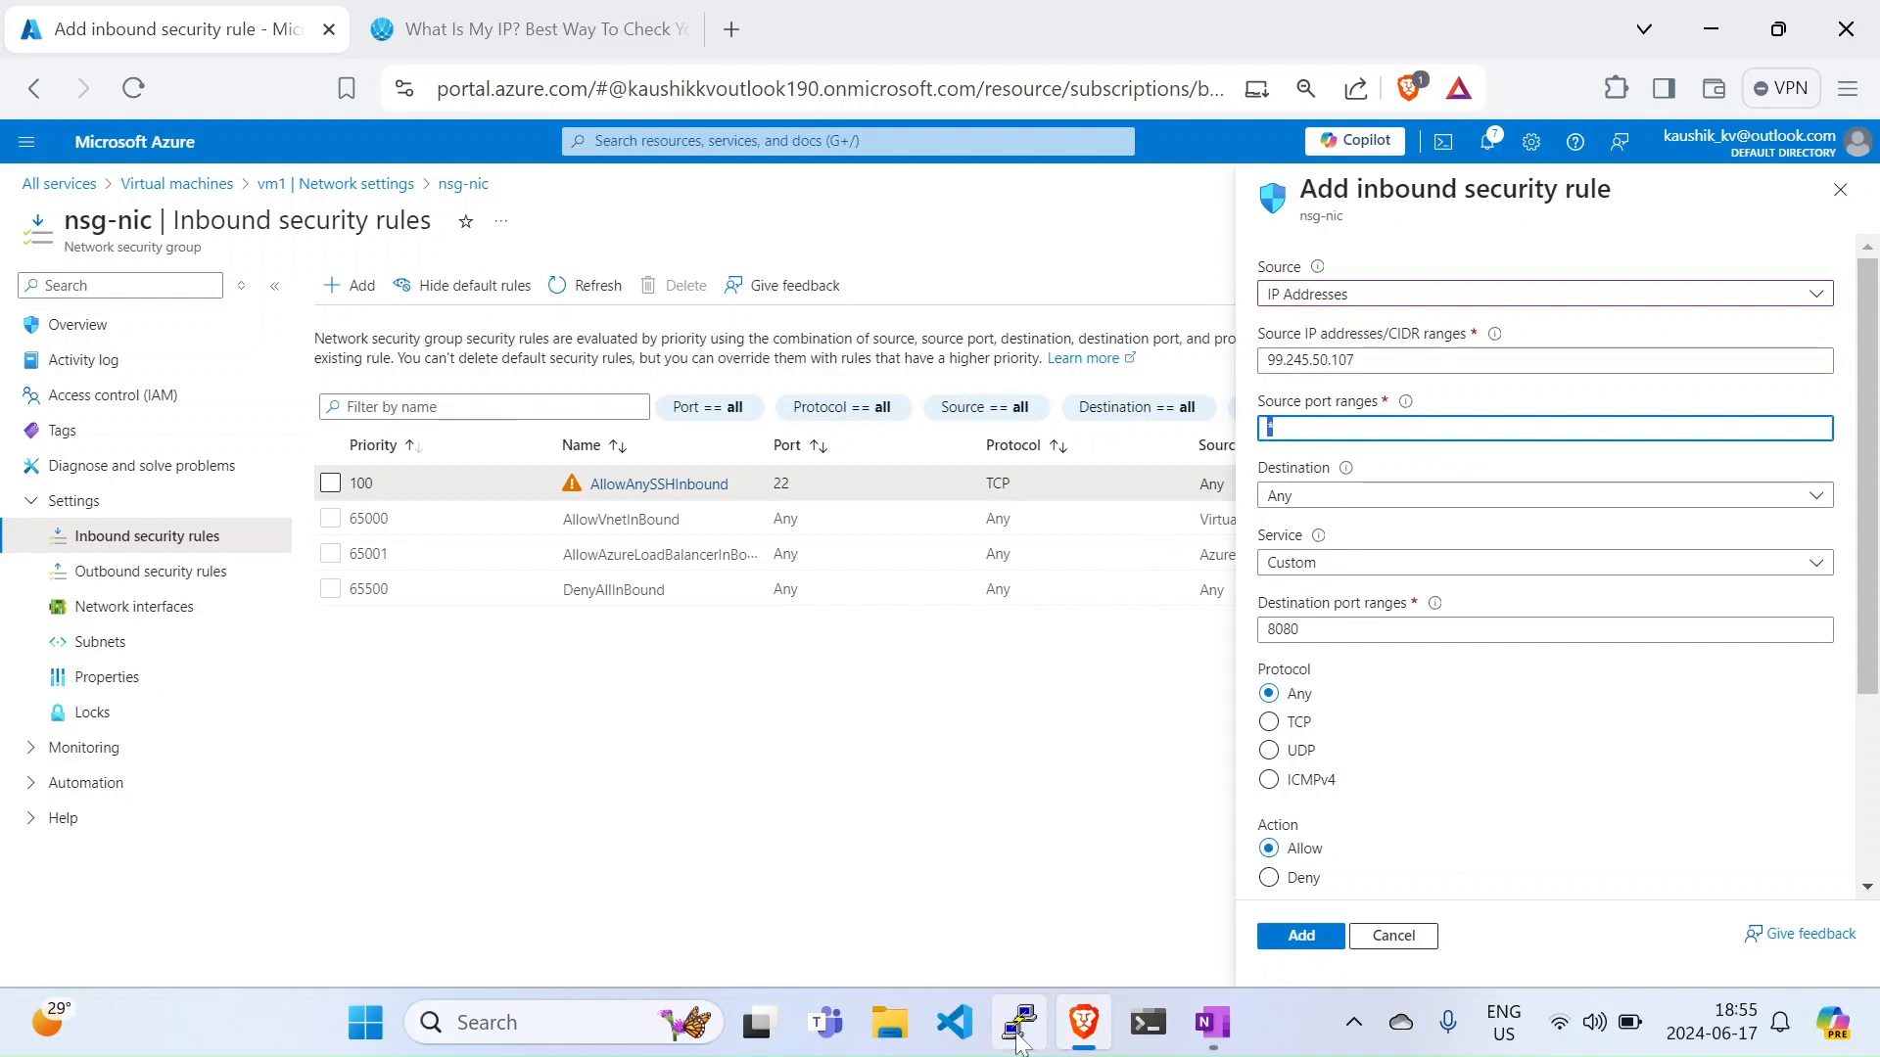
Step: Set the new nsg-nic rule's destination to IP Addresses, leaving the destination address range empty
left_click(1317, 499)
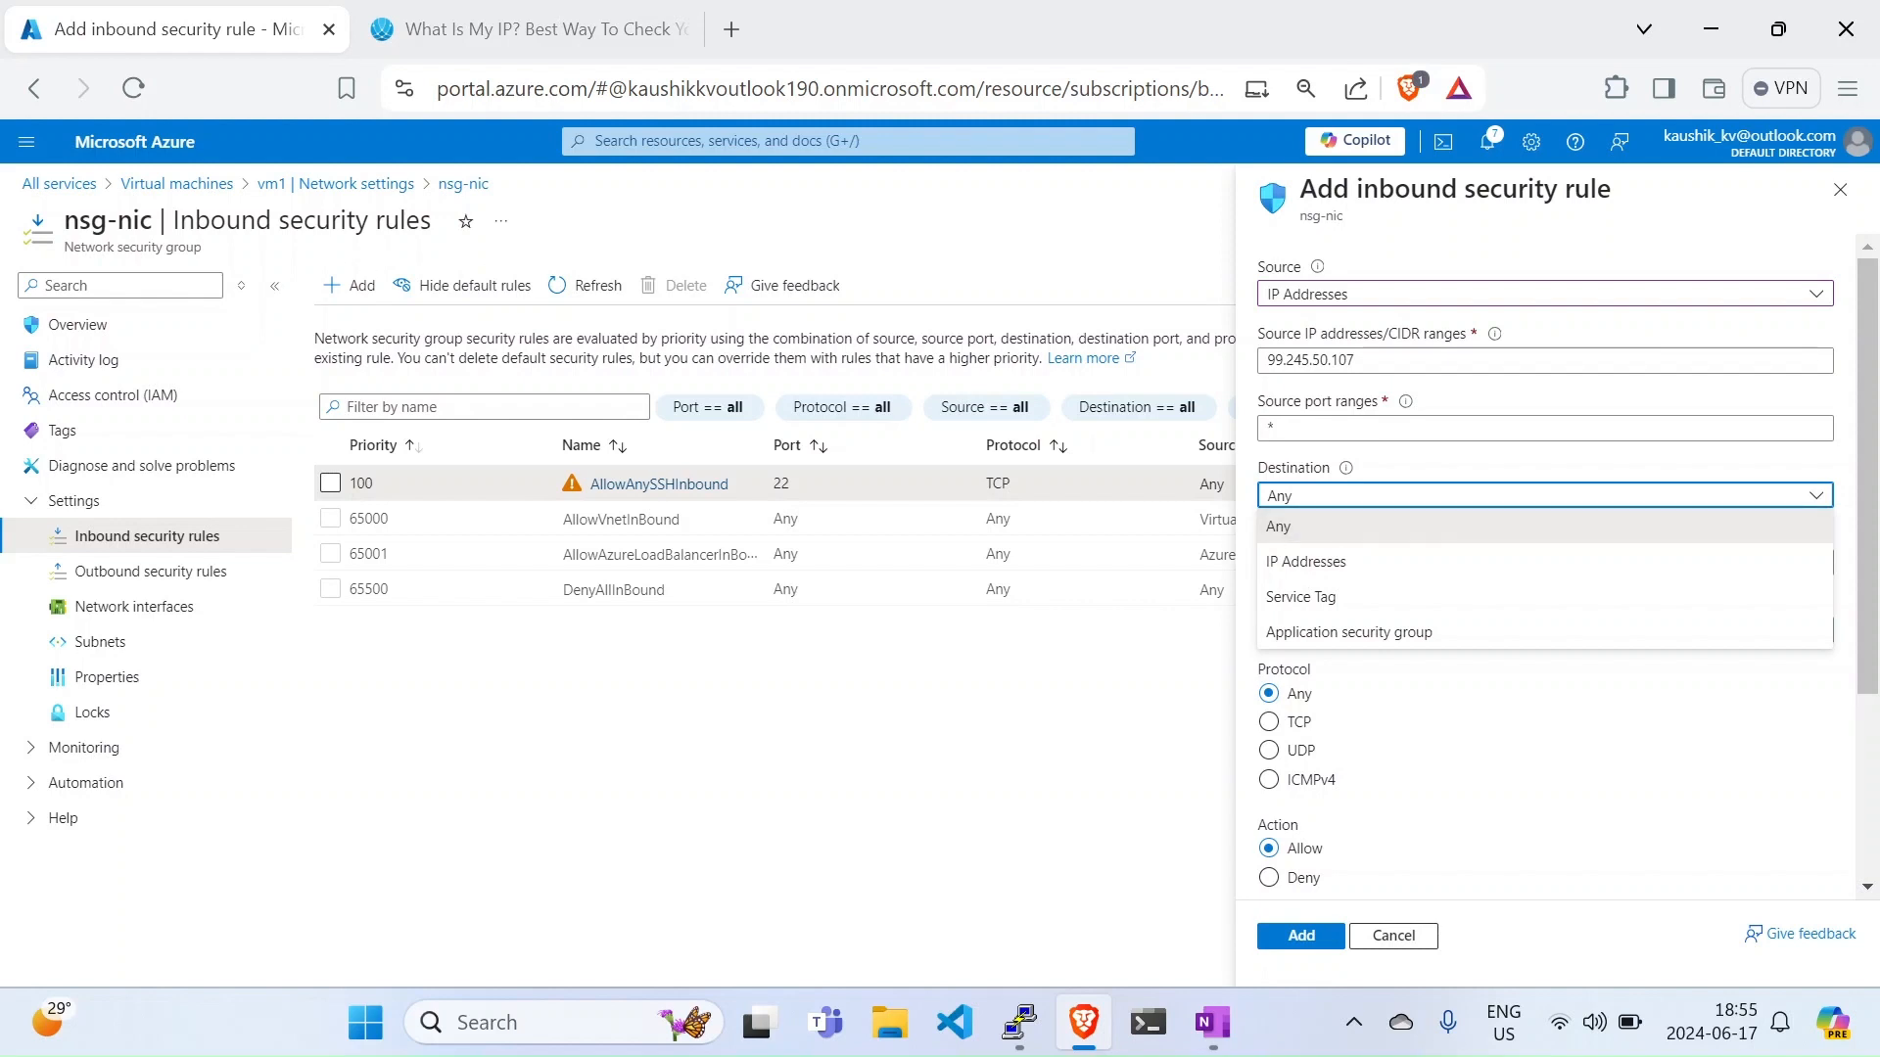
left_click_drag(62, 220, 153, 221)
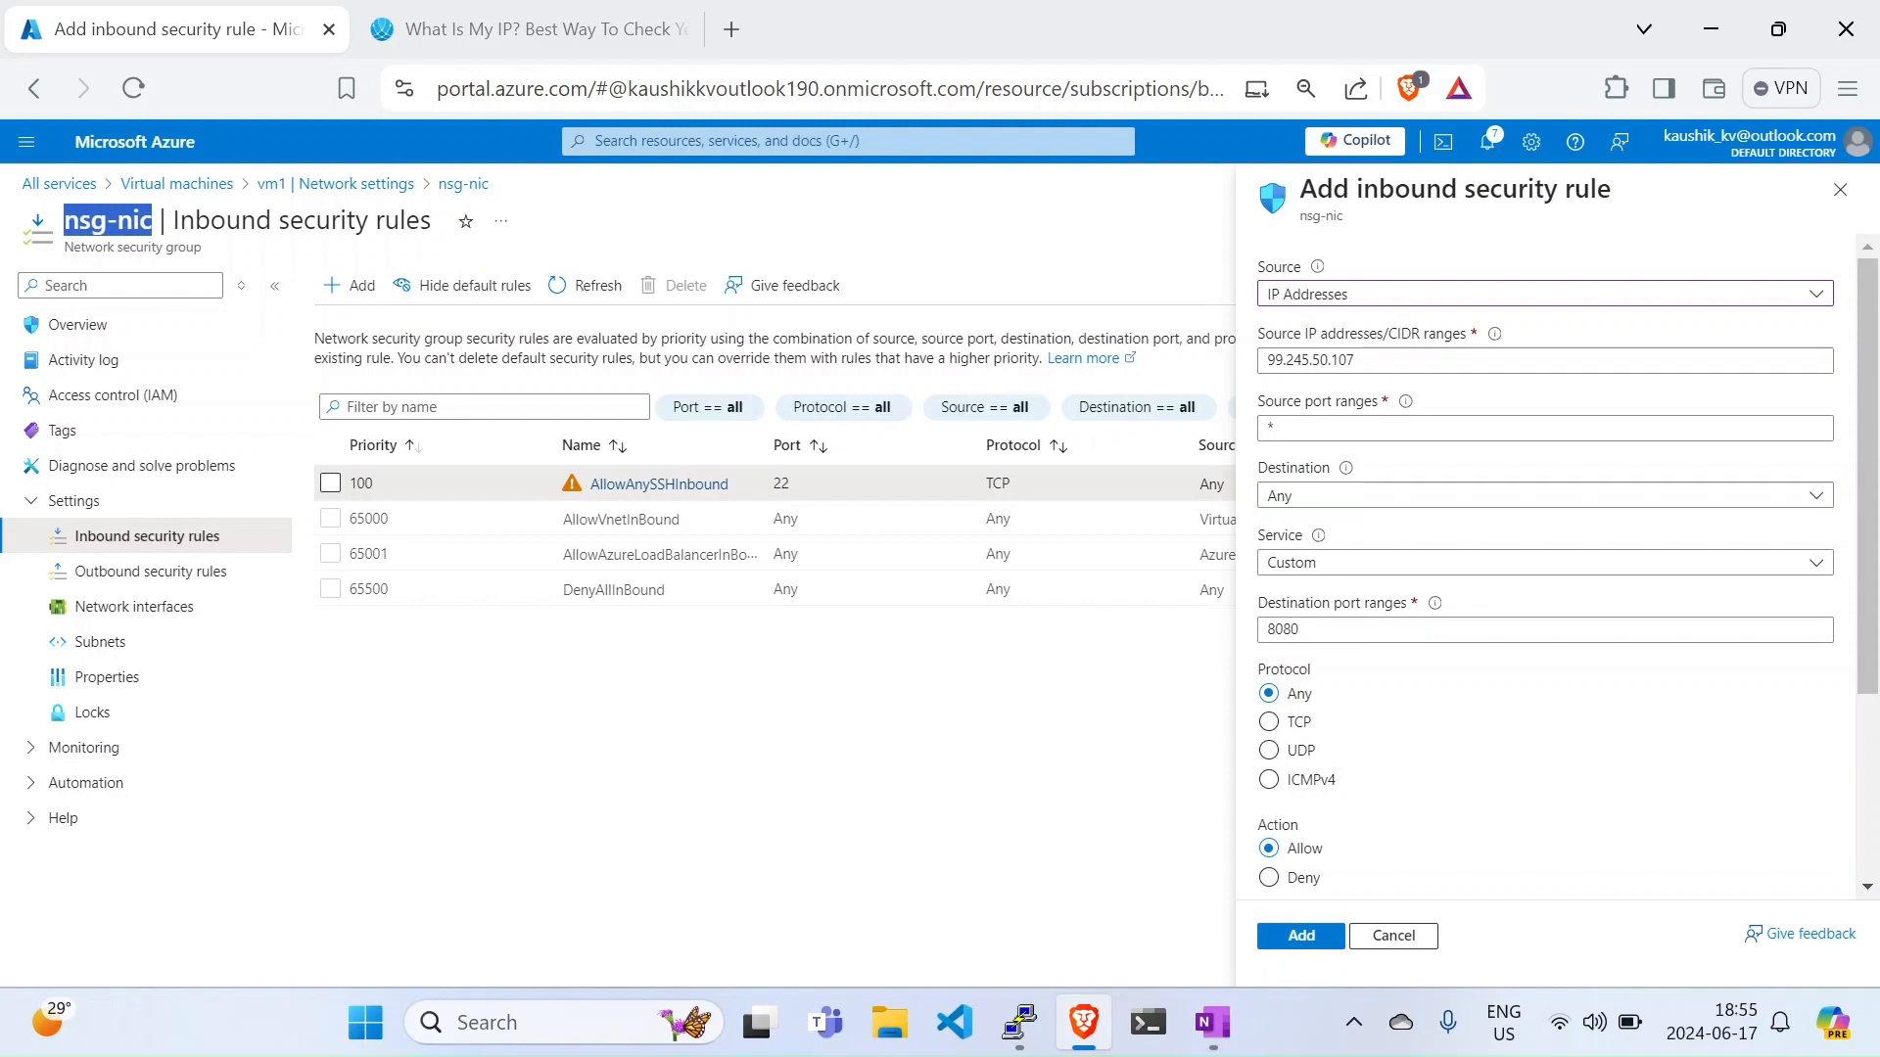
left_click(1317, 499)
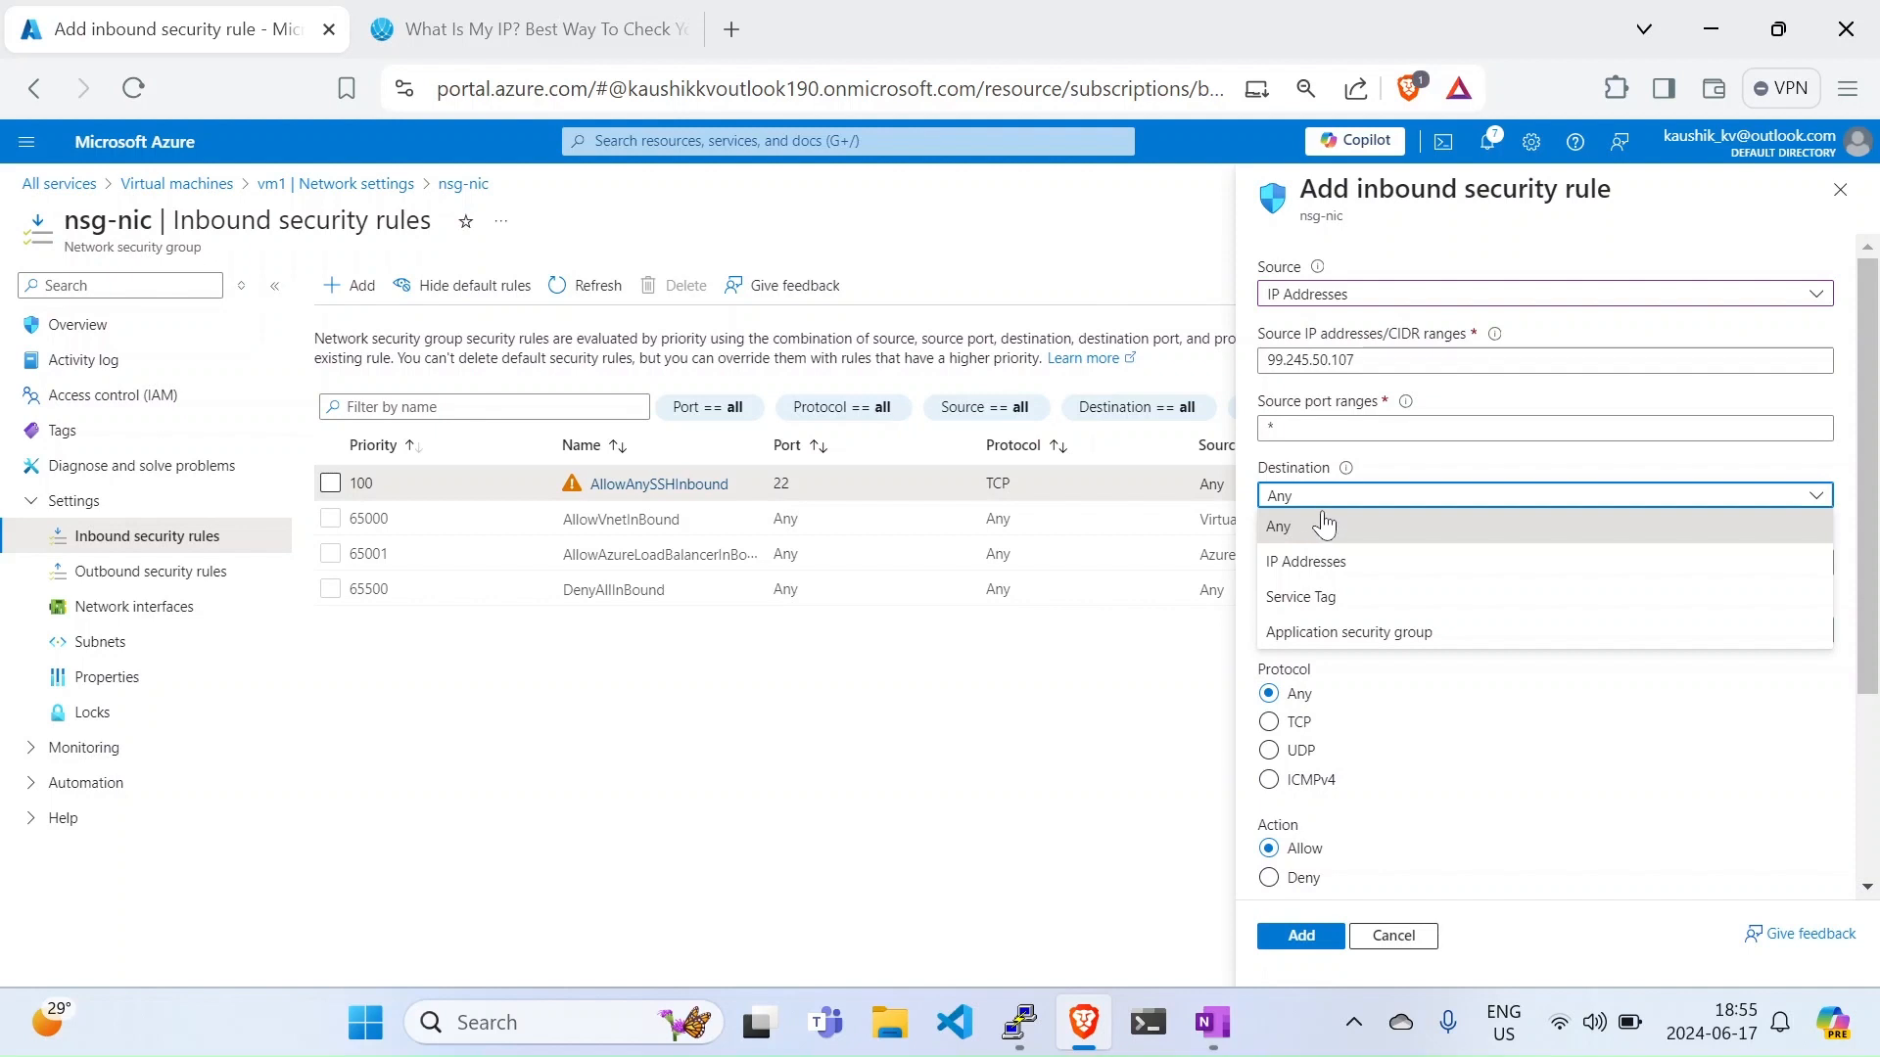
left_click(1372, 561)
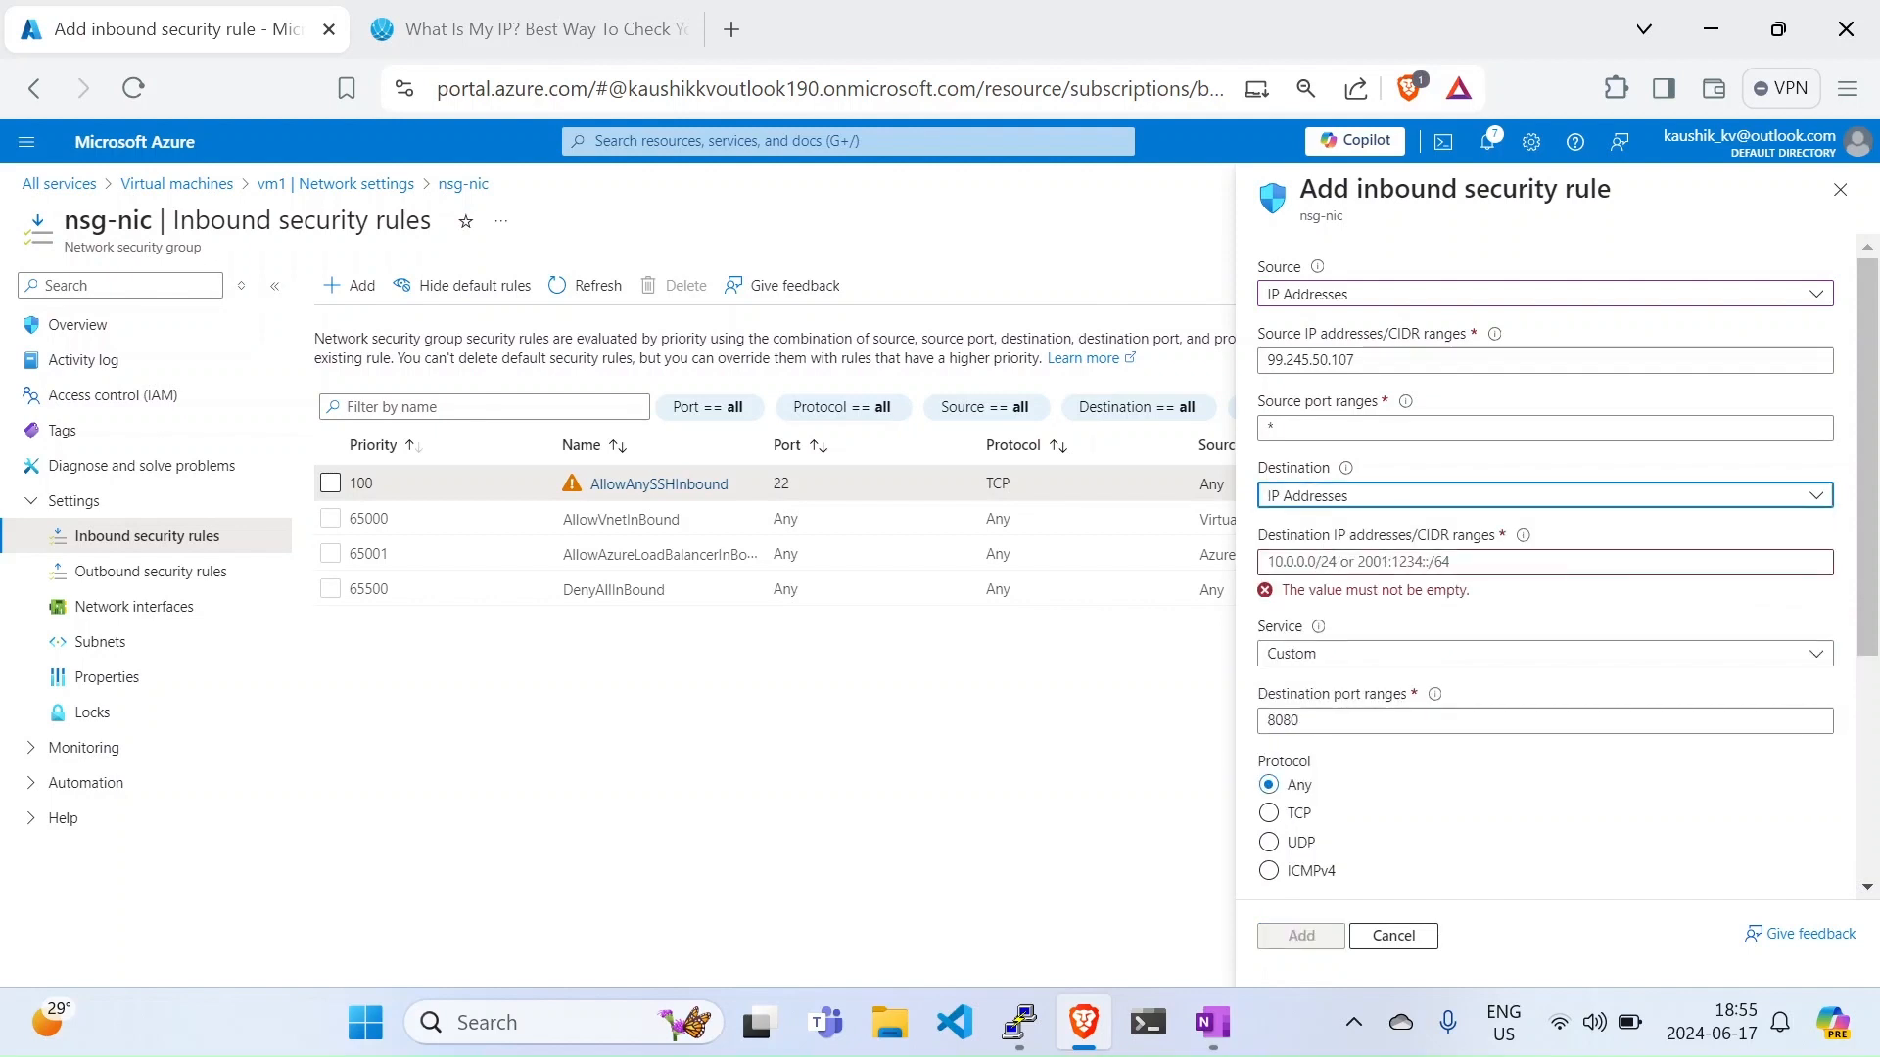
left_click(1372, 562)
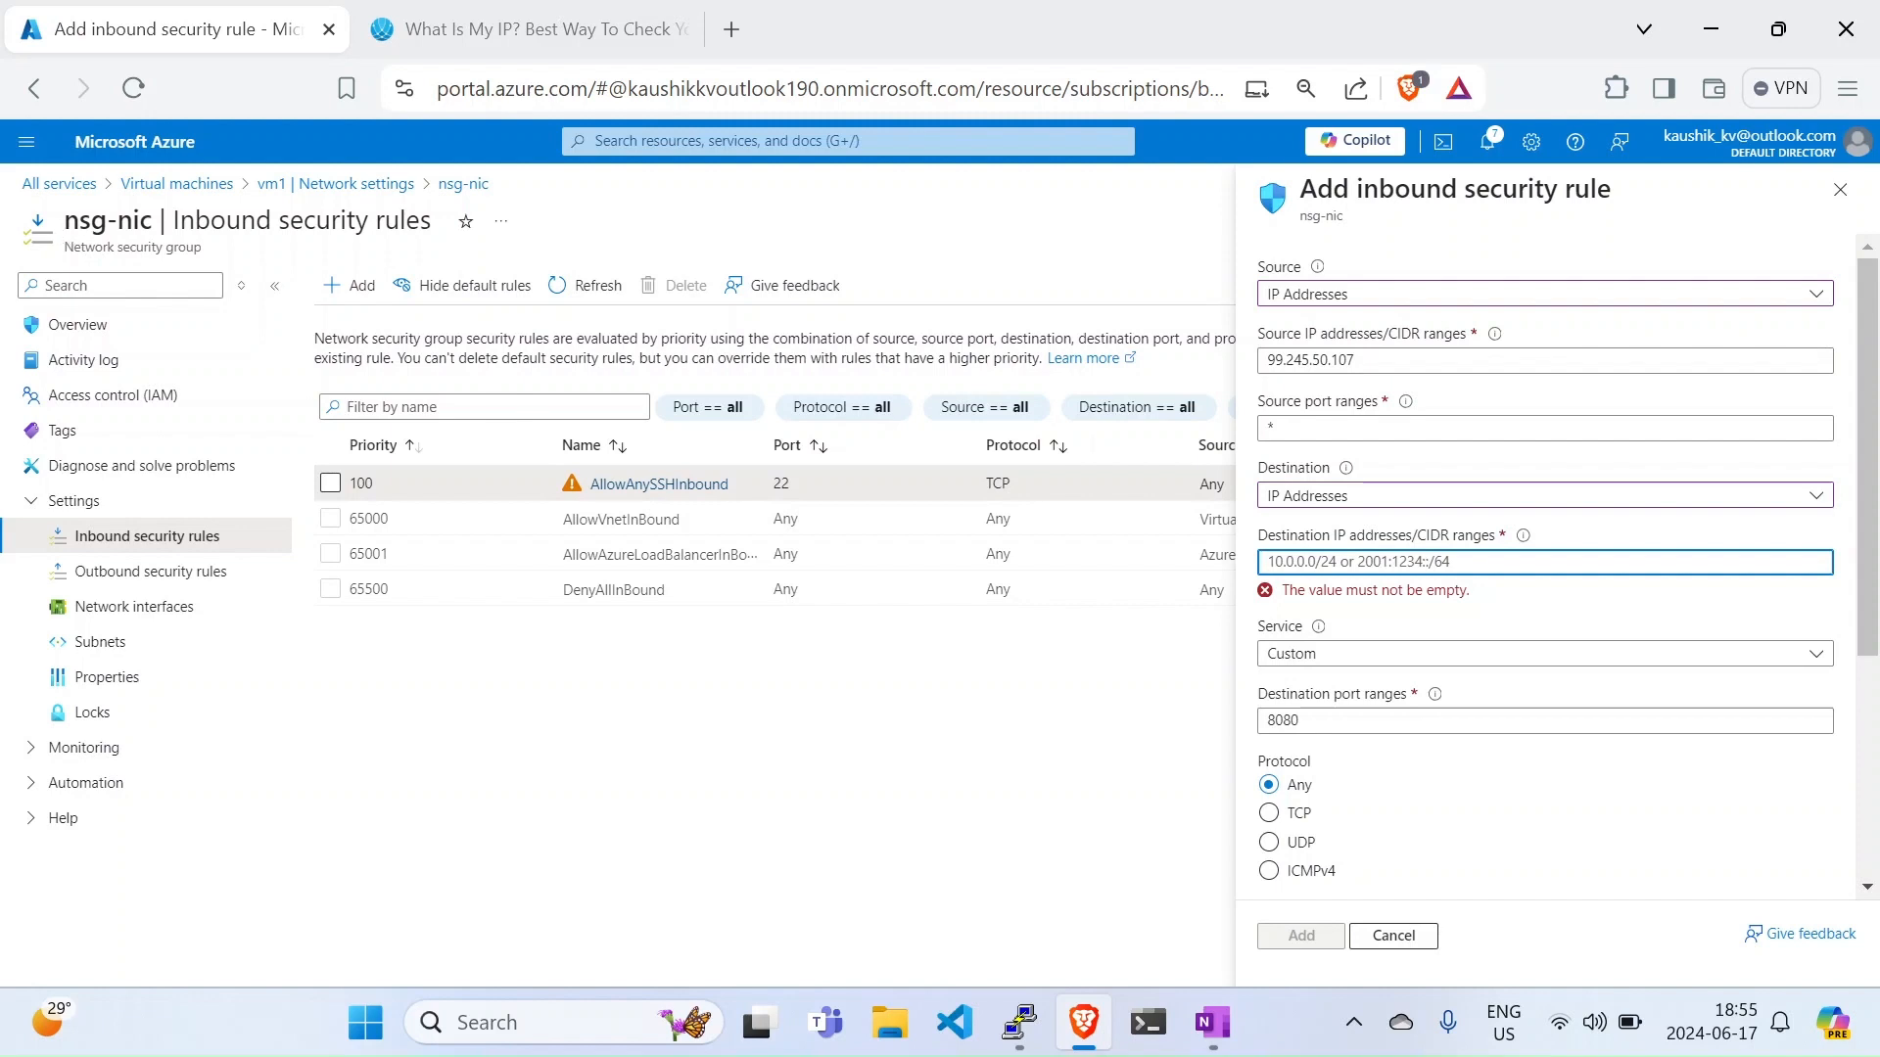
left_click_drag(65, 221, 151, 221)
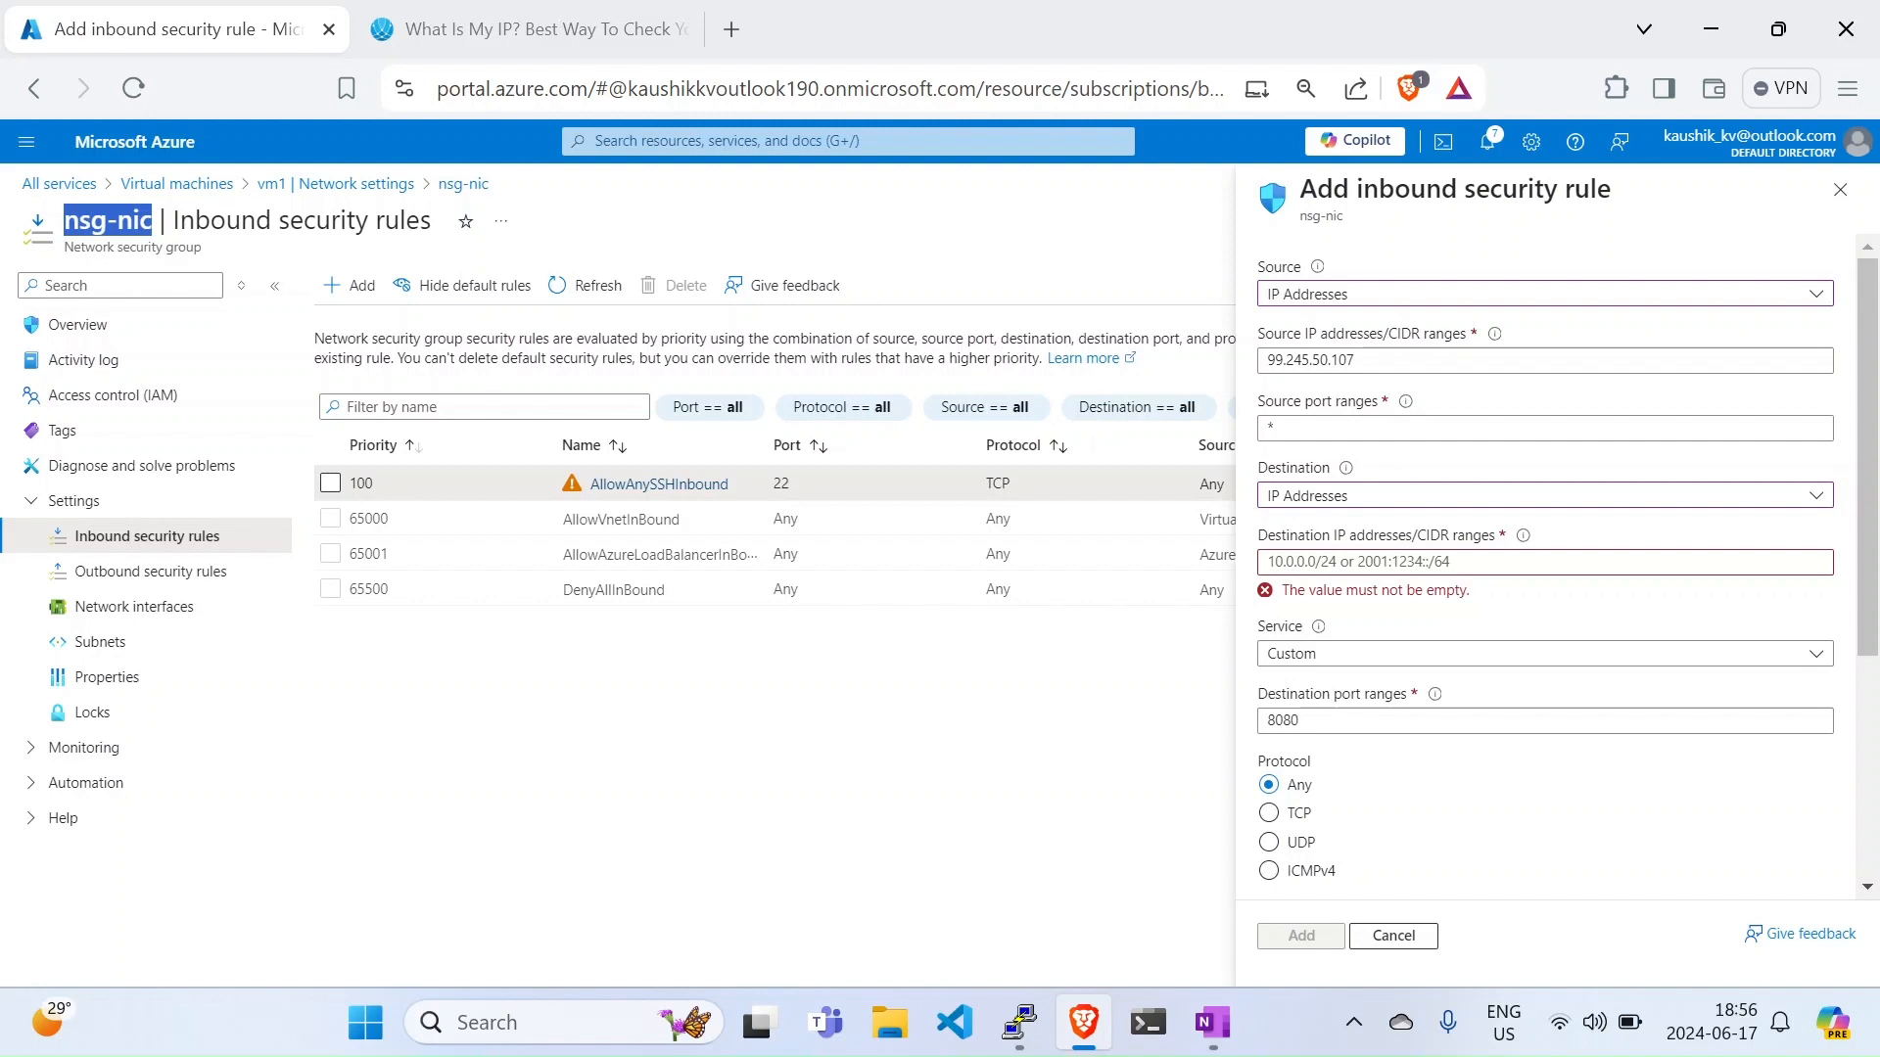
Step: Try the HTTP preset for the new rule's service and switch the service to HTTPS
left_click(1343, 653)
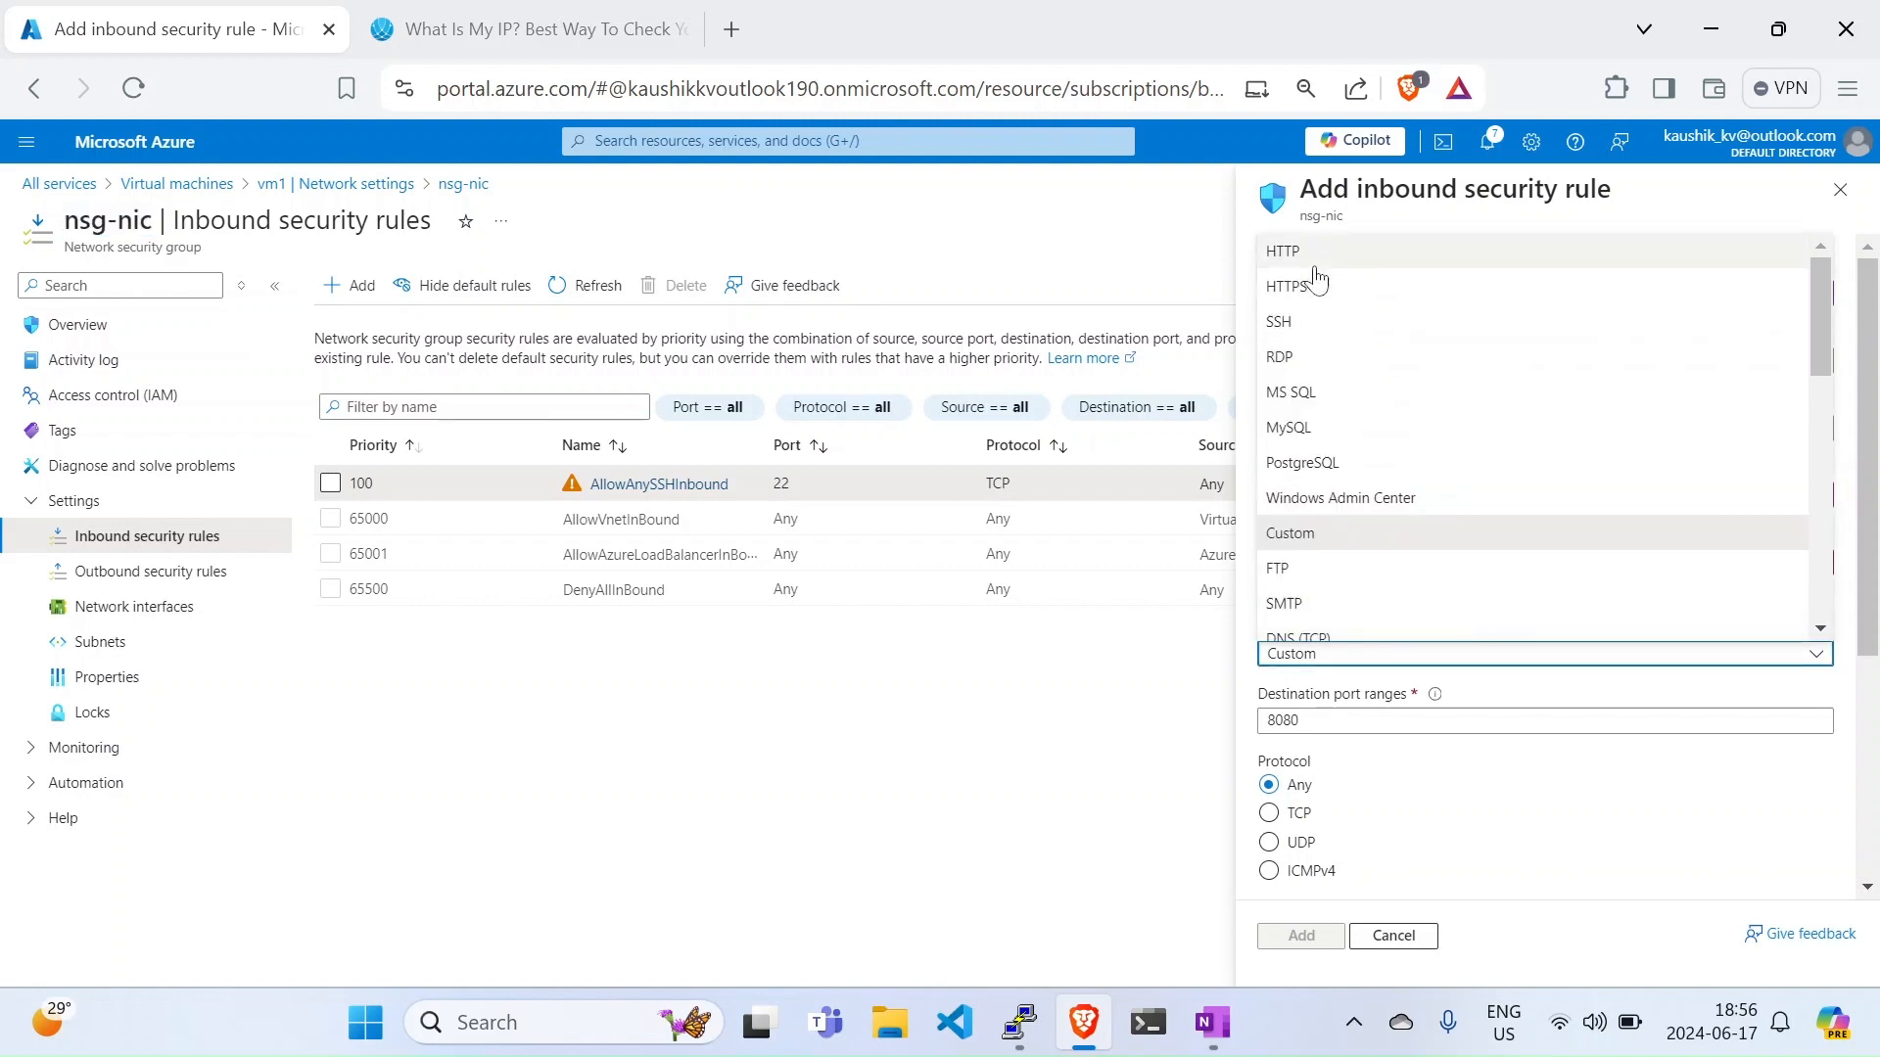
left_click(1319, 256)
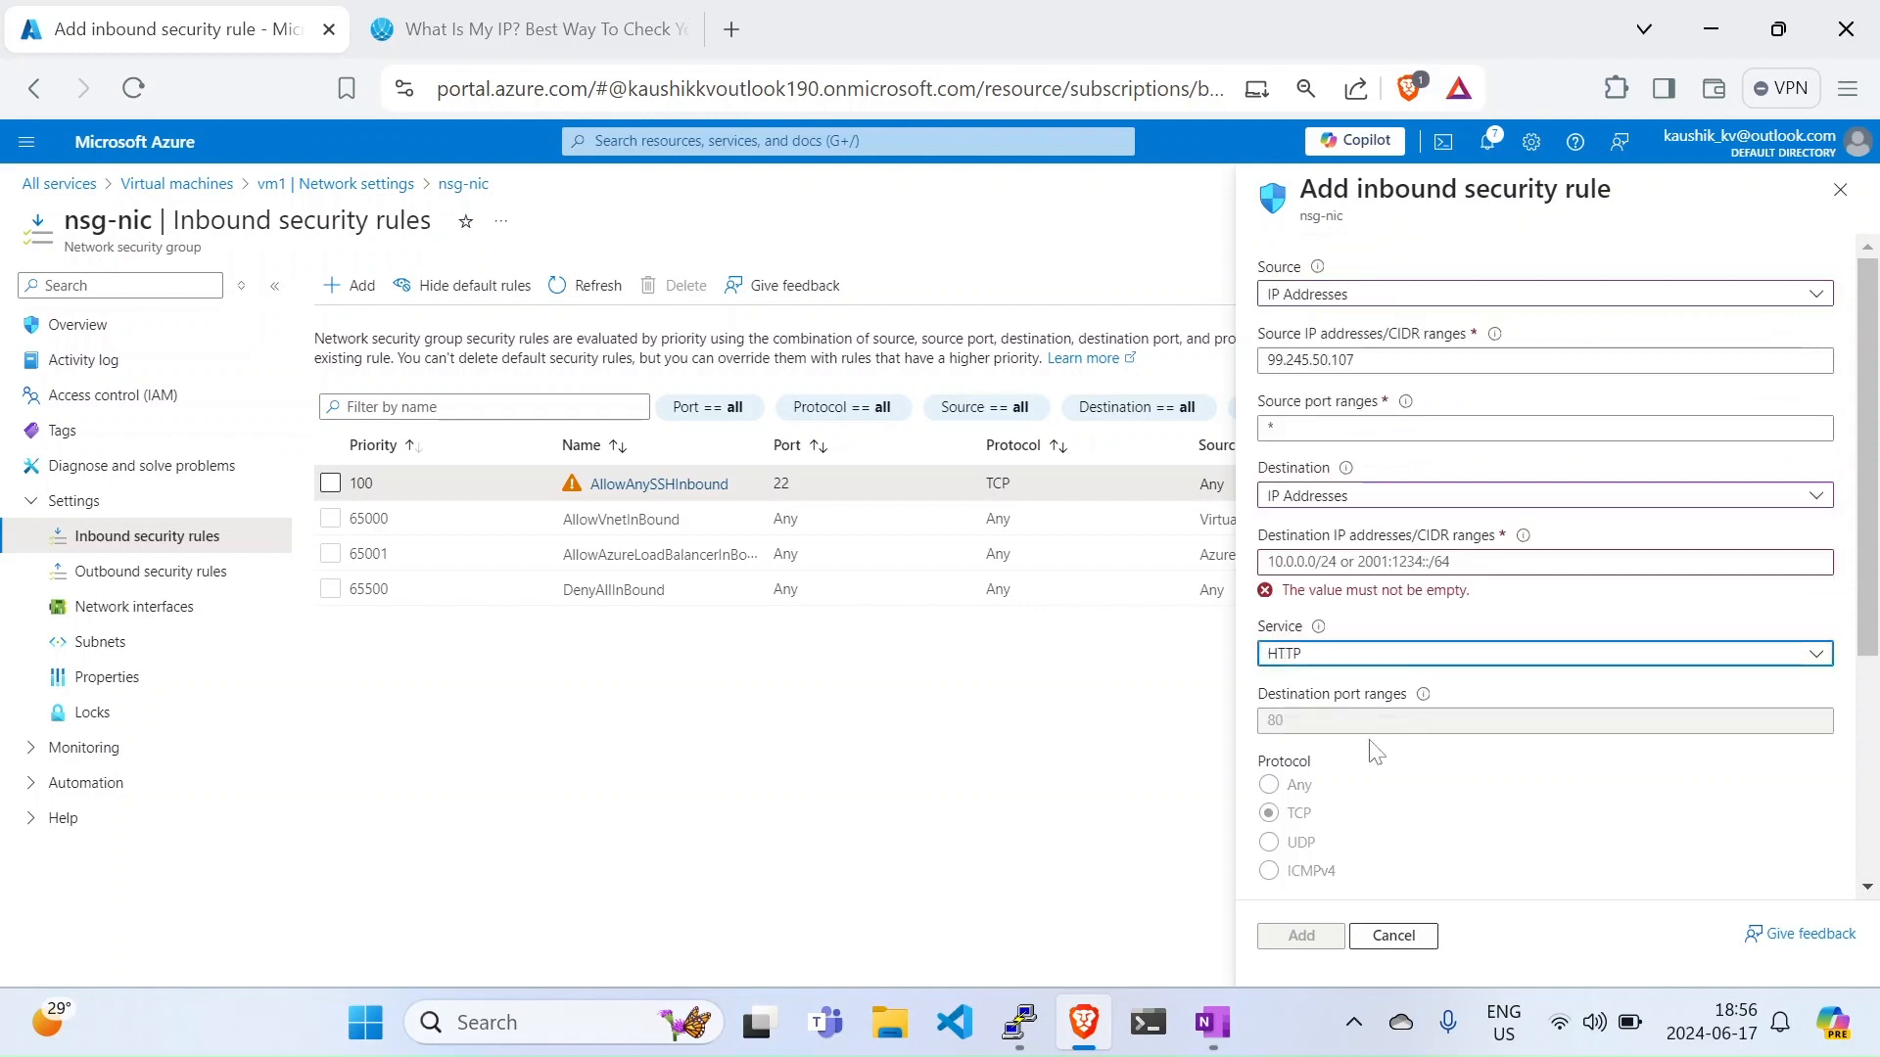
left_click(1318, 654)
left_click(1308, 286)
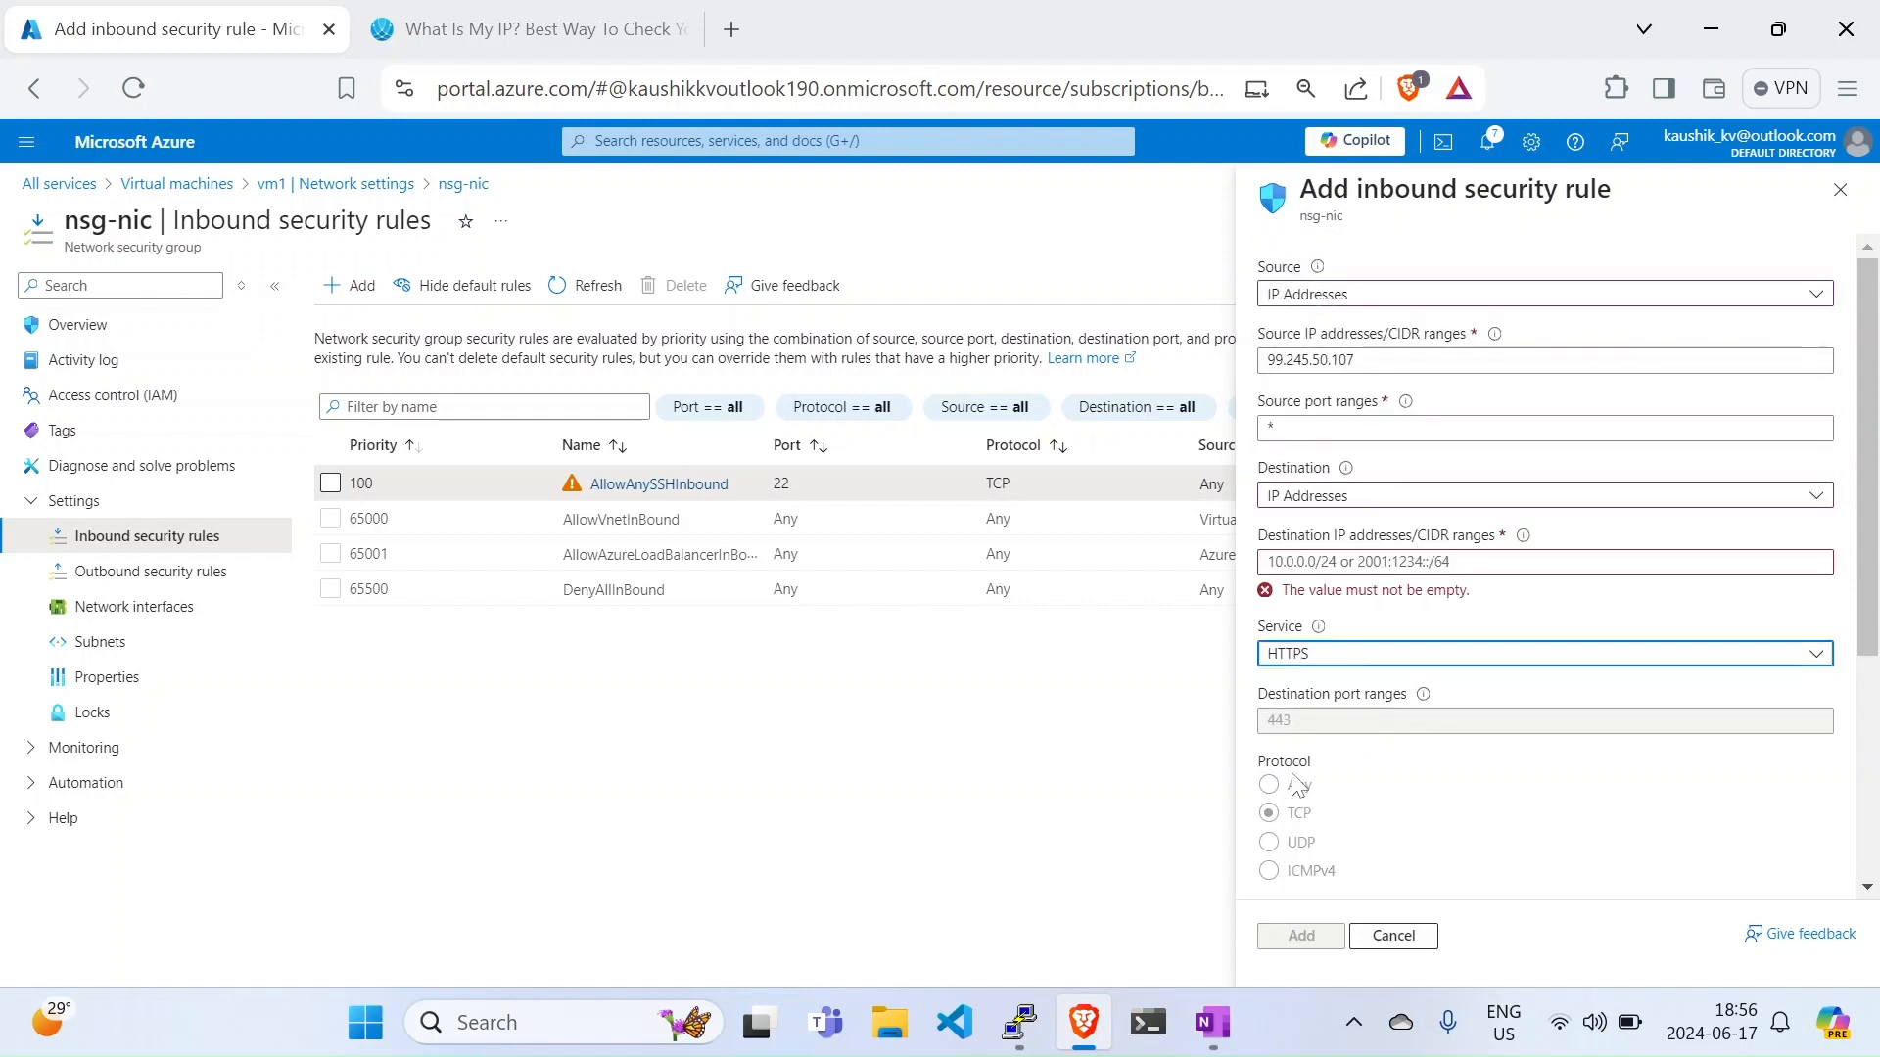
Step: Try the SSH preset for the new rule's service and switch the service to RDP
left_click(1300, 654)
left_click(1300, 323)
left_click(1323, 654)
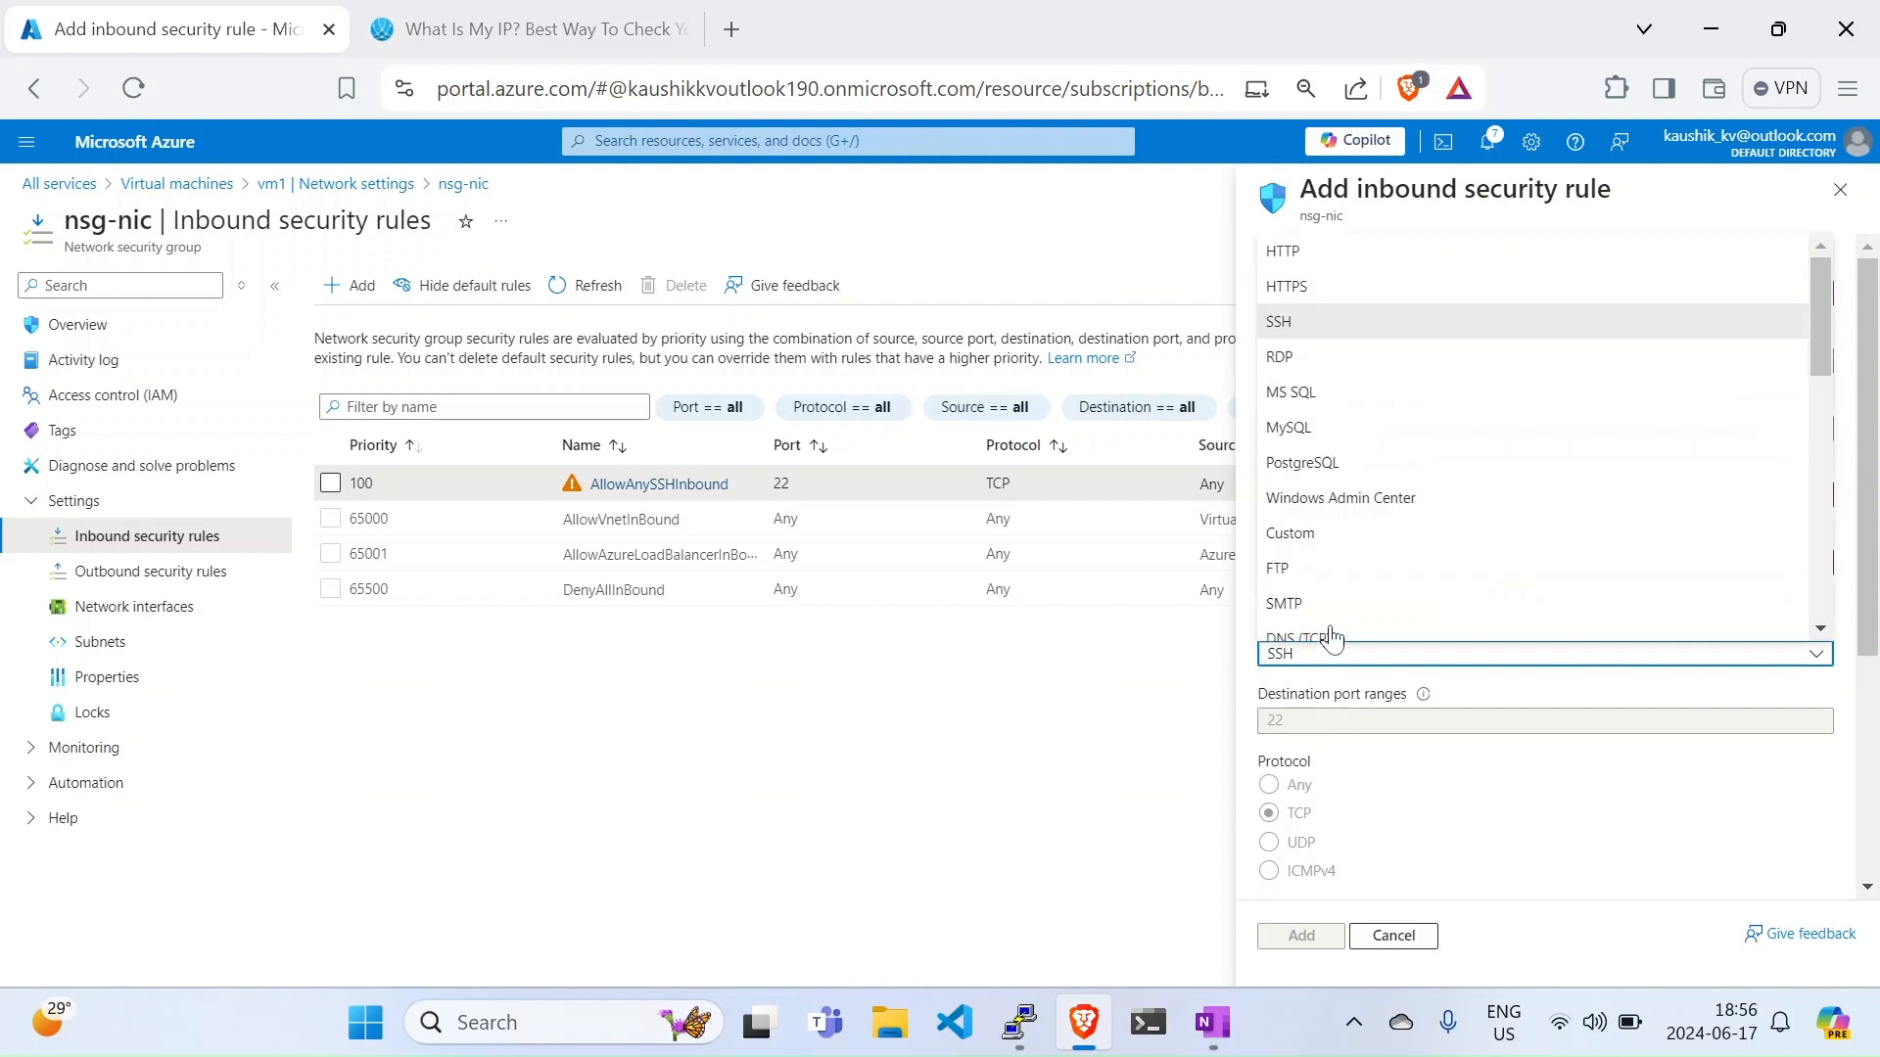
left_click(1310, 357)
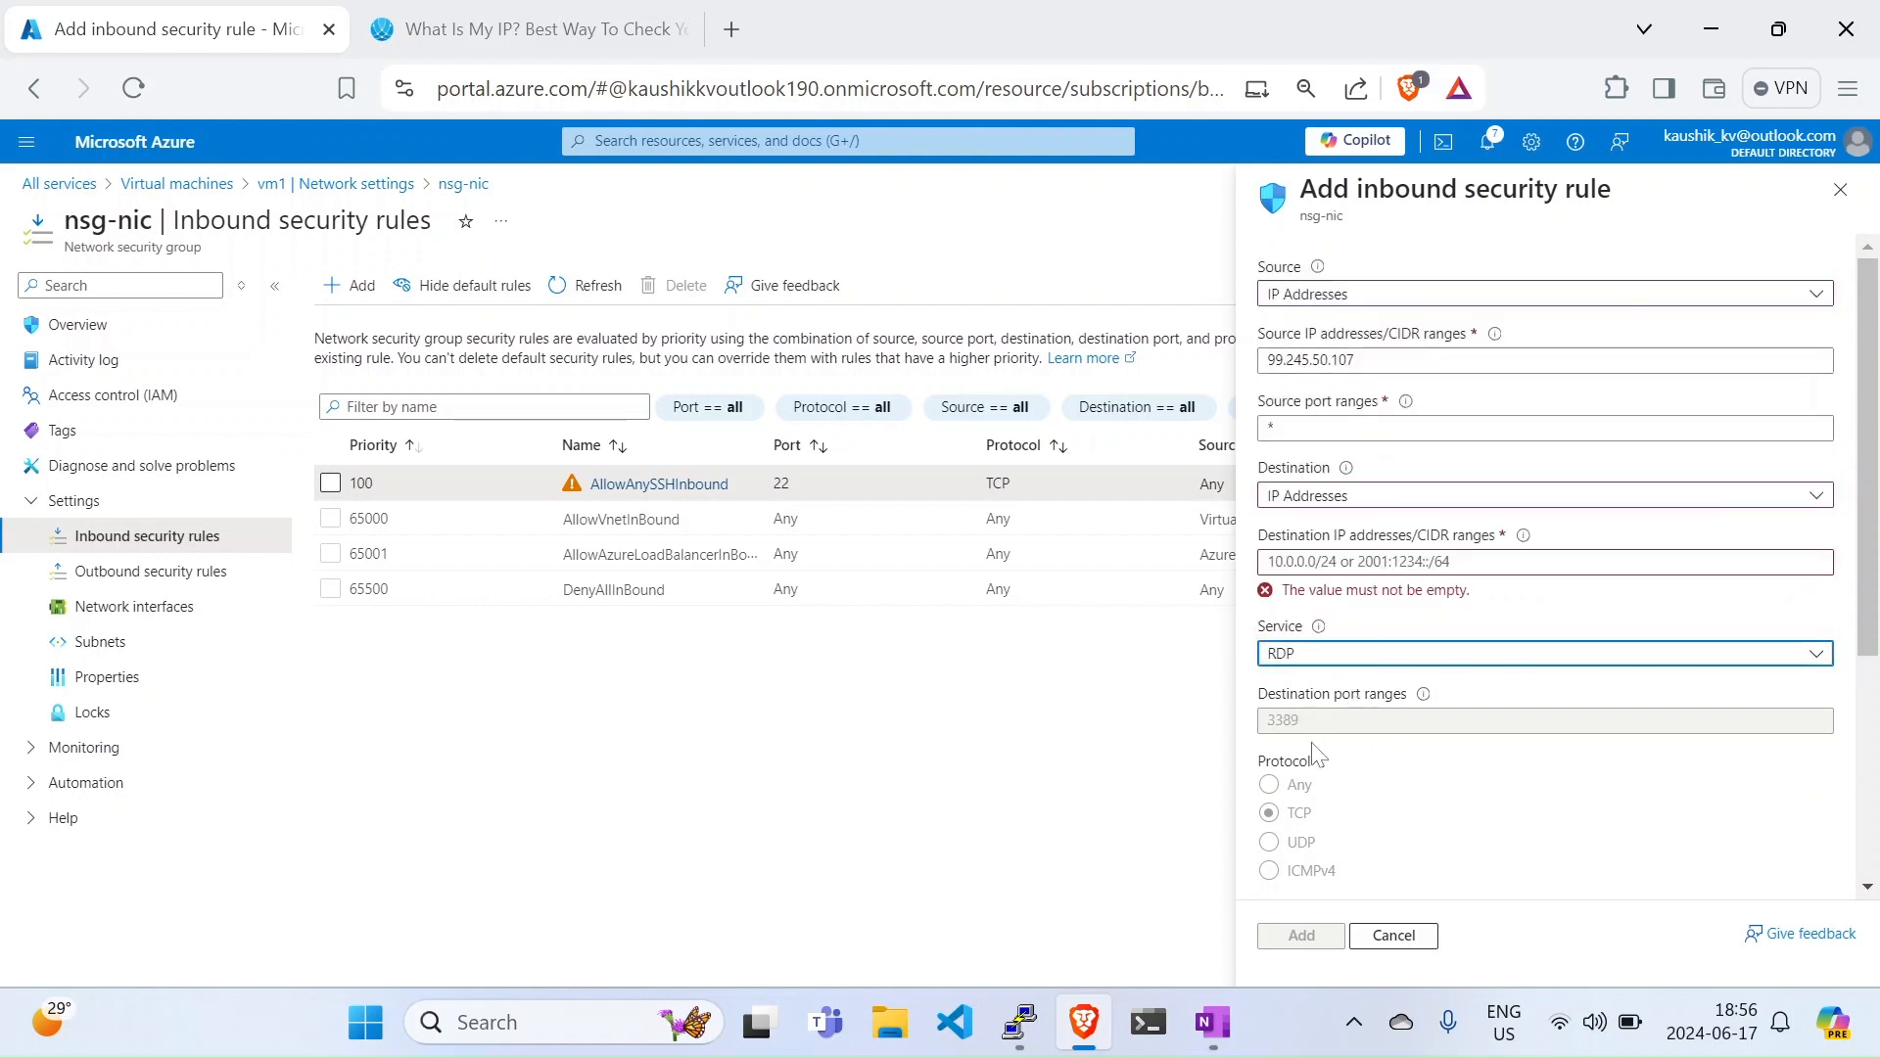
Step: Switch the new rule's service to Custom and select its destination port ranges value for editing
left_click(1305, 656)
scroll(1391, 450, "down", 2)
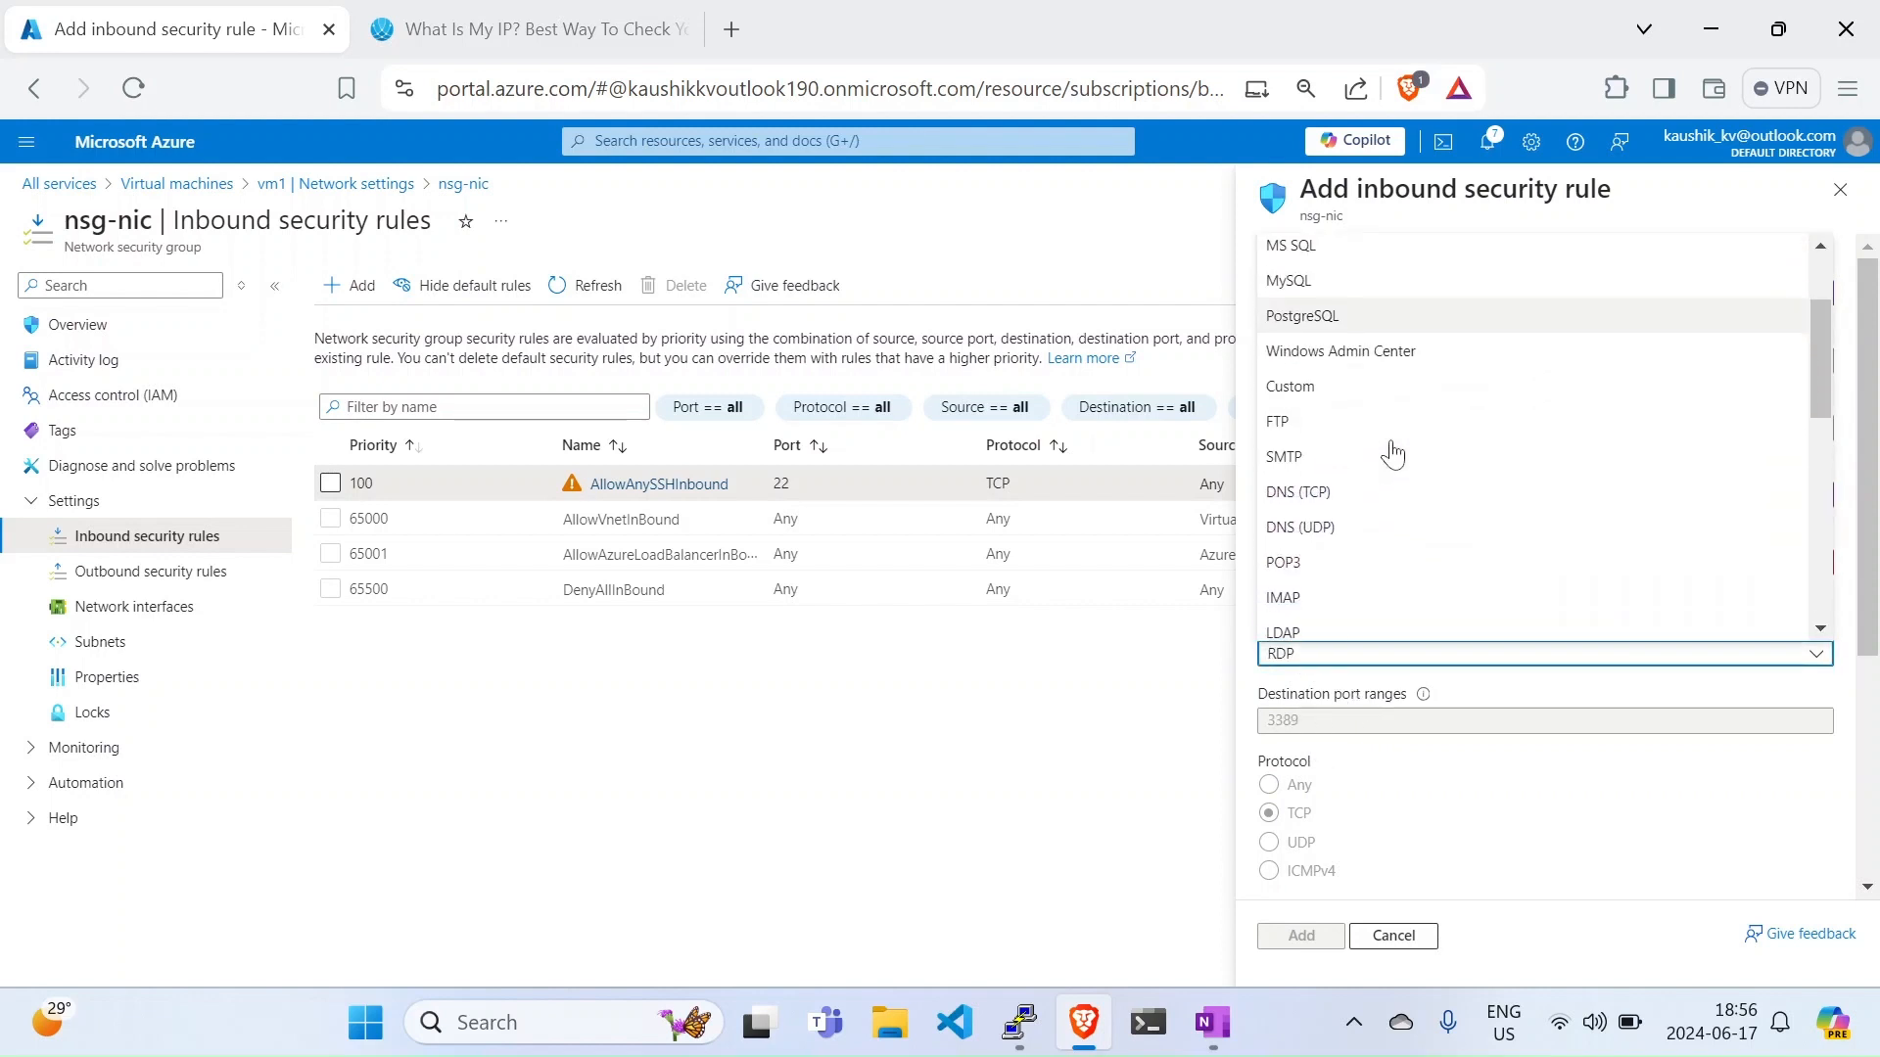
left_click(1341, 388)
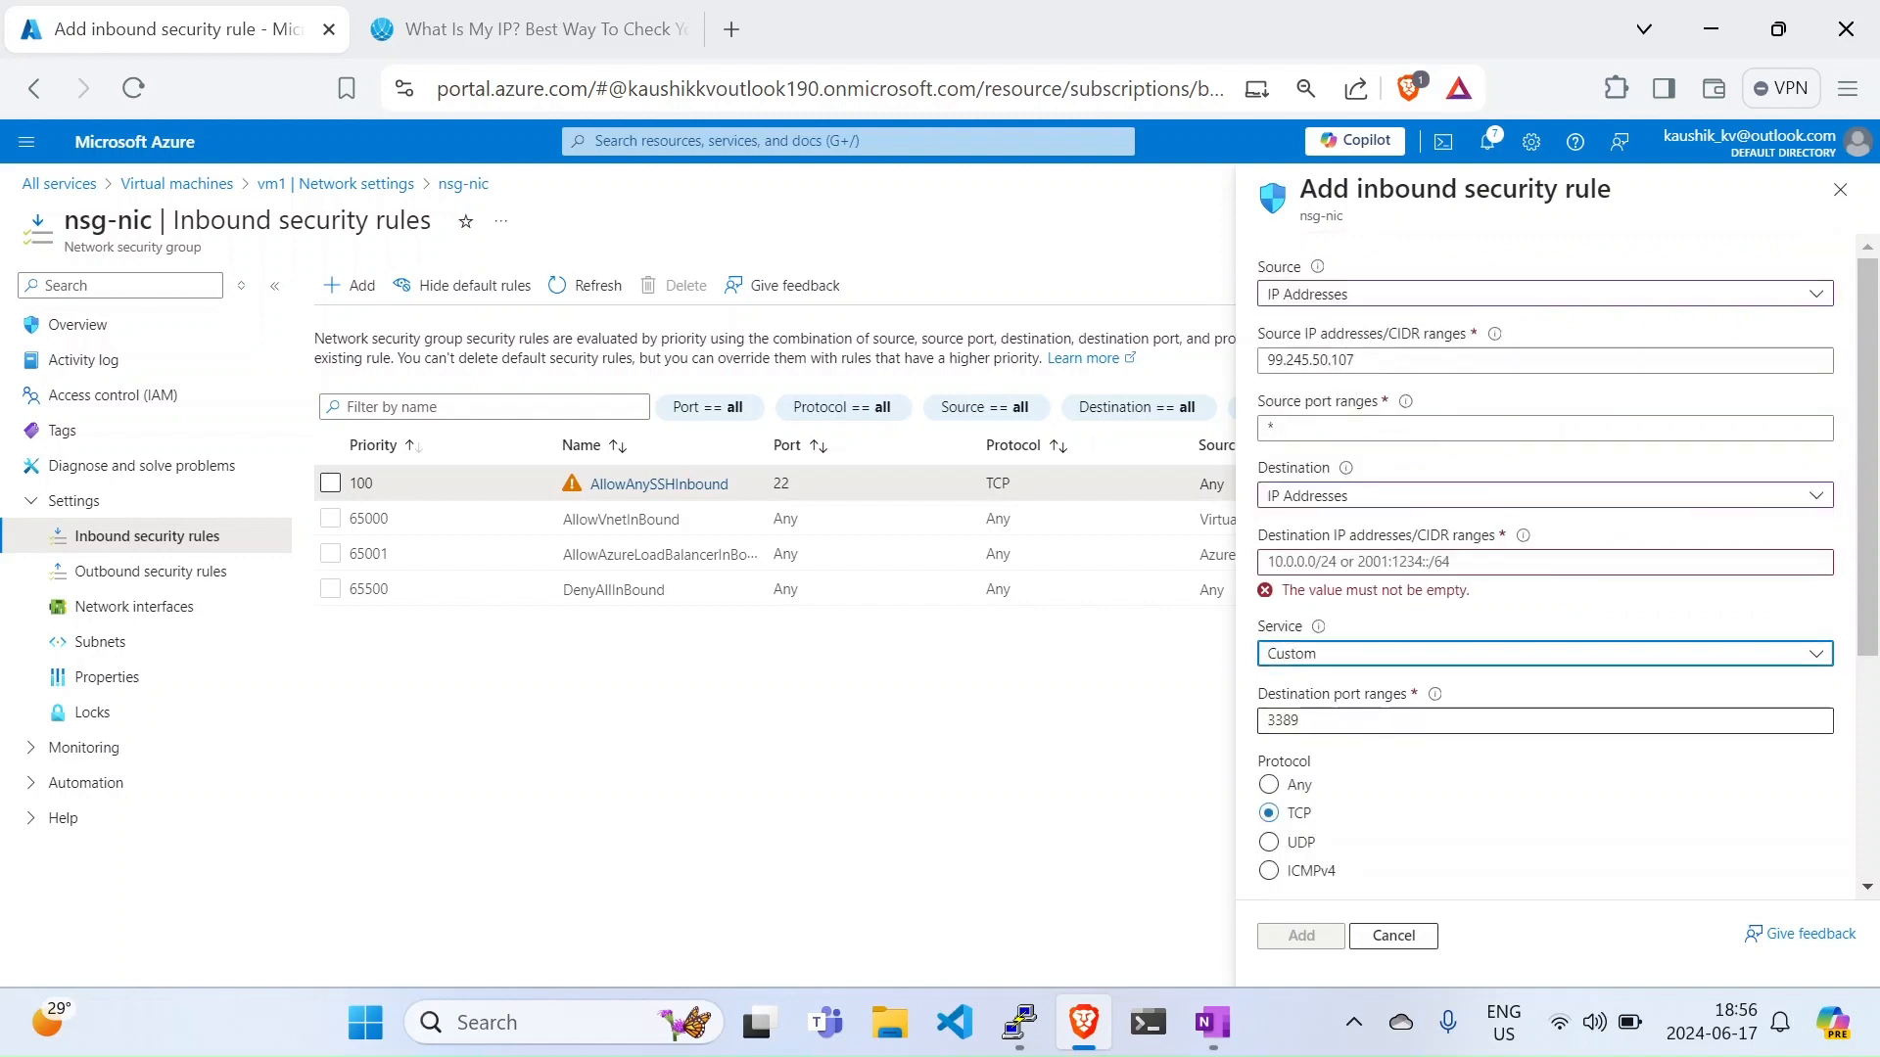
key("Tab")
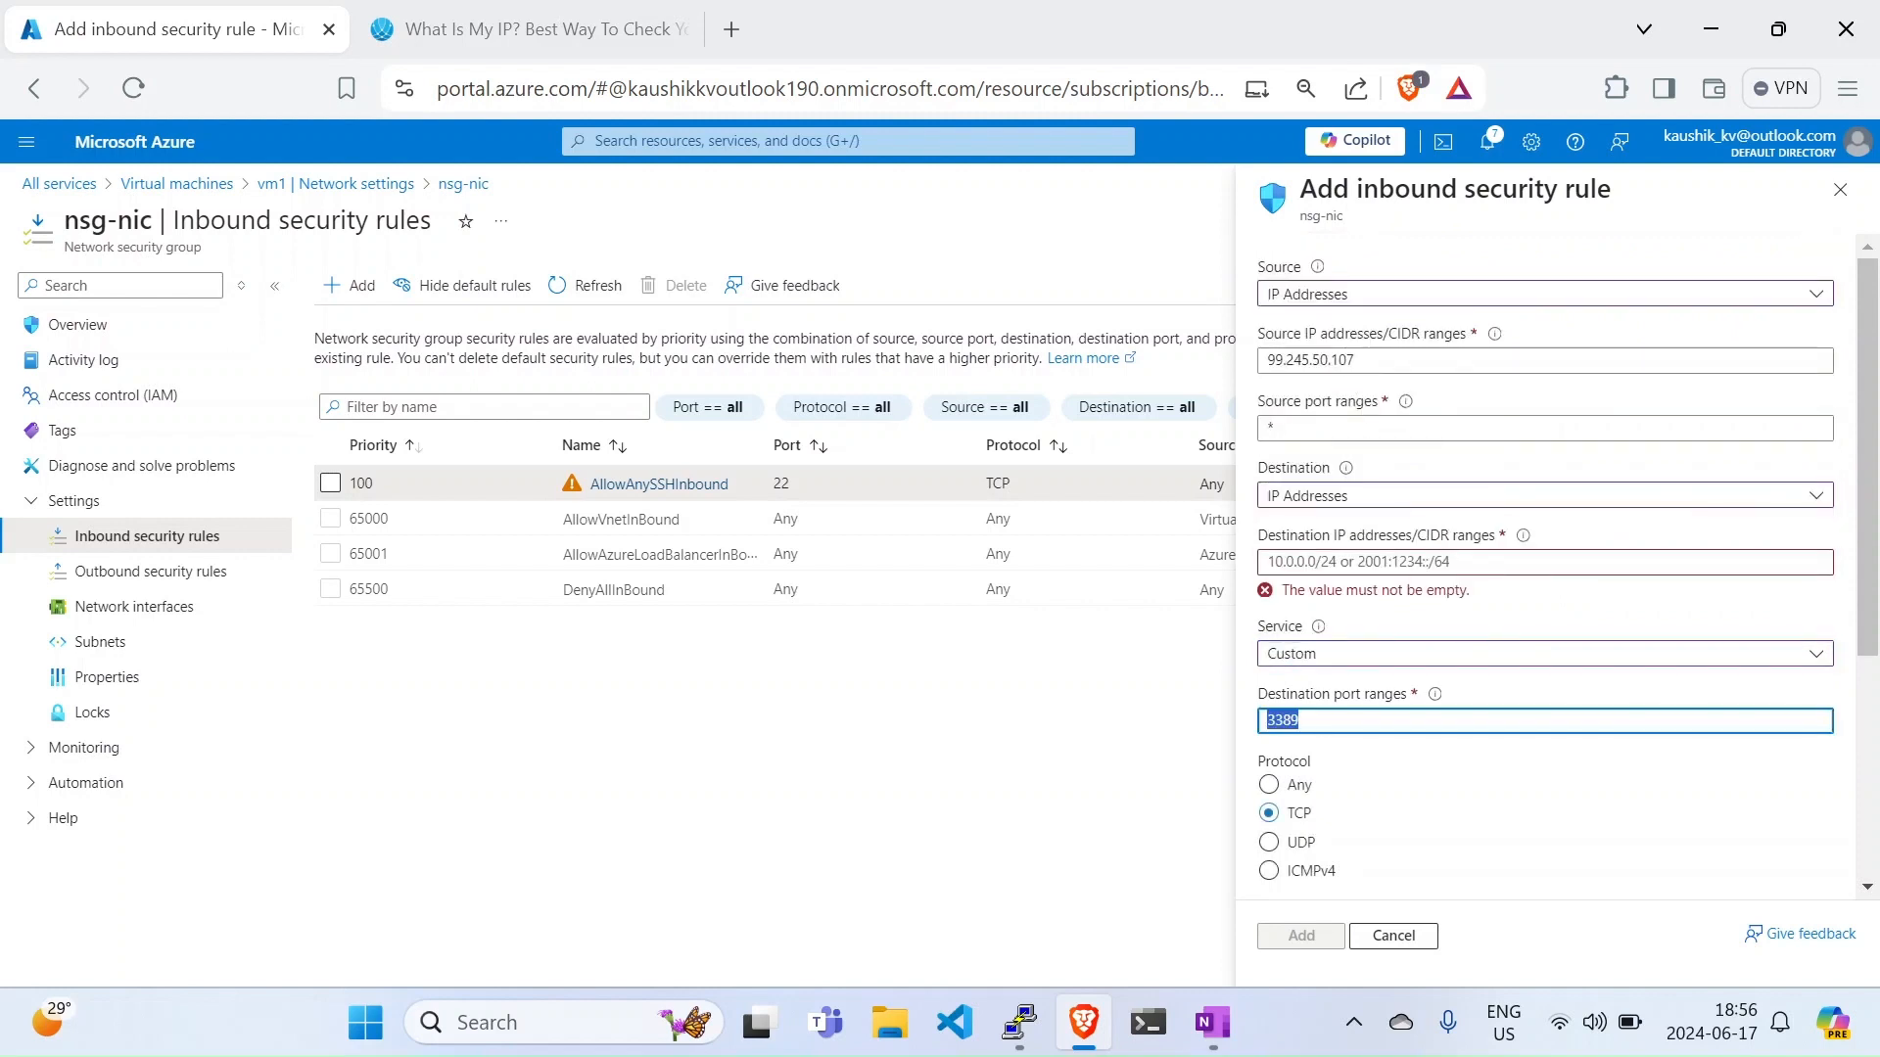
Step: Review the new rule's protocol, action, priority and name options, and cancel the rule without adding it
scroll(1306, 666, "down", 3)
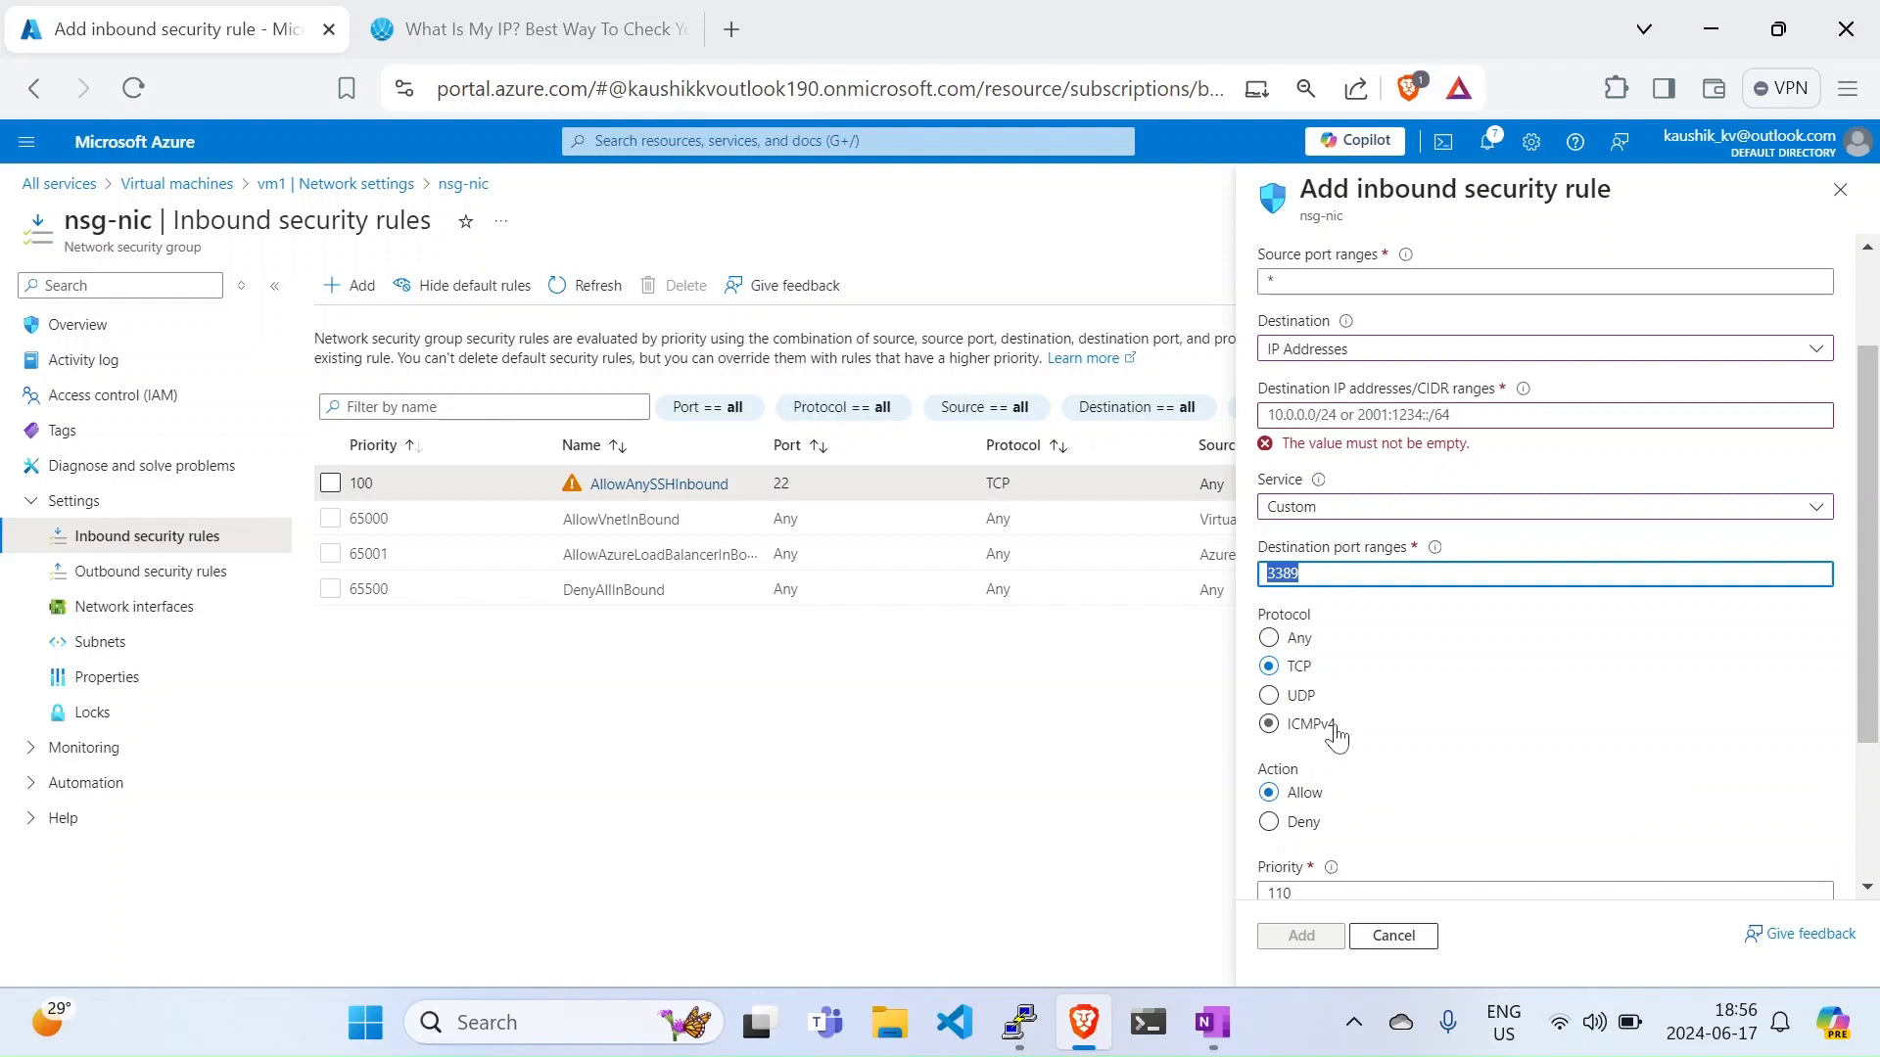
scroll(1334, 725, "down", 3)
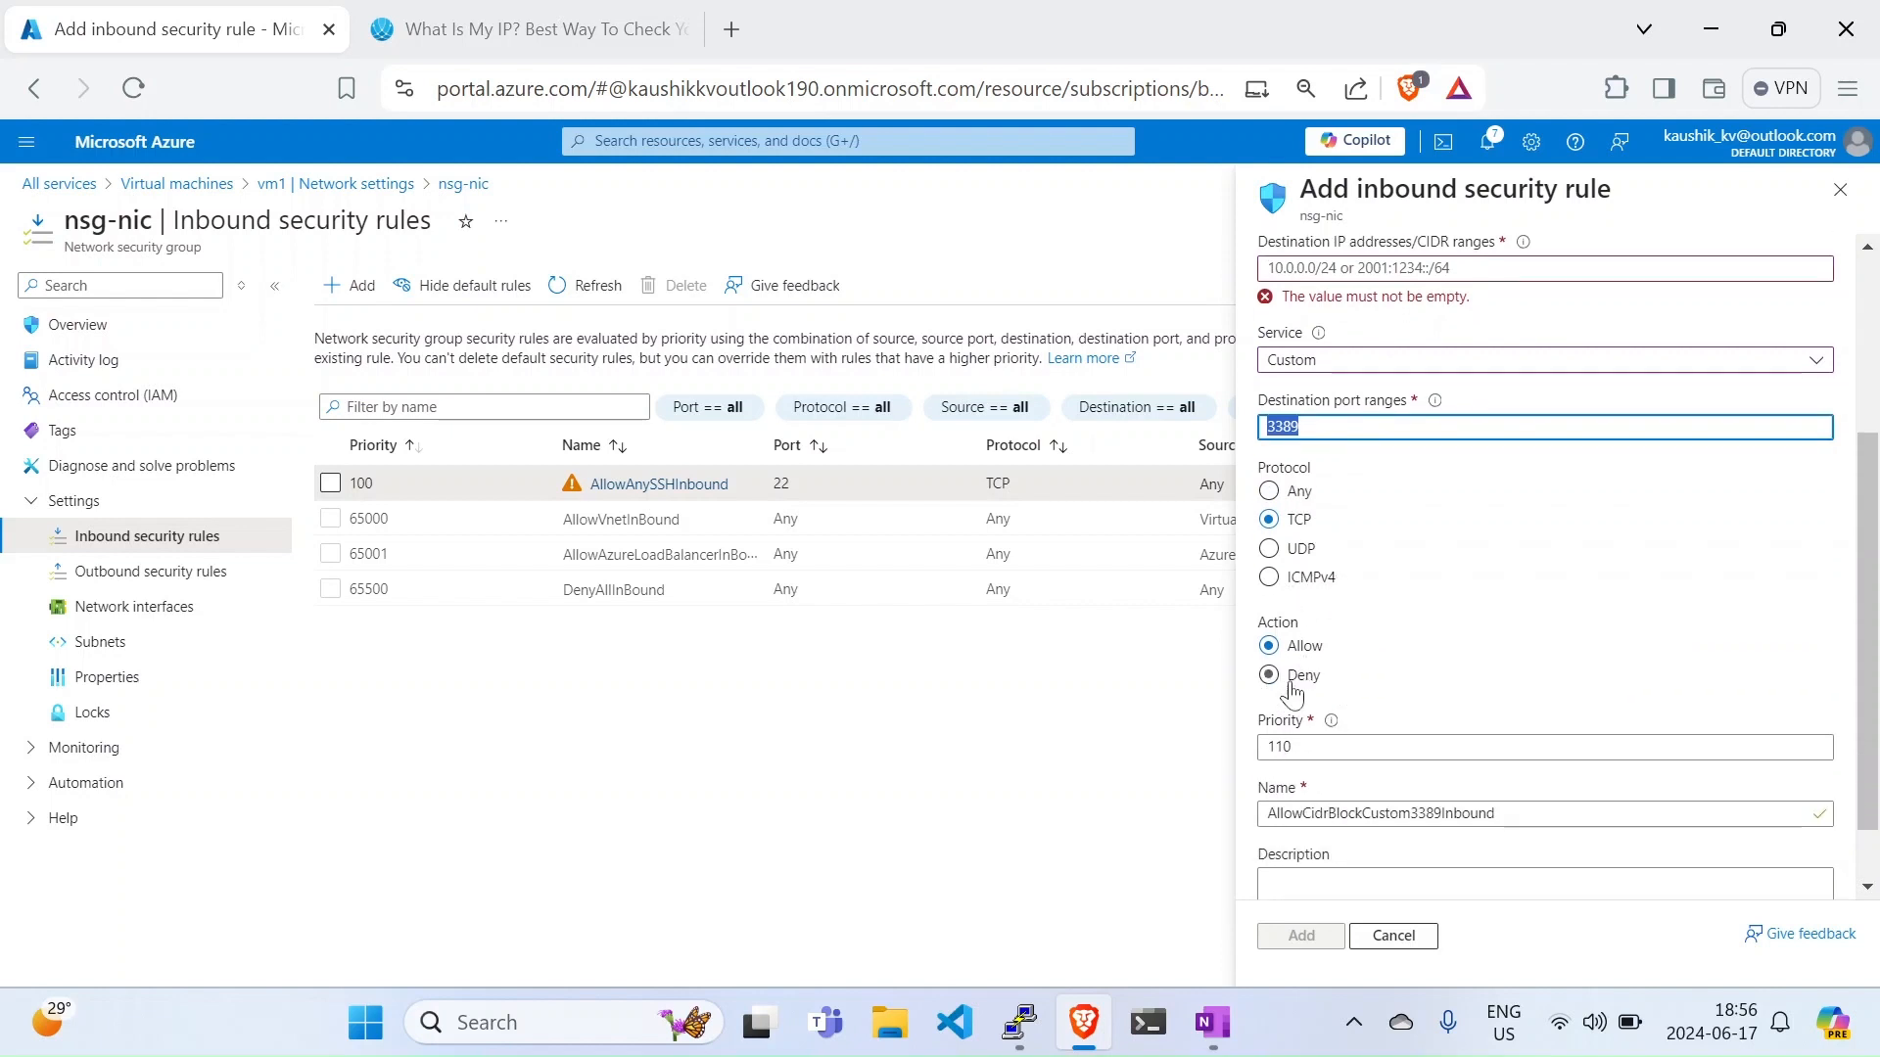
scroll(1341, 676, "down", 1)
key("Tab")
key("Tab")
key("Tab")
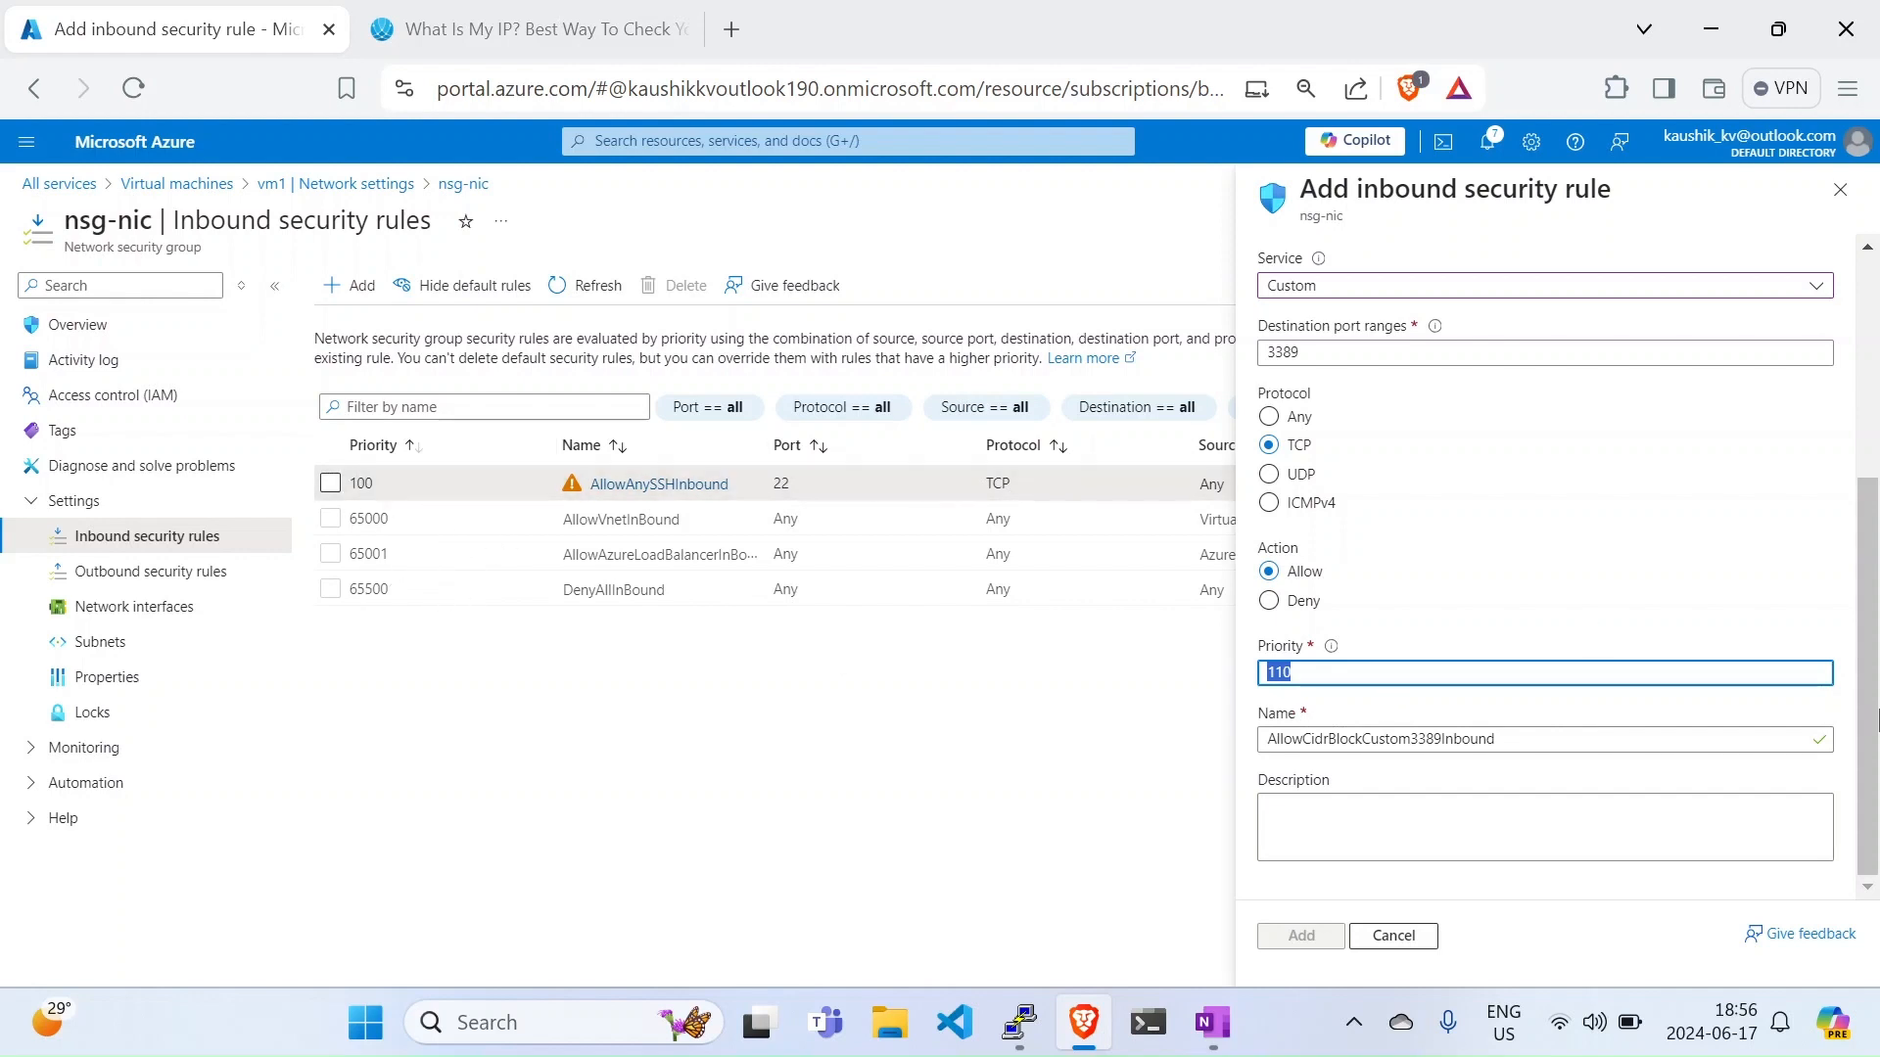
left_click_drag(1283, 739, 1532, 772)
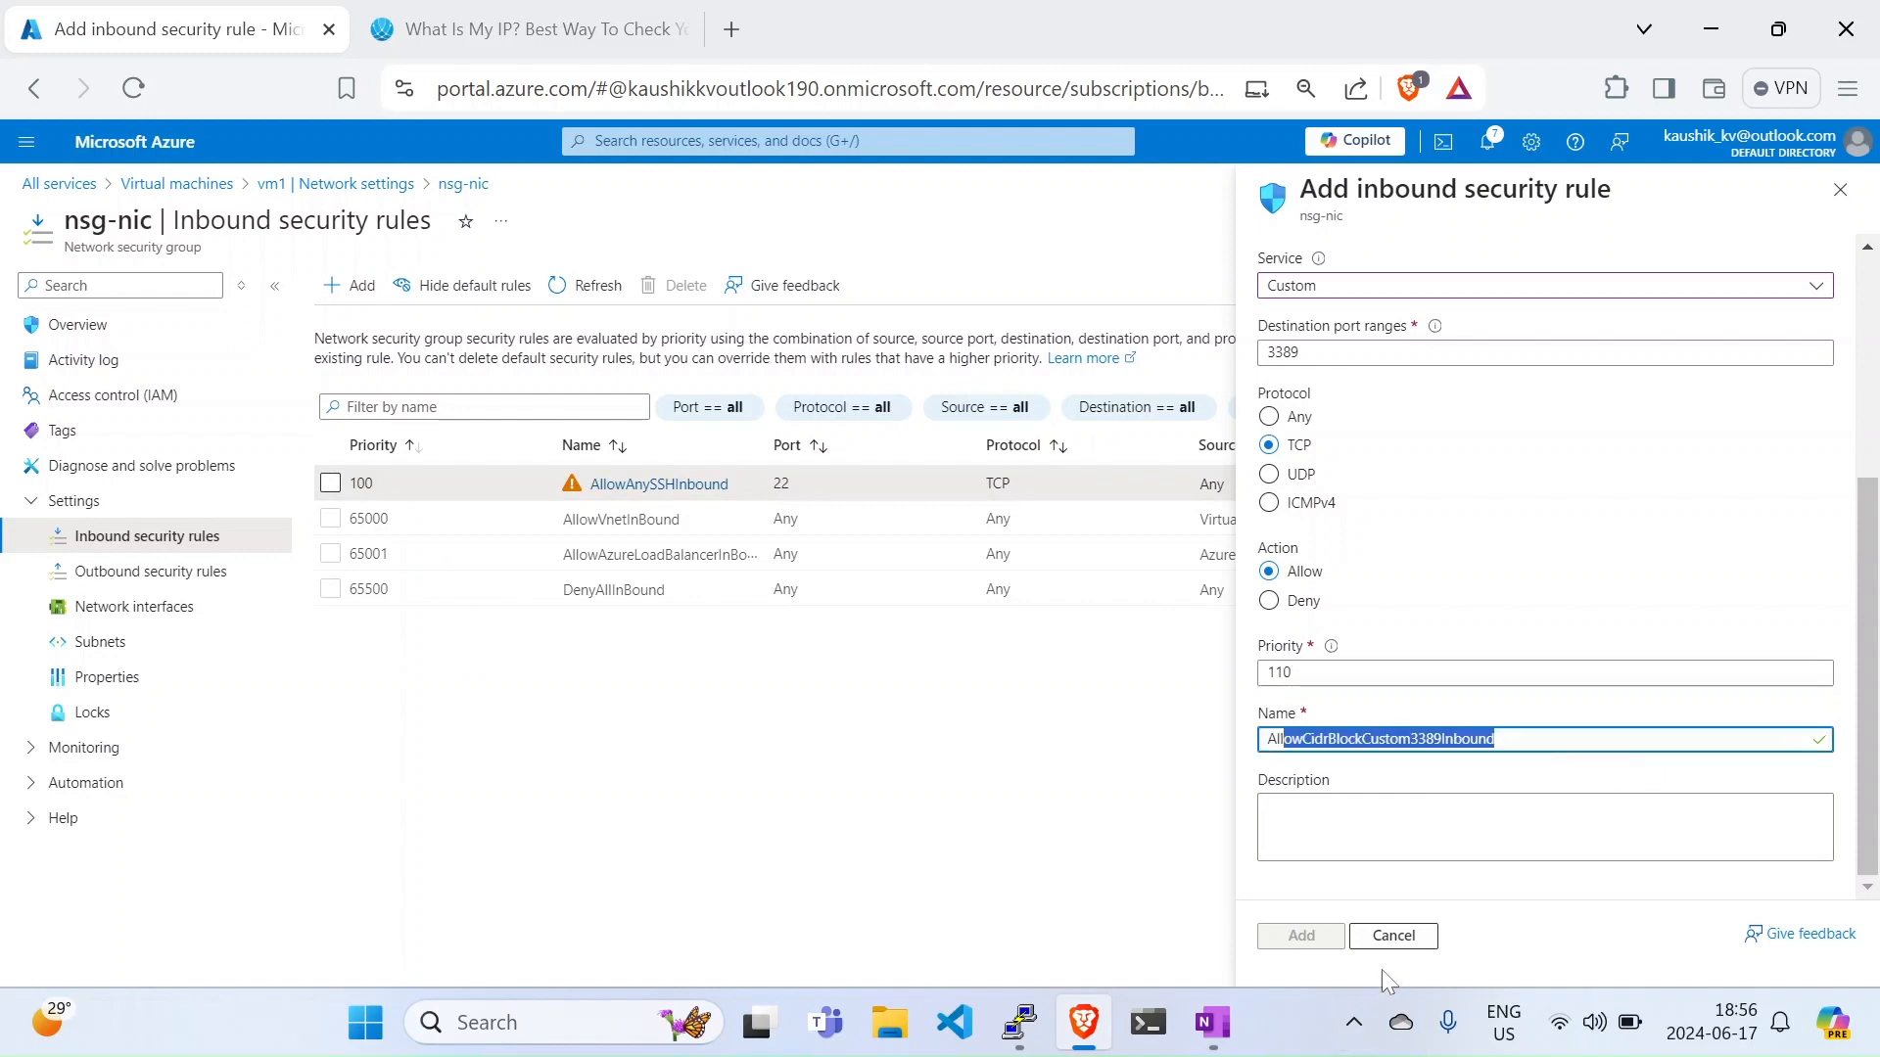
left_click(1393, 936)
left_click(1084, 266)
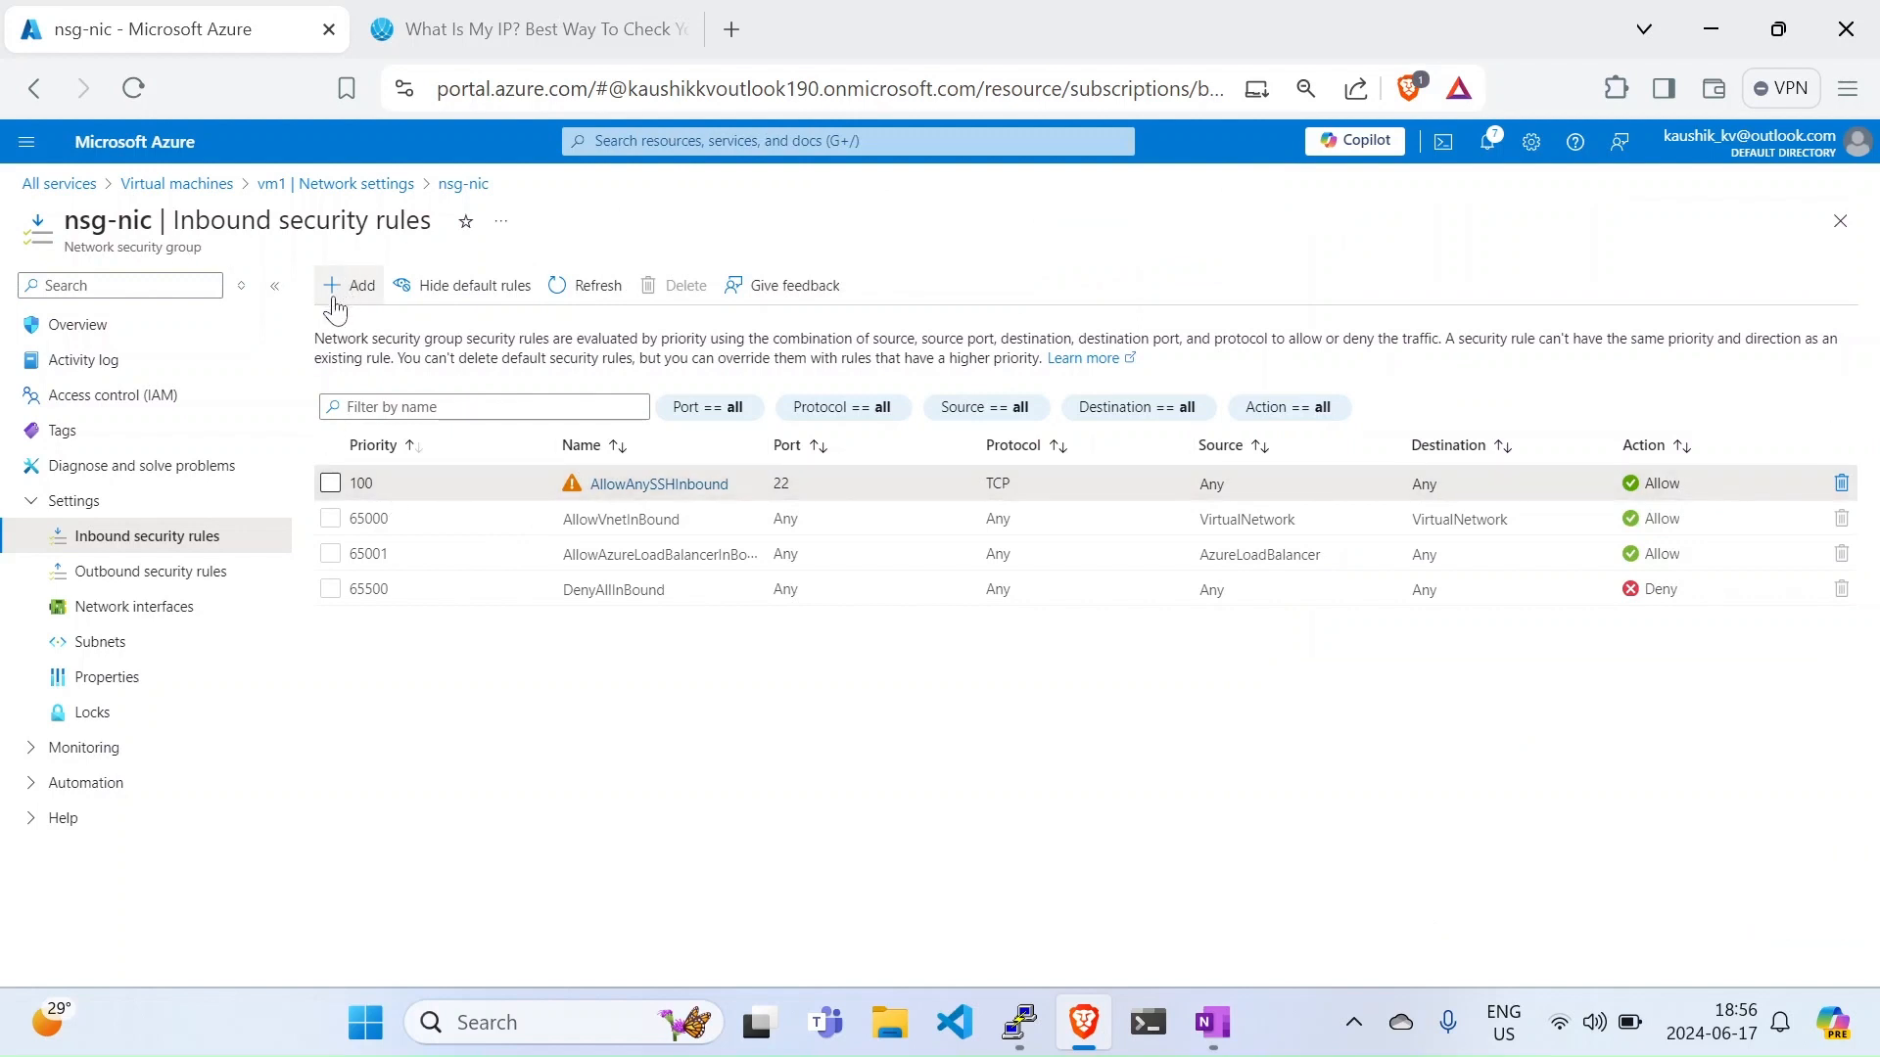
Step: Return to vm1's network settings and look through its network security group rules and troubleshooting options
left_click(367, 192)
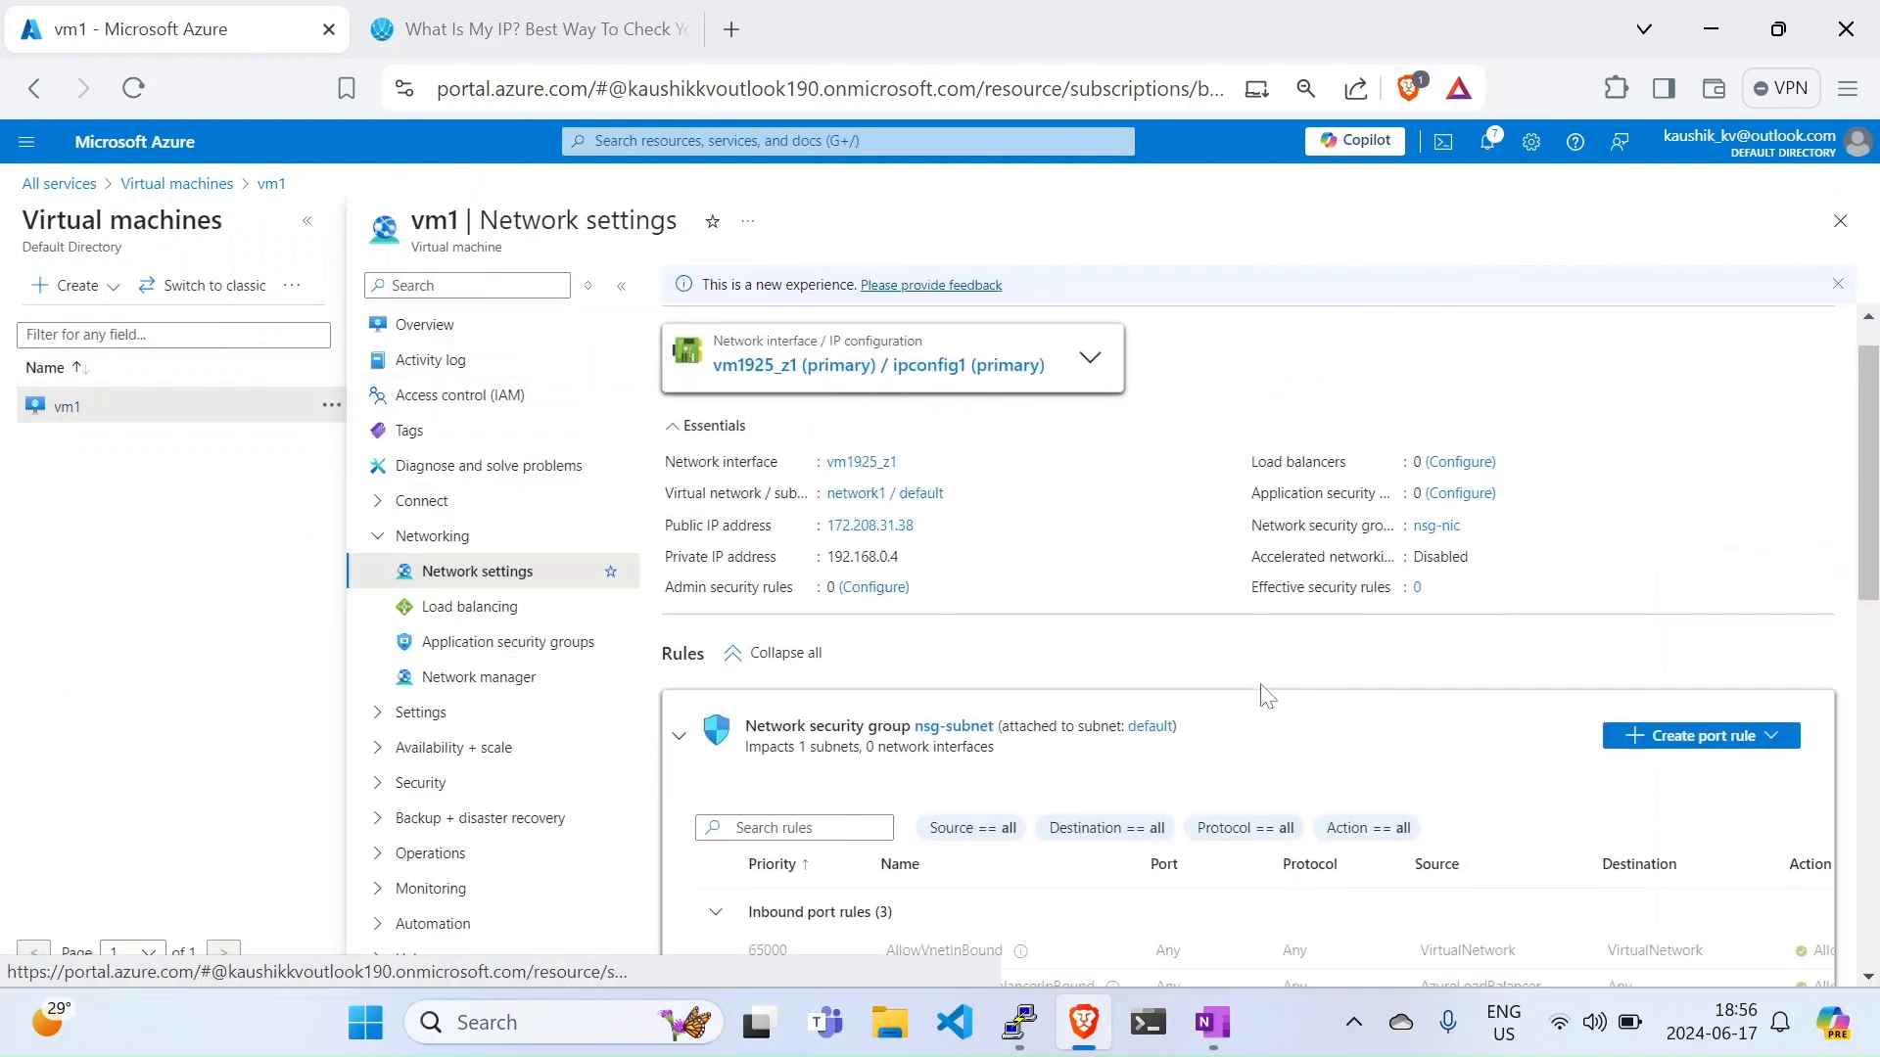
scroll(1238, 690, "down", 3)
scroll(1239, 690, "down", 5)
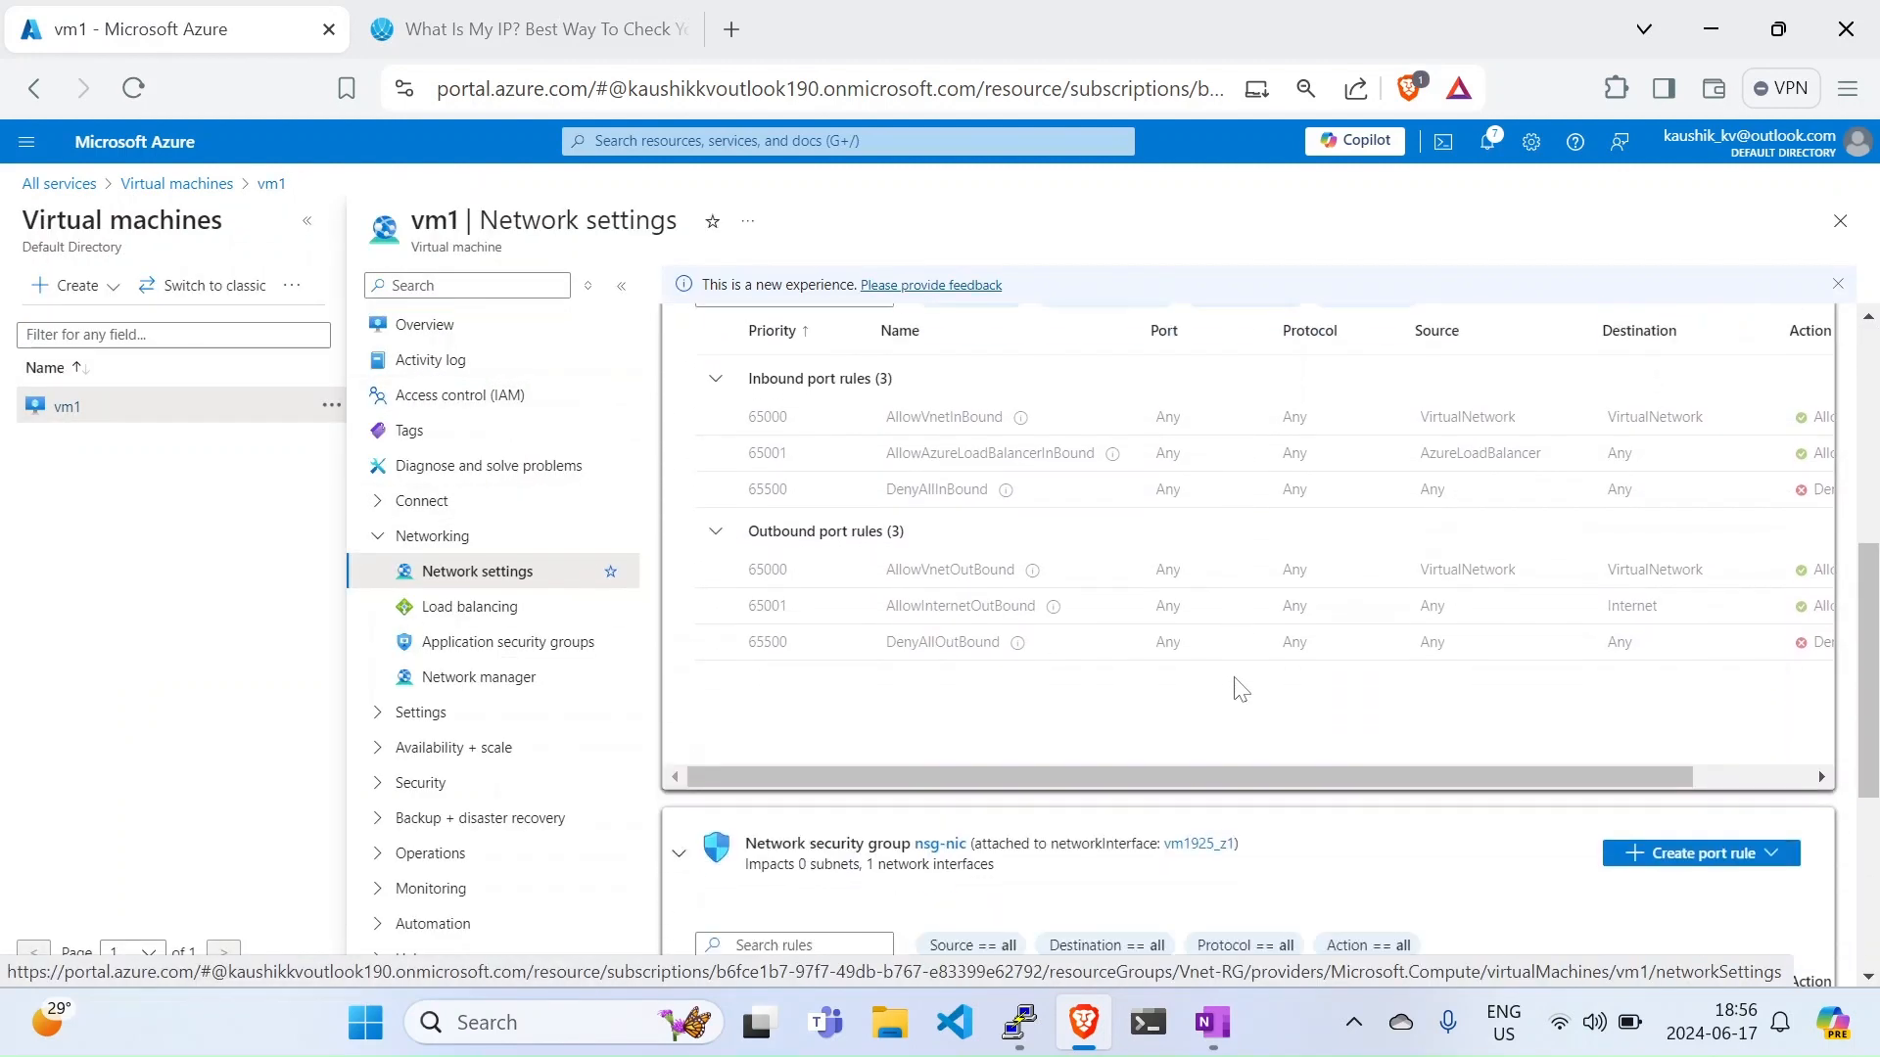
scroll(1170, 602, "up", 3)
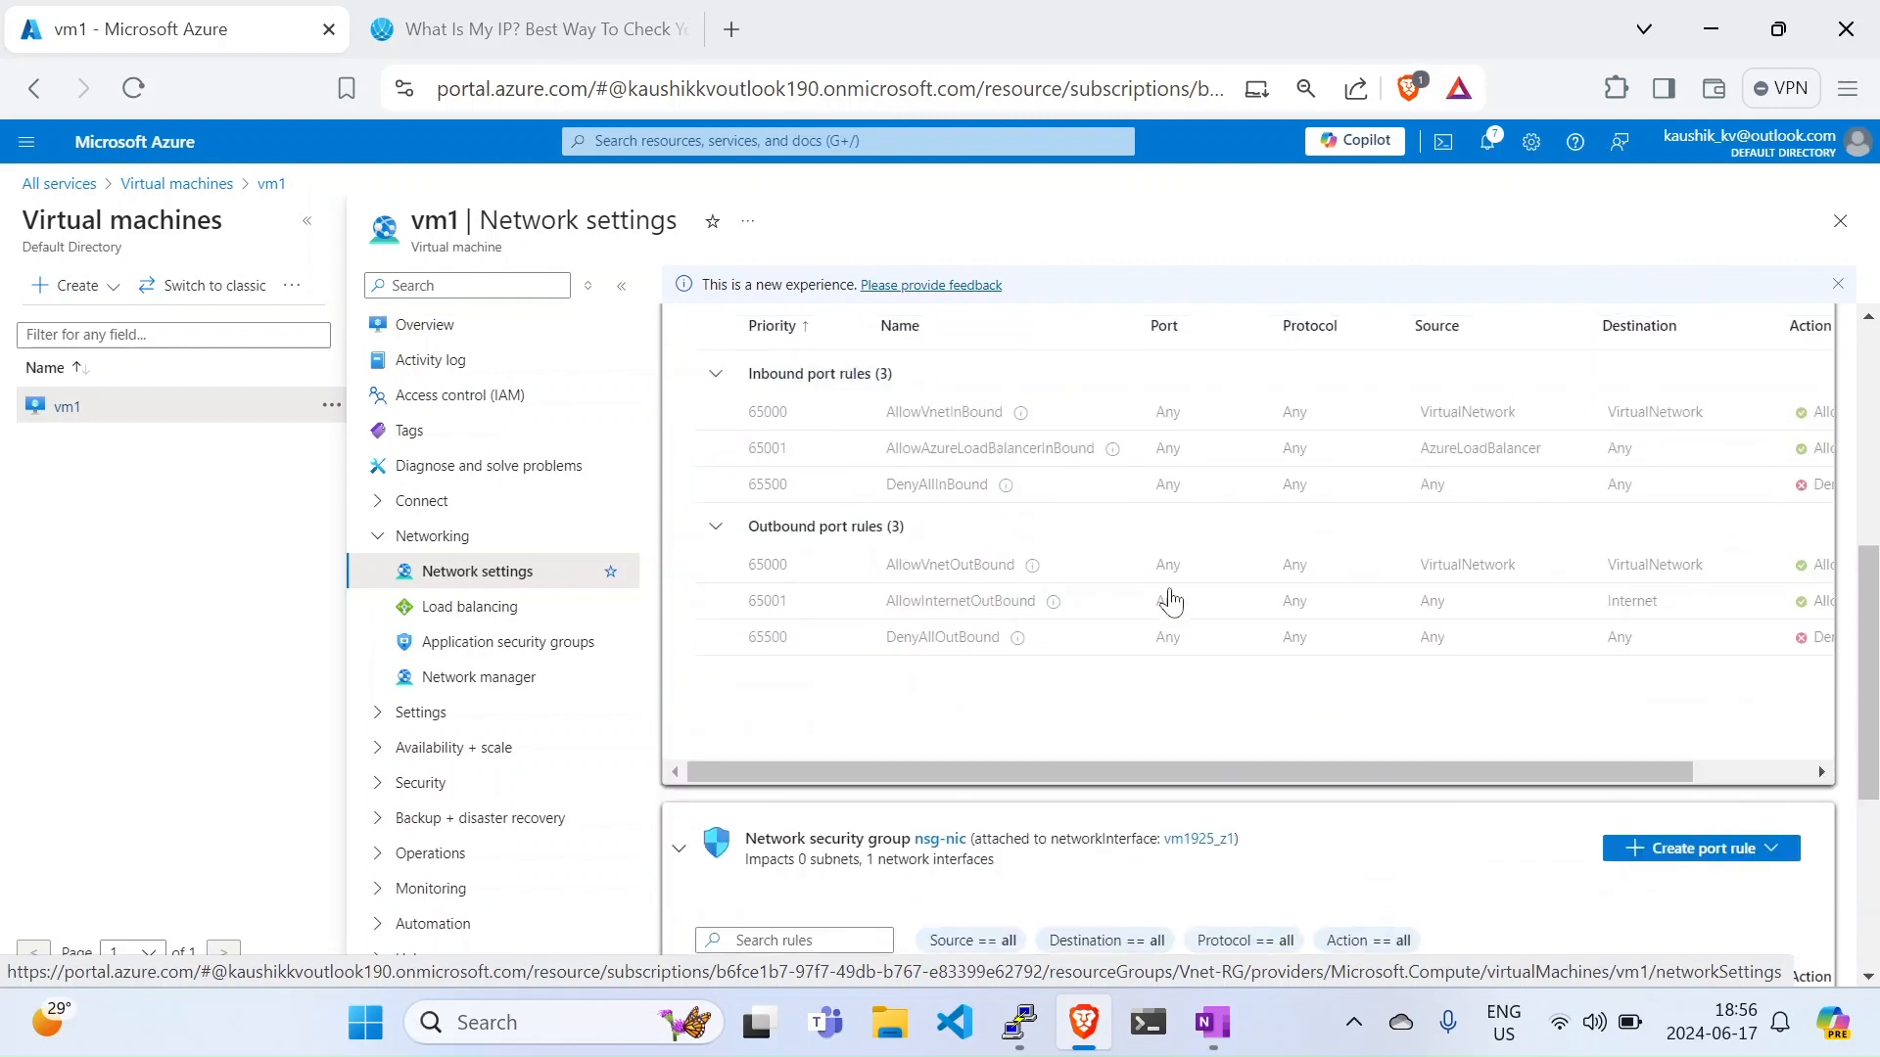
scroll(1097, 593, "up", 5)
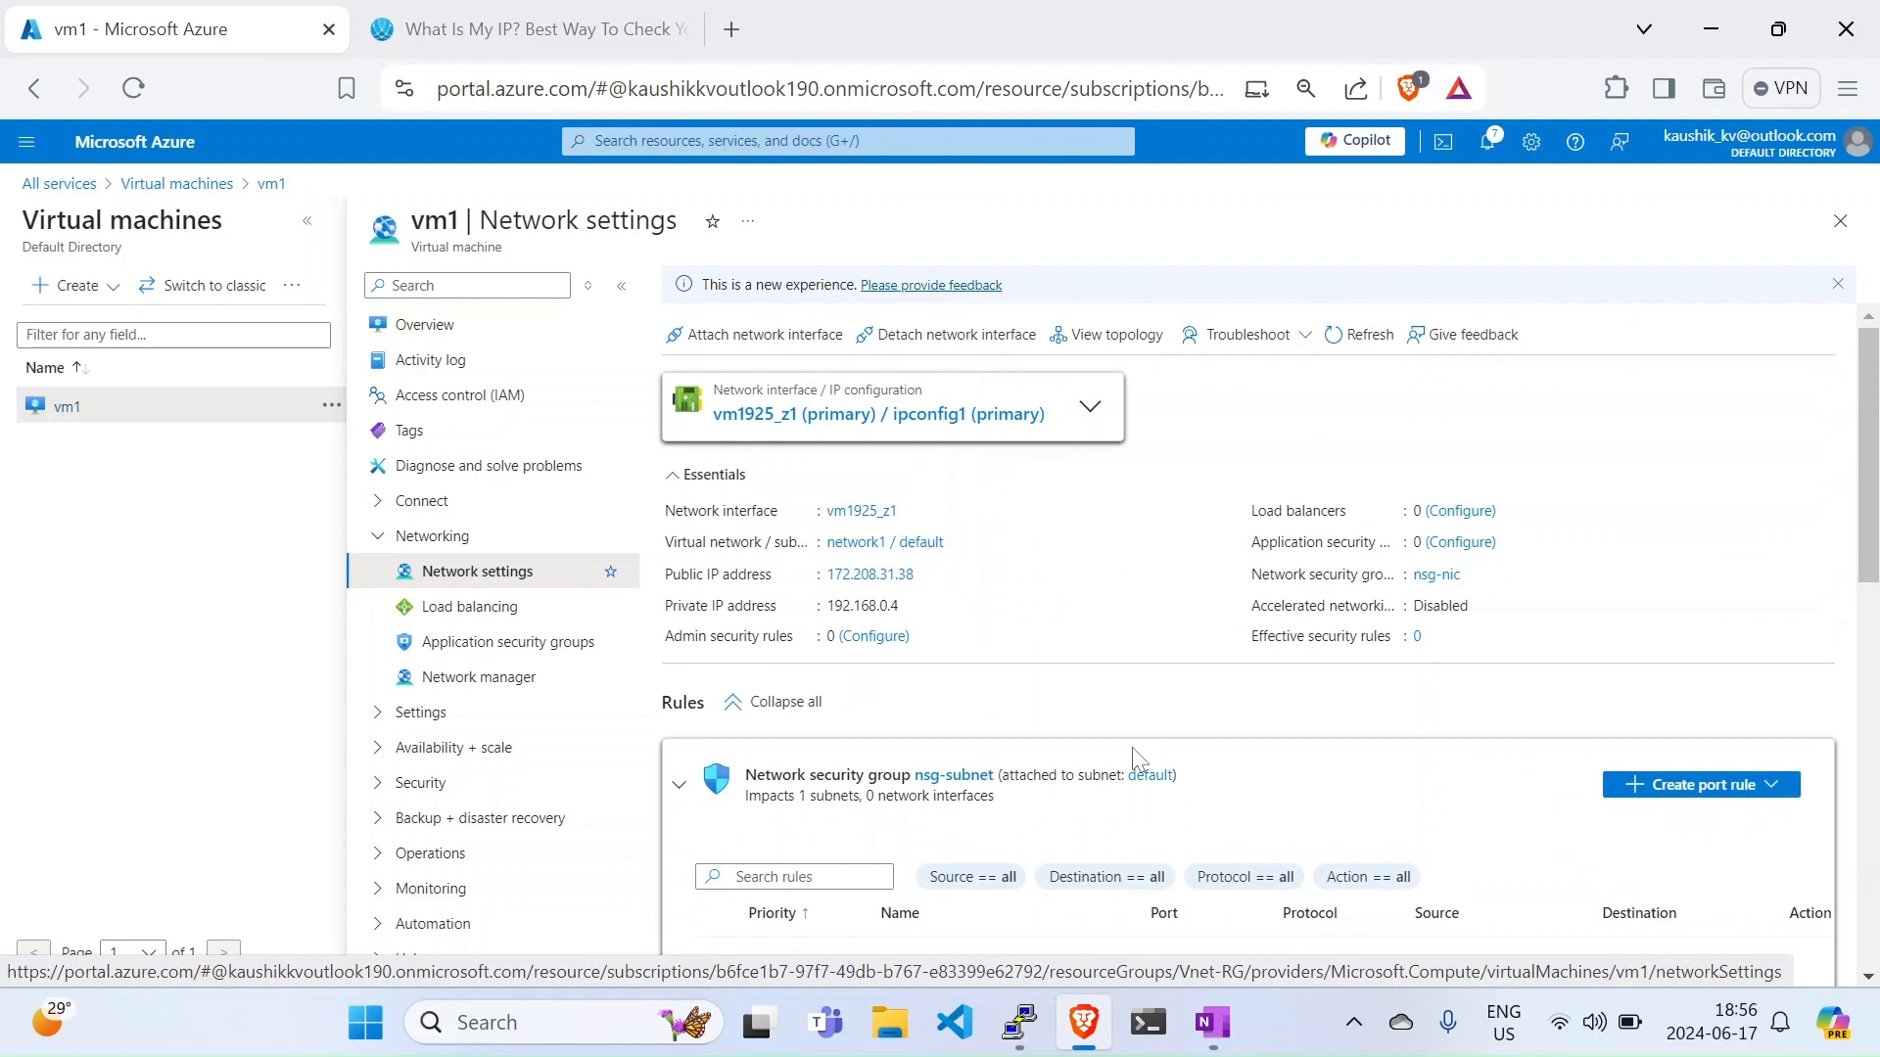
left_click(1302, 338)
left_click(1469, 475)
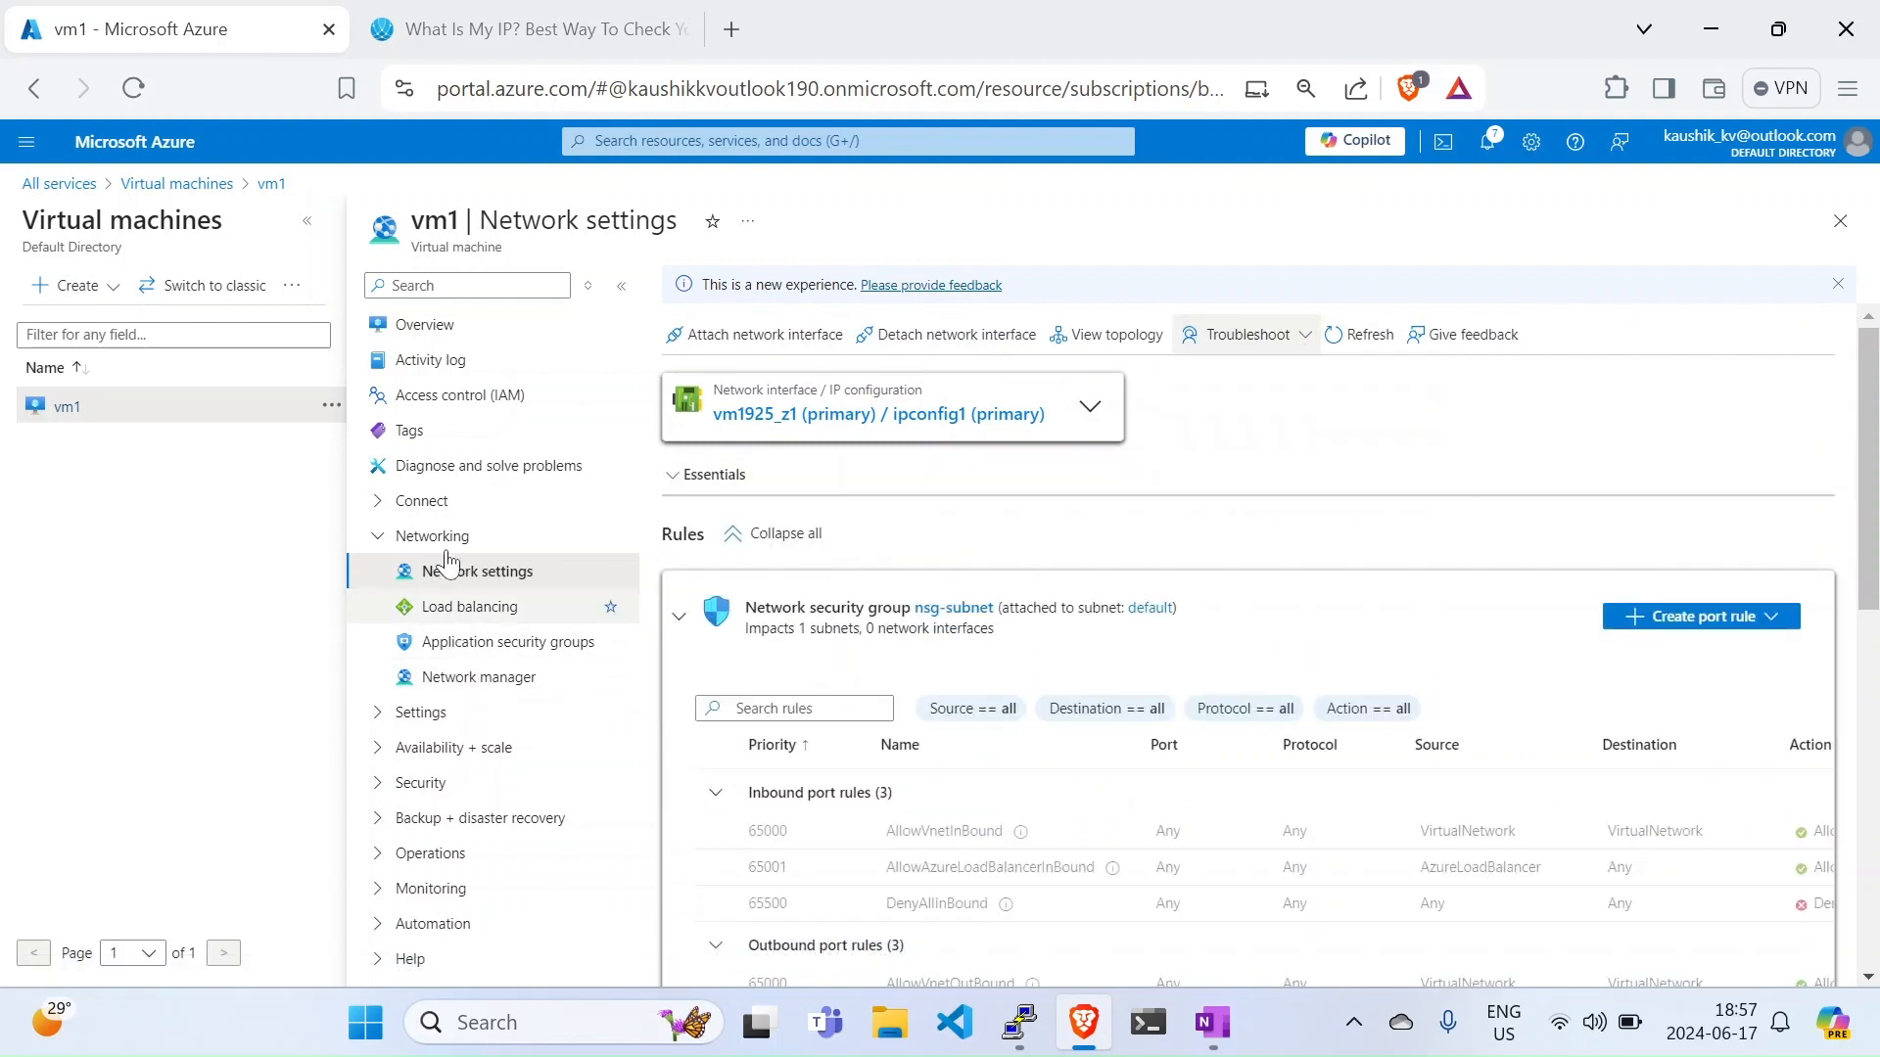
scroll(1028, 737, "down", 1)
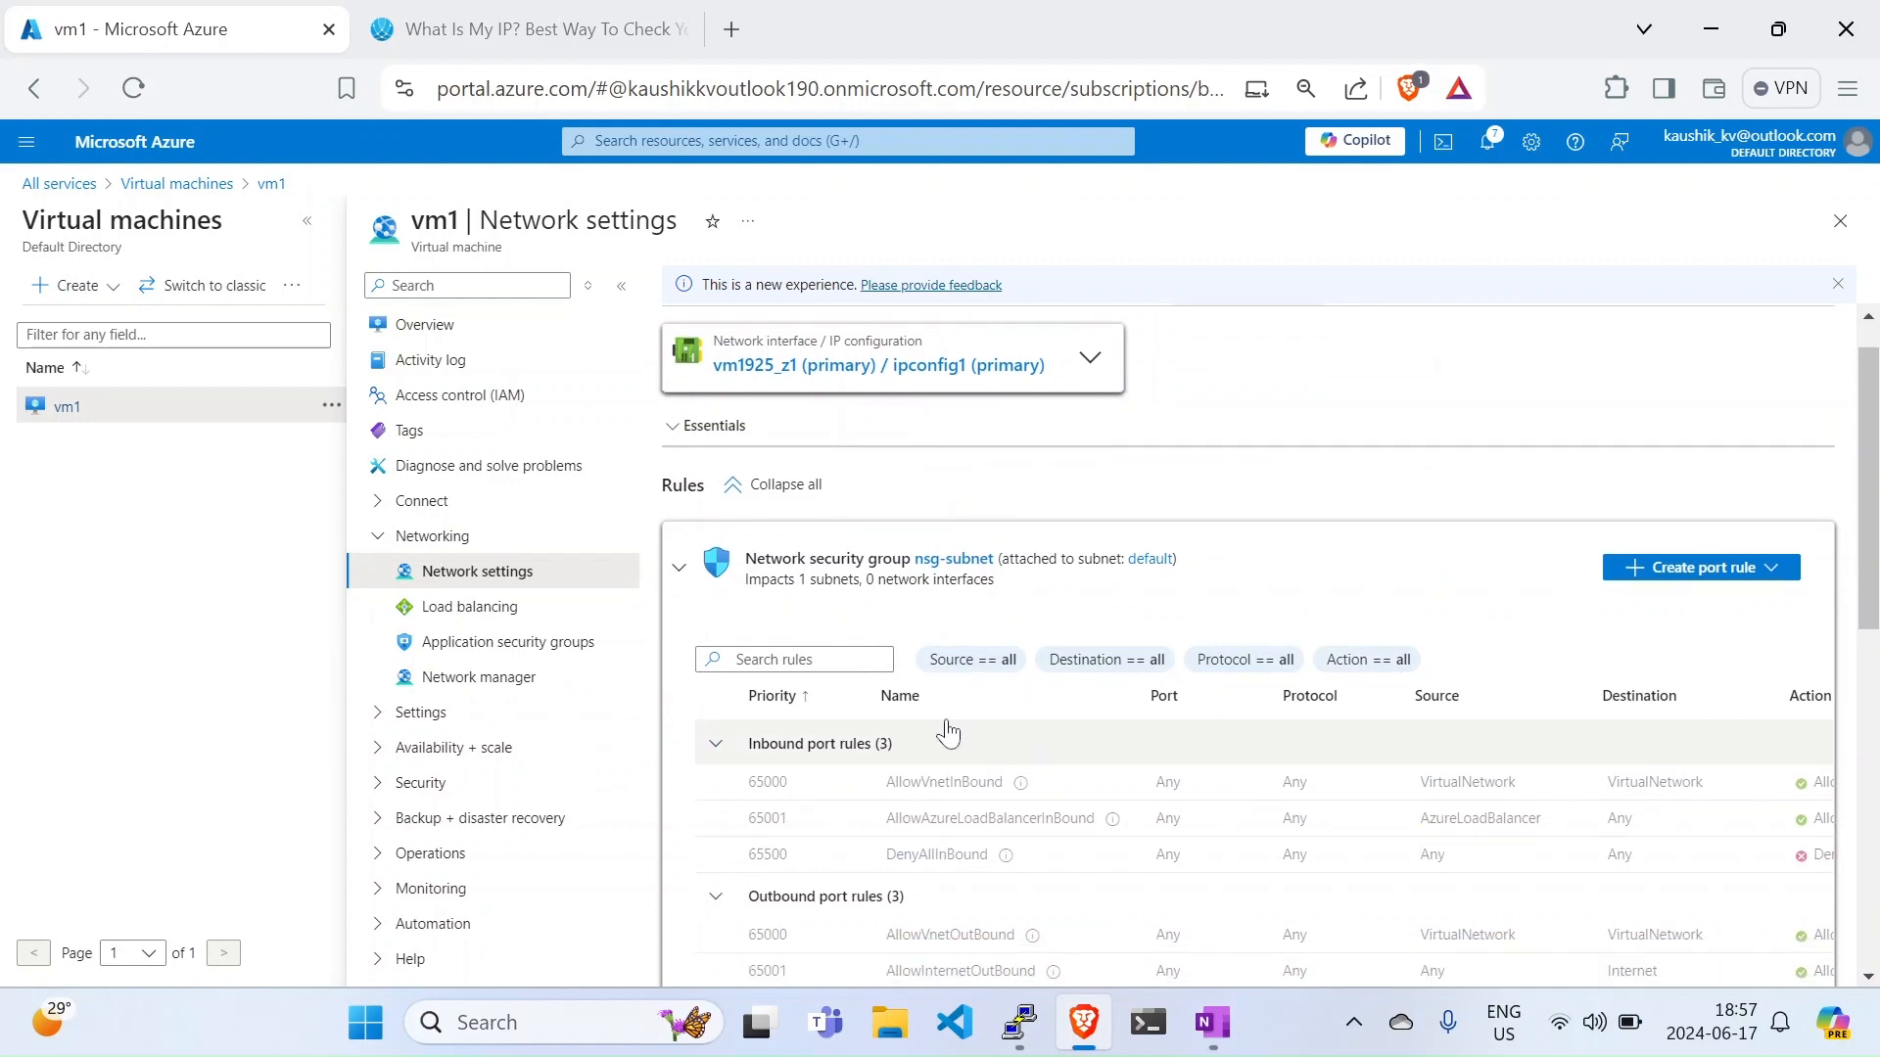
Step: Open Network Watcher's Effective security rules from the portal home and choose resource group Vnet-RG and virtual machine vm1
left_click(57, 185)
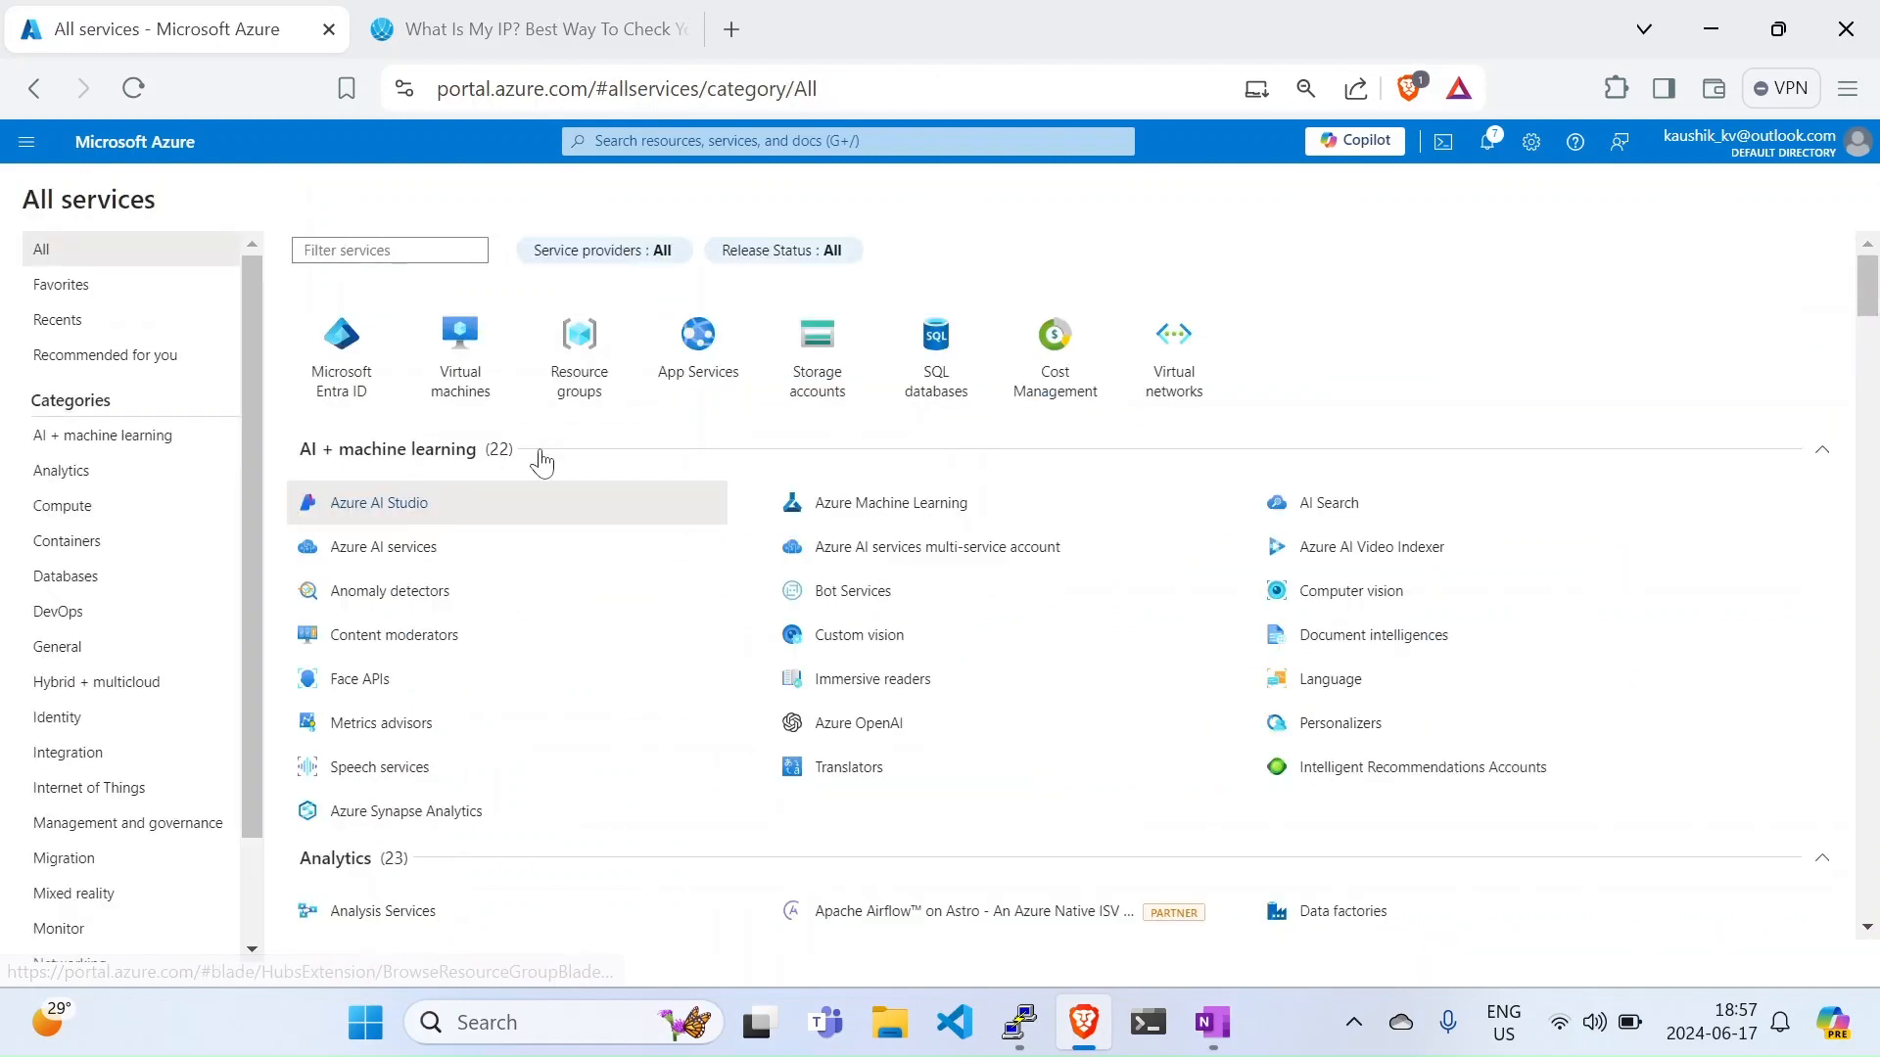
left_click(94, 147)
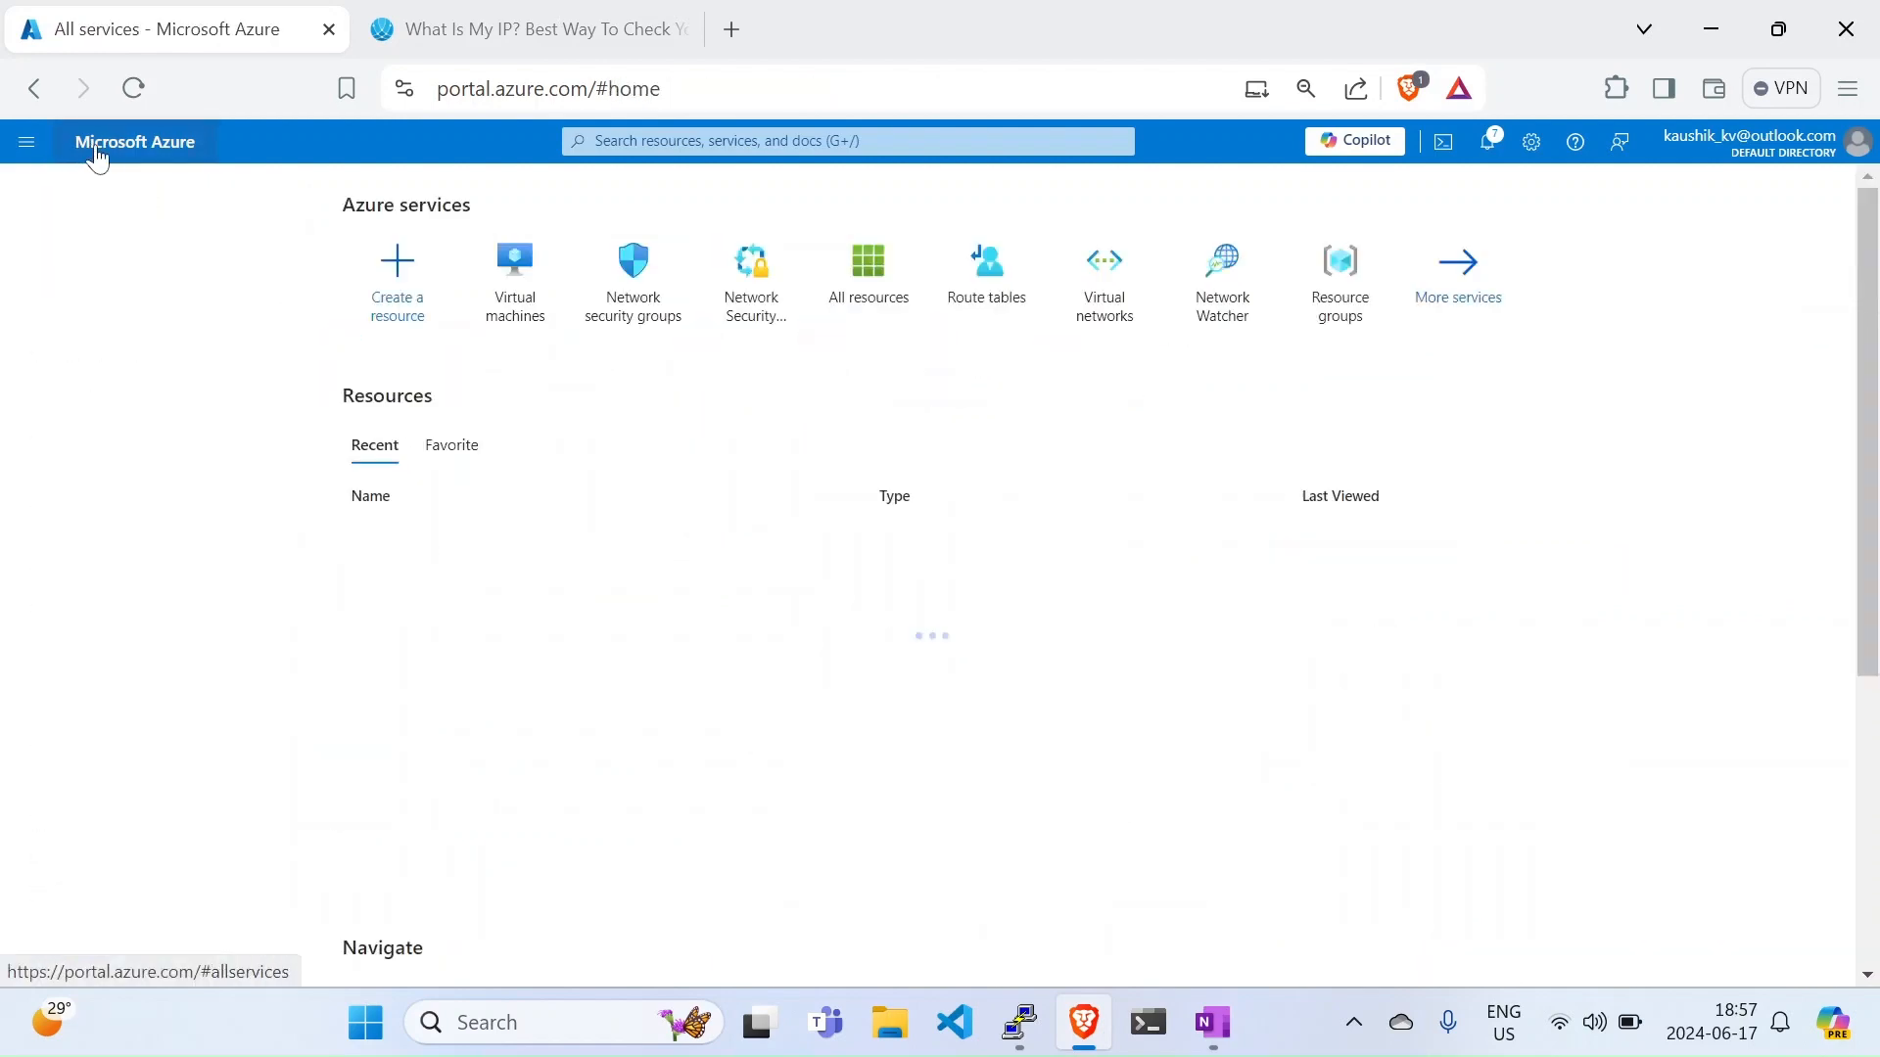
left_click(1217, 294)
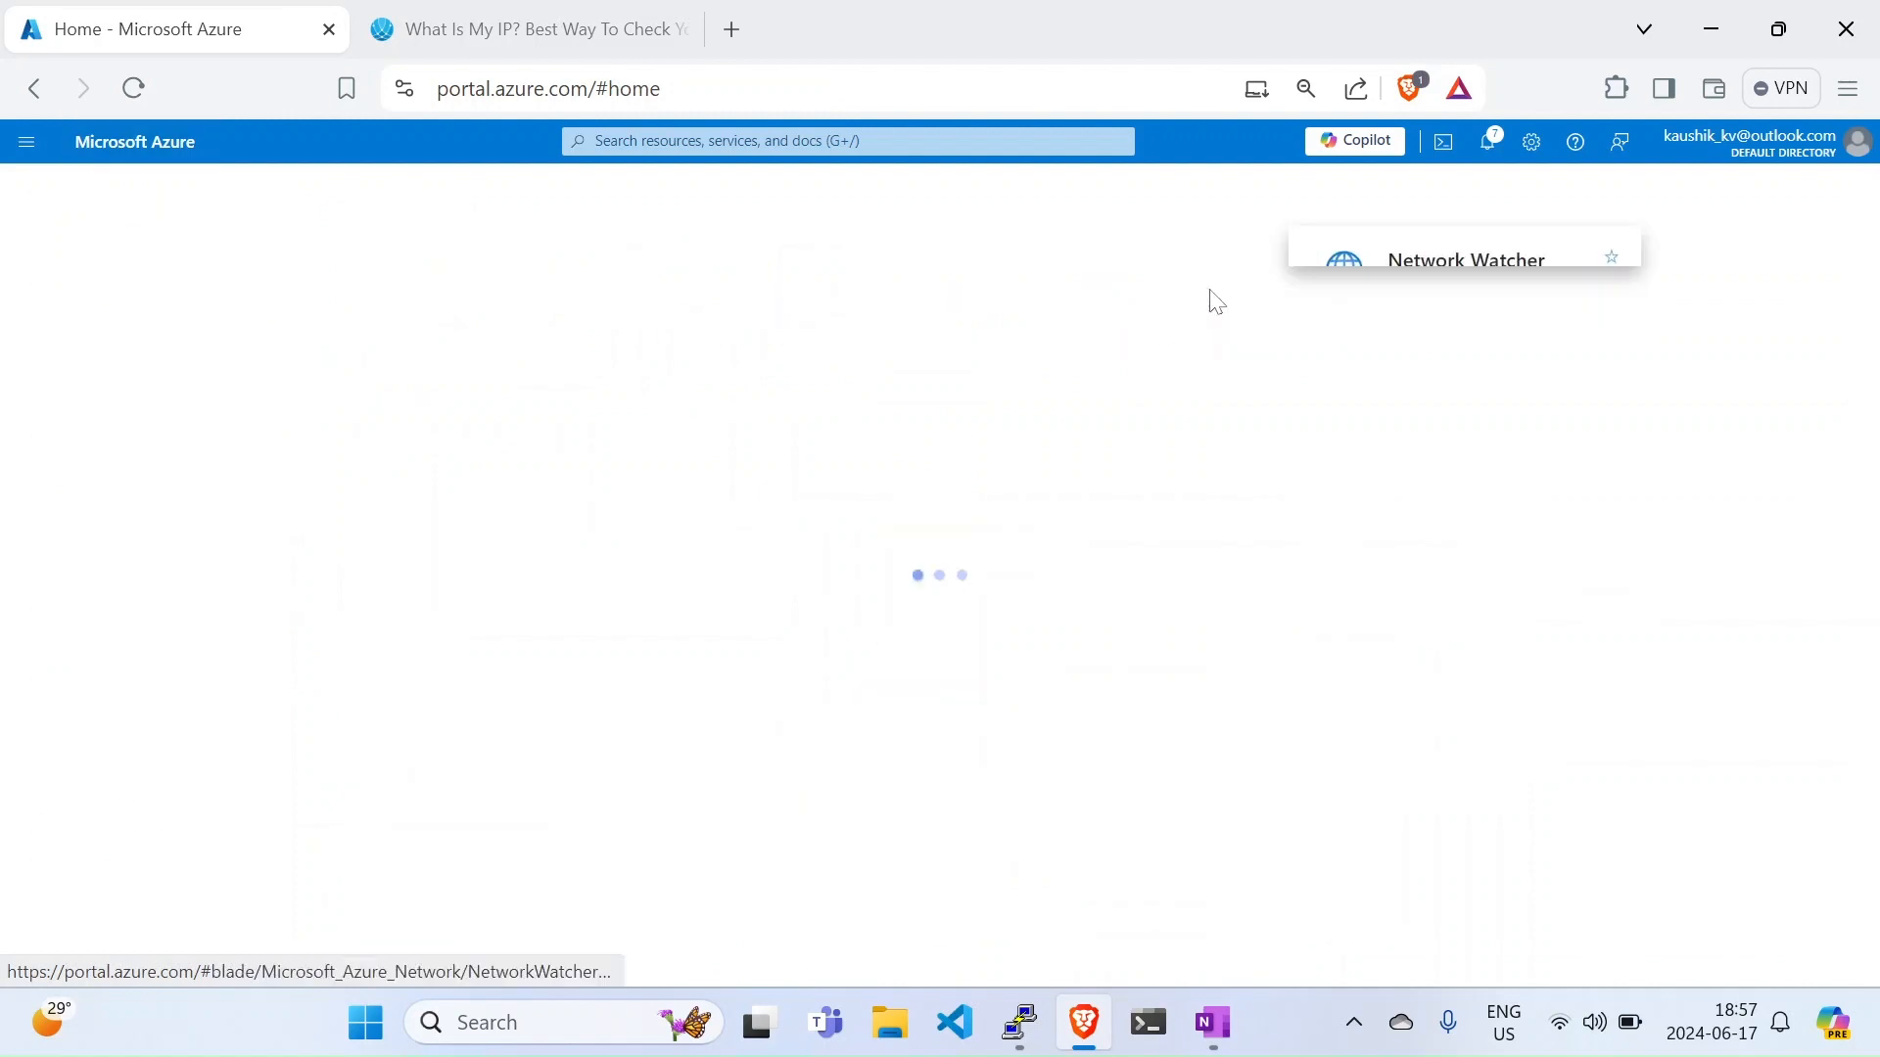
left_click(79, 431)
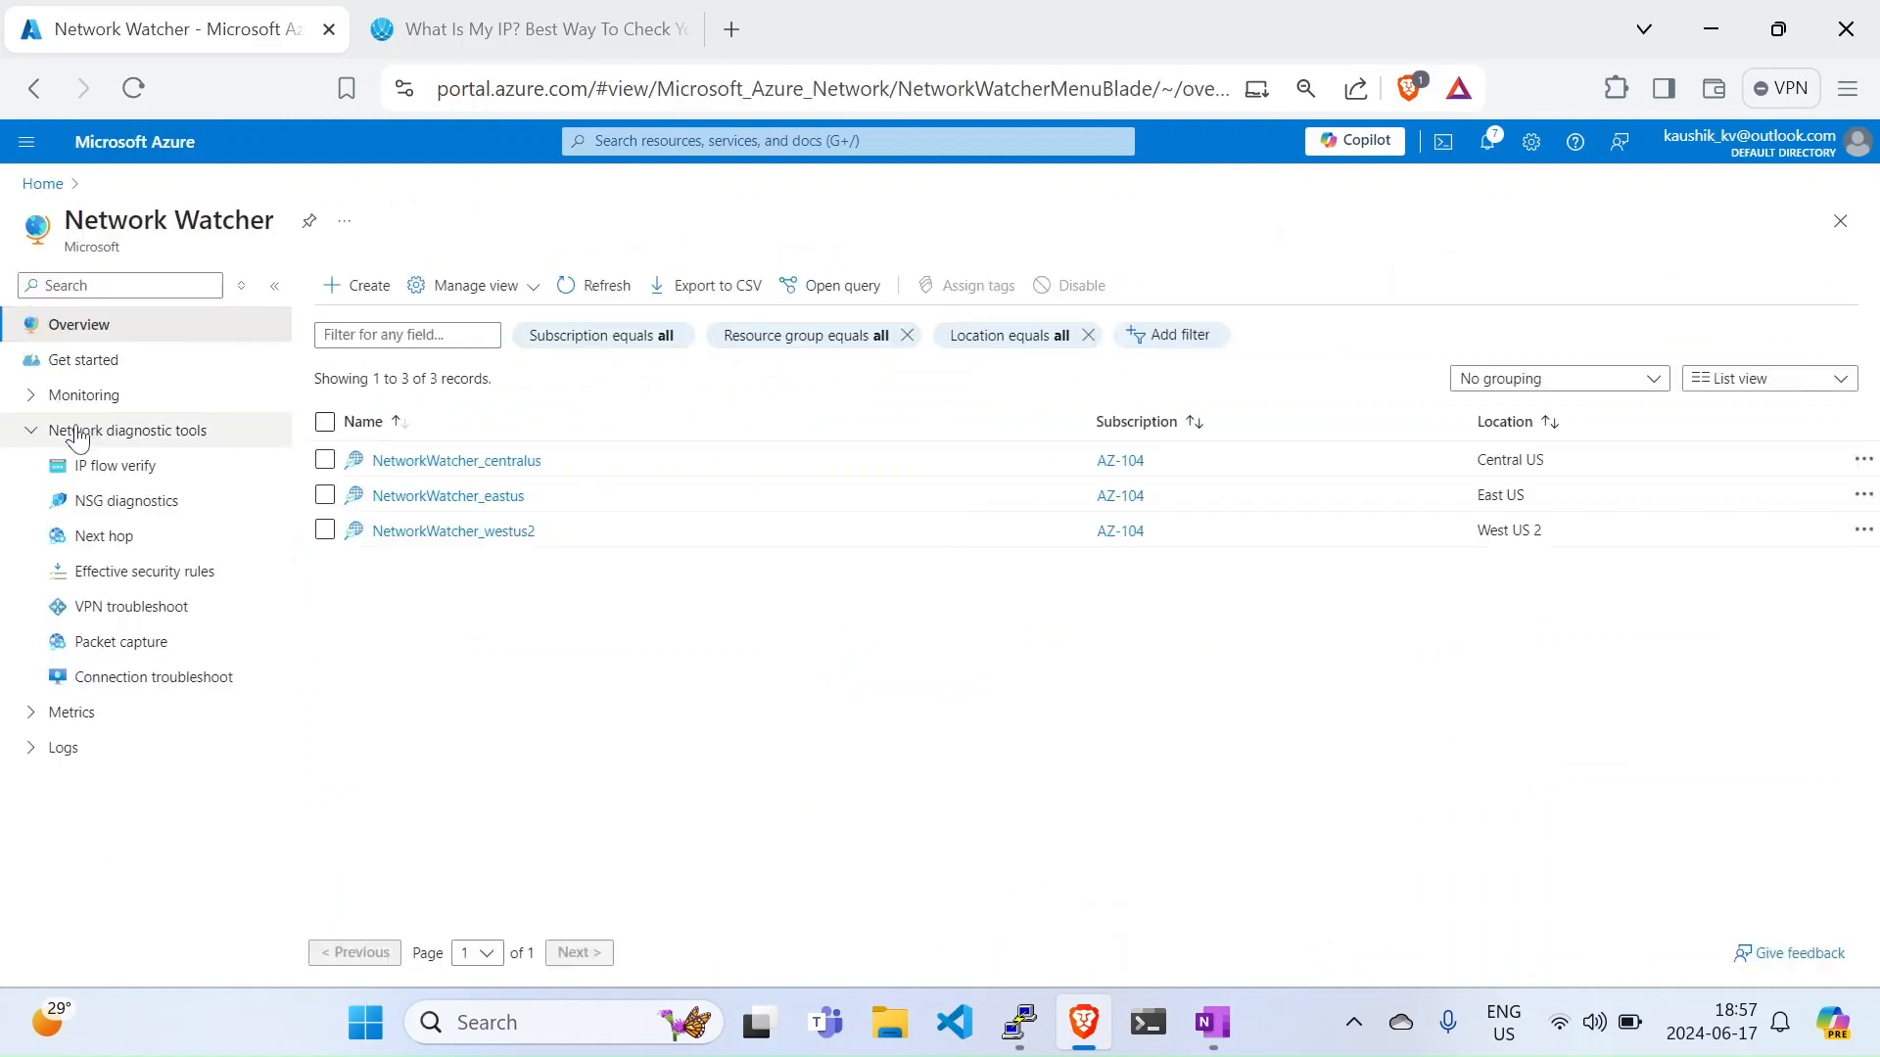
left_click(116, 574)
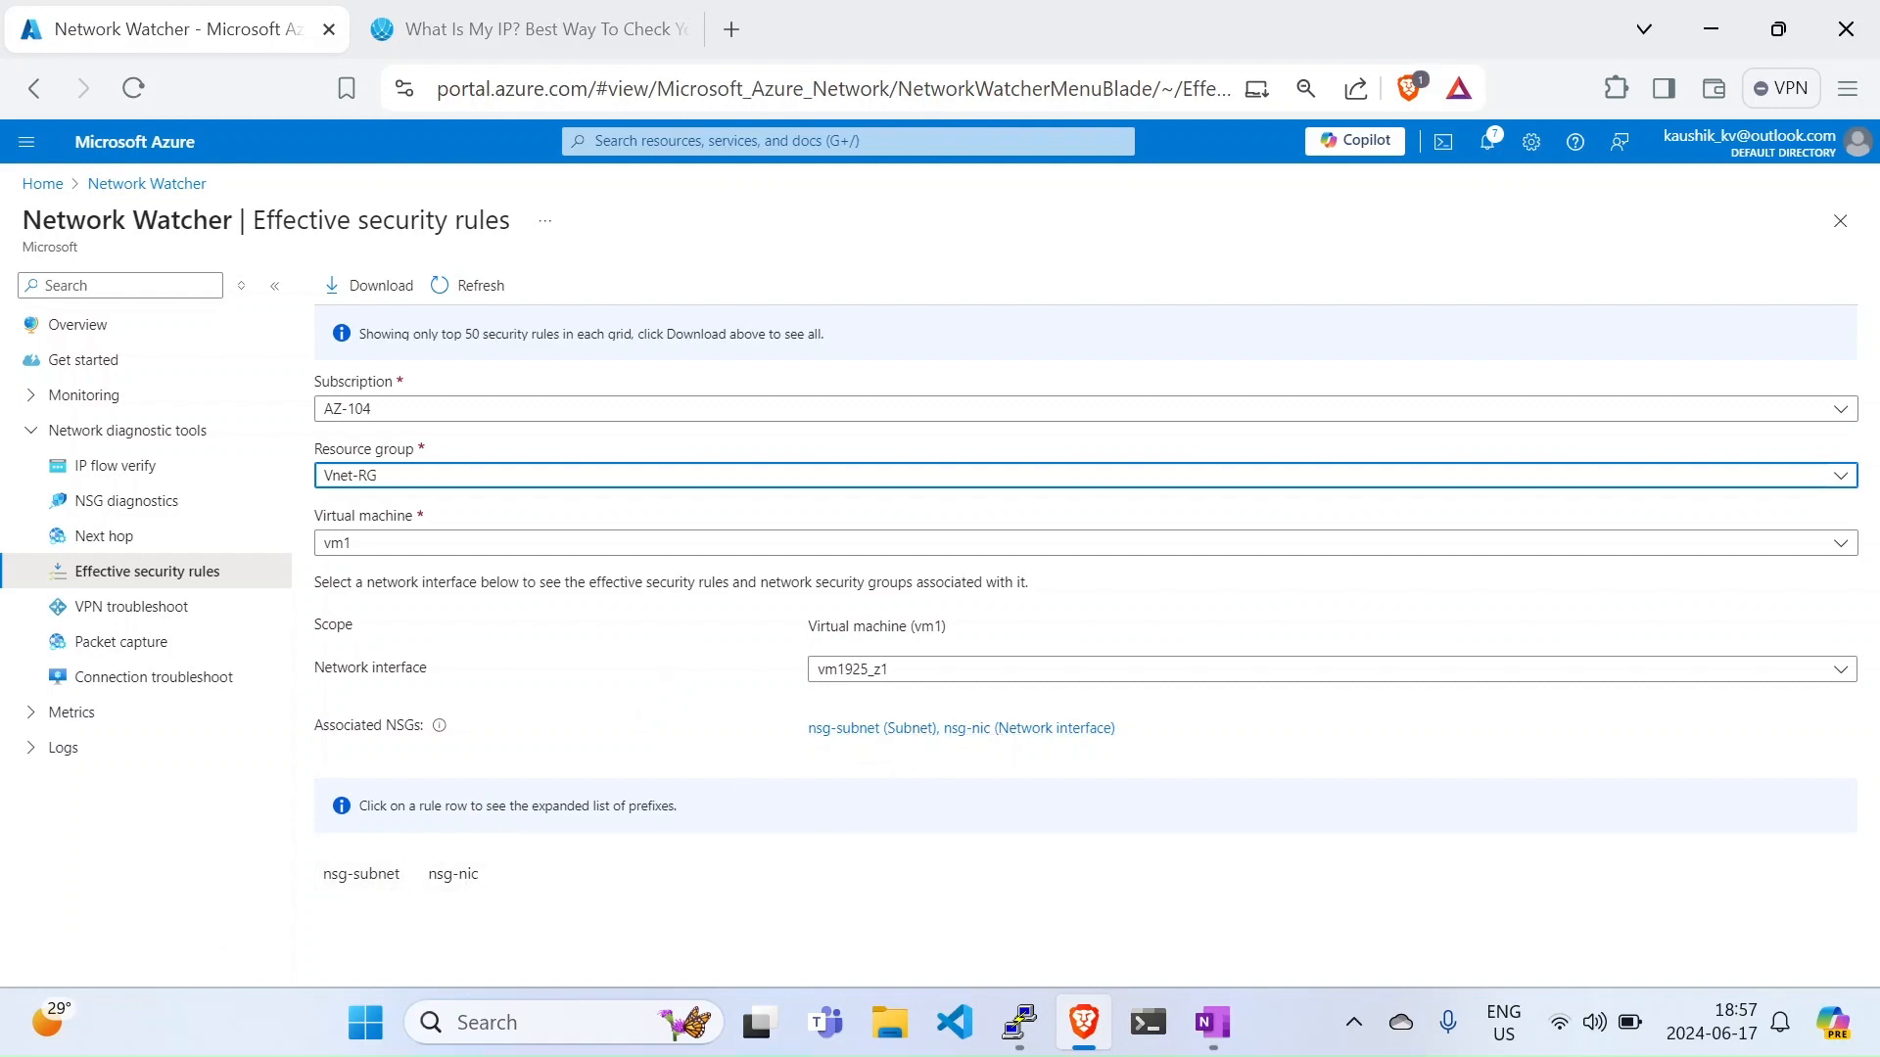
Step: Examine vm1's effective inbound and outbound security rules for nsg-subnet and nsg-nic
left_click(396, 871)
scroll(525, 874, "down", 3)
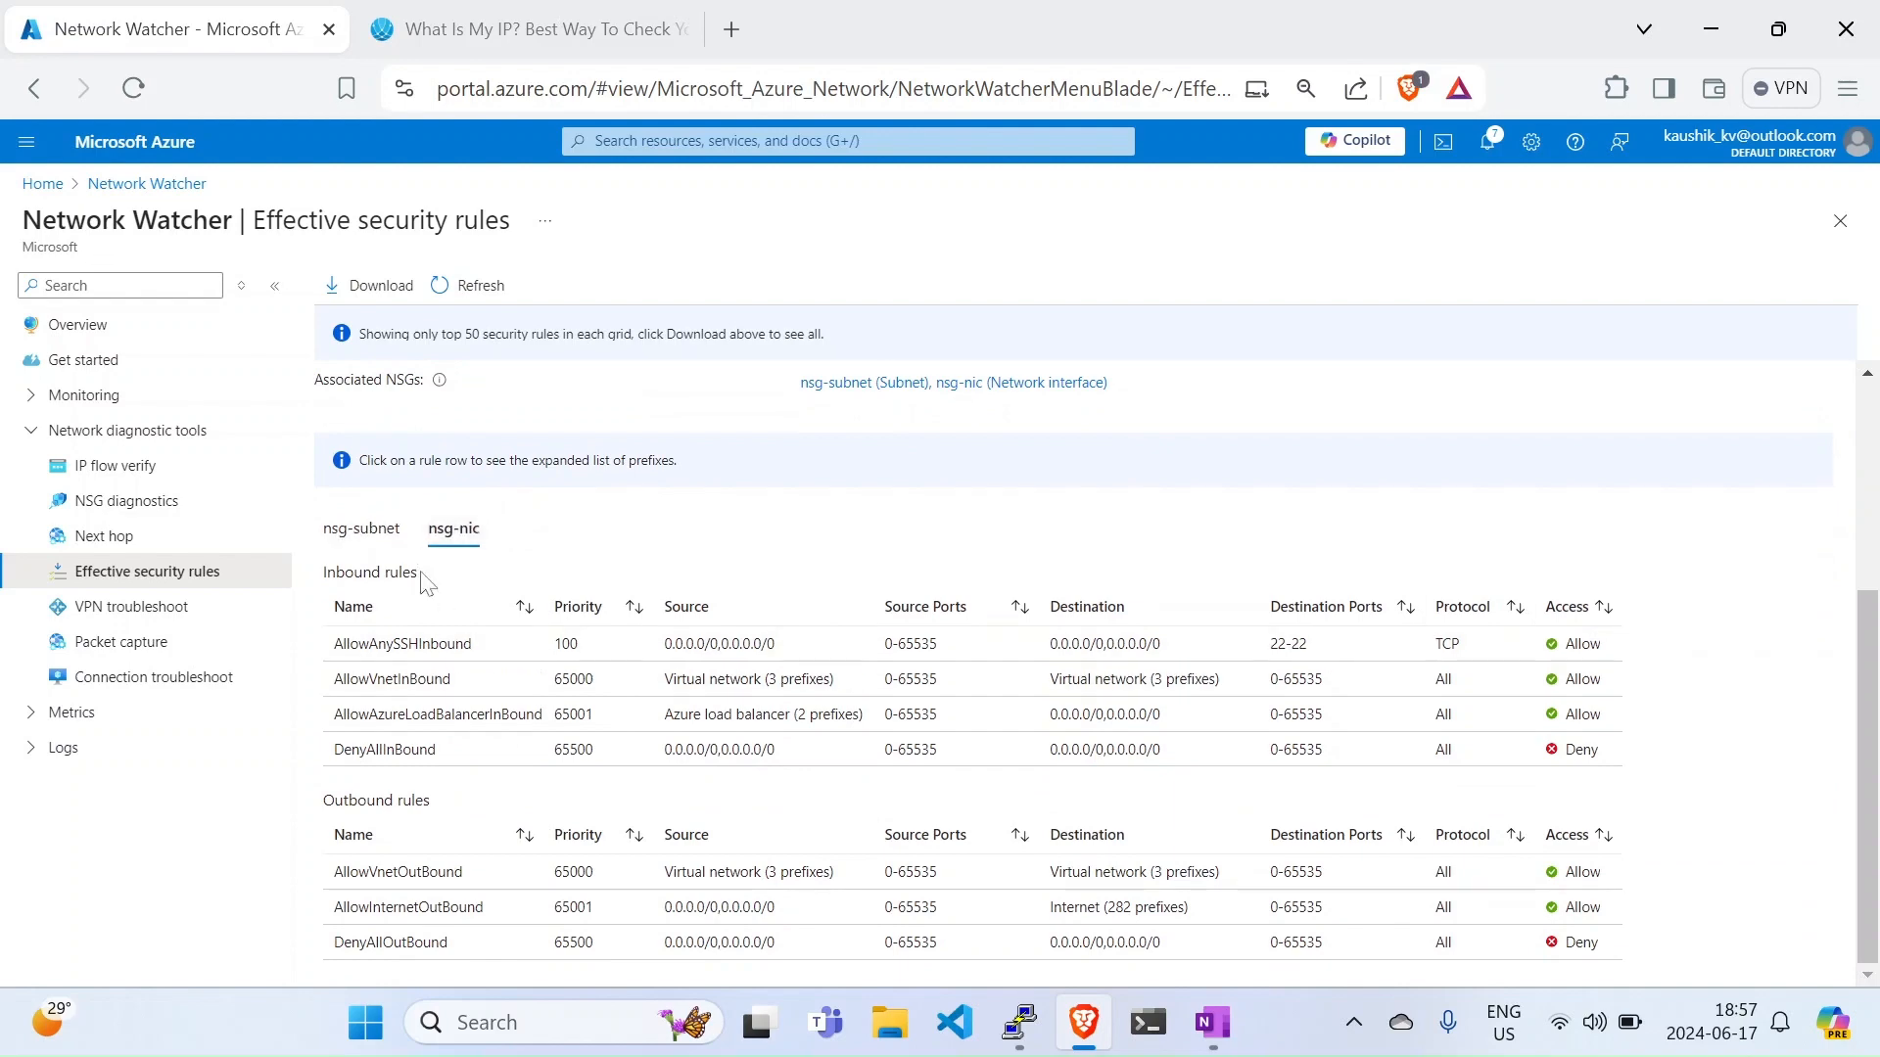
left_click(460, 536)
scroll(583, 575, "up", 3)
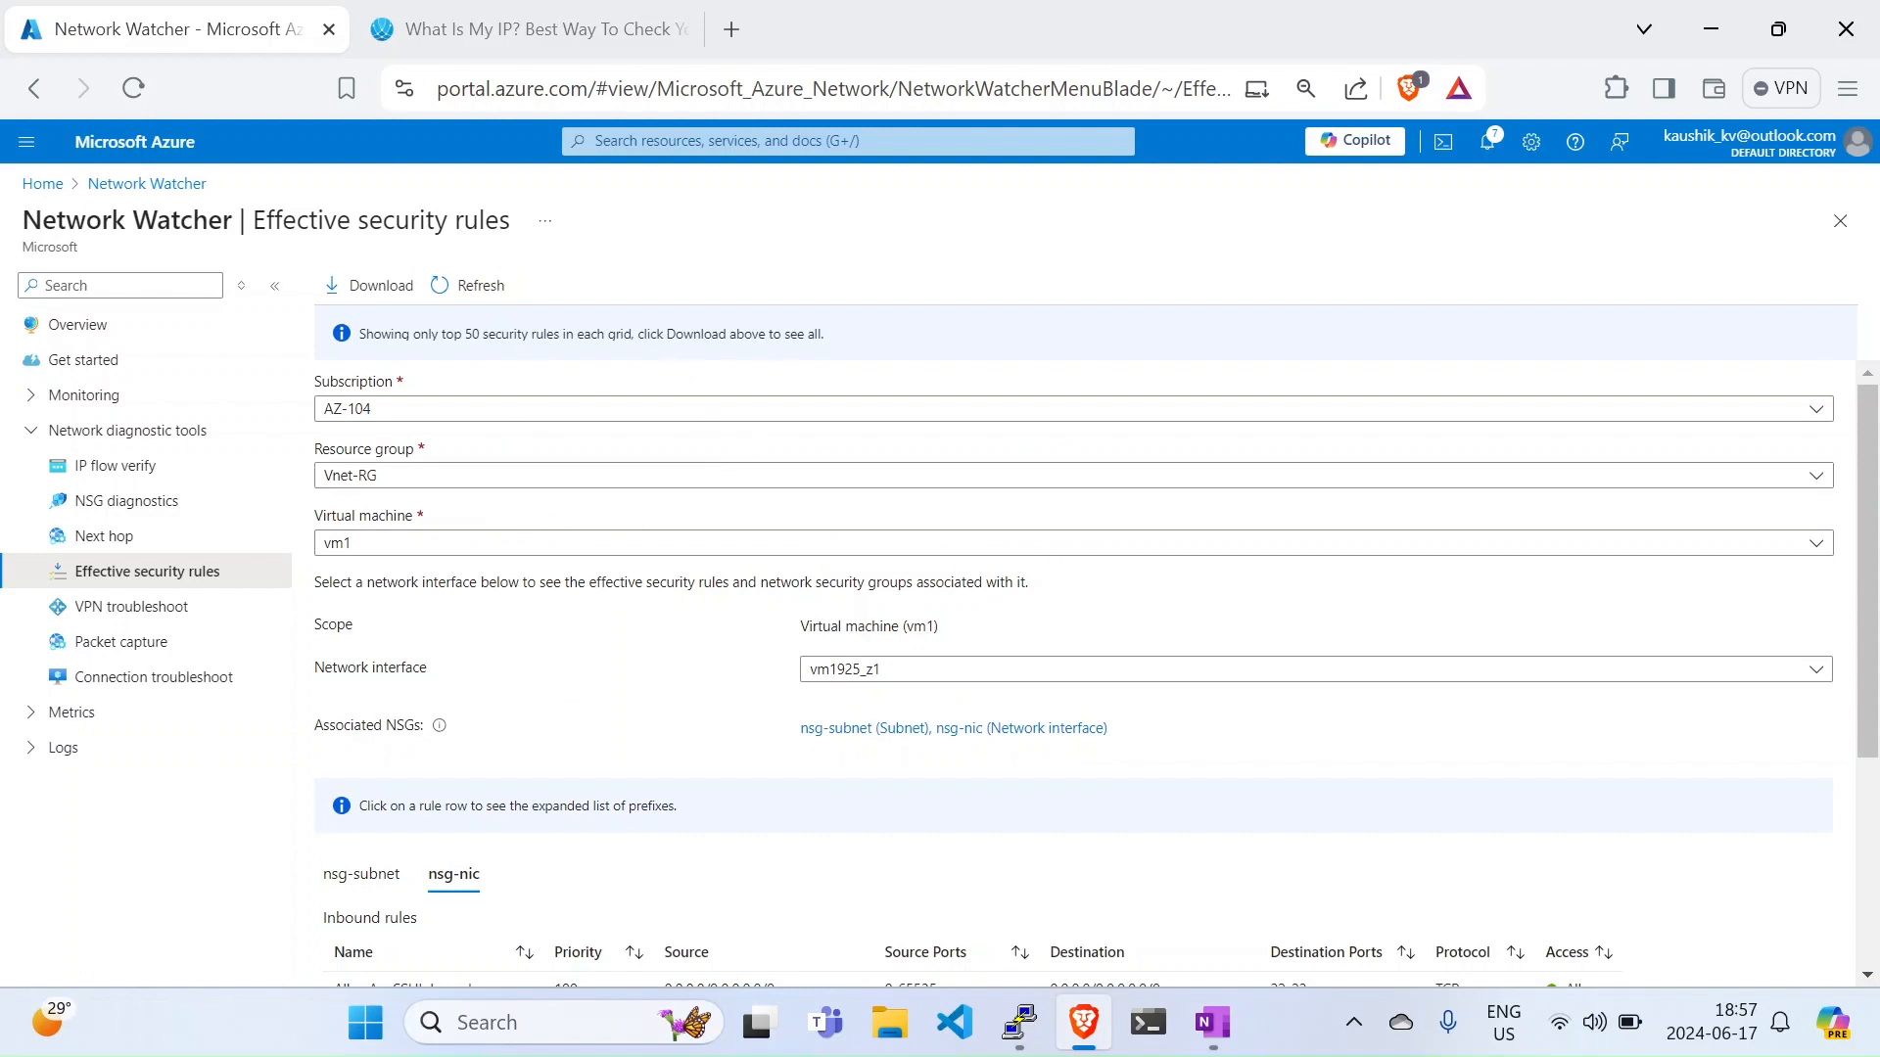
left_click_drag(744, 334, 921, 343)
left_click(729, 257)
scroll(468, 671, "down", 1)
scroll(468, 671, "down", 2)
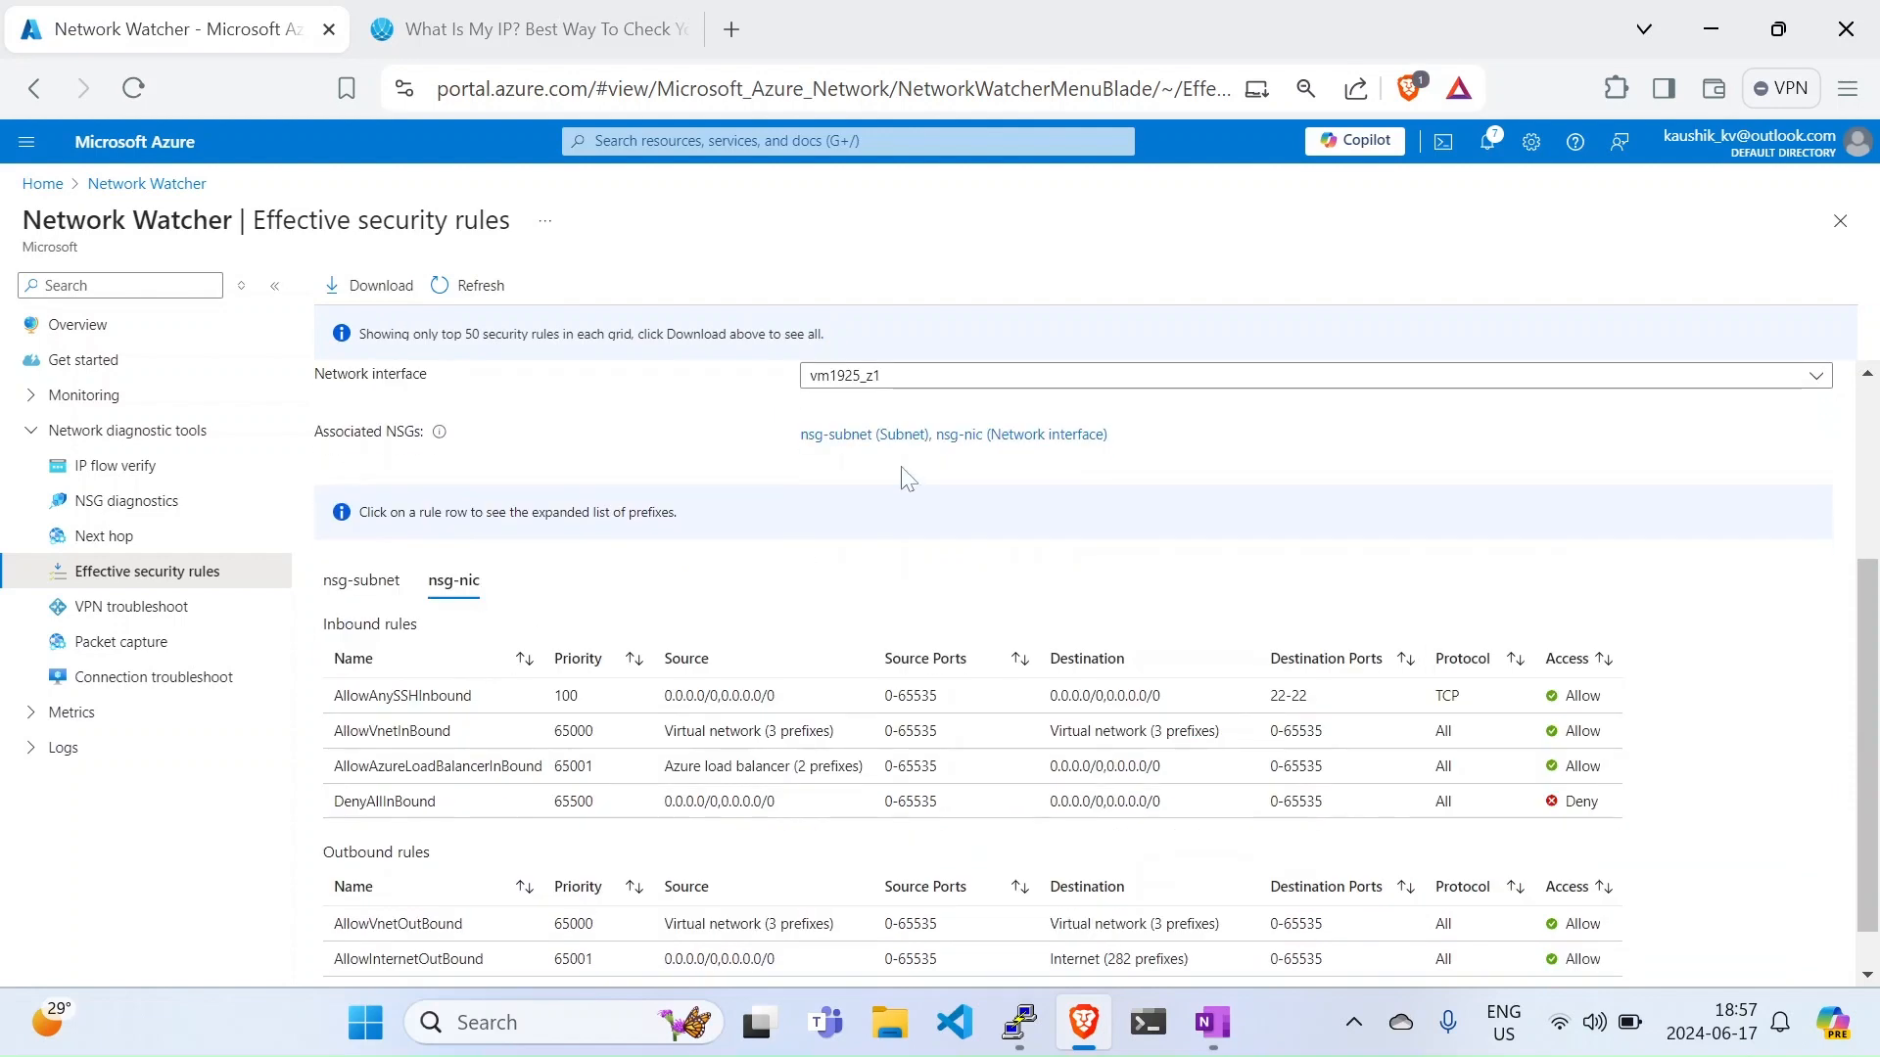
scroll(745, 509, "down", 1)
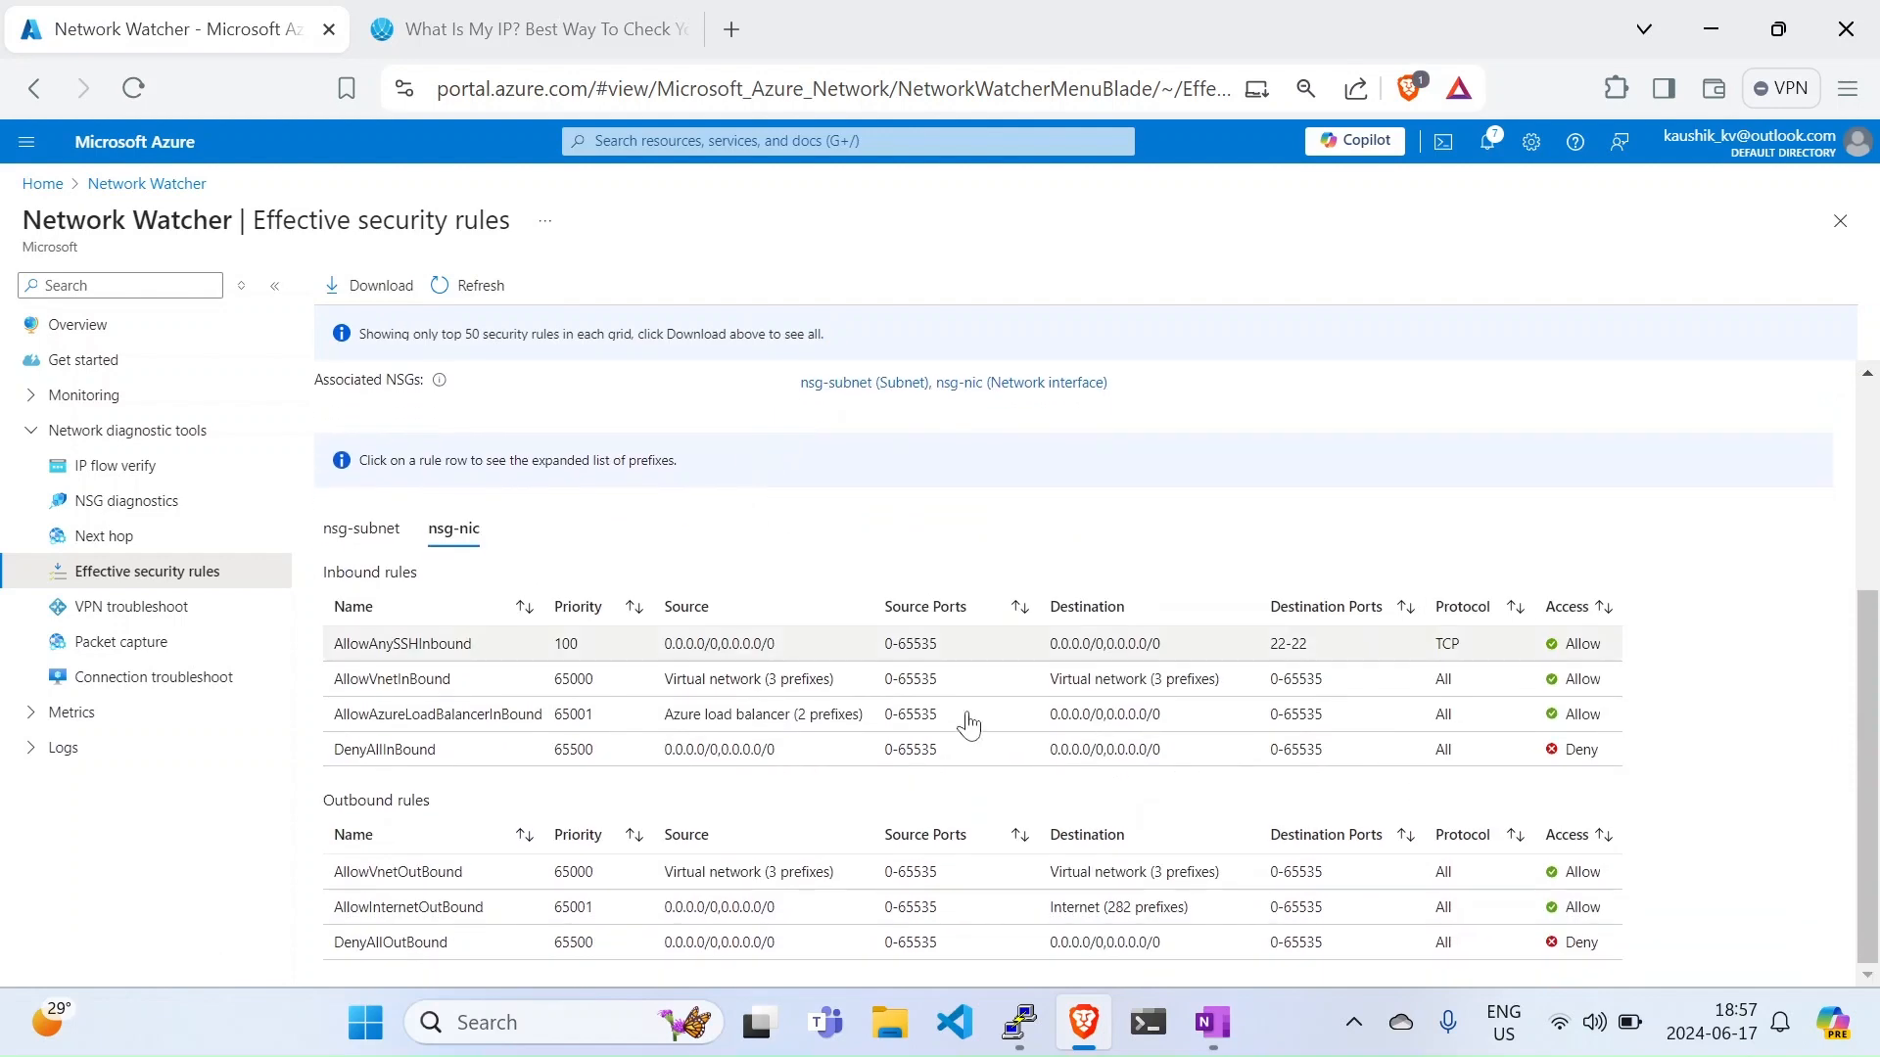
Step: Examine the priority, destination and destination ports of nsg-subnet's AllowAnySSHInbound rule, and compare it with the nsg-nic rules
left_click(361, 533)
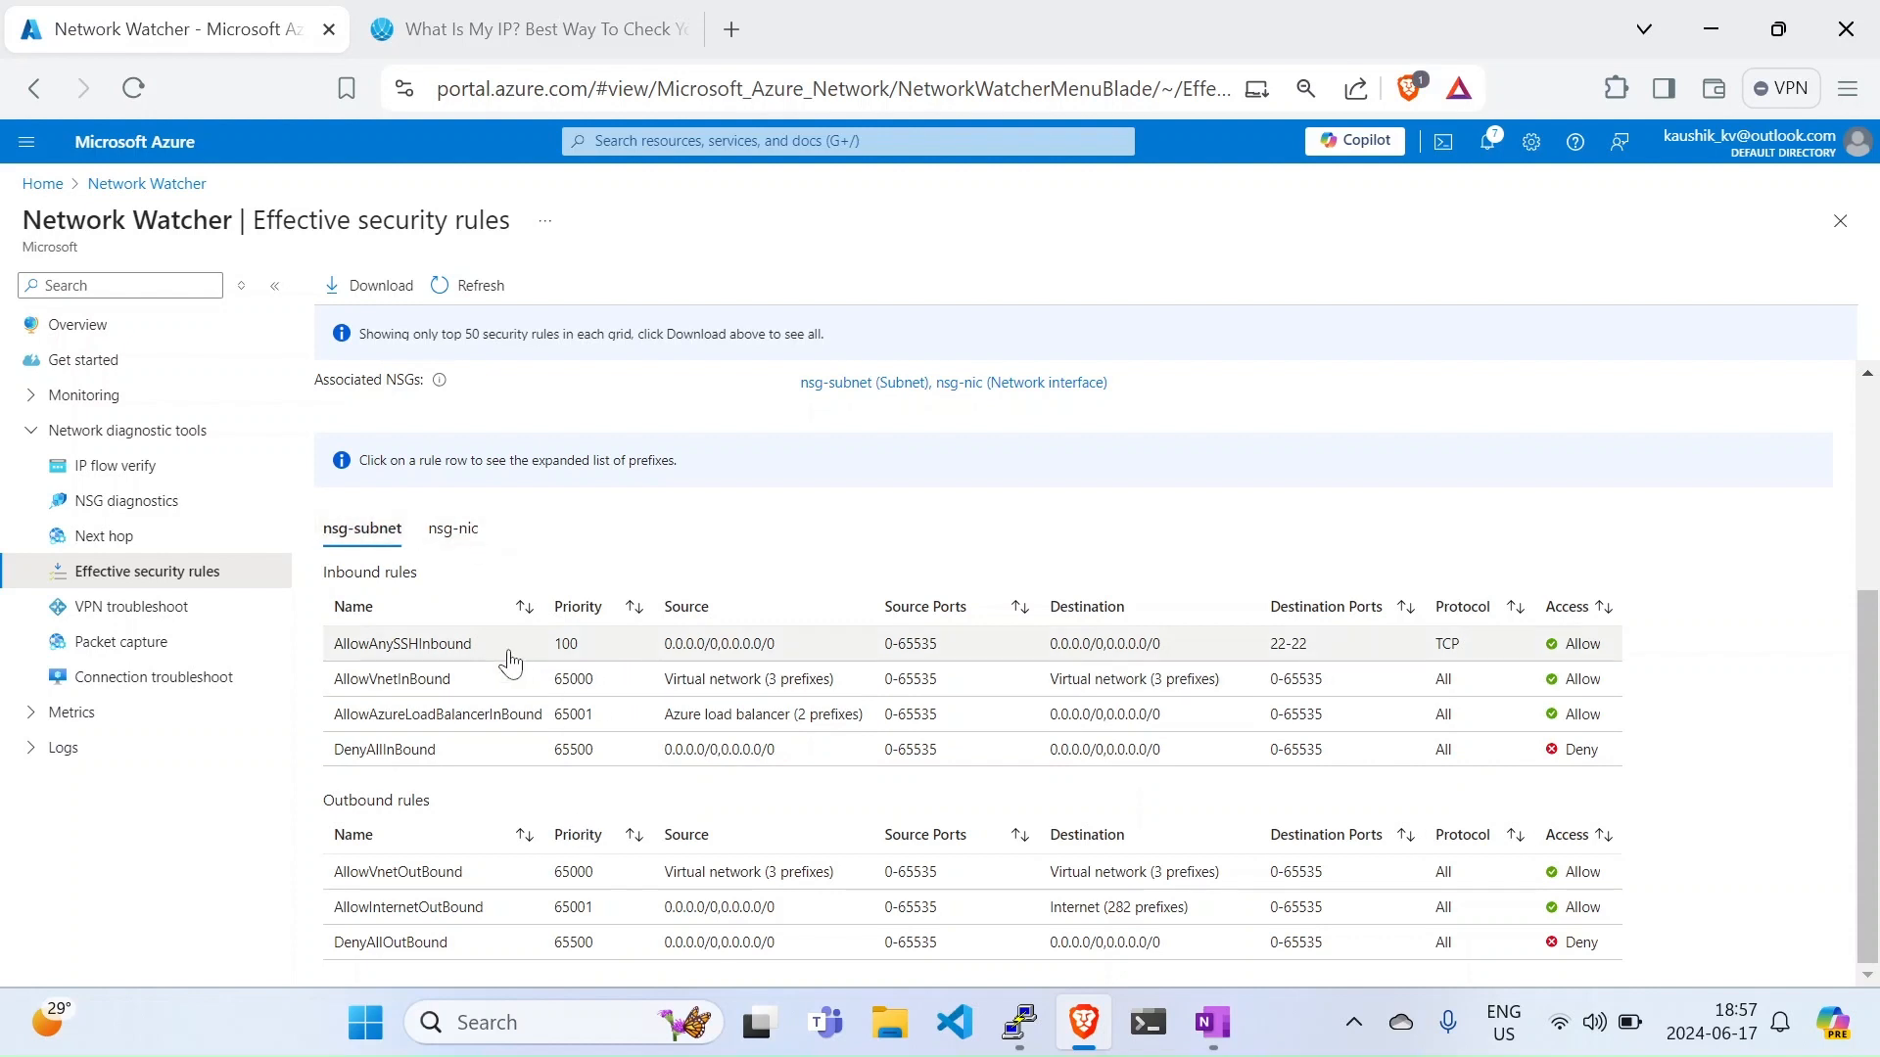
double_click(564, 643)
left_click(1050, 652)
left_click_drag(1050, 652, 1109, 656)
left_click_drag(1270, 652, 1325, 654)
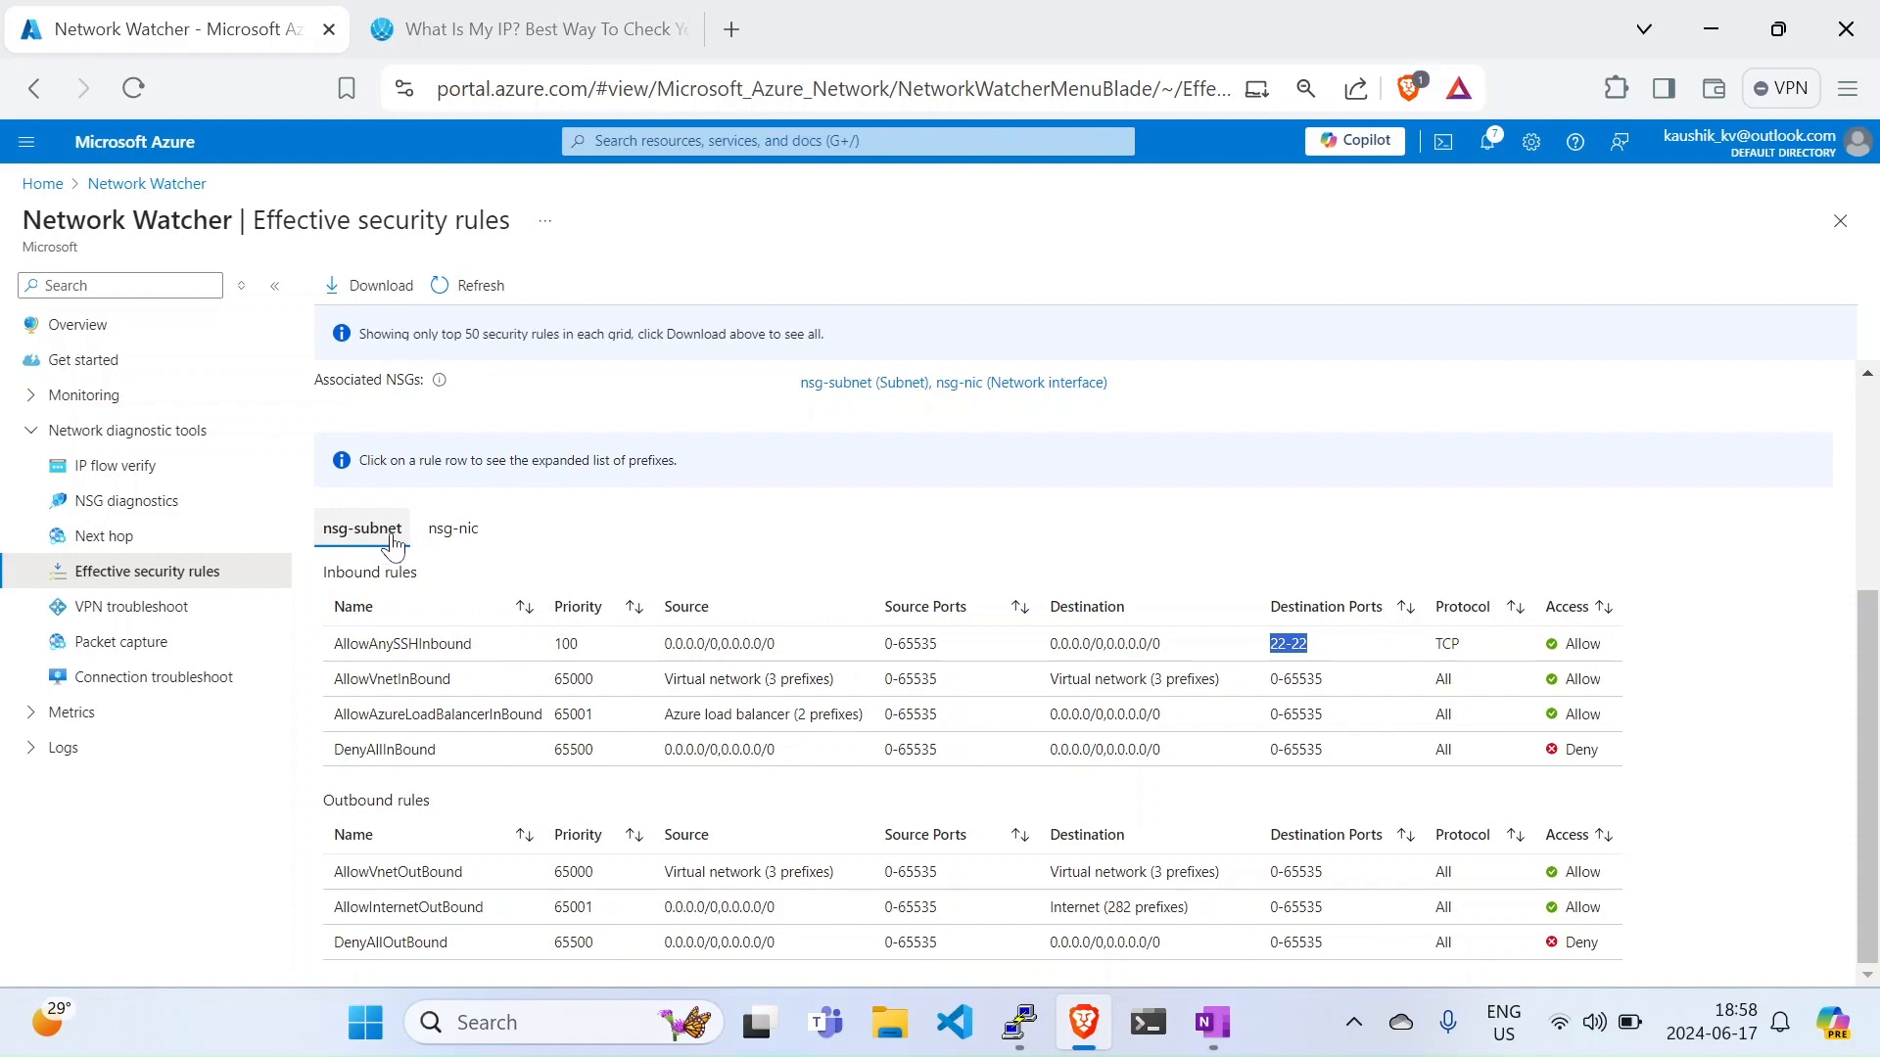
left_click(453, 529)
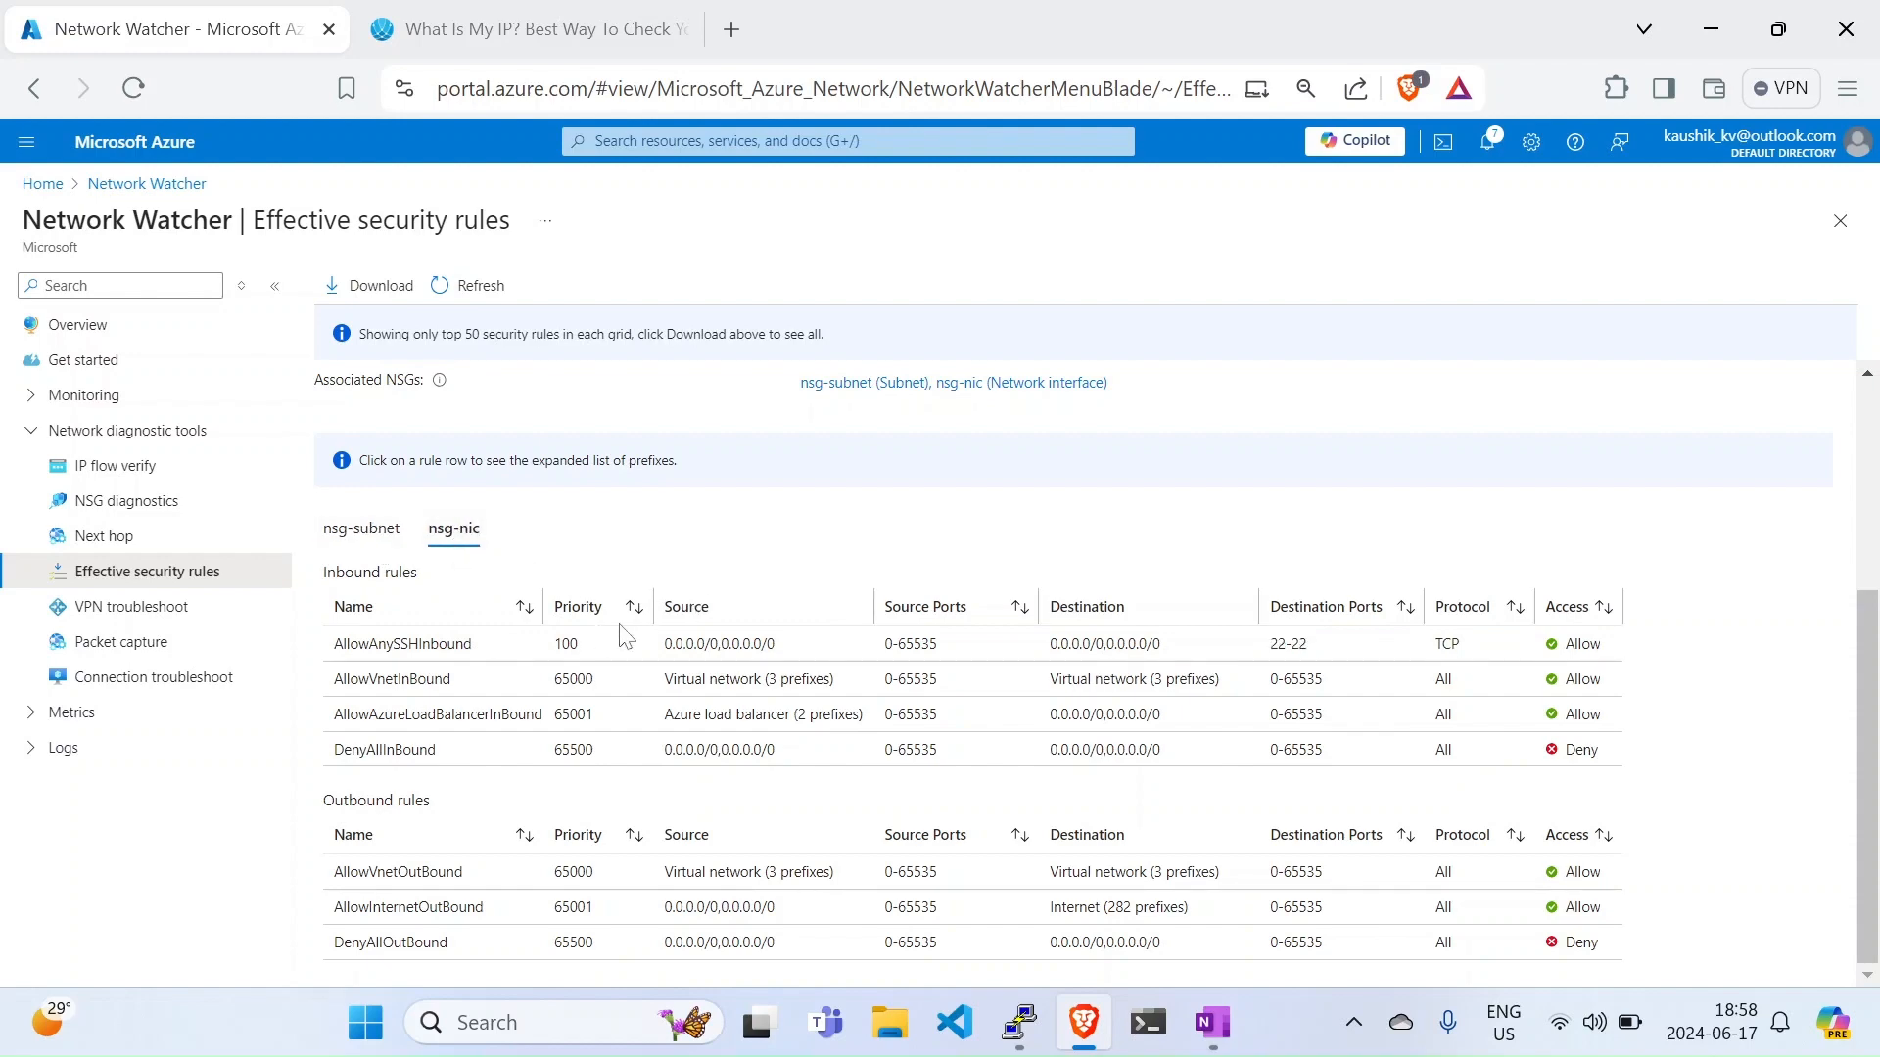
Step: Check the open PuTTY session on vm1, and highlight the AllowAnySSHInbound rule in nsg-subnet's effective rules
left_click(1020, 1035)
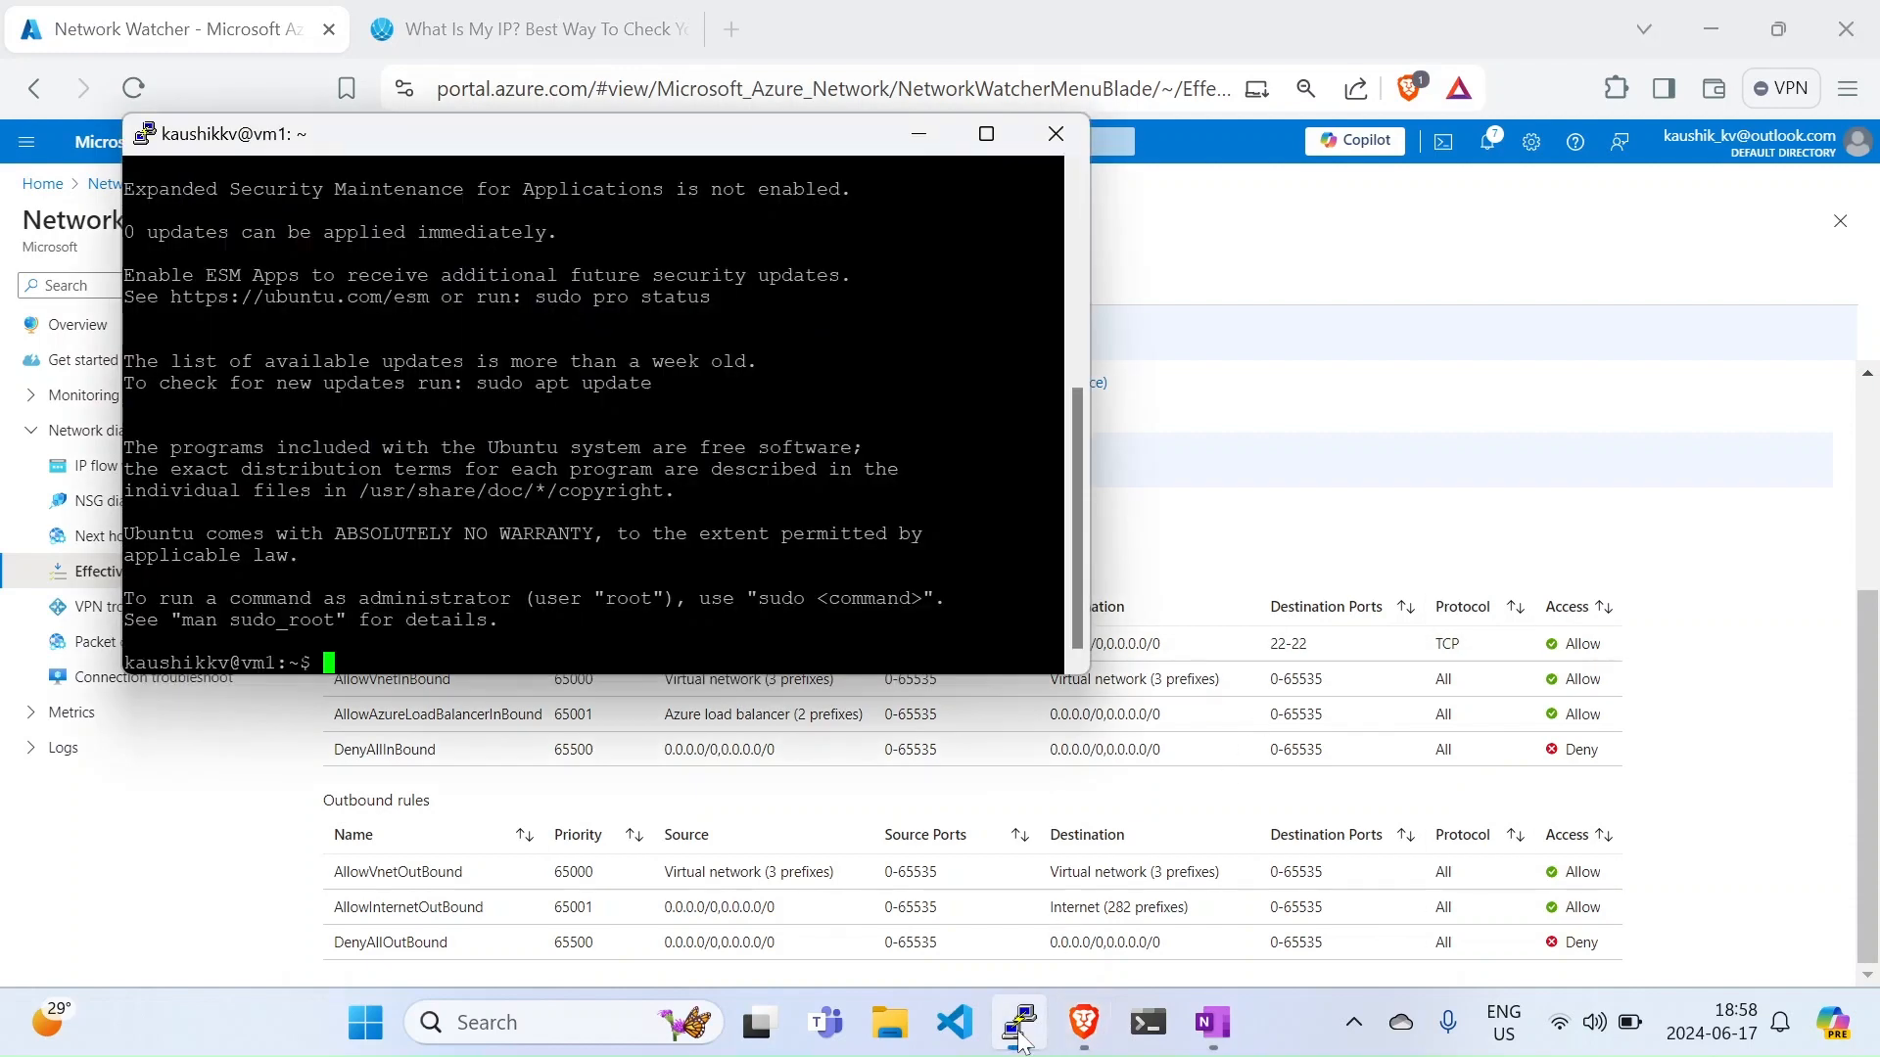
left_click(1020, 1036)
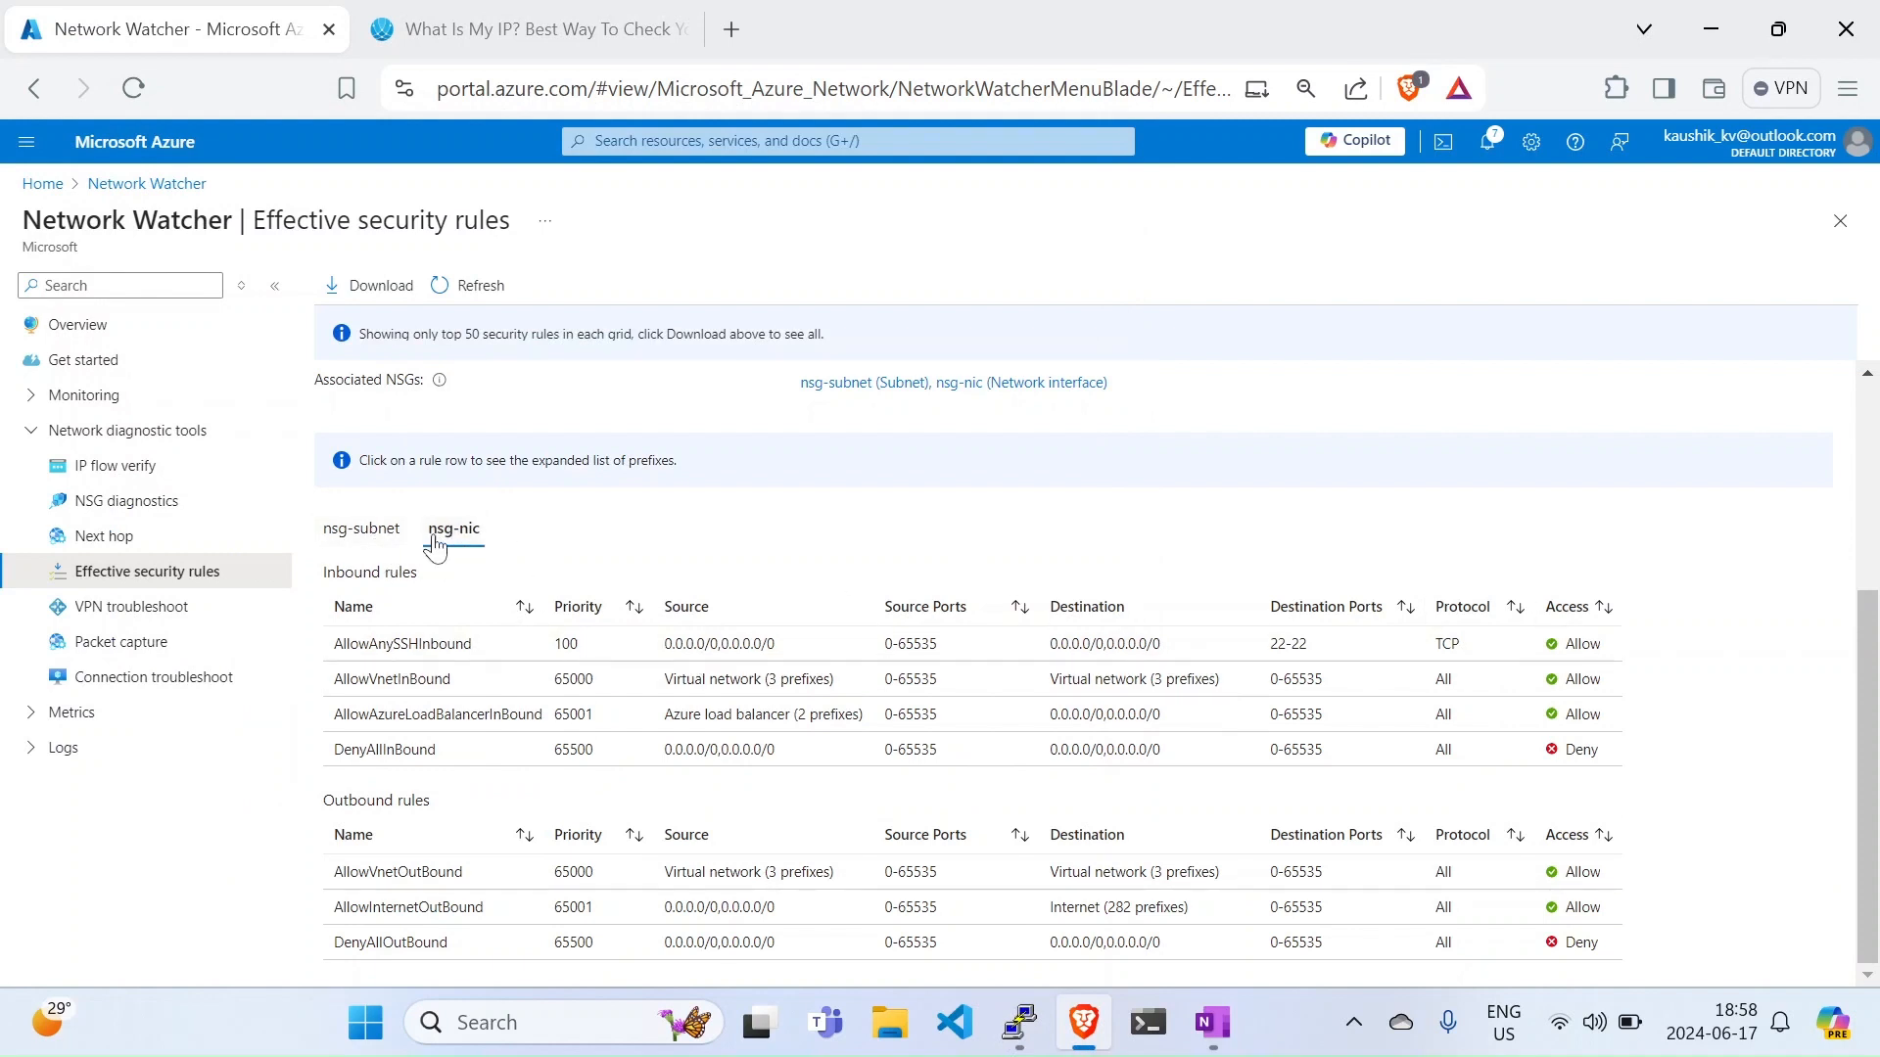
left_click(338, 529)
left_click_drag(329, 643, 1467, 645)
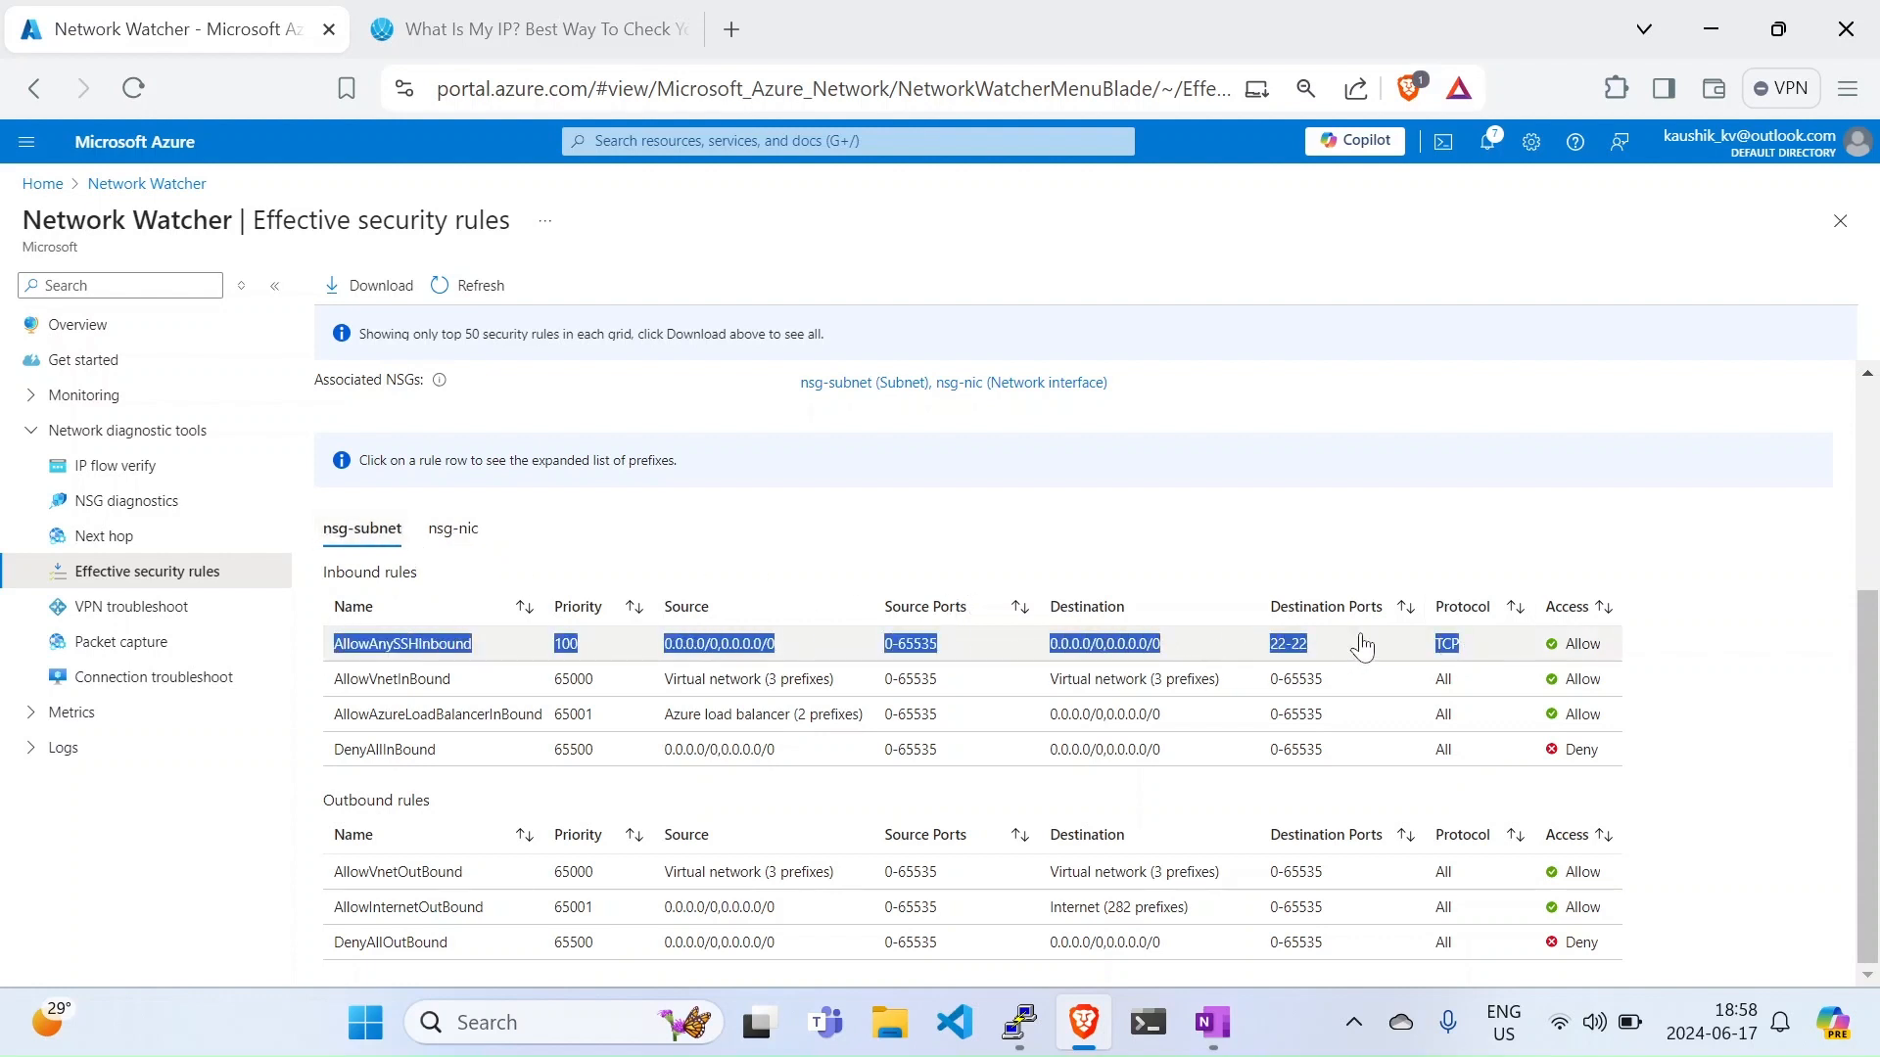
left_click(597, 533)
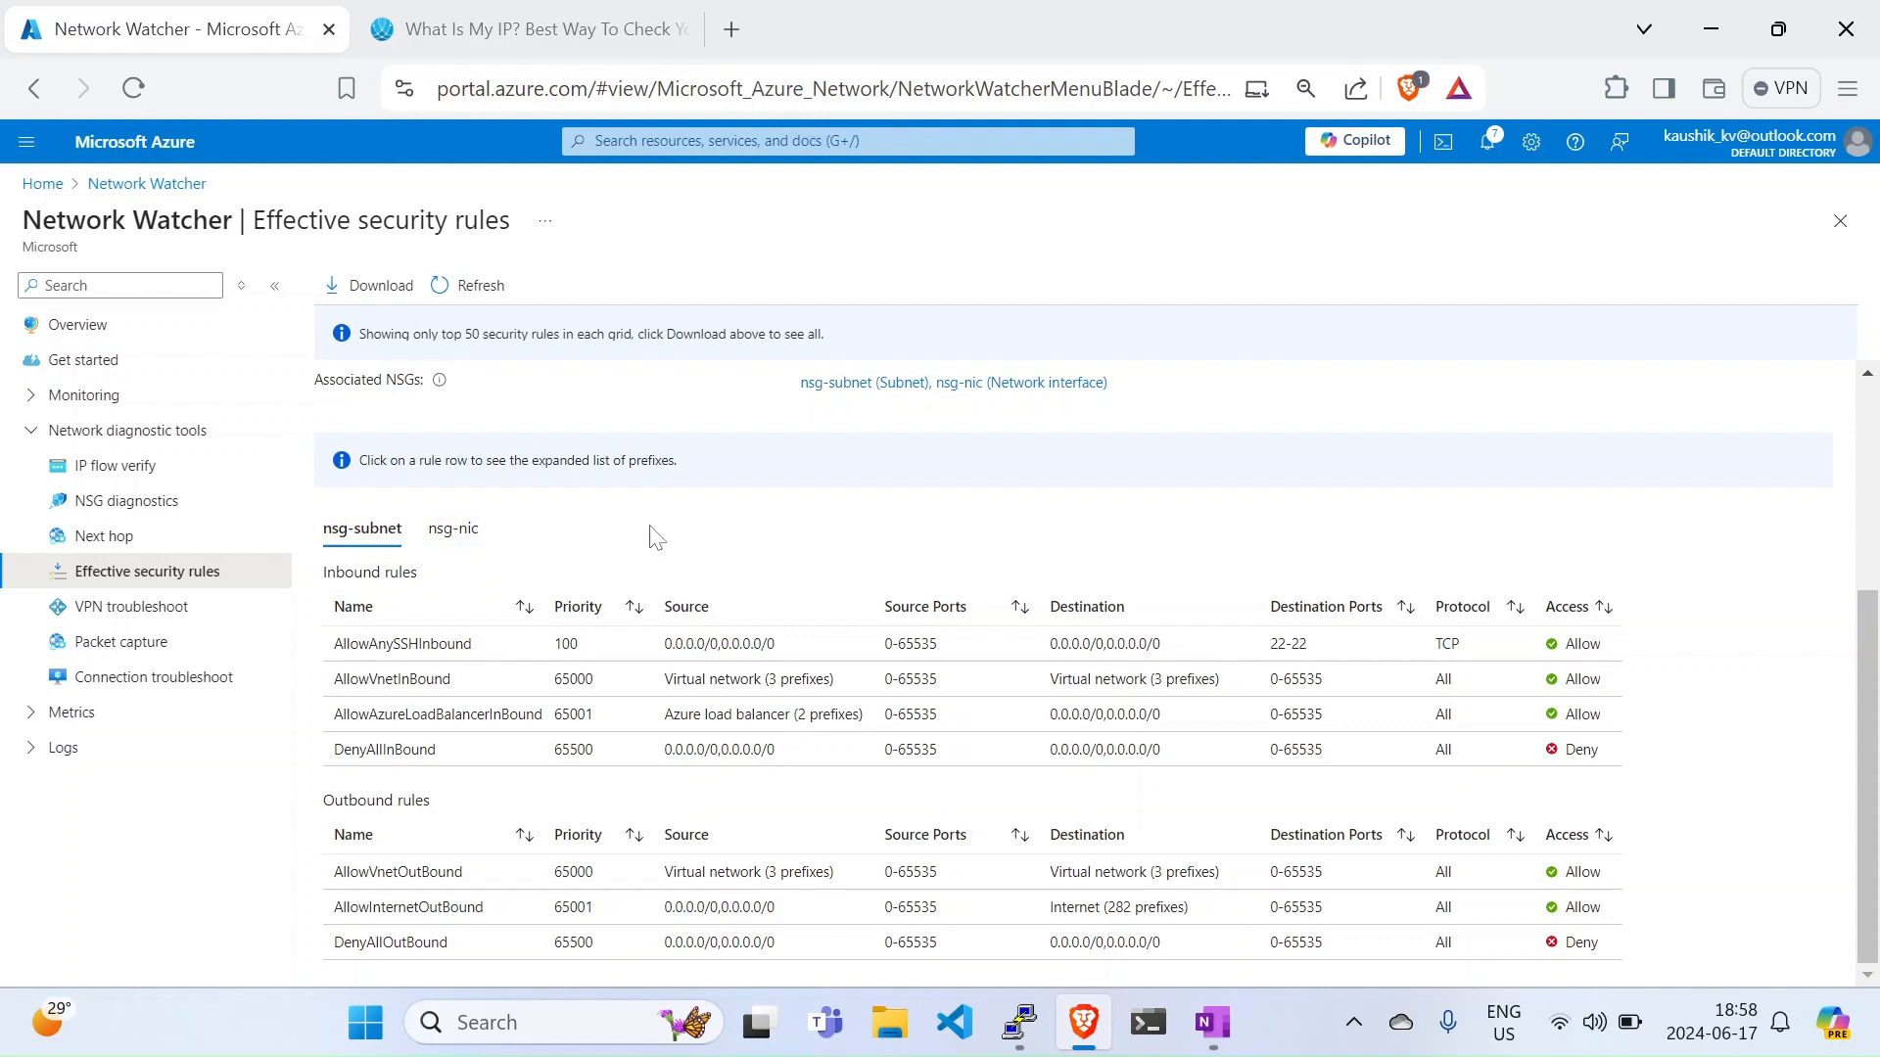
Step: Return to the portal home, start creating a resource, and search the Marketplace for application security group
scroll(656, 539, "up", 2)
left_click(42, 184)
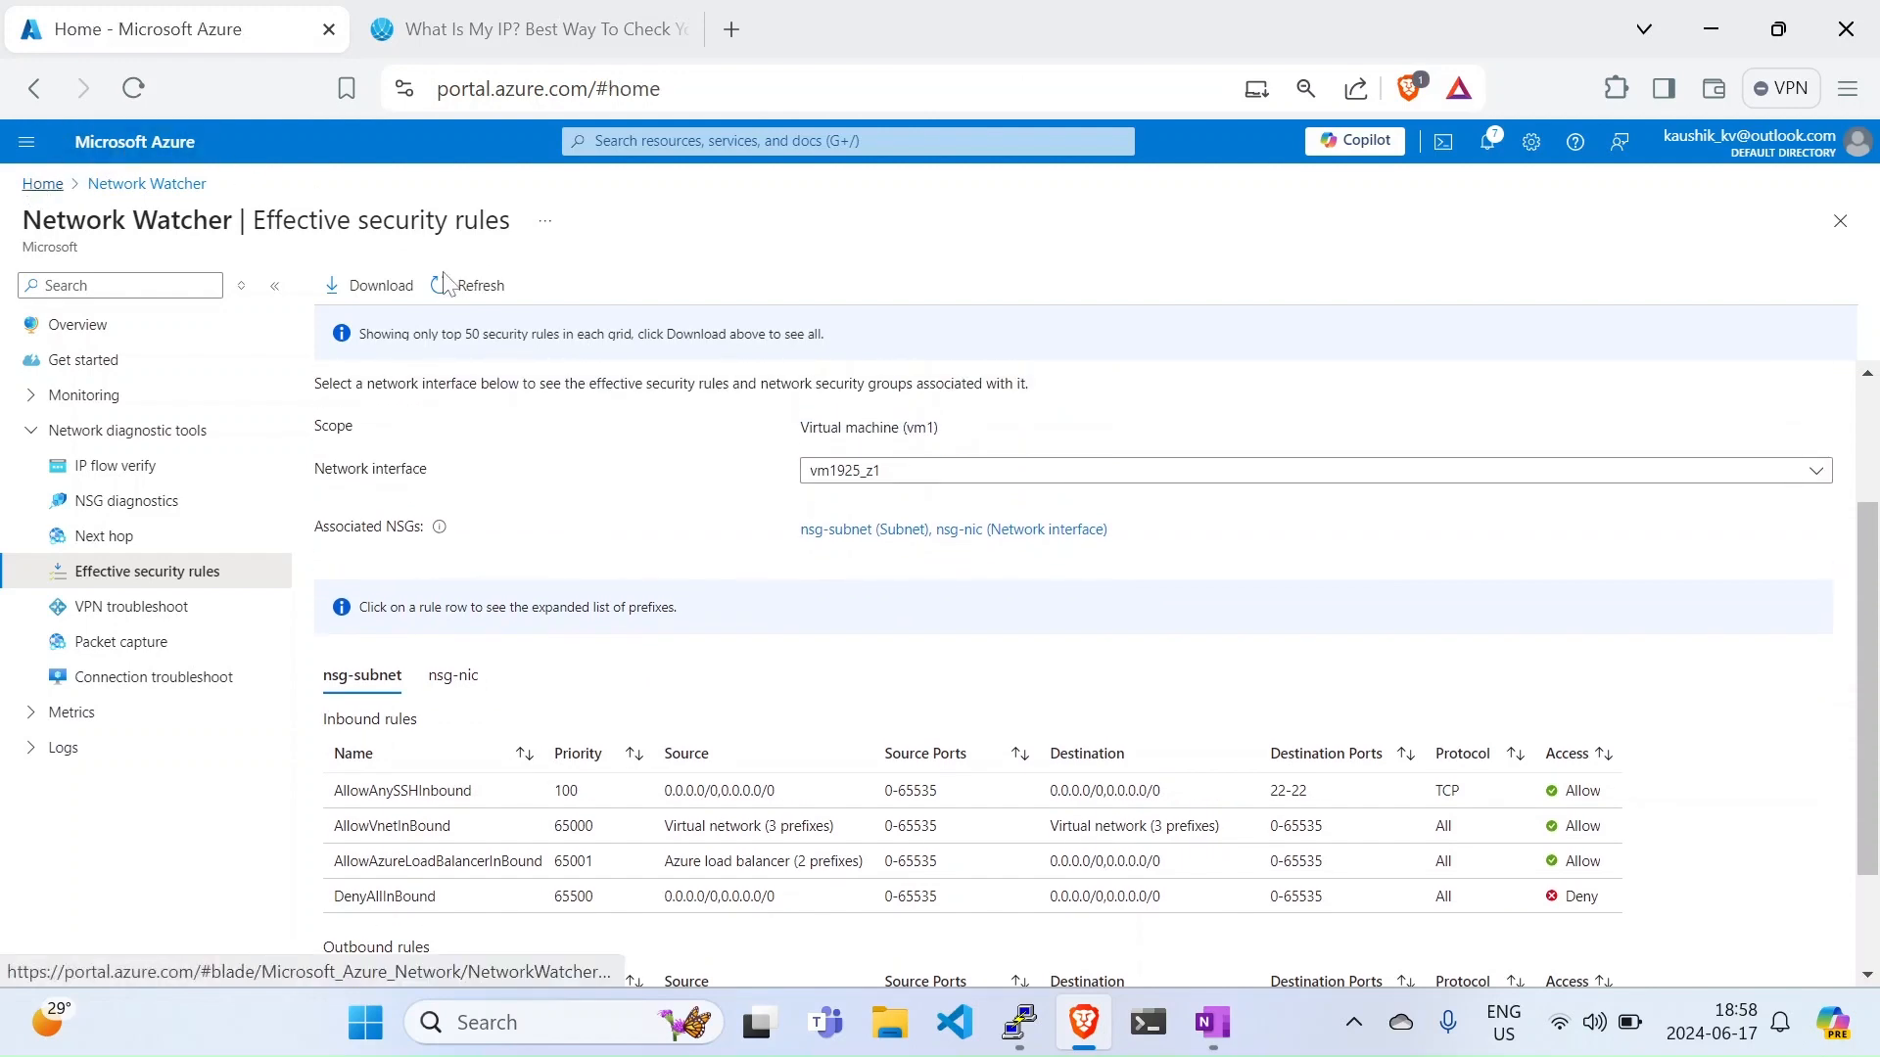
left_click(411, 307)
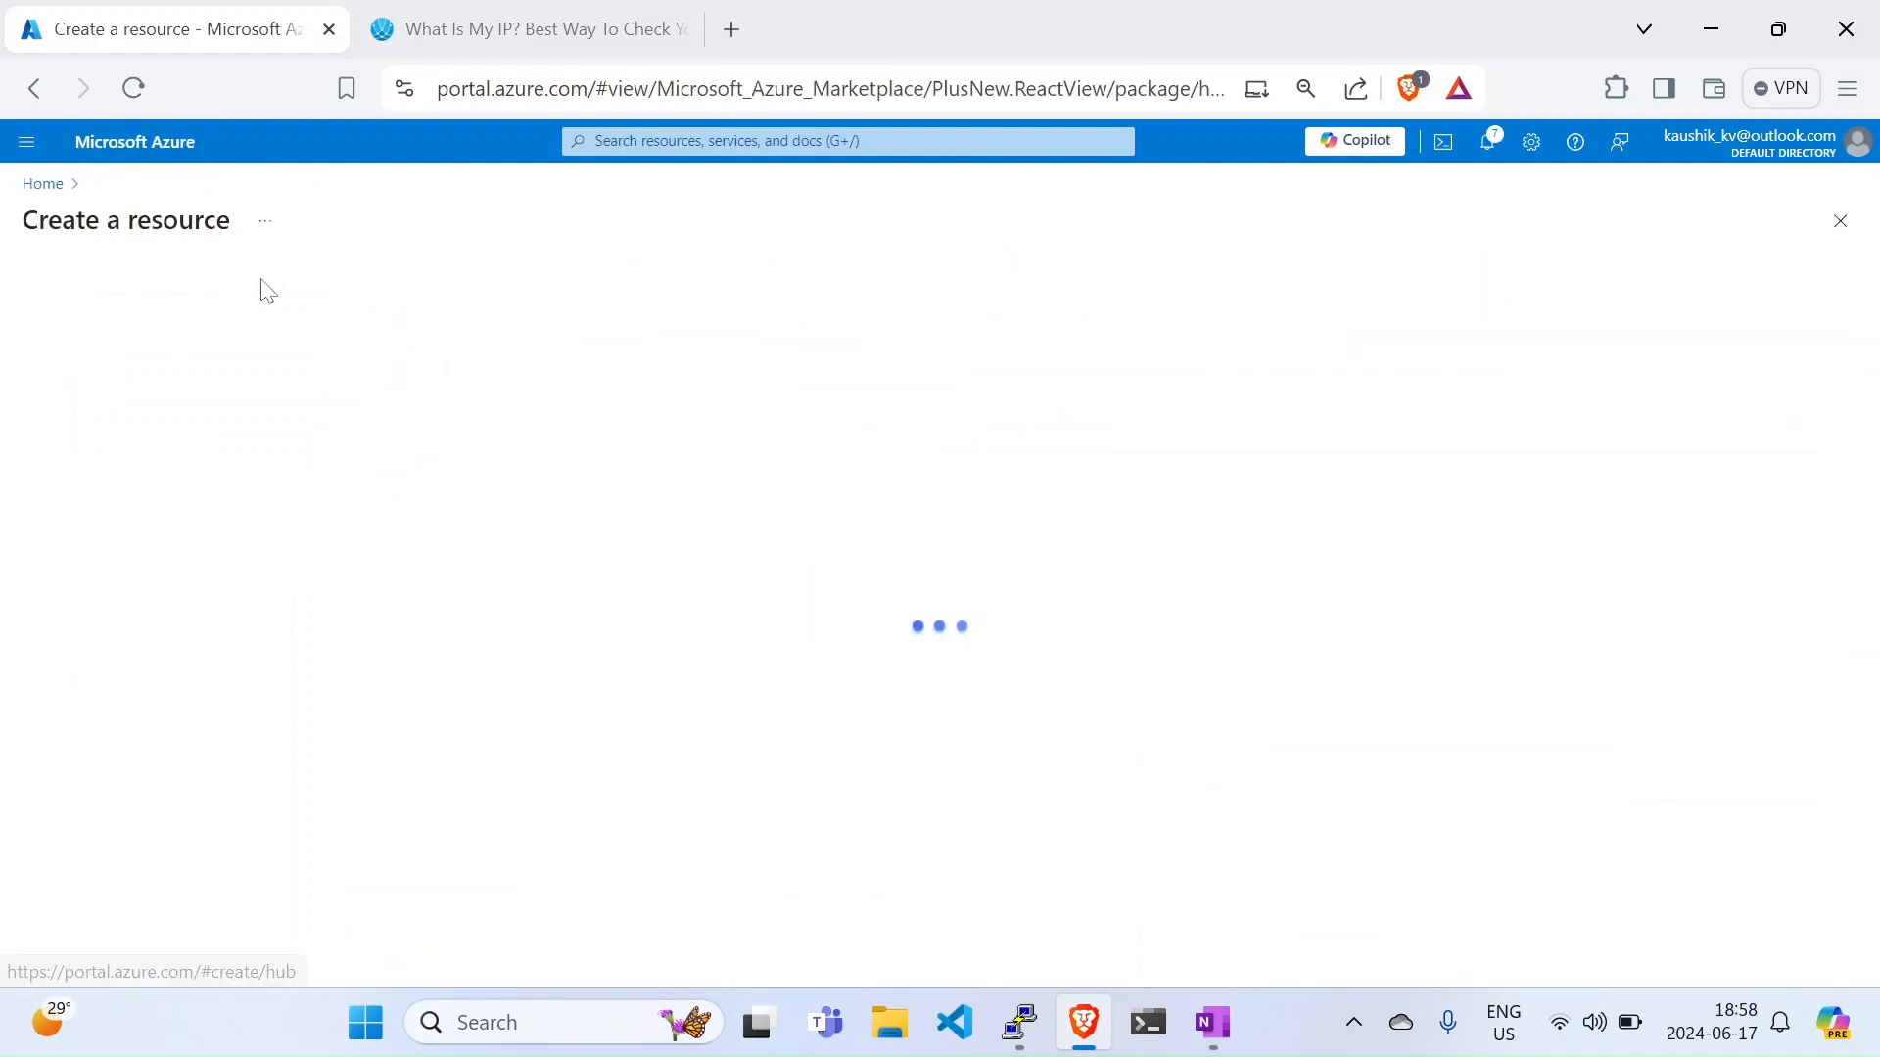
type("a")
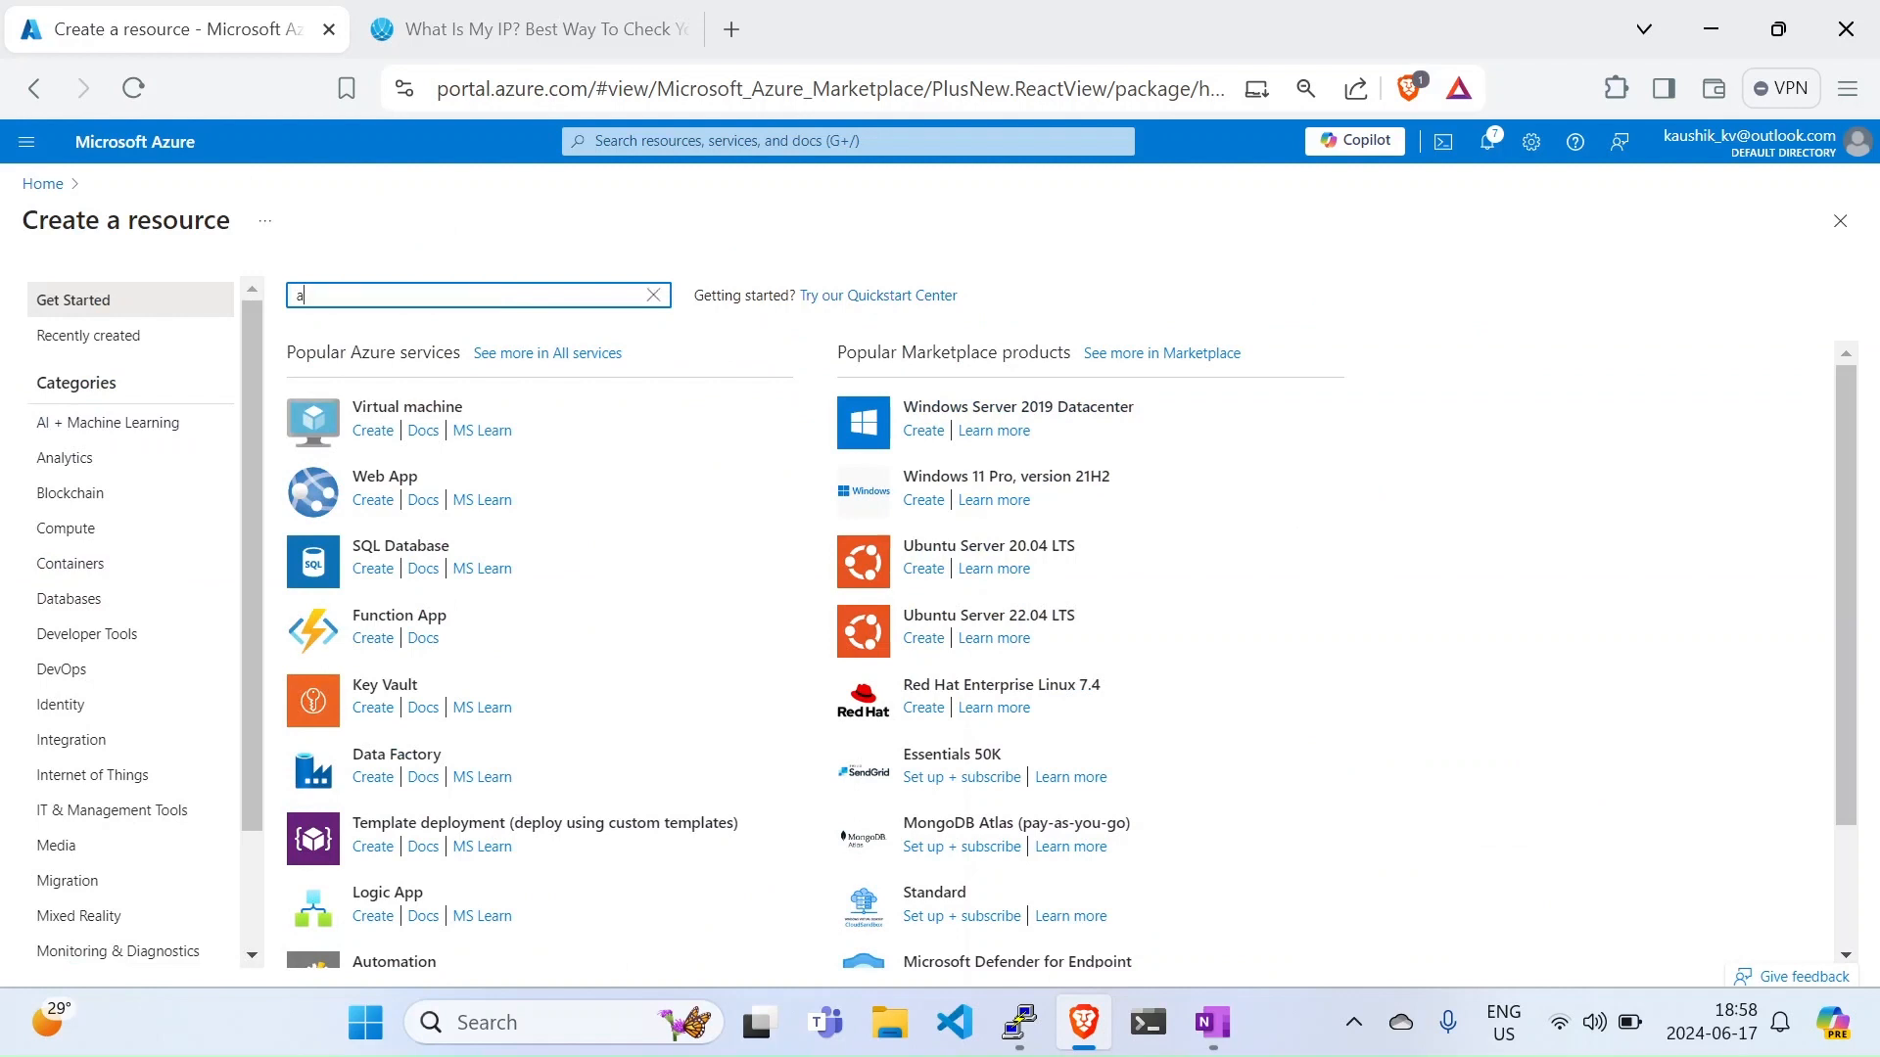
type("pplication")
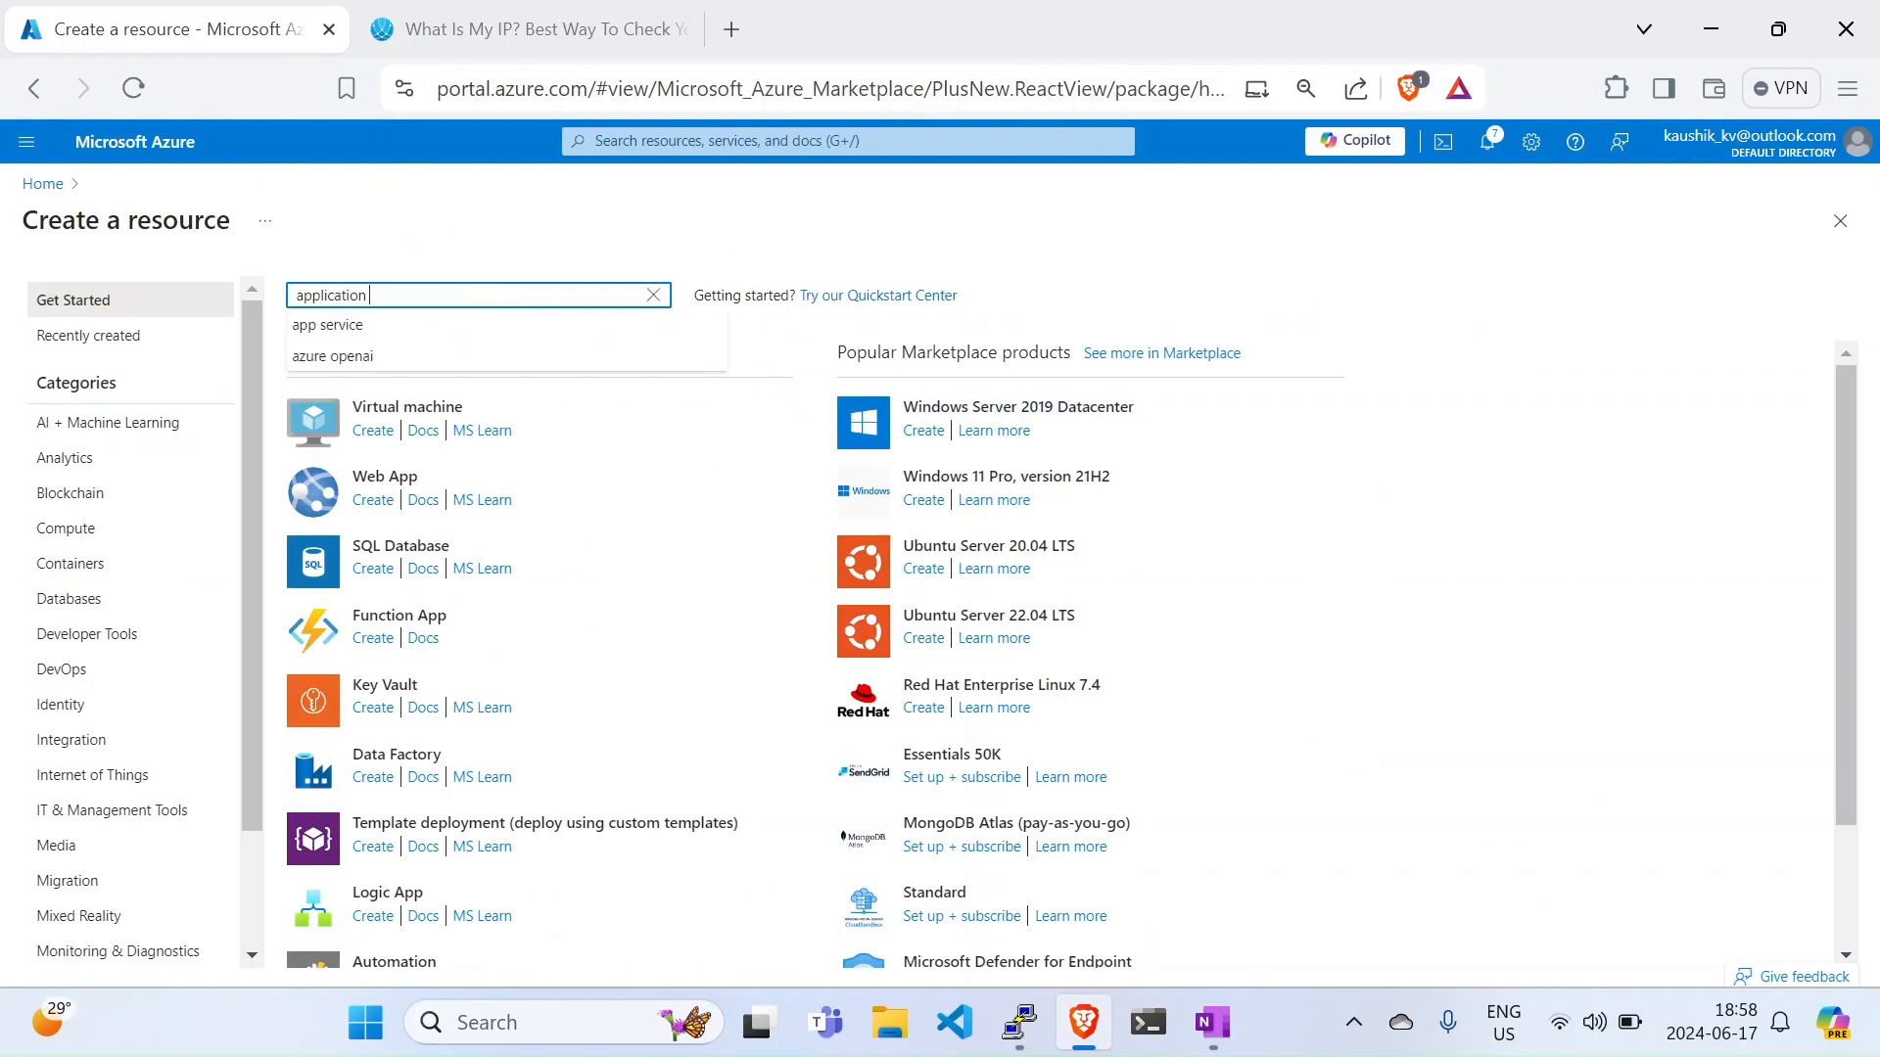
type(" secur")
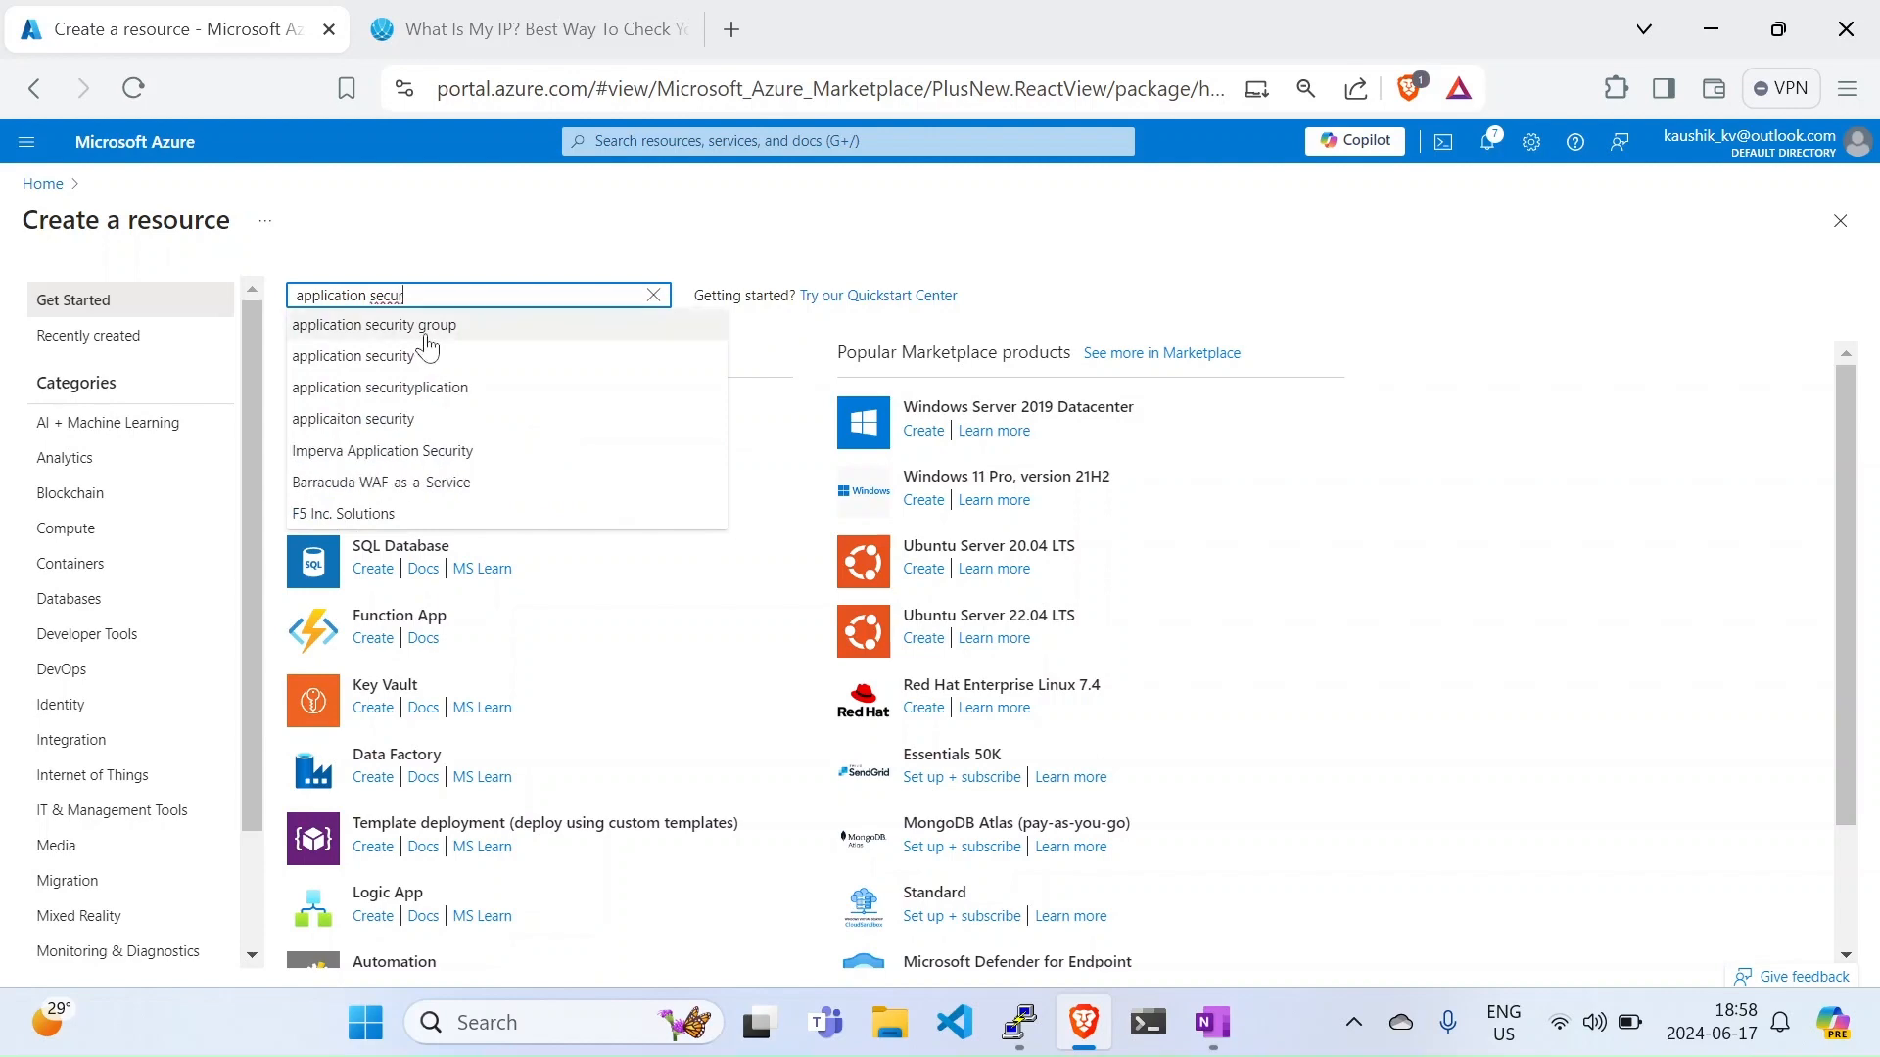
left_click(423, 333)
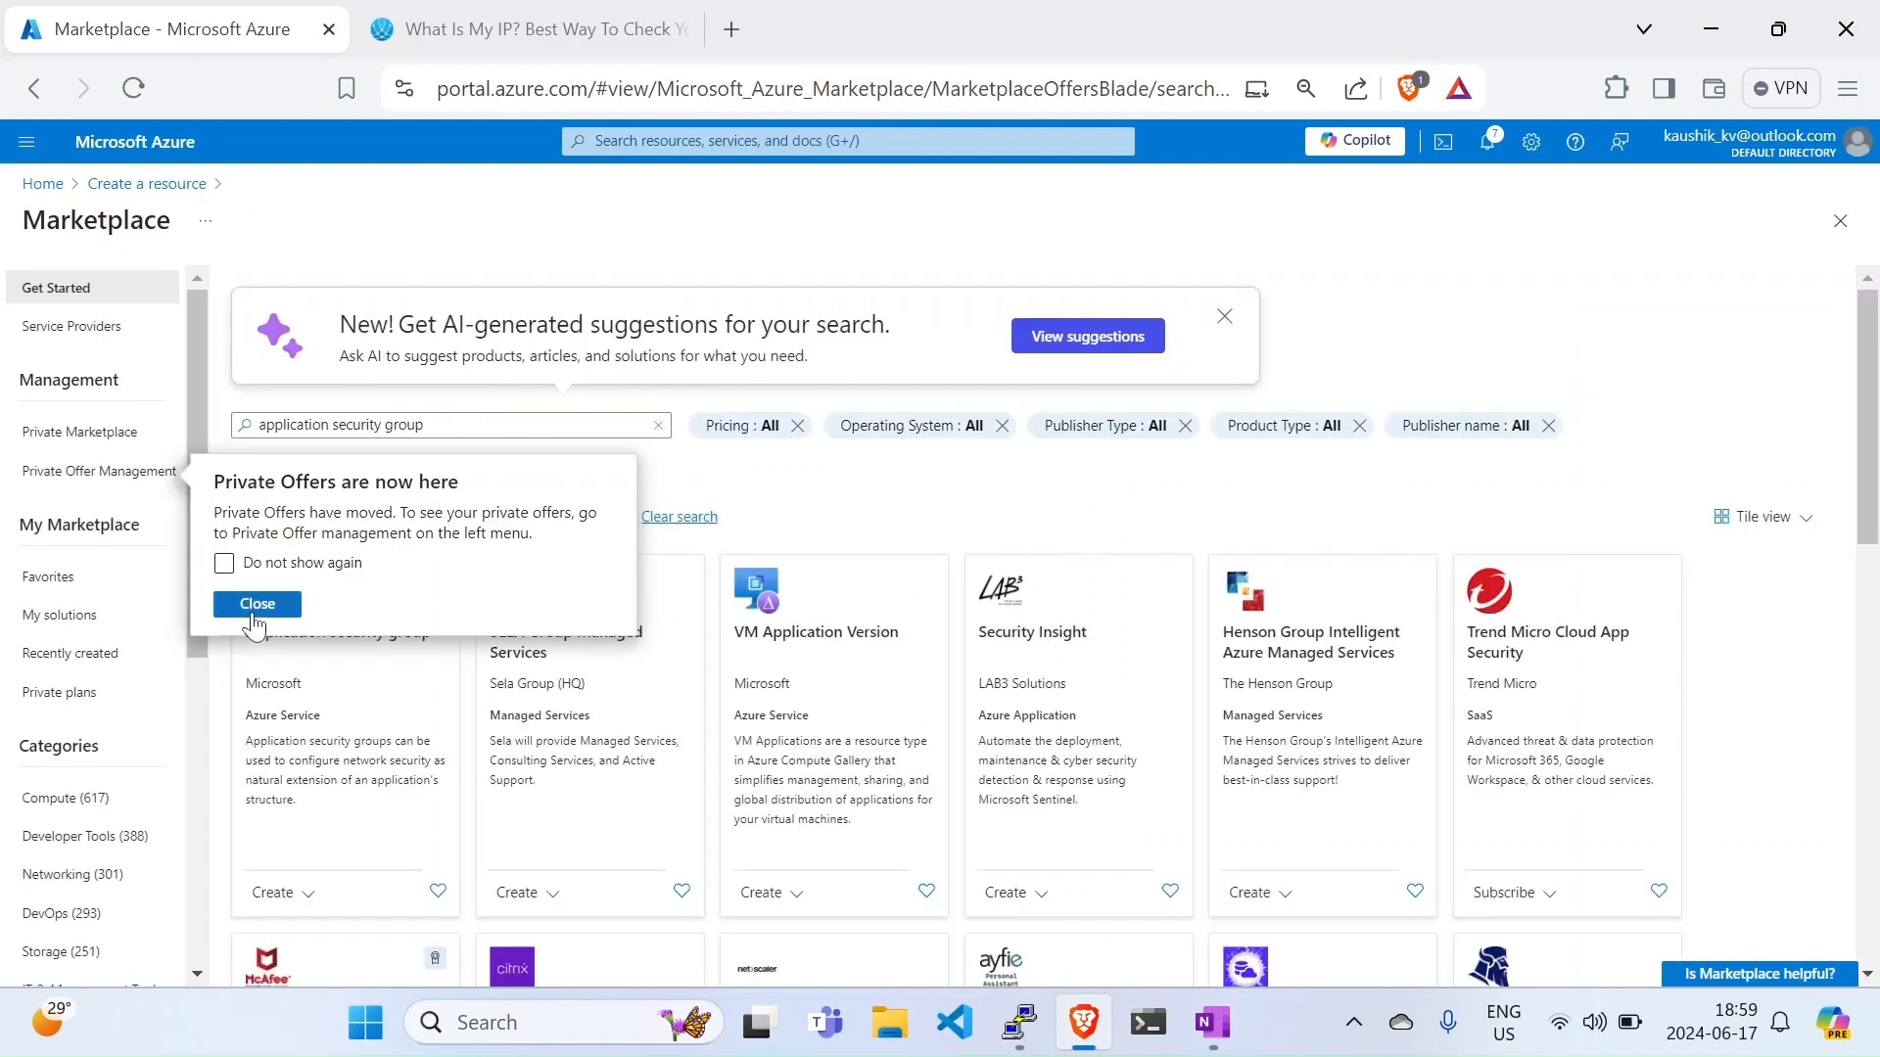
Step: Dismiss the private offers notice and start creating Microsoft's Application security group from the Marketplace results
left_click(257, 603)
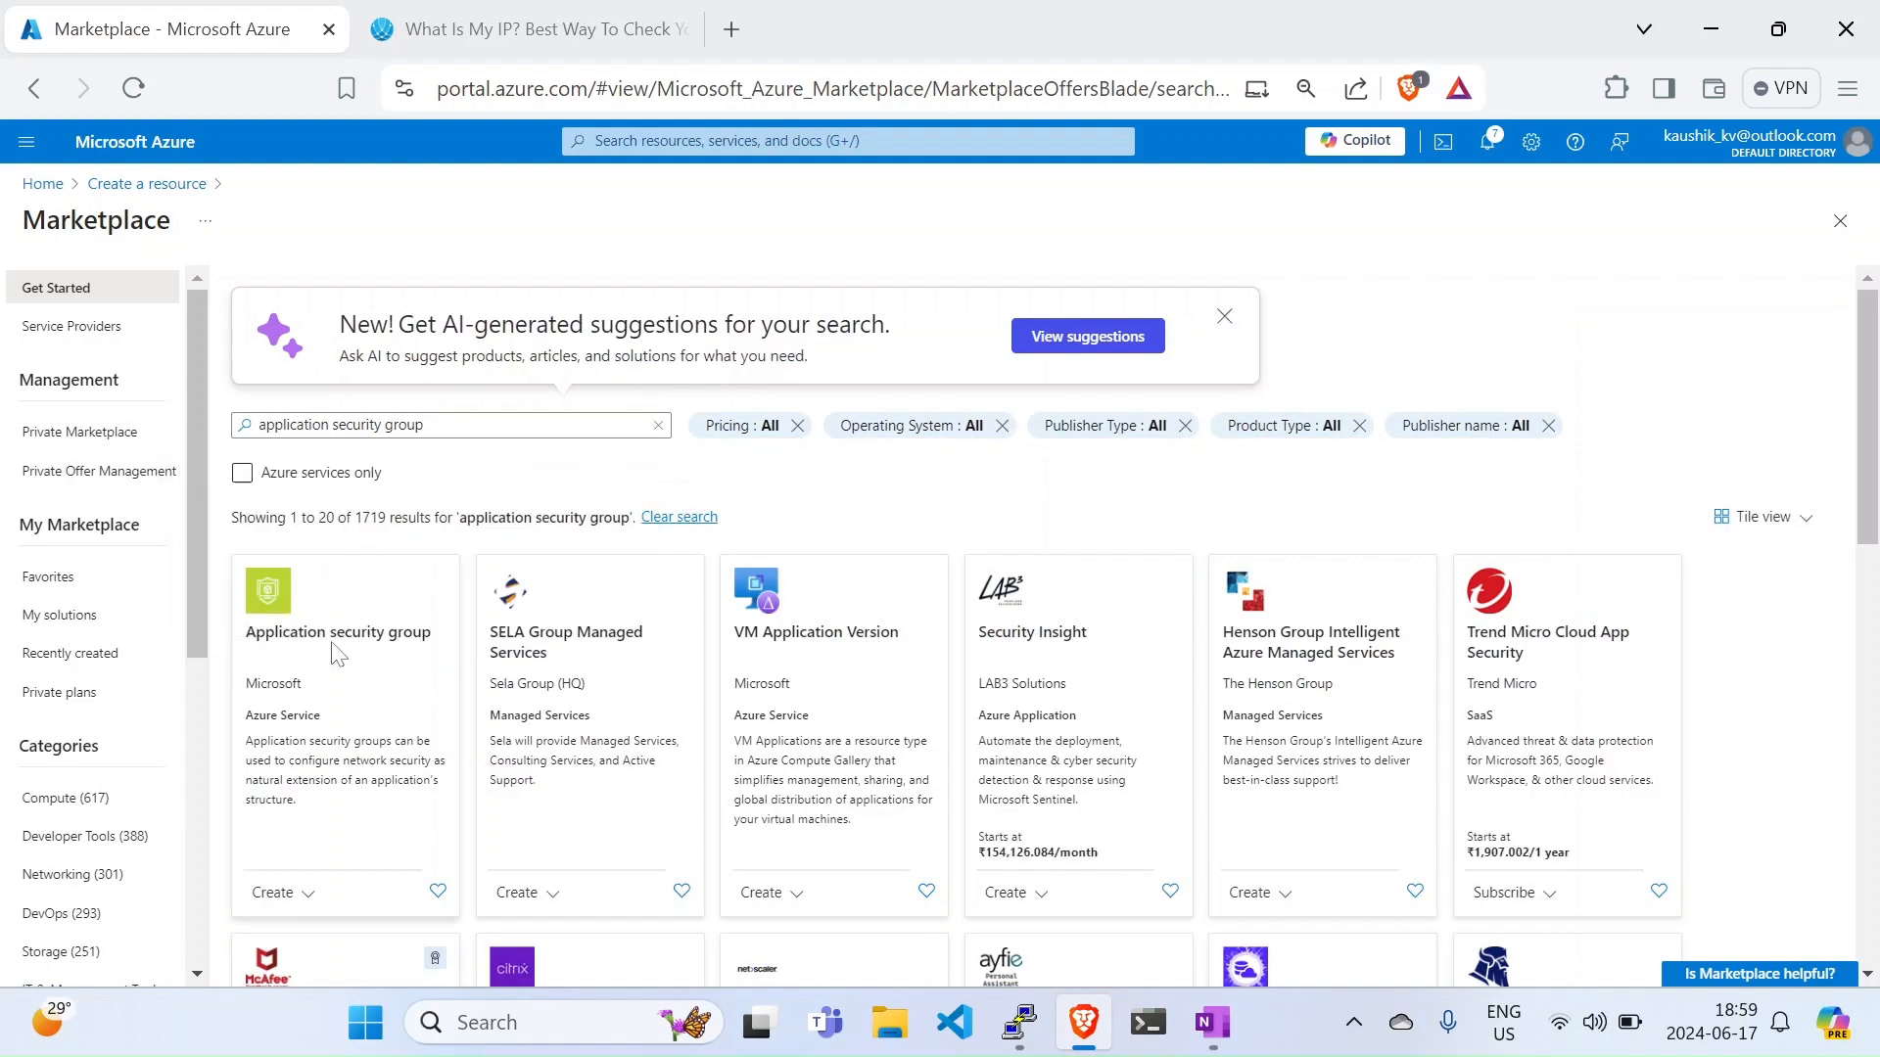
left_click(311, 637)
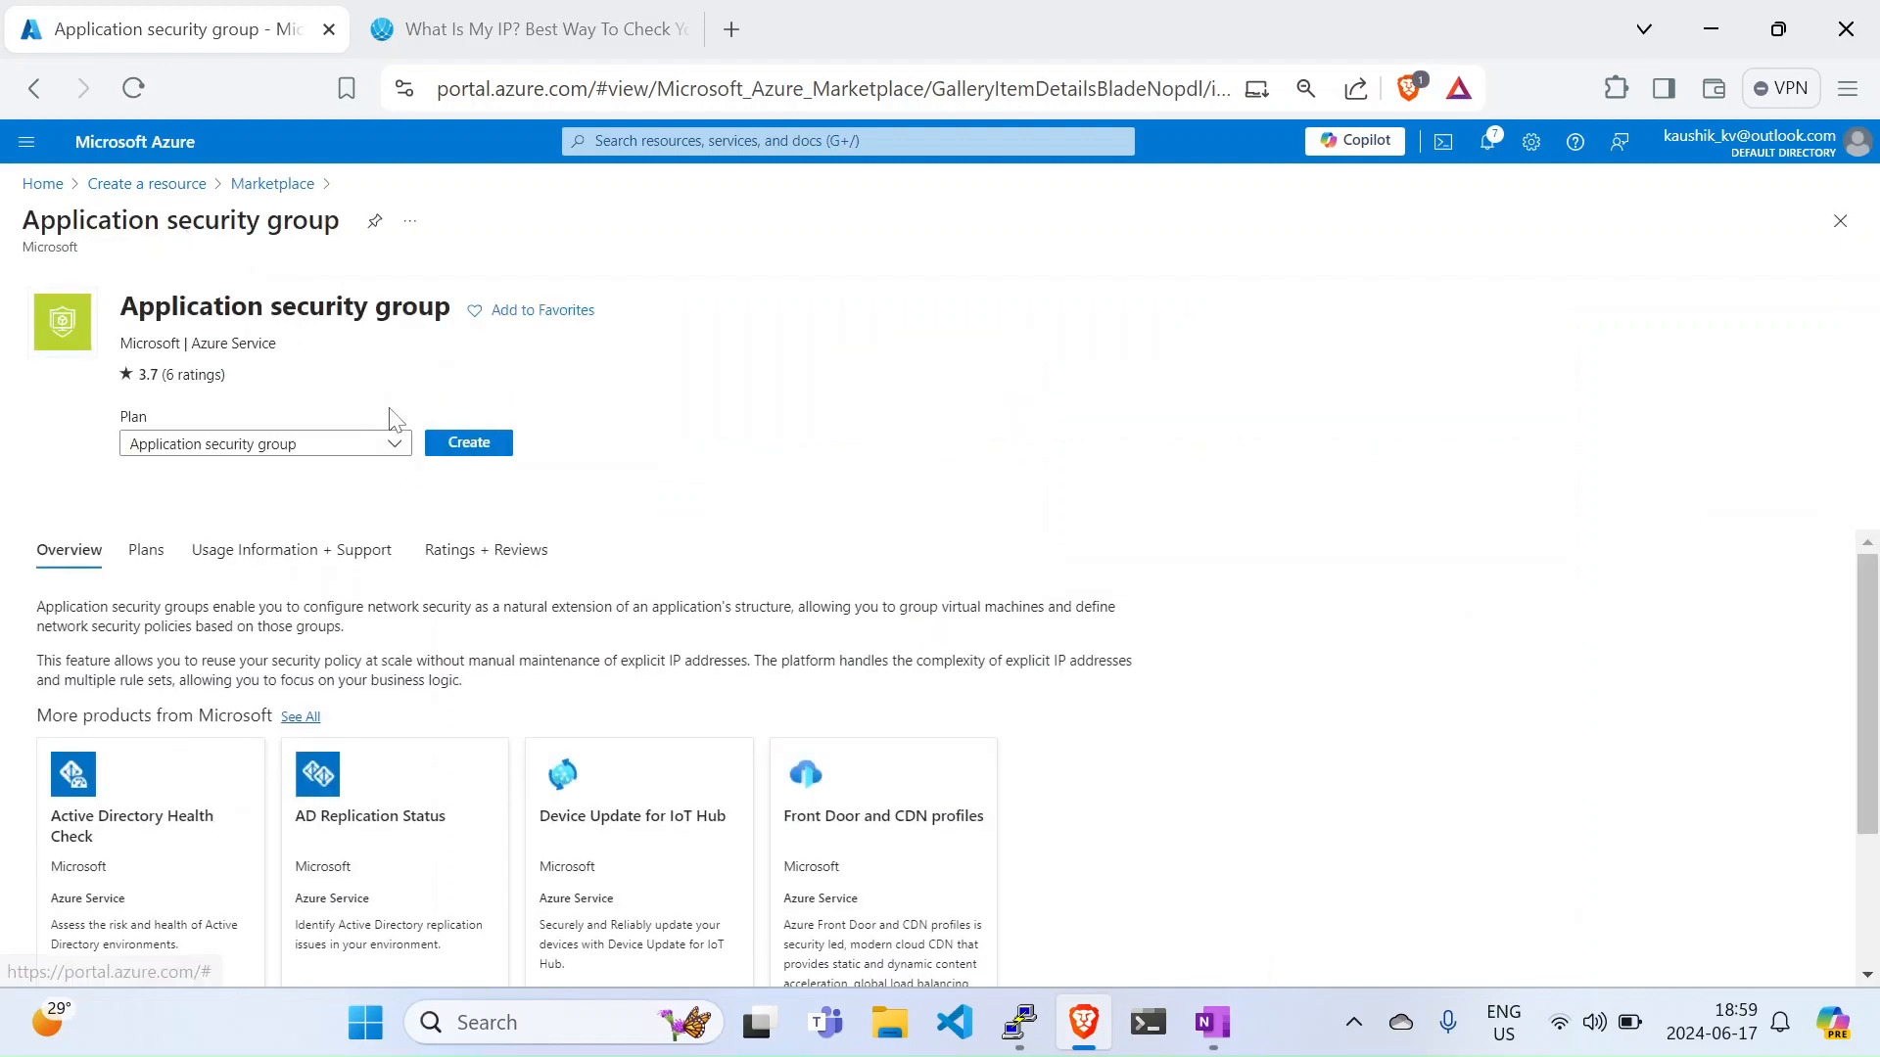
left_click(468, 443)
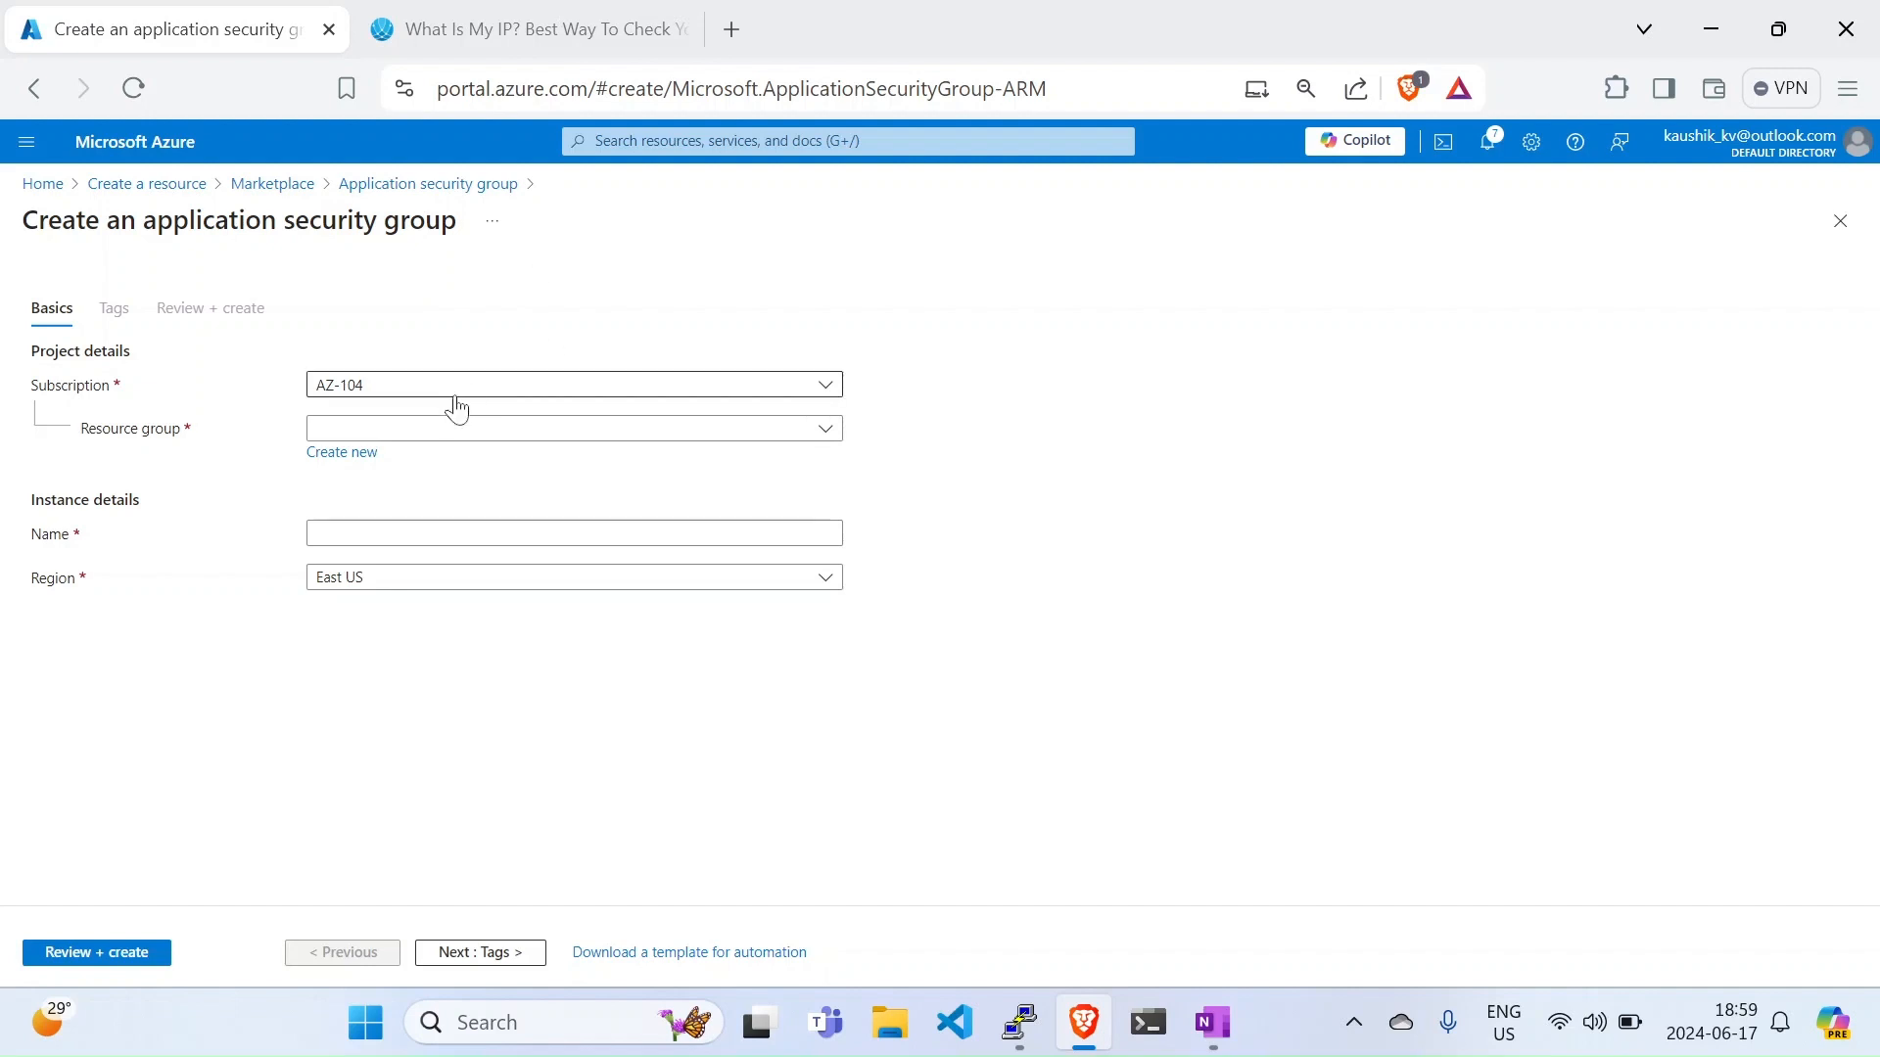
Step: Assign the application security group to resource group Vnet-RG and name it asg
left_click(415, 431)
left_click(362, 613)
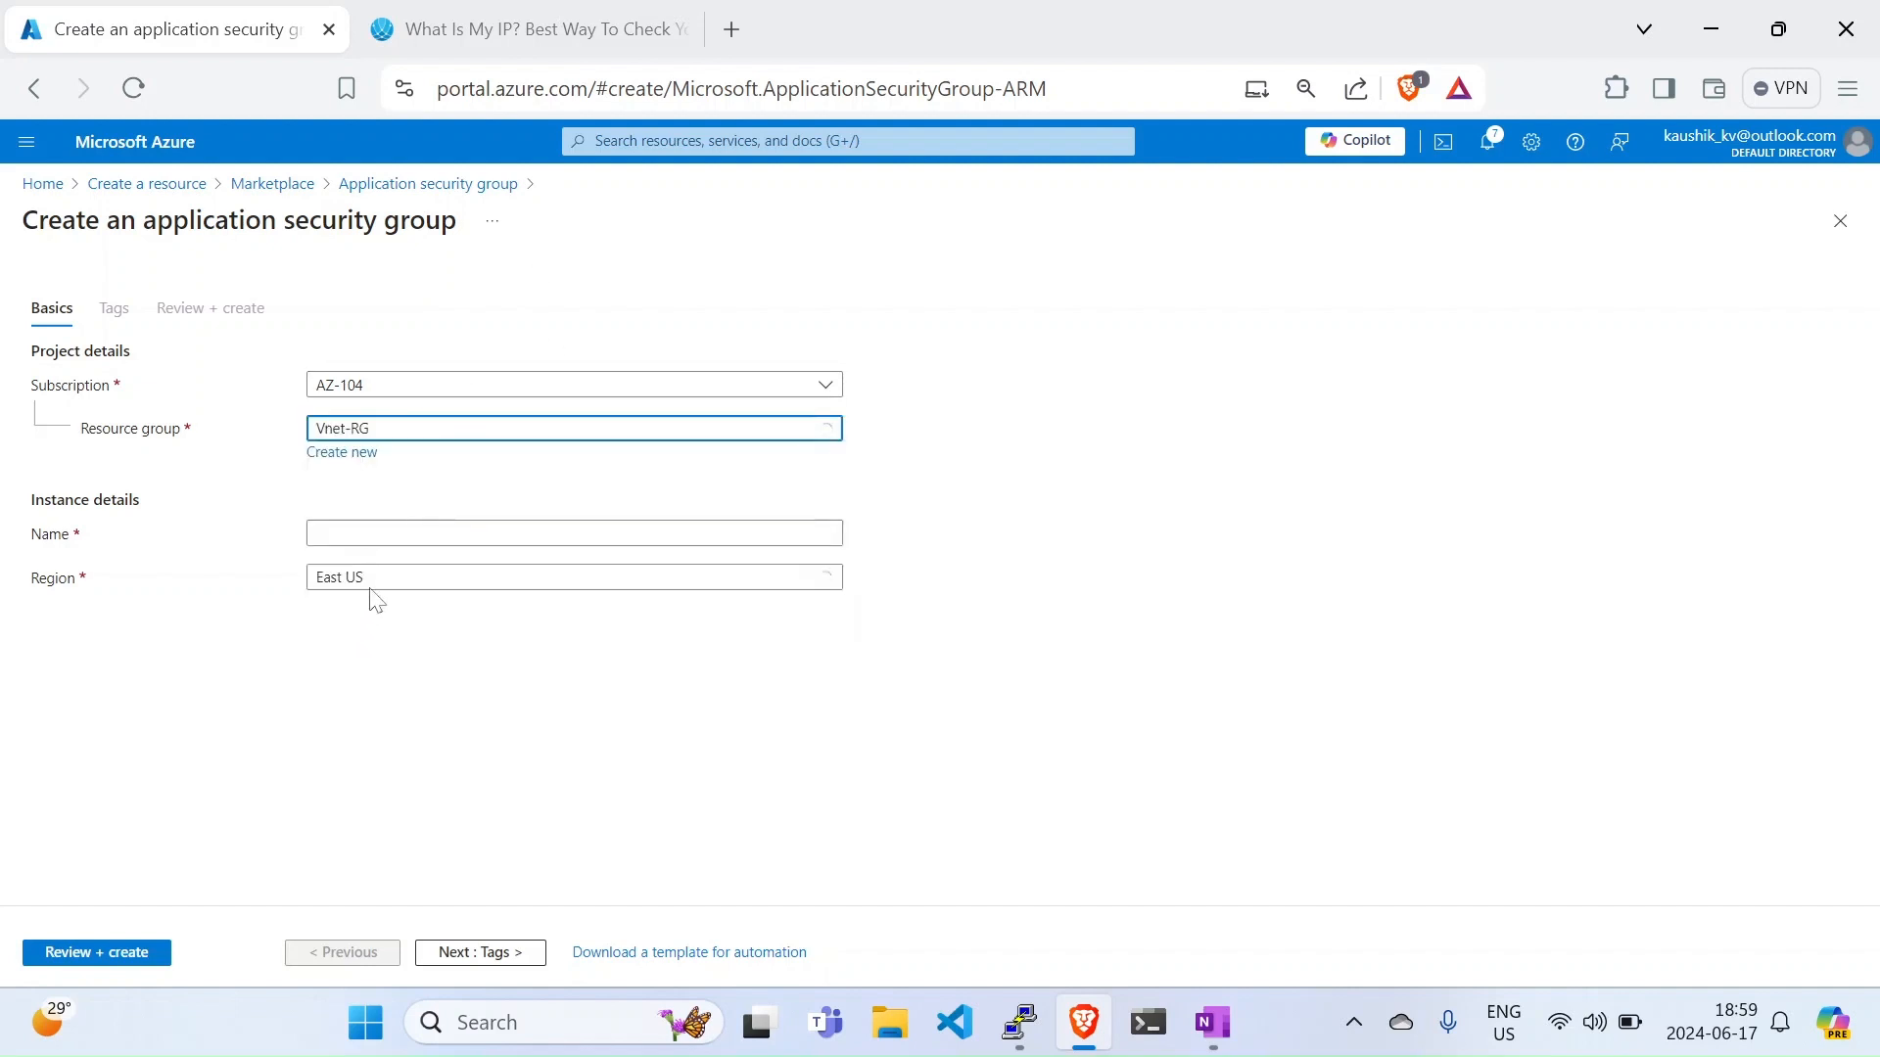
left_click(400, 534)
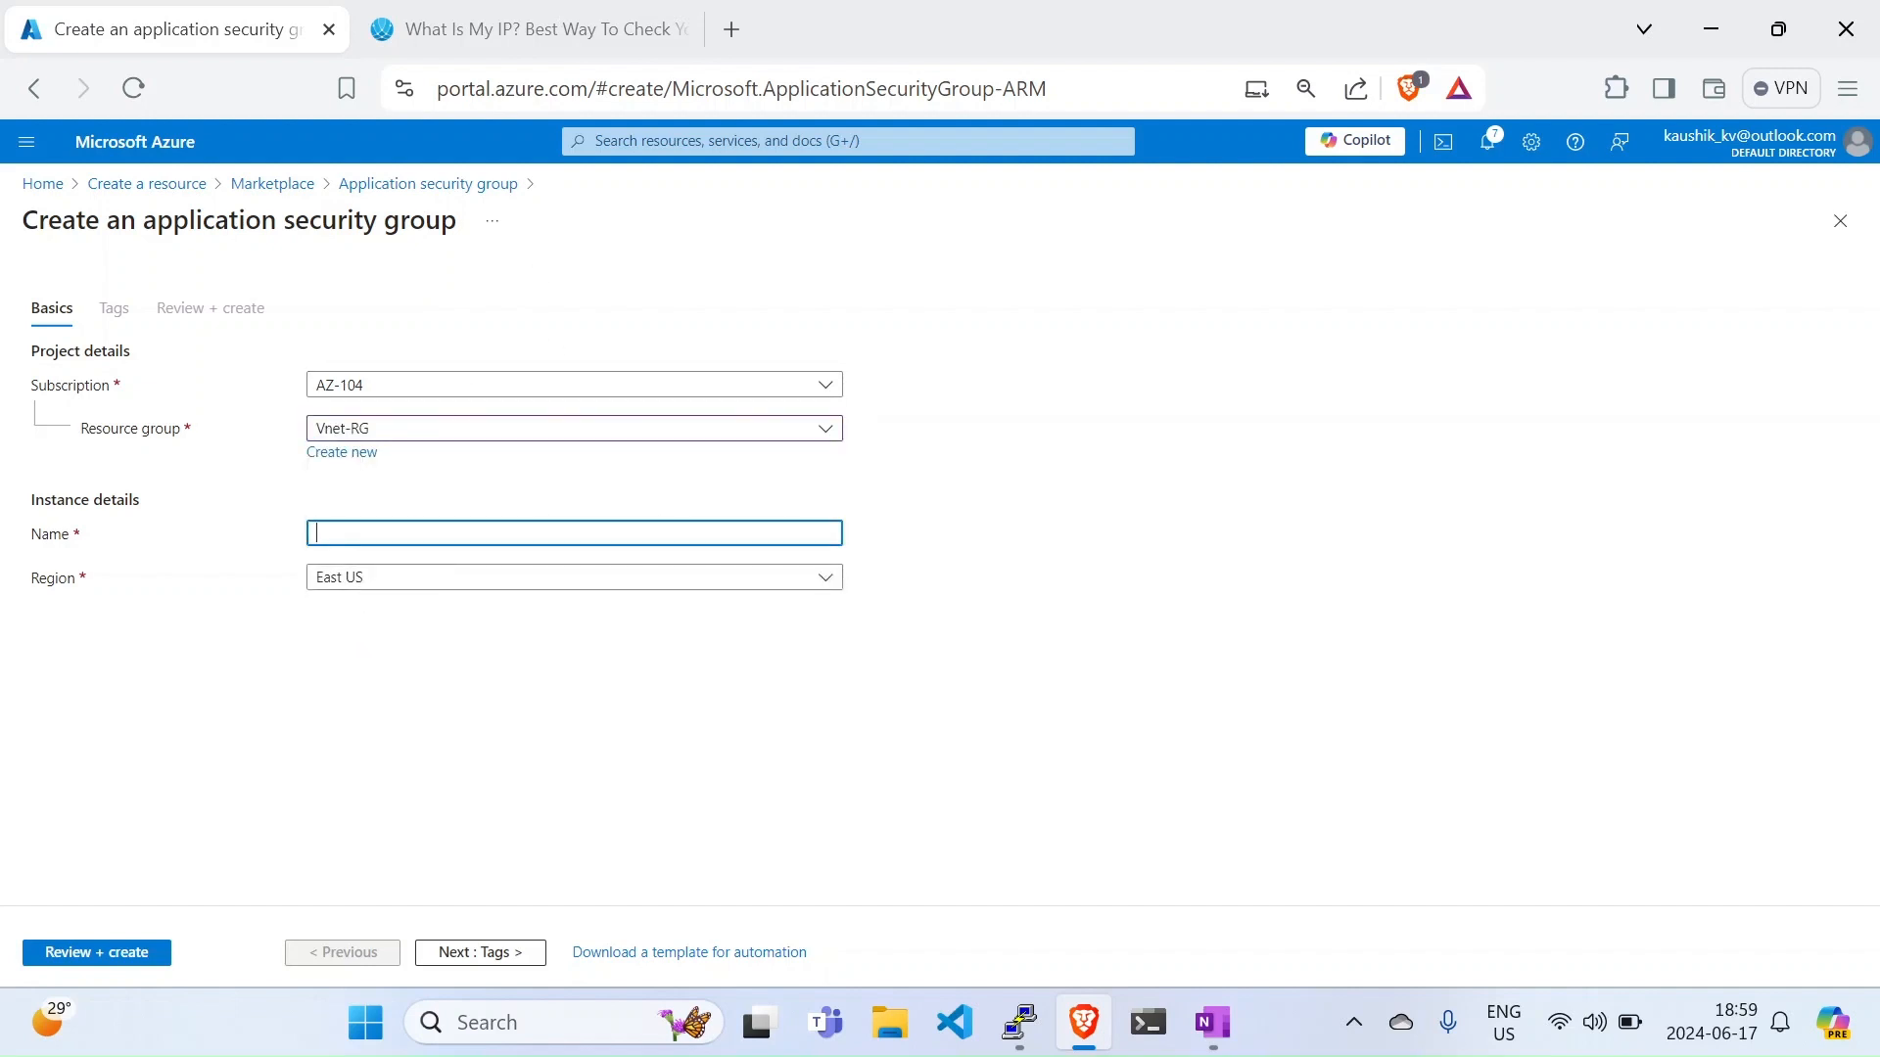
type("asg")
left_click(289, 740)
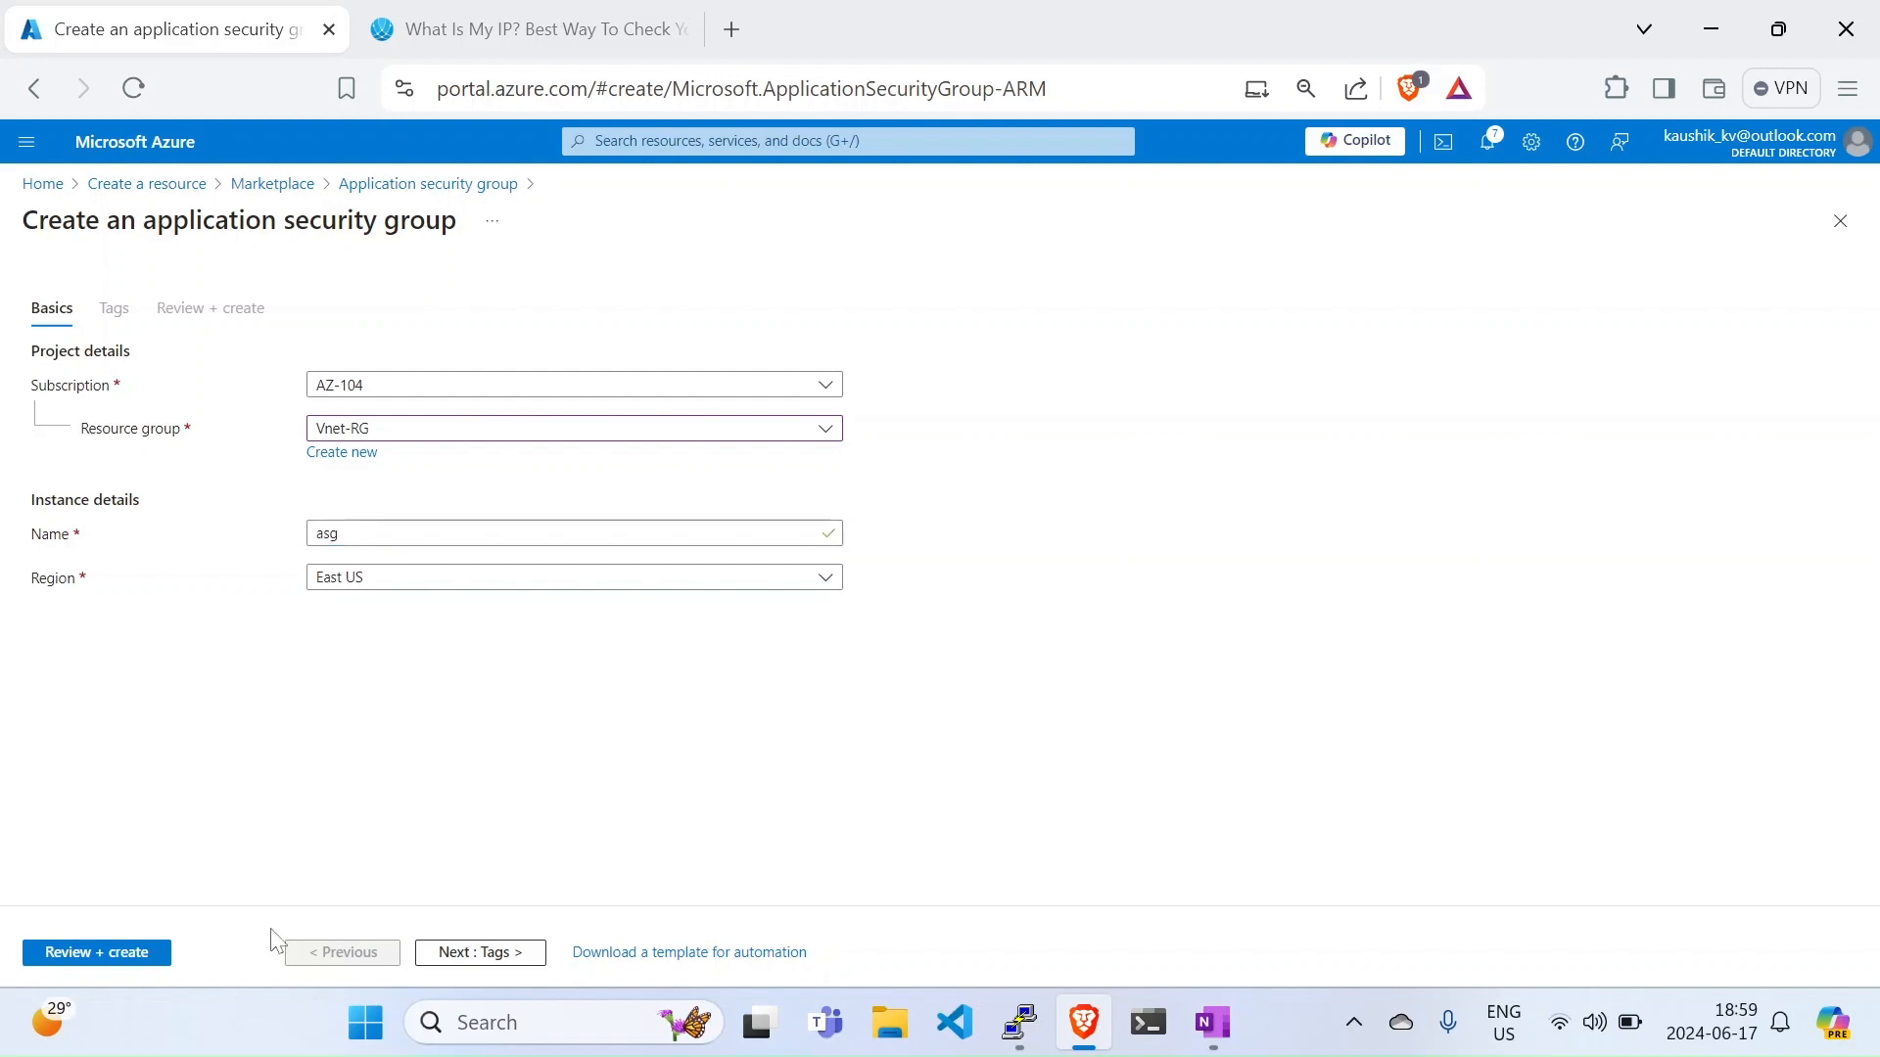
Step: Review and create the application security group asg, and open the deployed resource
left_click(147, 955)
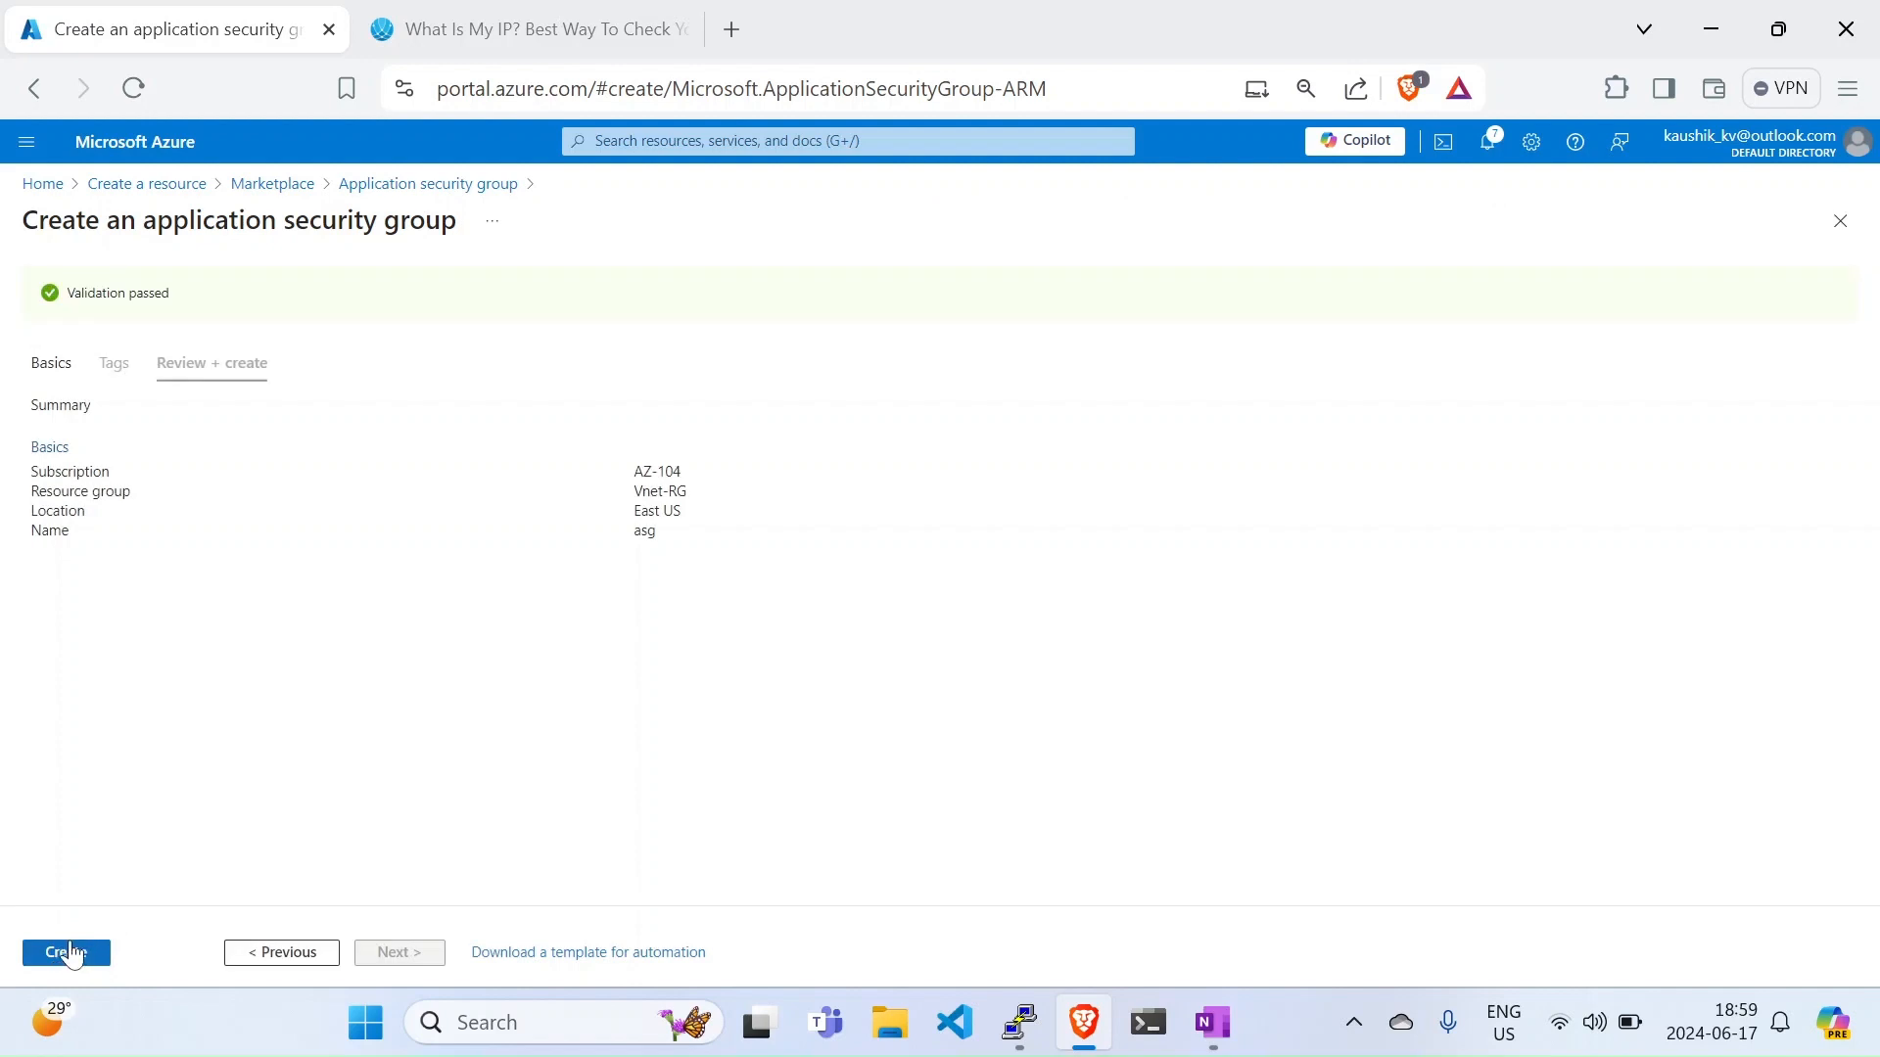
left_click(69, 953)
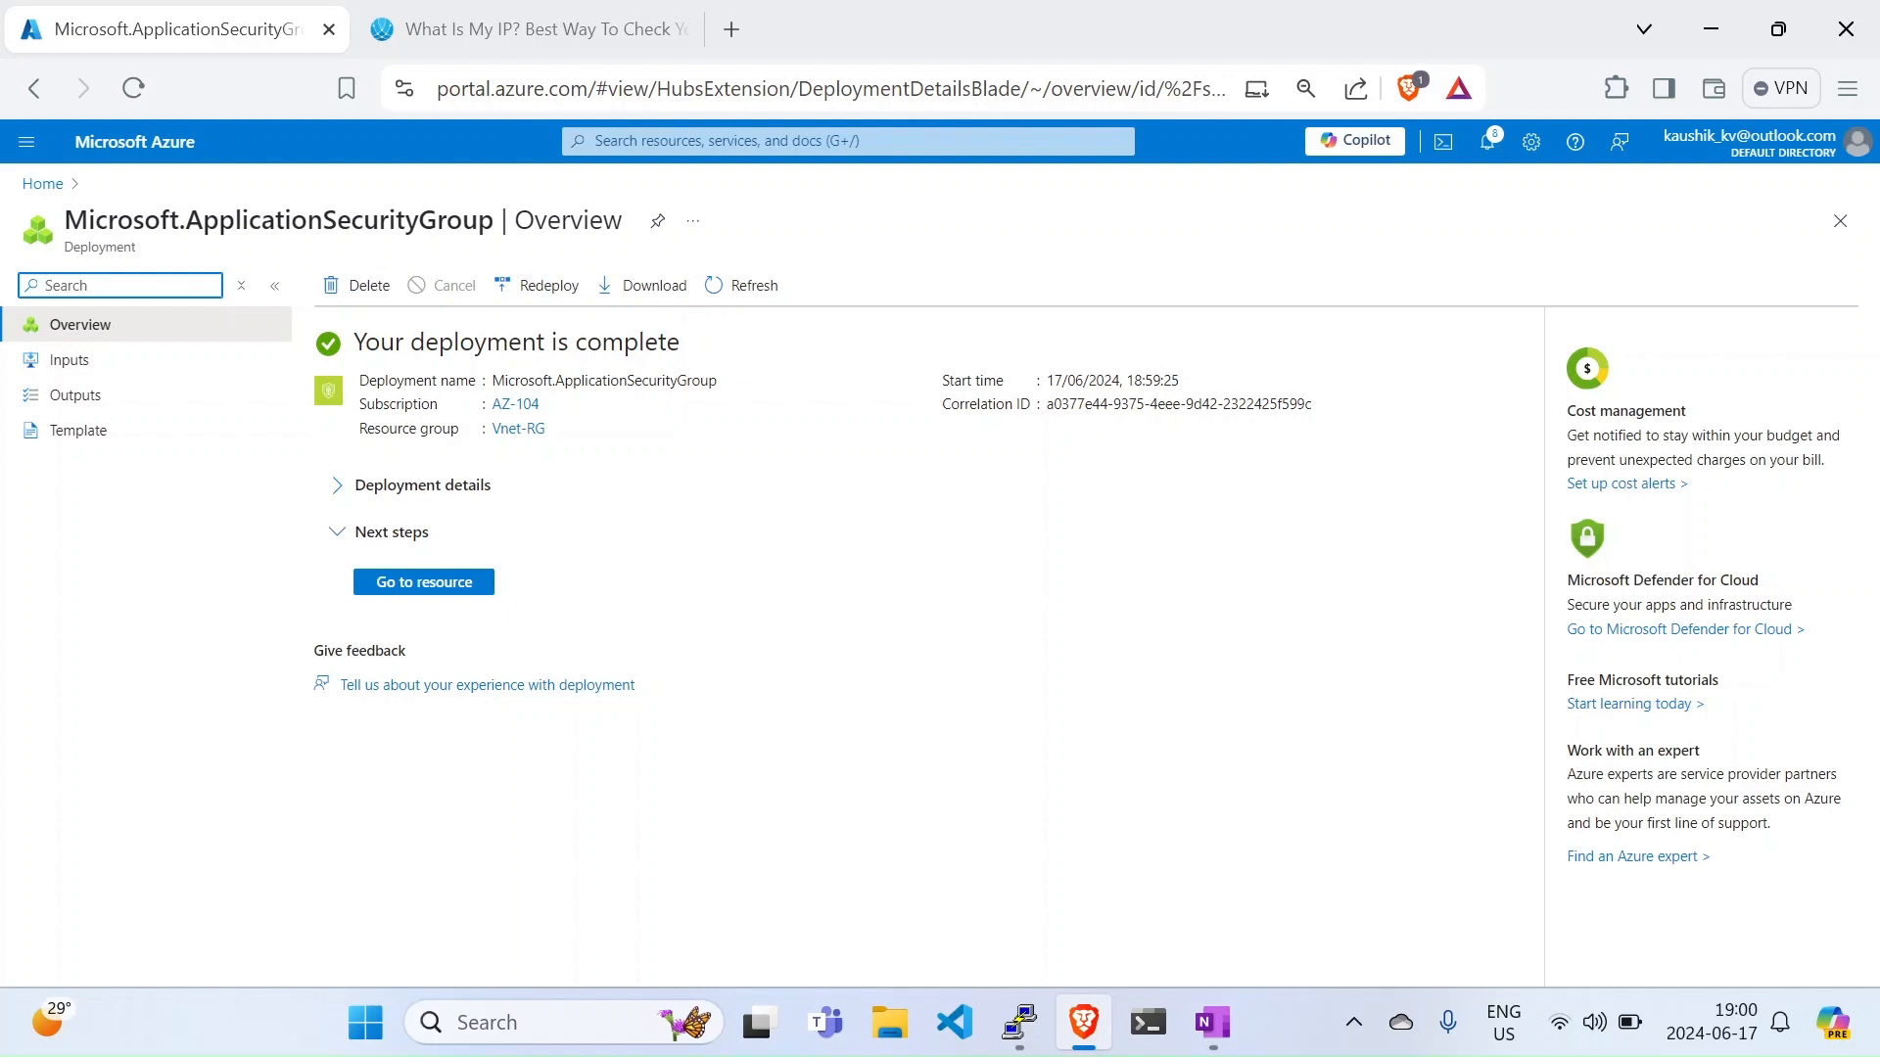
left_click(441, 586)
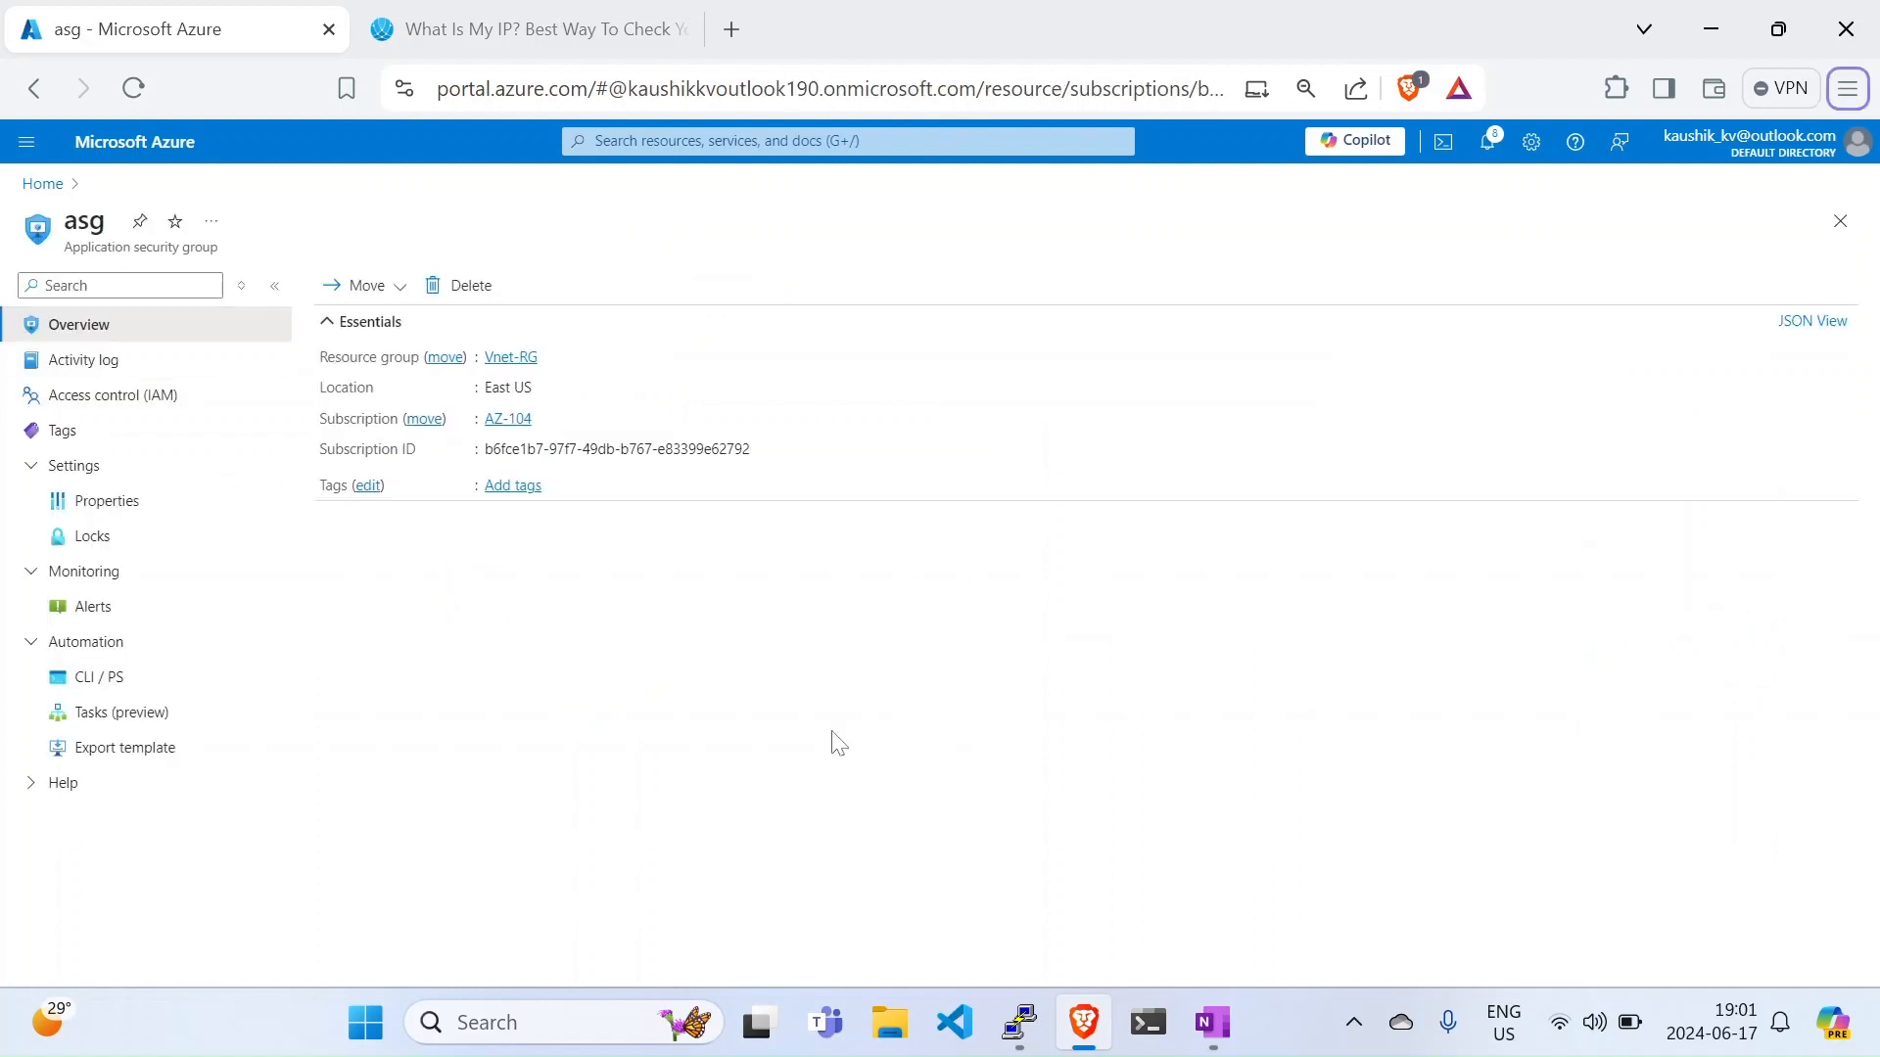